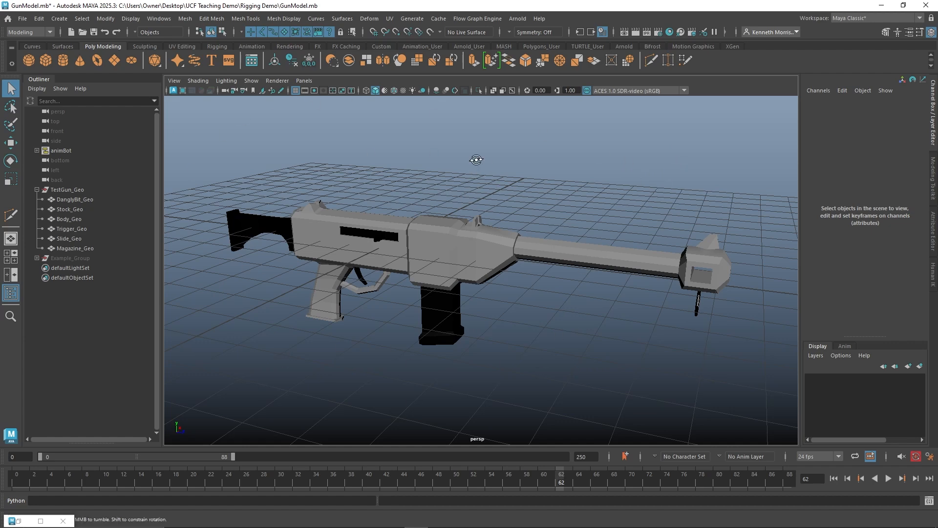
Step: Hide the TestGun_Geo group and show the Example_Group containing the cube, NURBS circle and joint
{"action": "left_click_drag", "start_coordinate": [477, 160], "coordinate": [498, 156], "text": "alt"}
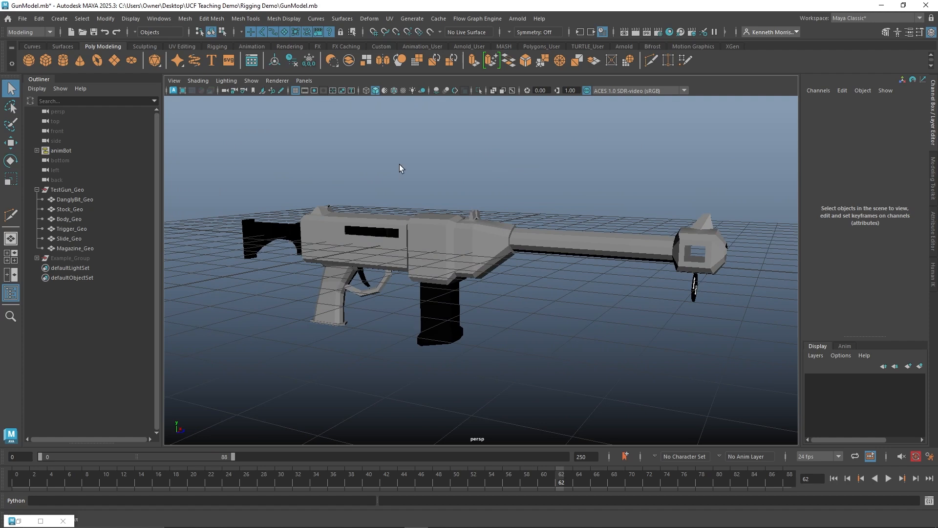
{"action": "left_click", "coordinate": [73, 259]}
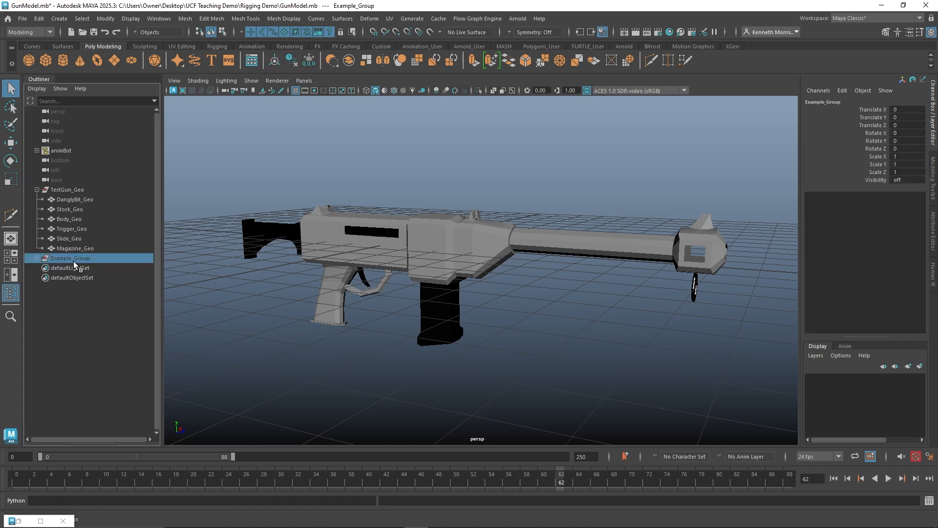
{"action": "left_click", "coordinate": [38, 259]}
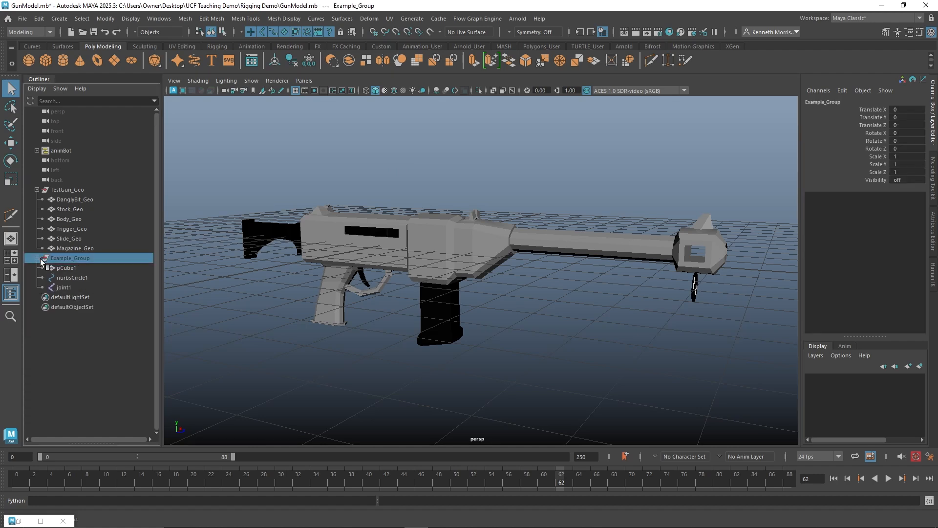
{"action": "left_click", "coordinate": [81, 190]}
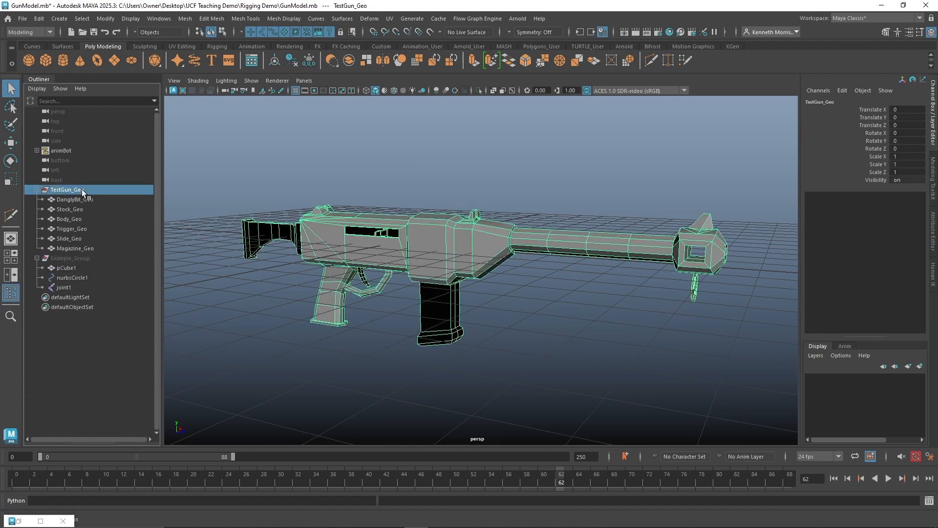
{"action": "key", "text": "ctrl+h"}
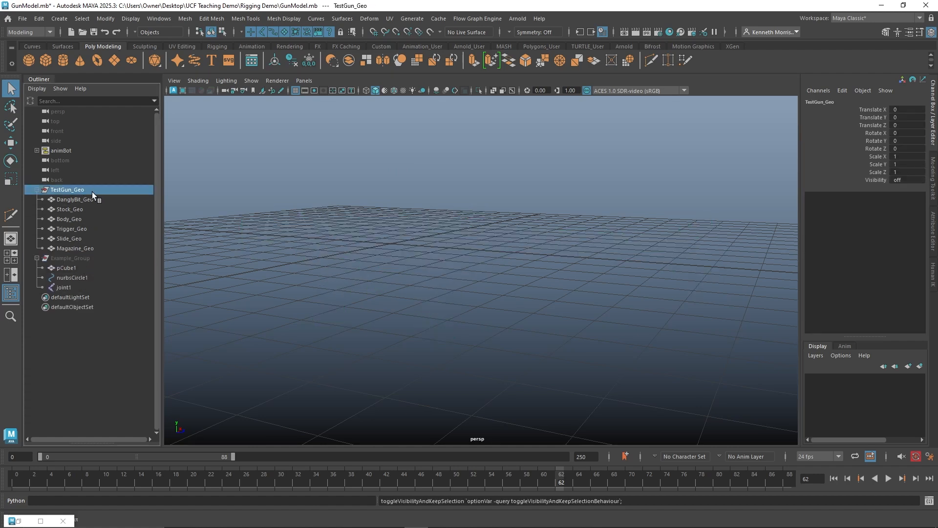
{"action": "left_click", "coordinate": [72, 258]}
{"action": "key", "text": "shift+h"}
{"action": "left_click", "coordinate": [318, 195]}
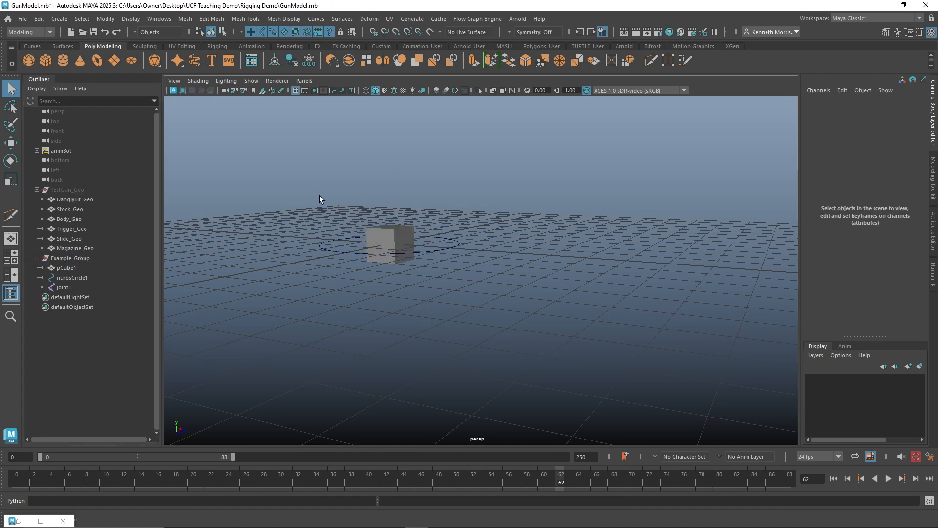
Step: Turn on X-ray joint display so the joint shows through the example cube
{"action": "right_click_drag", "start_coordinate": [328, 202], "coordinate": [388, 208], "text": "alt"}
{"action": "middle_click_drag", "start_coordinate": [388, 208], "coordinate": [499, 224], "text": "alt"}
{"action": "right_click_drag", "start_coordinate": [499, 225], "coordinate": [689, 313], "text": "alt"}
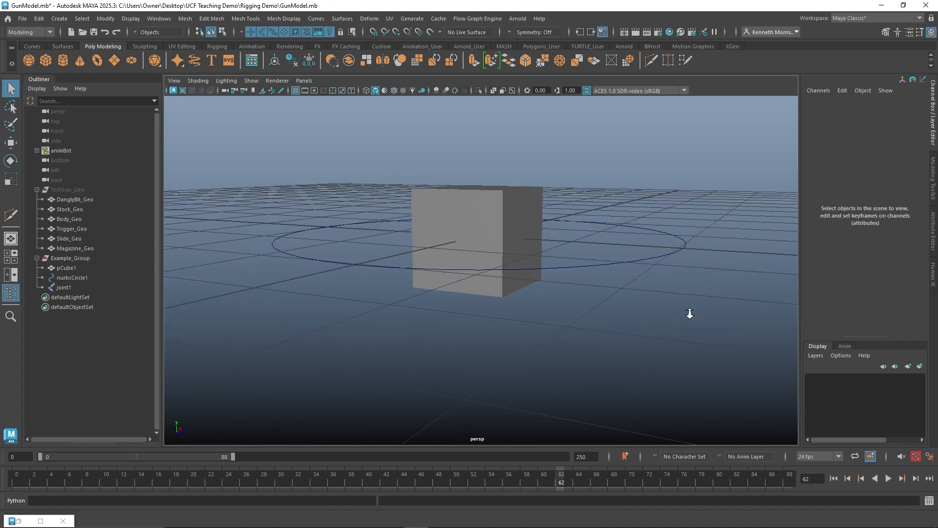
{"action": "left_click_drag", "start_coordinate": [689, 313], "coordinate": [641, 336], "text": "alt"}
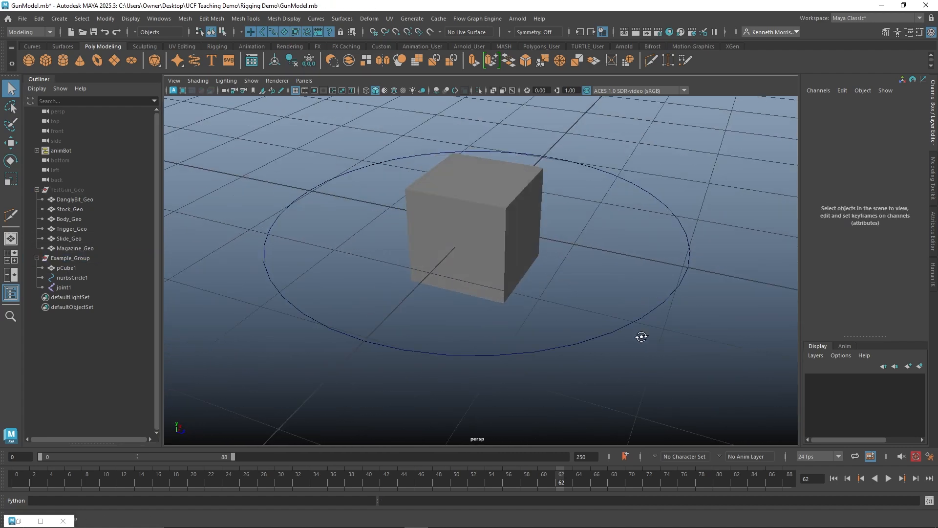
{"action": "left_click", "coordinate": [512, 91]}
{"action": "left_click_drag", "start_coordinate": [566, 141], "coordinate": [617, 119], "text": "alt"}
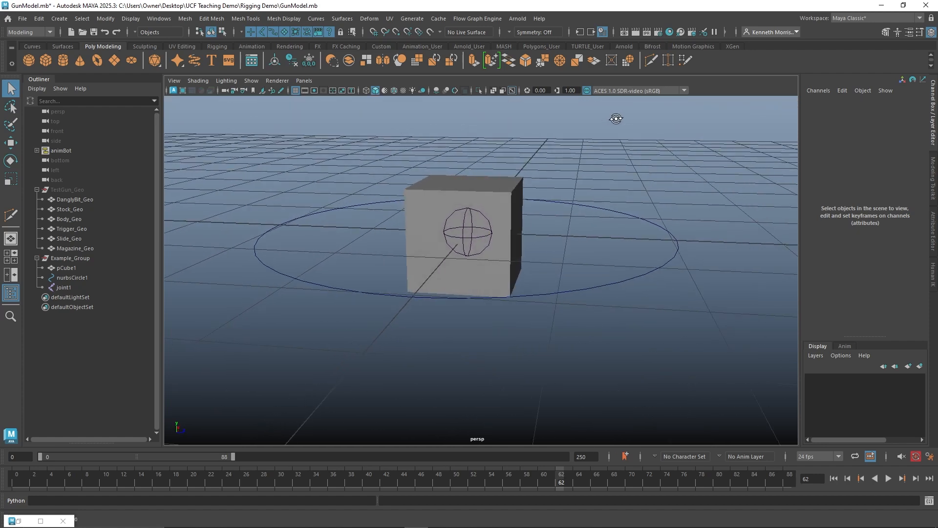
Step: Rename pCube1 in Example_Group as Example_Geo
{"action": "left_click", "coordinate": [71, 269]}
{"action": "double_click", "coordinate": [106, 267]}
{"action": "type", "text": "E"}
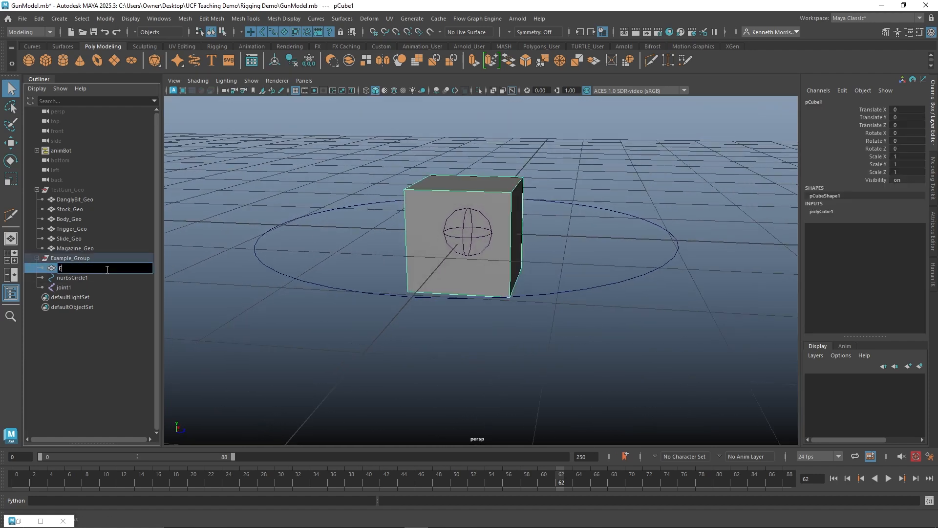
{"action": "type", "text": "xample_Geo"}
Step: Rename nurbsCircle1 in Example_Group as Example_CTRL
{"action": "left_click", "coordinate": [110, 279]}
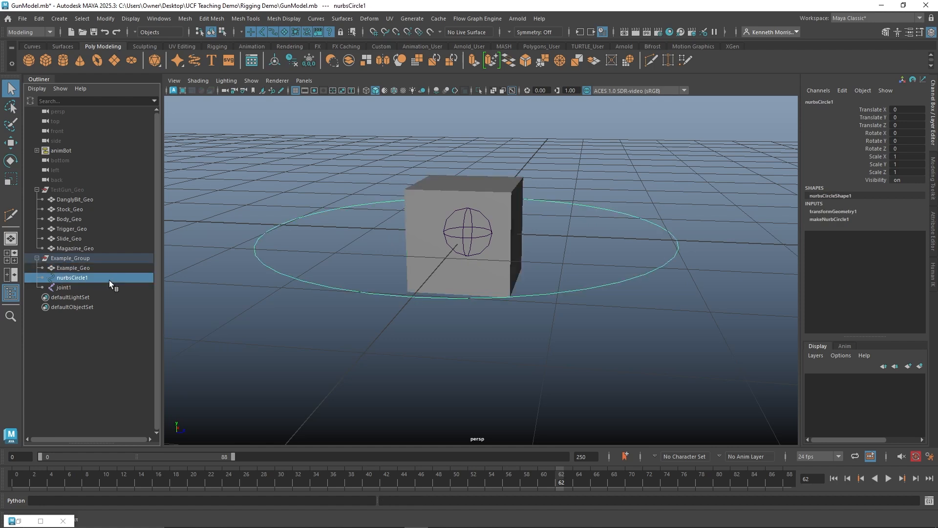
{"action": "double_click", "coordinate": [109, 279]}
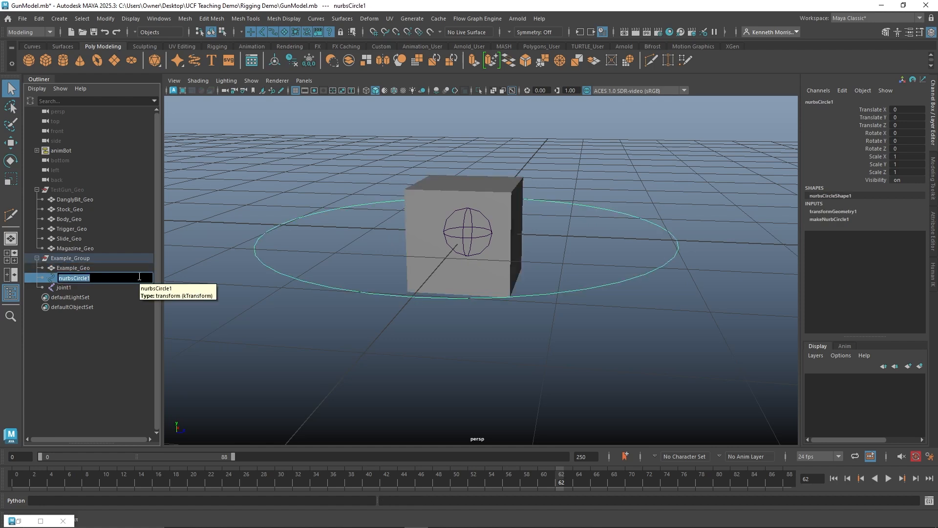
{"action": "type", "text": "Example_CTRL"}
Step: Rename joint1 in Example_Group as Example_JNT
{"action": "left_click", "coordinate": [92, 286]}
{"action": "double_click", "coordinate": [93, 286]}
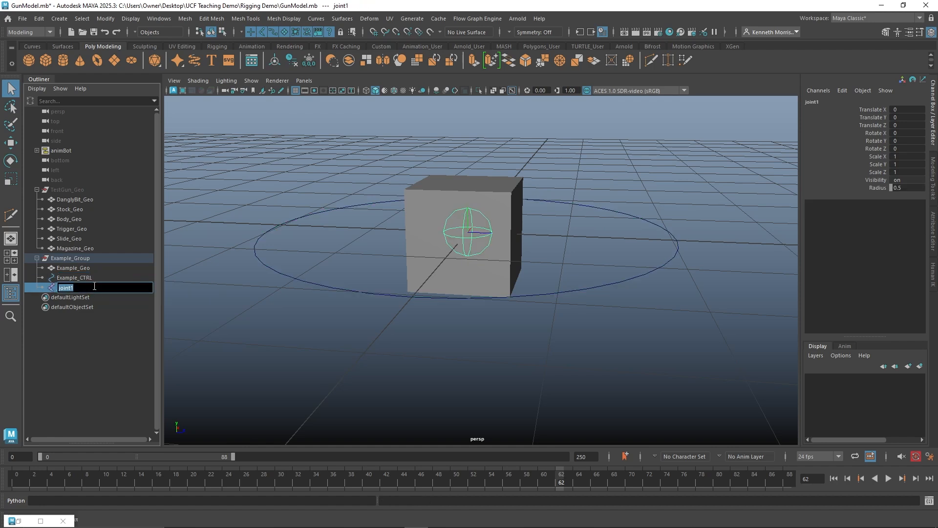
{"action": "type", "text": "Example"}
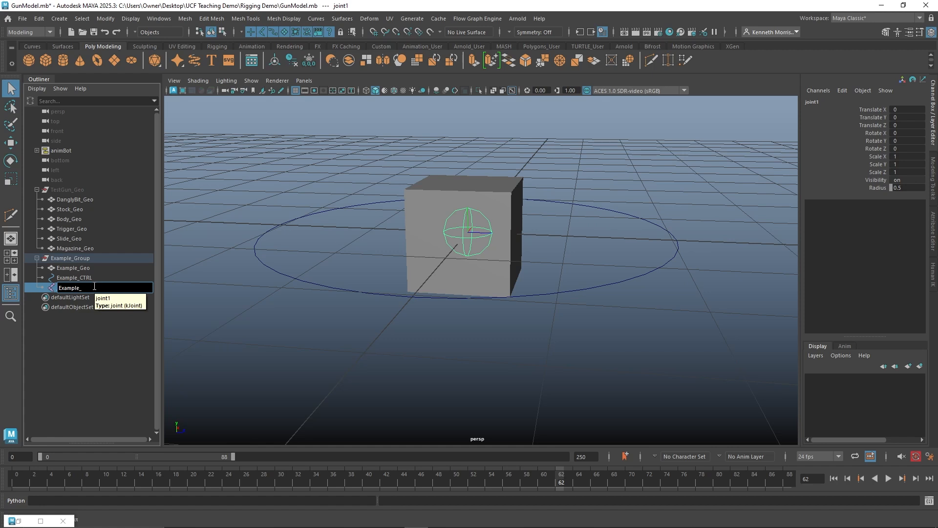
{"action": "type", "text": "_JNT"}
{"action": "key", "text": "Return"}
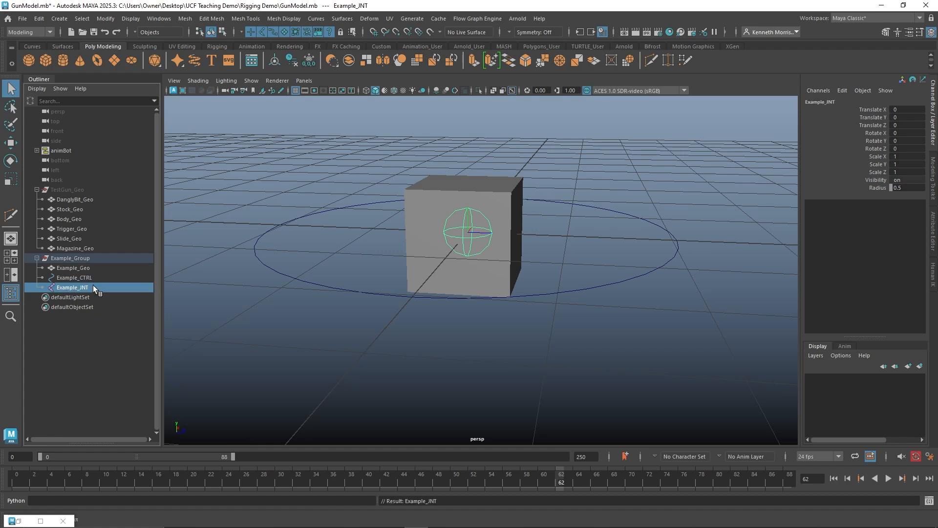
Step: Capitalize the suffix of the cube's name so it reads Example_GEO
{"action": "double_click", "coordinate": [115, 270]}
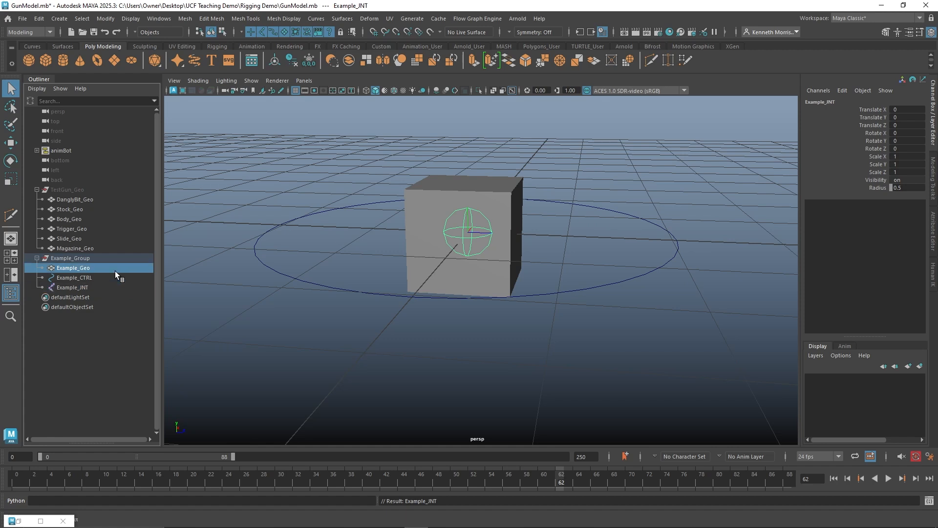
{"action": "key", "text": "End"}
{"action": "key", "text": "BackSpace"}
{"action": "key", "text": "BackSpace"}
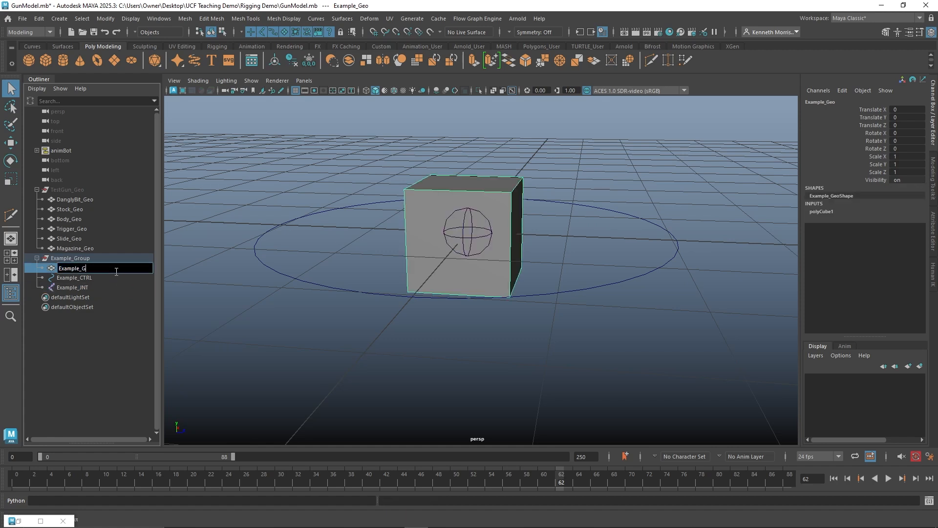
{"action": "type", "text": "EO"}
{"action": "key", "text": "Return"}
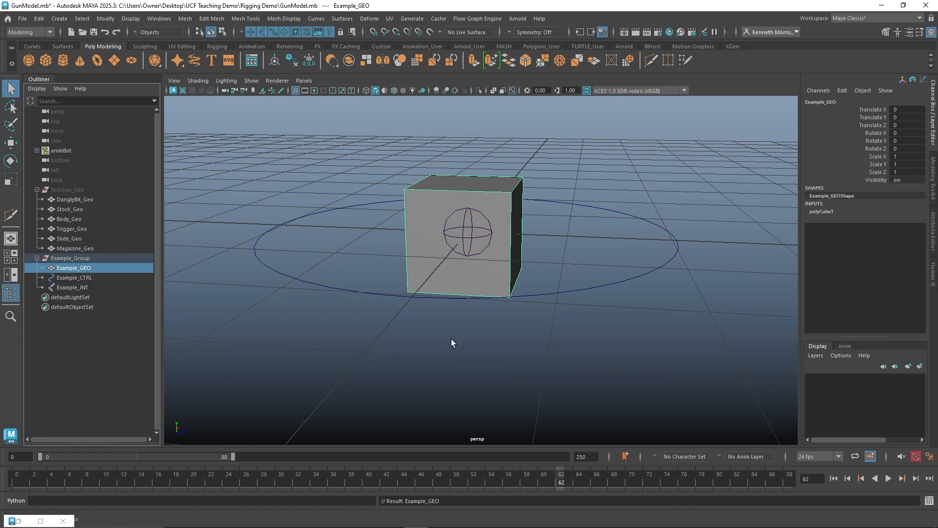
Step: Examine the example cube and its joint from several angles, selecting each in turn
{"action": "left_click", "coordinate": [615, 299]}
{"action": "left_click_drag", "start_coordinate": [614, 298], "coordinate": [512, 345], "text": "alt"}
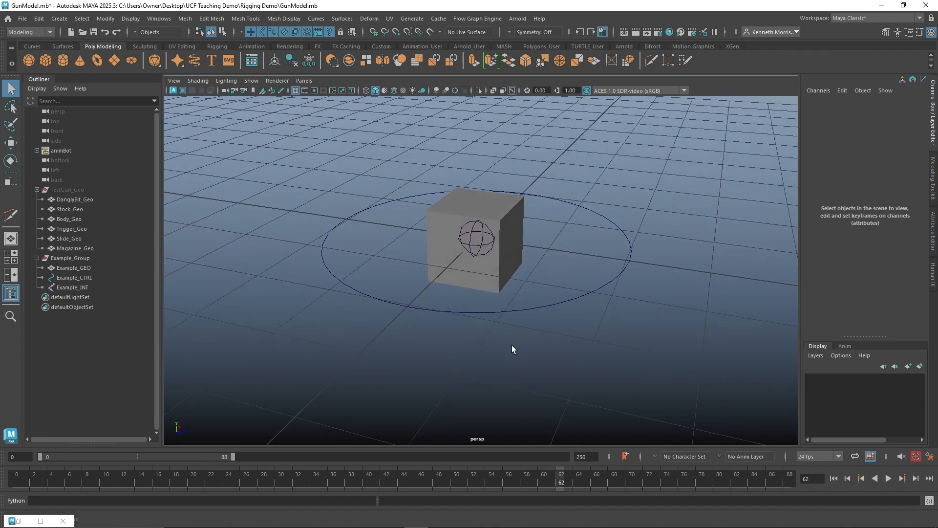
{"action": "left_click", "coordinate": [509, 220]}
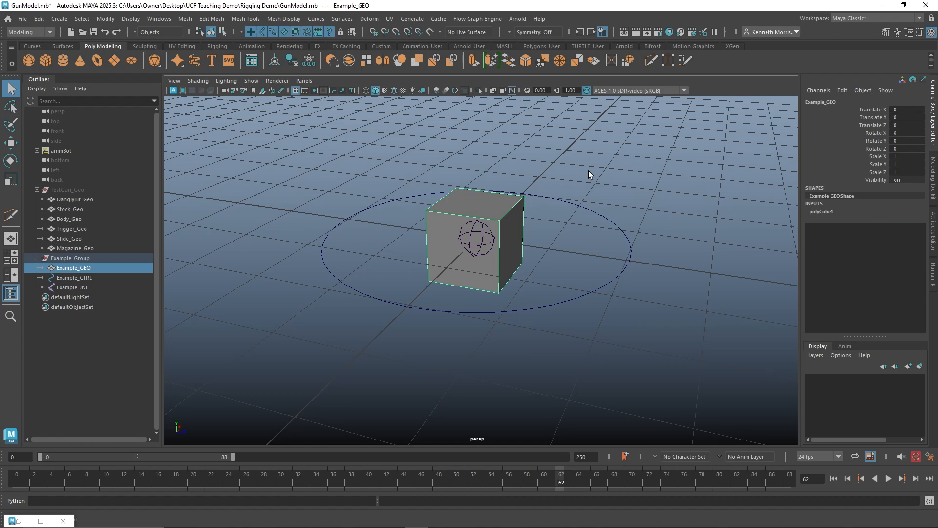
{"action": "left_click_drag", "start_coordinate": [589, 172], "coordinate": [528, 205], "text": "alt"}
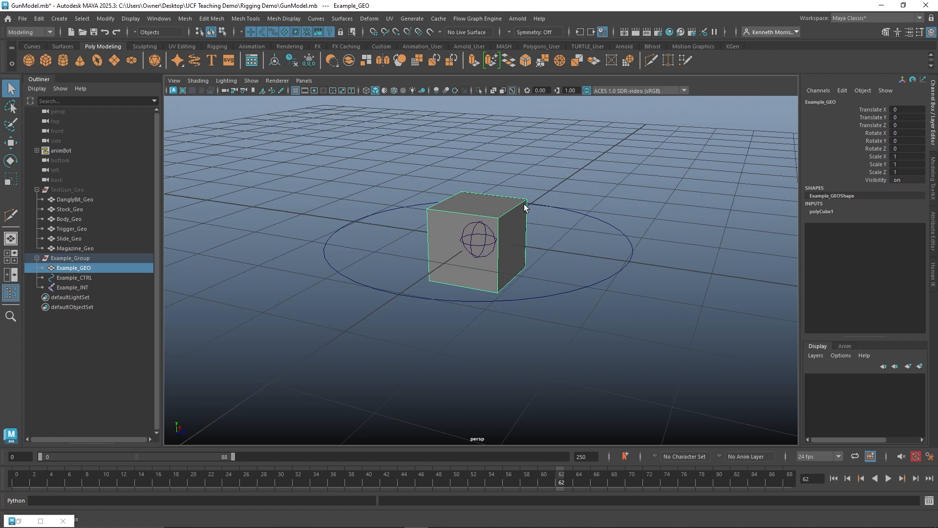
{"action": "right_click_drag", "start_coordinate": [512, 214], "coordinate": [478, 203]}
{"action": "left_click", "coordinate": [479, 240]}
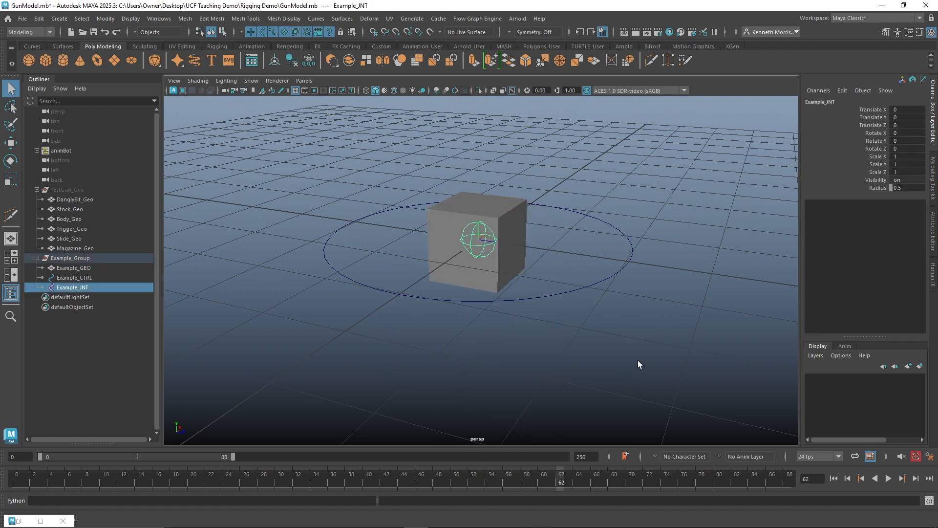
{"action": "left_click", "coordinate": [533, 218]}
{"action": "left_click_drag", "start_coordinate": [549, 165], "coordinate": [568, 161], "text": "alt"}
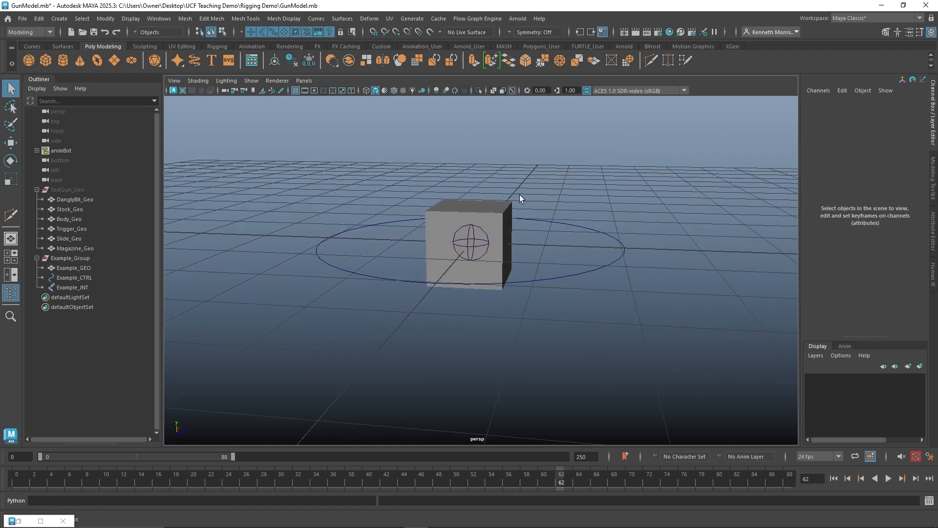
{"action": "left_click", "coordinate": [505, 219]}
{"action": "left_click_drag", "start_coordinate": [505, 219], "coordinate": [537, 214], "text": "alt"}
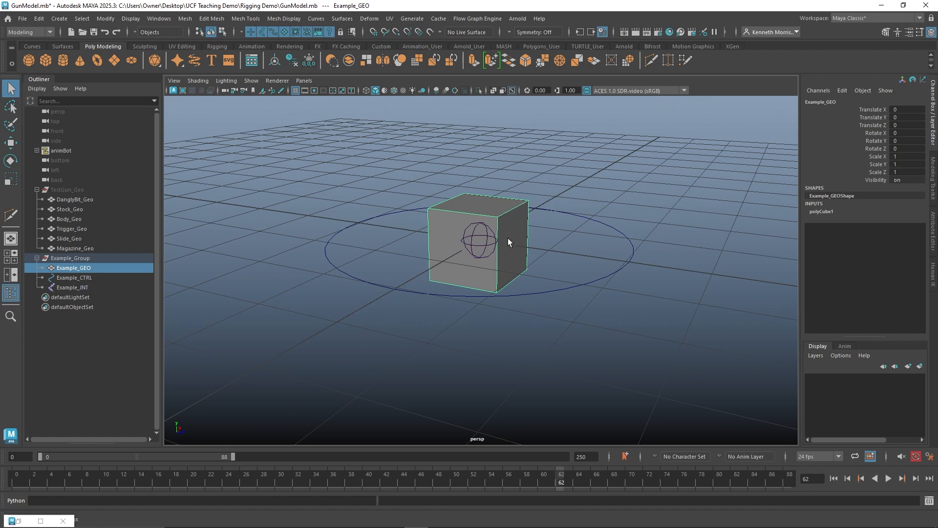
Step: Try moving the cube's near upper corner vertex about 0.26 units along Z, undo it and return to object mode
{"action": "right_click_drag", "start_coordinate": [504, 213], "coordinate": [454, 209]}
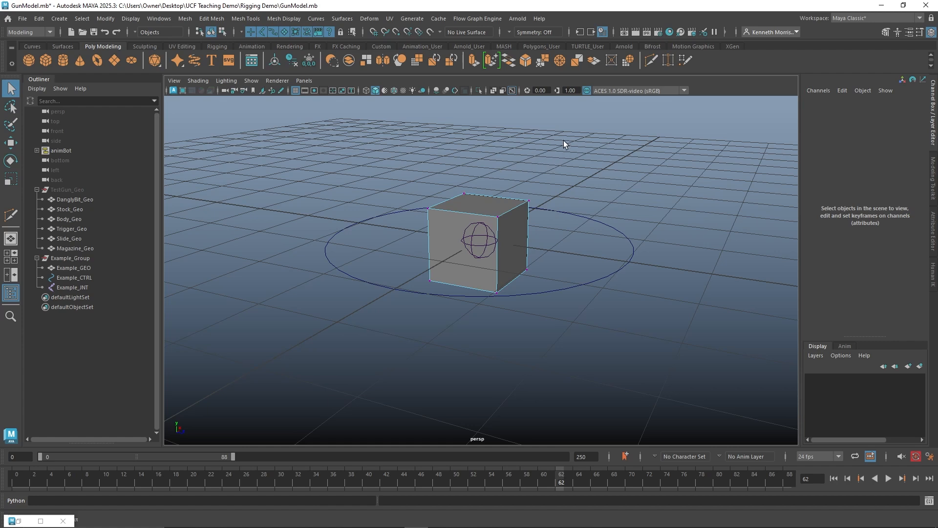
{"action": "left_click", "coordinate": [499, 216]}
{"action": "key", "text": "w"}
{"action": "left_click_drag", "start_coordinate": [537, 222], "coordinate": [554, 224]}
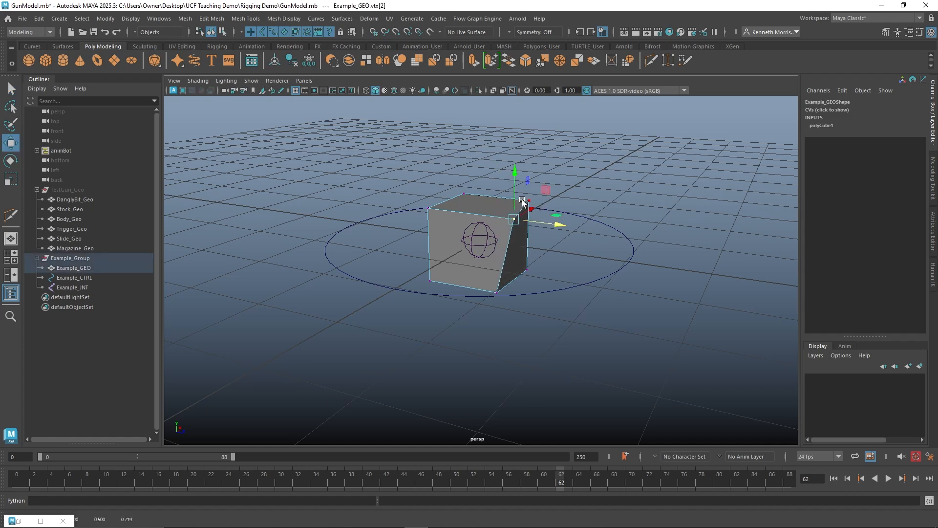
{"action": "left_click", "coordinate": [530, 205]}
{"action": "key", "text": "ctrl+z"}
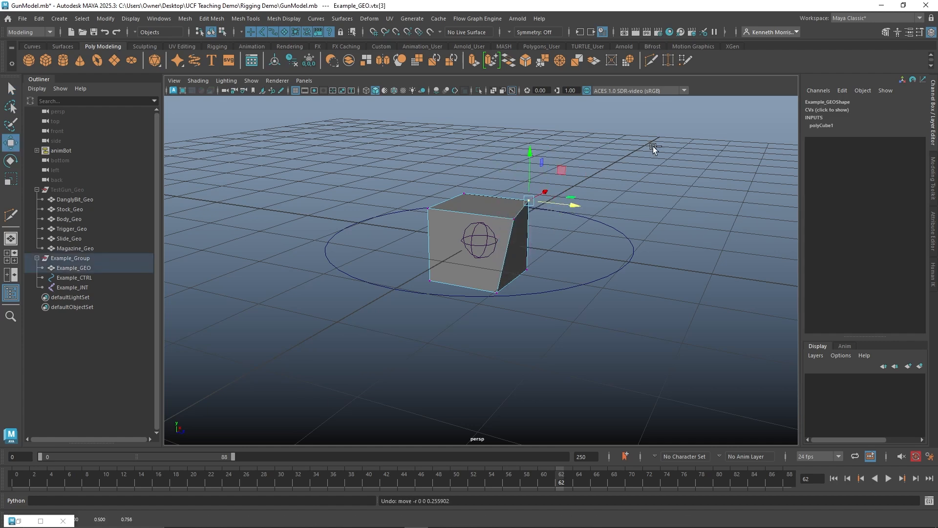
{"action": "key", "text": "ctrl+z"}
{"action": "left_click", "coordinate": [628, 145]}
{"action": "right_click_drag", "start_coordinate": [629, 146], "coordinate": [659, 128]}
{"action": "left_click", "coordinate": [659, 128]}
Step: Create a polygon sphere at the origin, switch it to vertex mode, and undo both
{"action": "left_click", "coordinate": [29, 64]}
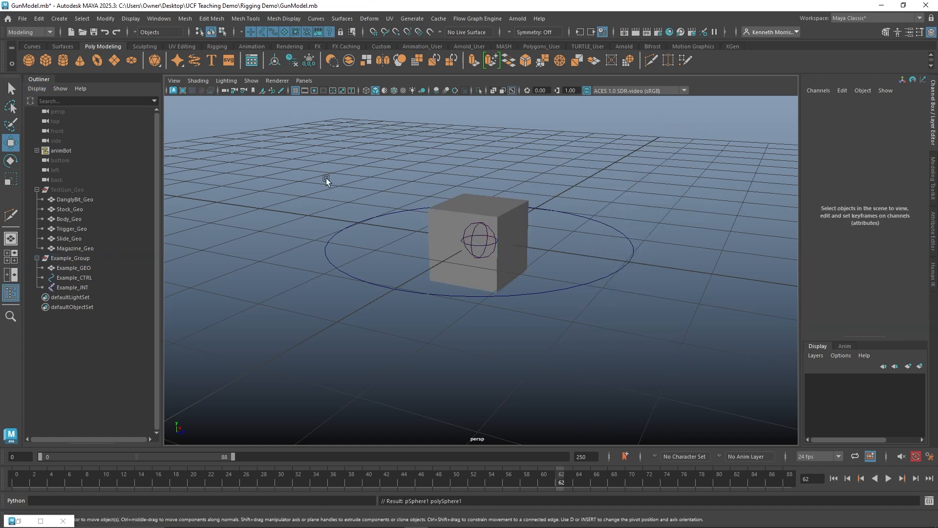
{"action": "right_click_drag", "start_coordinate": [538, 189], "coordinate": [498, 185]}
{"action": "key", "text": "ctrl+z"}
{"action": "key", "text": "ctrl+z"}
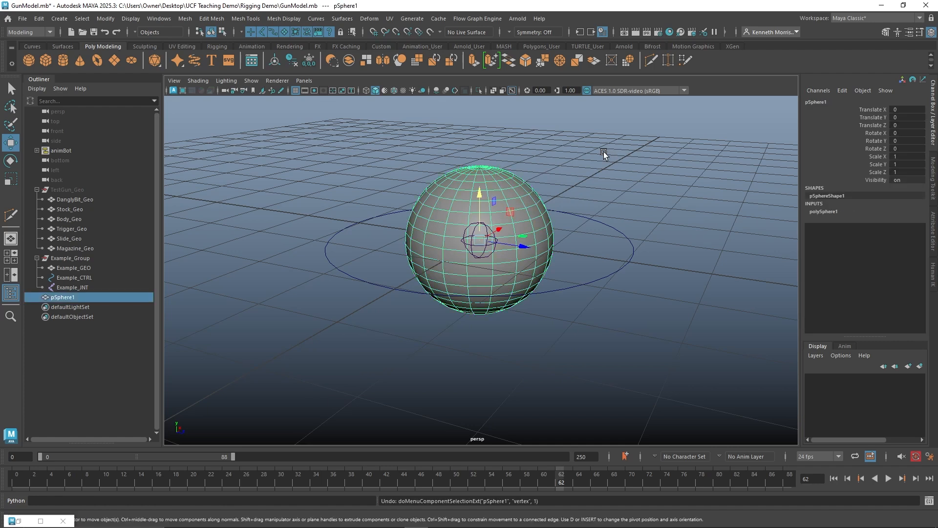
{"action": "left_click", "coordinate": [600, 147]}
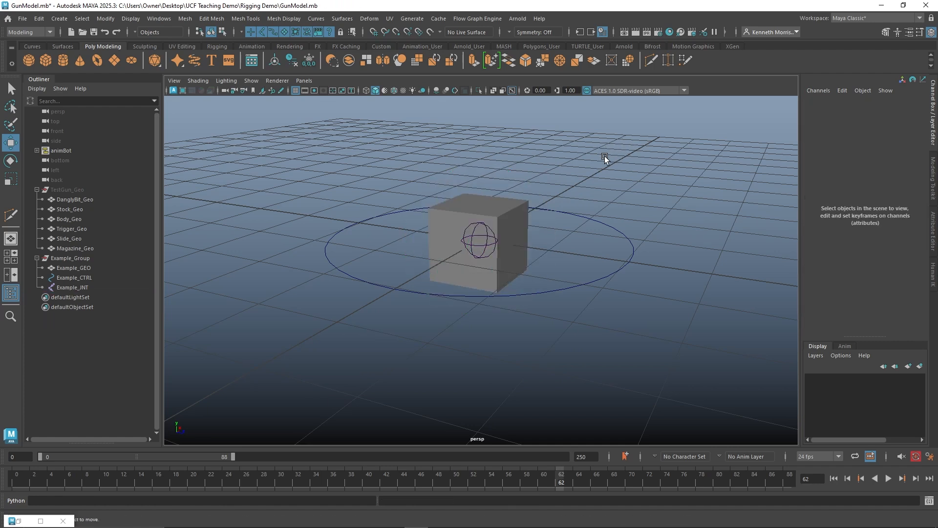
Step: Try moving Example_GEO about 0.86 units along Z and undo the move
{"action": "left_click", "coordinate": [506, 224]}
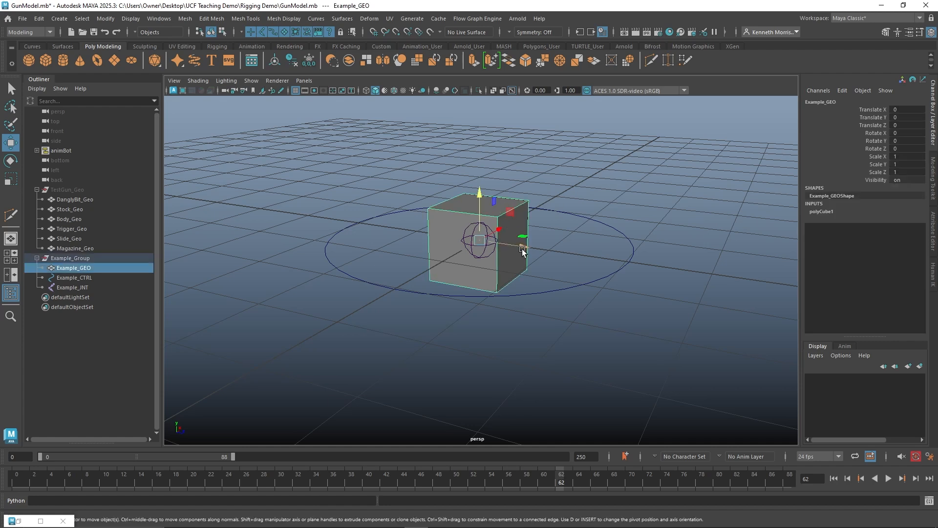
{"action": "left_click_drag", "start_coordinate": [523, 246], "coordinate": [605, 249]}
{"action": "key", "text": "ctrl+z"}
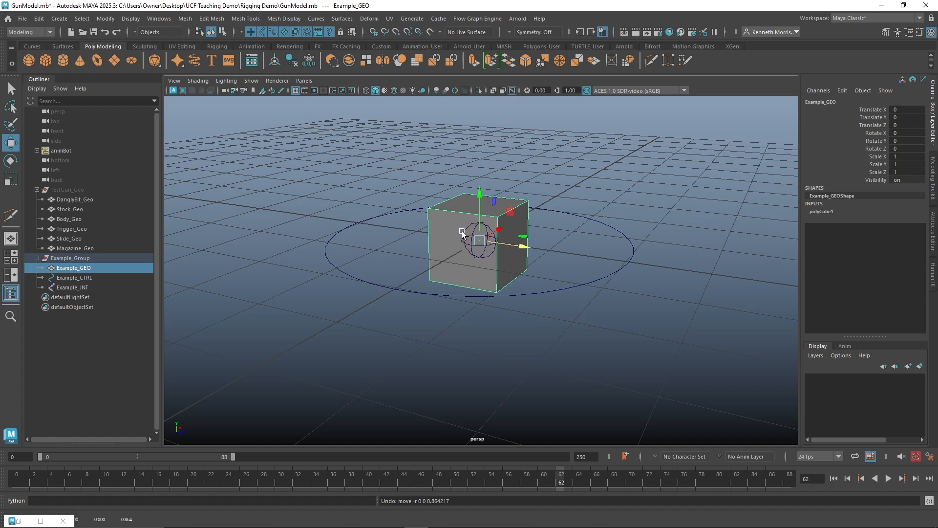
Step: Move the Example_JNT joint about 0.312 units along Z
{"action": "left_click", "coordinate": [91, 287]}
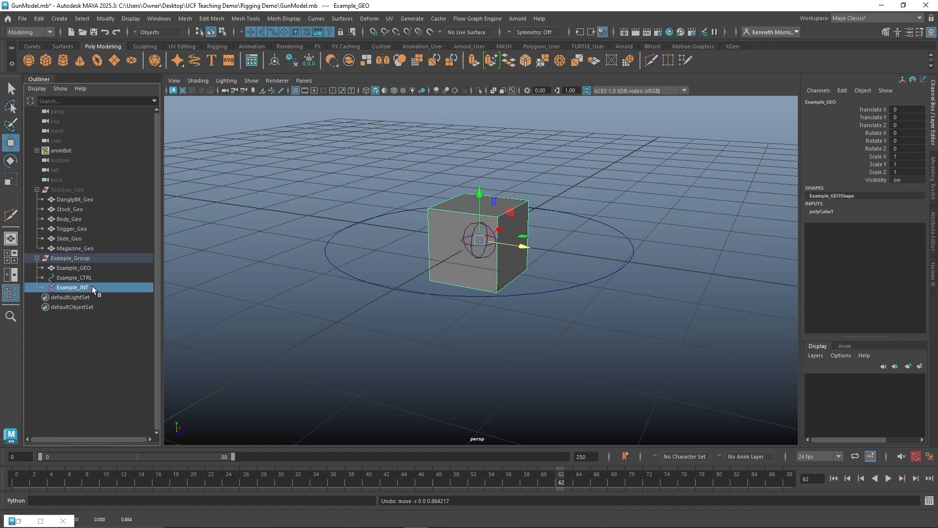
{"action": "left_click", "coordinate": [595, 270]}
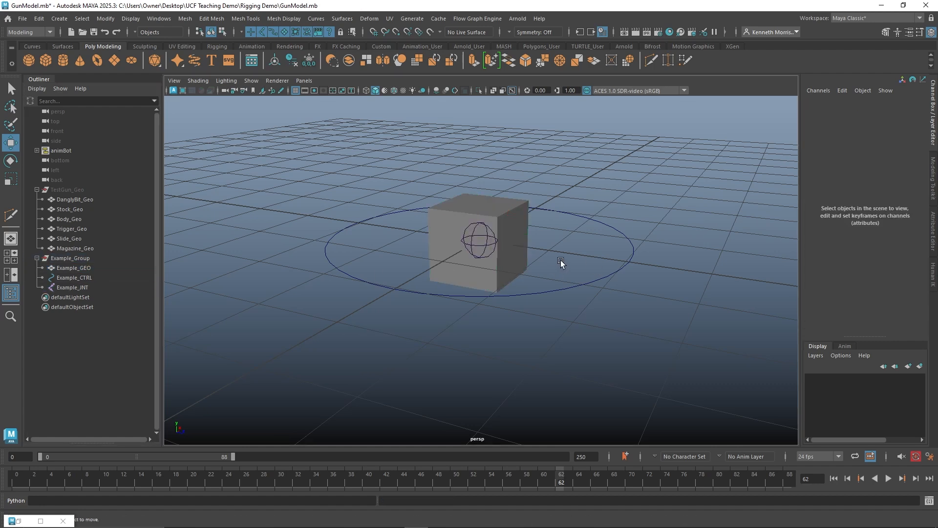
{"action": "left_click", "coordinate": [488, 247]}
{"action": "left_click_drag", "start_coordinate": [488, 248], "coordinate": [526, 253]}
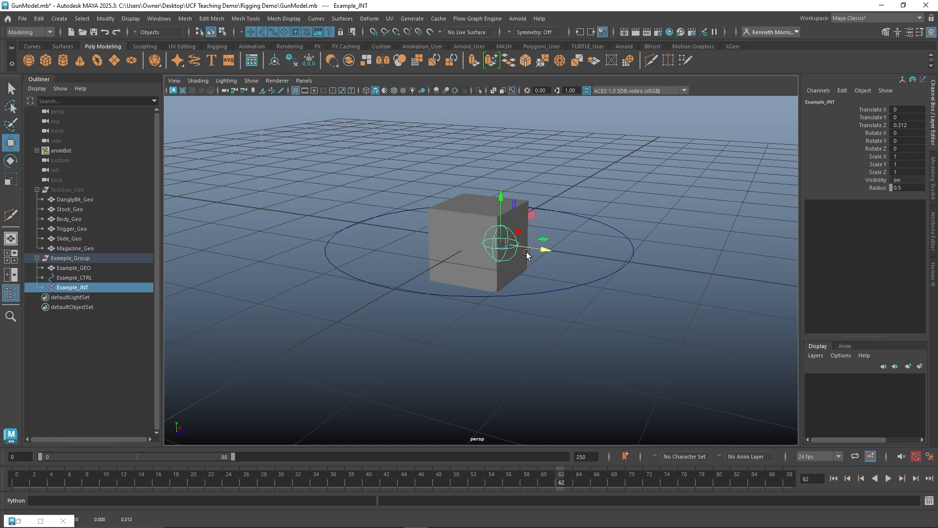
Step: Undo the last joint move, reselect Example_JNT, try moving it about 1.037 units along Z and undo that
{"action": "key", "text": "ctrl+z"}
{"action": "left_click", "coordinate": [580, 171]}
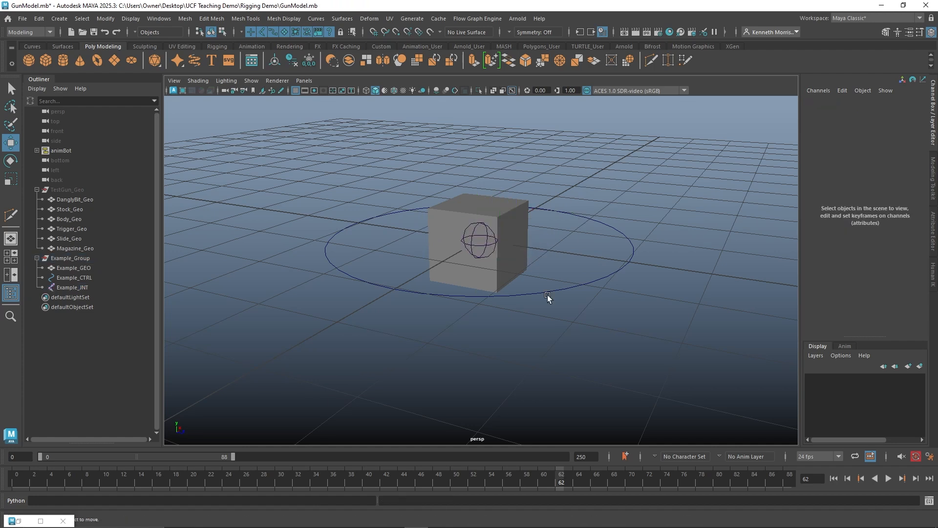
{"action": "left_click", "coordinate": [485, 243]}
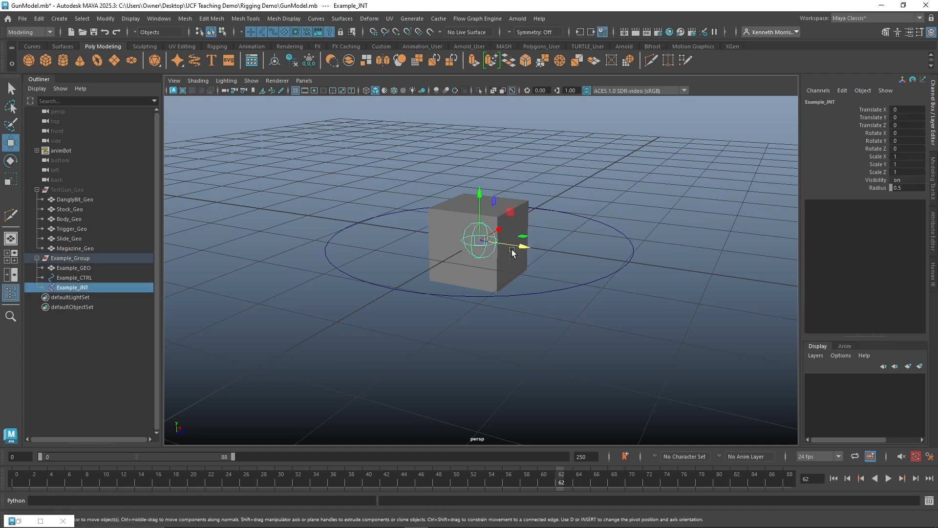
{"action": "left_click_drag", "start_coordinate": [530, 246], "coordinate": [605, 230]}
{"action": "key", "text": "ctrl+z"}
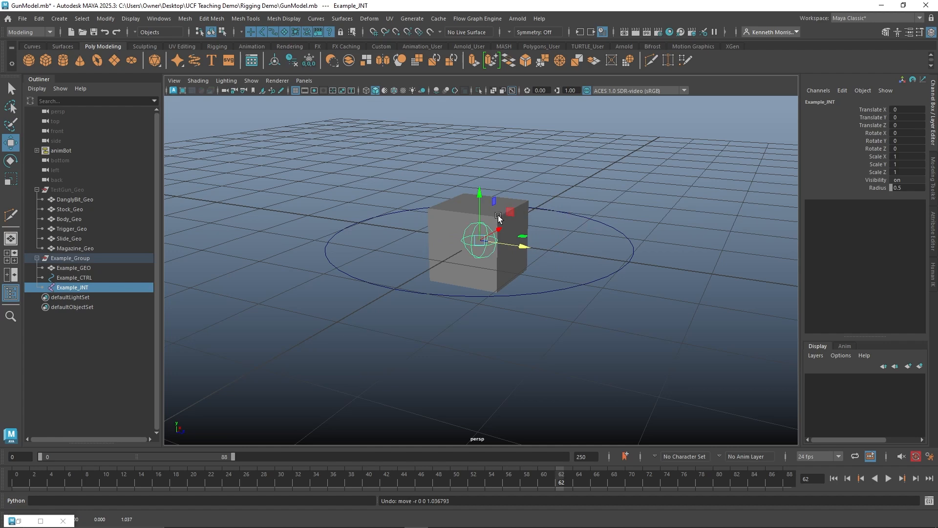
Step: Move Example_JNT about 1.286 units up along Y and reset its Translate X, Y and Z to 0
{"action": "left_click_drag", "start_coordinate": [481, 204], "coordinate": [509, 157]}
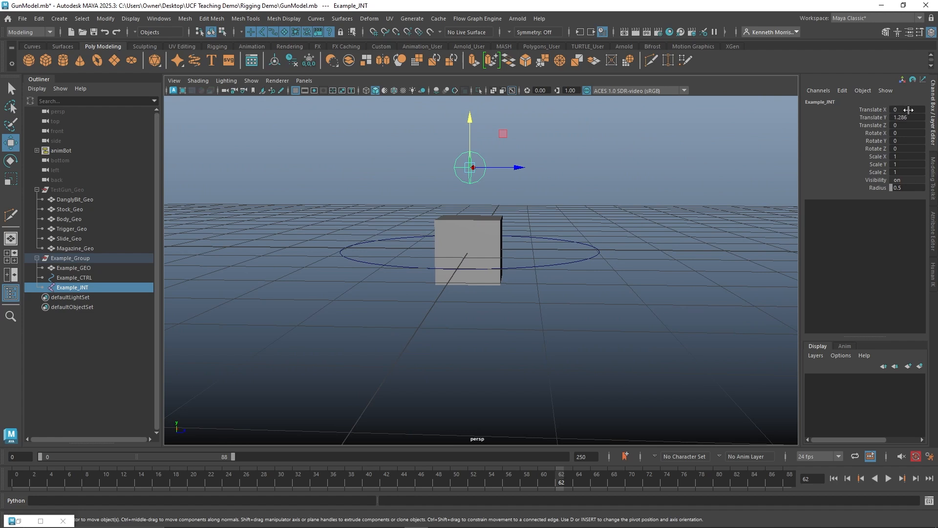
{"action": "left_click_drag", "start_coordinate": [905, 110], "coordinate": [905, 131]}
{"action": "double_click", "coordinate": [904, 126]}
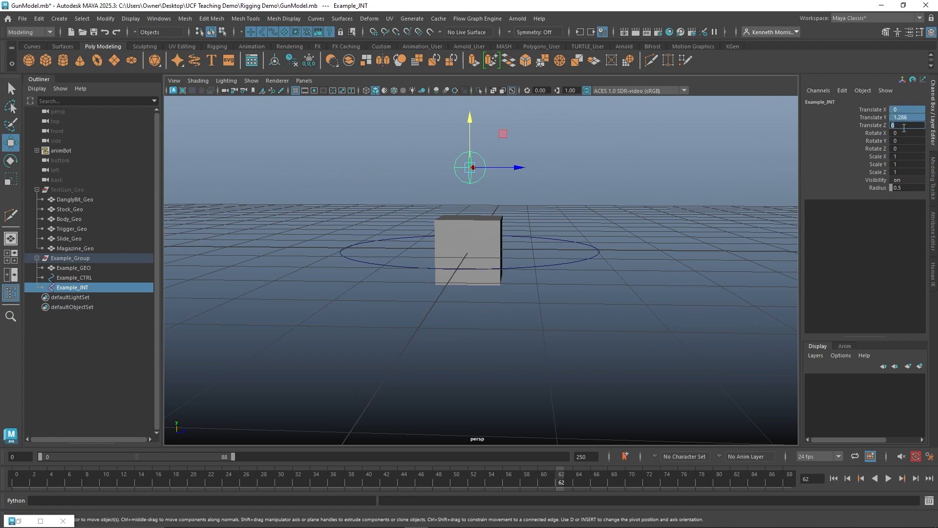
{"action": "type", "text": "0"}
{"action": "key", "text": "Return"}
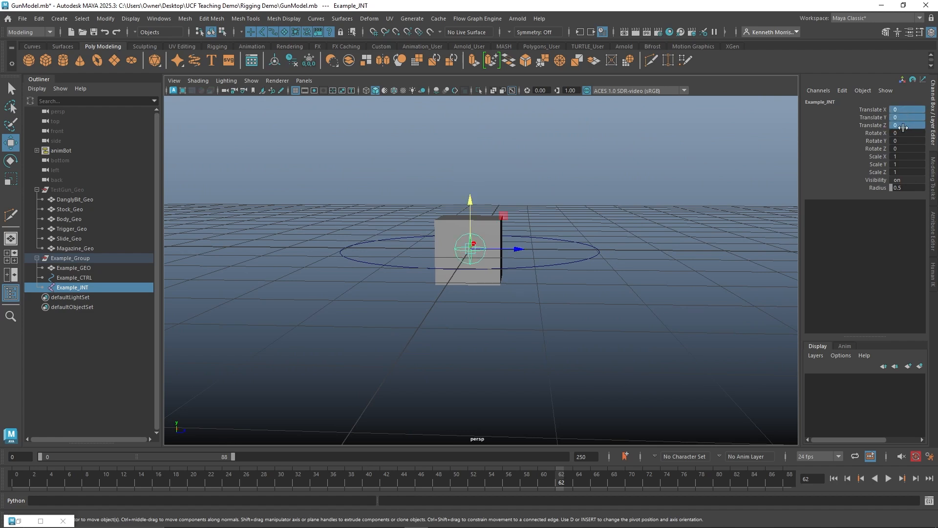
{"action": "left_click", "coordinate": [628, 174]}
Step: Bind the Example_GEO cube to the Example_JNT joint with Bind Skin and clear the selection
{"action": "left_click_drag", "start_coordinate": [628, 174], "coordinate": [376, 327], "text": "alt"}
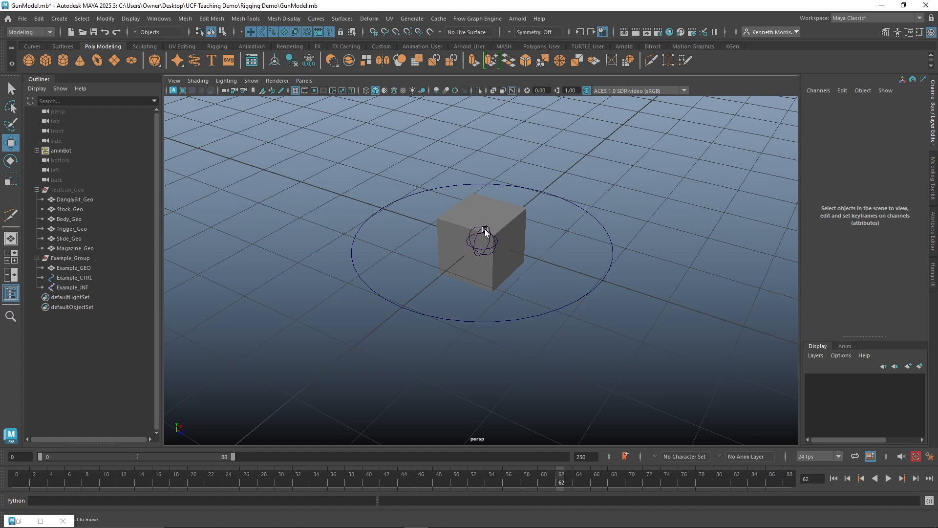
{"action": "left_click_drag", "start_coordinate": [564, 233], "coordinate": [654, 263]}
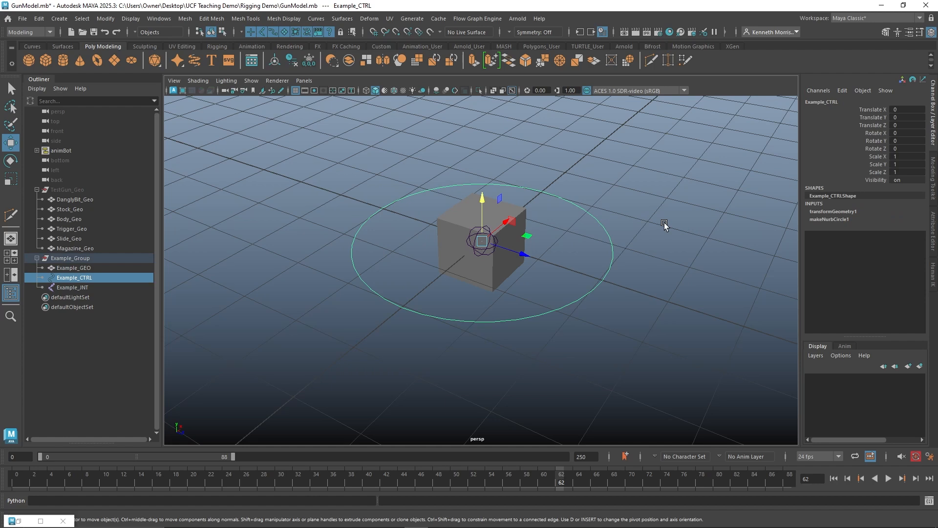
{"action": "left_click", "coordinate": [85, 267]}
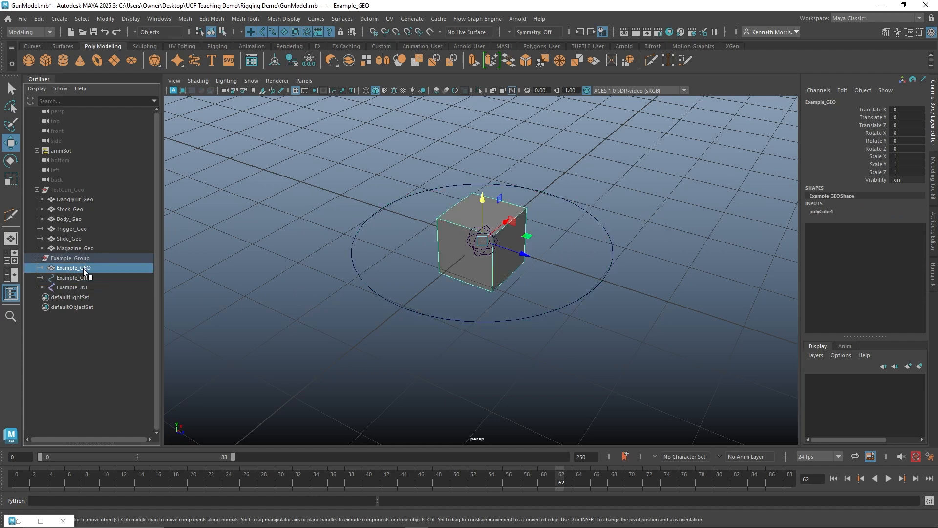
{"action": "left_click", "coordinate": [81, 276]}
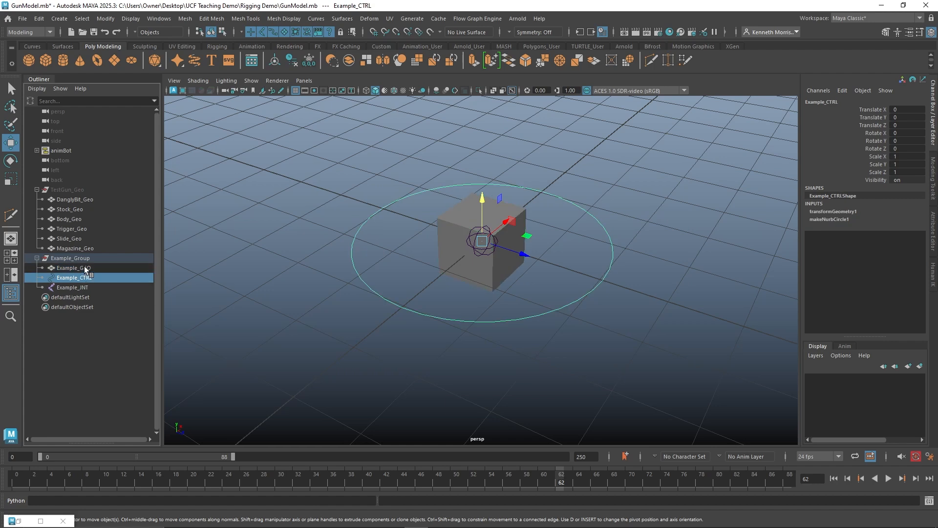
{"action": "left_click", "coordinate": [75, 288]}
{"action": "left_click", "coordinate": [80, 269], "text": "ctrl"}
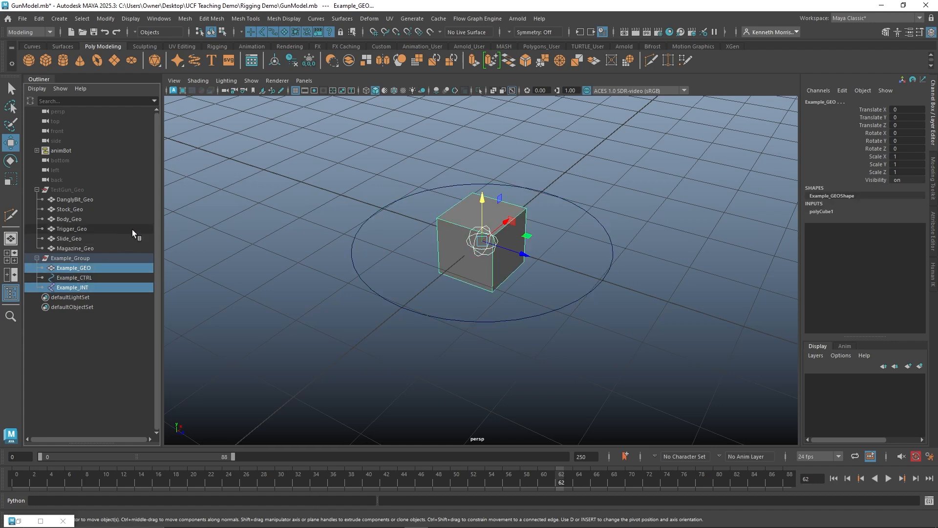
{"action": "left_click", "coordinate": [217, 46]}
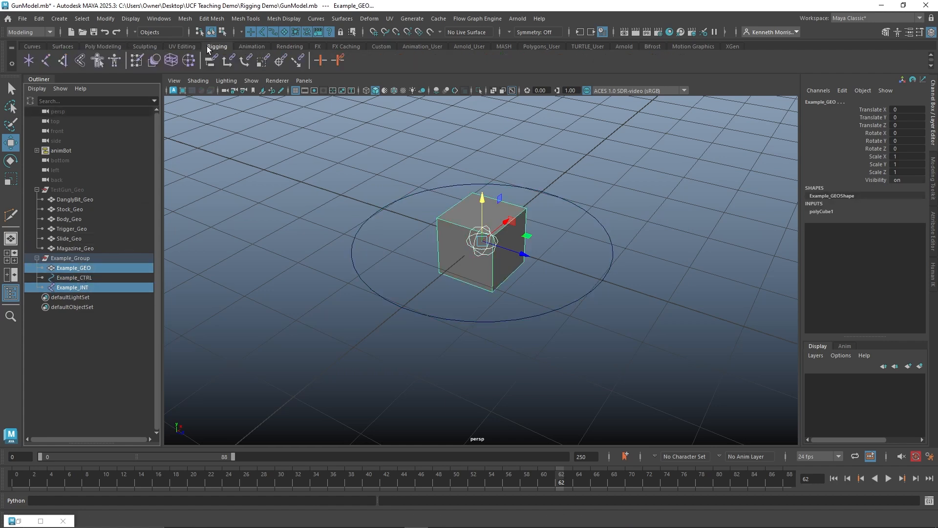
{"action": "left_click", "coordinate": [78, 65]}
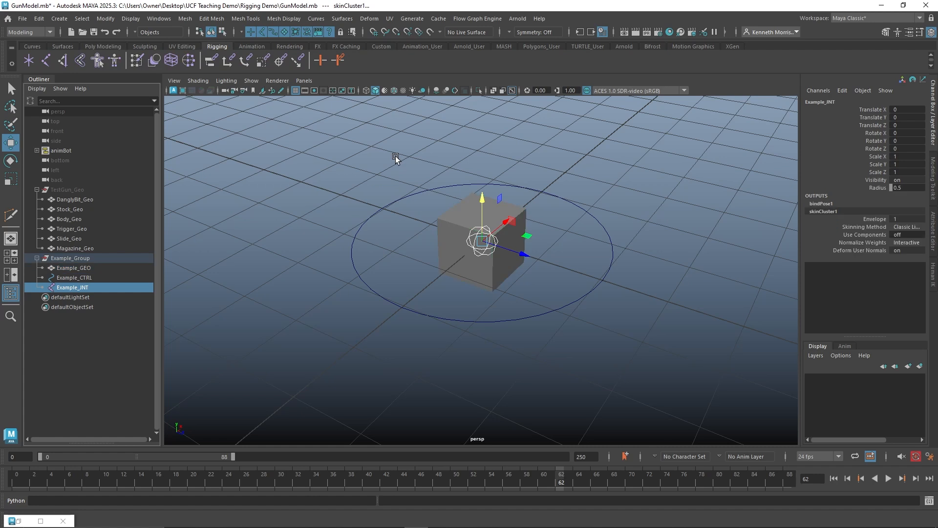
{"action": "left_click", "coordinate": [371, 156]}
Step: Try moving the bound Example_JNT joint about 0.102 units along Z and undo the move
{"action": "left_click", "coordinate": [92, 270]}
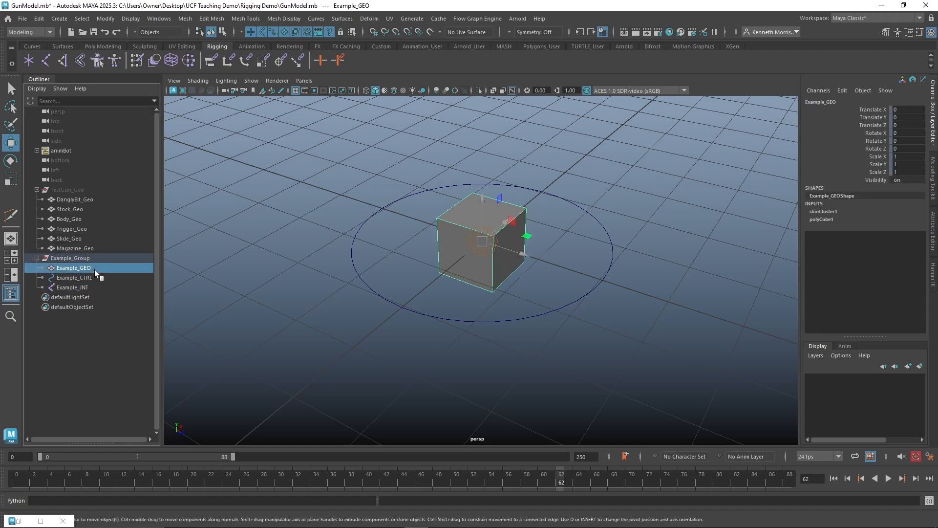
{"action": "left_click", "coordinate": [94, 287]}
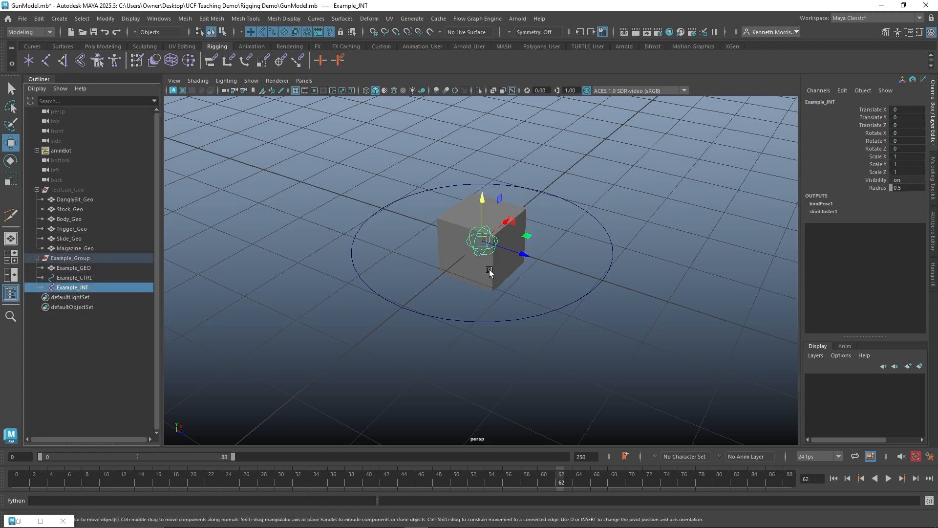
{"action": "mouse_move", "coordinate": [522, 253]}
{"action": "left_mouse_down"}
{"action": "mouse_move", "coordinate": [603, 280]}
{"action": "mouse_move", "coordinate": [435, 225]}
{"action": "mouse_move", "coordinate": [524, 258]}
{"action": "left_mouse_up"}
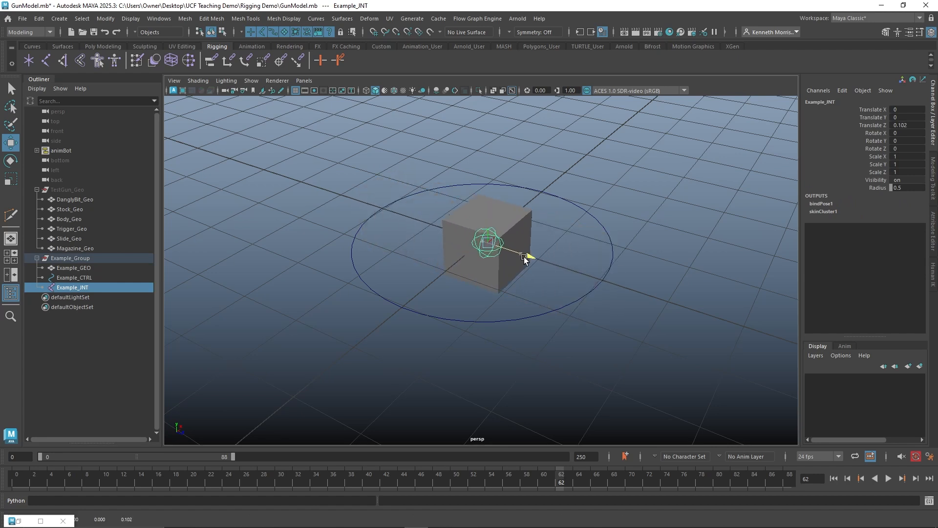
{"action": "key", "text": "ctrl+z"}
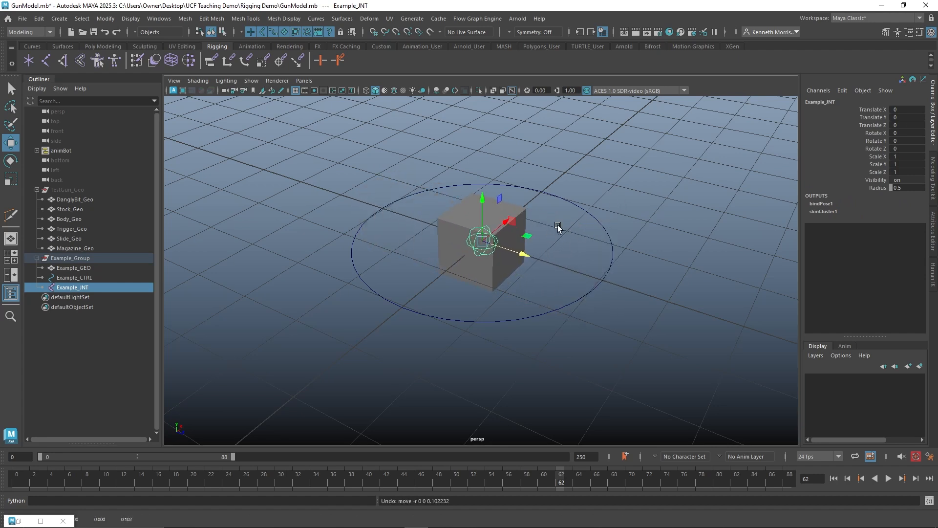
Step: Try rotating Example_JNT freely to about -341, -11 and 229 degrees in X, Y and Z, and undo the rotation
{"action": "key", "text": "e"}
{"action": "left_click_drag", "start_coordinate": [499, 239], "coordinate": [546, 223]}
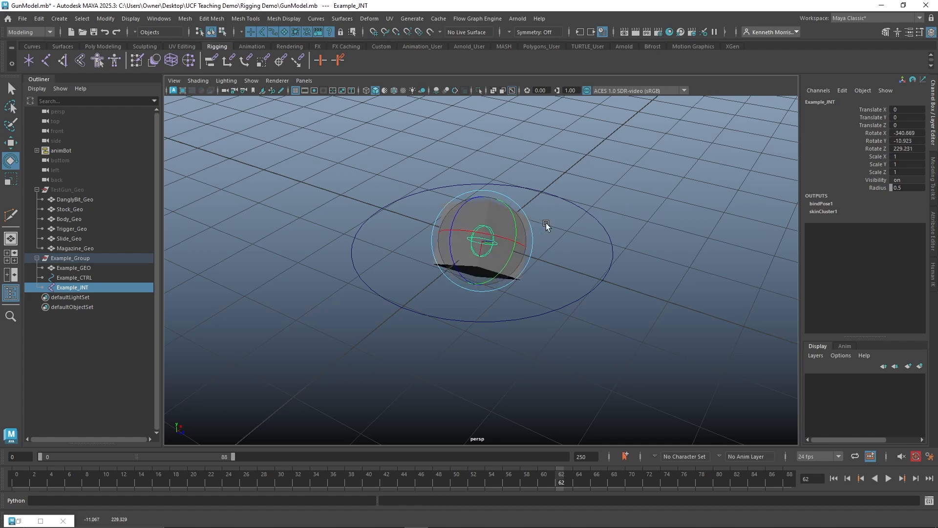
{"action": "key", "text": "ctrl+z"}
{"action": "left_click", "coordinate": [573, 177]}
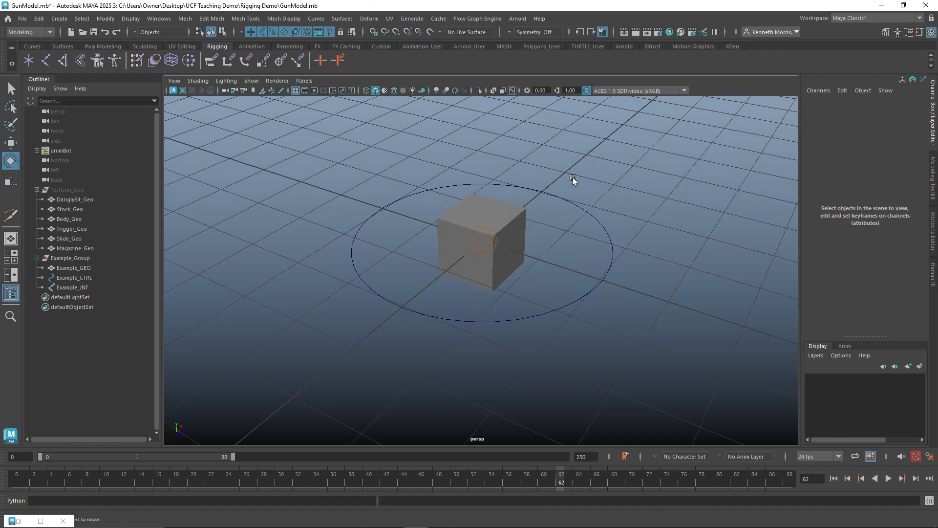
Step: Constrain Example_JNT to the Example_CTRL circle with a parent constraint, using Example_CTRL as the driver
{"action": "left_click_drag", "start_coordinate": [572, 177], "coordinate": [596, 168], "text": "alt"}
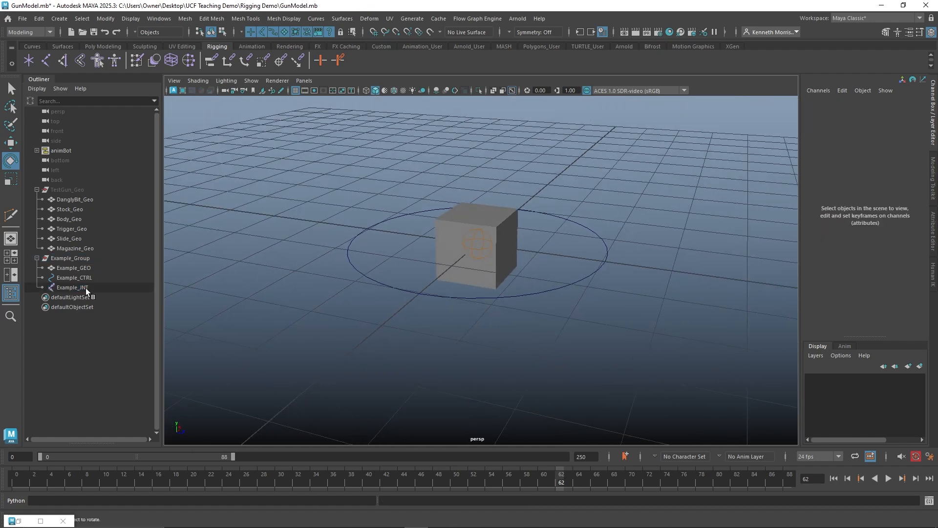
{"action": "left_click", "coordinate": [92, 277]}
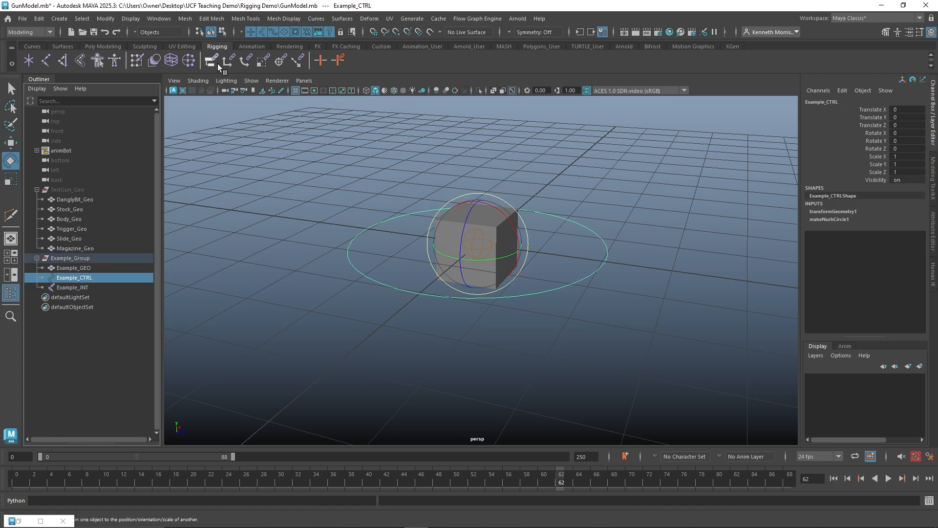
{"action": "left_click", "coordinate": [81, 287], "text": "ctrl"}
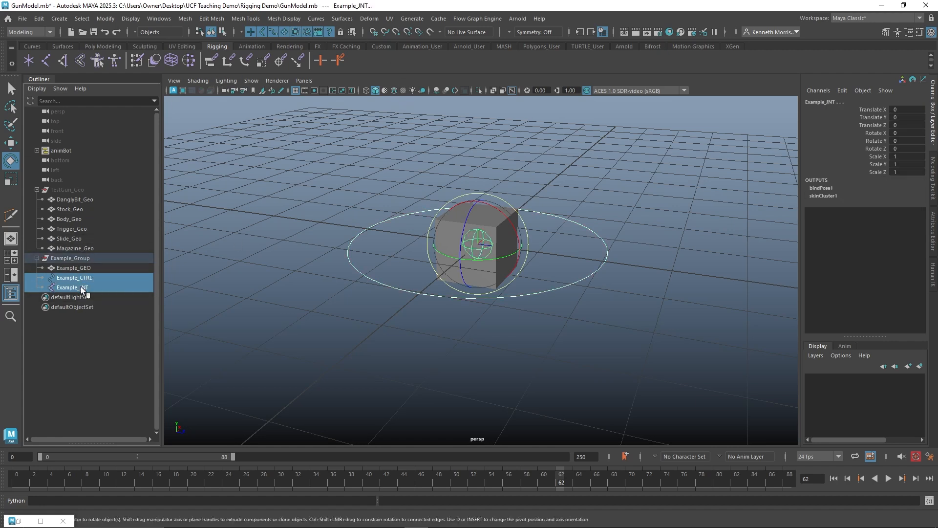
{"action": "left_click", "coordinate": [207, 64]}
{"action": "left_click", "coordinate": [361, 224]}
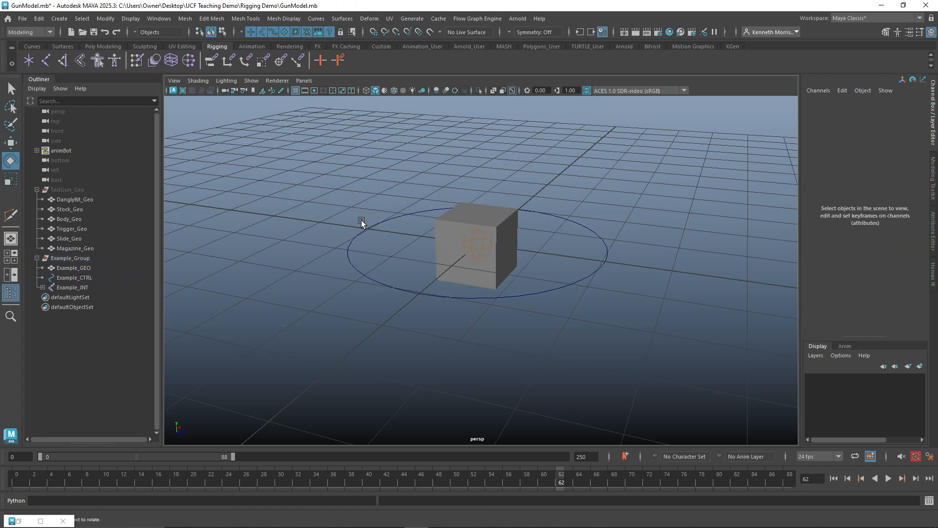
Step: Try moving the Example_CTRL circle about 2.141 units along Z and undo the move
{"action": "left_click", "coordinate": [368, 227]}
{"action": "key", "text": "w"}
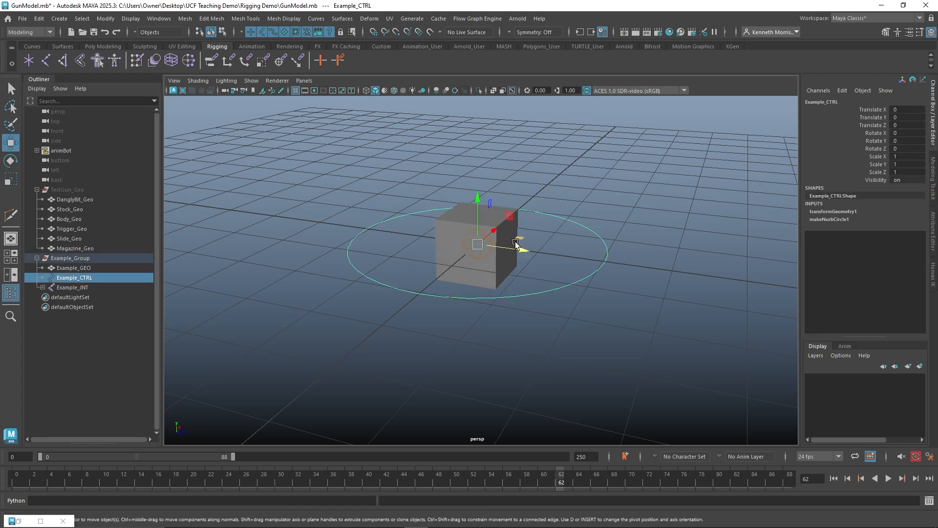
{"action": "left_click_drag", "start_coordinate": [519, 245], "coordinate": [646, 270]}
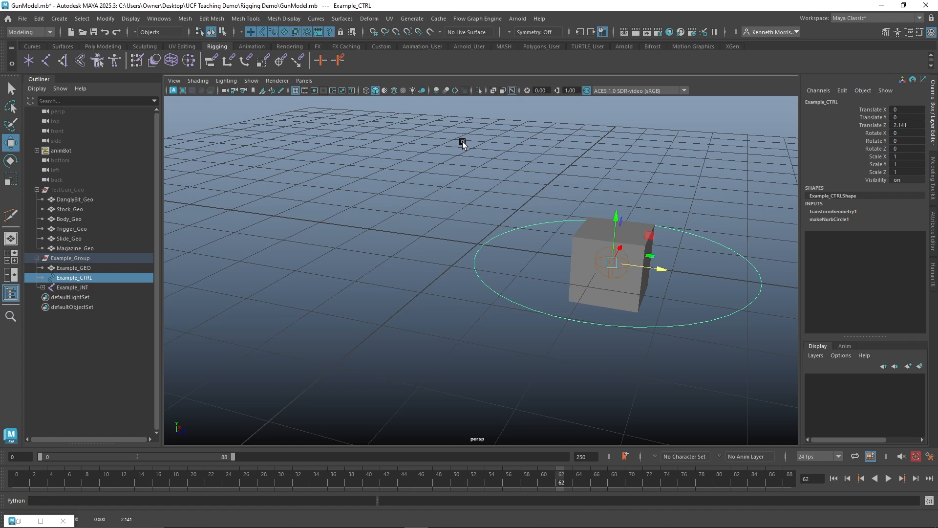
{"action": "key", "text": "ctrl+z"}
{"action": "left_click", "coordinate": [420, 154]}
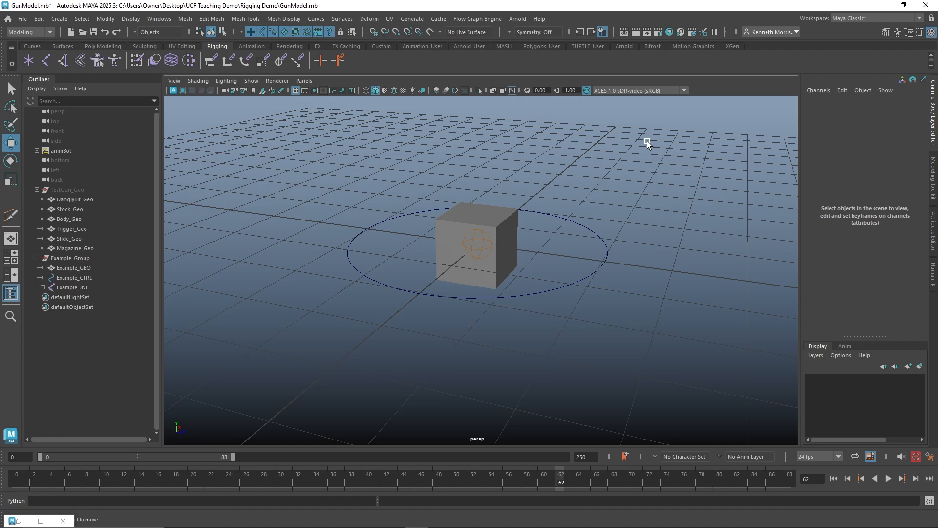
Step: Try moving the Example_CTRL circle about 0.018 units along Z and undo the move
{"action": "mouse_move", "coordinate": [623, 154]}
{"action": "left_mouse_down", "text": "alt"}
{"action": "mouse_move", "coordinate": [702, 130]}
{"action": "mouse_move", "coordinate": [631, 170]}
{"action": "left_mouse_up", "text": "alt"}
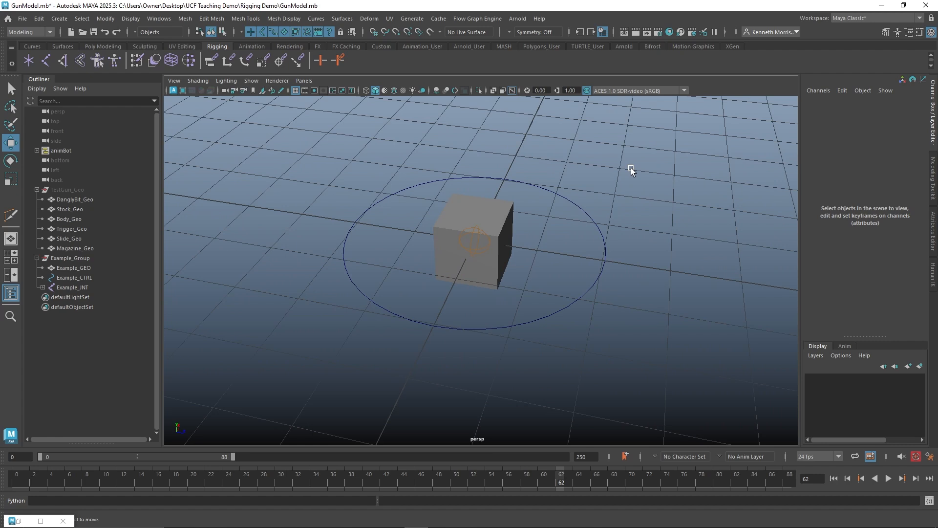
{"action": "left_click", "coordinate": [604, 258]}
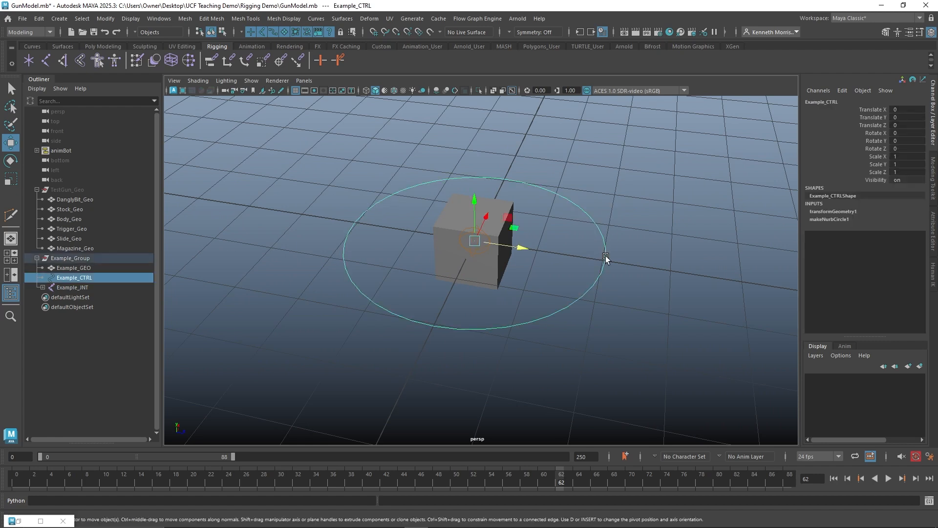
{"action": "left_click_drag", "start_coordinate": [538, 253], "coordinate": [528, 230]}
{"action": "key", "text": "ctrl+z"}
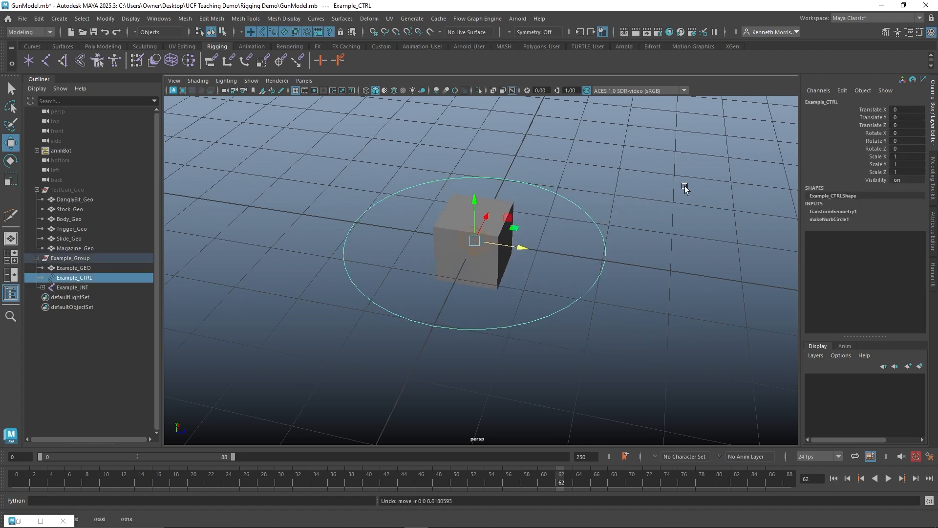
Step: Show the TestGun_Geo group and hide Example_Group
{"action": "left_click_drag", "start_coordinate": [622, 188], "coordinate": [629, 177], "text": "alt"}
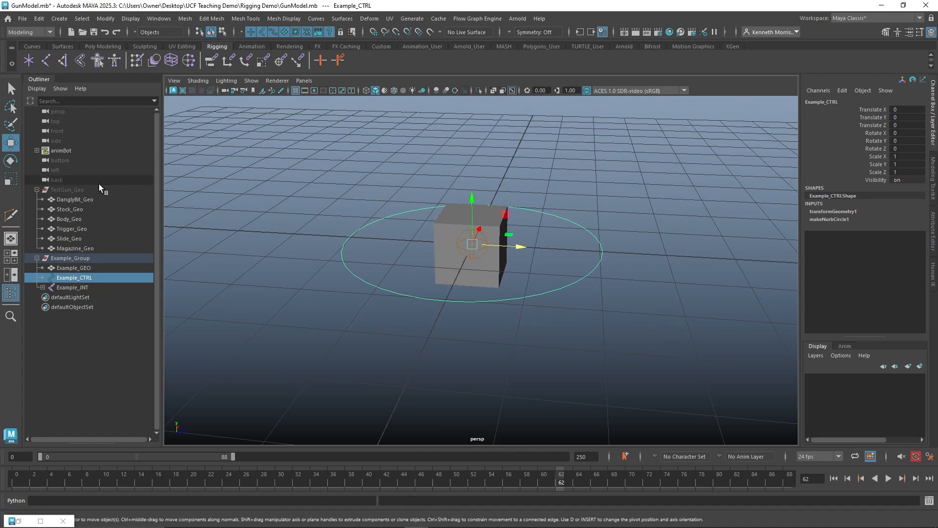
{"action": "left_click", "coordinate": [86, 189]}
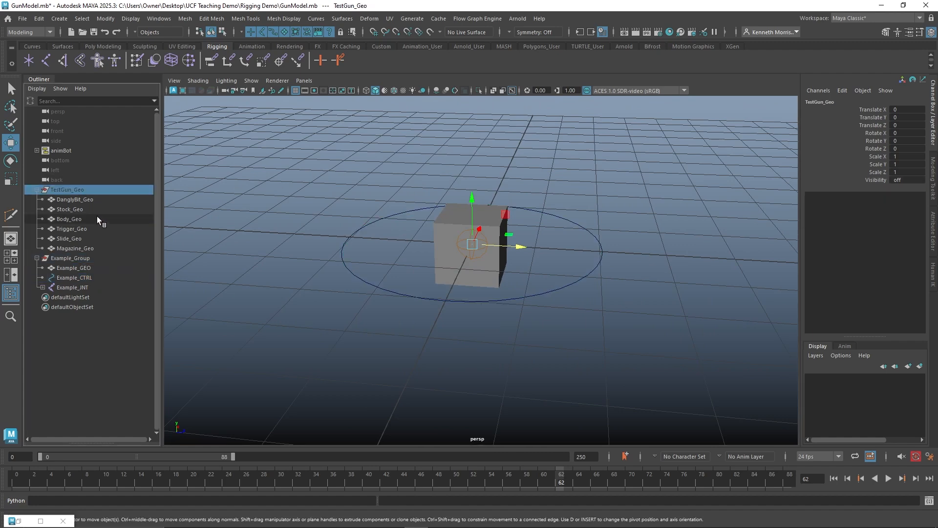
{"action": "key", "text": "h"}
{"action": "left_click", "coordinate": [70, 258]}
{"action": "key", "text": "h"}
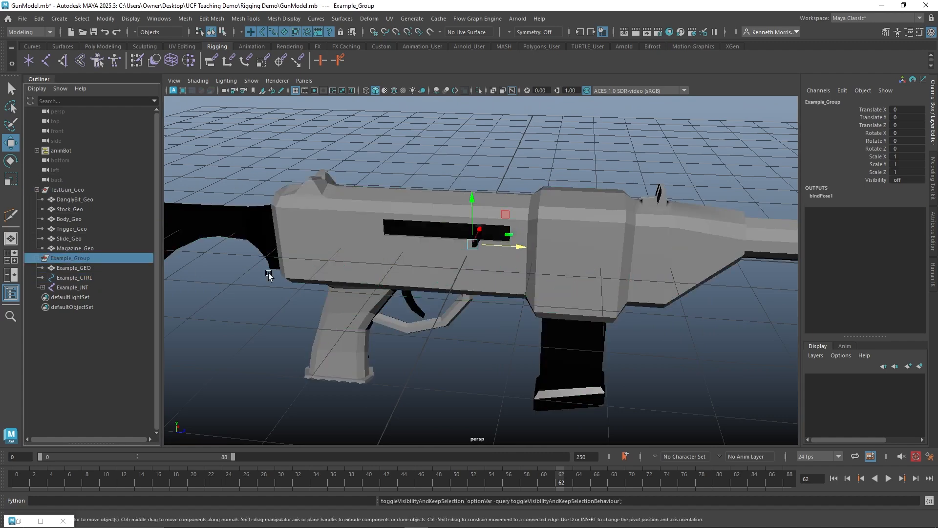
{"action": "right_click_drag", "start_coordinate": [517, 156], "coordinate": [362, 151], "text": "alt"}
{"action": "left_click_drag", "start_coordinate": [362, 151], "coordinate": [465, 168], "text": "alt"}
{"action": "right_click_drag", "start_coordinate": [465, 168], "coordinate": [441, 174], "text": "alt"}
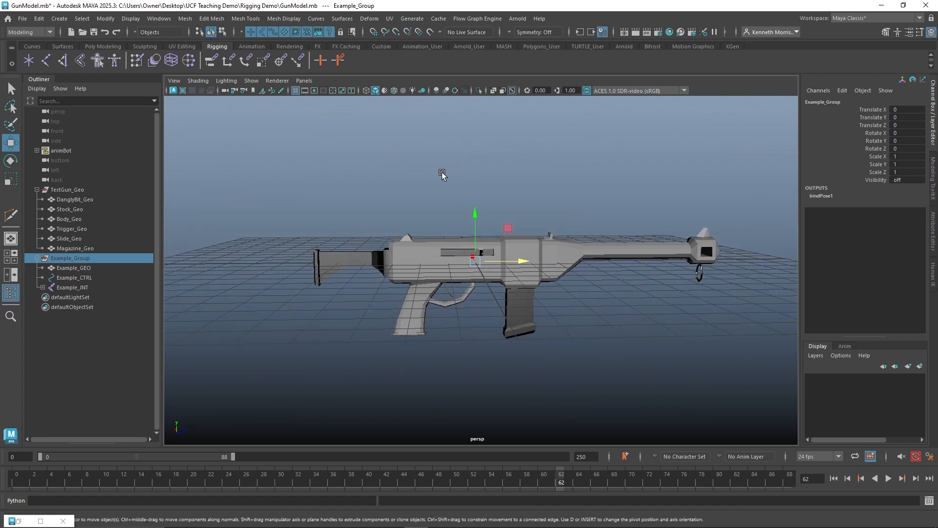
{"action": "middle_click_drag", "start_coordinate": [441, 174], "coordinate": [425, 176], "text": "alt"}
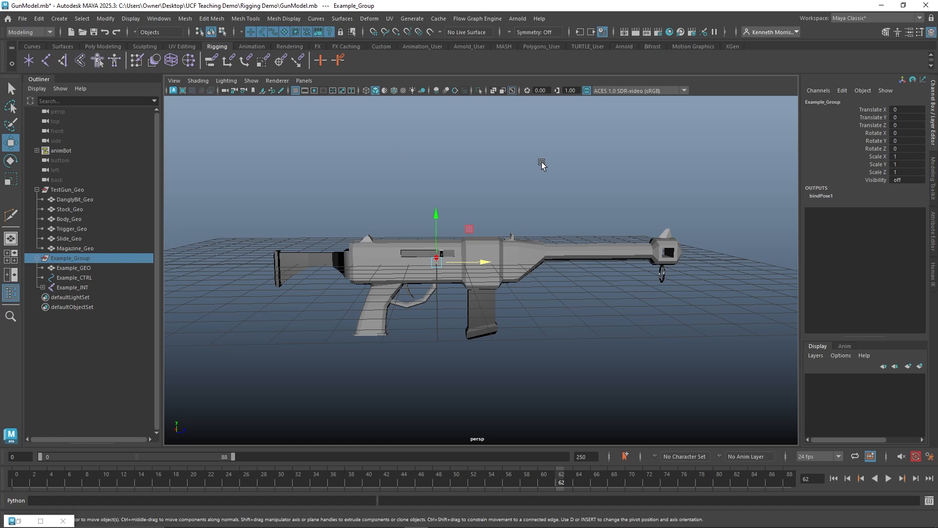
{"action": "scroll", "coordinate": [541, 163], "scroll_direction": "up", "scroll_amount": 3}
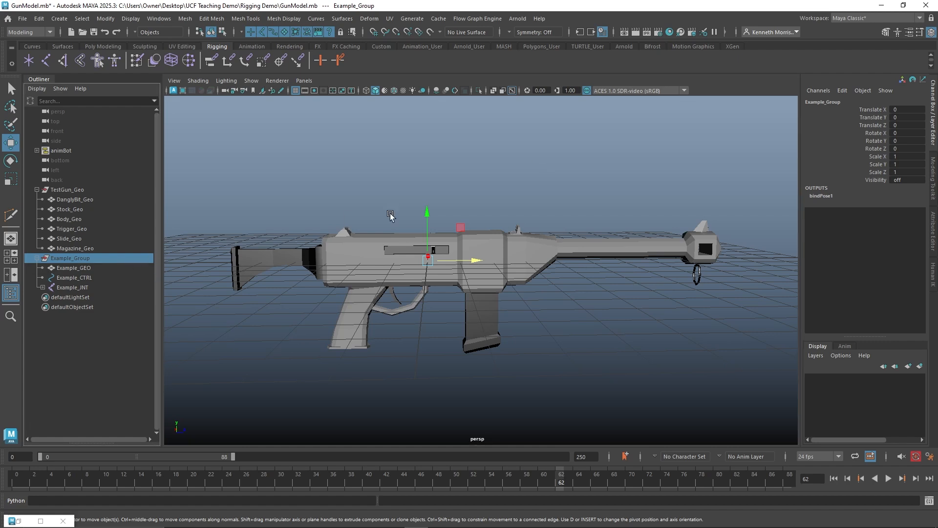
Step: Clear the selection and collapse the Example_Group hierarchy
{"action": "key", "text": "q"}
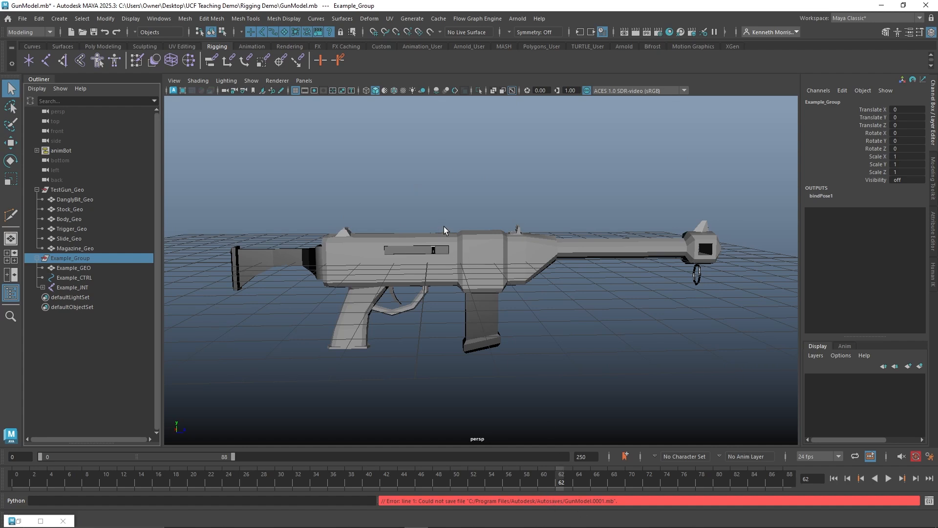
{"action": "left_click", "coordinate": [424, 218]}
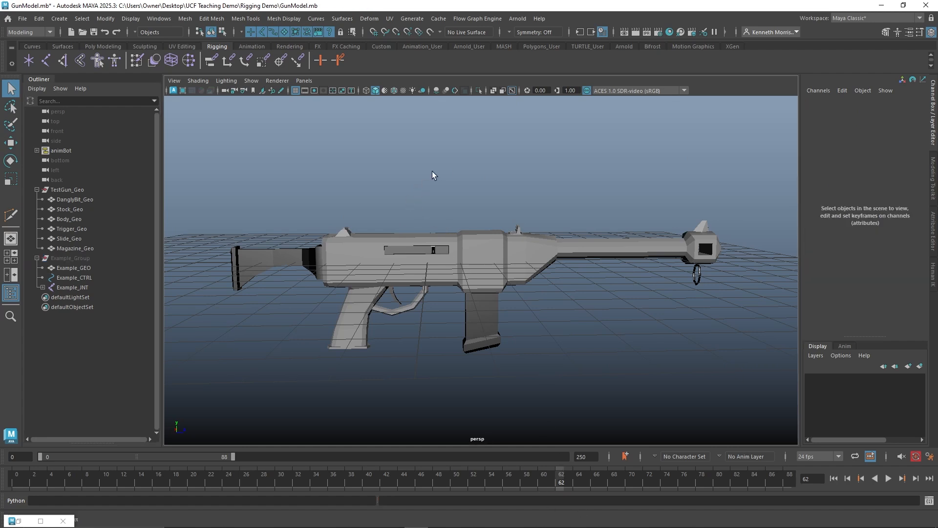
{"action": "mouse_move", "coordinate": [454, 172]}
{"action": "left_mouse_down", "text": "alt"}
{"action": "mouse_move", "coordinate": [433, 171]}
{"action": "mouse_move", "coordinate": [477, 168]}
{"action": "mouse_move", "coordinate": [438, 174]}
{"action": "left_mouse_up", "text": "alt"}
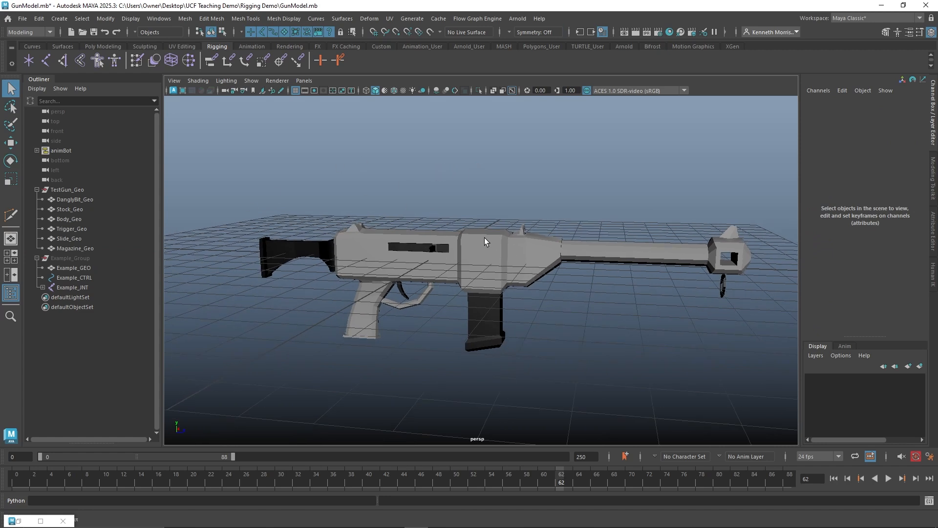
{"action": "middle_click_drag", "start_coordinate": [513, 222], "coordinate": [475, 203], "text": "alt"}
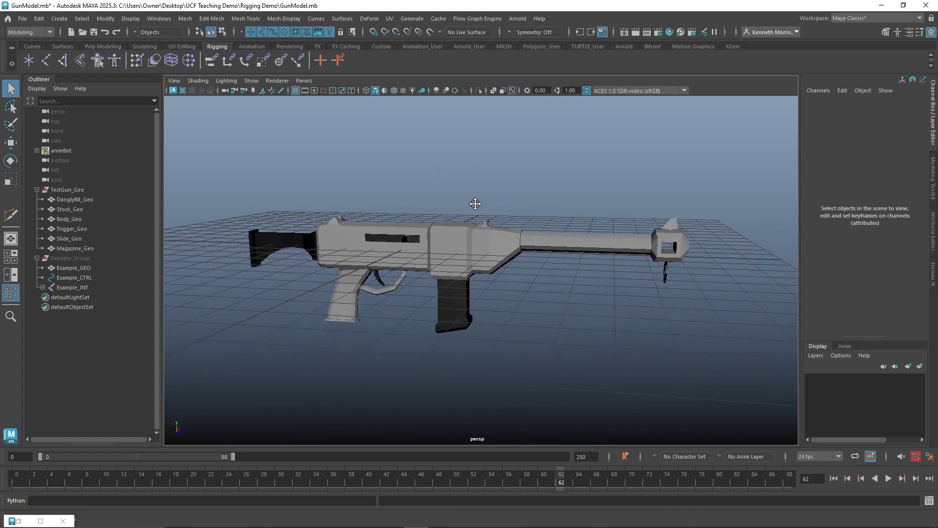
{"action": "left_click_drag", "start_coordinate": [475, 203], "coordinate": [455, 210], "text": "alt"}
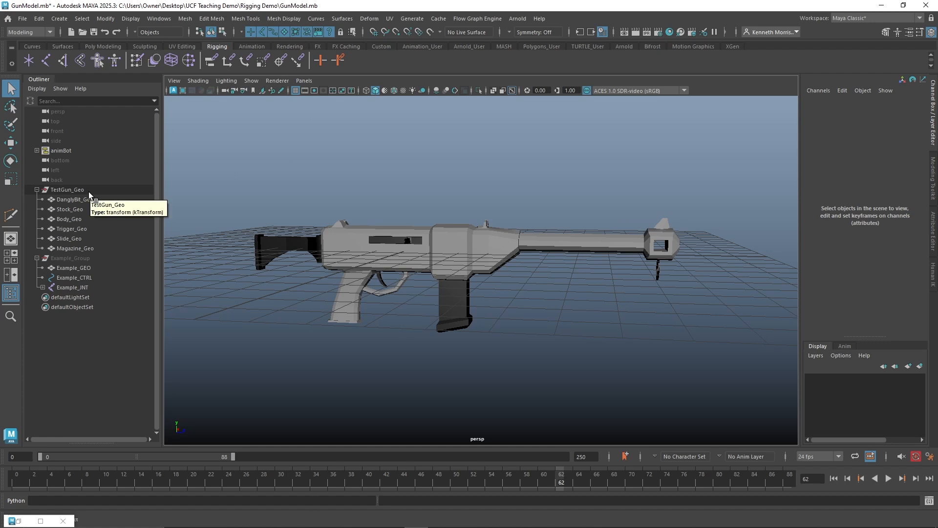
{"action": "left_click", "coordinate": [36, 258]}
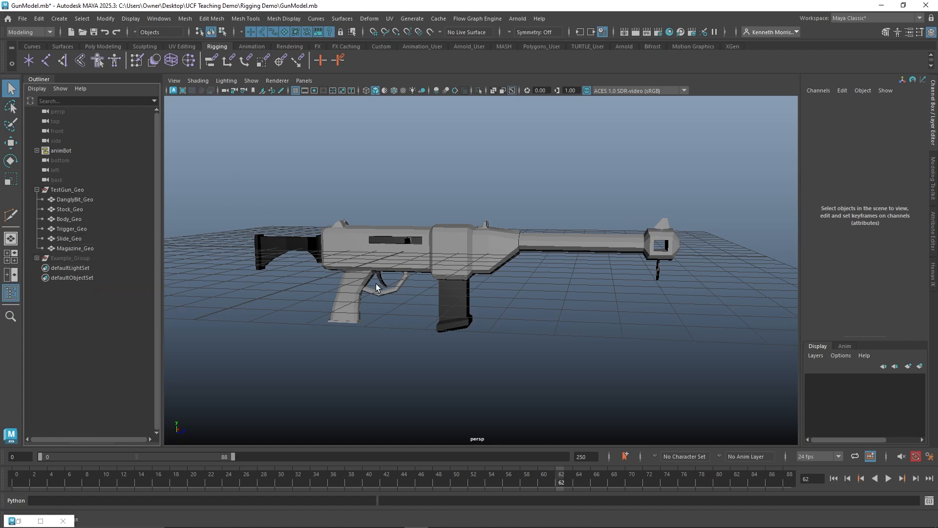
Step: Examine the TestGun_Geo group part by part: body, stock, trigger, slide and magazine
{"action": "left_click", "coordinate": [72, 190]}
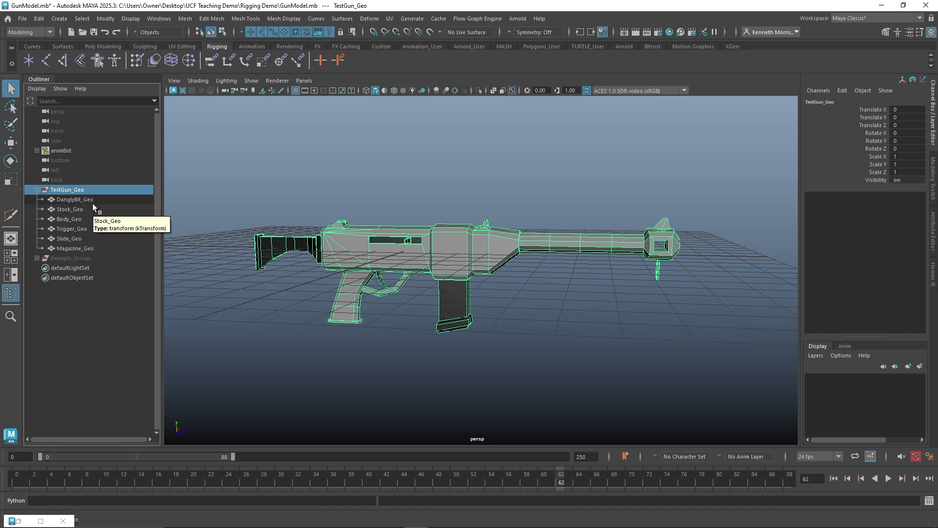
{"action": "left_click", "coordinate": [99, 219]}
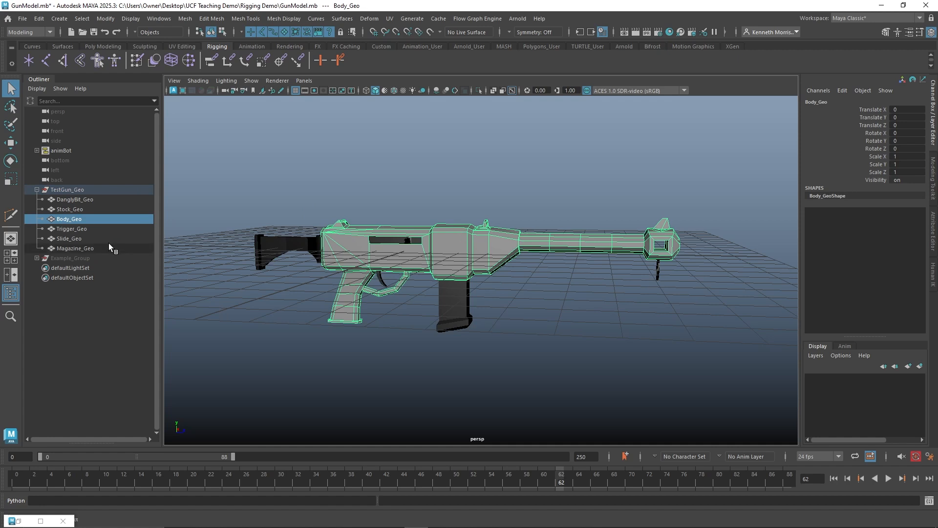
{"action": "left_click", "coordinate": [83, 209]}
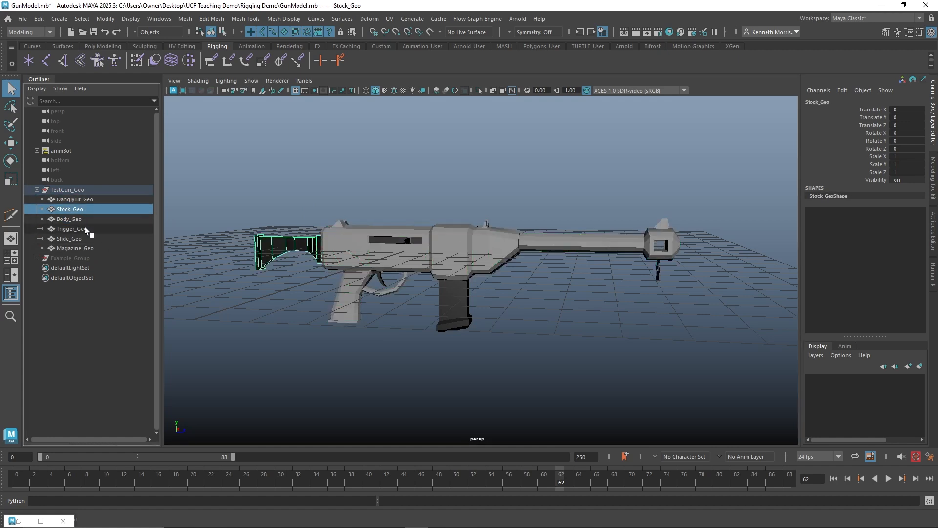
{"action": "left_click", "coordinate": [84, 229]}
{"action": "left_click", "coordinate": [85, 239]}
{"action": "left_click", "coordinate": [87, 248]}
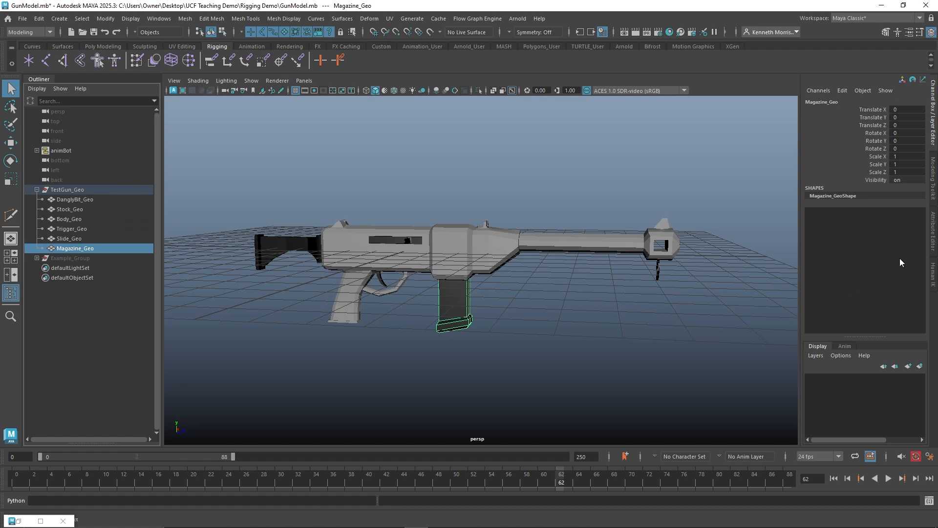
Step: Inspect the material attributes of Body_Geo and Magazine_Geo
{"action": "left_click", "coordinate": [934, 239]}
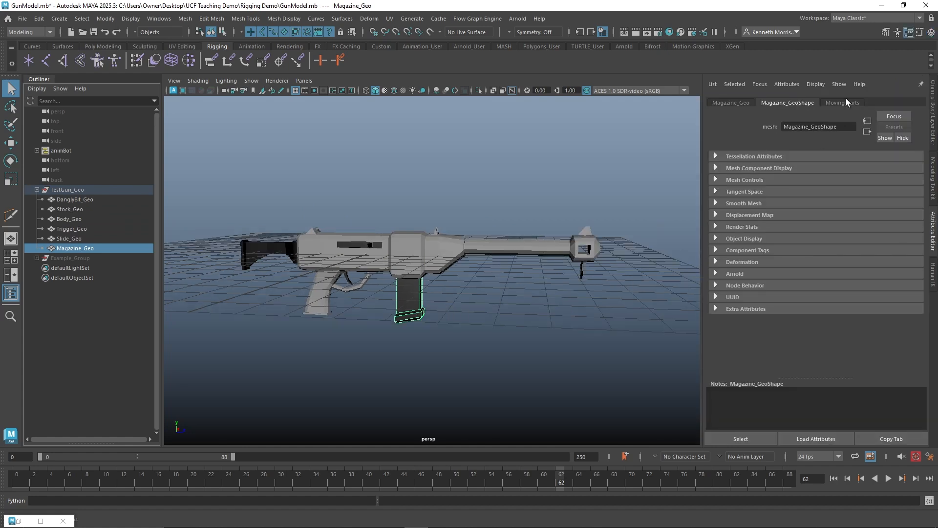
{"action": "left_click", "coordinate": [423, 238]}
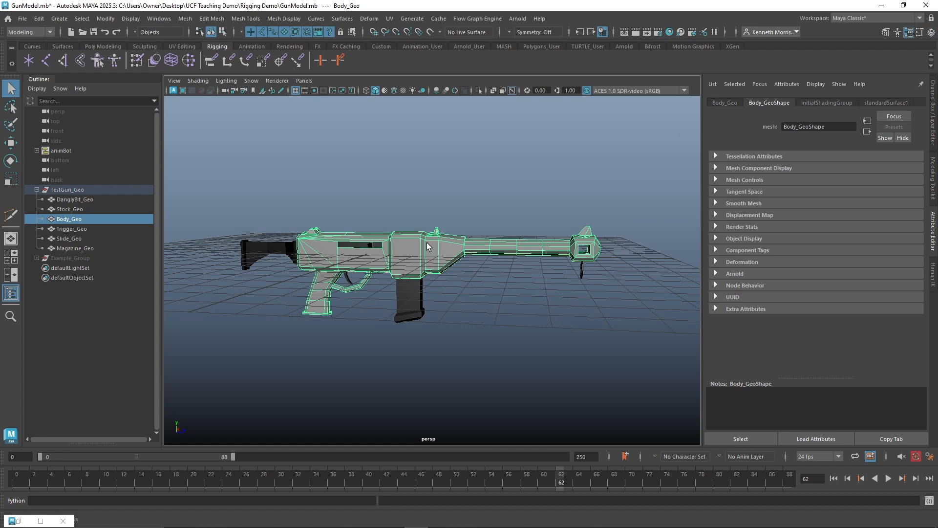
{"action": "left_click", "coordinate": [884, 101]}
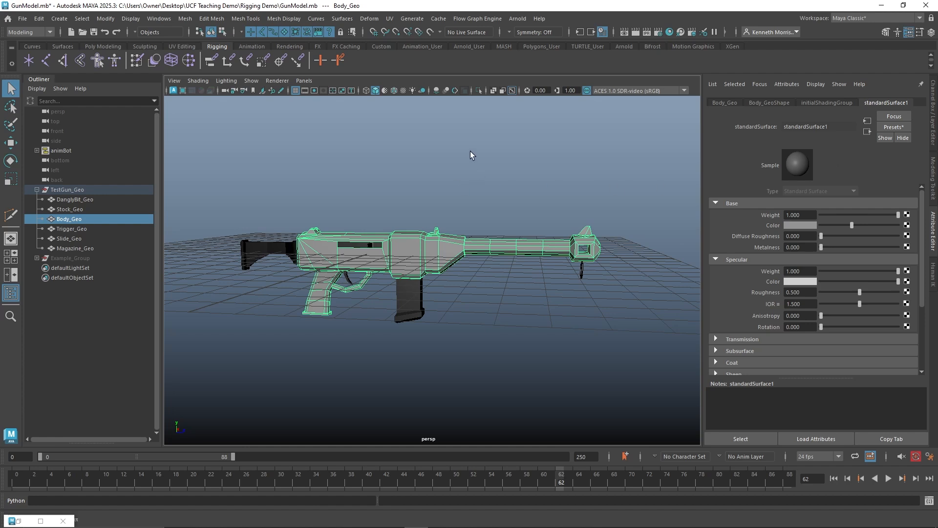
{"action": "left_click", "coordinate": [412, 294]}
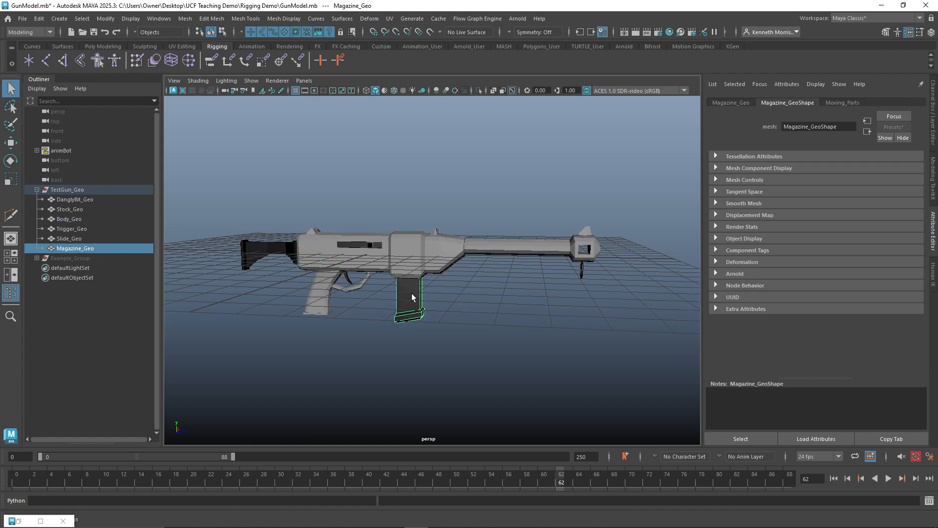
{"action": "left_click", "coordinate": [846, 104]}
Step: Check the material on Slide_Geo, Trigger_Geo, Stock_Geo and DanglyBit_Geo, and clear the selection
{"action": "left_click", "coordinate": [83, 239]}
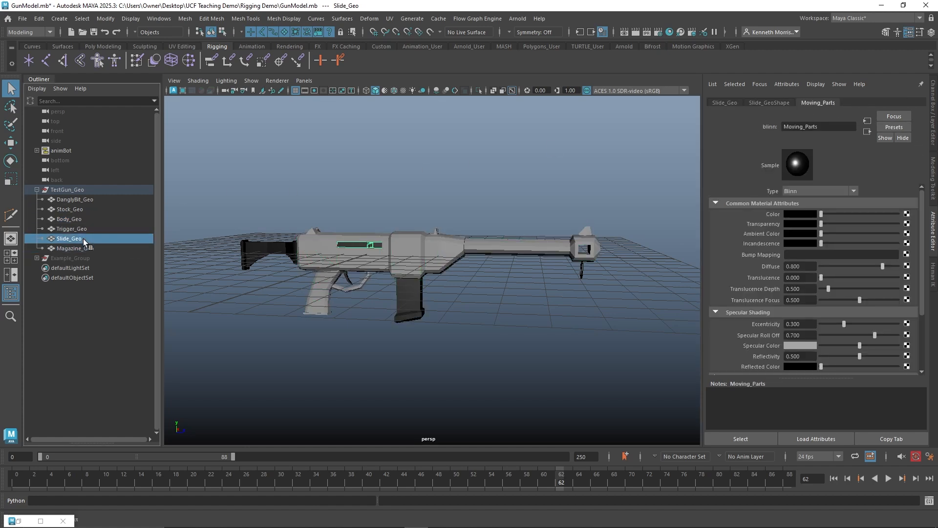
{"action": "left_click", "coordinate": [84, 230]}
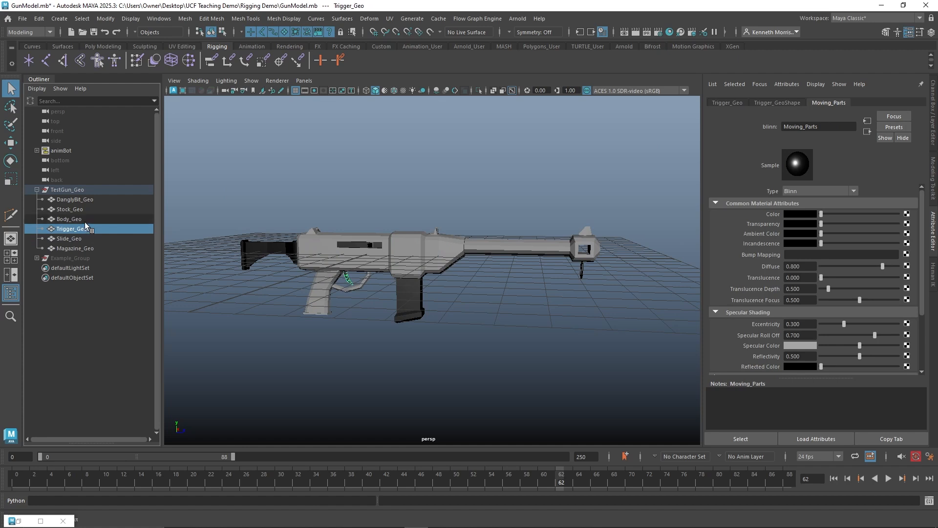
{"action": "left_click", "coordinate": [86, 210]}
{"action": "left_click", "coordinate": [87, 201]}
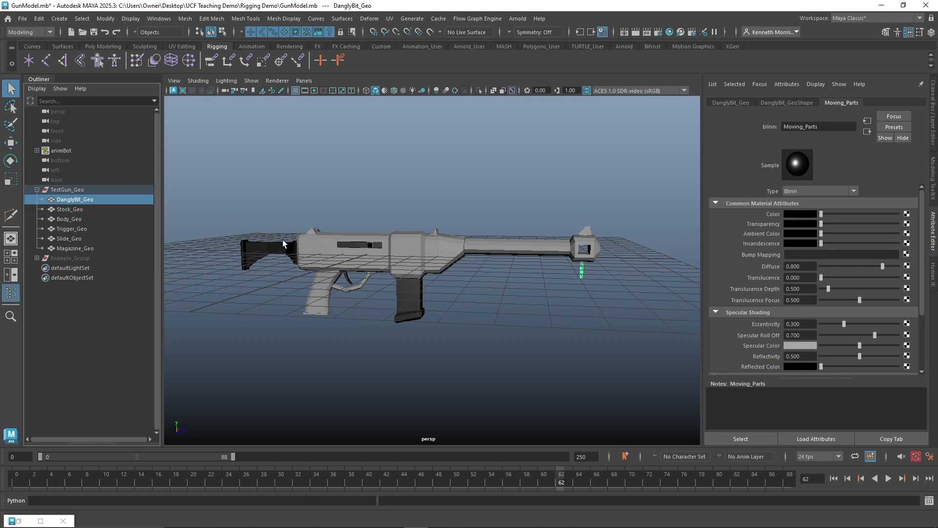
{"action": "left_click", "coordinate": [438, 129]}
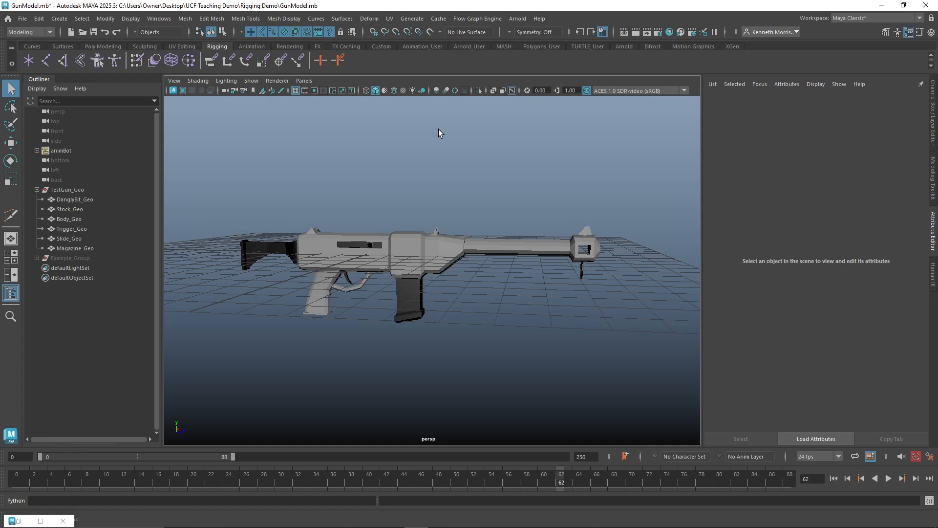
Step: Inspect the Example_JNT joint inside Example_Group and collapse the group again
{"action": "left_click", "coordinate": [37, 258]}
{"action": "left_click", "coordinate": [63, 287]}
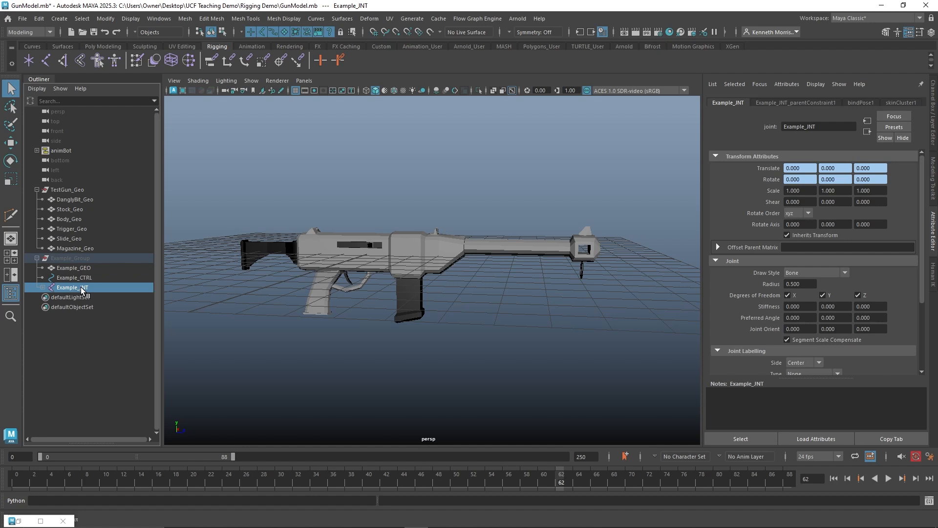
{"action": "left_click", "coordinate": [37, 259]}
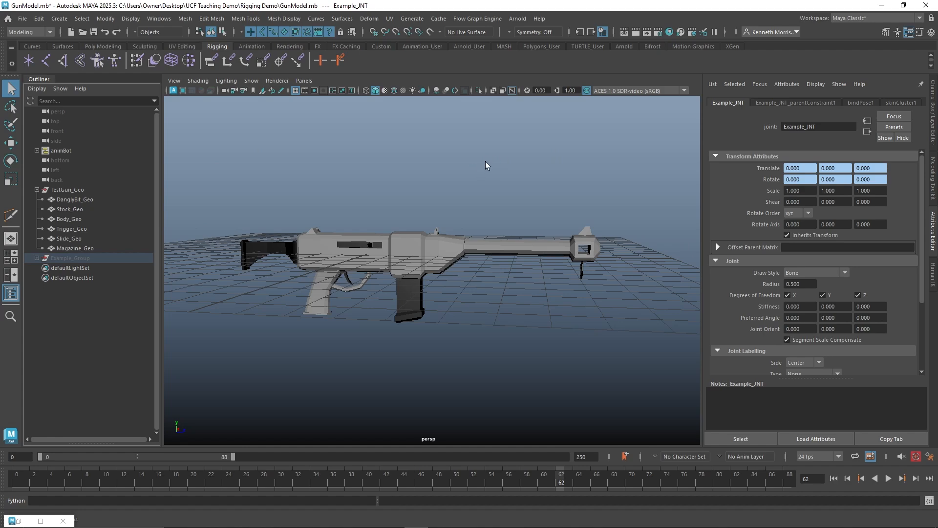
Step: Examine Body_Geo from several angles and deselect it
{"action": "left_click", "coordinate": [448, 232]}
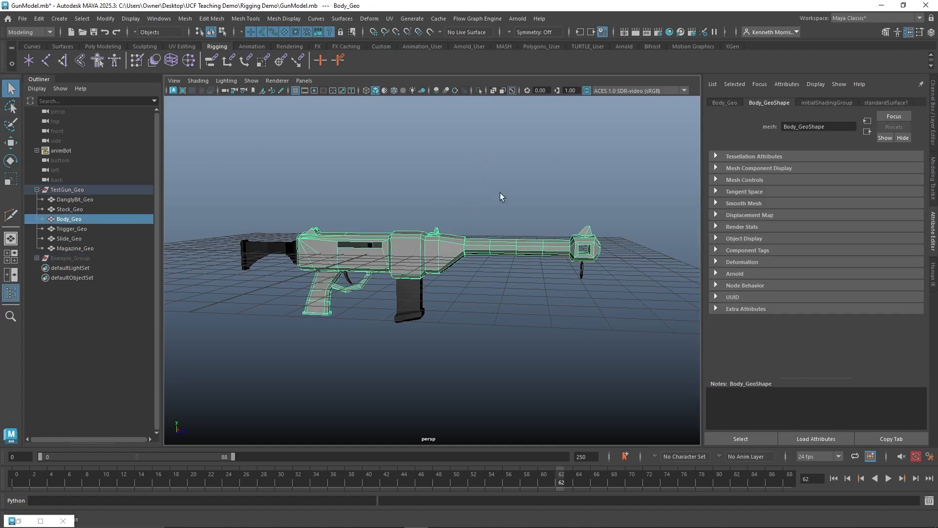
{"action": "left_click_drag", "start_coordinate": [488, 191], "coordinate": [528, 203], "text": "alt"}
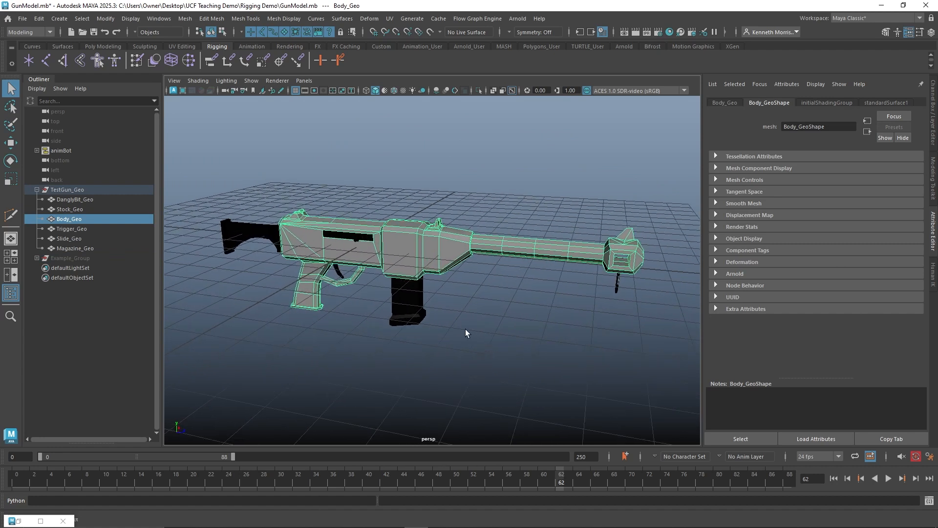
{"action": "left_click", "coordinate": [454, 321]}
{"action": "left_click_drag", "start_coordinate": [437, 297], "coordinate": [511, 264], "text": "alt"}
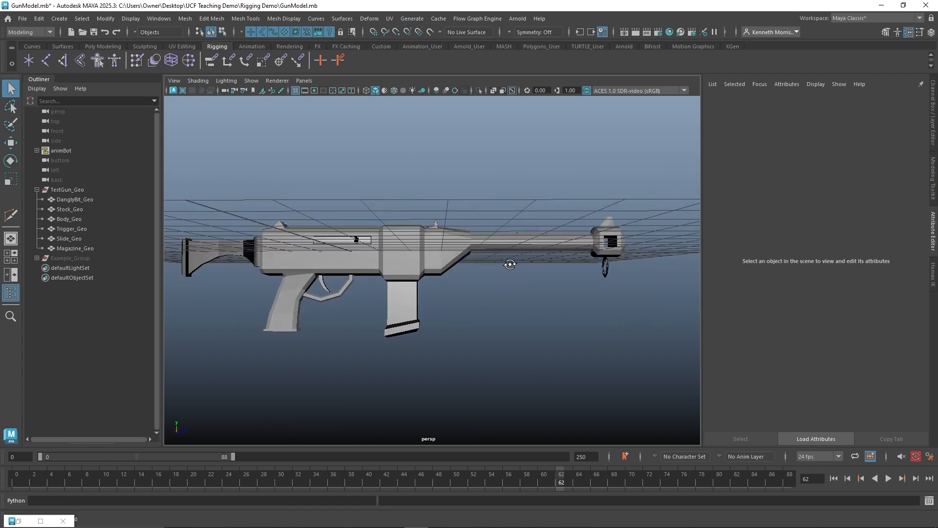
Step: Try moving Magazine_Geo about 2.7 units down along Y and undo the move
{"action": "left_click", "coordinate": [408, 305]}
{"action": "key", "text": "w"}
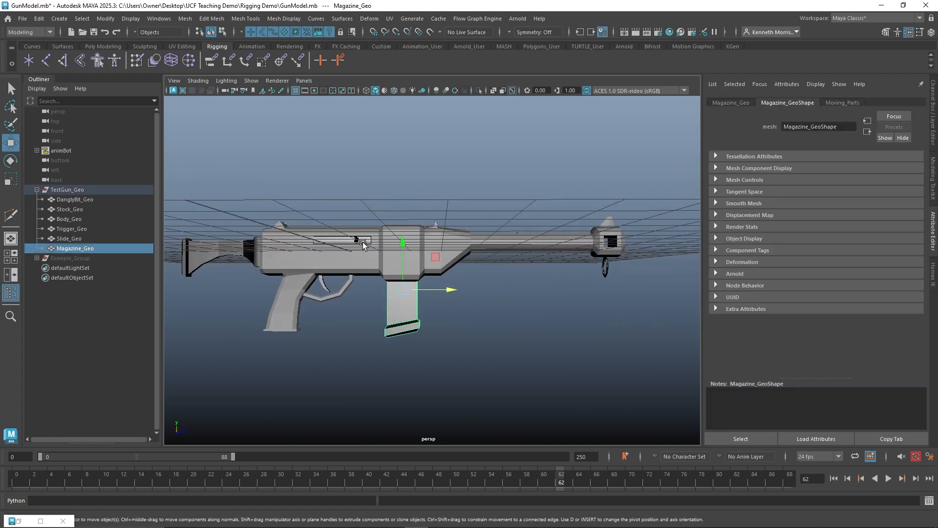
{"action": "left_click", "coordinate": [360, 203]}
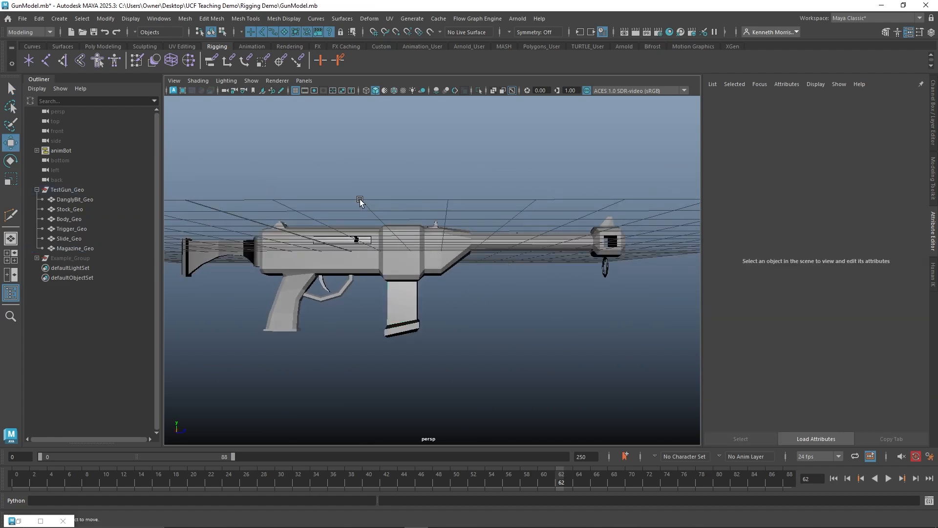
{"action": "left_click_drag", "start_coordinate": [515, 297], "coordinate": [462, 302], "text": "alt"}
{"action": "left_click", "coordinate": [412, 293]}
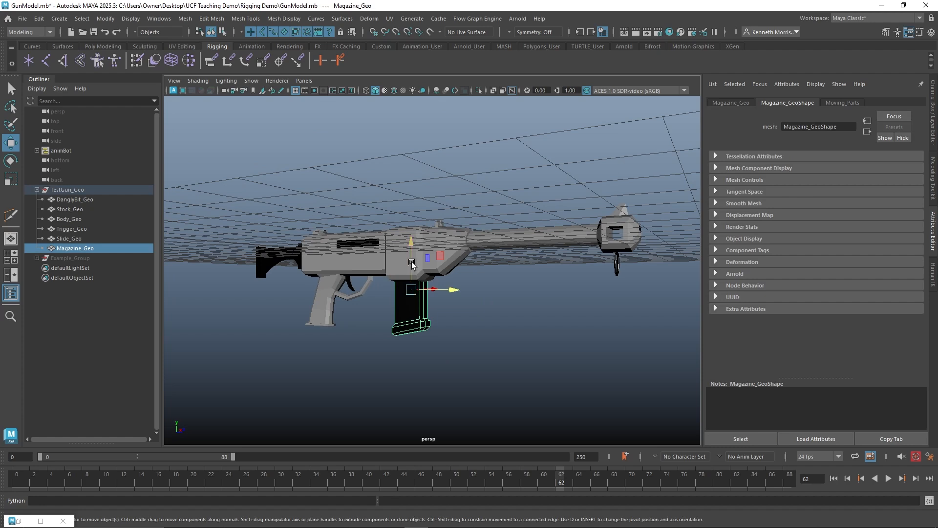
{"action": "left_click_drag", "start_coordinate": [412, 262], "coordinate": [413, 318]}
{"action": "key", "text": "ctrl+z"}
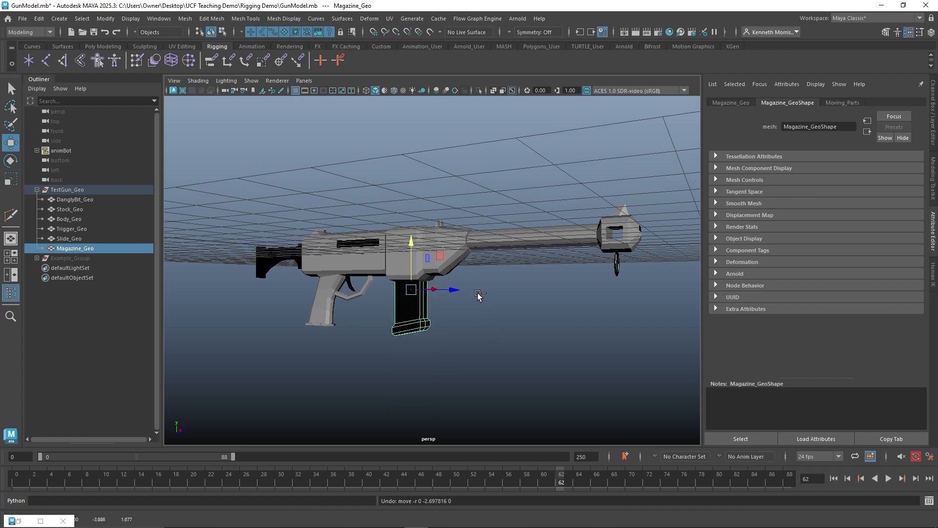
{"action": "left_click", "coordinate": [491, 289]}
Step: Try moving Slide_Geo lengthwise along the gun body, undo the move and deselect the slide
{"action": "mouse_move", "coordinate": [494, 287]}
{"action": "left_mouse_down", "text": "alt"}
{"action": "mouse_move", "coordinate": [529, 299]}
{"action": "mouse_move", "coordinate": [508, 294]}
{"action": "left_mouse_up", "text": "alt"}
{"action": "left_click", "coordinate": [357, 245]}
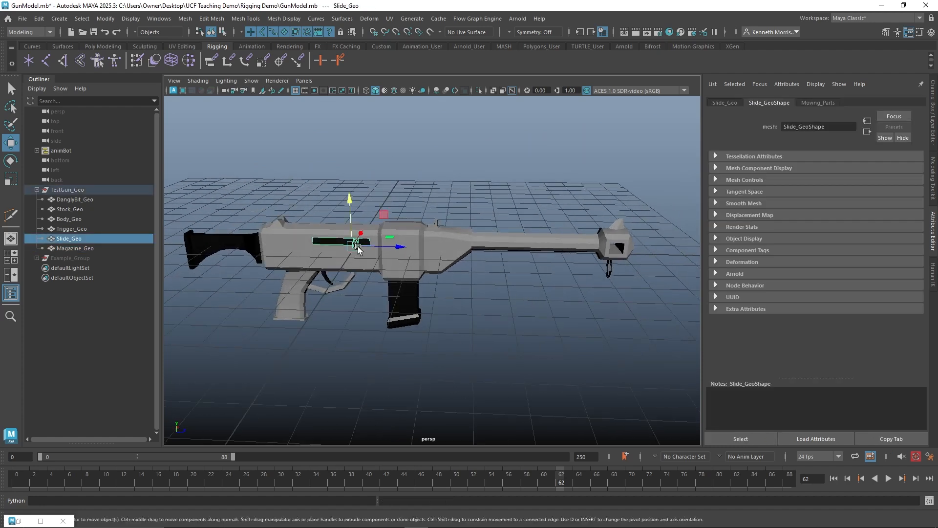
{"action": "left_click_drag", "start_coordinate": [358, 247], "coordinate": [399, 335], "text": "alt"}
{"action": "mouse_move", "coordinate": [405, 264]}
{"action": "left_mouse_down"}
{"action": "mouse_move", "coordinate": [327, 259]}
{"action": "mouse_move", "coordinate": [413, 271]}
{"action": "left_mouse_up"}
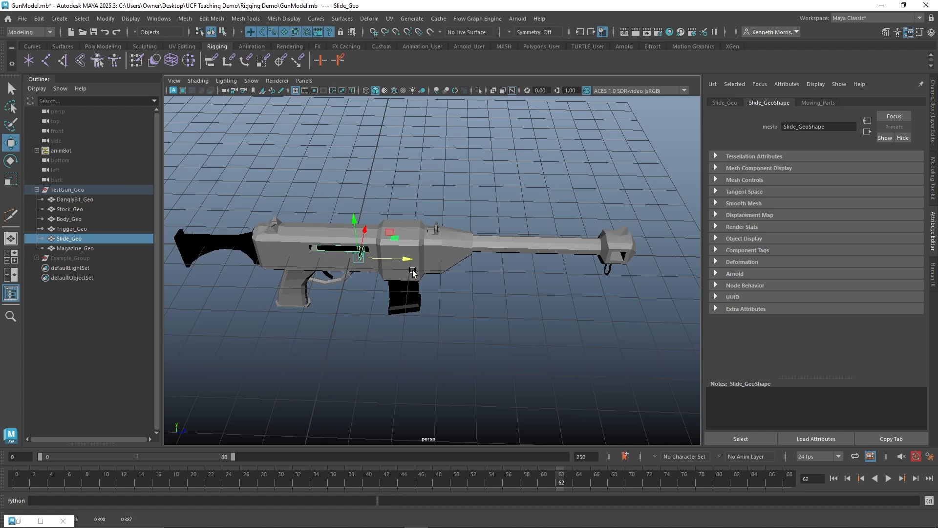
{"action": "key", "text": "ctrl+z"}
{"action": "left_click", "coordinate": [365, 338]}
Step: Try rotating Trigger_Geo about 41.6 degrees around X and undo the rotation
{"action": "left_click_drag", "start_coordinate": [364, 338], "coordinate": [379, 294], "text": "alt"}
{"action": "left_click", "coordinate": [322, 286]}
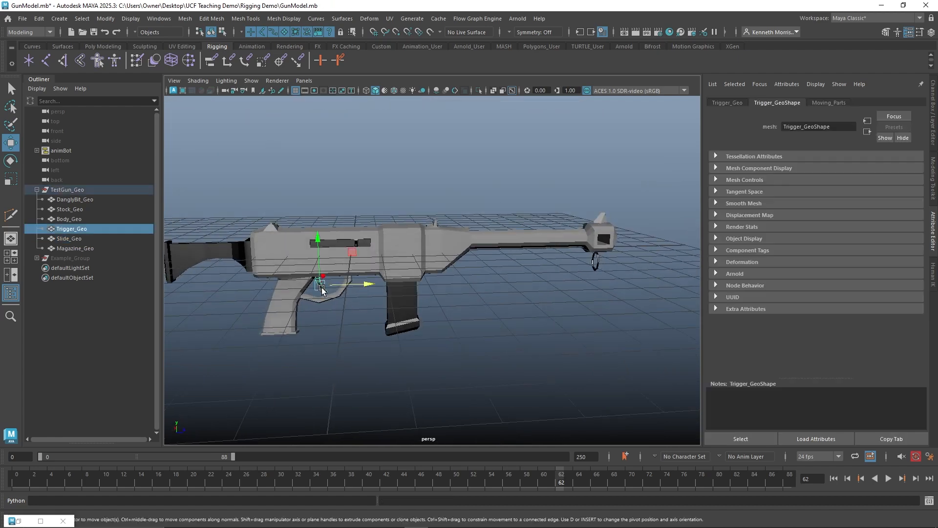
{"action": "key", "text": "e"}
{"action": "left_click_drag", "start_coordinate": [345, 248], "coordinate": [364, 274]}
{"action": "key", "text": "ctrl+z"}
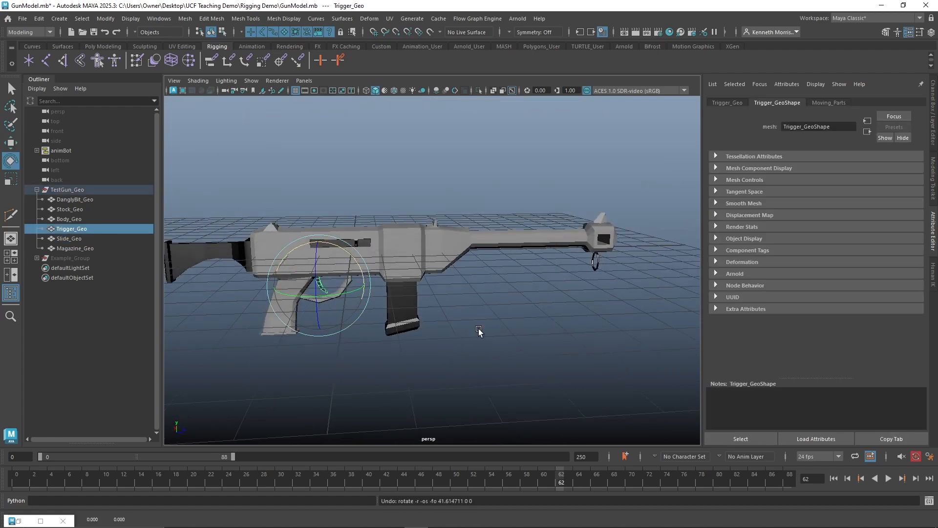
{"action": "left_click", "coordinate": [478, 331]}
Step: Frame the whole gun in the left view and place a single joint in the gun body above the grip
{"action": "left_click_drag", "start_coordinate": [490, 308], "coordinate": [467, 312], "text": "alt"}
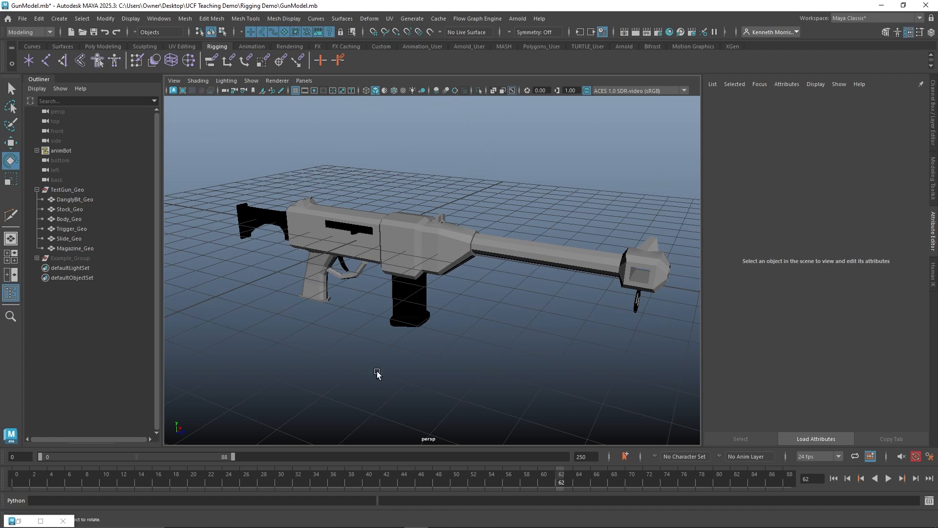
{"action": "left_click_drag", "start_coordinate": [508, 217], "coordinate": [519, 171], "text": "alt"}
{"action": "key", "text": "space"}
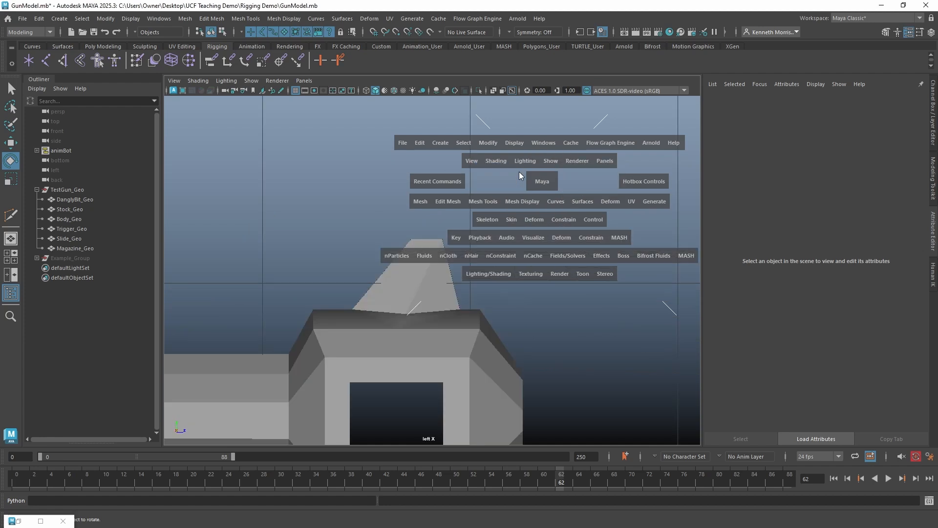
{"action": "middle_click_drag", "start_coordinate": [394, 265], "coordinate": [571, 243], "text": "alt"}
{"action": "right_click_drag", "start_coordinate": [525, 208], "coordinate": [533, 207], "text": "alt"}
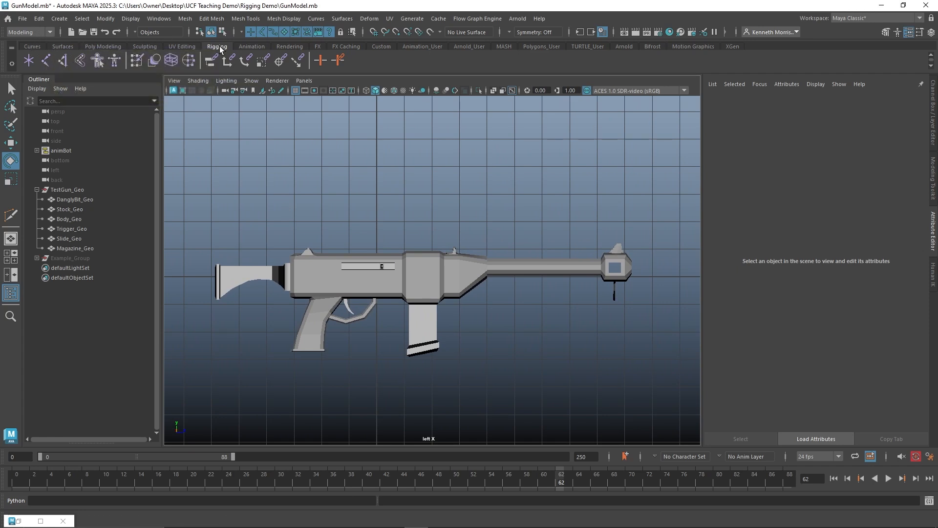
{"action": "left_click", "coordinate": [48, 60]}
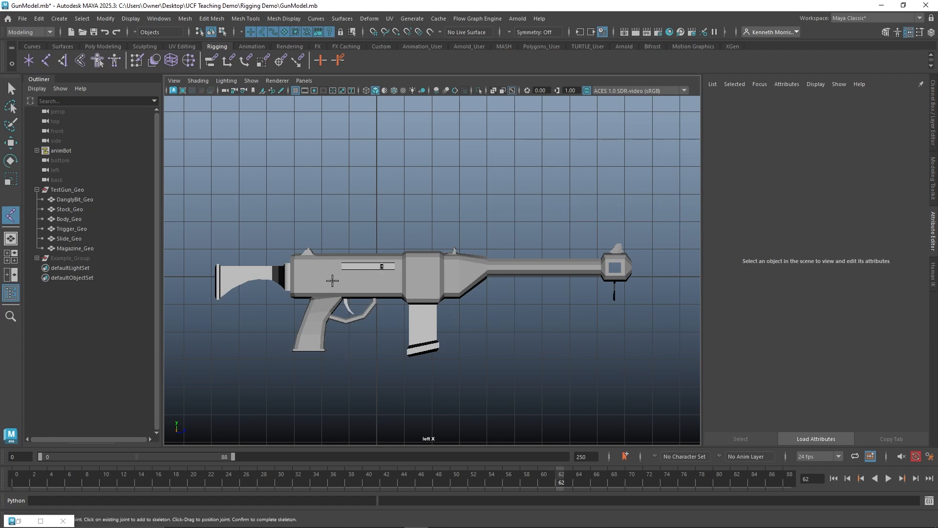
{"action": "left_click", "coordinate": [332, 281]}
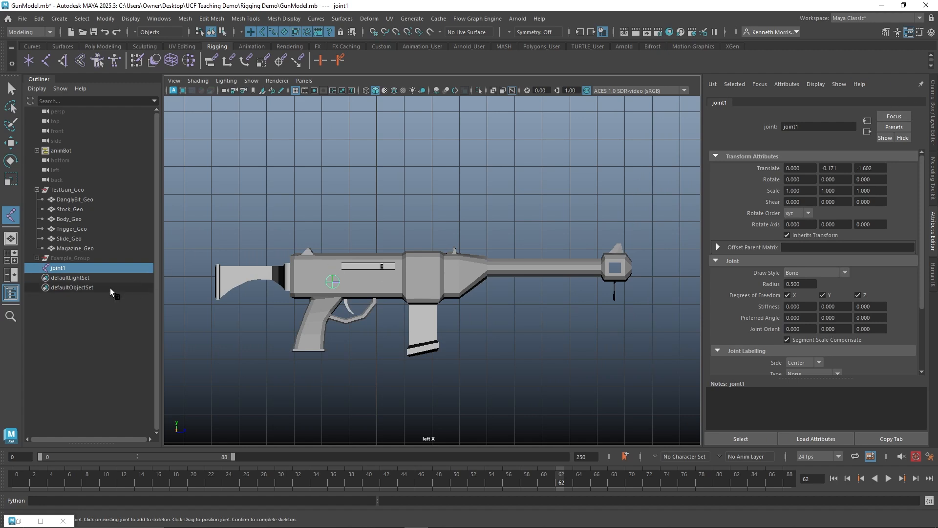
Step: Rename the new joint as Main
{"action": "left_click", "coordinate": [66, 265]}
{"action": "double_click", "coordinate": [66, 267]}
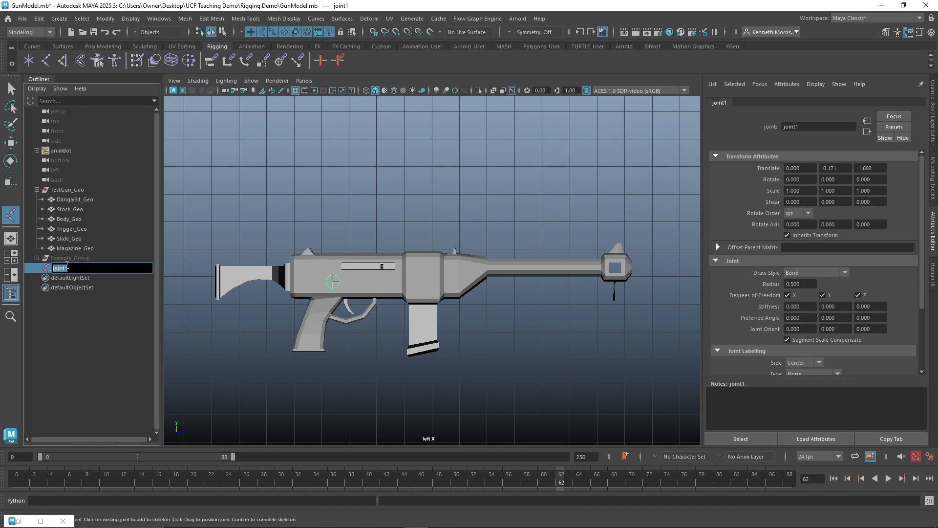
{"action": "type", "text": "Main"}
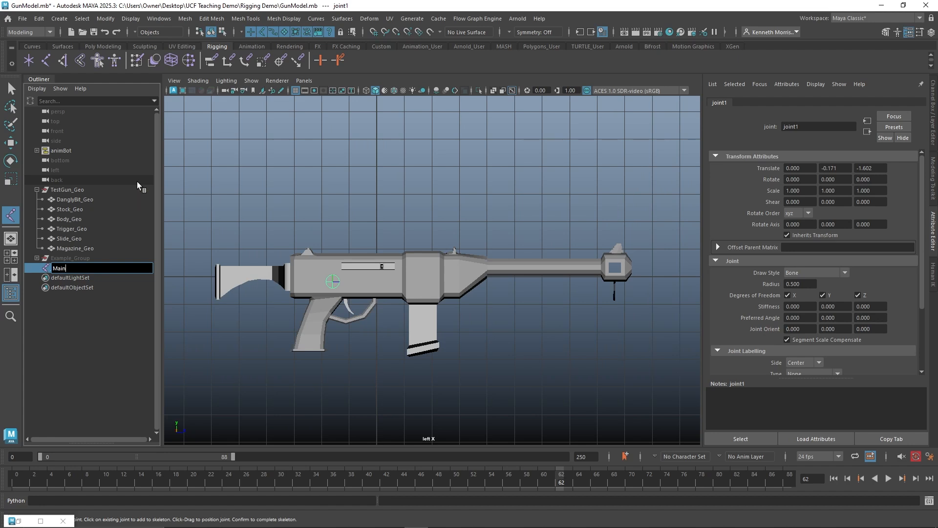
{"action": "key", "text": "Return"}
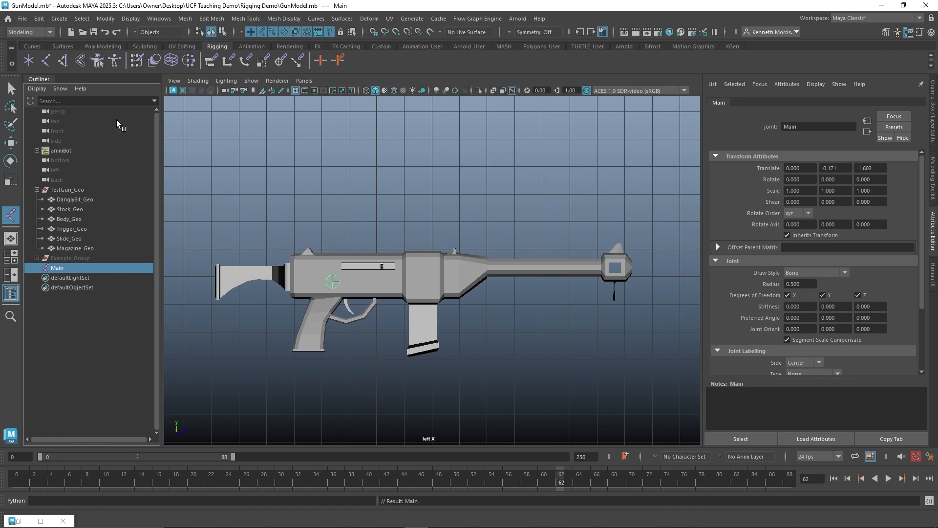
Step: Move the Main joint into the pistol grip at about Y -1.377, Z -2.187, and display the Channel Box
{"action": "key", "text": "e"}
{"action": "key", "text": "w"}
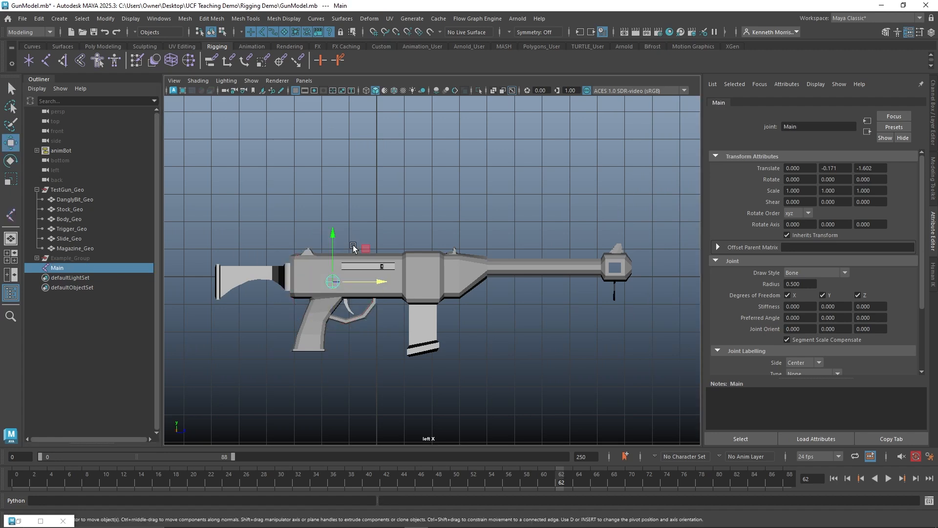
{"action": "left_click_drag", "start_coordinate": [332, 245], "coordinate": [322, 278]}
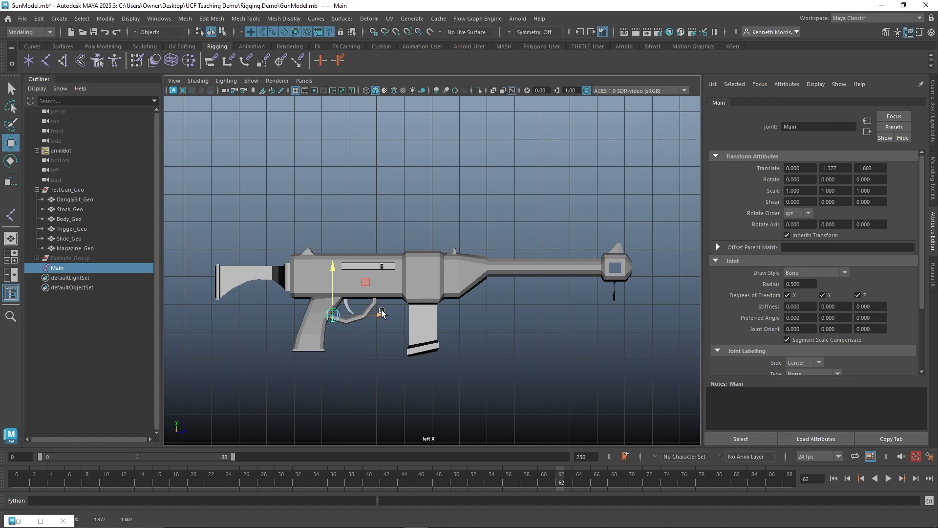
{"action": "left_click_drag", "start_coordinate": [383, 313], "coordinate": [368, 312]}
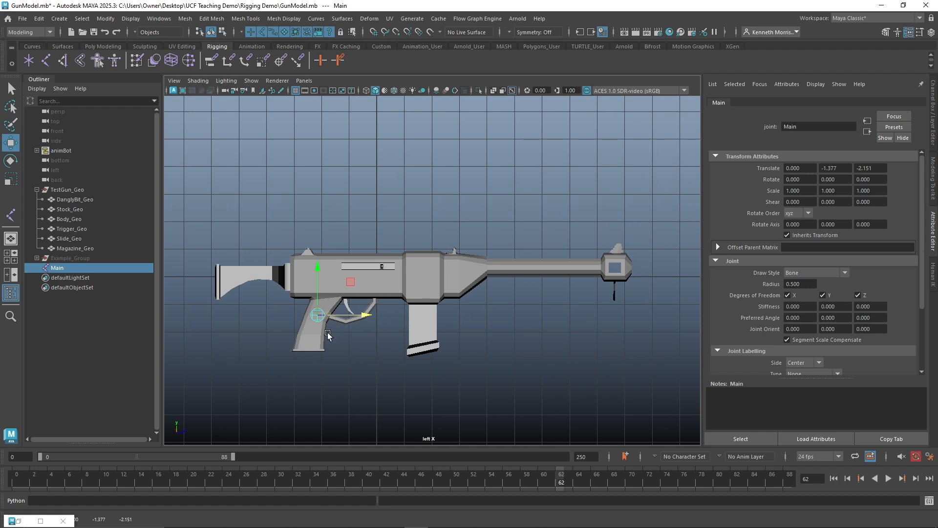
{"action": "left_click_drag", "start_coordinate": [365, 315], "coordinate": [365, 315]}
{"action": "left_click", "coordinate": [933, 98]}
{"action": "left_click", "coordinate": [488, 169]}
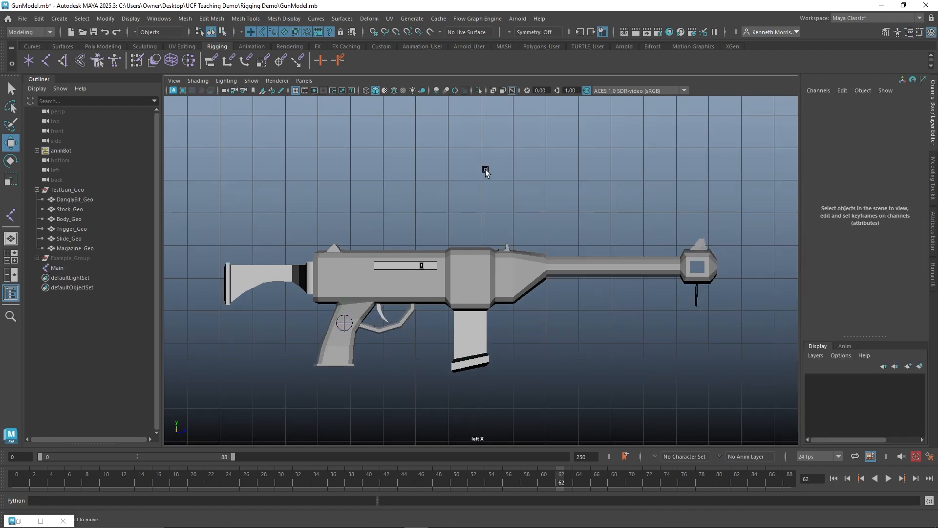
Step: Draw a separate five-joint chain through the gun body, magazine top, trigger, stock connection and dangling piece under the muzzle
{"action": "left_click", "coordinate": [72, 269]}
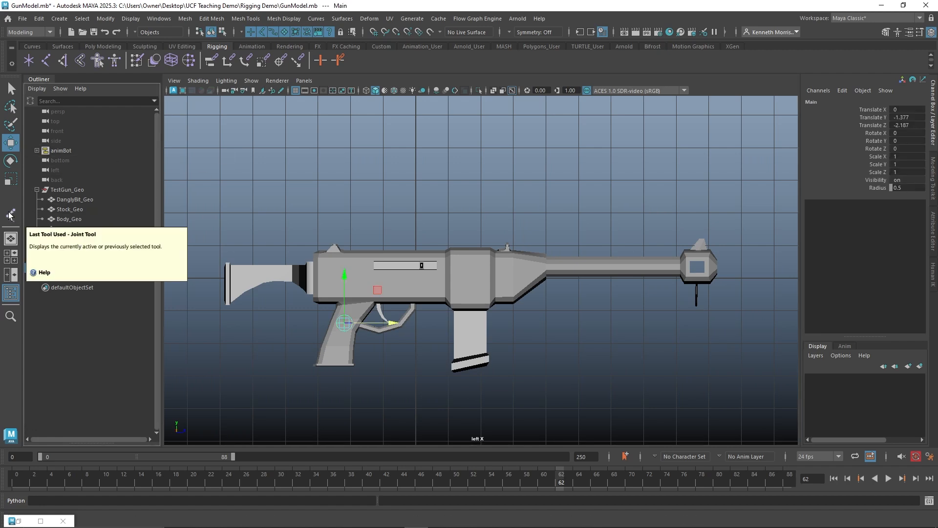
{"action": "left_click", "coordinate": [10, 215]}
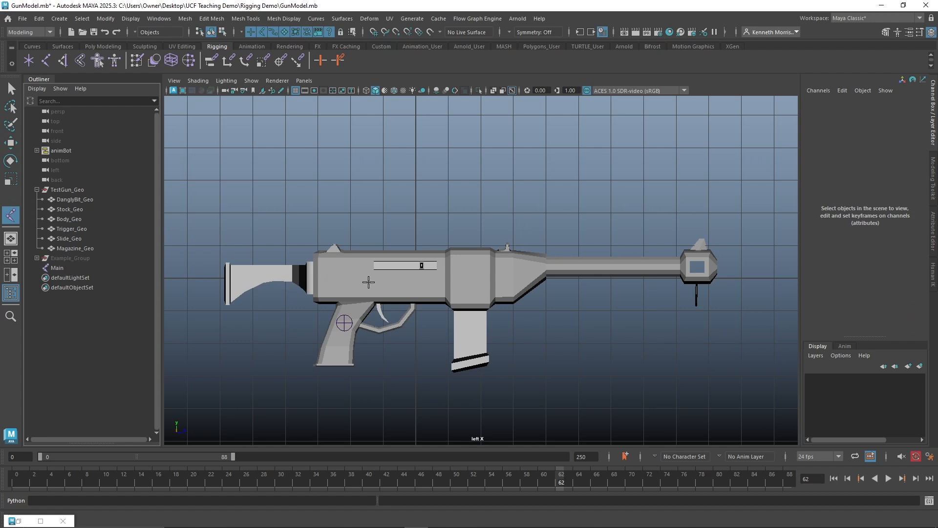
{"action": "left_click", "coordinate": [368, 282]}
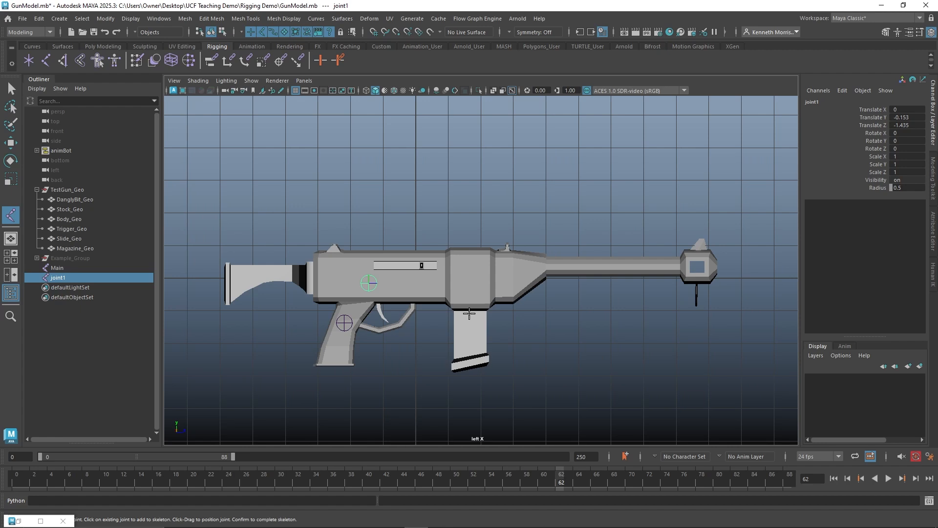
{"action": "left_click", "coordinate": [471, 304]}
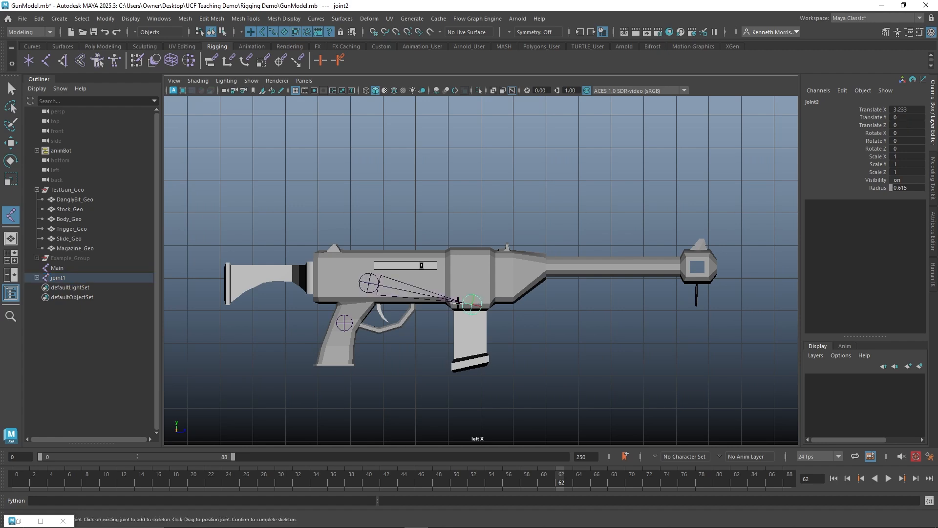
{"action": "left_click", "coordinate": [378, 304]}
{"action": "left_click", "coordinate": [311, 268]}
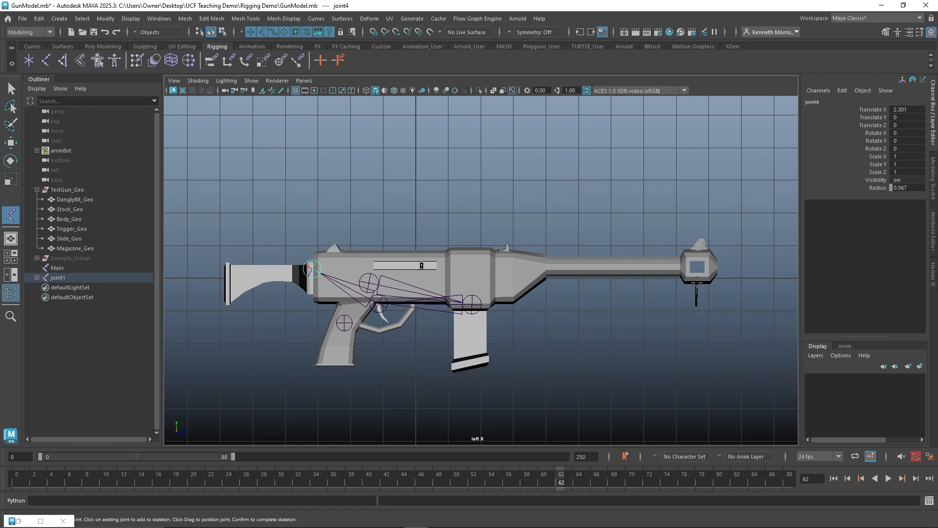
{"action": "left_click", "coordinate": [697, 283]}
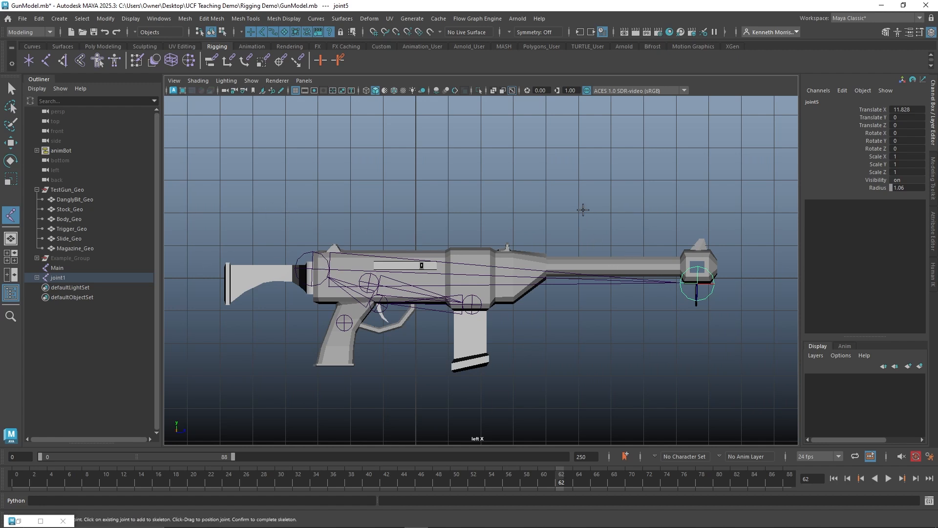
Step: Expand the full joint1 hierarchy and go through its joints to examine the parent-child order
{"action": "left_click", "coordinate": [38, 277]}
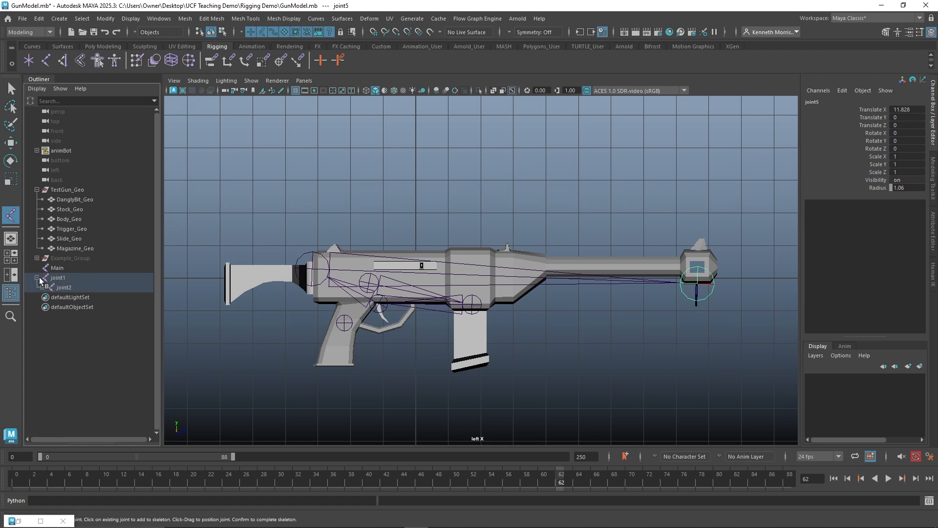
{"action": "left_click", "coordinate": [37, 278], "text": "shift"}
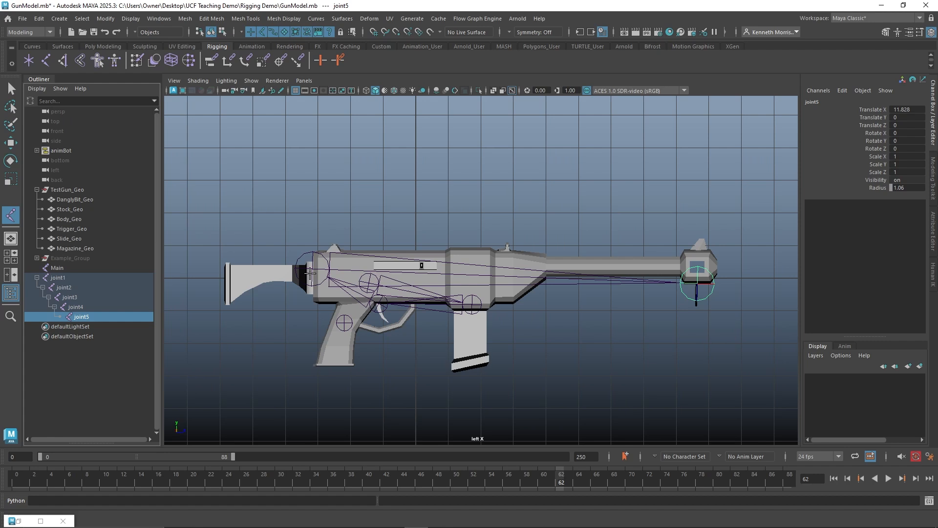
{"action": "left_click", "coordinate": [59, 278]}
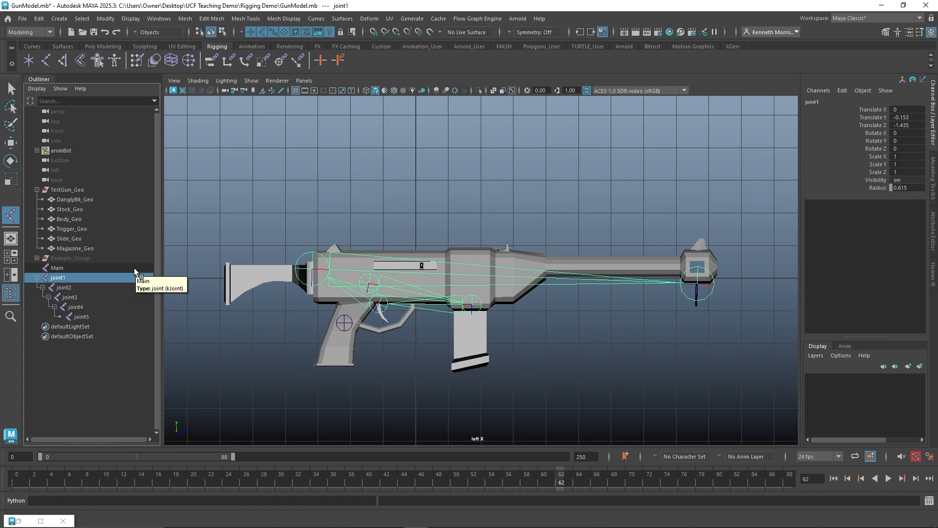
{"action": "key", "text": "Up"}
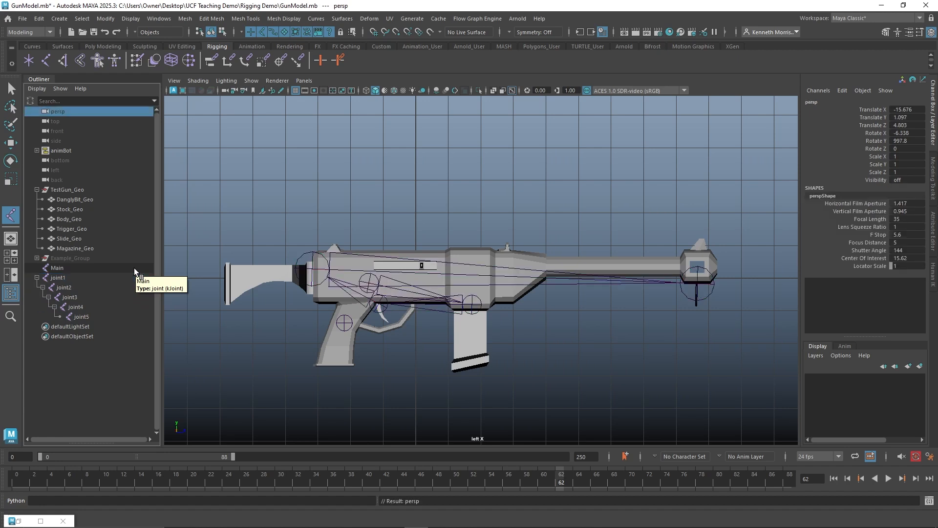
{"action": "left_click", "coordinate": [72, 284]}
{"action": "left_click", "coordinate": [74, 280]}
{"action": "key", "text": "Down"}
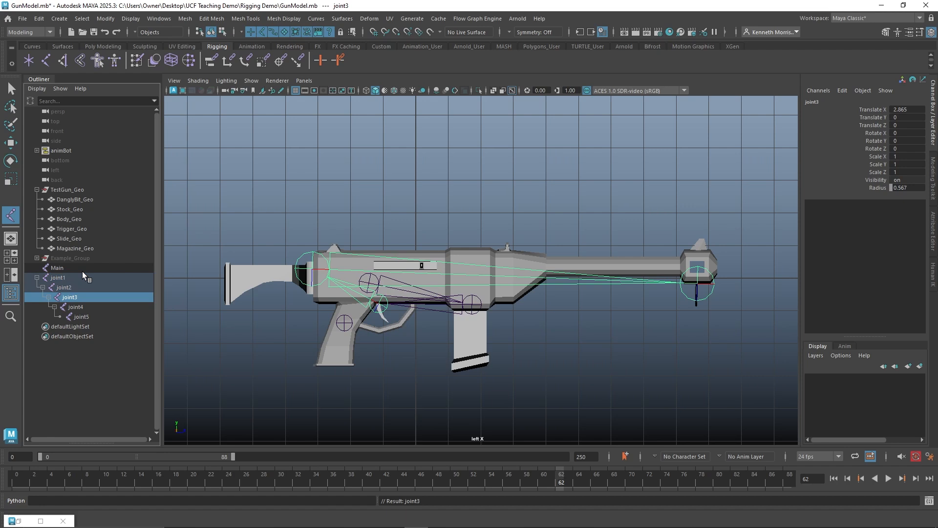
{"action": "key", "text": "Down"}
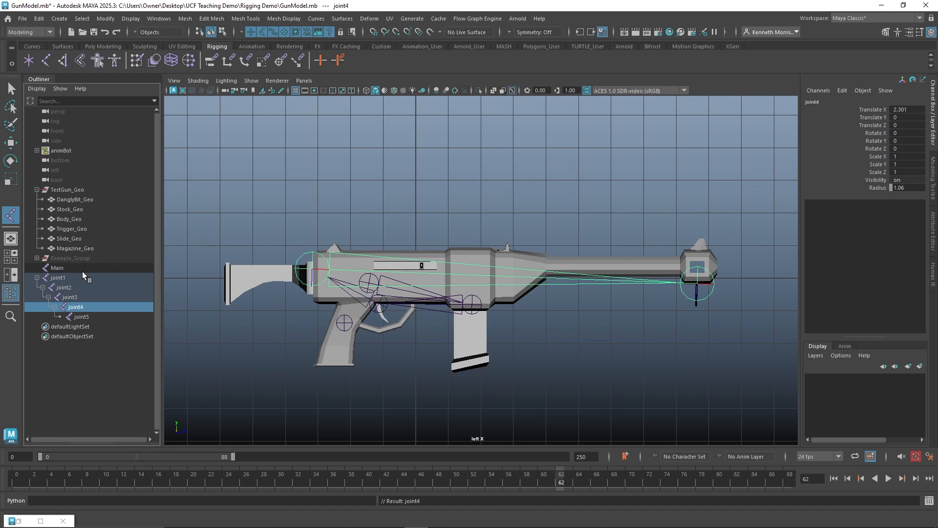
{"action": "key", "text": "Down"}
{"action": "key", "text": "Up"}
{"action": "key", "text": "Up"}
{"action": "key", "text": "Up"}
{"action": "key", "text": "Up"}
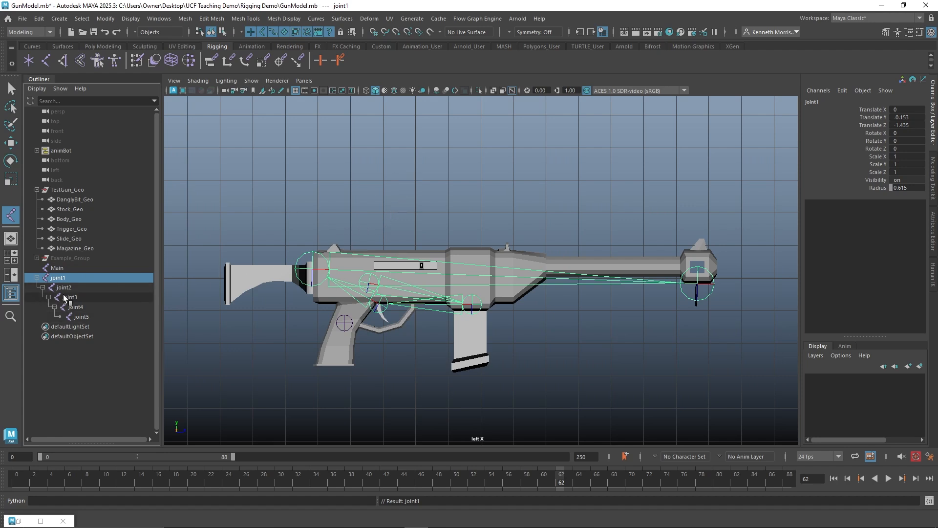
Step: Try rotating joint1 about 36.4 degrees around Y, check each child joint, then undo the rotation and deselect
{"action": "key", "text": "e"}
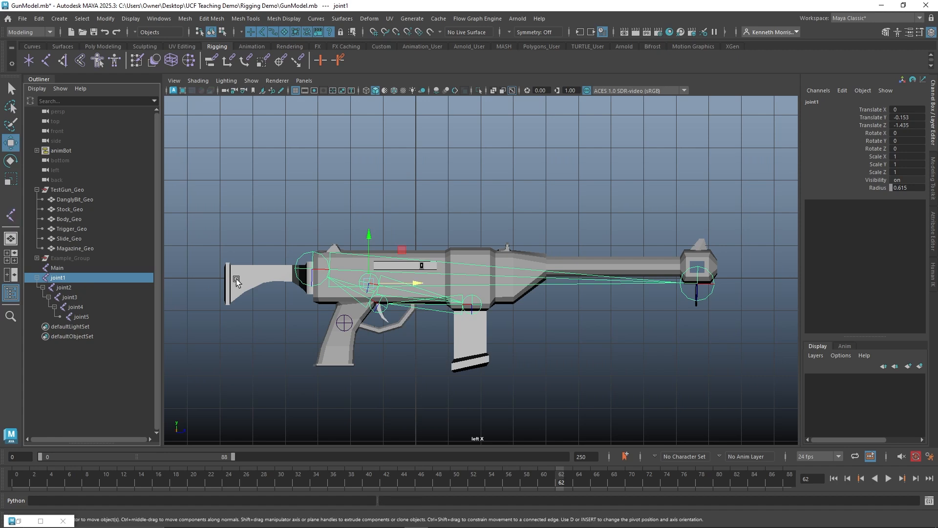
{"action": "left_click_drag", "start_coordinate": [399, 252], "coordinate": [377, 216]}
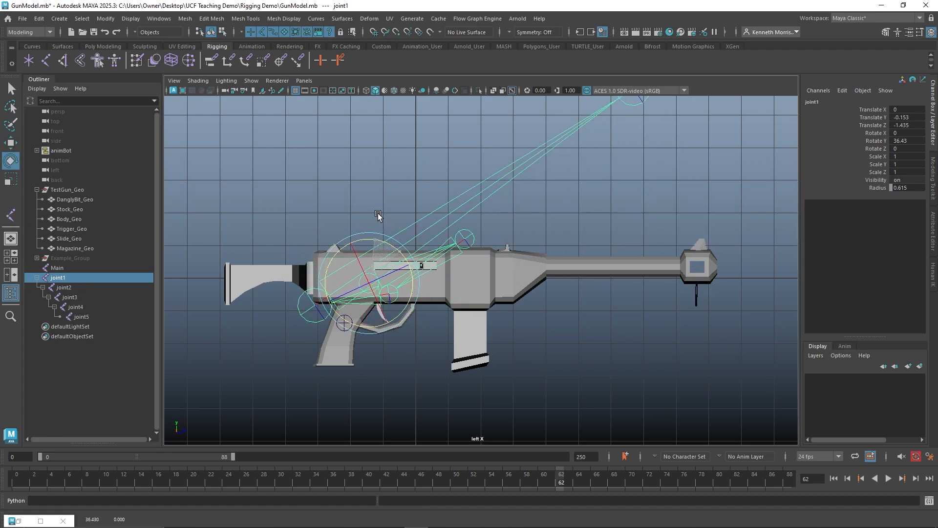
{"action": "left_click", "coordinate": [68, 287]}
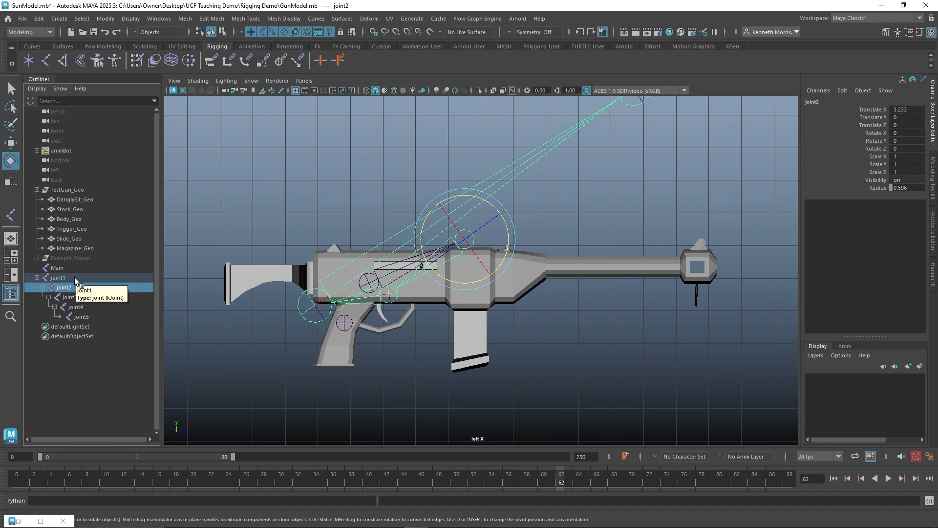
{"action": "left_click", "coordinate": [72, 297]}
{"action": "left_click", "coordinate": [76, 307]}
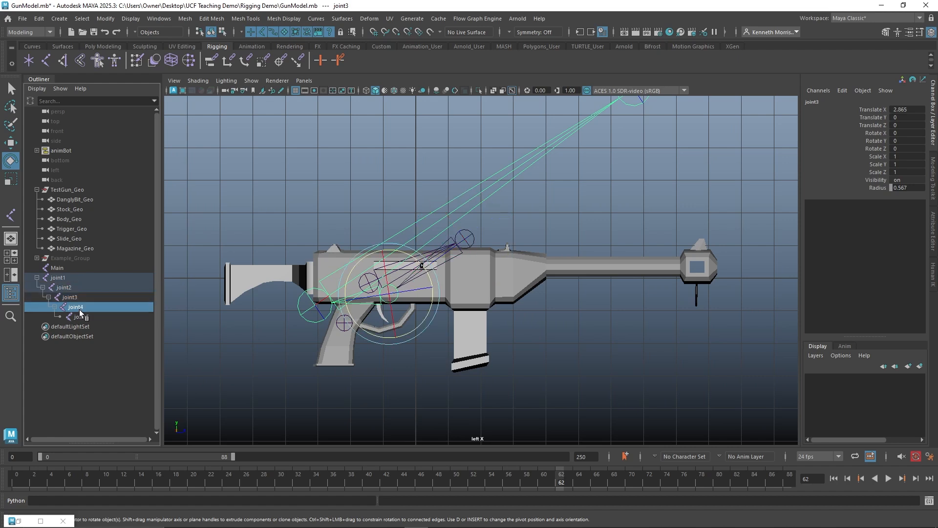
{"action": "left_click", "coordinate": [81, 316]}
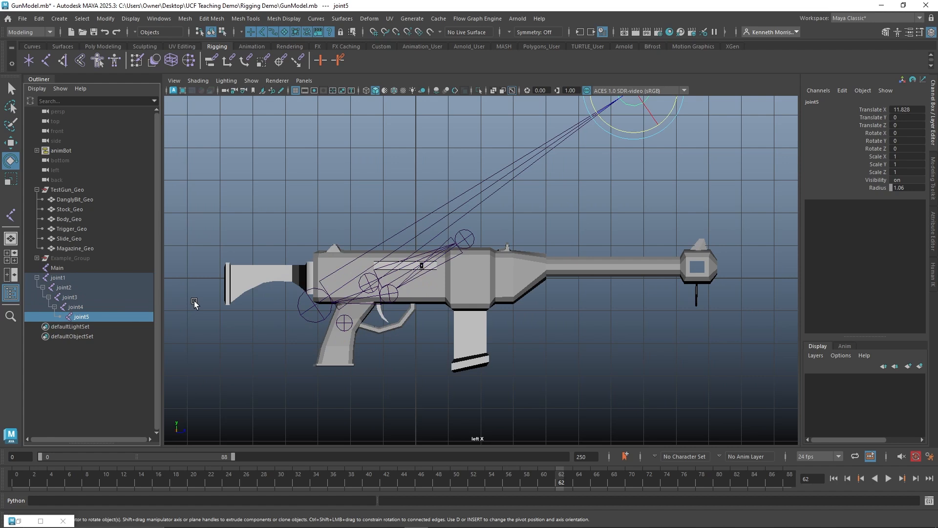
{"action": "key", "text": "ctrl+z"}
{"action": "key", "text": "ctrl+z"}
{"action": "key", "text": "ctrl+z"}
{"action": "key", "text": "ctrl+z"}
{"action": "key", "text": "ctrl+z"}
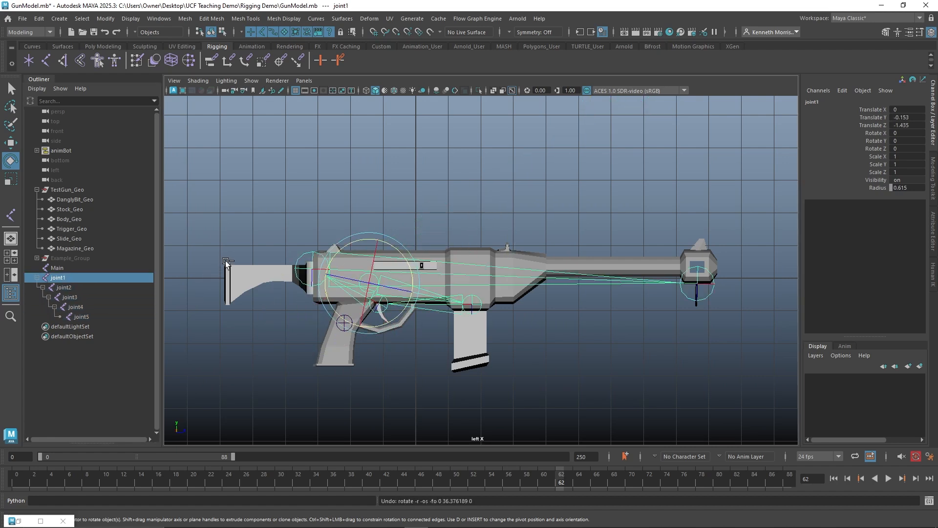
{"action": "left_click", "coordinate": [277, 212]}
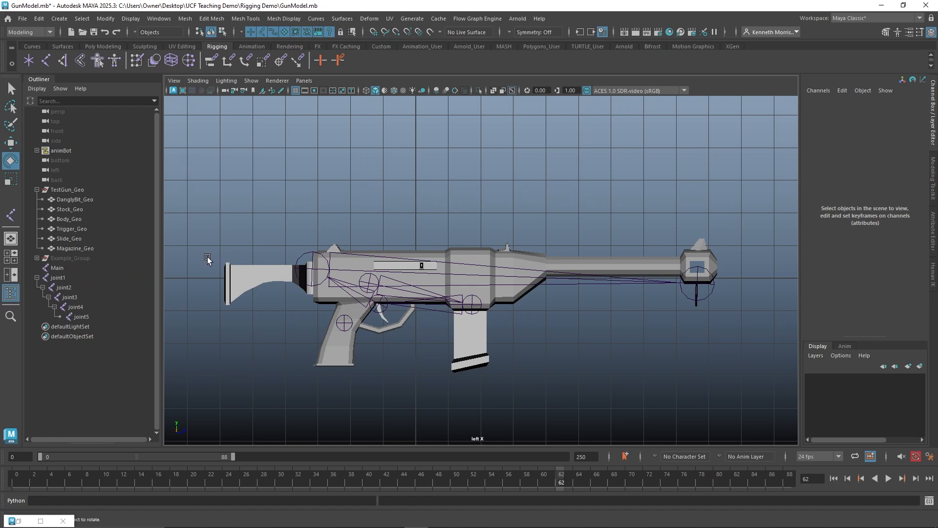
Step: Check joint1 and joint2, try rotating joint3 freely to about -42.3, 37.5, 42.2 degrees in X, Y, Z, and undo the rotation
{"action": "left_click", "coordinate": [70, 279]}
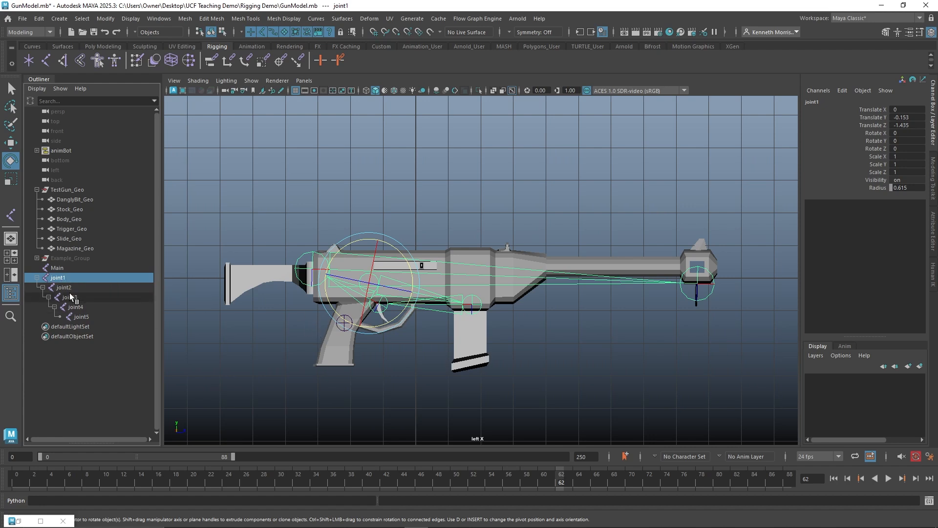
{"action": "left_click", "coordinate": [72, 286]}
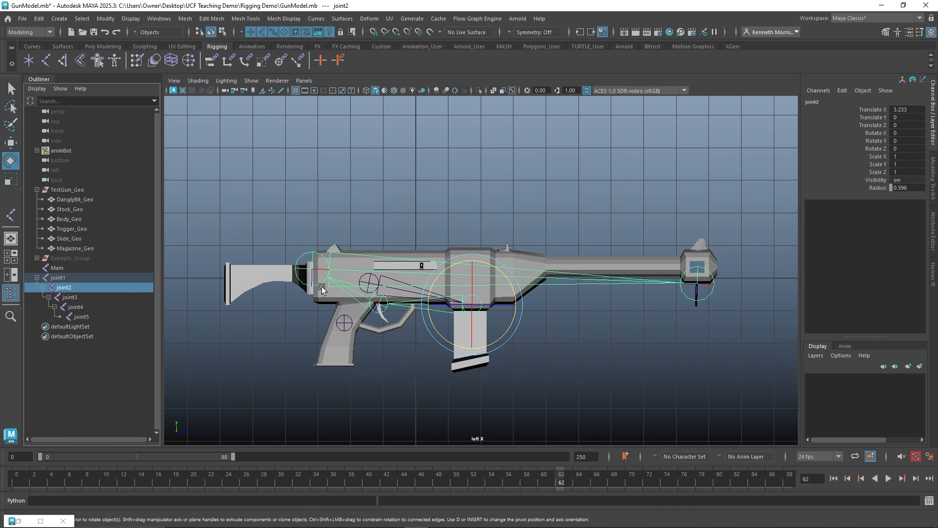
{"action": "left_click", "coordinate": [89, 298]}
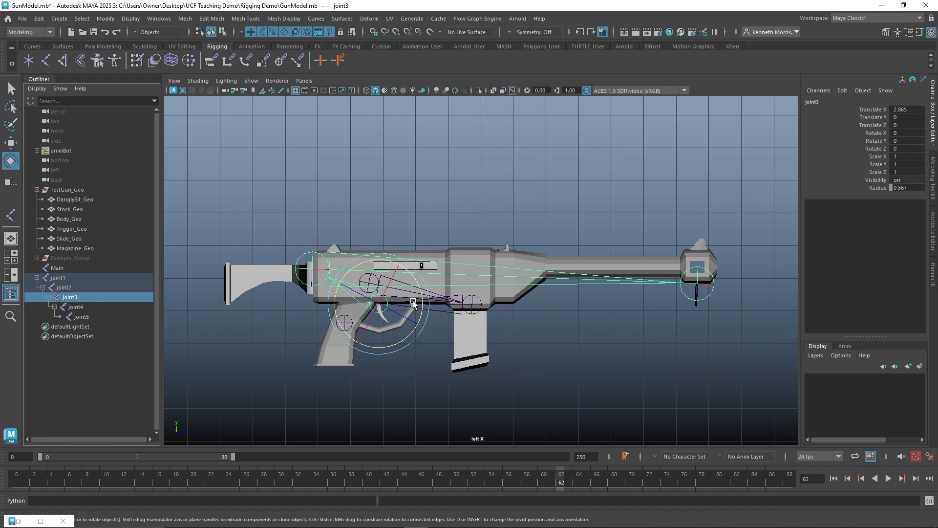
{"action": "left_click_drag", "start_coordinate": [416, 300], "coordinate": [385, 277]}
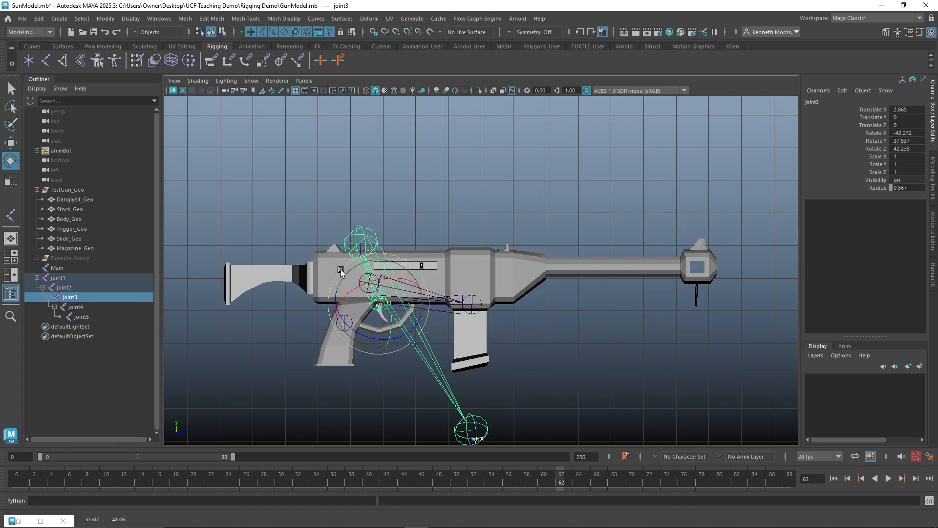
{"action": "key", "text": "ctrl+z"}
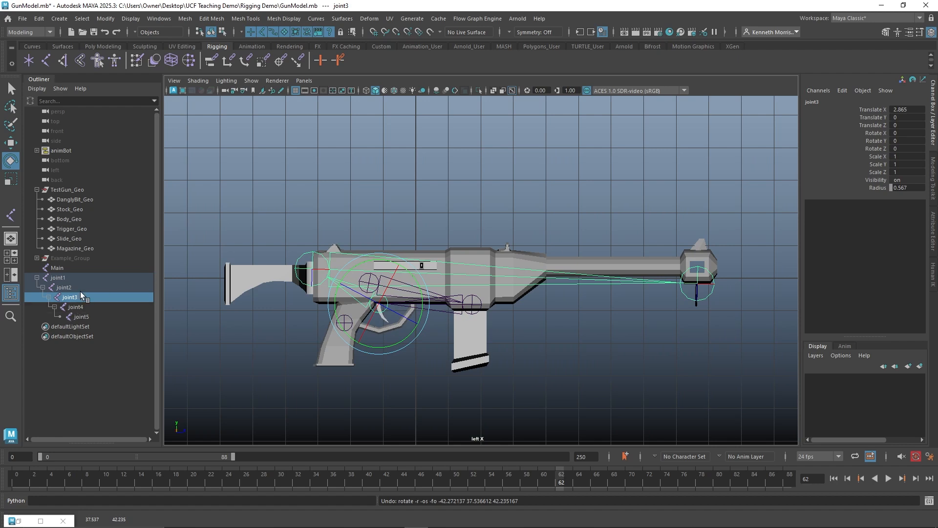
Step: Parent joint3 with its children directly under joint1 and clear the selection
{"action": "middle_click_drag", "start_coordinate": [72, 298], "coordinate": [72, 299]}
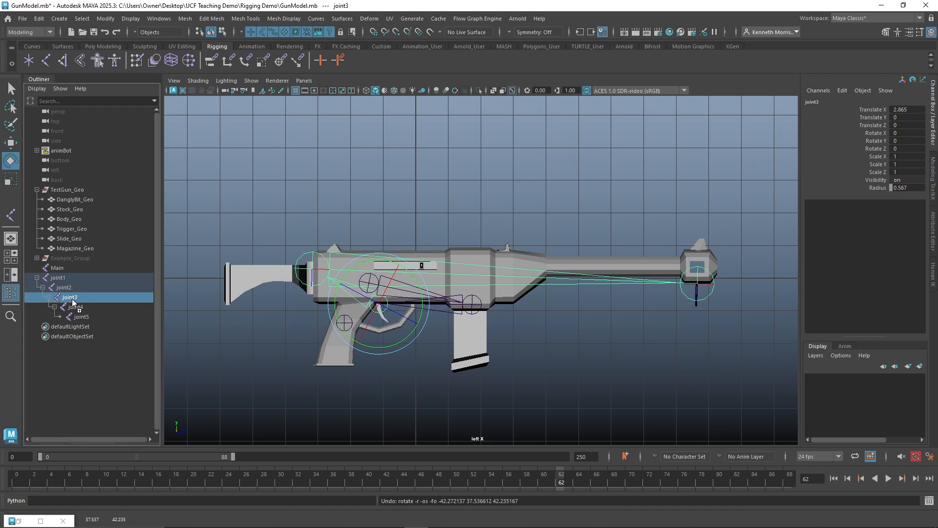
{"action": "middle_click_drag", "start_coordinate": [73, 301], "coordinate": [75, 276]}
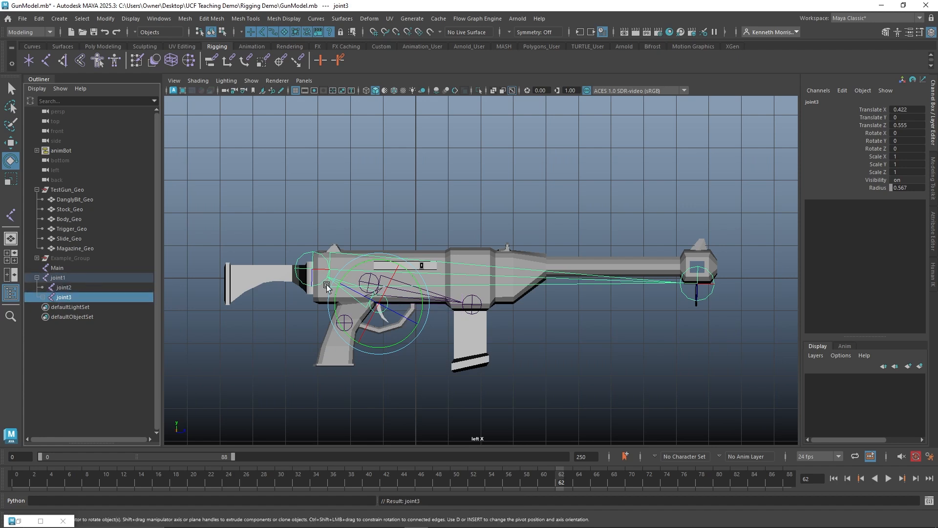
{"action": "left_click", "coordinate": [419, 192]}
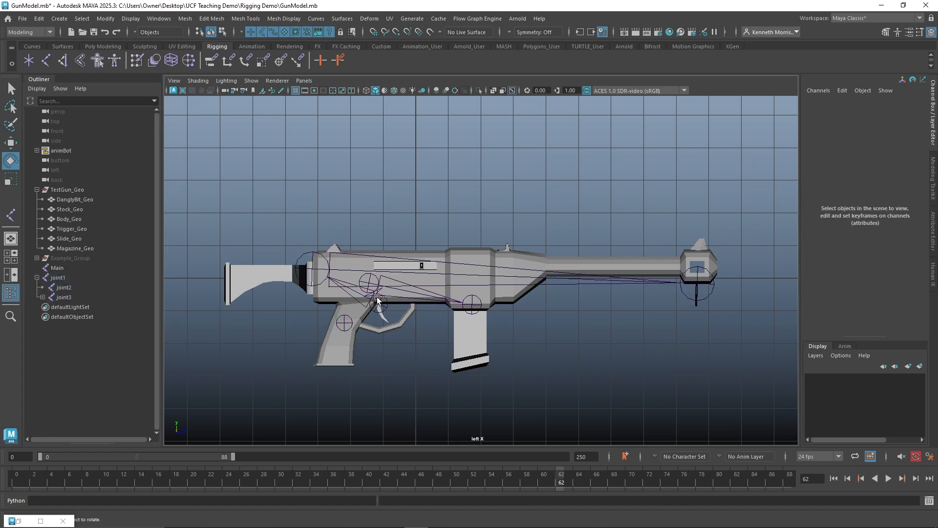
Step: Try moving joint2 up about 0.75 units to test its independence from the other joints, then undo the move
{"action": "left_click", "coordinate": [81, 289]}
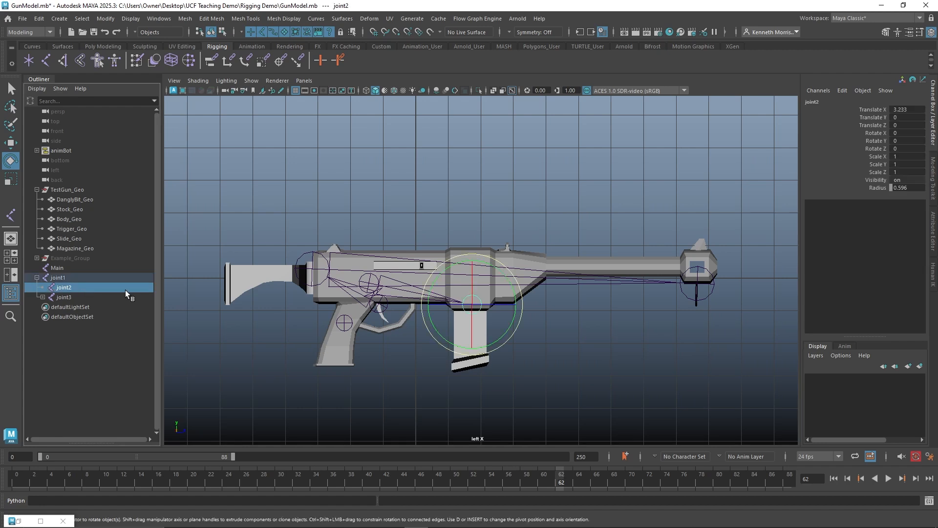
{"action": "key", "text": "w"}
{"action": "left_click_drag", "start_coordinate": [470, 253], "coordinate": [464, 228]}
{"action": "key", "text": "ctrl+z"}
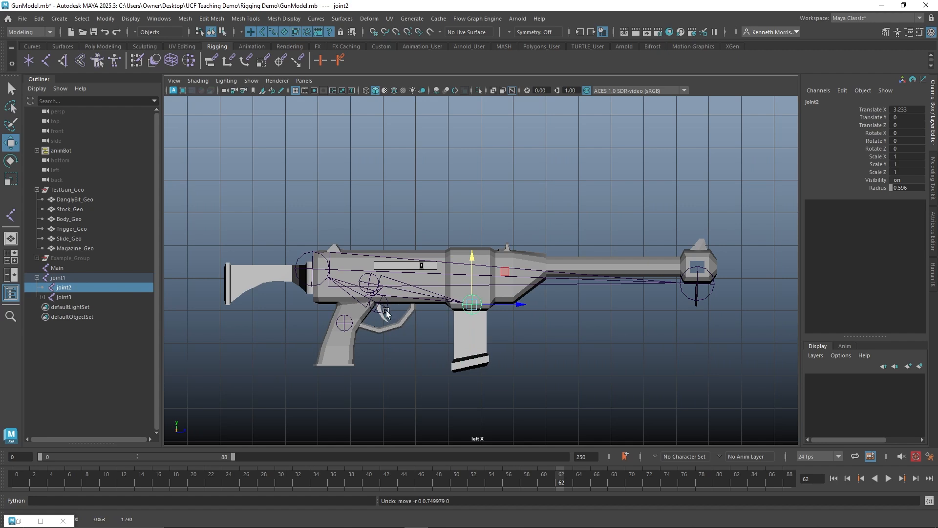
Step: Try rotating joint3 about 26.2 degrees around the world X axis, then undo the rotation
{"action": "left_click", "coordinate": [68, 296]}
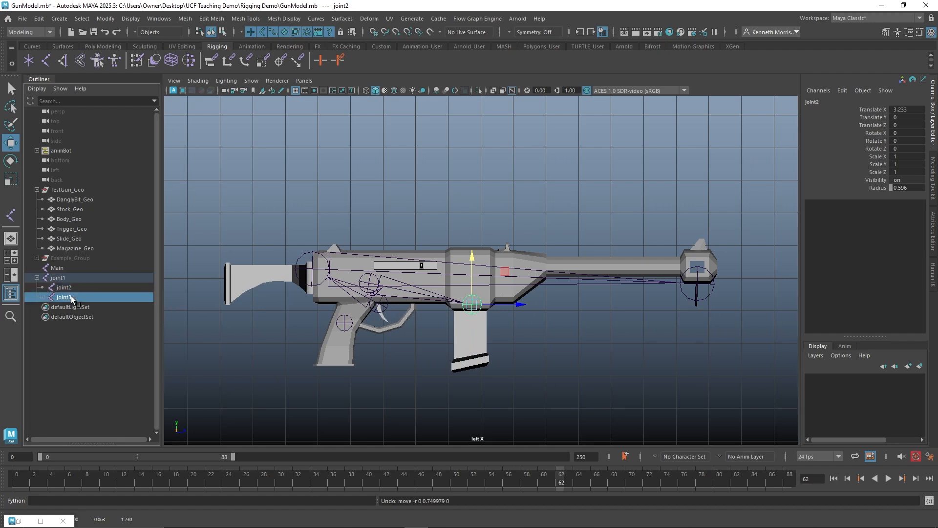
{"action": "key", "text": "e"}
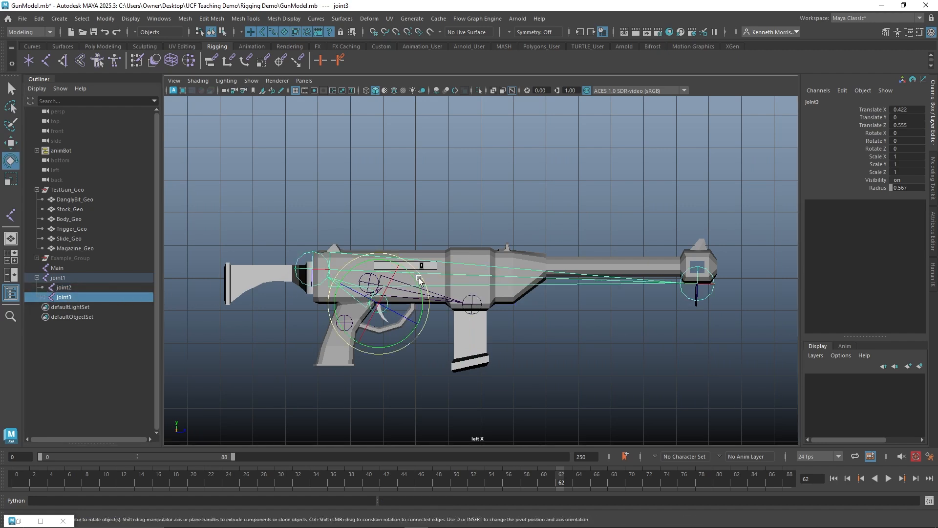
{"action": "left_click_drag", "start_coordinate": [418, 279], "coordinate": [430, 313]}
{"action": "key", "text": "ctrl+z"}
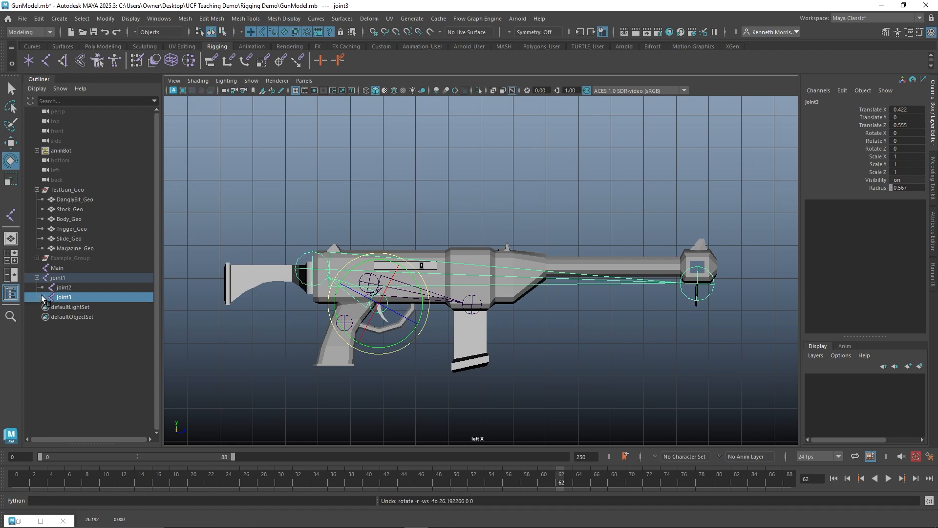
Step: Take joint4 out of joint3 and joint5 out of joint4, parent both directly under joint1, and select joint1 to check
{"action": "left_click", "coordinate": [49, 307]}
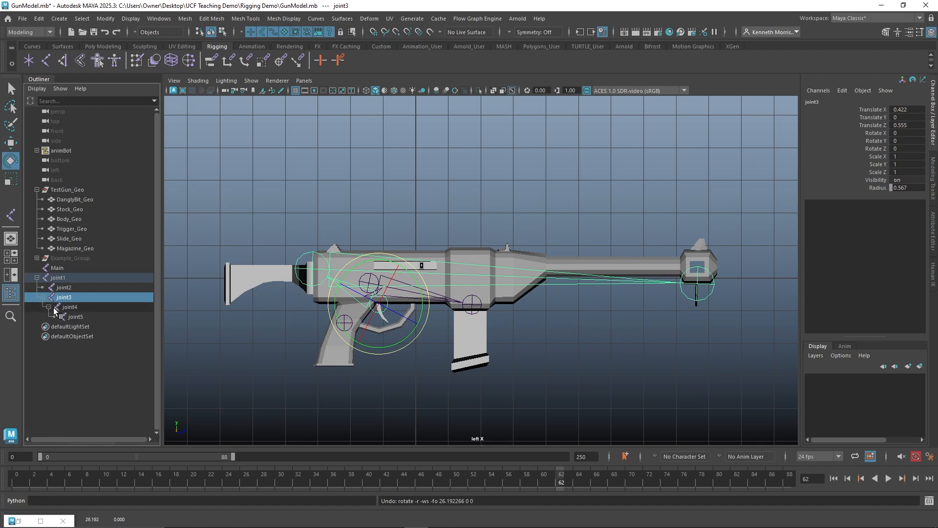
{"action": "left_click", "coordinate": [70, 306]}
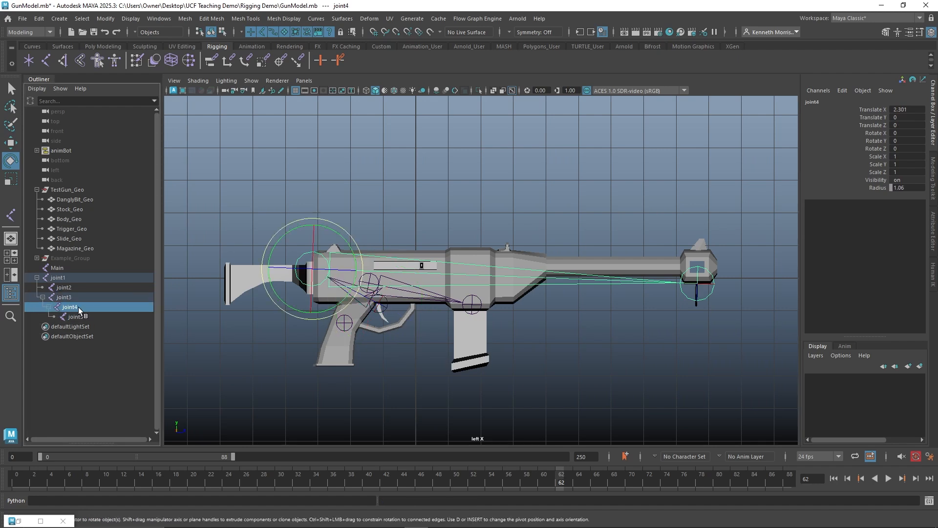
{"action": "left_click_drag", "start_coordinate": [78, 307], "coordinate": [77, 279]}
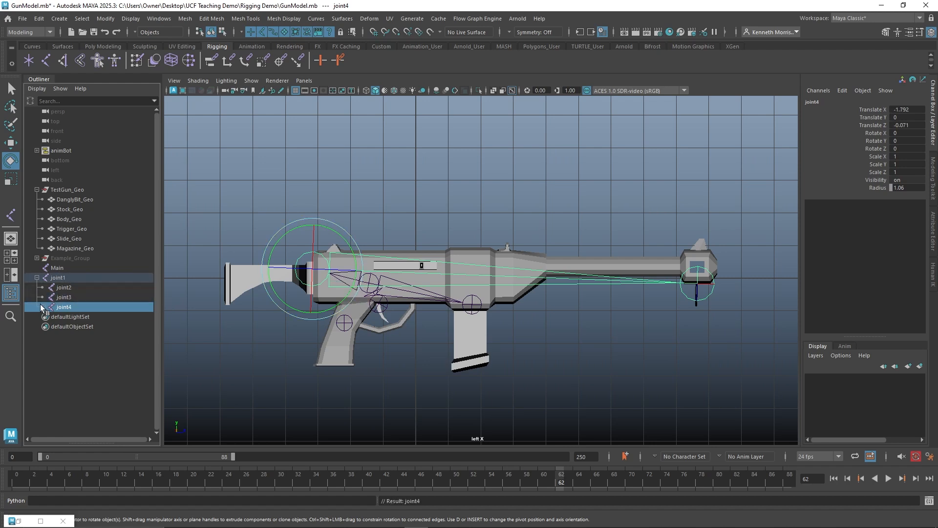
{"action": "left_click", "coordinate": [43, 306]}
{"action": "left_click", "coordinate": [72, 317]}
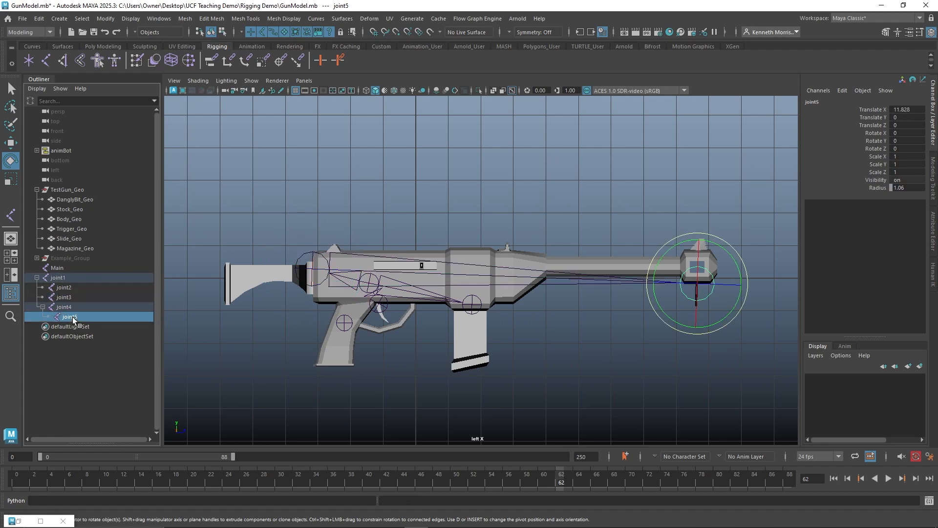
{"action": "left_click_drag", "start_coordinate": [72, 317], "coordinate": [74, 279]}
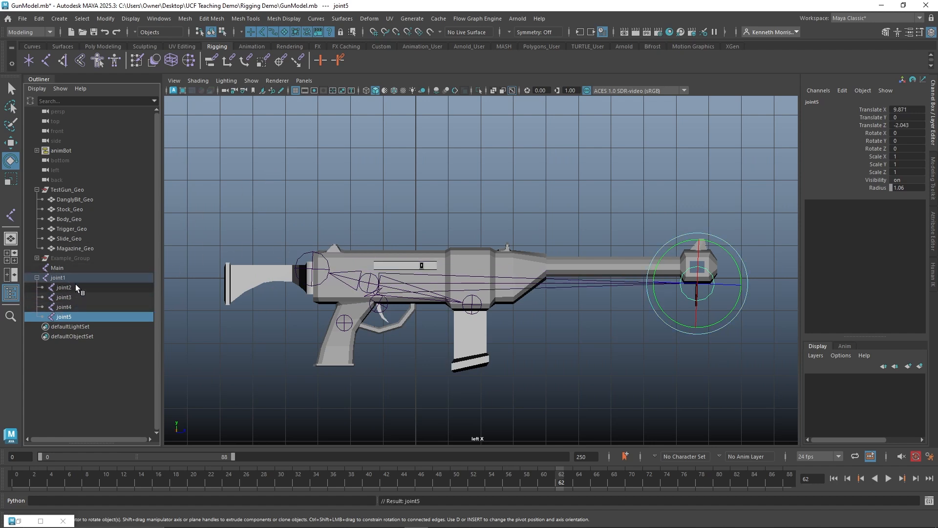
{"action": "left_click", "coordinate": [74, 278]}
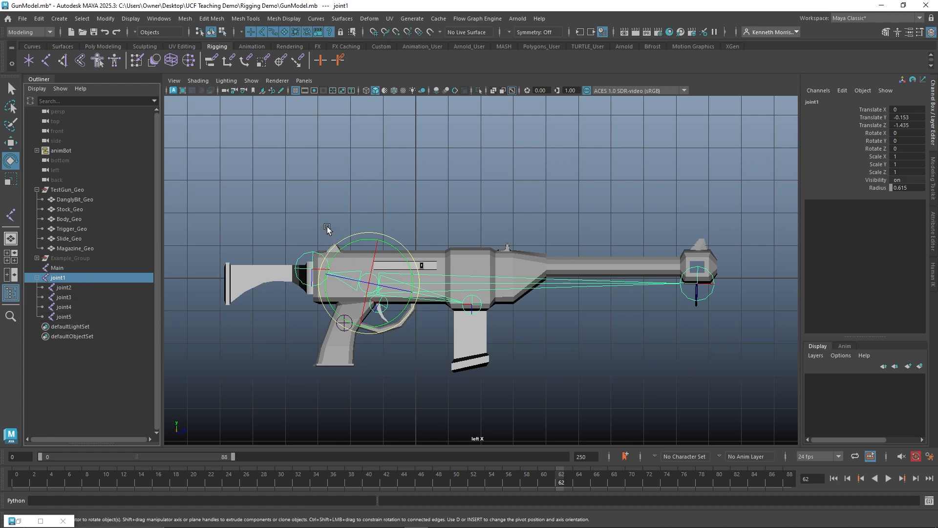
Step: Rename joint5, at the dangling piece under the muzzle, as DanglyBit_JNT
{"action": "left_click", "coordinate": [73, 316]}
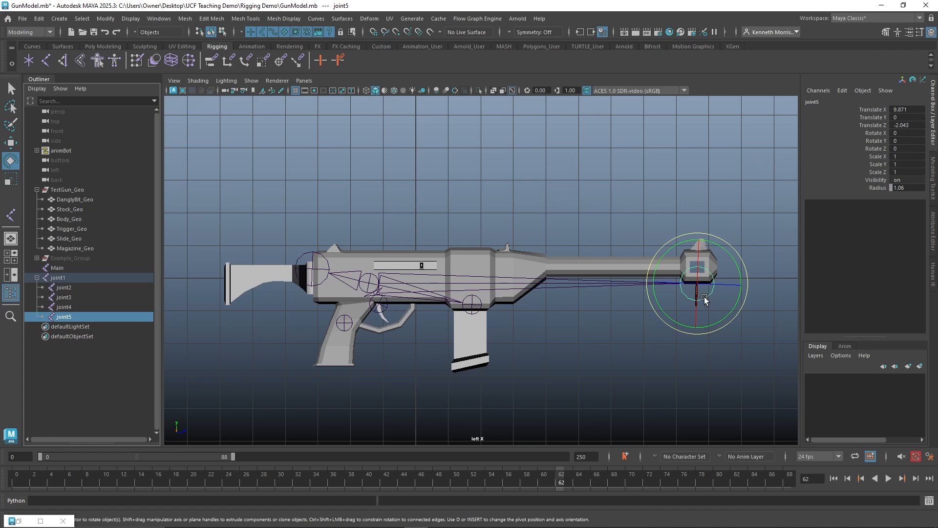
{"action": "double_click", "coordinate": [72, 316]}
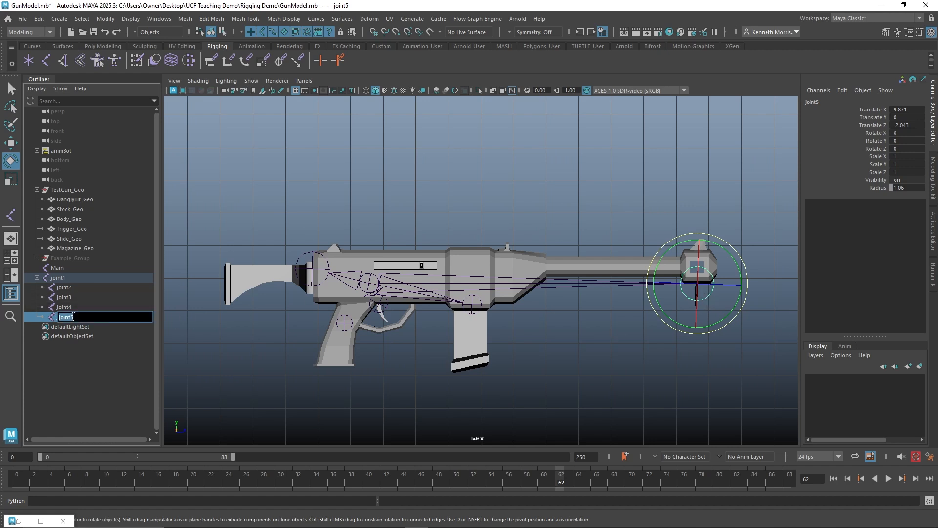
{"action": "type", "text": "DanglyBi"}
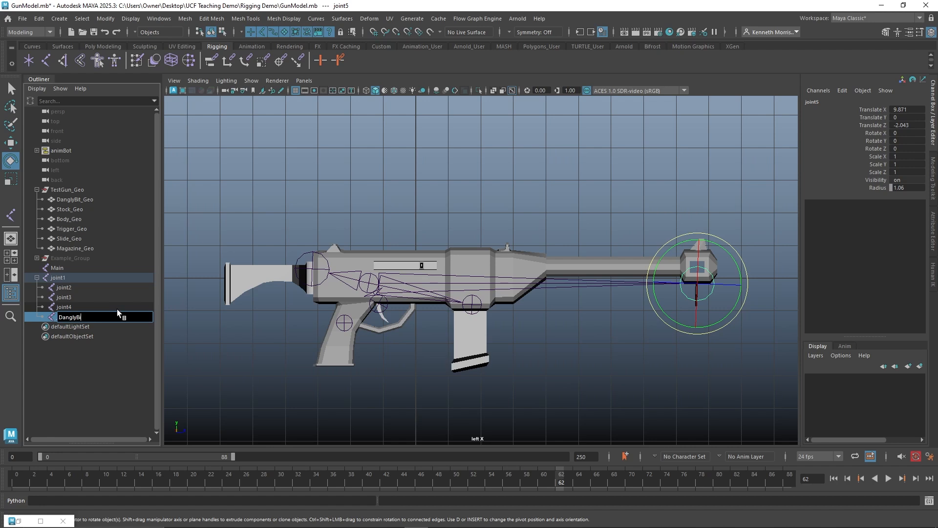
{"action": "type", "text": "t_INT"}
{"action": "key", "text": "Return"}
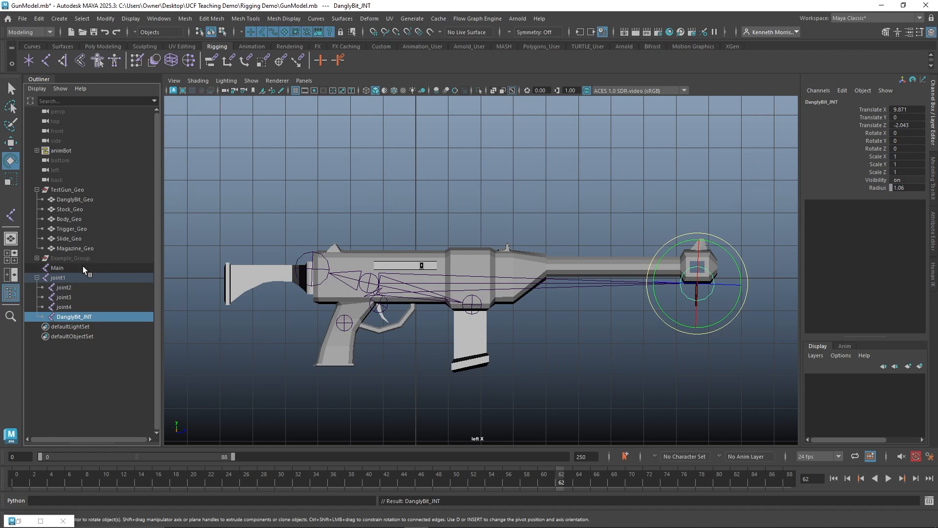
Step: Rename joint4 at the stock connection as Stock_JNT and joint3 at the trigger as Trigger_JNT
{"action": "left_click", "coordinate": [70, 307]}
{"action": "double_click", "coordinate": [71, 307]}
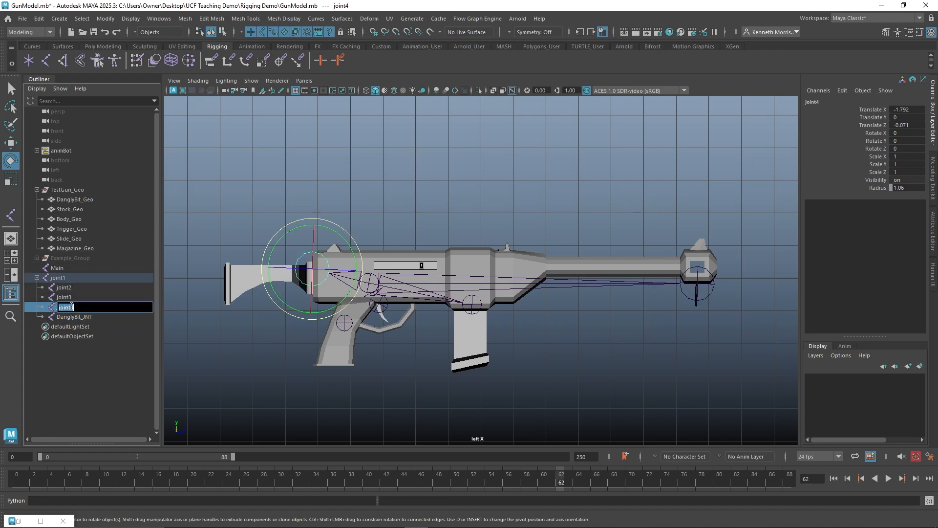
{"action": "type", "text": "Stock_INT"}
{"action": "key", "text": "Return"}
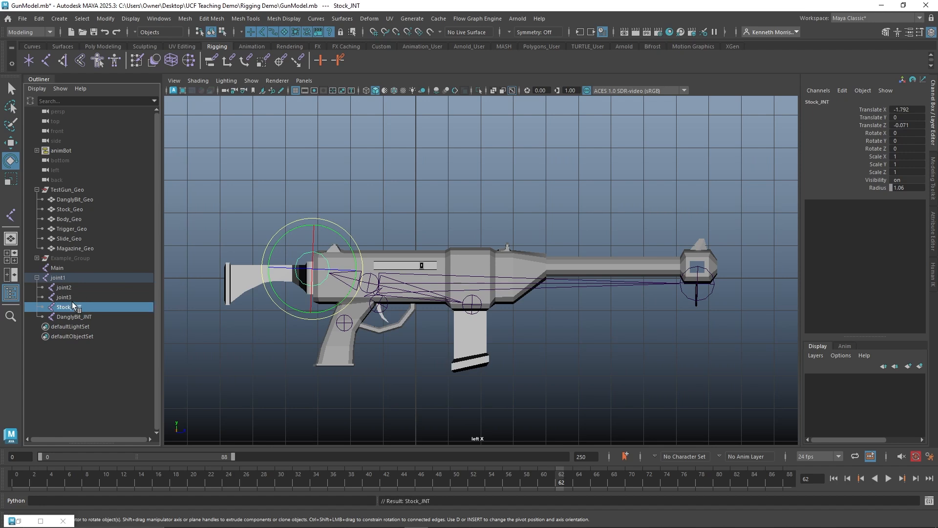
{"action": "double_click", "coordinate": [72, 298]}
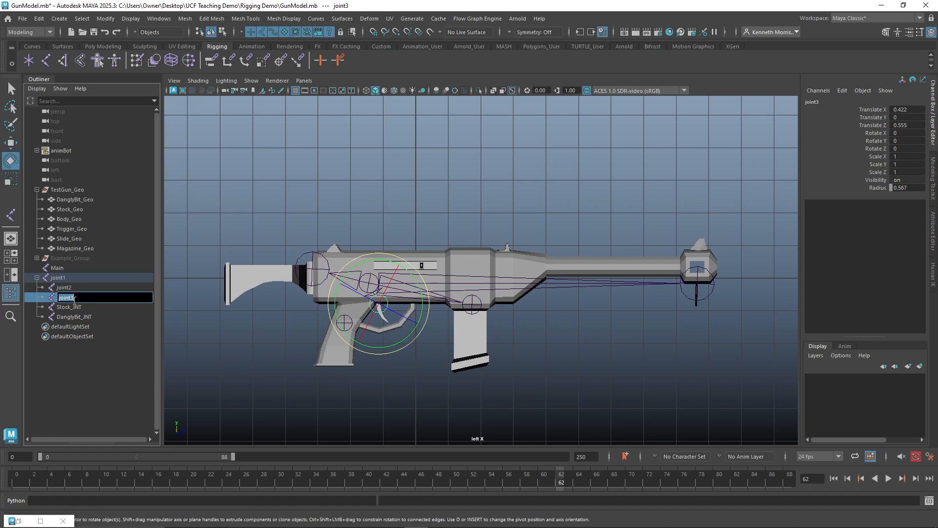
{"action": "type", "text": "Trigger_JNT"}
{"action": "key", "text": "Return"}
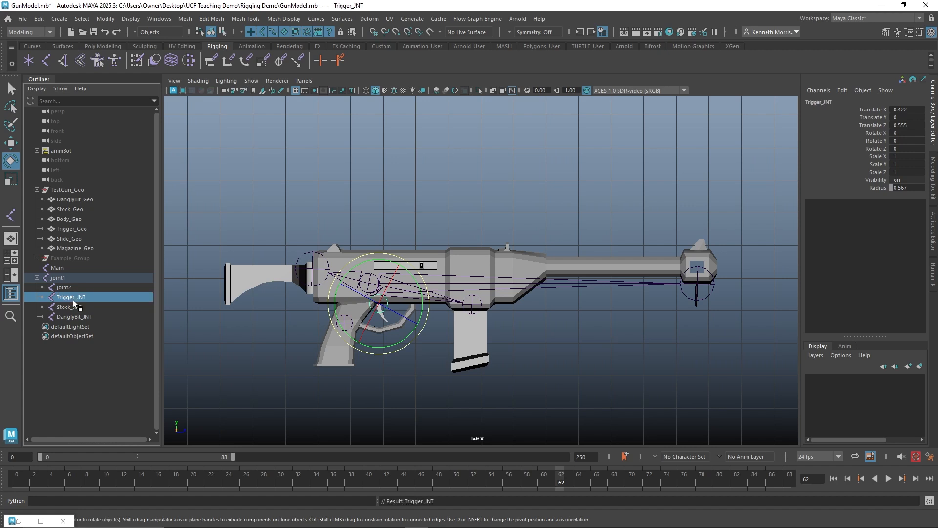
Step: Rename joint2 at the magazine top as Magazine_JNT and the parent joint1 as Body_JNT
{"action": "double_click", "coordinate": [84, 288]}
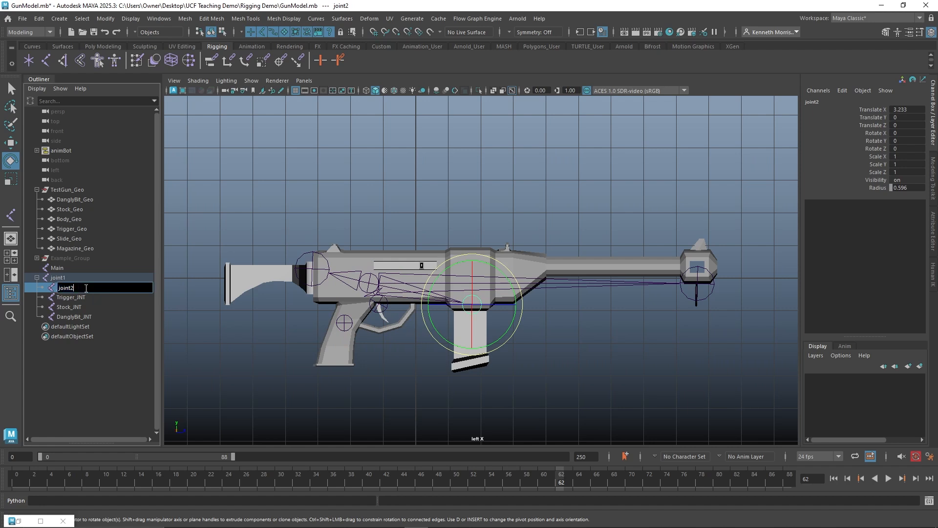
{"action": "left_click_drag", "start_coordinate": [86, 288], "coordinate": [58, 287]}
{"action": "type", "text": "Magazine_JNT"}
{"action": "key", "text": "Return"}
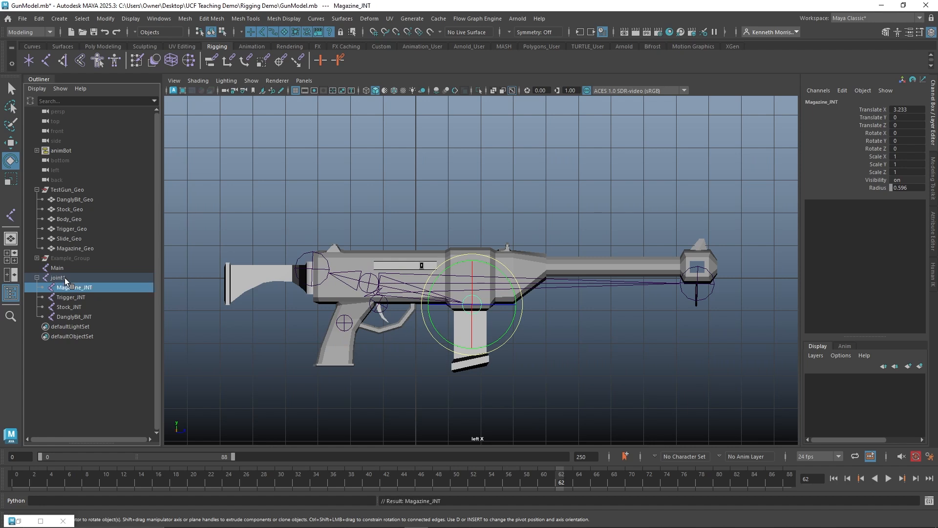
{"action": "double_click", "coordinate": [65, 278]}
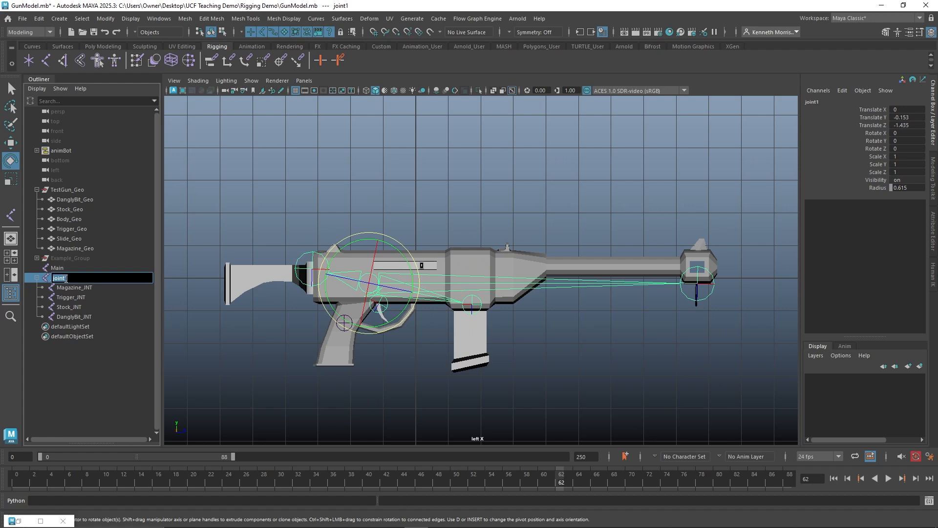
{"action": "type", "text": "Body_JNT"}
{"action": "key", "text": "Return"}
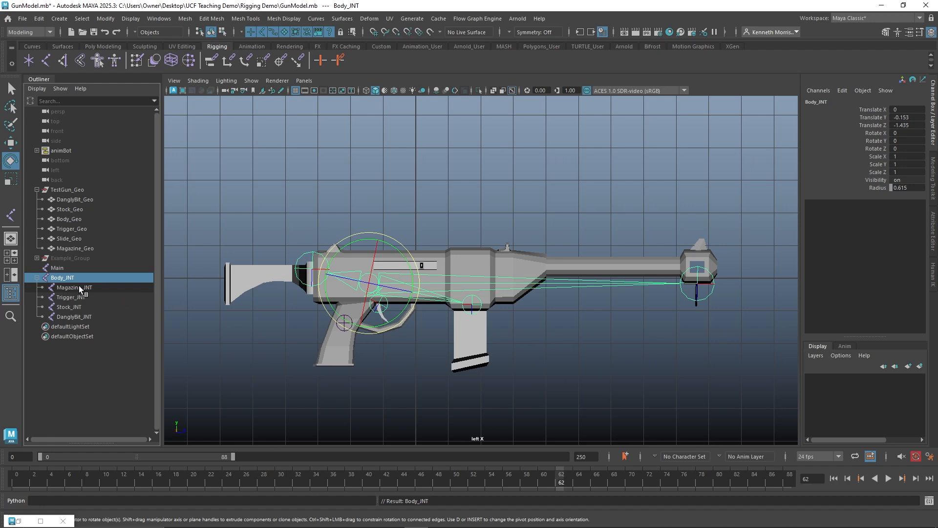
Step: Rename the Main joint as Main_JNT and parent Body_JNT with its children under it
{"action": "double_click", "coordinate": [79, 269]}
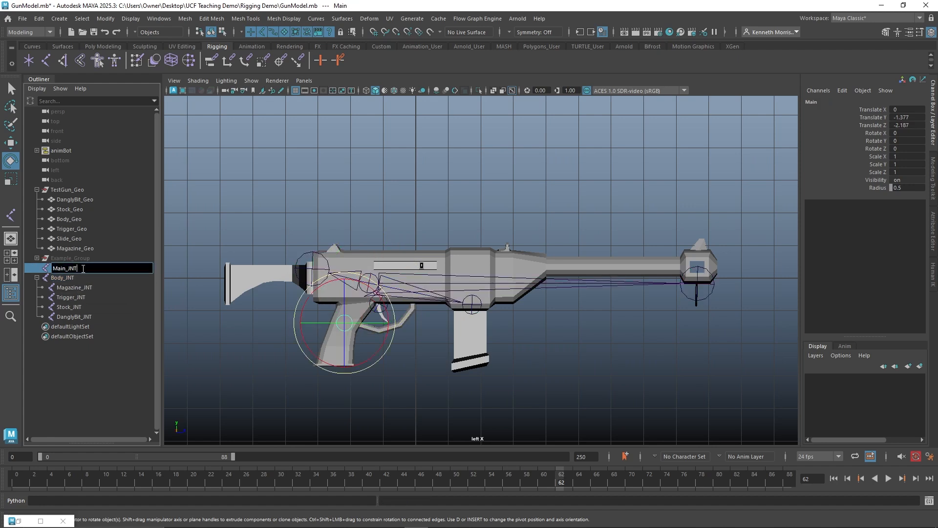
{"action": "type", "text": "_JNT"}
{"action": "key", "text": "Return"}
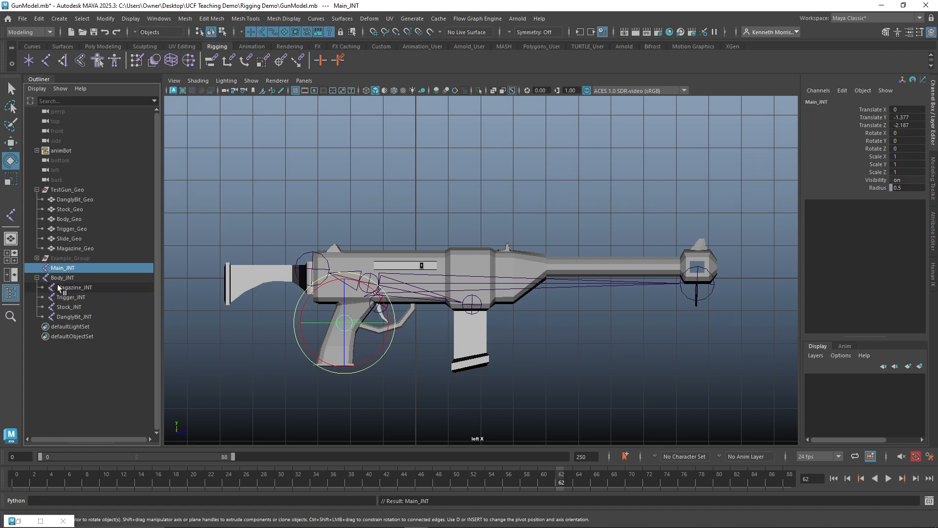
{"action": "left_click", "coordinate": [63, 279]}
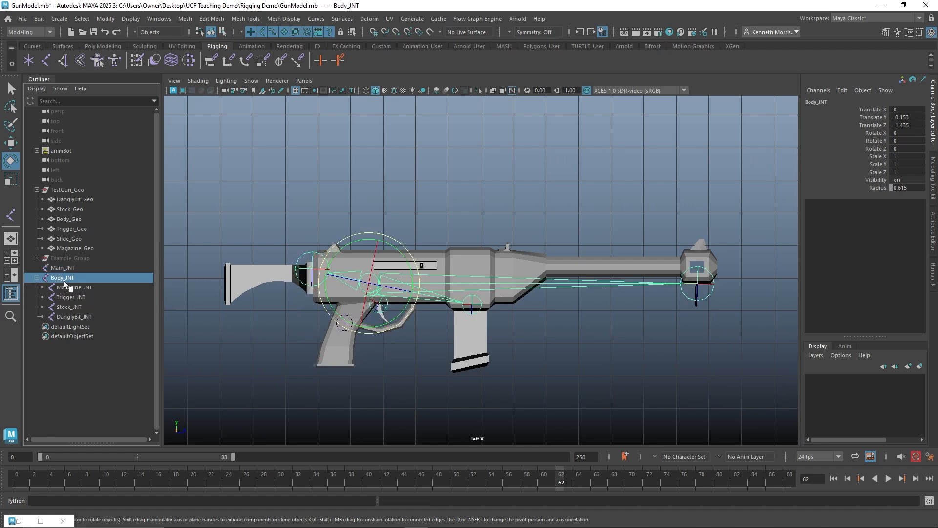
{"action": "middle_click_drag", "start_coordinate": [63, 280], "coordinate": [74, 266]}
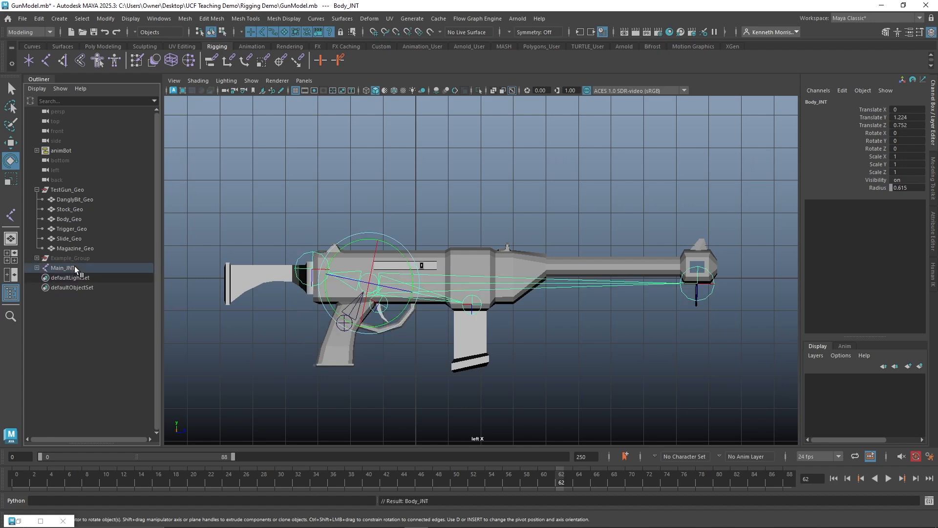
Step: Try rotating Main_JNT to test the hierarchy, undo the rotation, and check Body_JNT's selection
{"action": "left_click", "coordinate": [230, 340]}
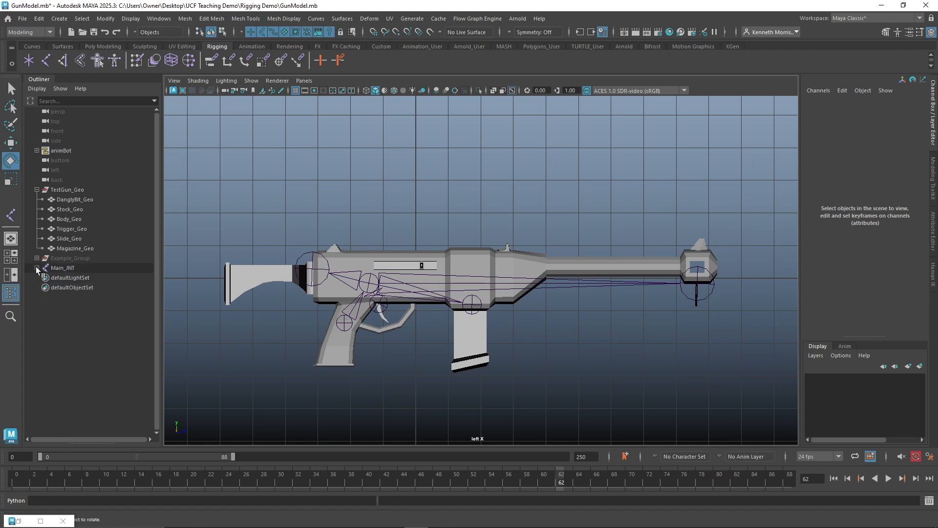
{"action": "left_click", "coordinate": [63, 267]}
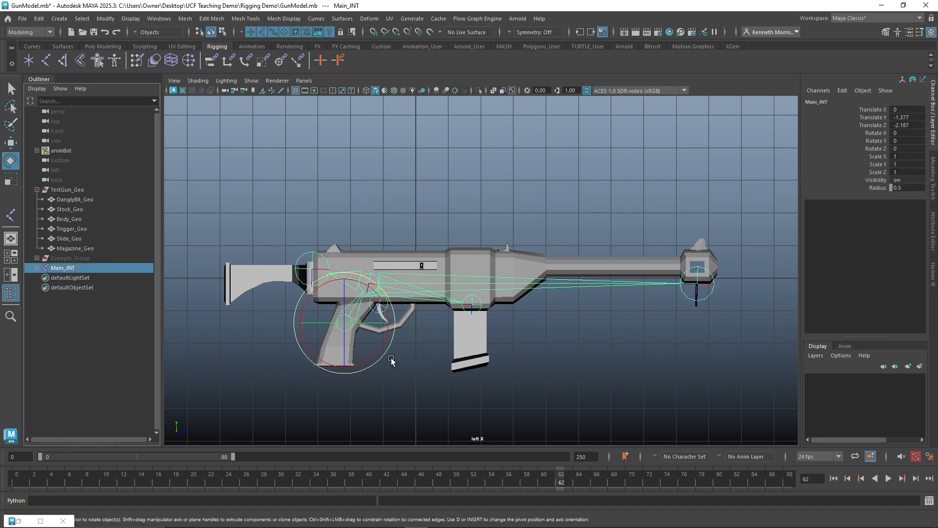
{"action": "left_click_drag", "start_coordinate": [376, 355], "coordinate": [387, 279]}
{"action": "key", "text": "ctrl+z"}
{"action": "left_click", "coordinate": [370, 194]}
{"action": "left_click", "coordinate": [370, 278]}
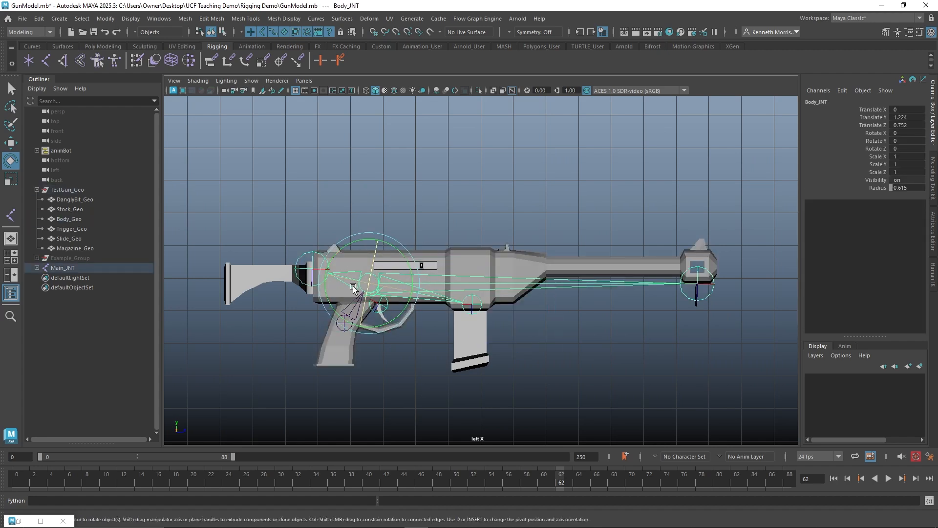
{"action": "left_click", "coordinate": [383, 377]}
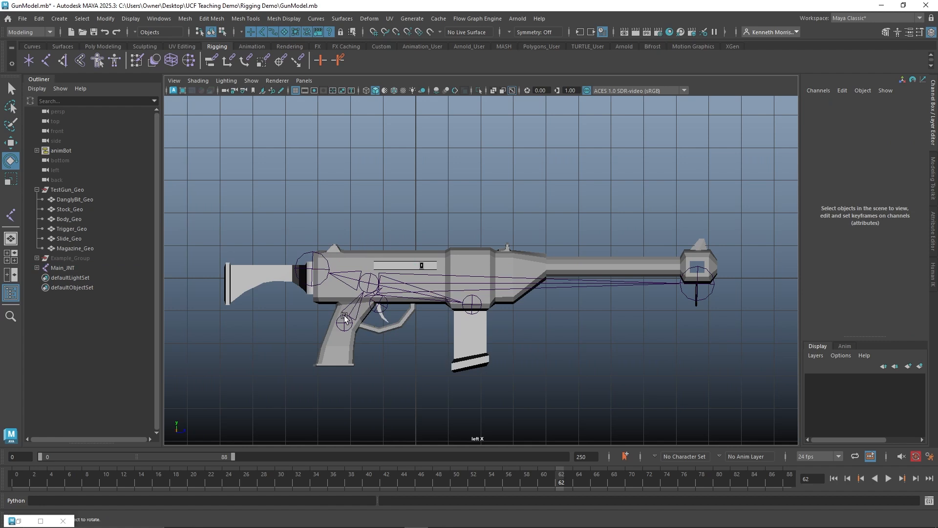
Step: Create a joint at the slide handle on the gun body and parent it under Body_JNT
{"action": "left_click", "coordinate": [36, 267]}
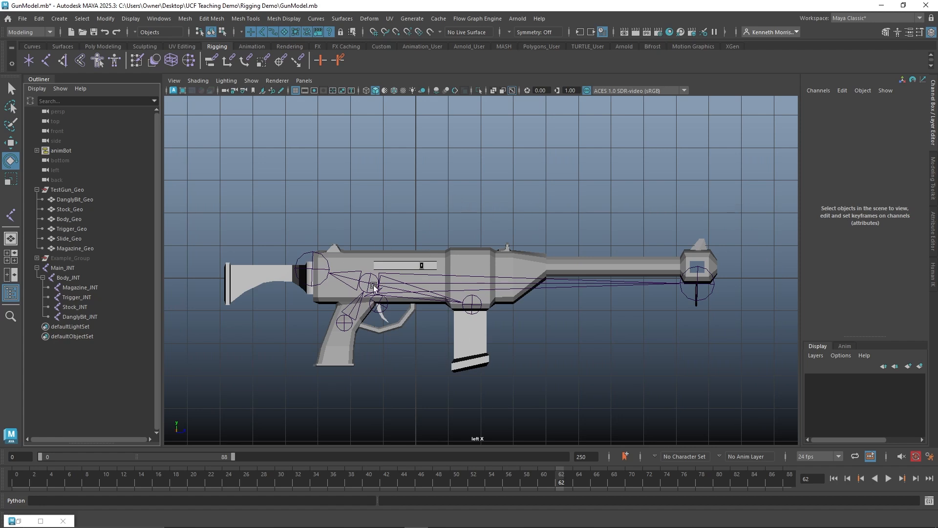
{"action": "left_click", "coordinate": [84, 276]}
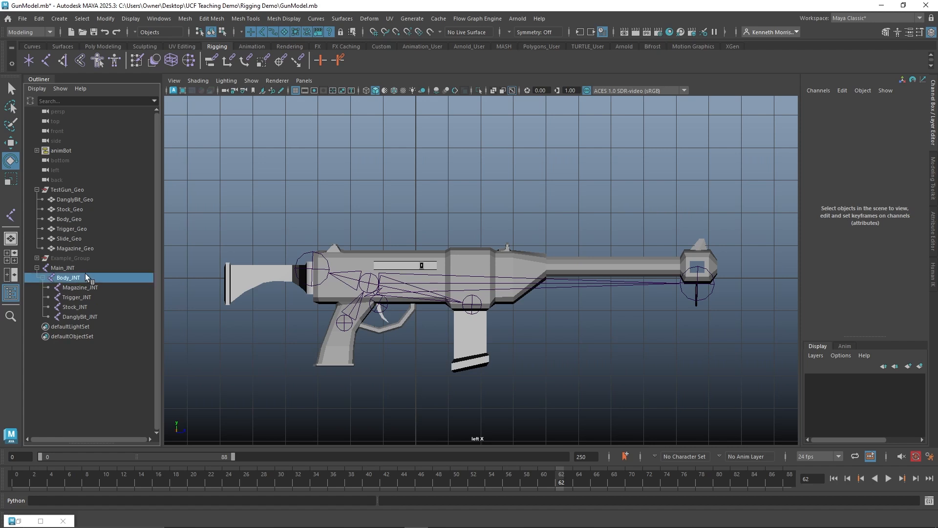
{"action": "left_click", "coordinate": [10, 215]}
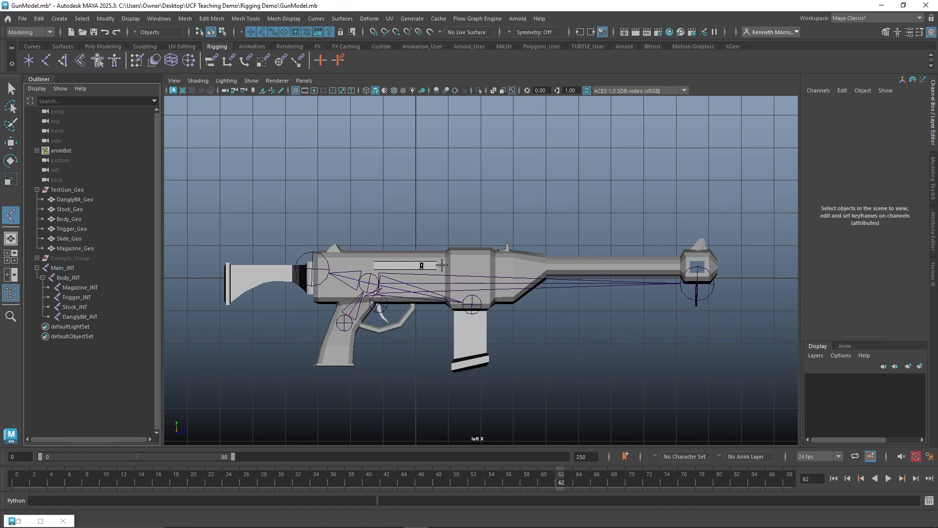
{"action": "left_click", "coordinate": [422, 265]}
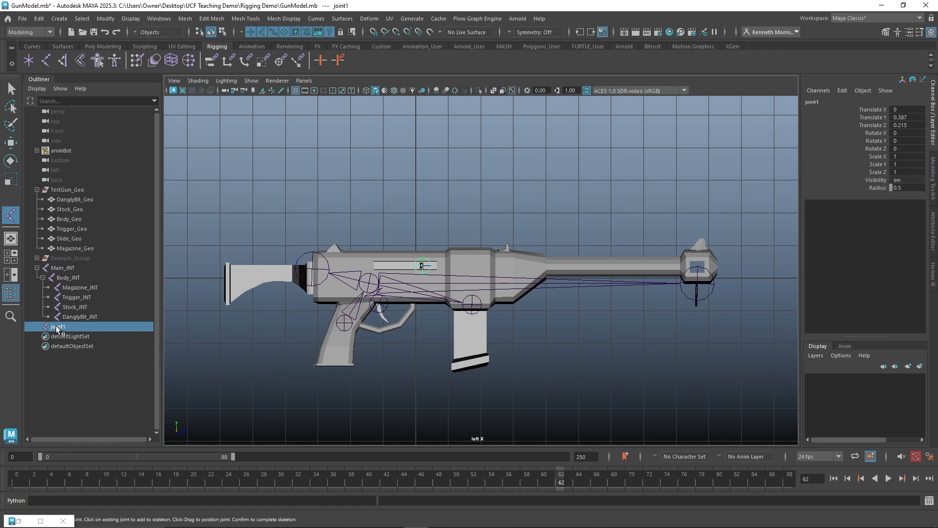
{"action": "left_click_drag", "start_coordinate": [57, 329], "coordinate": [76, 278]}
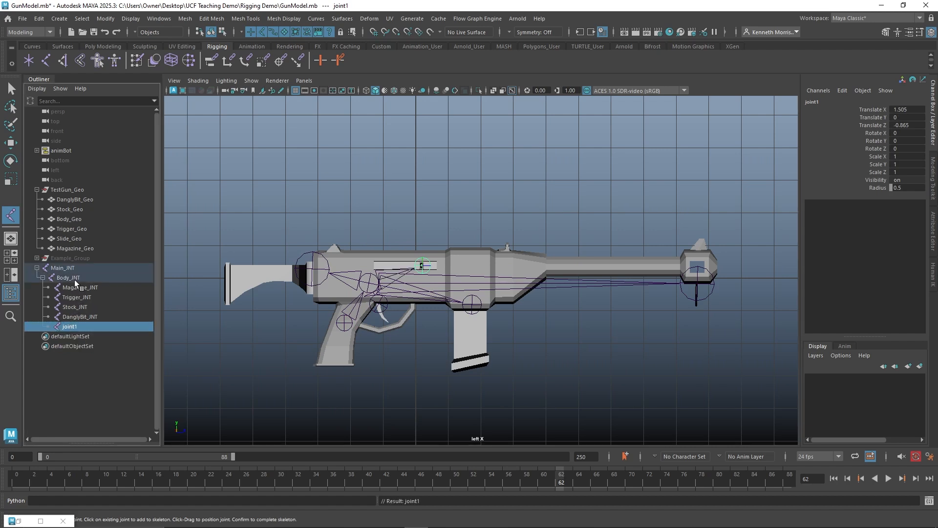
Step: Rename the slide handle's joint as Slide_JNT and leave the Joint tool with nothing selected
{"action": "double_click", "coordinate": [75, 326]}
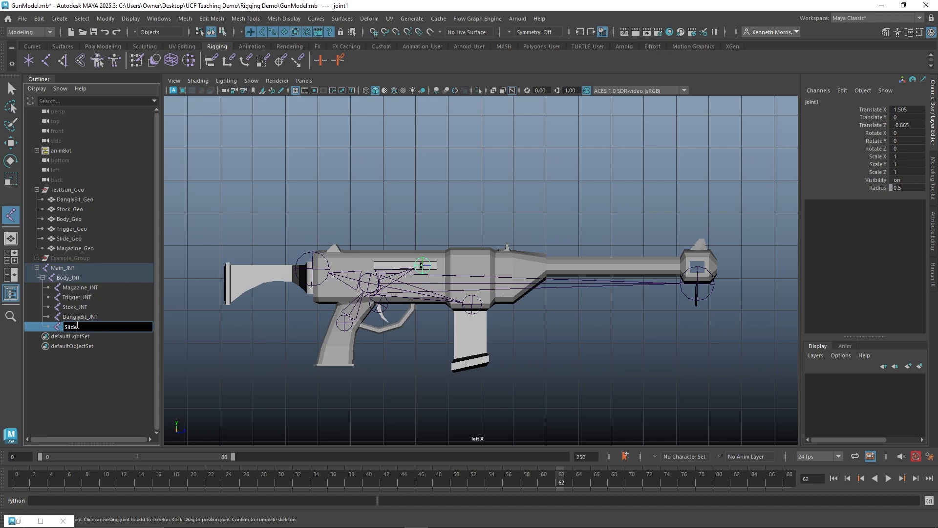
{"action": "type", "text": "Slide_JNT"}
{"action": "key", "text": "Return"}
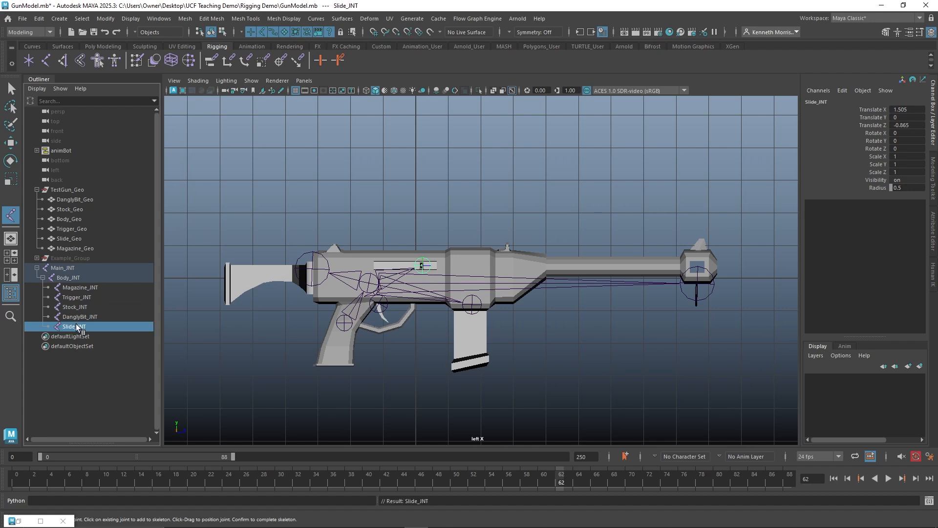
{"action": "left_click", "coordinate": [477, 183]}
{"action": "key", "text": "ctrl+z"}
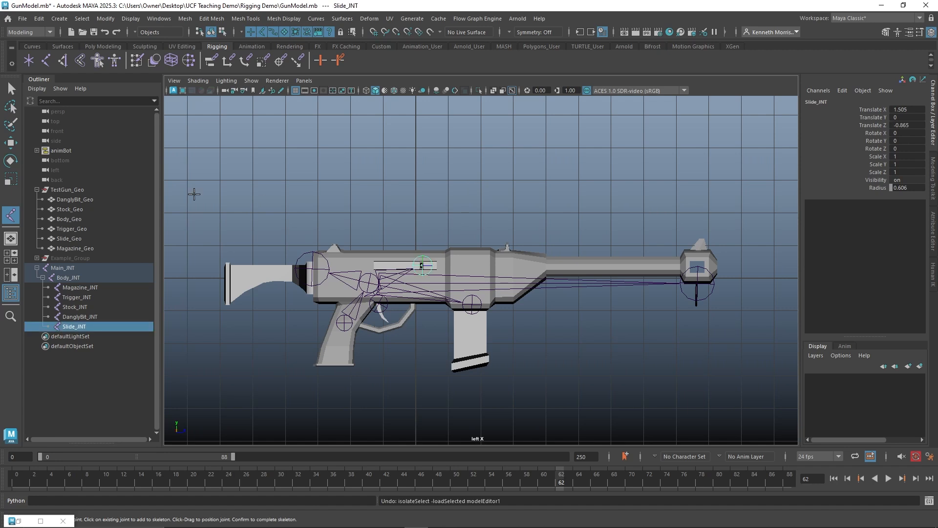
{"action": "left_click", "coordinate": [11, 88]}
{"action": "left_click", "coordinate": [416, 236]}
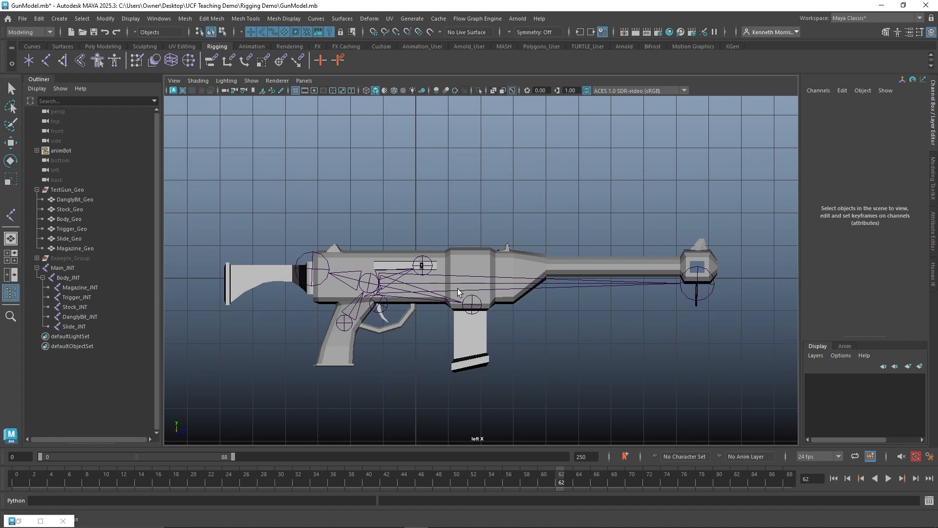
Step: Examine in the perspective view how the magazine, dangling piece and slide joints sit relative to their geometry
{"action": "key", "text": "space"}
{"action": "left_click_drag", "start_coordinate": [449, 189], "coordinate": [471, 178]}
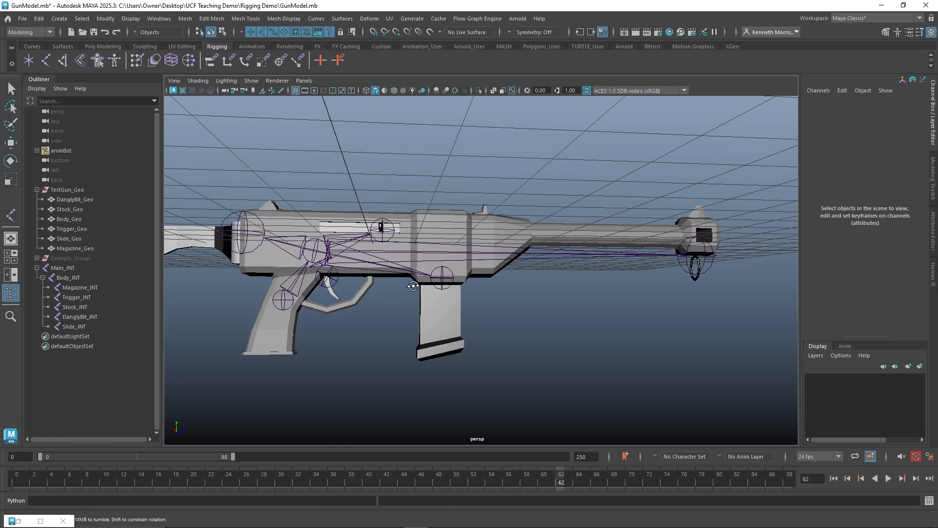
{"action": "left_click_drag", "start_coordinate": [424, 281], "coordinate": [440, 293], "text": "alt"}
{"action": "left_click", "coordinate": [440, 296]}
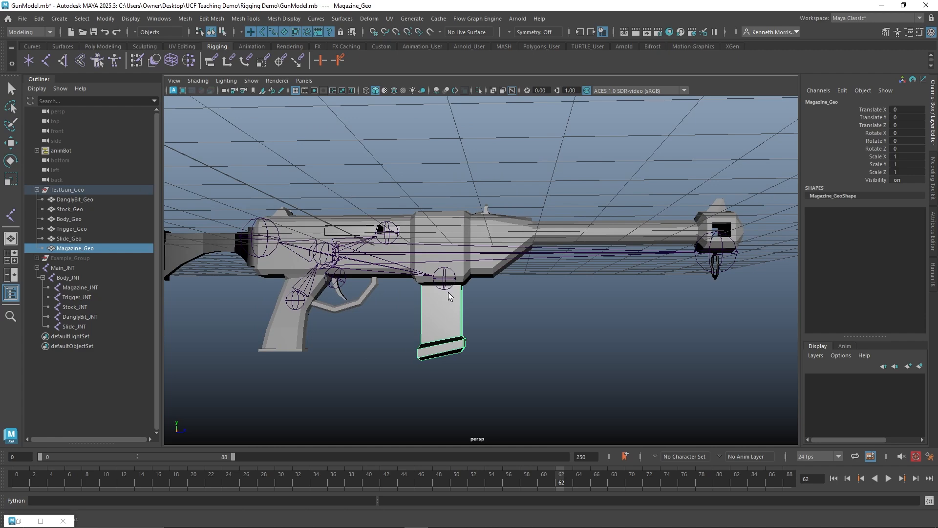
{"action": "left_click", "coordinate": [511, 295]}
{"action": "left_click_drag", "start_coordinate": [626, 271], "coordinate": [636, 295], "text": "alt"}
{"action": "left_click", "coordinate": [603, 286]}
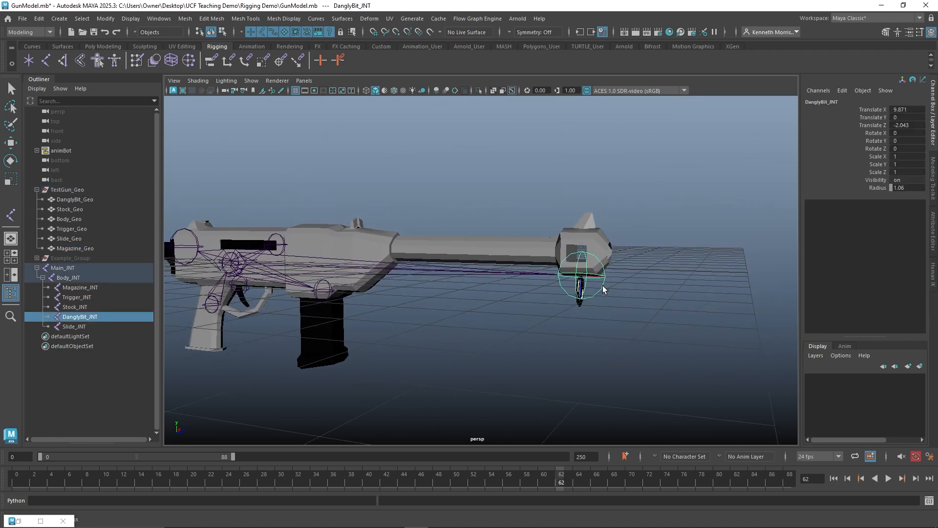
{"action": "left_click_drag", "start_coordinate": [370, 296], "coordinate": [555, 397], "text": "alt"}
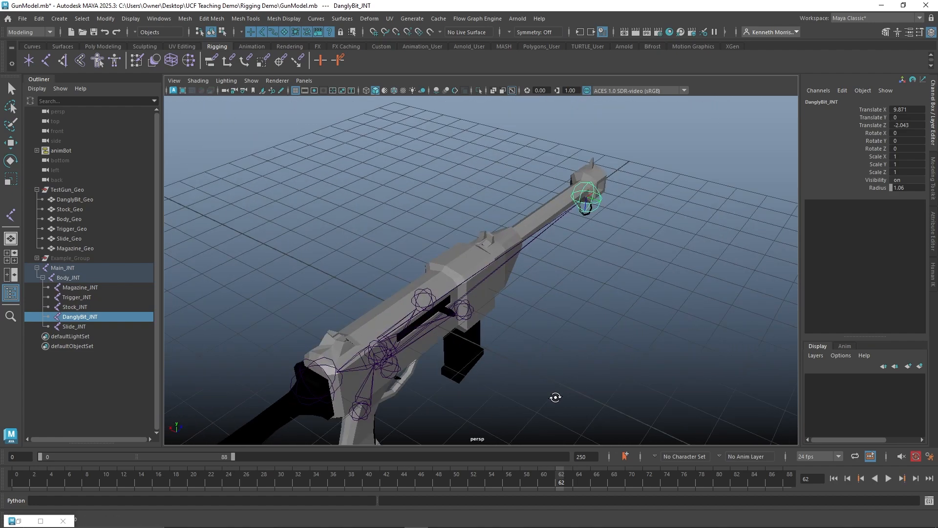
Step: Move Slide_JNT sideways out to the slide handle, to a Translate Y of about 0.52
{"action": "left_click", "coordinate": [430, 299]}
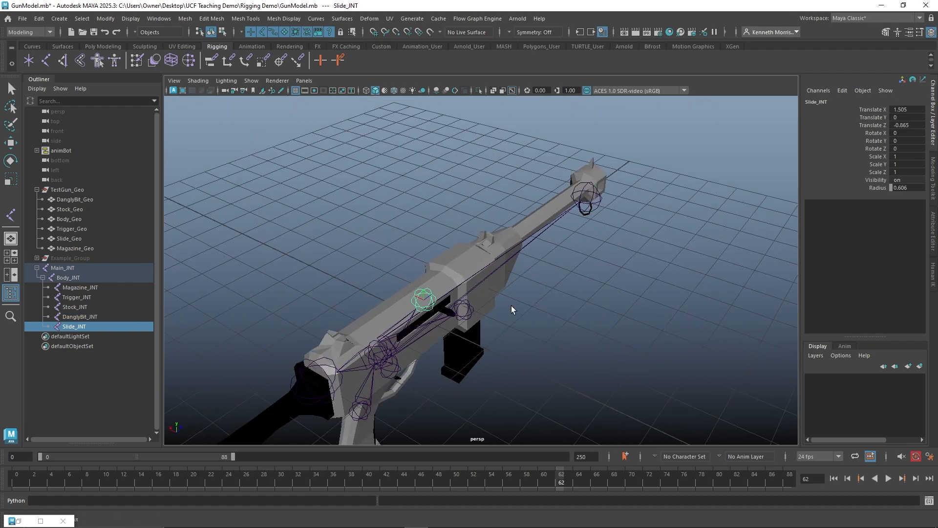
{"action": "key", "text": "e"}
{"action": "key", "text": "w"}
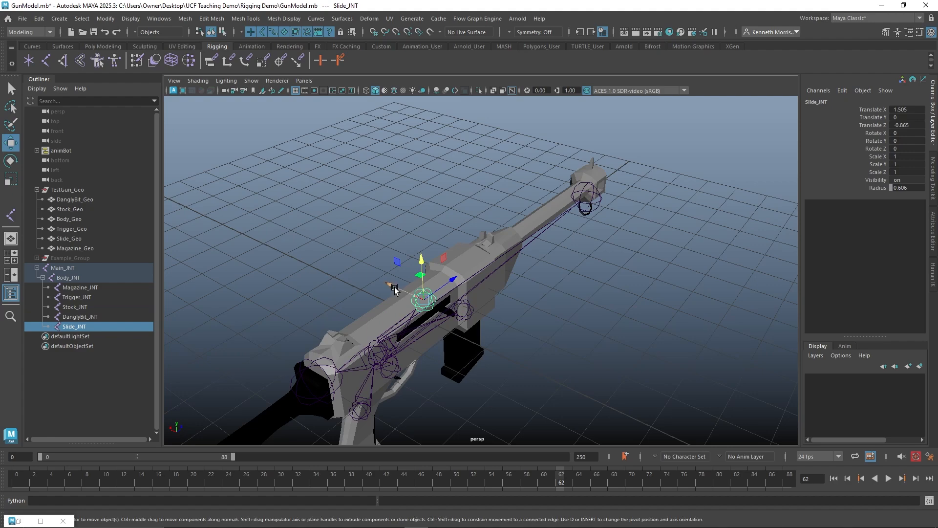
{"action": "left_click_drag", "start_coordinate": [394, 284], "coordinate": [355, 263]}
{"action": "left_click", "coordinate": [357, 236]}
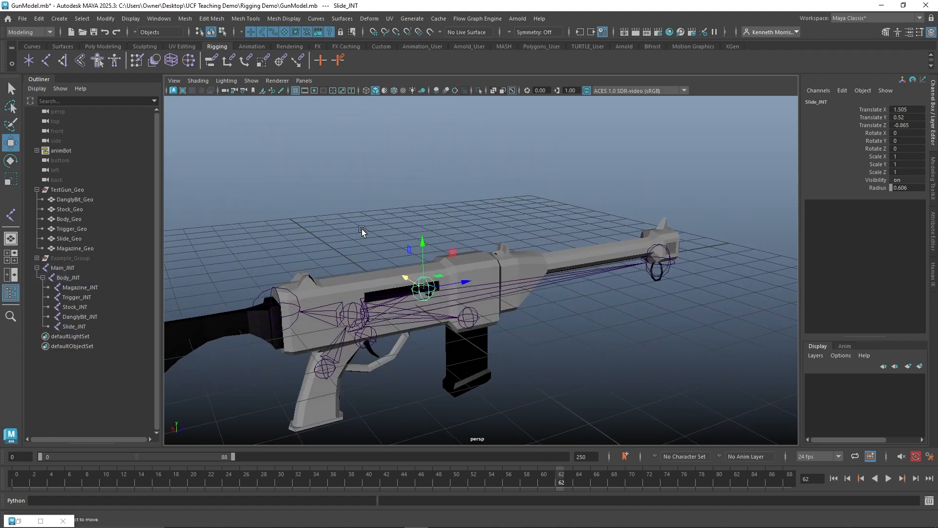
{"action": "left_click_drag", "start_coordinate": [323, 225], "coordinate": [456, 227], "text": "alt"}
{"action": "scroll", "coordinate": [456, 227], "scroll_direction": "up", "scroll_amount": 2}
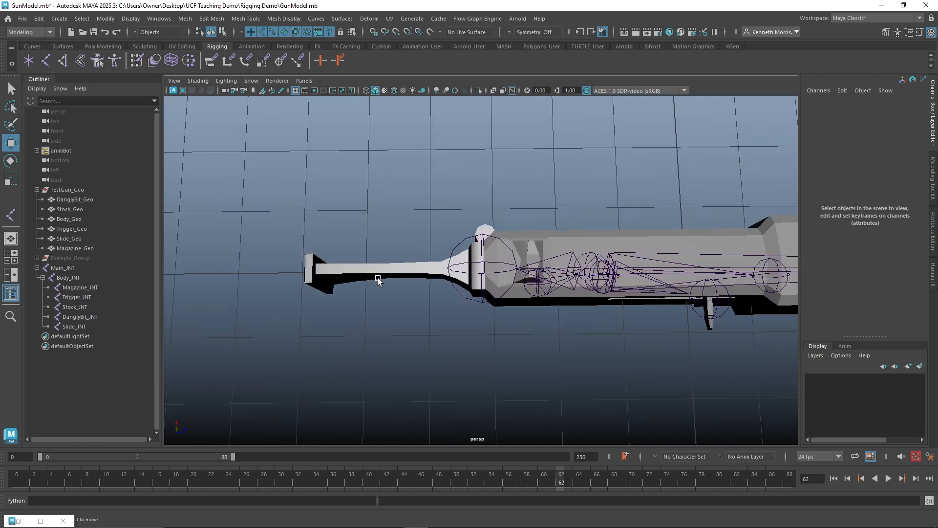
Step: Move Stock_Geo's pivot to where the stock meets the body, try rotating the stock about it, and undo the rotation
{"action": "left_click", "coordinate": [396, 268]}
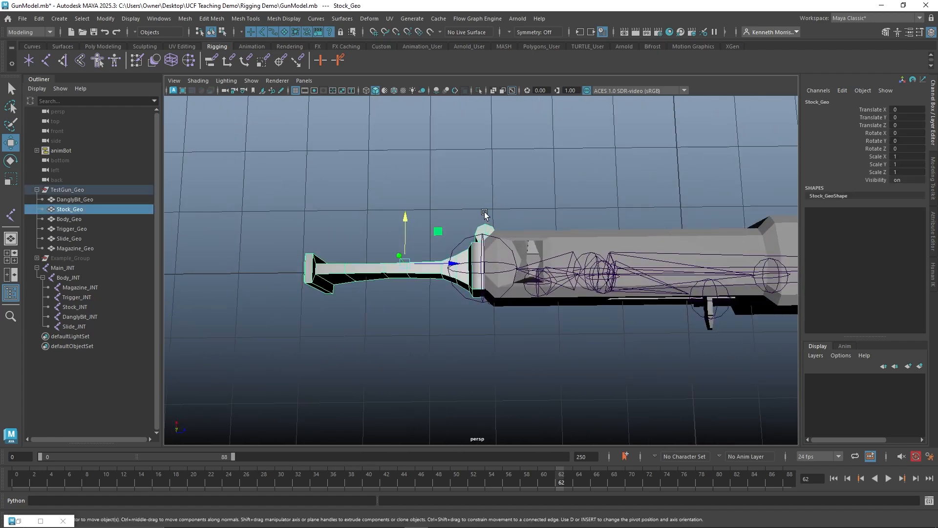
{"action": "left_click_drag", "start_coordinate": [436, 246], "coordinate": [432, 188], "text": "alt"}
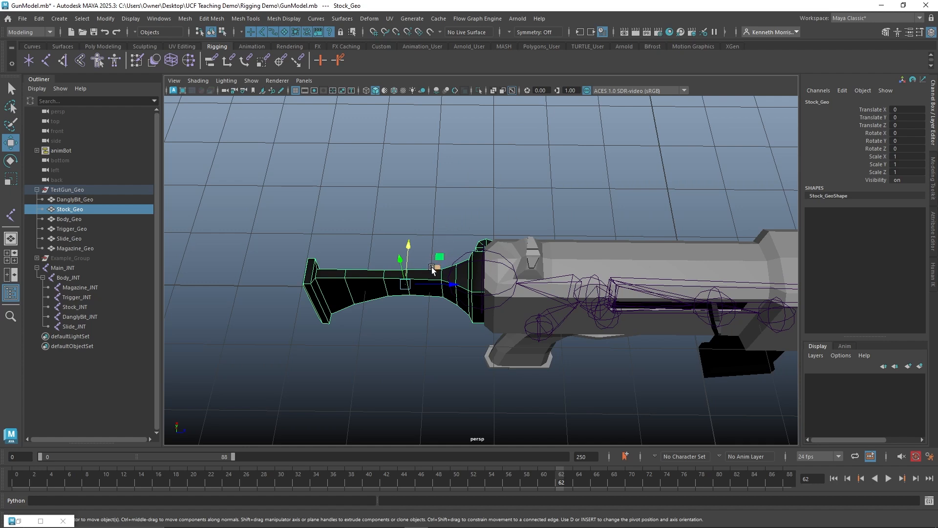
{"action": "key", "text": "d"}
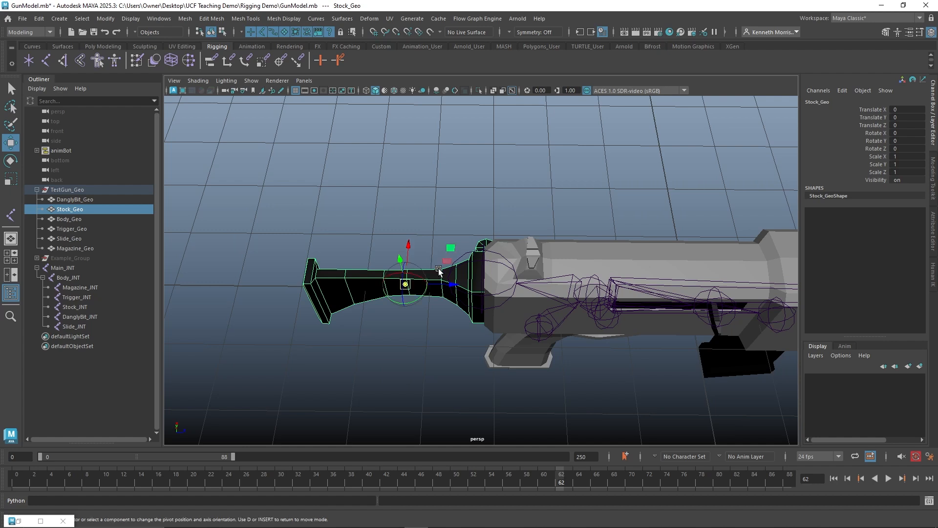
{"action": "left_click_drag", "start_coordinate": [450, 282], "coordinate": [438, 223]}
{"action": "key", "text": "d"}
{"action": "key", "text": "e"}
{"action": "key", "text": "ctrl+z"}
{"action": "left_click", "coordinate": [511, 150]}
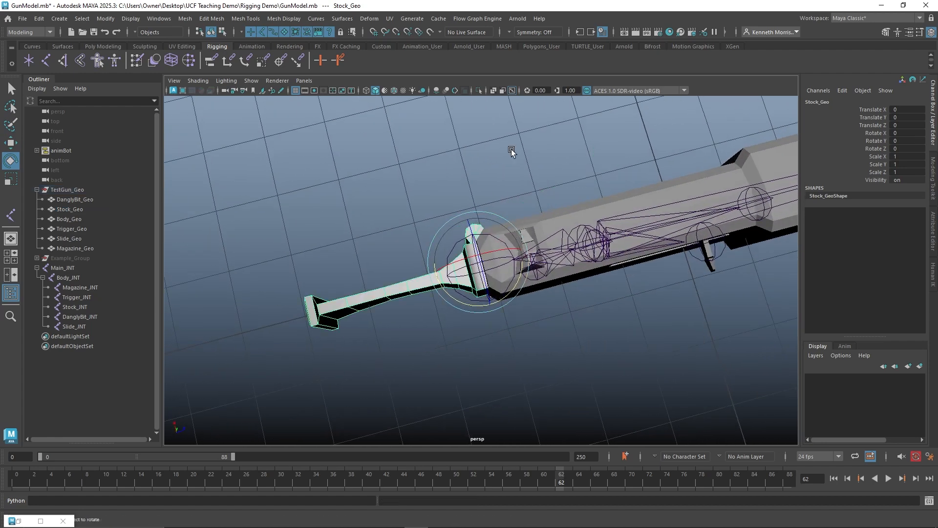
Step: Compare the position of Stock_JNT with Stock_Geo's pivot and the round hinge beside the stock connection
{"action": "scroll", "coordinate": [501, 161], "scroll_direction": "up", "scroll_amount": 2}
{"action": "middle_click_drag", "start_coordinate": [500, 162], "coordinate": [521, 269], "text": "alt"}
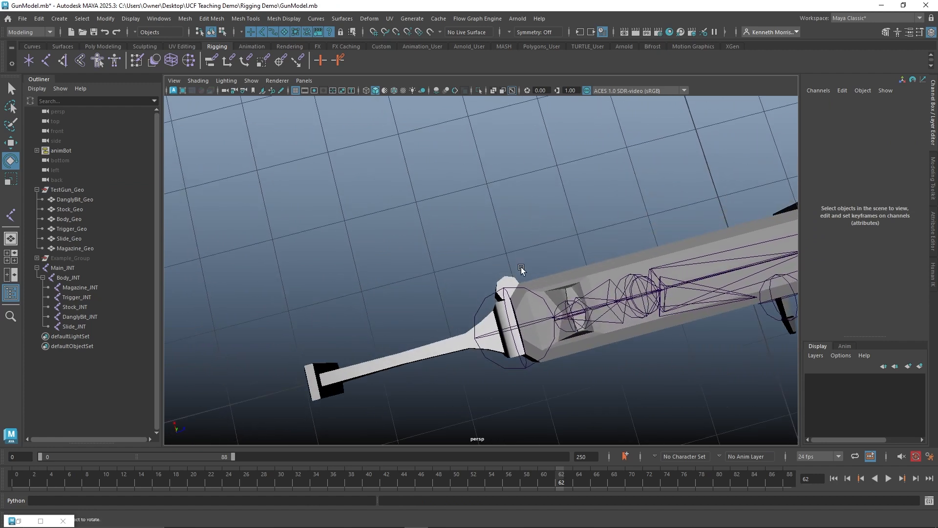
{"action": "left_click", "coordinate": [529, 289]}
{"action": "key", "text": "w"}
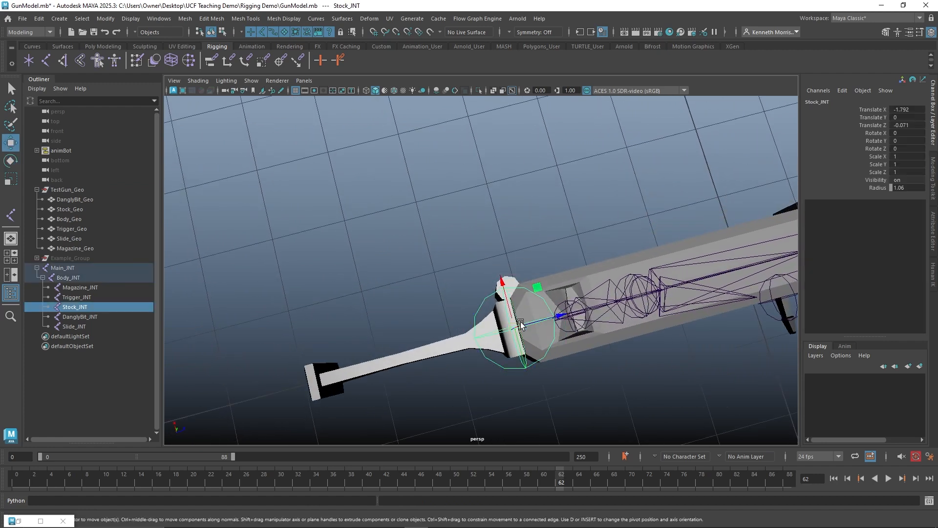
{"action": "left_click", "coordinate": [527, 282]}
{"action": "left_click", "coordinate": [521, 247]}
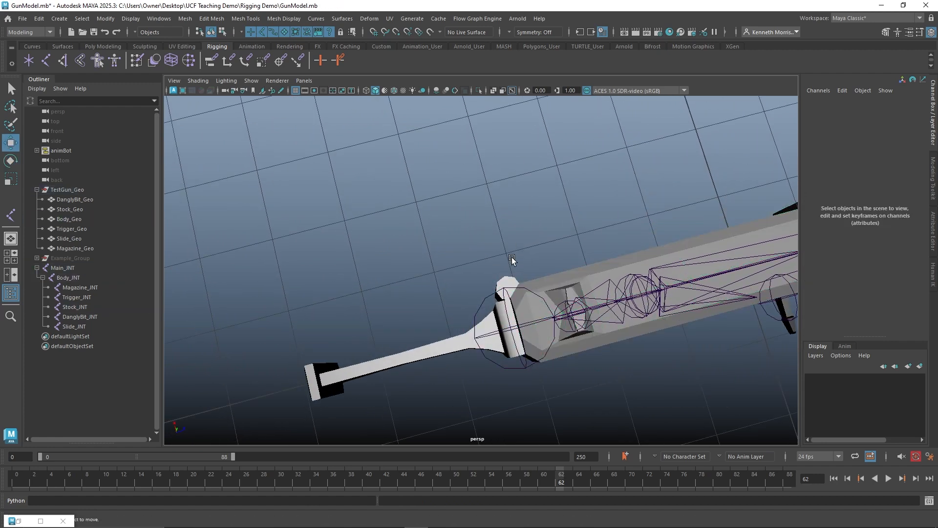
{"action": "left_click", "coordinate": [498, 298]}
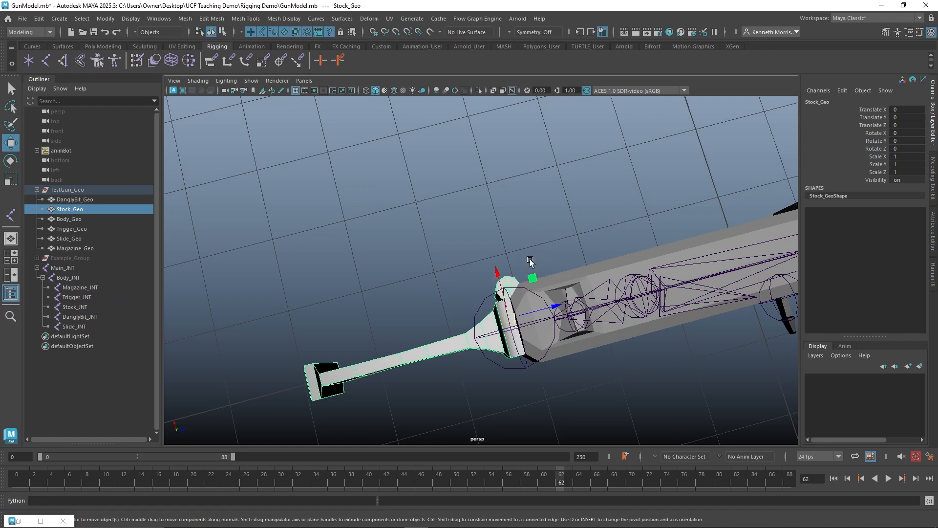
{"action": "left_click", "coordinate": [481, 309]}
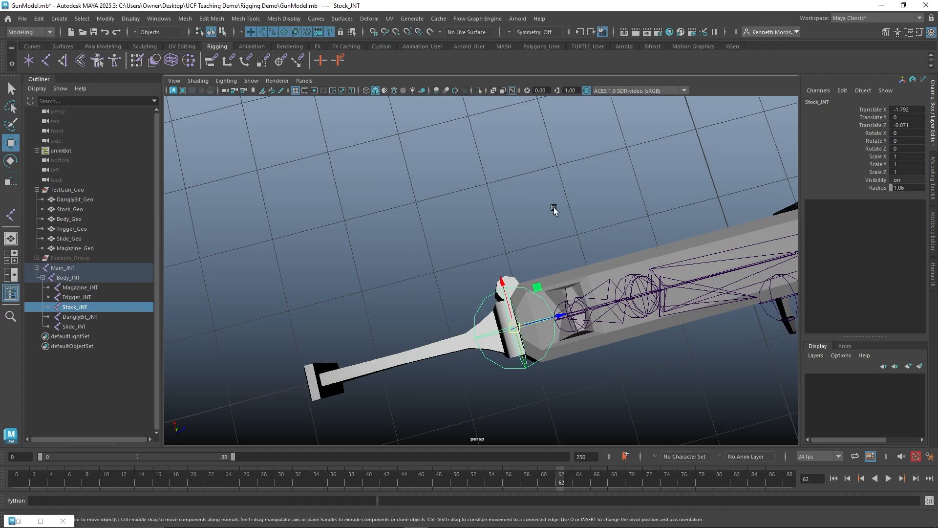
Step: In the top view, snap Stock_JNT to the centre point of the round hinge beside the stock, to Translate Y -0.5
{"action": "left_click_drag", "start_coordinate": [553, 207], "coordinate": [463, 219], "text": "alt"}
{"action": "key", "text": "space"}
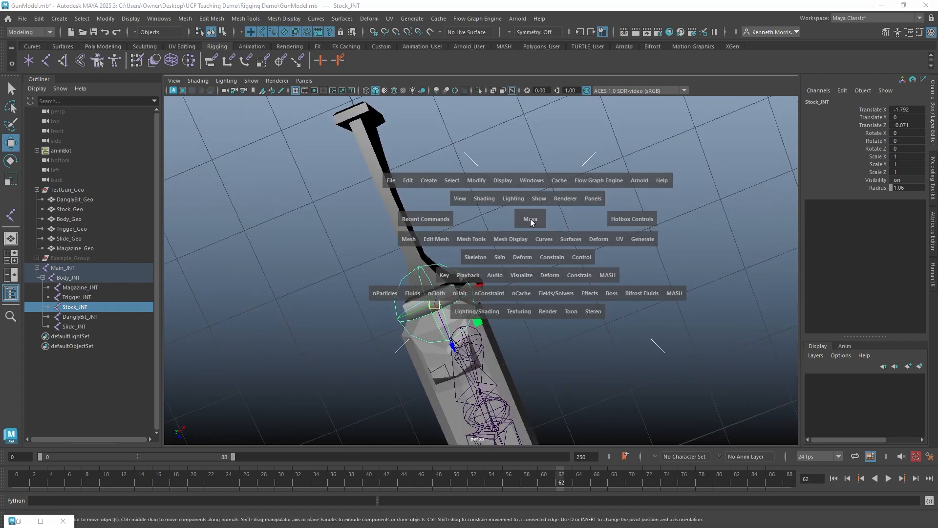
{"action": "left_click_drag", "start_coordinate": [532, 223], "coordinate": [495, 219]}
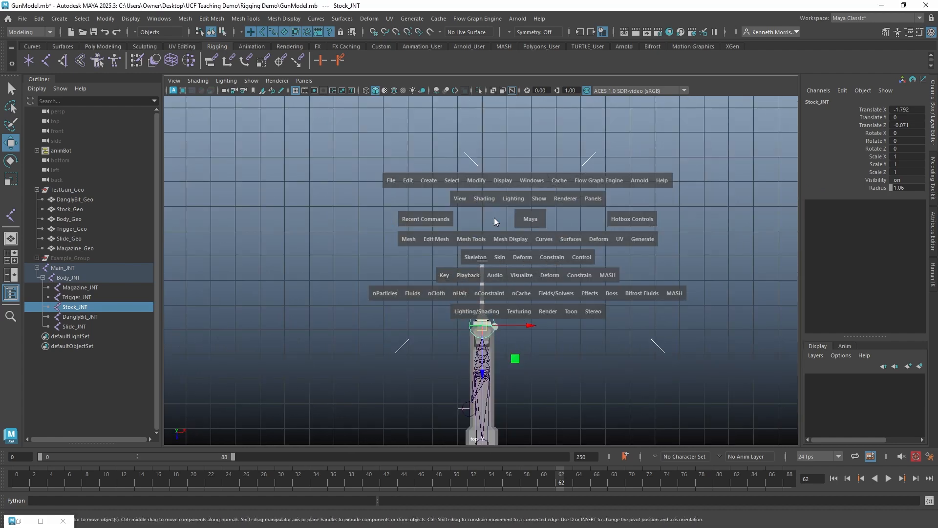
{"action": "middle_click_drag", "start_coordinate": [595, 385], "coordinate": [571, 194], "text": "alt"}
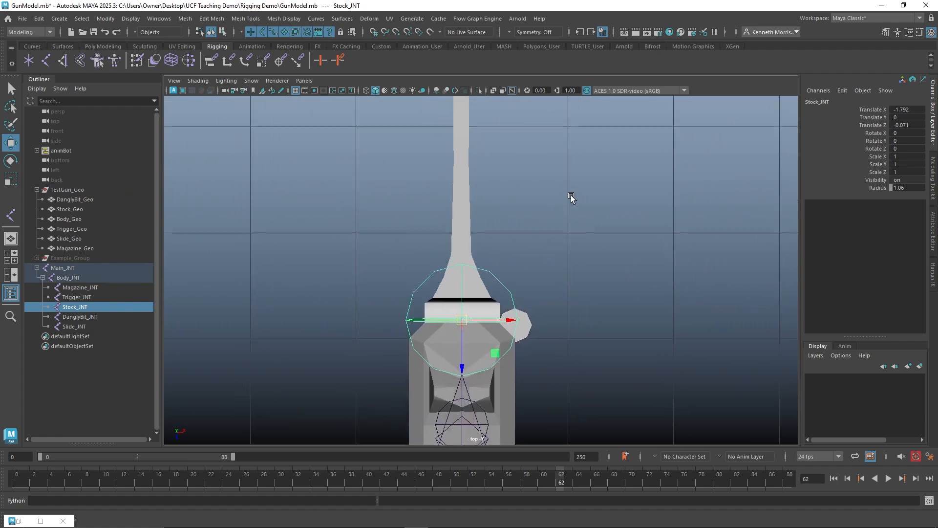
{"action": "mouse_move", "coordinate": [571, 194]}
{"action": "right_mouse_down", "text": "alt"}
{"action": "mouse_move", "coordinate": [549, 194]}
{"action": "mouse_move", "coordinate": [585, 204]}
{"action": "right_mouse_up", "text": "alt"}
{"action": "middle_click_drag", "start_coordinate": [585, 203], "coordinate": [579, 185], "text": "alt"}
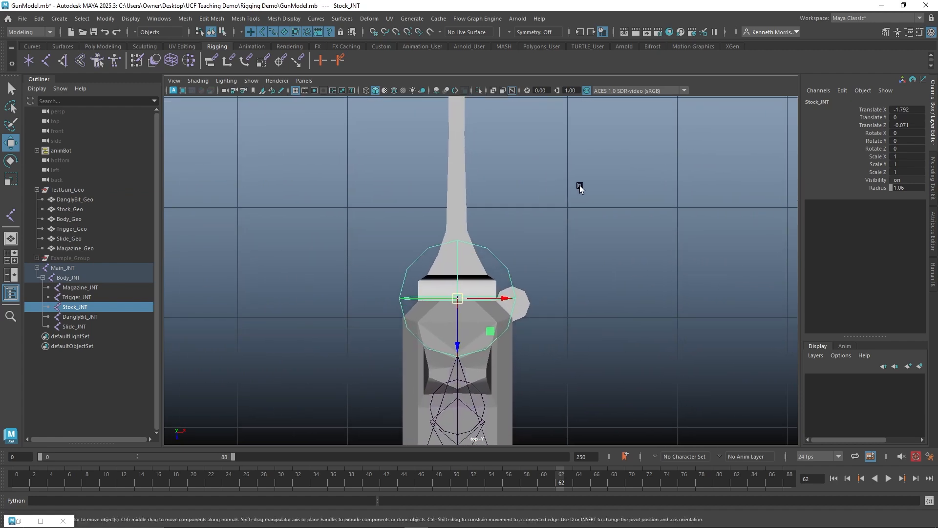
{"action": "right_click_drag", "start_coordinate": [579, 185], "coordinate": [599, 185], "text": "alt"}
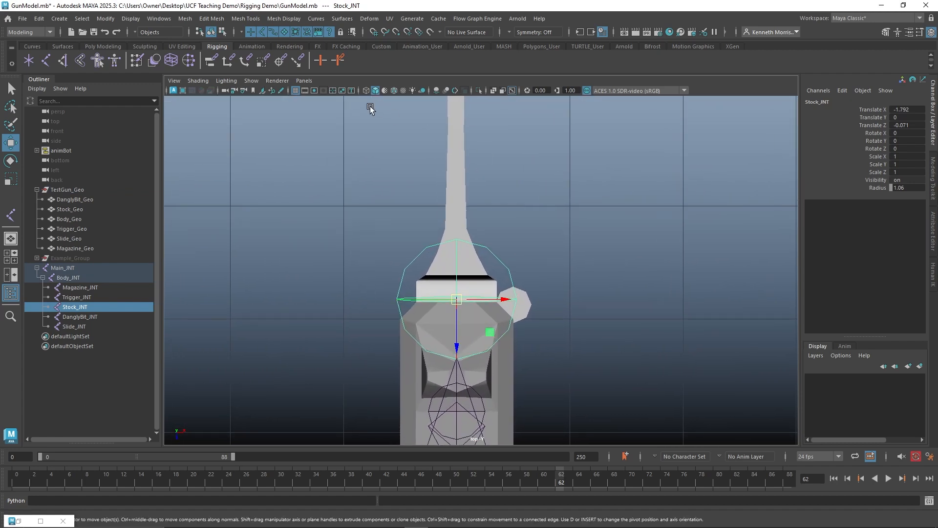
{"action": "left_click", "coordinate": [400, 35]}
{"action": "left_click_drag", "start_coordinate": [490, 332], "coordinate": [519, 310]}
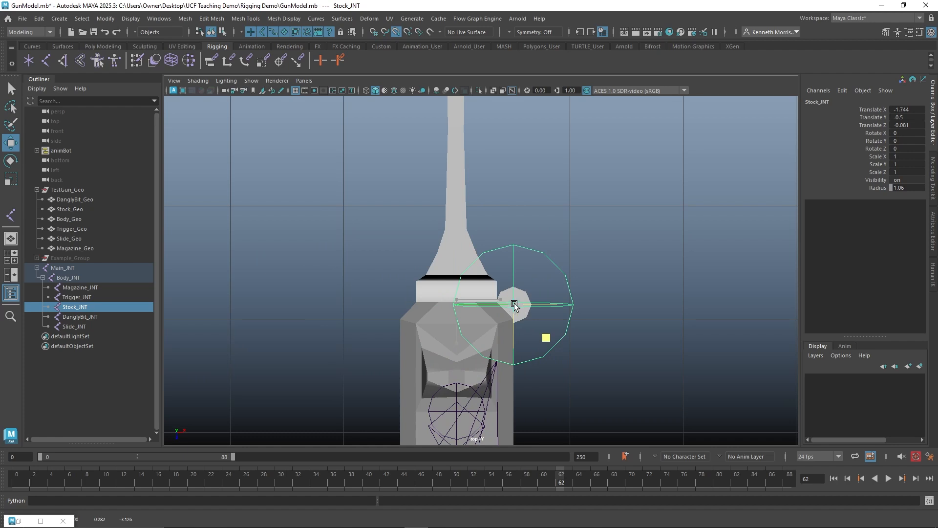
Step: Show wireframe on the shaded geometry and check Stock_JNT's alignment with the round hinge's centre
{"action": "left_click", "coordinate": [394, 91]}
{"action": "mouse_move", "coordinate": [562, 313]}
{"action": "right_mouse_down", "text": "alt"}
{"action": "mouse_move", "coordinate": [661, 324]}
{"action": "mouse_move", "coordinate": [712, 316]}
{"action": "right_mouse_up", "text": "alt"}
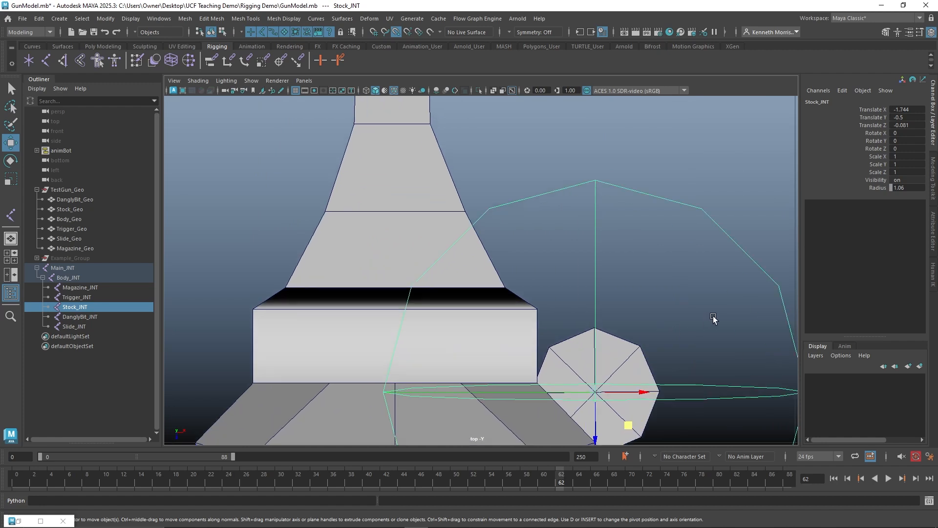
{"action": "middle_click_drag", "start_coordinate": [712, 318], "coordinate": [609, 231], "text": "alt"}
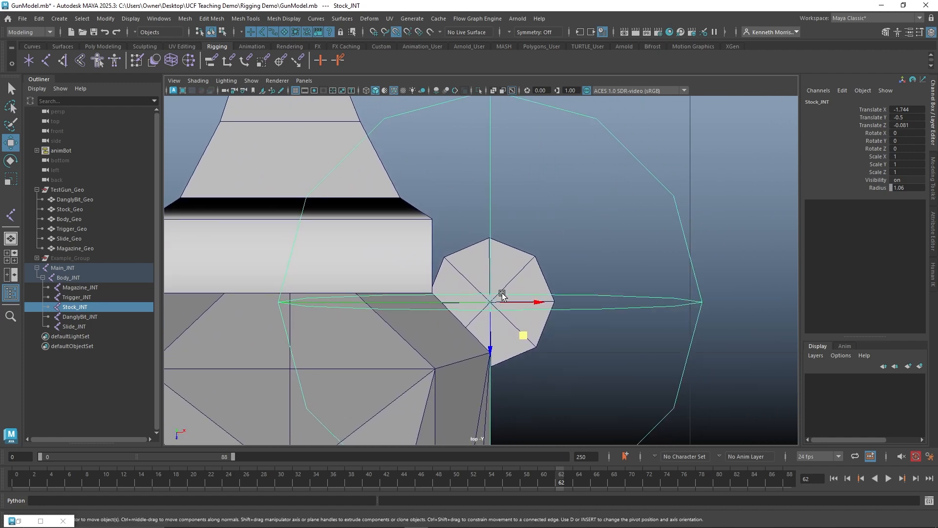
{"action": "scroll", "coordinate": [474, 291], "scroll_direction": "down", "scroll_amount": 10}
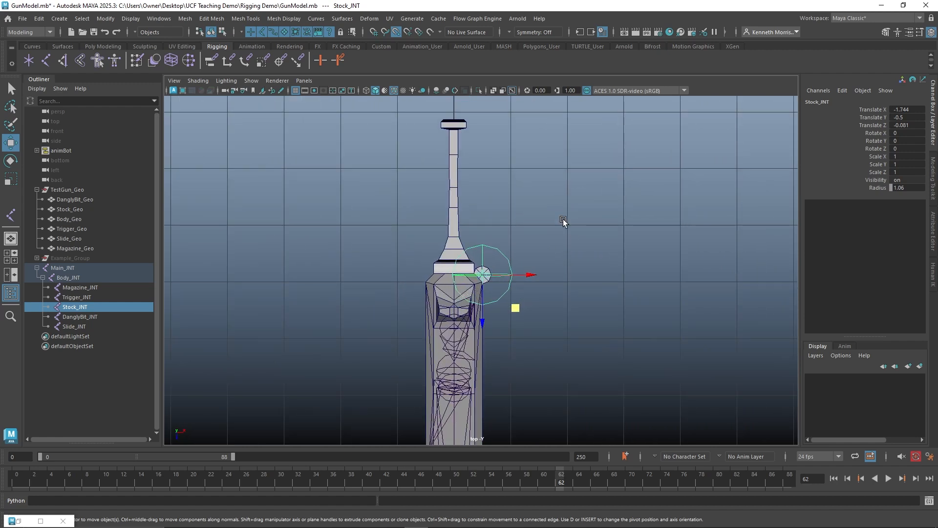
Step: Move Stock_Geo's pivot to the centre of the round hinge, matching Stock_JNT
{"action": "left_click", "coordinate": [457, 192]}
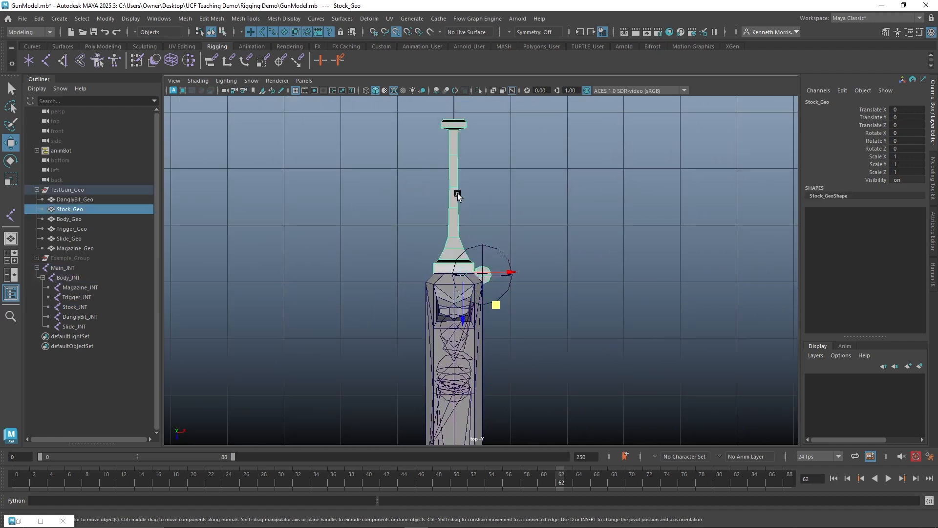
{"action": "scroll", "coordinate": [497, 217], "scroll_direction": "up", "scroll_amount": 3}
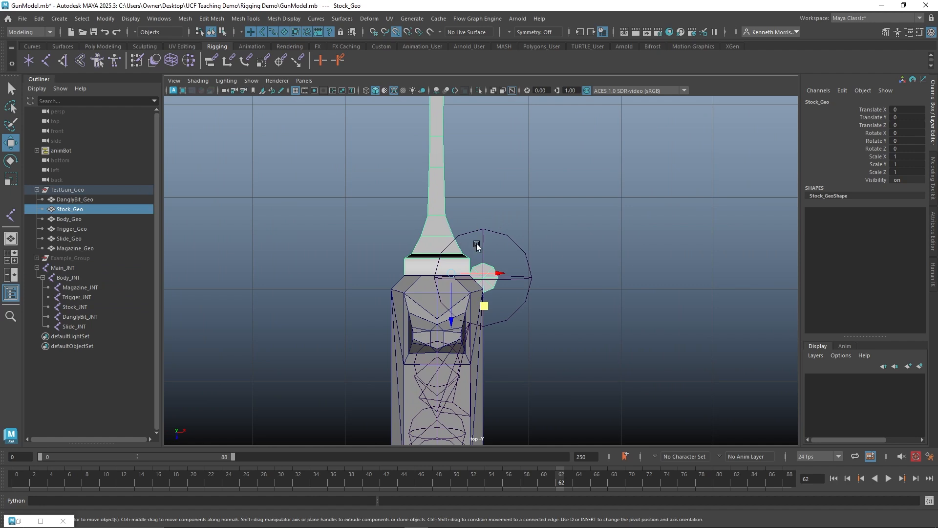
{"action": "key", "text": "d"}
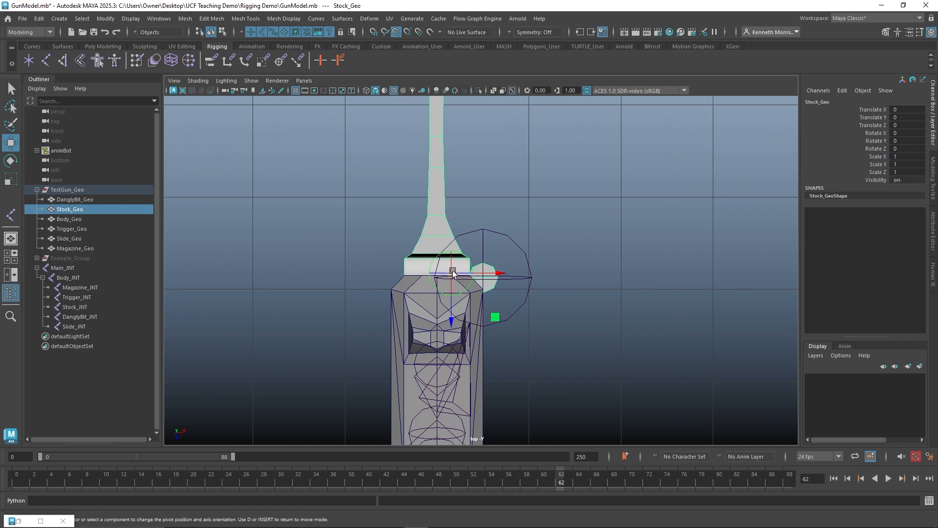
{"action": "left_click_drag", "start_coordinate": [496, 318], "coordinate": [486, 279]}
{"action": "scroll", "coordinate": [486, 278], "scroll_direction": "up", "scroll_amount": 3}
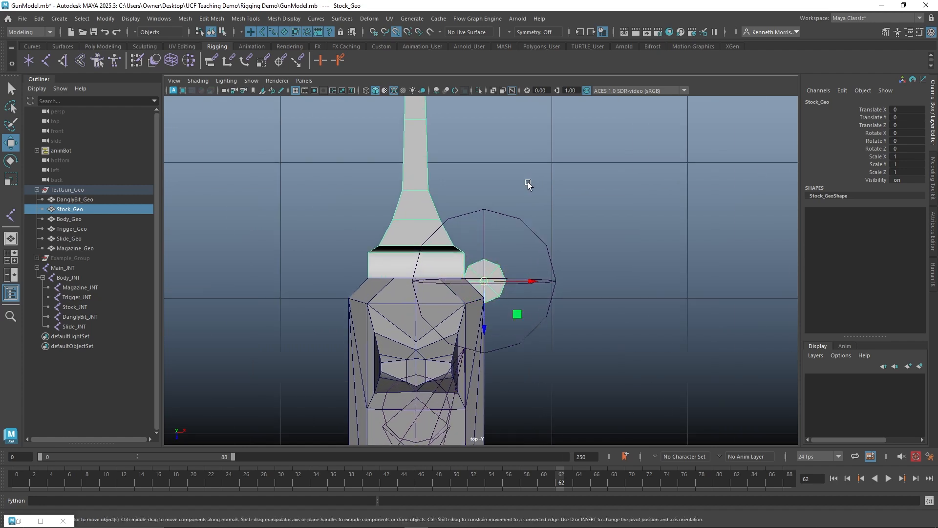
Step: Try rotating Stock_Geo about the hinge in the top and perspective views, undoing the rotation each time
{"action": "key", "text": "e"}
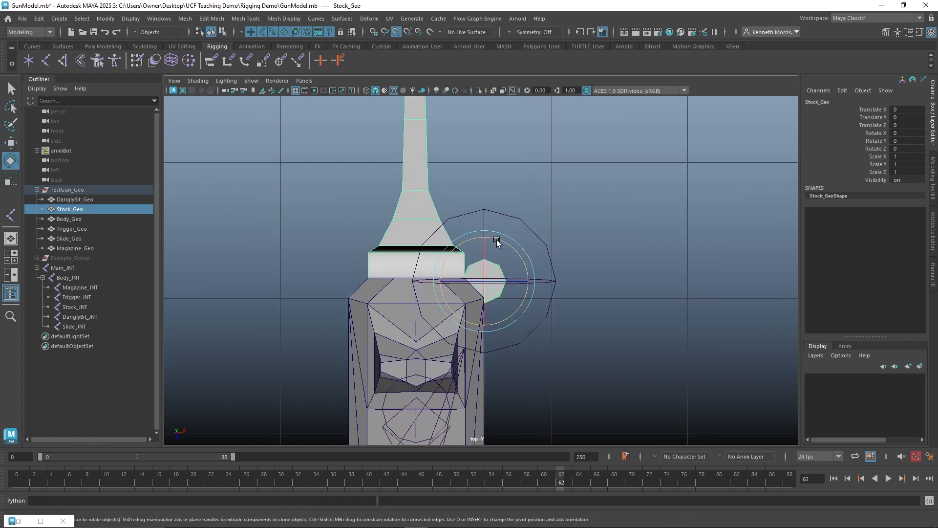
{"action": "left_click_drag", "start_coordinate": [499, 244], "coordinate": [530, 296]}
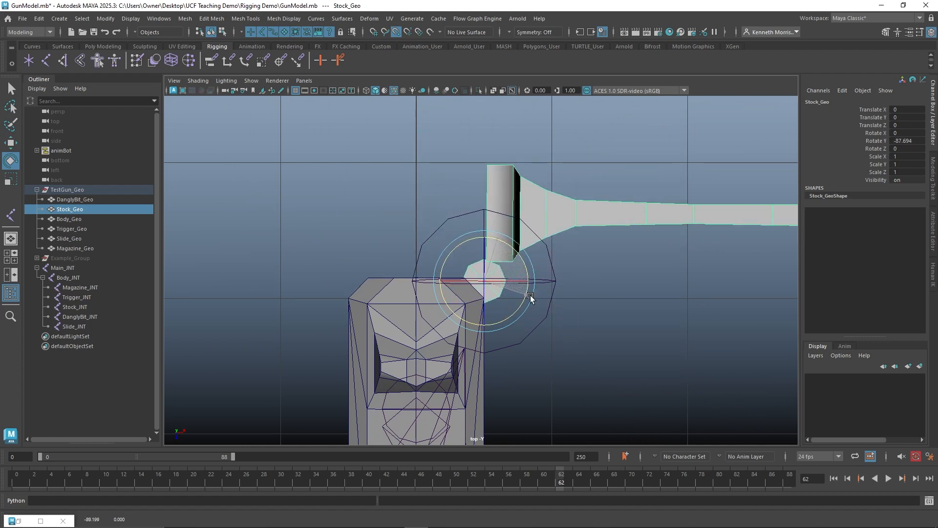
{"action": "key", "text": "ctrl+z"}
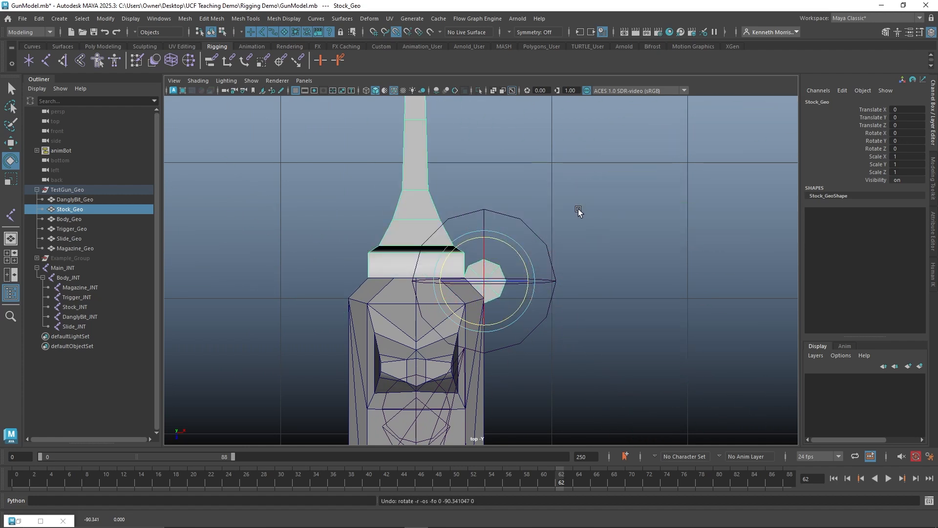
{"action": "left_click_drag", "start_coordinate": [592, 211], "coordinate": [609, 201], "text": "alt"}
{"action": "key", "text": "space"}
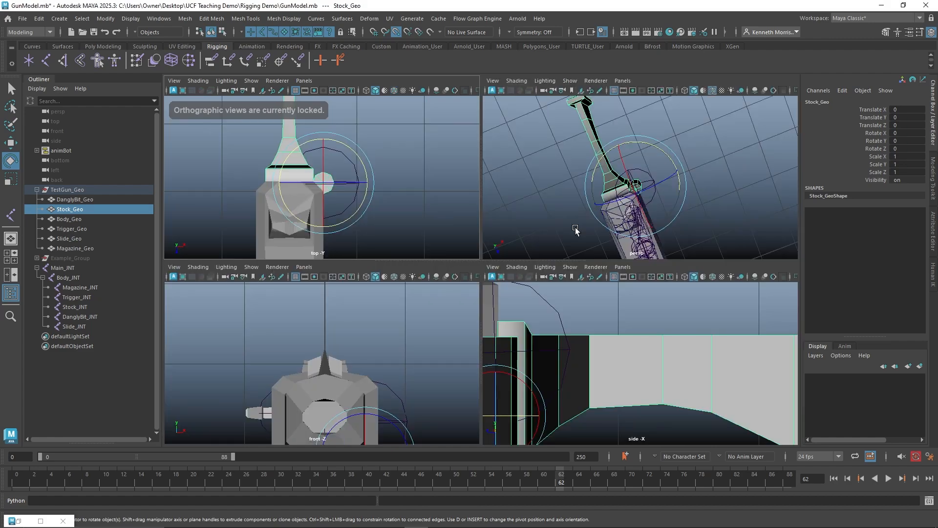
{"action": "key", "text": "space"}
{"action": "left_click_drag", "start_coordinate": [493, 215], "coordinate": [528, 293], "text": "alt"}
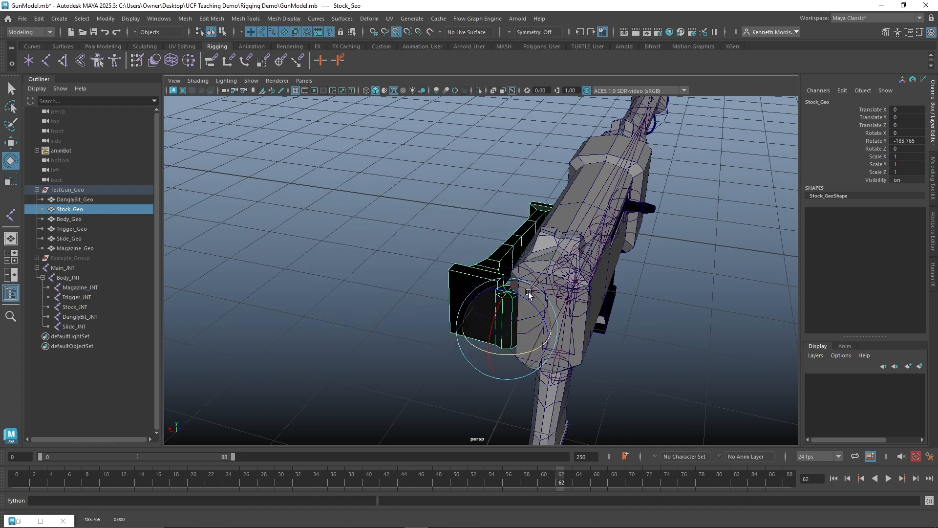
{"action": "key", "text": "ctrl+z"}
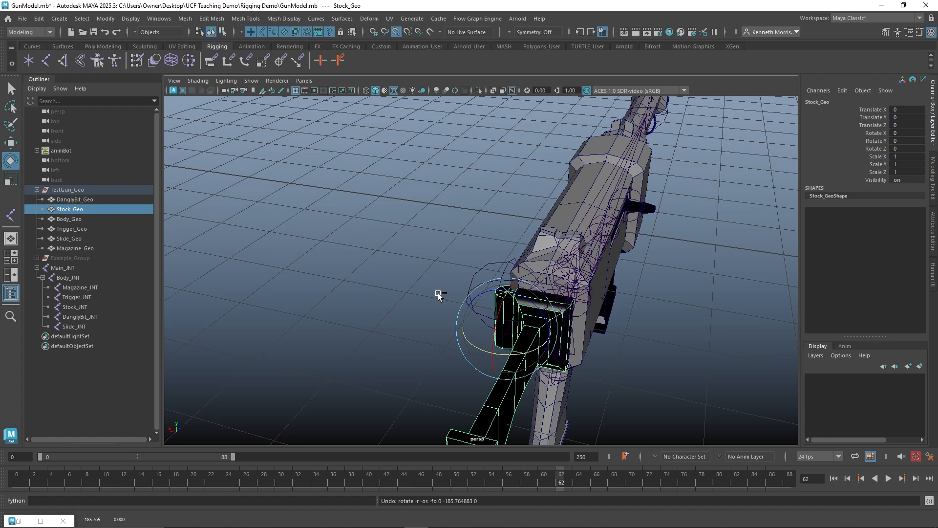
Step: Examine Stock_JNT from the side, and how the dangling piece and its joint sit below the muzzle block
{"action": "left_click", "coordinate": [424, 227]}
{"action": "left_click", "coordinate": [500, 277]}
{"action": "left_click_drag", "start_coordinate": [500, 277], "coordinate": [614, 268], "text": "alt"}
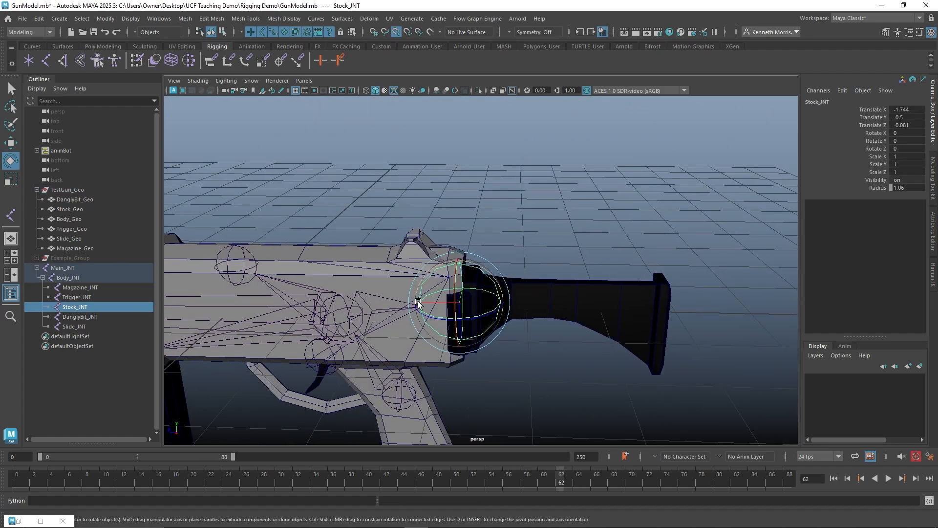
{"action": "middle_click_drag", "start_coordinate": [417, 306], "coordinate": [648, 283], "text": "alt"}
{"action": "left_click_drag", "start_coordinate": [648, 284], "coordinate": [629, 261], "text": "alt"}
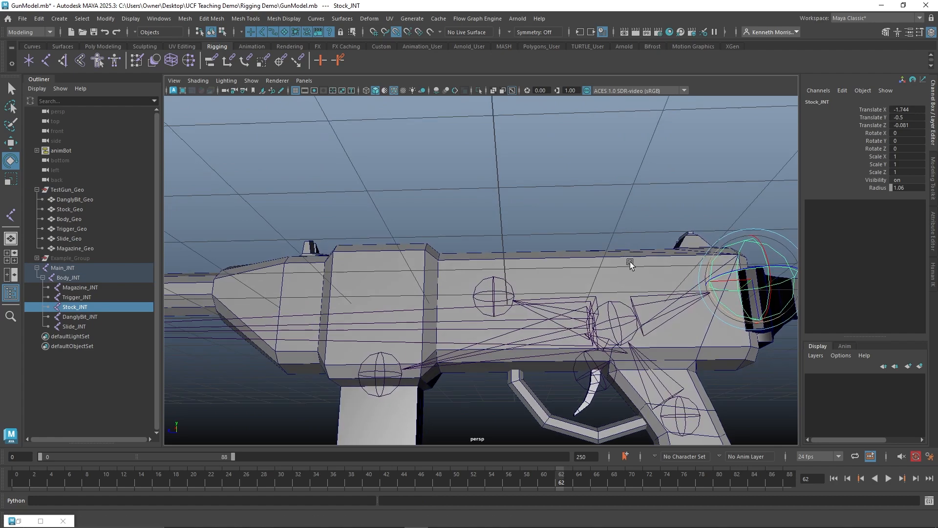
{"action": "right_click_drag", "start_coordinate": [629, 262], "coordinate": [695, 256], "text": "alt"}
{"action": "middle_click_drag", "start_coordinate": [640, 281], "coordinate": [536, 229], "text": "alt"}
{"action": "right_click_drag", "start_coordinate": [536, 230], "coordinate": [503, 258], "text": "alt"}
{"action": "left_click_drag", "start_coordinate": [503, 258], "coordinate": [310, 253], "text": "alt"}
{"action": "scroll", "coordinate": [416, 253], "scroll_direction": "up", "scroll_amount": 4}
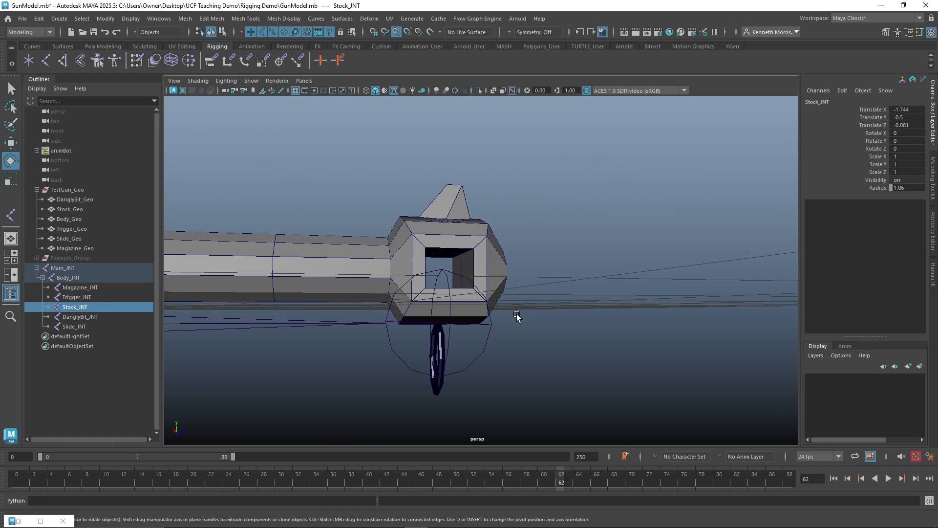
{"action": "middle_click_drag", "start_coordinate": [516, 318], "coordinate": [578, 287], "text": "alt"}
{"action": "left_click_drag", "start_coordinate": [578, 287], "coordinate": [548, 320], "text": "alt"}
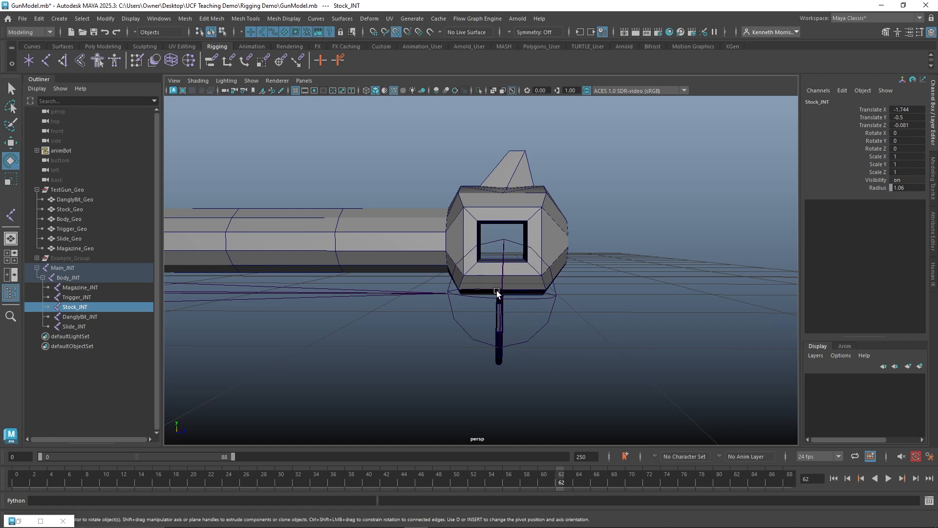
{"action": "left_click", "coordinate": [462, 345]}
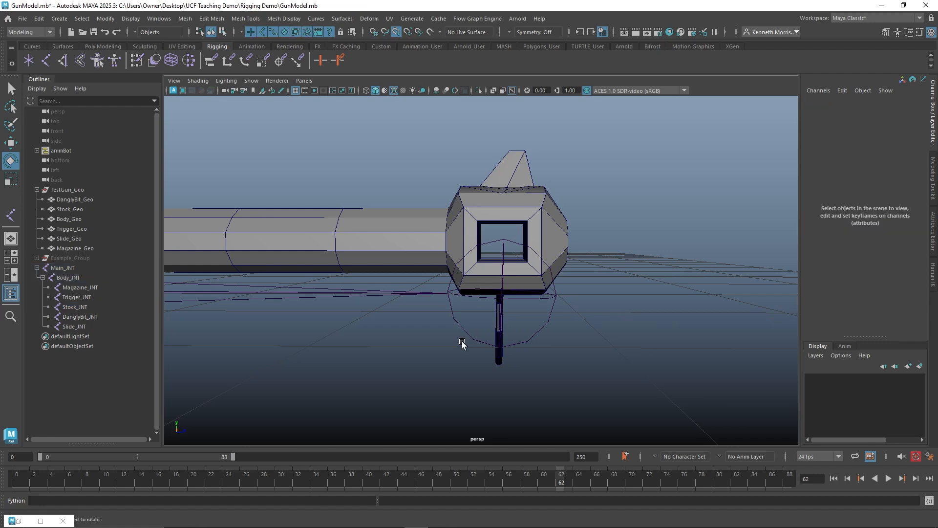
{"action": "scroll", "coordinate": [462, 344], "scroll_direction": "down", "scroll_amount": 2}
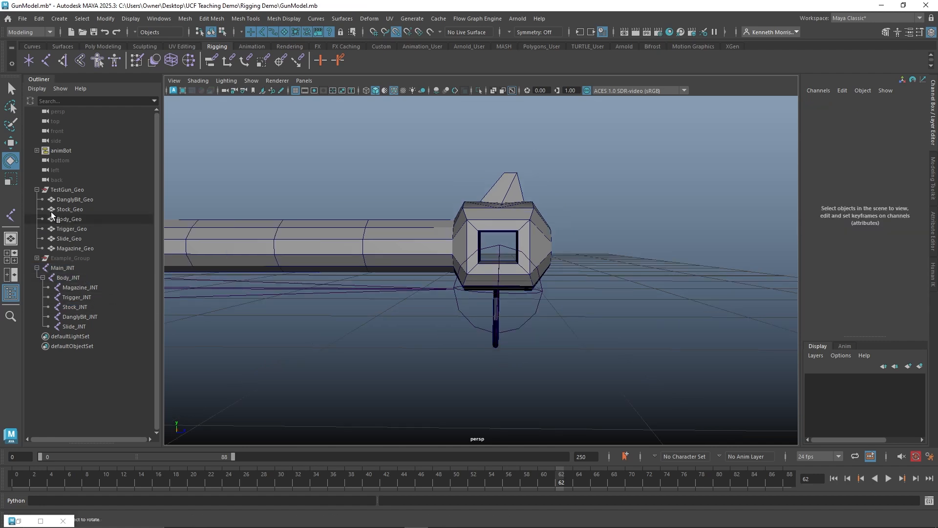
Step: In the left view, draw a two-joint chain from the muzzle block's opening to the lower end of the dangling piece
{"action": "key", "text": "space"}
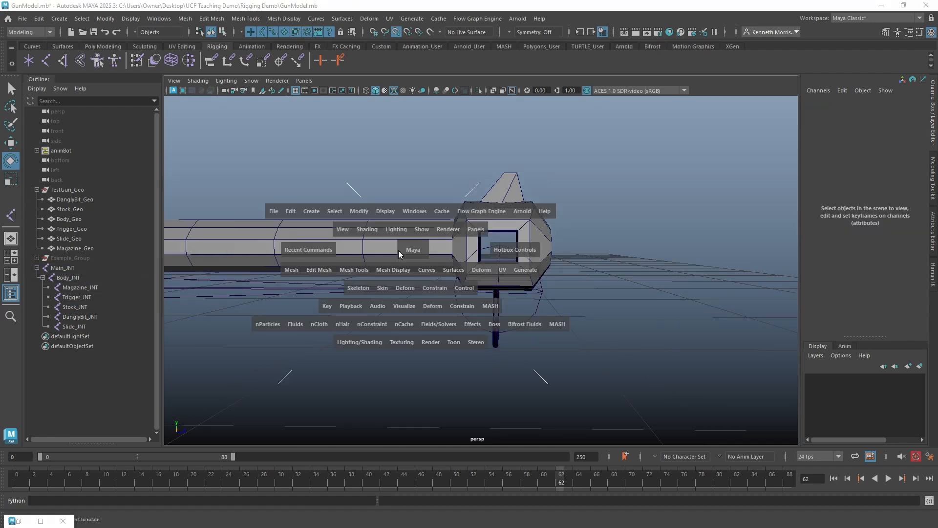
{"action": "left_click_drag", "start_coordinate": [399, 251], "coordinate": [348, 237]}
{"action": "scroll", "coordinate": [715, 234], "scroll_direction": "up", "scroll_amount": 1}
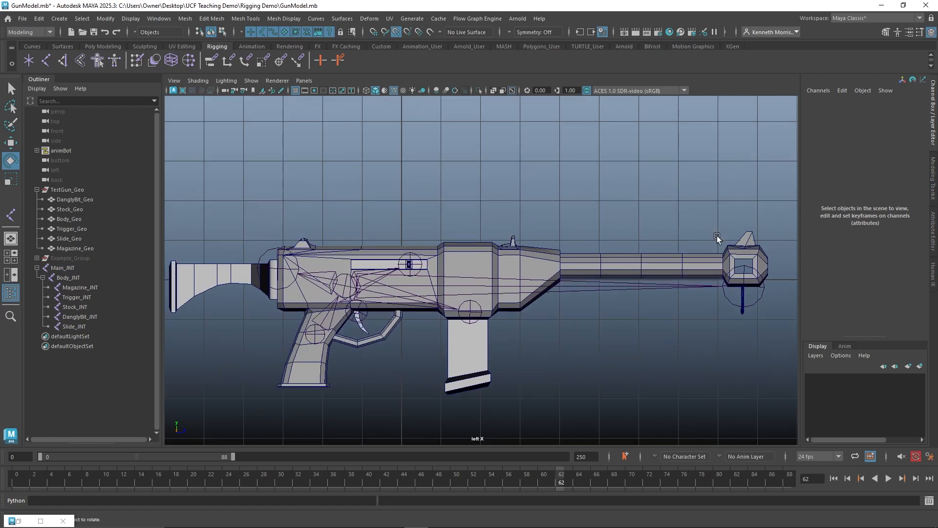
{"action": "middle_click_drag", "start_coordinate": [723, 205], "coordinate": [542, 201], "text": "alt"}
{"action": "scroll", "coordinate": [624, 222], "scroll_direction": "up", "scroll_amount": 2}
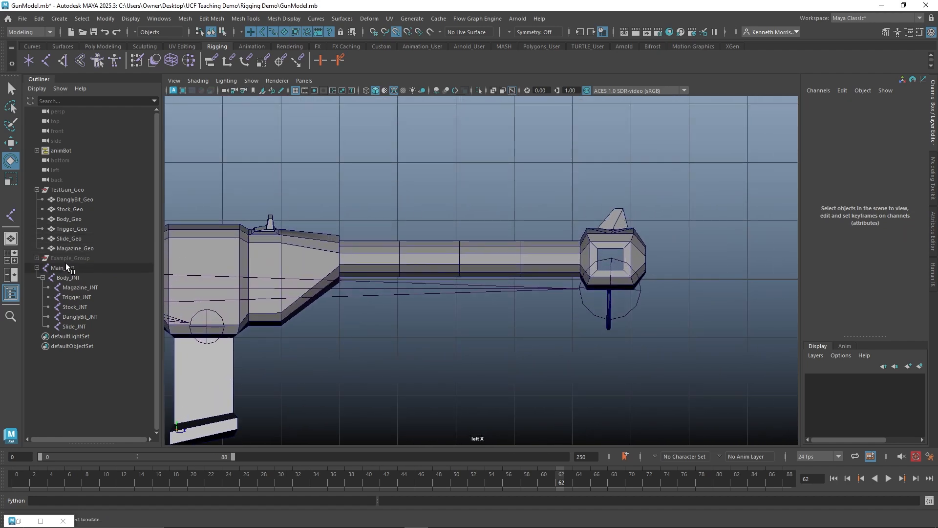
{"action": "left_click", "coordinate": [13, 215]}
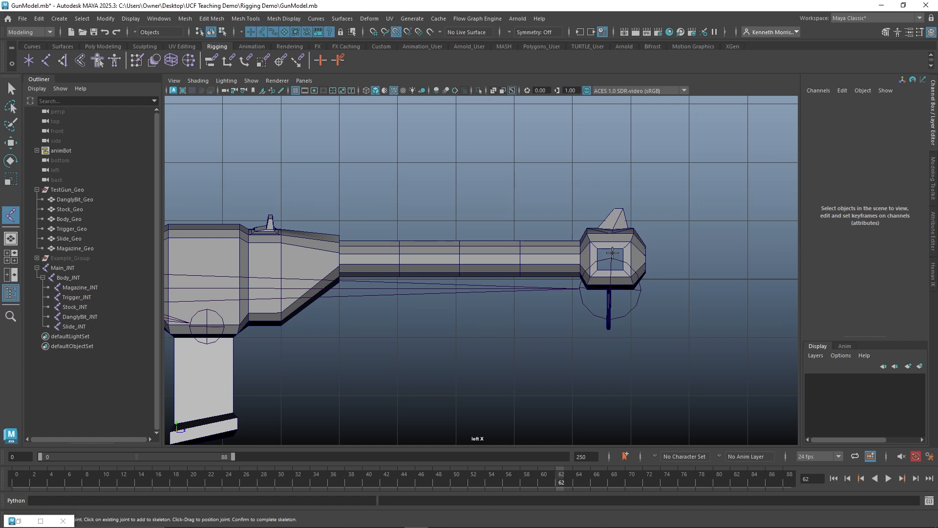
{"action": "left_click", "coordinate": [612, 252]}
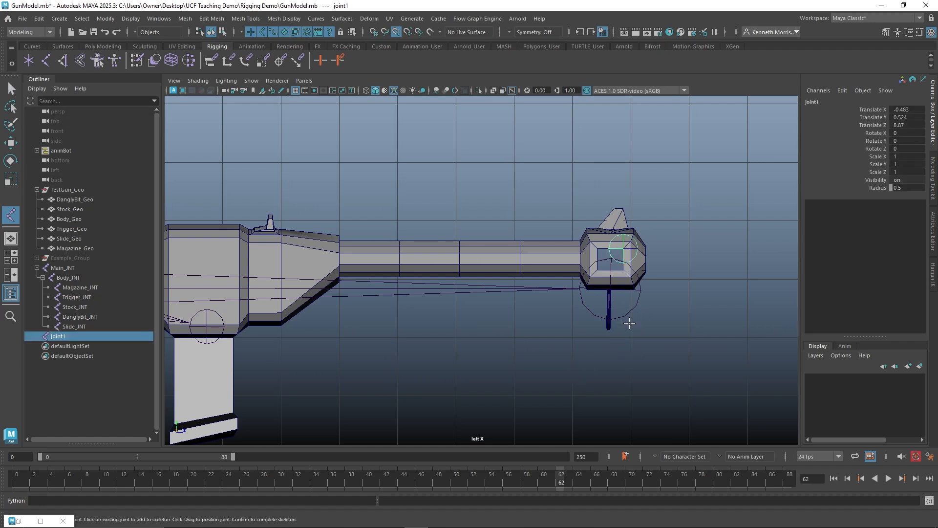
{"action": "left_click", "coordinate": [609, 323]}
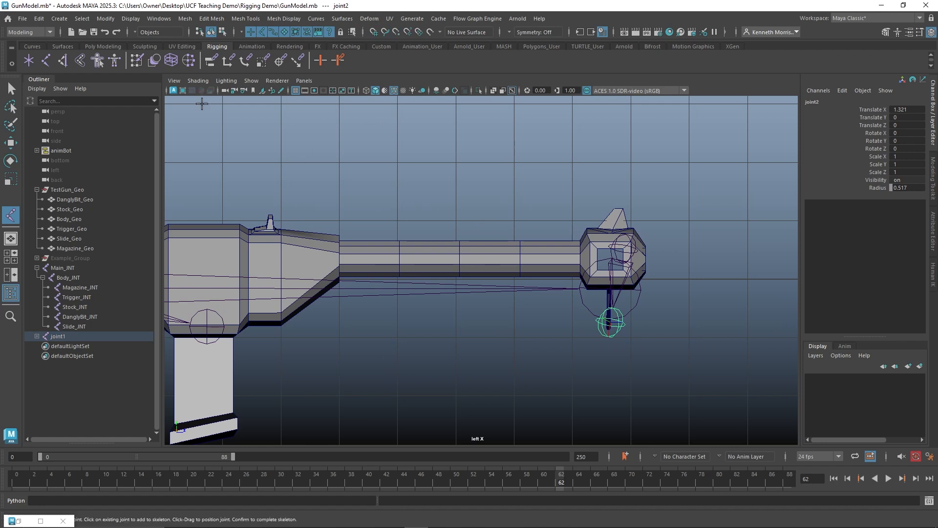
Step: Move the new chain's root joint down to the top of the dangling piece, beneath the muzzle block's opening
{"action": "left_click", "coordinate": [11, 89]}
{"action": "key", "text": "w"}
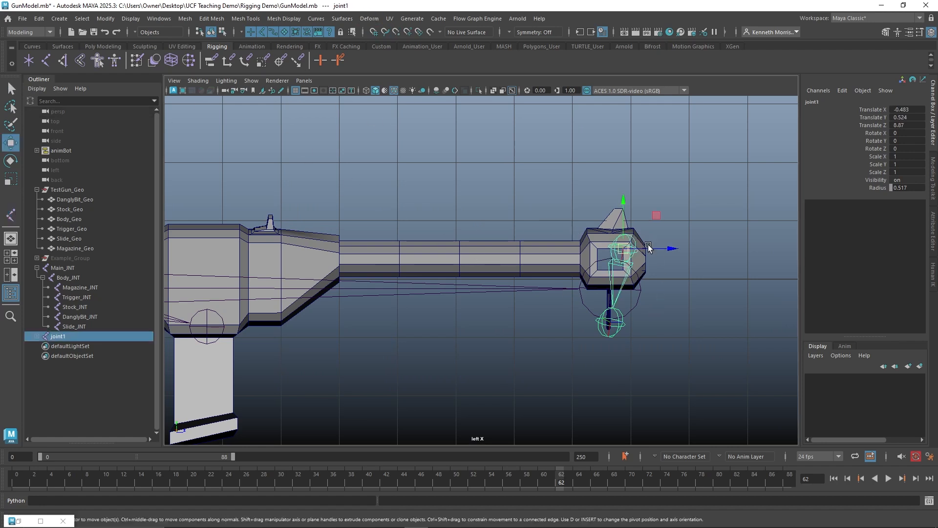
{"action": "left_click_drag", "start_coordinate": [620, 248], "coordinate": [608, 279]}
Step: Move DanglyBit_JNT up to the centre of the muzzle block's opening, to Translate X 9.789 and Translate Z -2.557
{"action": "left_click", "coordinate": [635, 310]}
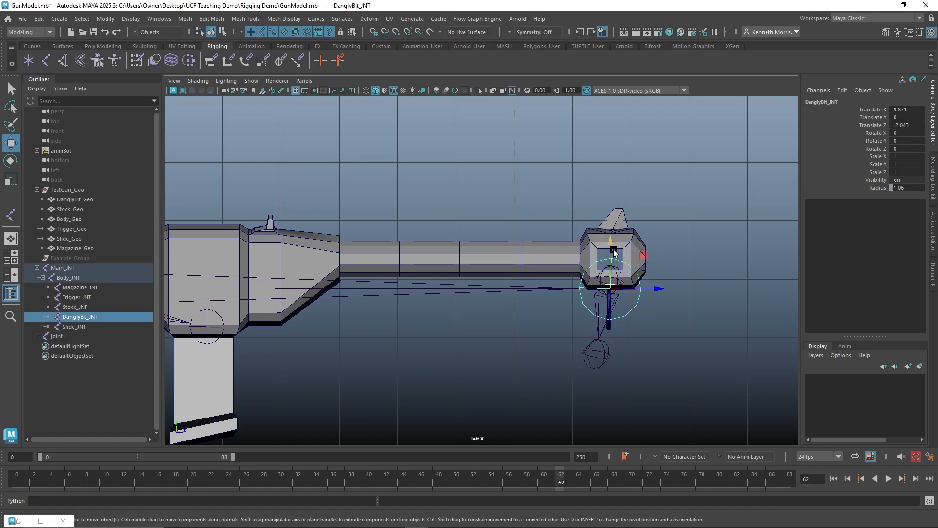
{"action": "left_click_drag", "start_coordinate": [612, 244], "coordinate": [615, 216]}
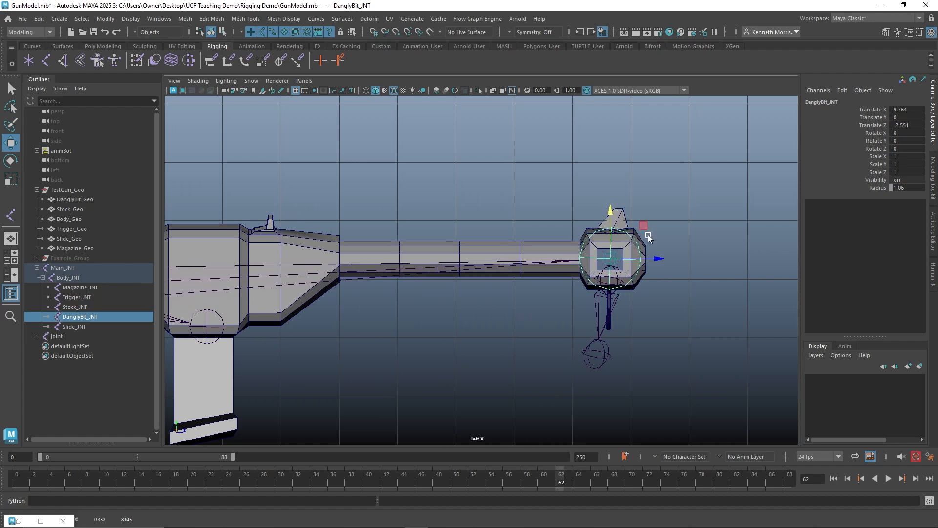
{"action": "left_click_drag", "start_coordinate": [654, 260], "coordinate": [659, 257]}
{"action": "scroll", "coordinate": [722, 254], "scroll_direction": "up", "scroll_amount": 4}
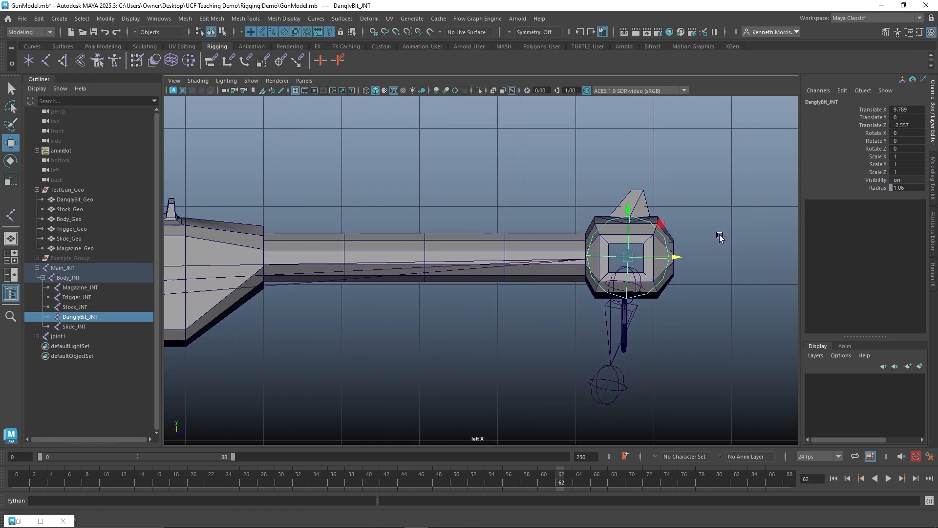
Step: Rename the joint at the centre of the muzzle block's opening from DanglyBit_JNT to Muzzle_JNT
{"action": "middle_click_drag", "start_coordinate": [720, 238], "coordinate": [693, 241], "text": "alt"}
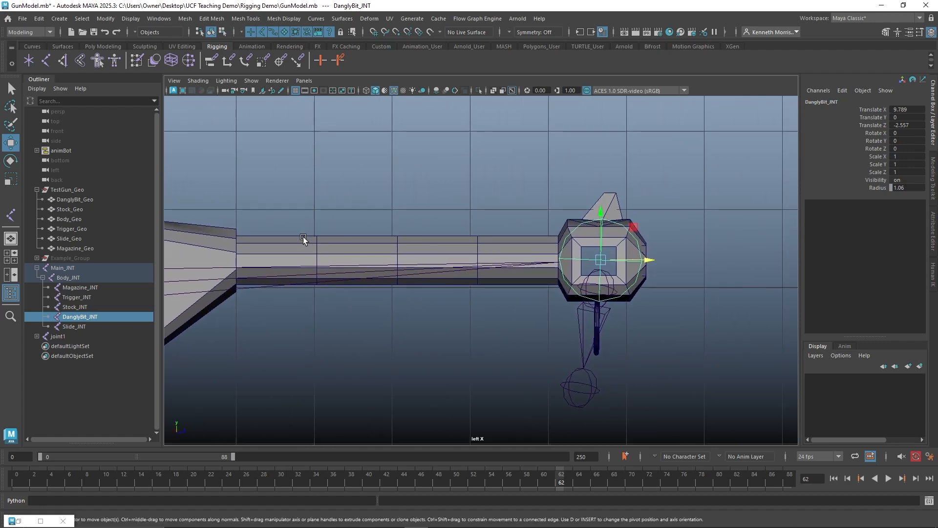
{"action": "double_click", "coordinate": [96, 318]}
{"action": "type", "text": "Muzzle_JNT"}
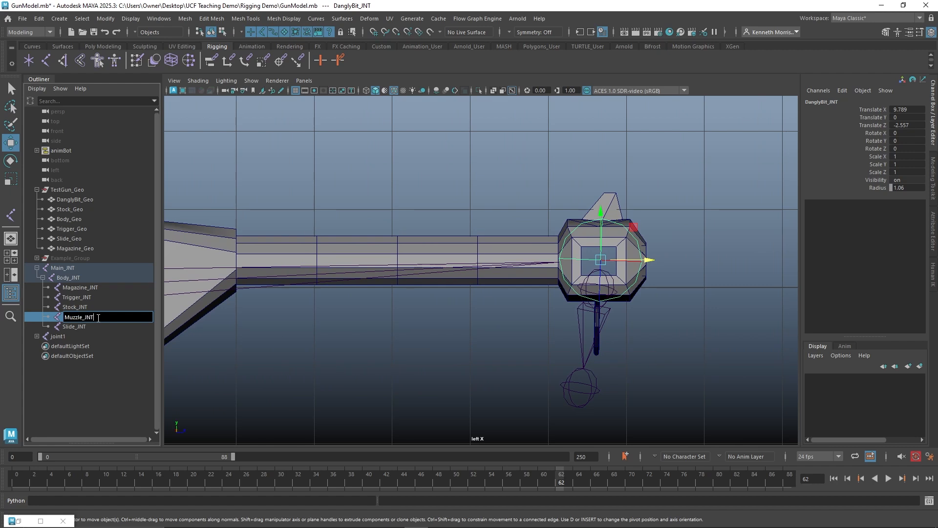
{"action": "key", "text": "Return"}
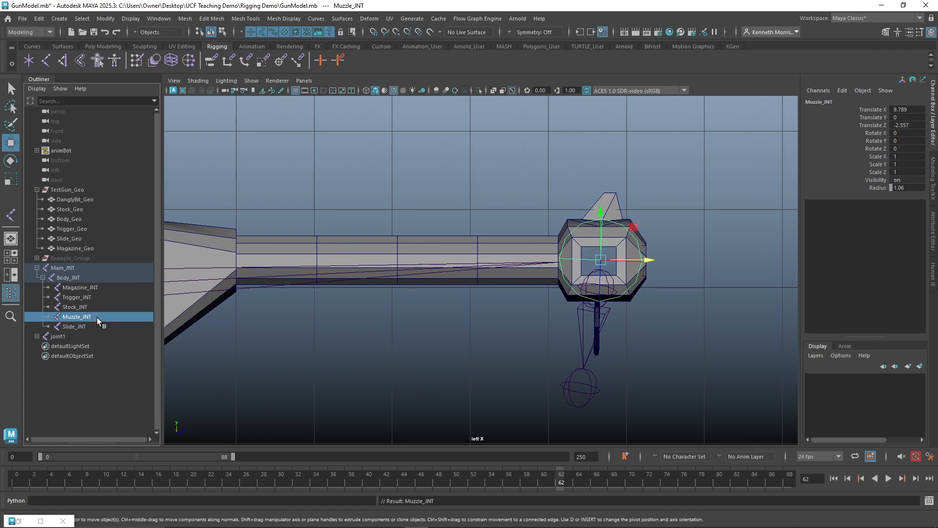
Step: Expand the new two-joint chain in the hierarchy and rename its root joint1 as DanglyBit_JNT
{"action": "left_click", "coordinate": [37, 336]}
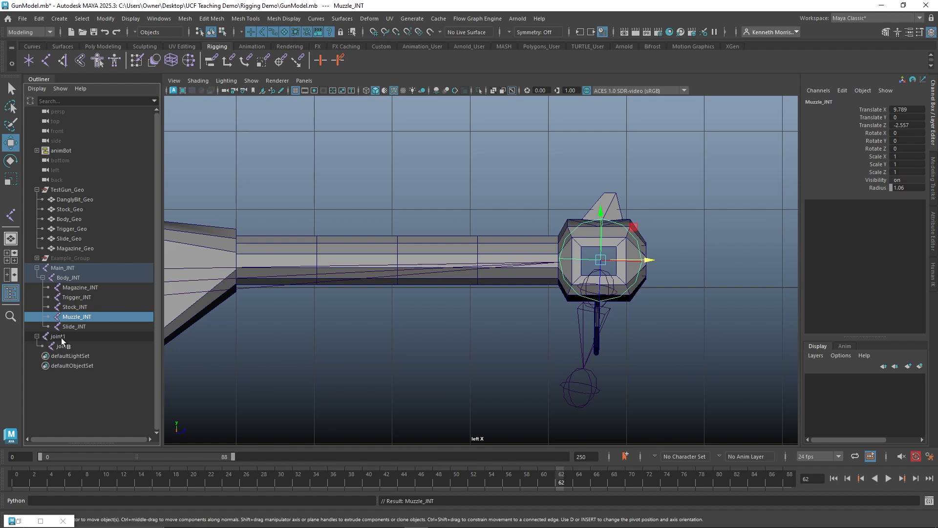
{"action": "left_click", "coordinate": [63, 338]}
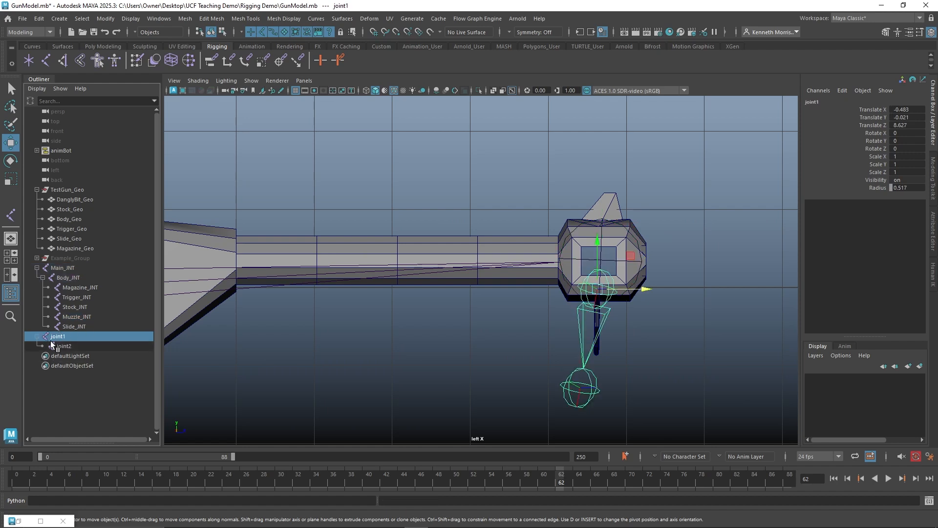
{"action": "double_click", "coordinate": [61, 337]}
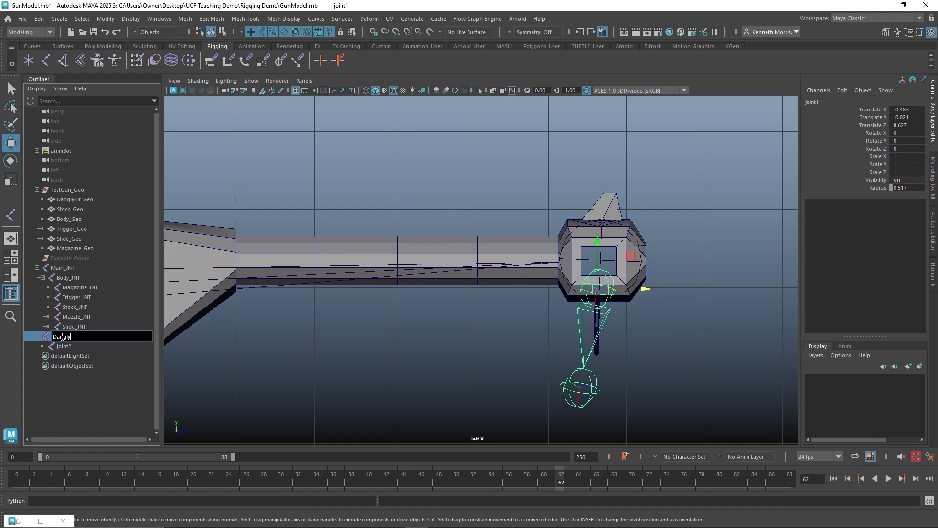
{"action": "type", "text": "DanglyBit_INT"}
{"action": "key", "text": "Return"}
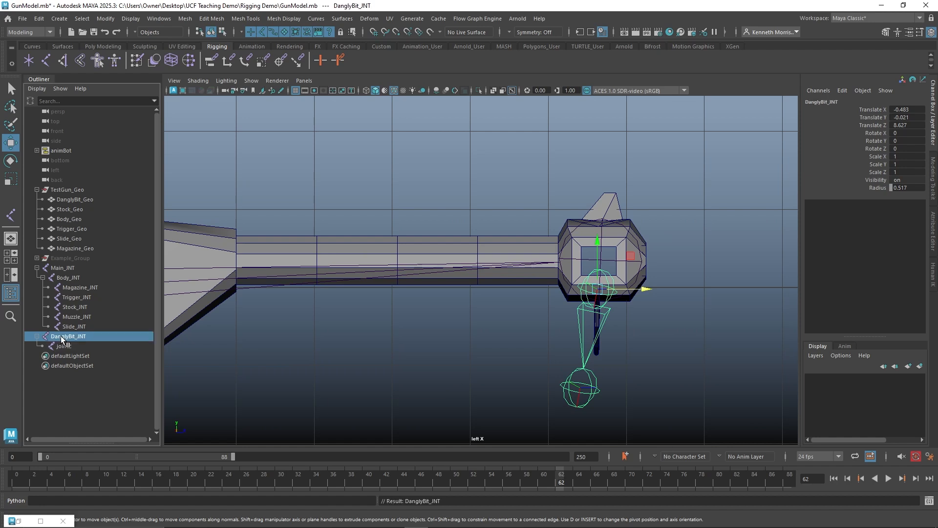
Step: Rename joint2 as DanglyBit_end_JNT and parent the DanglyBit_JNT chain under Muzzle_JNT
{"action": "double_click", "coordinate": [79, 345]}
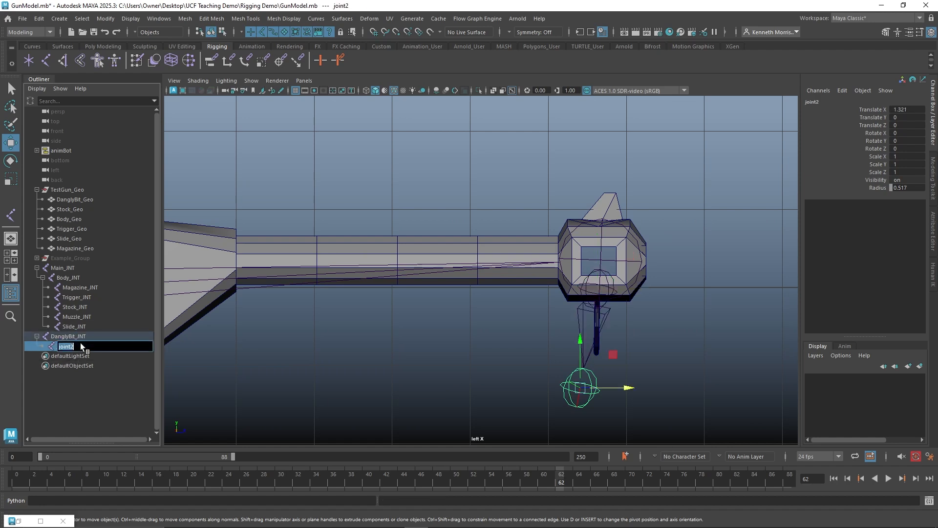
{"action": "type", "text": "DanglyBit_end_INT"}
{"action": "key", "text": "Return"}
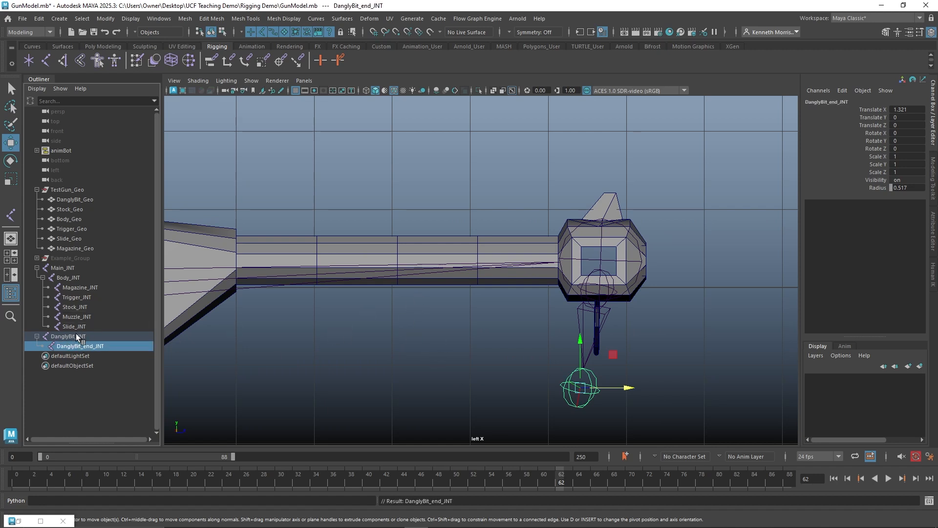
{"action": "left_click_drag", "start_coordinate": [62, 335], "coordinate": [81, 317]}
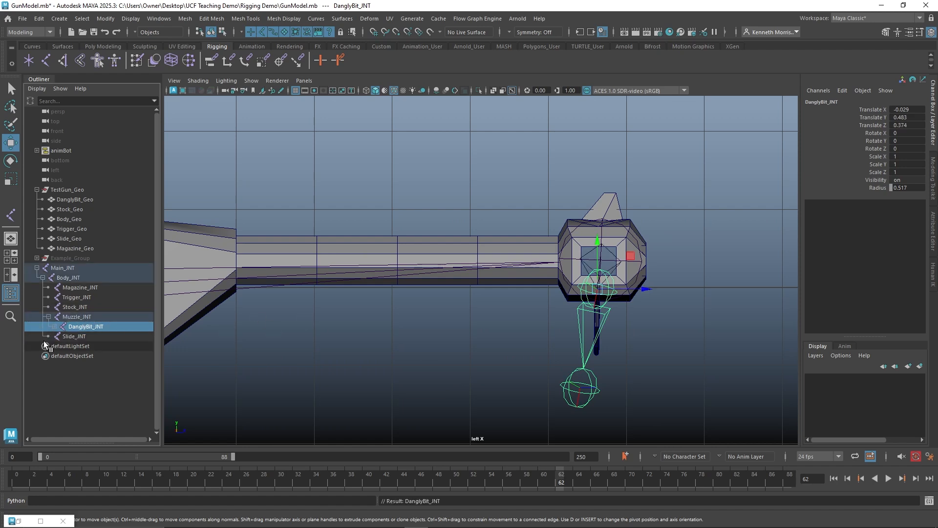
{"action": "left_click", "coordinate": [53, 327]}
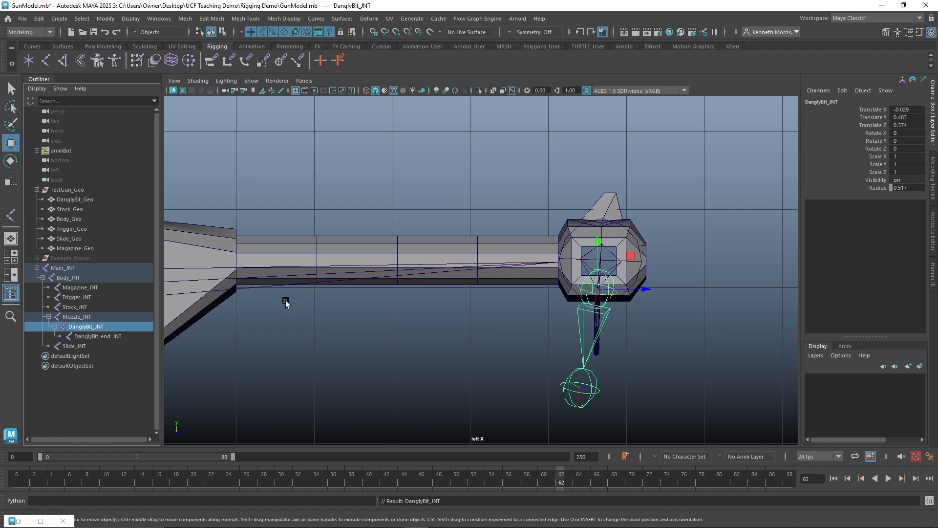
Step: Move DanglyBit_JNT down to the muzzle block's lower edge, to Translate X -0.002 and Translate Z 0.527
{"action": "right_click_drag", "start_coordinate": [544, 351], "coordinate": [745, 313], "text": "alt"}
{"action": "middle_click_drag", "start_coordinate": [745, 313], "coordinate": [602, 319], "text": "alt"}
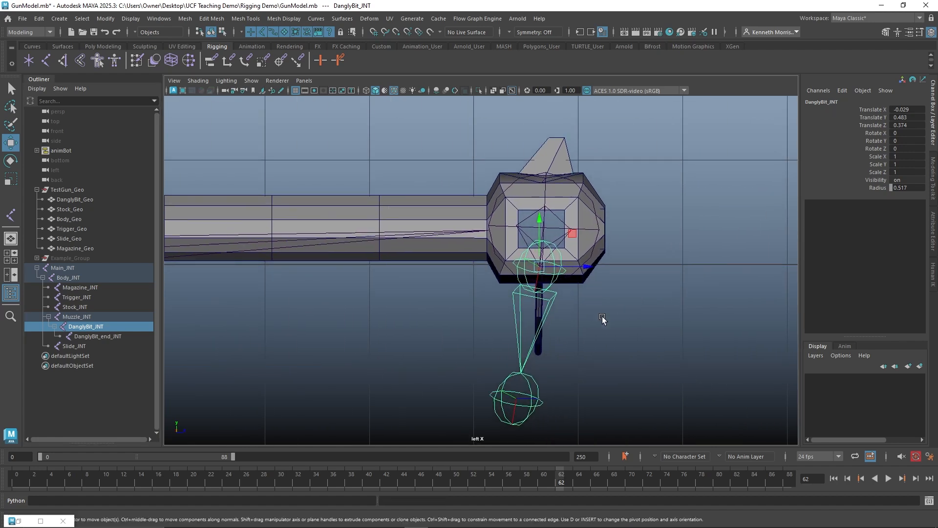
{"action": "left_click_drag", "start_coordinate": [572, 233], "coordinate": [576, 256]}
{"action": "key", "text": "space"}
{"action": "mouse_move", "coordinate": [685, 239]}
{"action": "left_mouse_down"}
{"action": "mouse_move", "coordinate": [687, 225]}
{"action": "mouse_move", "coordinate": [744, 243]}
{"action": "mouse_move", "coordinate": [664, 236]}
{"action": "mouse_move", "coordinate": [684, 252]}
{"action": "mouse_move", "coordinate": [686, 242]}
{"action": "left_mouse_up"}
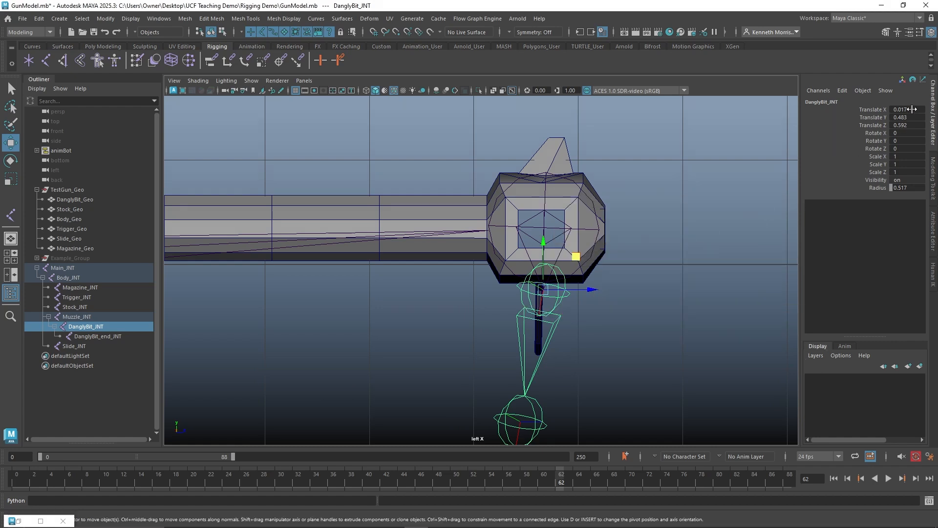
{"action": "double_click", "coordinate": [912, 109]}
{"action": "key", "text": "Return"}
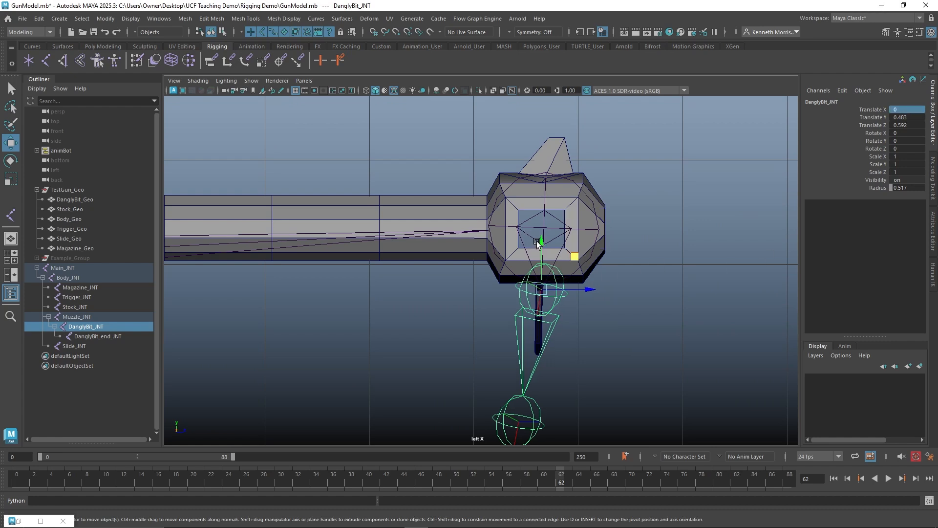
{"action": "left_click_drag", "start_coordinate": [540, 244], "coordinate": [546, 282]}
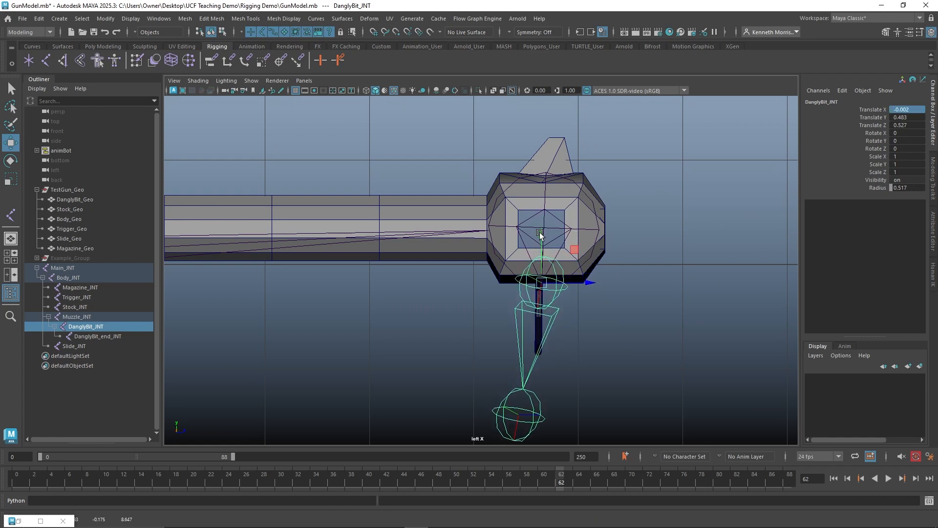
Step: Zero DanglyBit_end_JNT's Translate X, and move the joint straight down to the lower end of the dangling piece
{"action": "left_click", "coordinate": [541, 408]}
{"action": "left_click_drag", "start_coordinate": [497, 398], "coordinate": [532, 405]}
{"action": "left_click", "coordinate": [921, 110]}
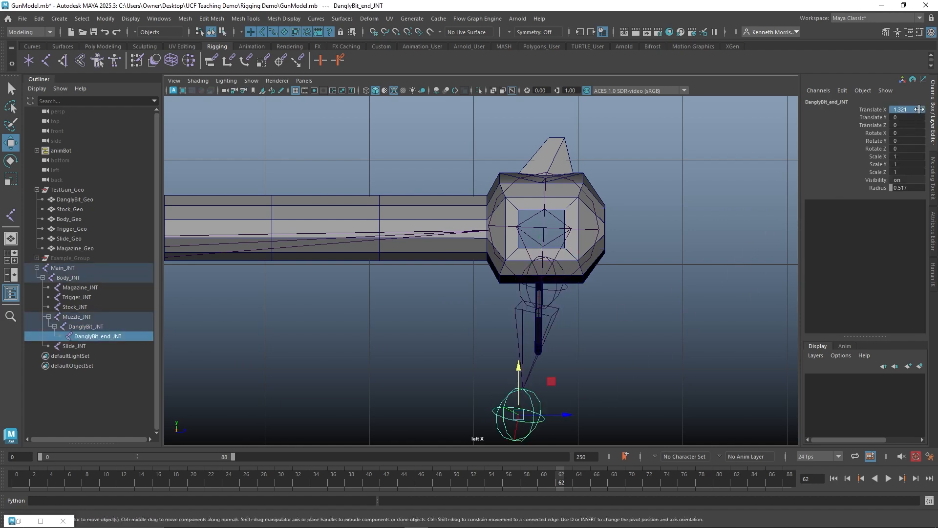
{"action": "key", "text": "Return"}
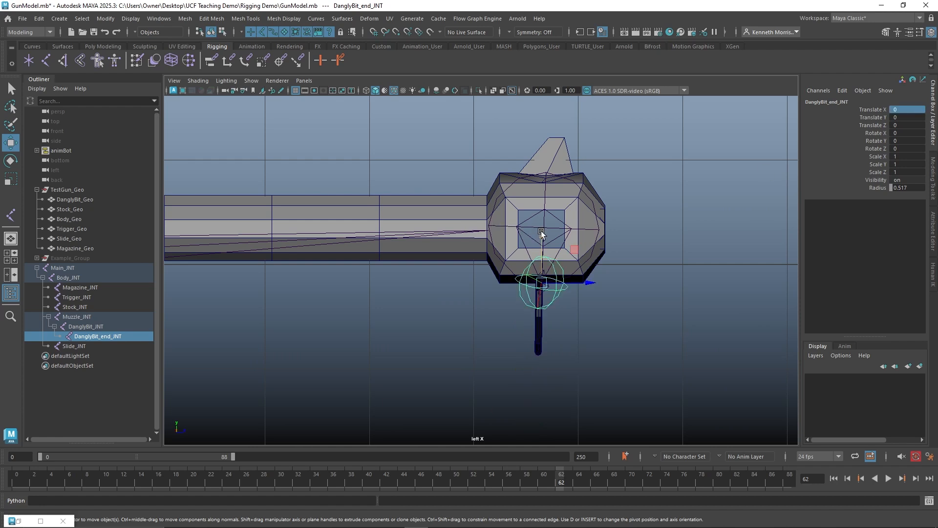
{"action": "left_click_drag", "start_coordinate": [542, 234], "coordinate": [542, 301]}
{"action": "left_click", "coordinate": [605, 295]}
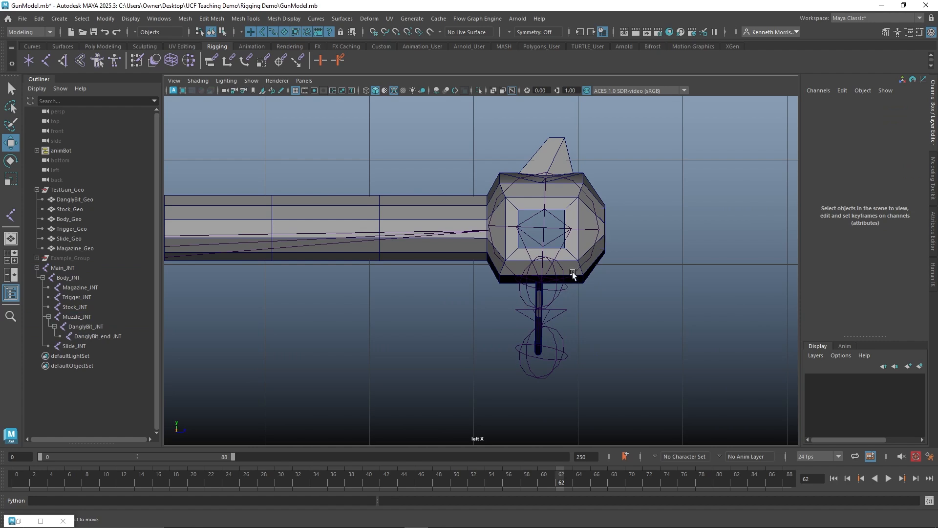
Step: Examine how Muzzle_JNT and DanglyBit_JNT line up with the muzzle block and the dangling piece
{"action": "scroll", "coordinate": [445, 268], "scroll_direction": "down", "scroll_amount": 5}
{"action": "scroll", "coordinate": [534, 266], "scroll_direction": "up", "scroll_amount": 3}
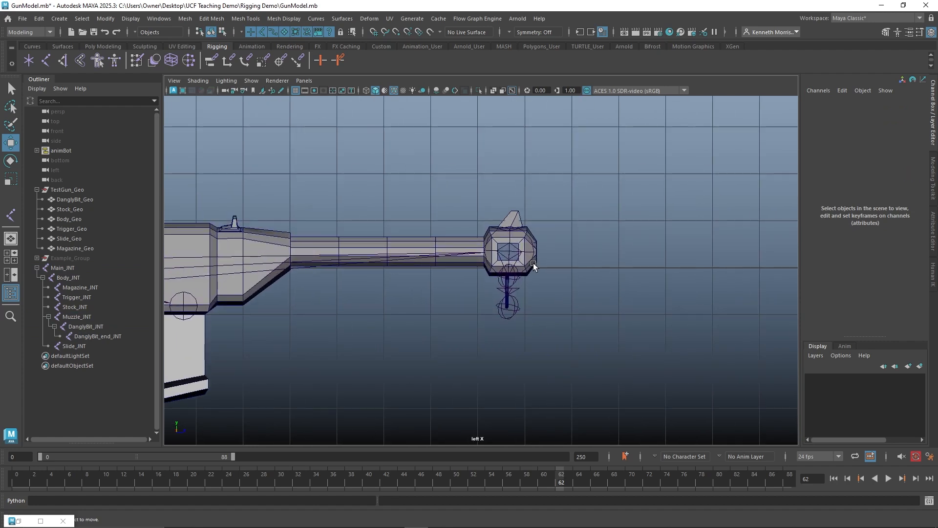
{"action": "scroll", "coordinate": [540, 279], "scroll_direction": "up", "scroll_amount": 2}
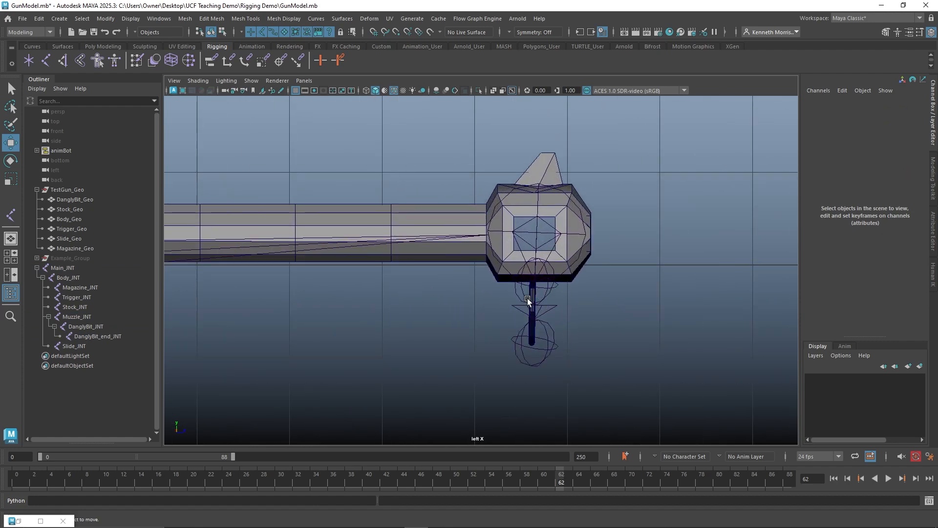
{"action": "left_click", "coordinate": [529, 294]}
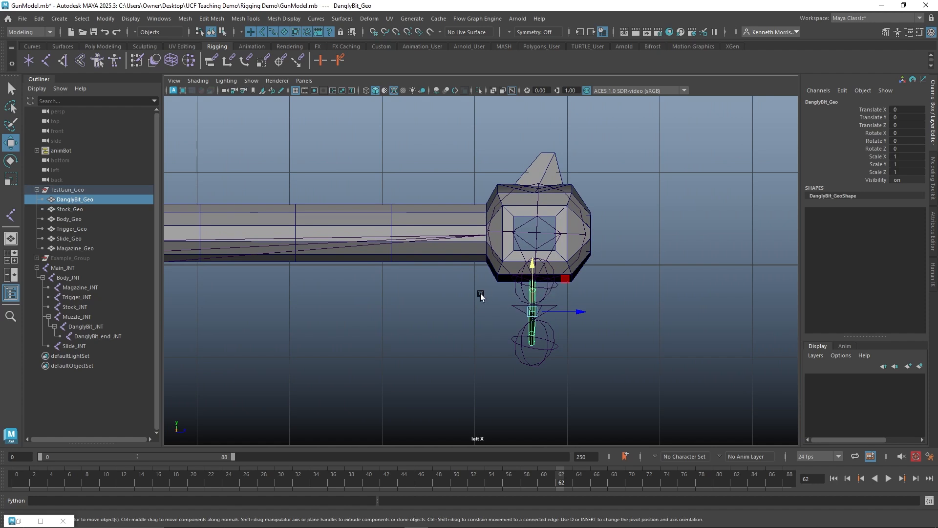
{"action": "left_click", "coordinate": [616, 292]}
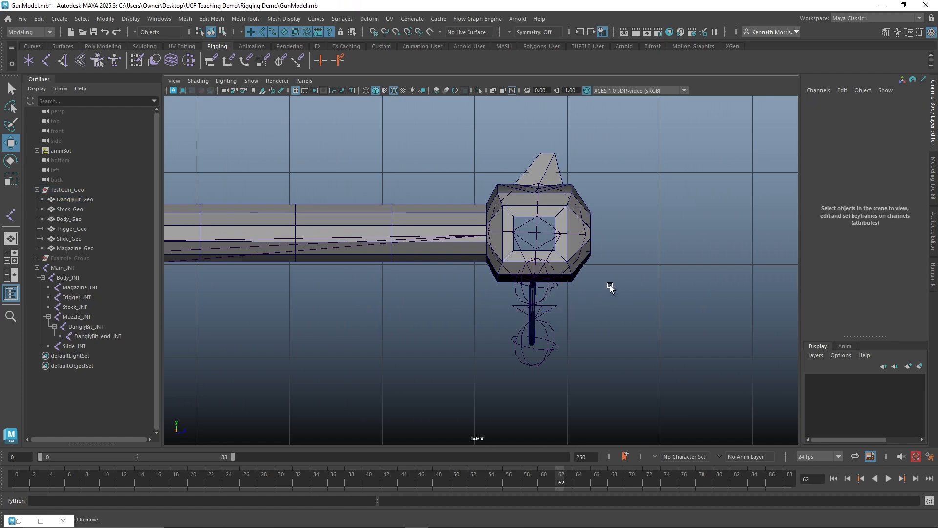
{"action": "left_click", "coordinate": [582, 229]}
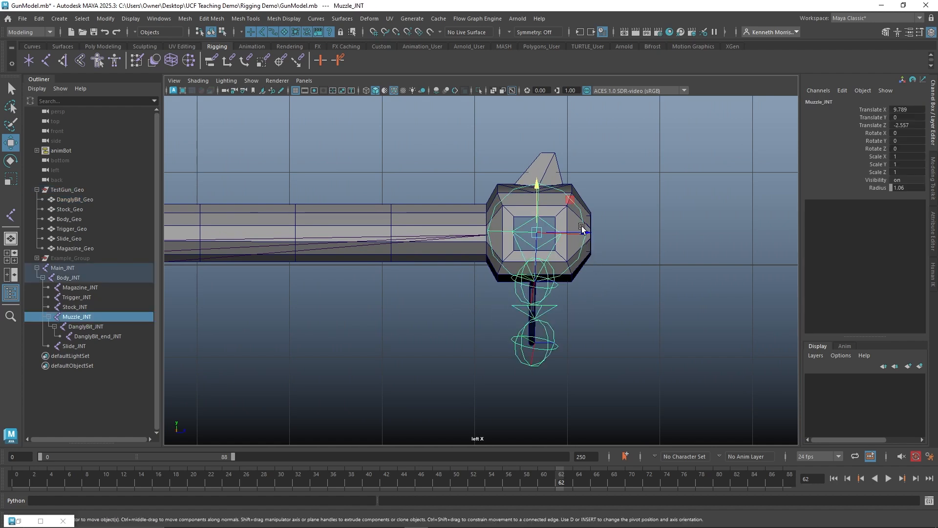
{"action": "left_click", "coordinate": [550, 293]}
{"action": "left_click", "coordinate": [548, 292]}
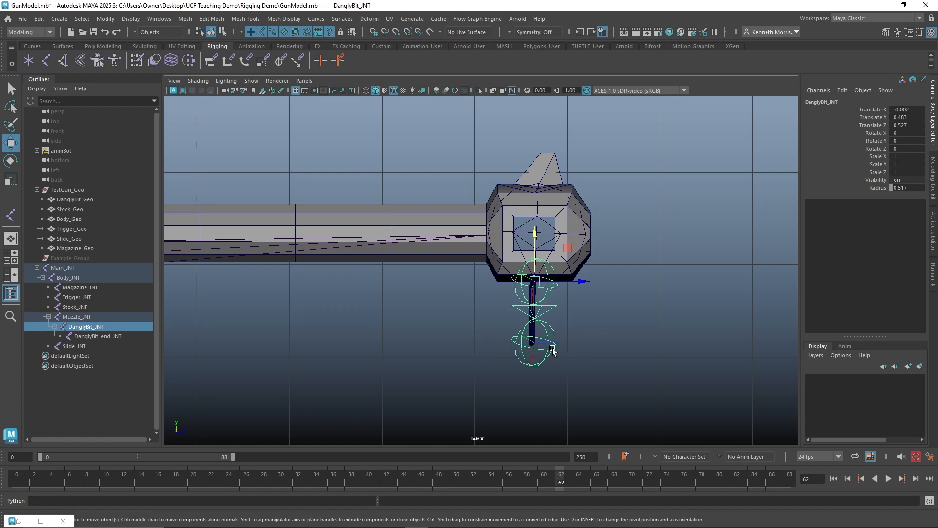
Step: Examine the joint placement along the whole gun in the left view, including Trigger_JNT at the trigger's pivot
{"action": "scroll", "coordinate": [419, 324], "scroll_direction": "down", "scroll_amount": 7}
{"action": "left_click", "coordinate": [434, 324]}
{"action": "scroll", "coordinate": [417, 317], "scroll_direction": "up", "scroll_amount": 1}
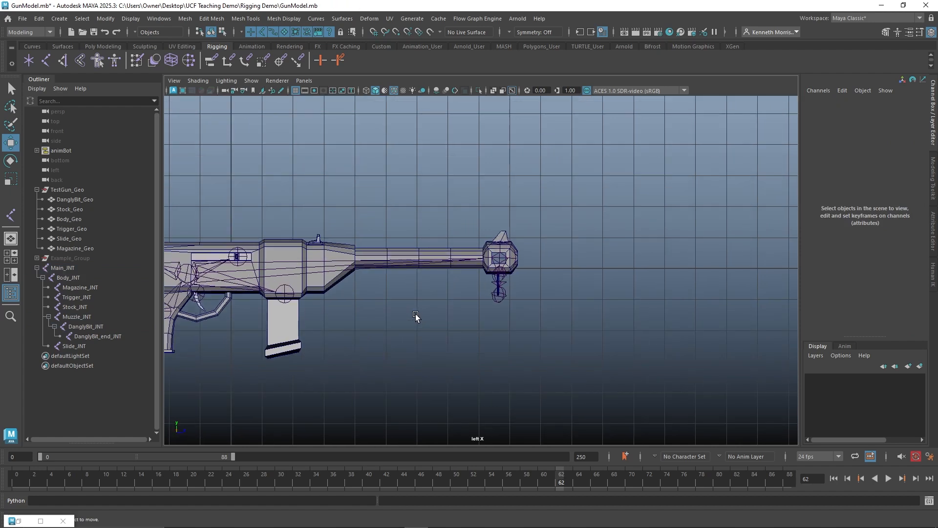
{"action": "middle_click_drag", "start_coordinate": [416, 316], "coordinate": [638, 308], "text": "alt"}
{"action": "right_click_drag", "start_coordinate": [589, 306], "coordinate": [609, 308], "text": "alt"}
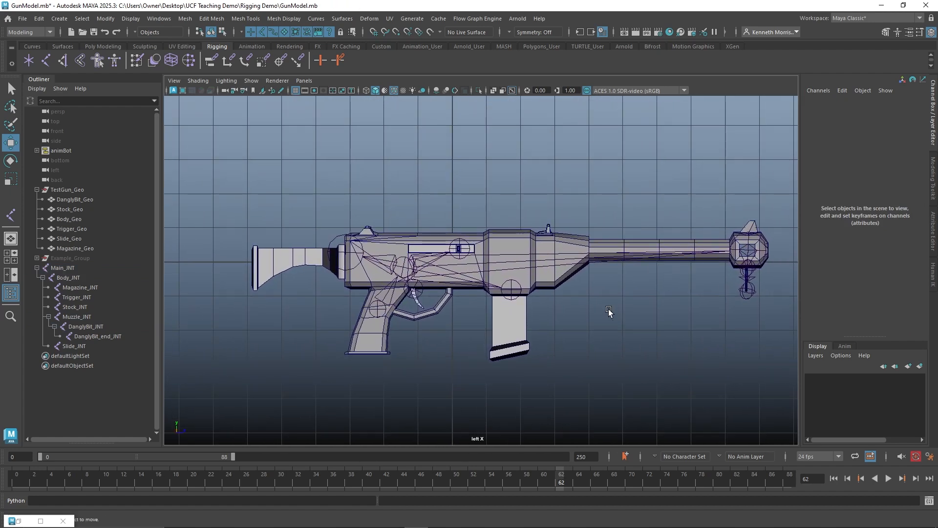
{"action": "scroll", "coordinate": [528, 311], "scroll_direction": "up", "scroll_amount": 4}
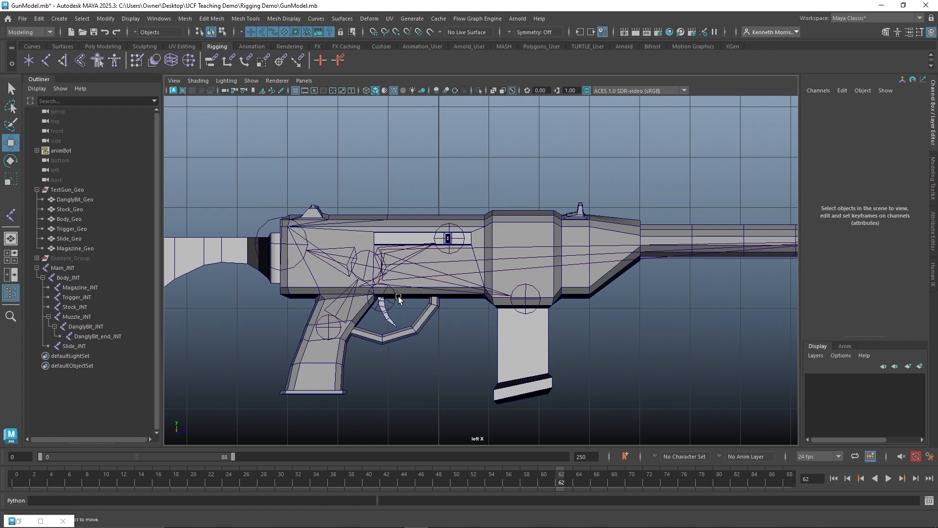
{"action": "left_click", "coordinate": [392, 303]}
{"action": "scroll", "coordinate": [391, 304], "scroll_direction": "up", "scroll_amount": 5}
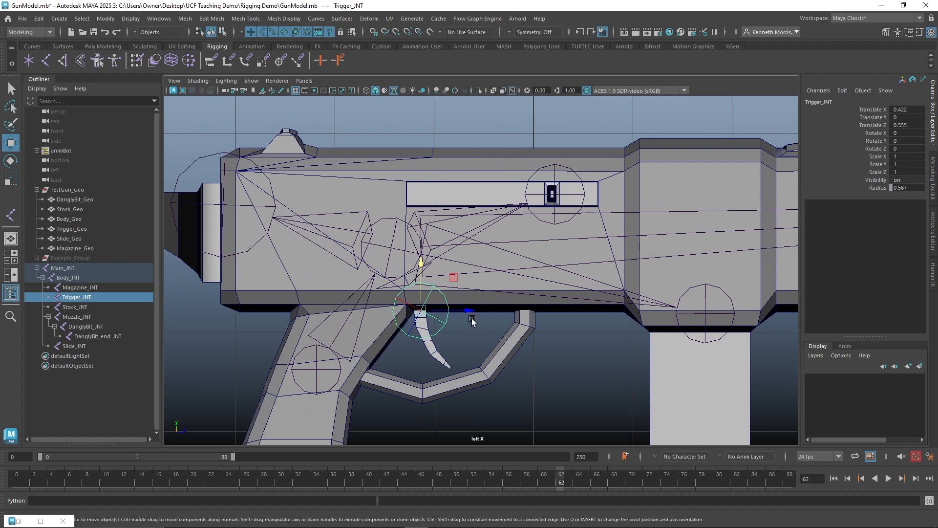
{"action": "scroll", "coordinate": [471, 318], "scroll_direction": "down", "scroll_amount": 7}
{"action": "scroll", "coordinate": [471, 318], "scroll_direction": "up", "scroll_amount": 2}
{"action": "left_click", "coordinate": [512, 330]}
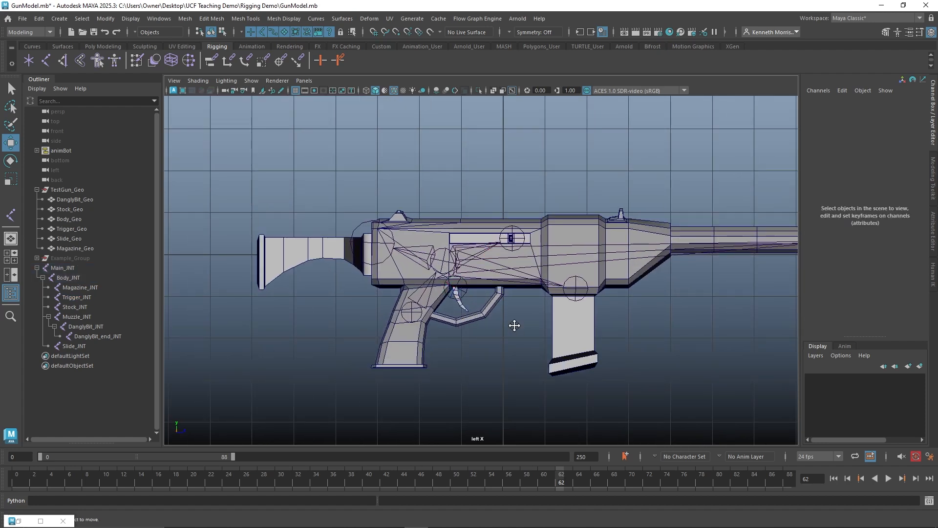
{"action": "middle_click_drag", "start_coordinate": [513, 324], "coordinate": [459, 331], "text": "alt"}
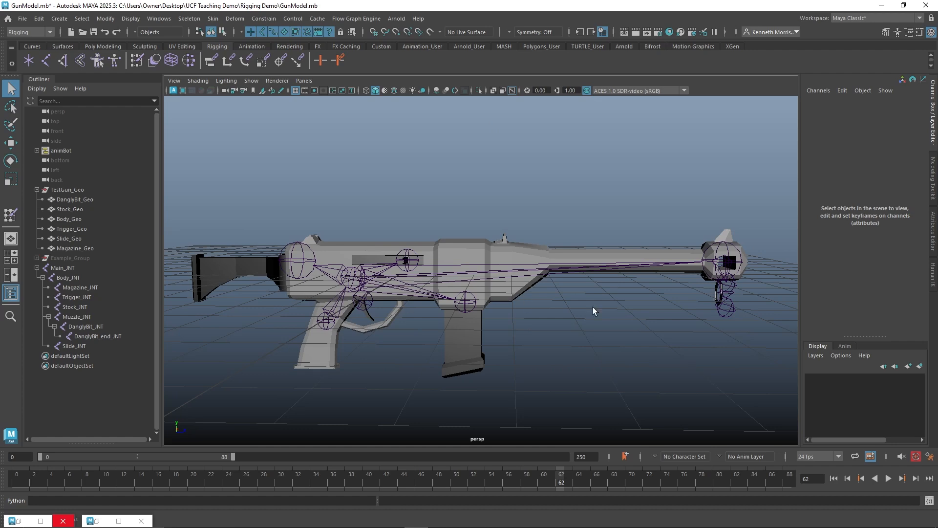
Step: In the perspective view from the front, move DanglyBit_JNT sideways onto the gun's centreline, to Translate Y -0.013
{"action": "left_click_drag", "start_coordinate": [692, 303], "coordinate": [571, 303], "text": "alt"}
{"action": "left_click", "coordinate": [575, 366]}
{"action": "left_click_drag", "start_coordinate": [576, 367], "coordinate": [473, 266], "text": "alt"}
{"action": "key", "text": "w"}
{"action": "left_click_drag", "start_coordinate": [599, 295], "coordinate": [643, 295]}
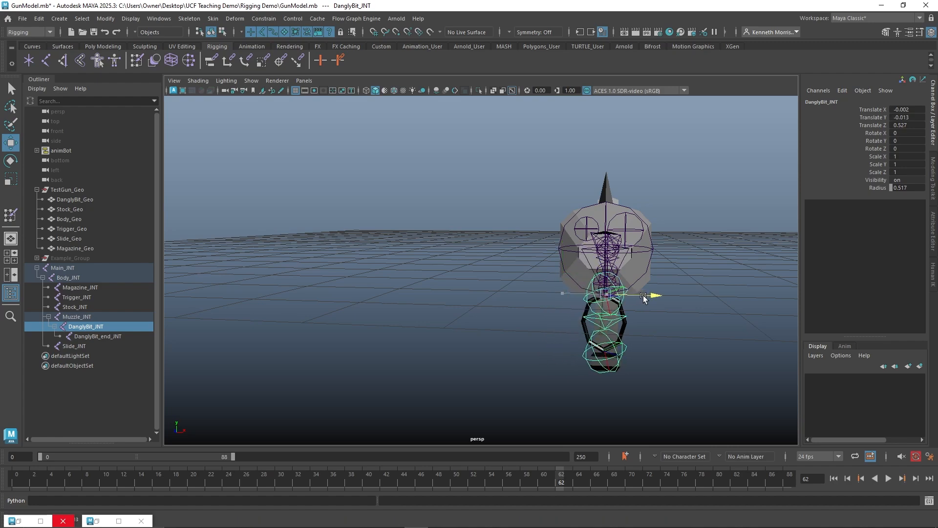
{"action": "left_click", "coordinate": [403, 286]}
Step: Enter a new Translate X value for DanglyBit_JNT beneath the muzzle block and deselect the joint
{"action": "left_click_drag", "start_coordinate": [412, 280], "coordinate": [535, 289], "text": "alt"}
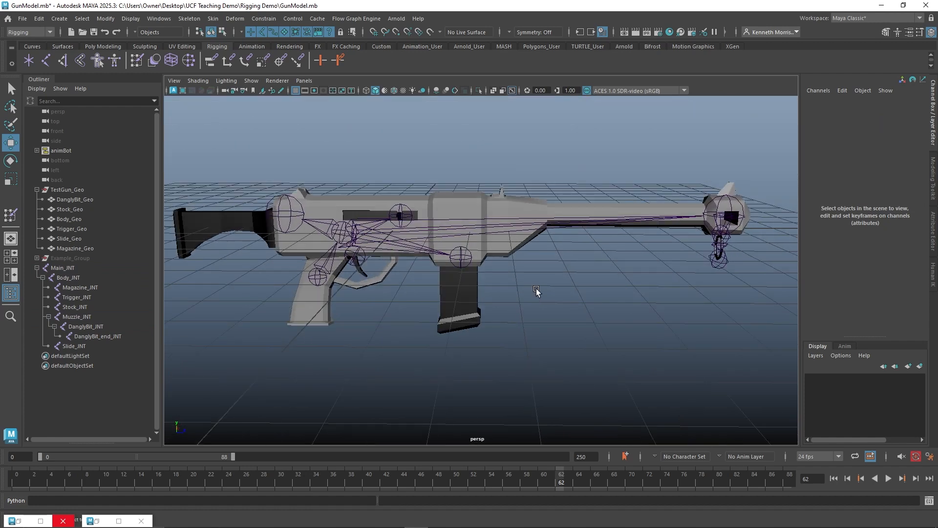
{"action": "left_click", "coordinate": [719, 242]}
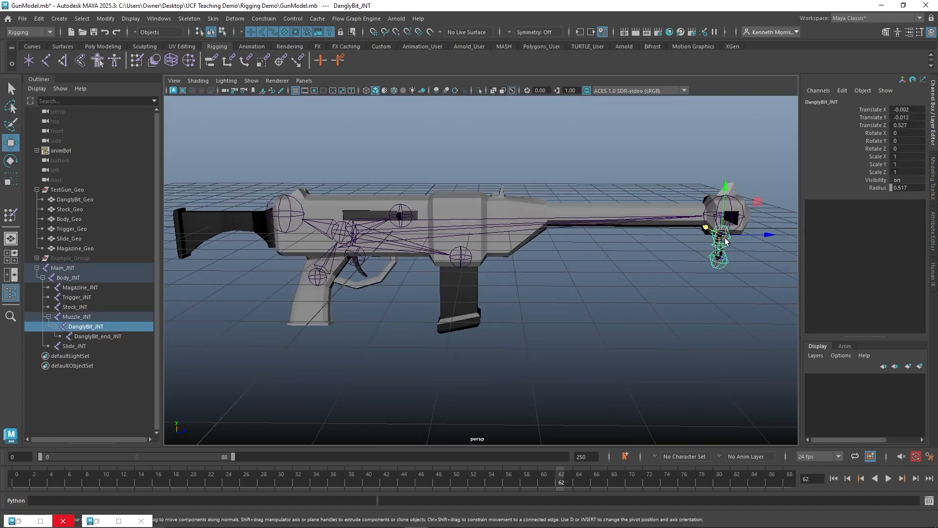
{"action": "double_click", "coordinate": [907, 110]}
{"action": "key", "text": "Return"}
{"action": "left_click", "coordinate": [573, 300]}
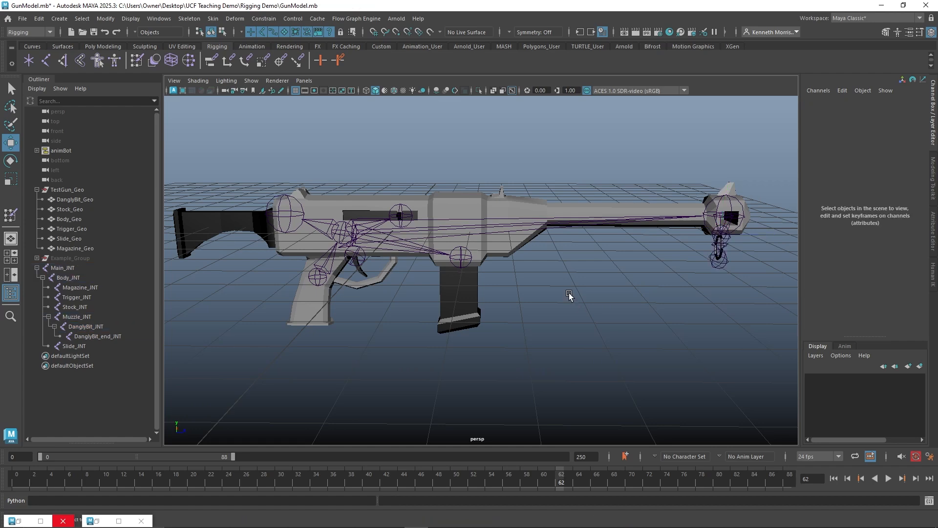
{"action": "middle_click_drag", "start_coordinate": [509, 241], "coordinate": [539, 267], "text": "alt"}
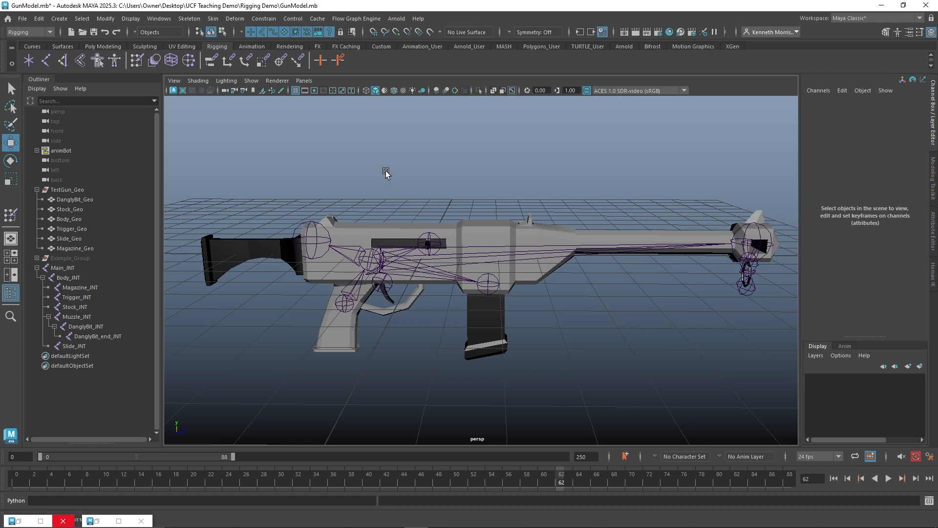
Step: Review the gun's geometry parts and the joints in the hierarchy, from DanglyBit_end_JNT up to Main_JNT, and clear the selection
{"action": "left_click", "coordinate": [87, 199]}
{"action": "left_click", "coordinate": [81, 218]}
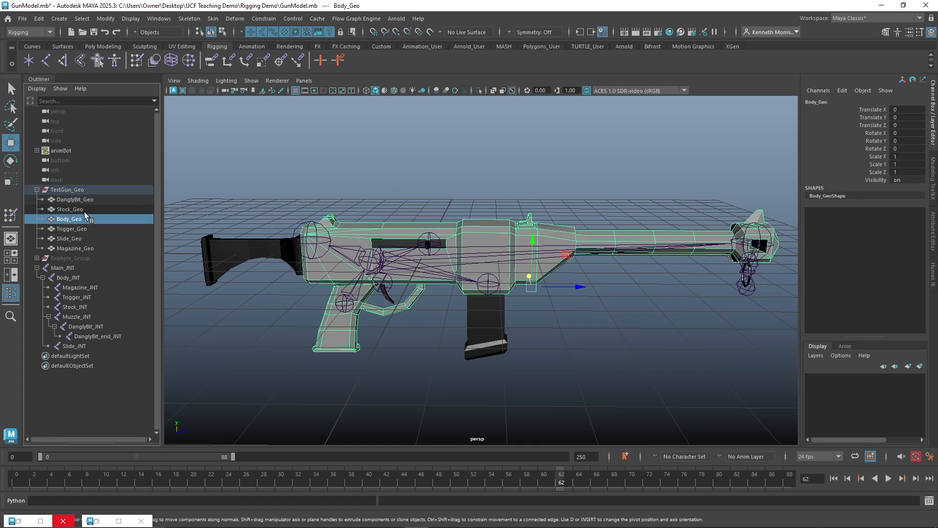
{"action": "left_click", "coordinate": [84, 210]}
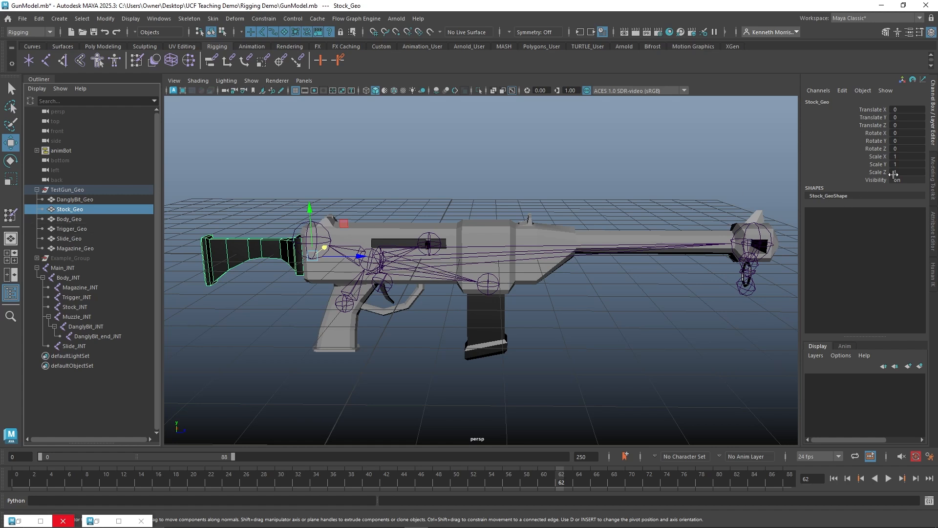
{"action": "left_click", "coordinate": [80, 275]}
{"action": "left_click", "coordinate": [89, 343]}
{"action": "left_click", "coordinate": [90, 336]}
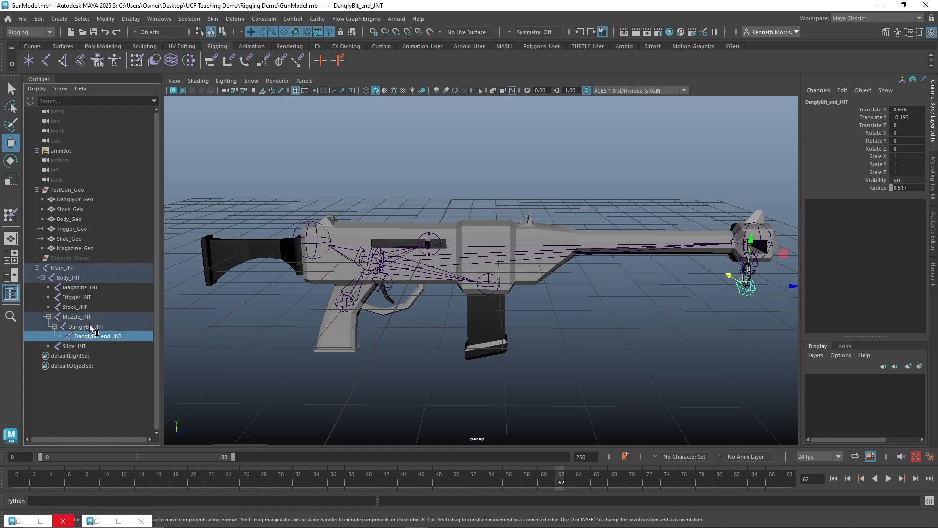
{"action": "left_click", "coordinate": [89, 327]}
{"action": "left_click", "coordinate": [89, 317]}
{"action": "left_click", "coordinate": [88, 308]}
{"action": "left_click", "coordinate": [86, 295]}
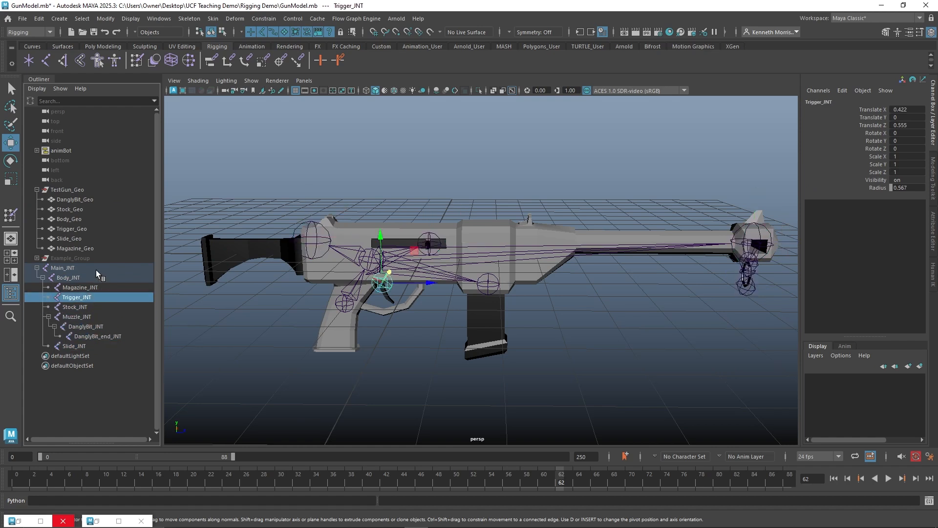
{"action": "left_click", "coordinate": [89, 271]}
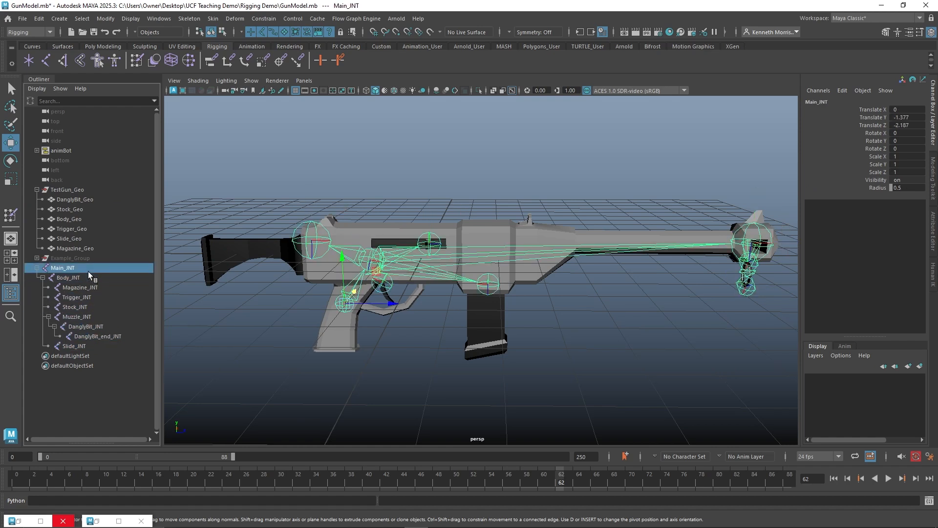
{"action": "left_click", "coordinate": [332, 173]}
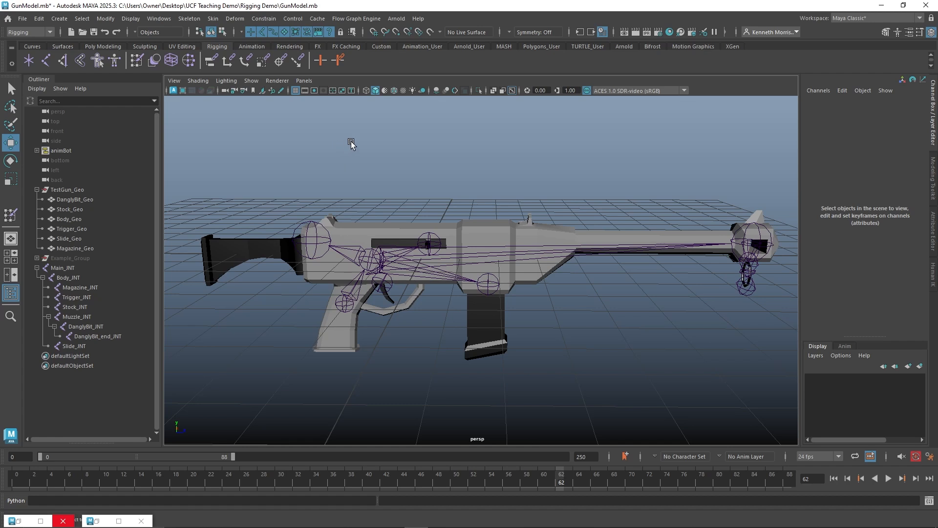
Step: Bind all six gun geometry parts, DanglyBit_Geo through Magazine_Geo, to the full joint hierarchy from Main_JNT to Slide_JNT with Bind Skin
{"action": "left_click_drag", "start_coordinate": [350, 143], "coordinate": [279, 165], "text": "alt"}
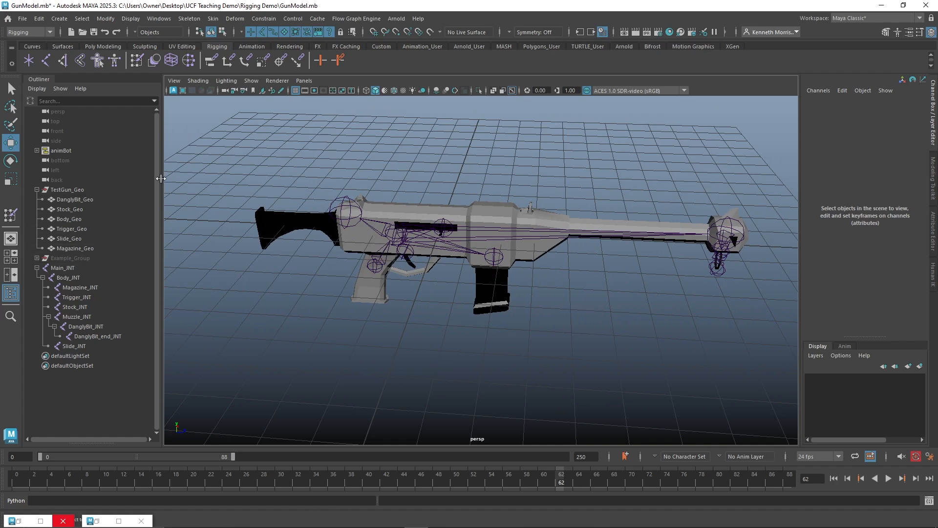
{"action": "left_click", "coordinate": [95, 198]}
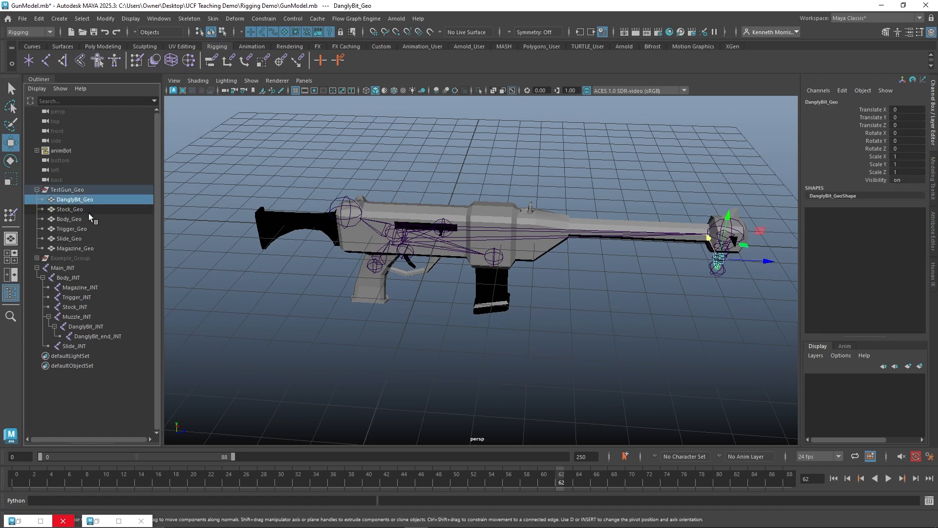
{"action": "left_click", "coordinate": [71, 248], "text": "shift"}
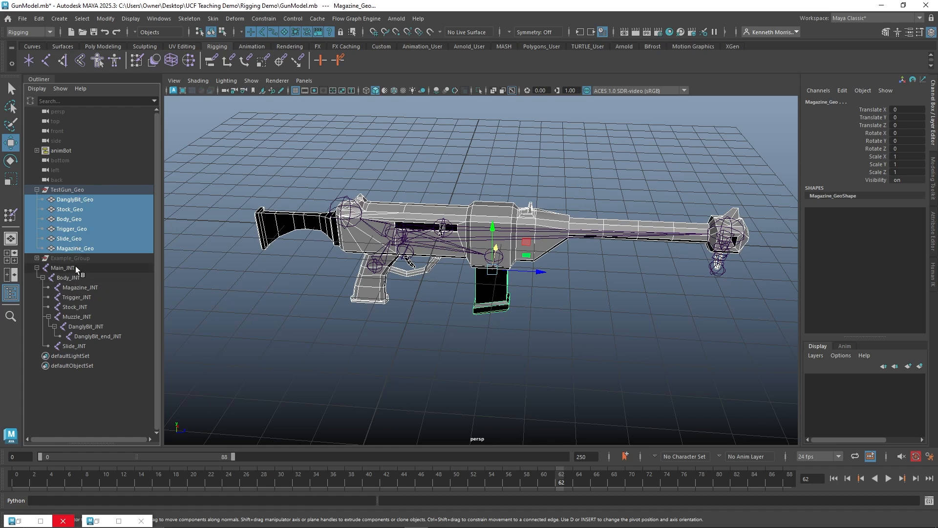
{"action": "left_click", "coordinate": [63, 268], "text": "ctrl"}
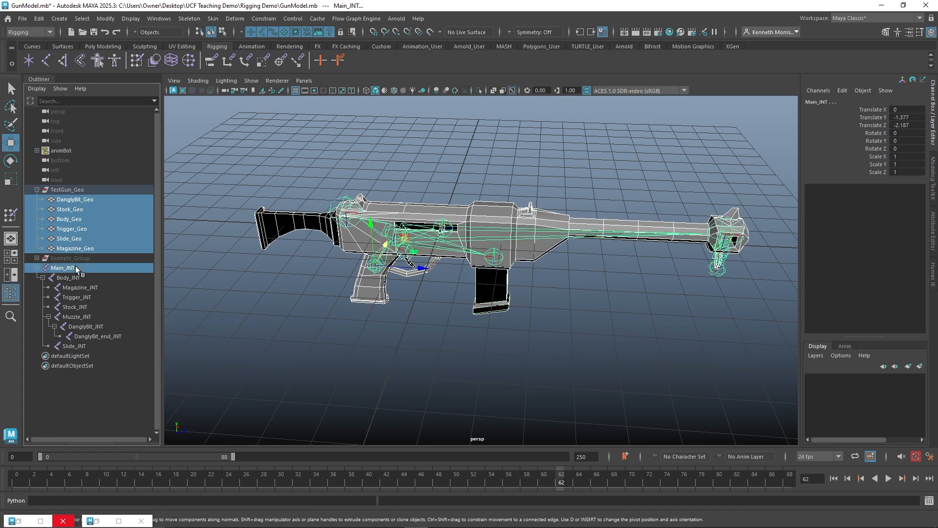
{"action": "left_click", "coordinate": [78, 346], "text": "shift"}
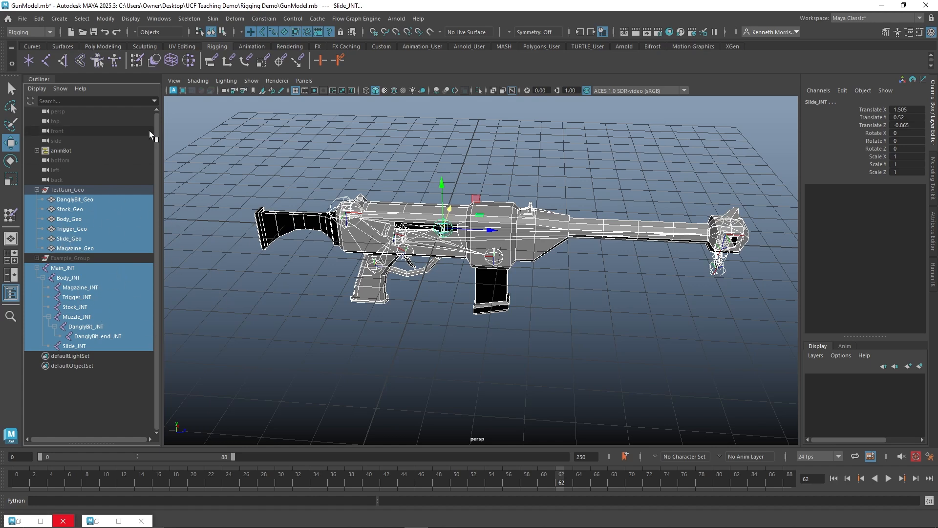
{"action": "left_click", "coordinate": [80, 61]}
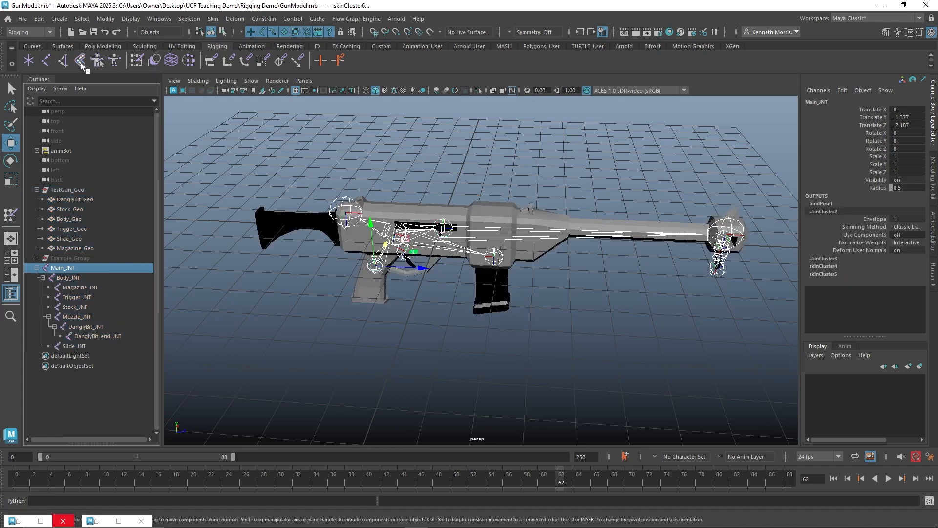
{"action": "left_click", "coordinate": [333, 144]}
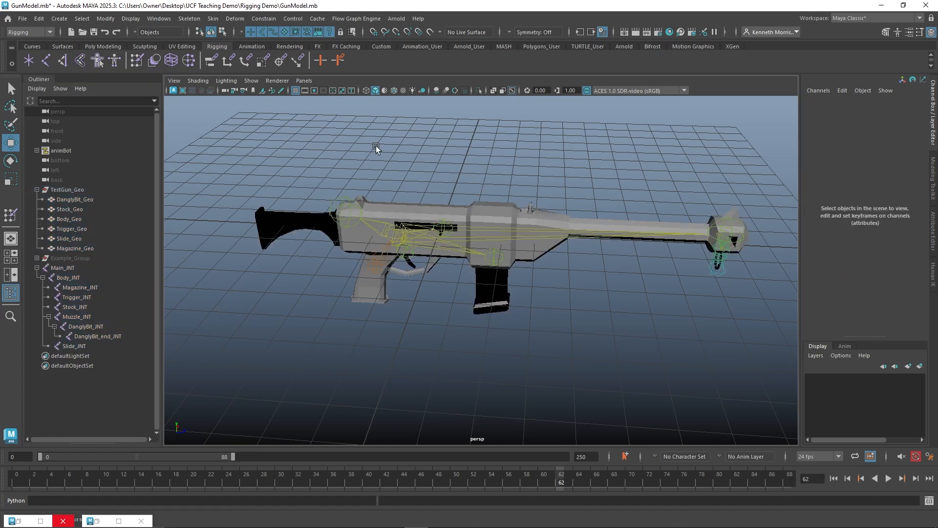
Step: Test the skin binding by moving Magazine_JNT straight down well below the gun, and undo the move
{"action": "mouse_move", "coordinate": [373, 146]}
{"action": "left_mouse_down", "text": "alt"}
{"action": "mouse_move", "coordinate": [377, 125]}
{"action": "mouse_move", "coordinate": [391, 132]}
{"action": "mouse_move", "coordinate": [375, 133]}
{"action": "mouse_move", "coordinate": [463, 135]}
{"action": "mouse_move", "coordinate": [389, 180]}
{"action": "mouse_move", "coordinate": [386, 149]}
{"action": "mouse_move", "coordinate": [375, 145]}
{"action": "left_mouse_up", "text": "alt"}
{"action": "right_click_drag", "start_coordinate": [375, 145], "coordinate": [428, 185], "text": "alt"}
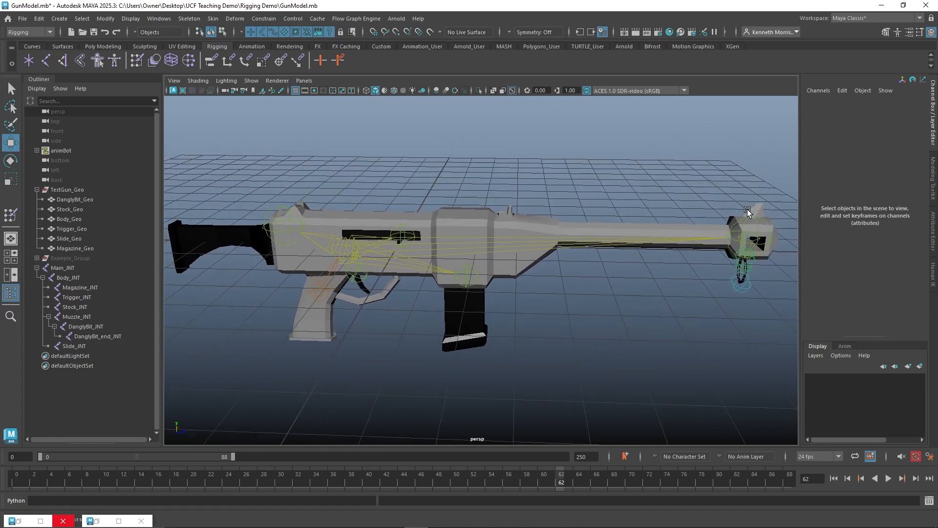
{"action": "scroll", "coordinate": [471, 155], "scroll_direction": "up", "scroll_amount": 8}
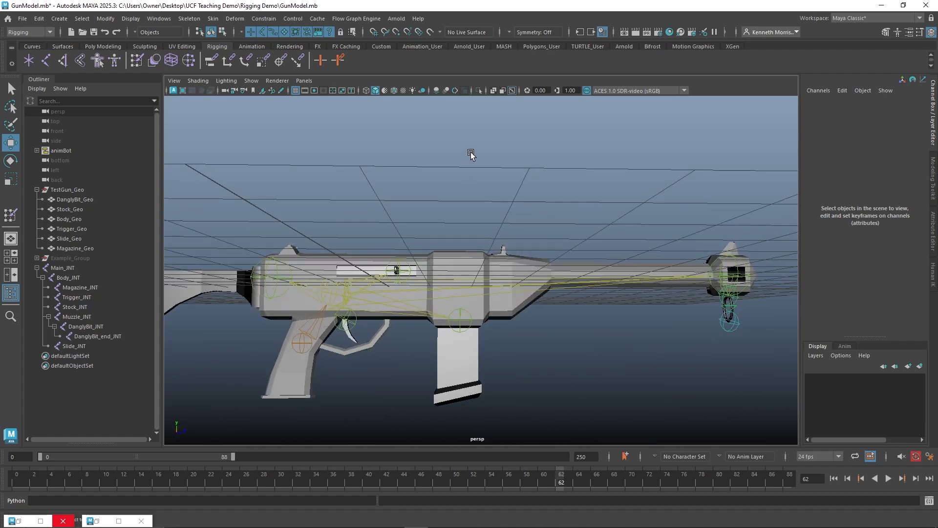
{"action": "left_click", "coordinate": [470, 322]}
{"action": "left_click", "coordinate": [469, 321]}
{"action": "key", "text": "f"}
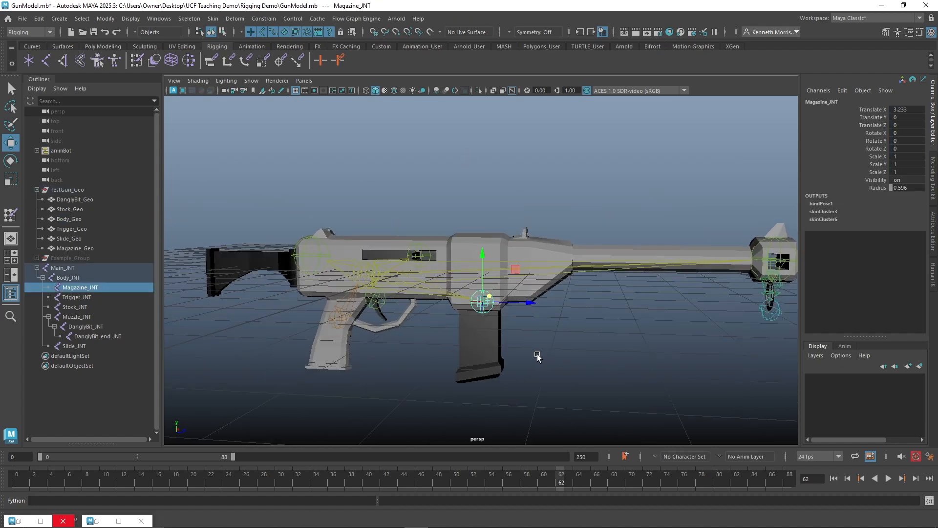
{"action": "left_click_drag", "start_coordinate": [482, 253], "coordinate": [450, 421]}
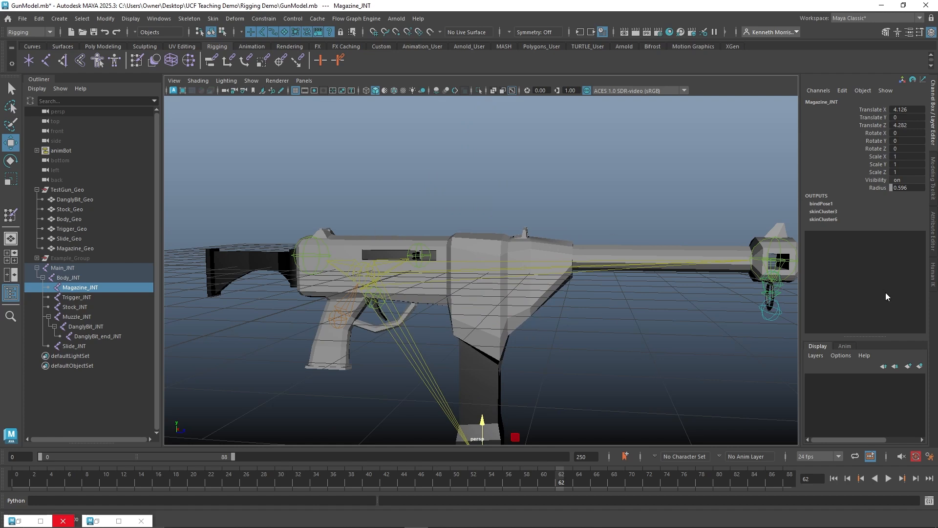
{"action": "scroll", "coordinate": [452, 397], "scroll_direction": "down", "scroll_amount": 2}
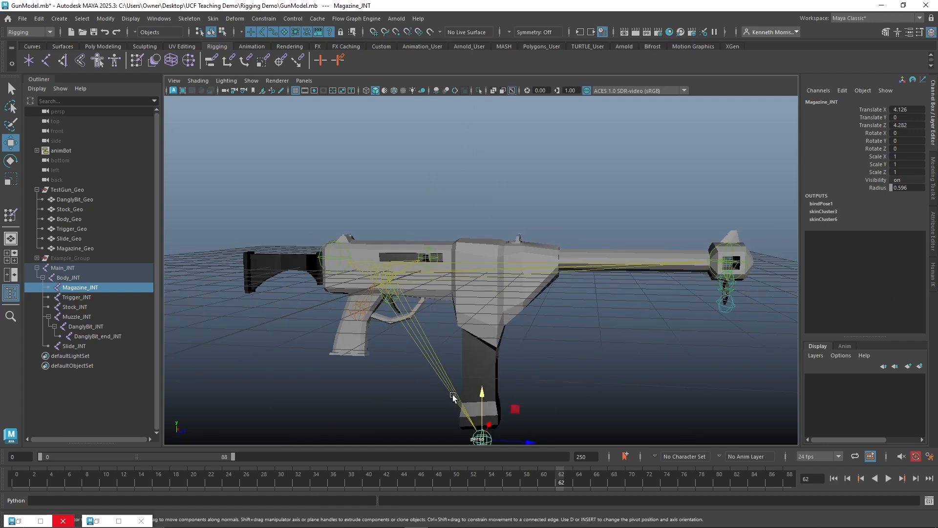
{"action": "scroll", "coordinate": [453, 391], "scroll_direction": "up", "scroll_amount": 2}
{"action": "key", "text": "ctrl+z"}
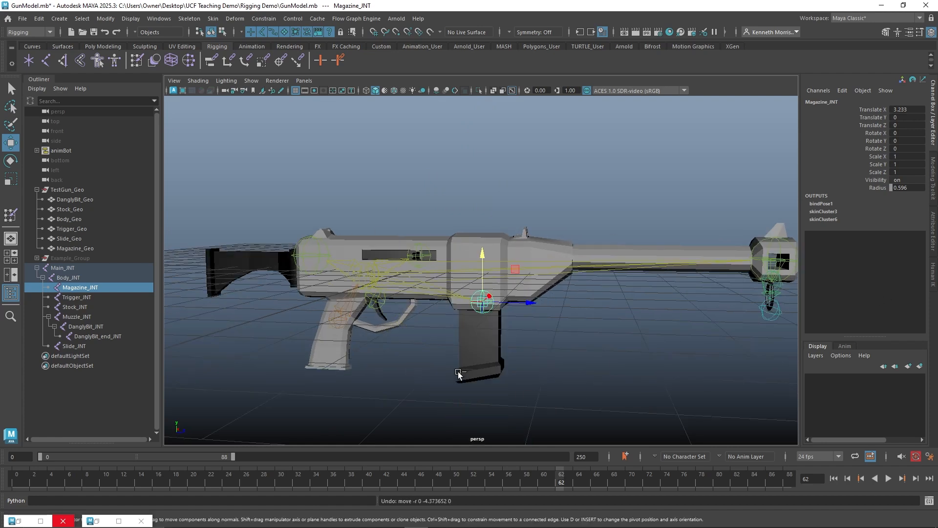
Step: Test the slide's binding by moving Slide_JNT forward along the barrel, undo the move and deselect the joint
{"action": "left_click", "coordinate": [429, 255]}
{"action": "left_click_drag", "start_coordinate": [445, 255], "coordinate": [693, 268]}
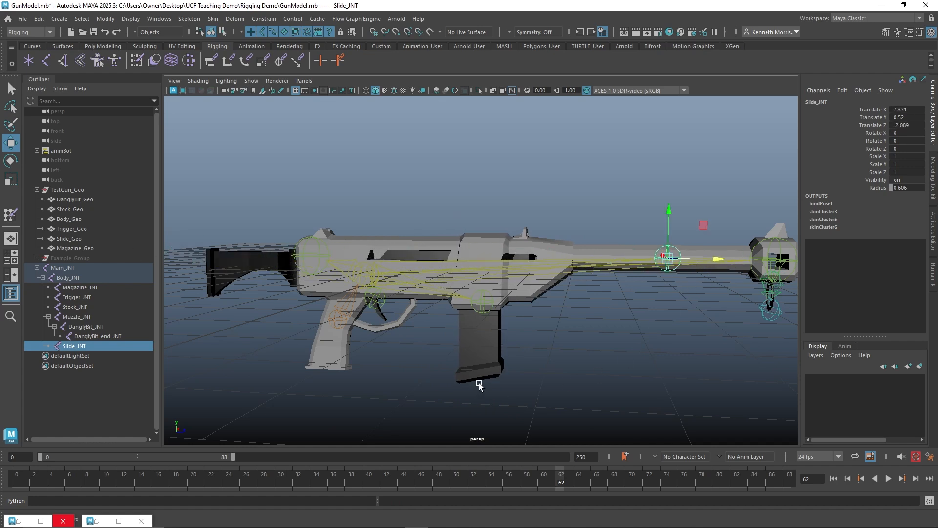
{"action": "key", "text": "ctrl+z"}
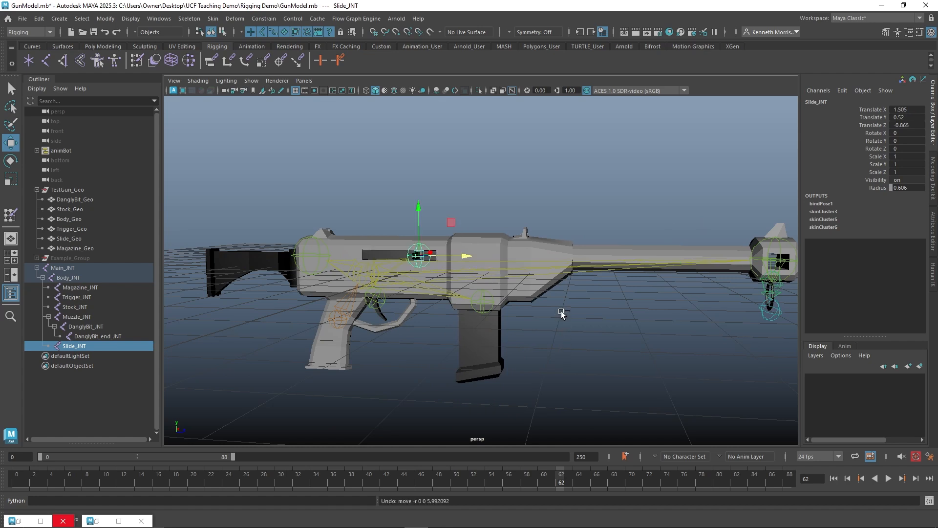
{"action": "left_click", "coordinate": [555, 300]}
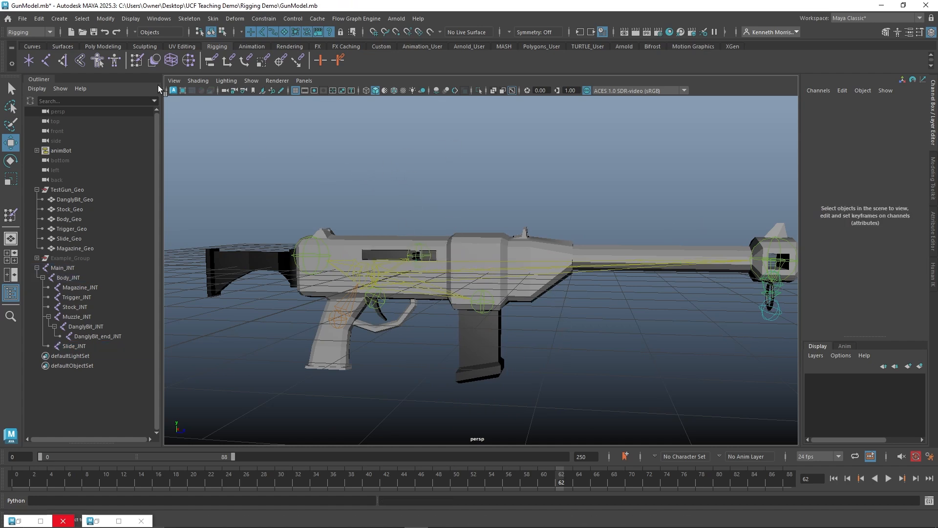
Step: Start the Paint Skin Weights tool with its settings open and display Body_JNT's weights on Body_Geo with the color ramp enabled
{"action": "double_click", "coordinate": [136, 62]}
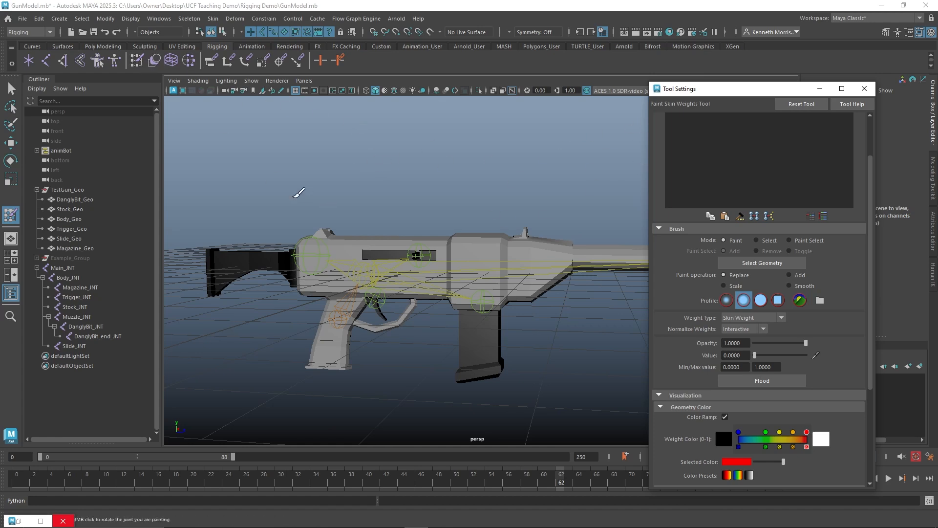
{"action": "left_click", "coordinate": [73, 200]}
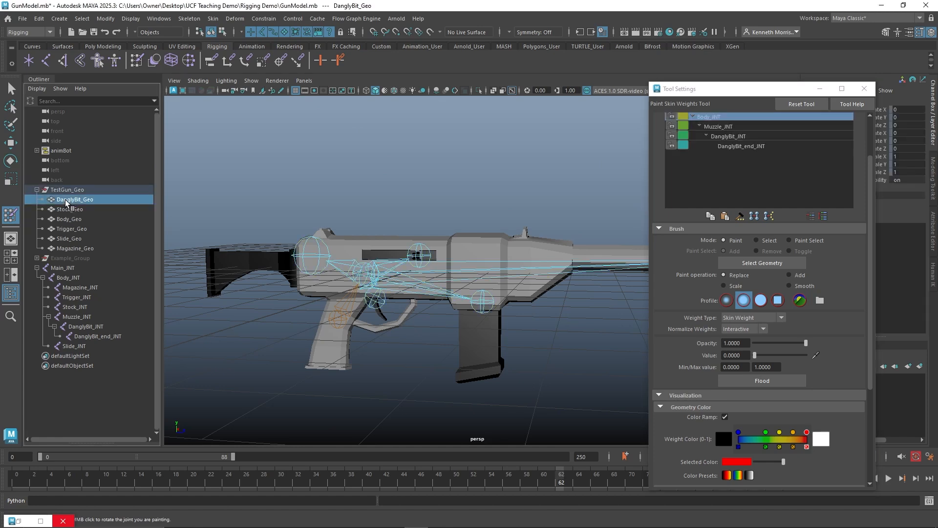
{"action": "left_click_drag", "start_coordinate": [428, 183], "coordinate": [322, 182], "text": "alt"}
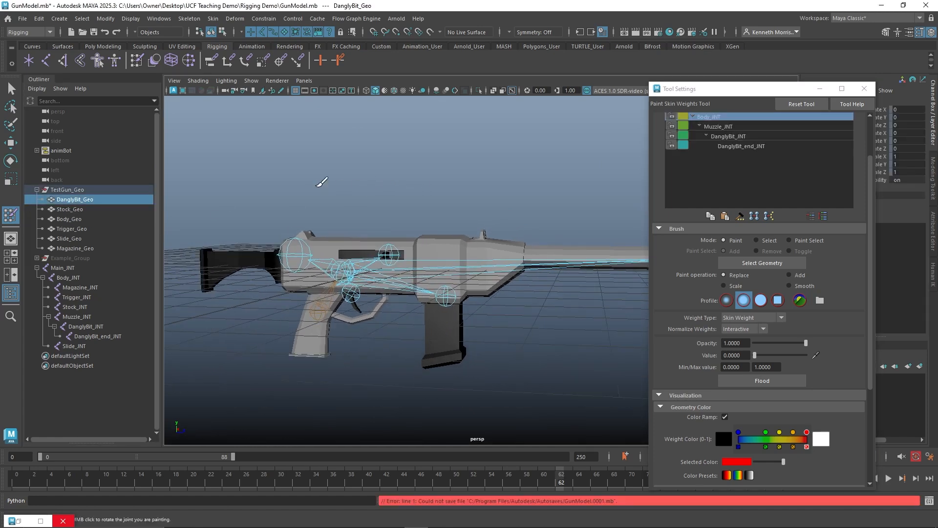
{"action": "left_click", "coordinate": [81, 218]}
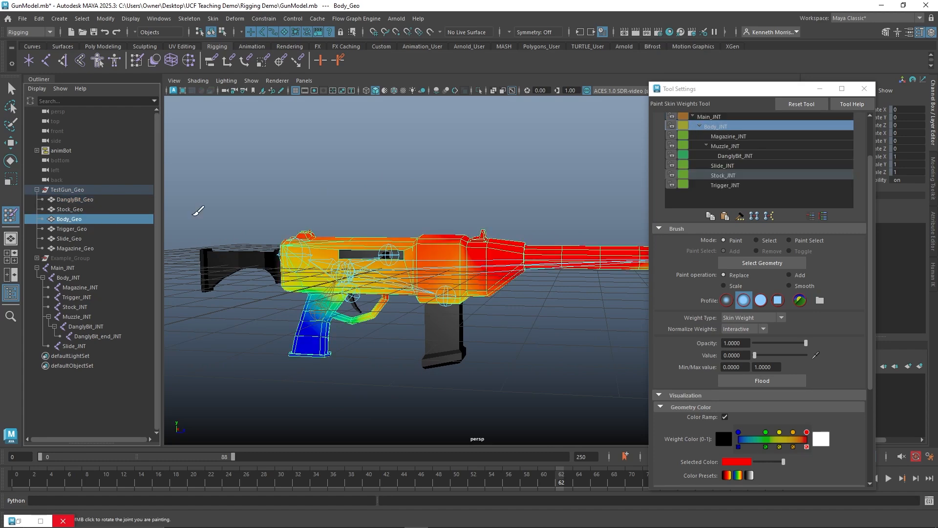
{"action": "left_click_drag", "start_coordinate": [393, 183], "coordinate": [263, 203], "text": "alt"}
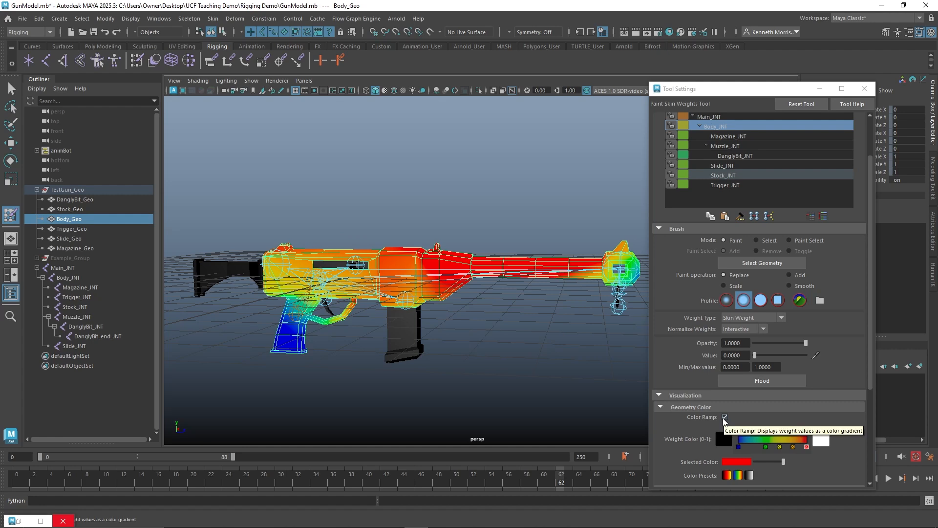
{"action": "left_click", "coordinate": [724, 416]}
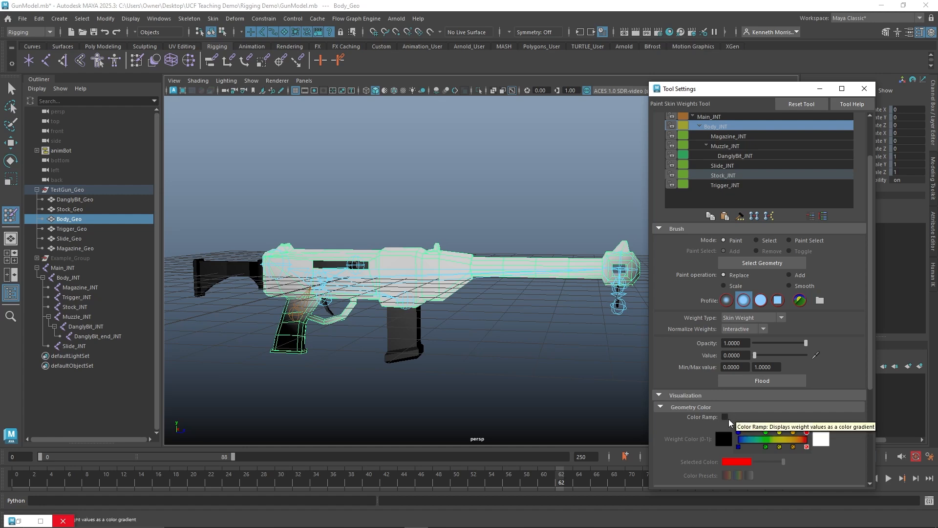
{"action": "left_click", "coordinate": [725, 417]}
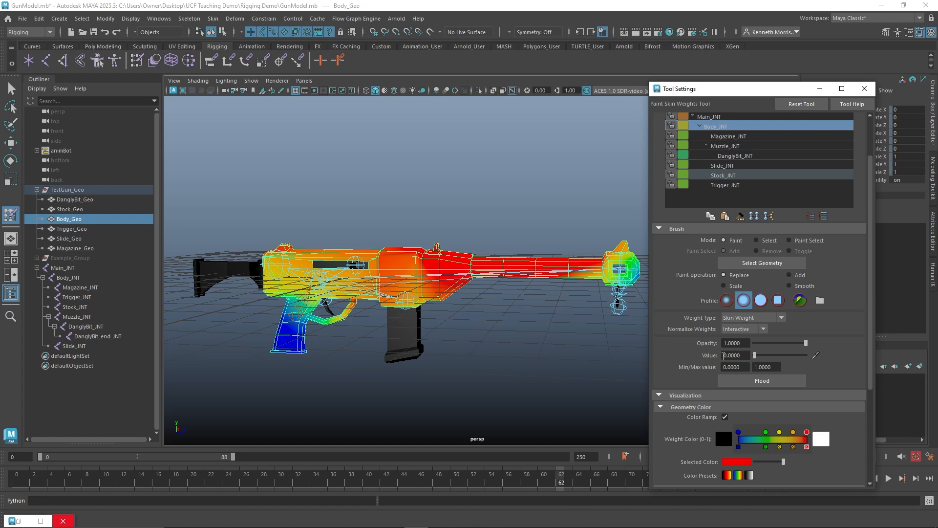
Step: Paint Body_JNT weight onto Body_Geo's front section, barrel and grip, using the Add operation with a value of 0.1942
{"action": "left_click_drag", "start_coordinate": [755, 354], "coordinate": [790, 360]}
{"action": "scroll", "coordinate": [392, 233], "scroll_direction": "up", "scroll_amount": 3}
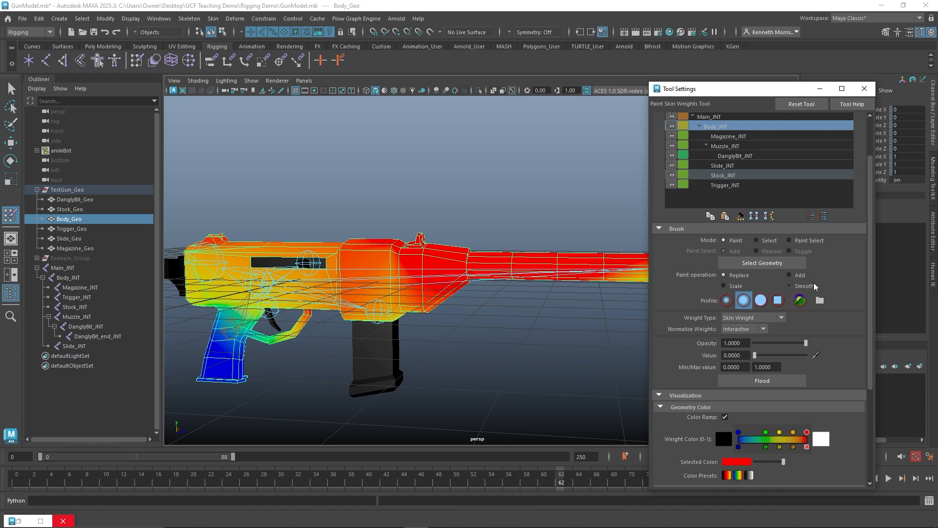
{"action": "left_click", "coordinate": [793, 276]}
{"action": "left_click_drag", "start_coordinate": [764, 352], "coordinate": [764, 353]}
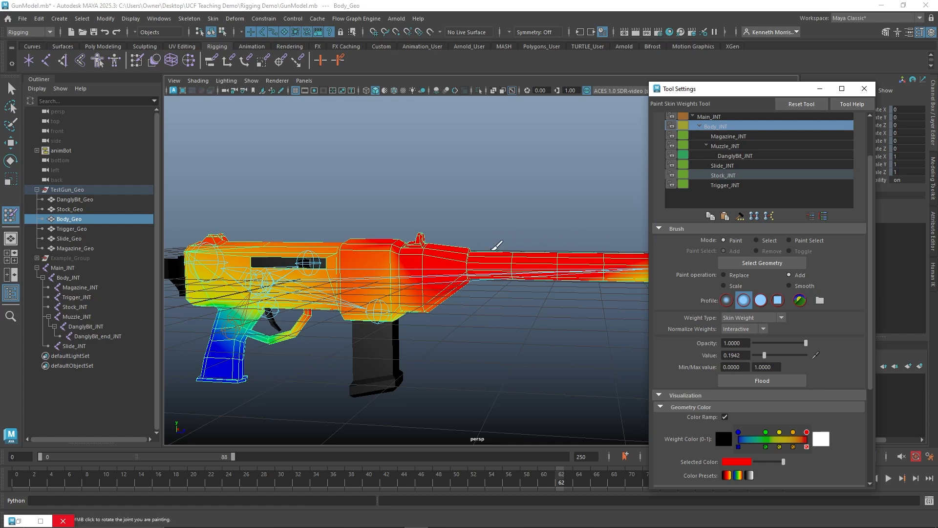
{"action": "mouse_move", "coordinate": [502, 256]}
{"action": "left_mouse_down"}
{"action": "mouse_move", "coordinate": [562, 254]}
{"action": "mouse_move", "coordinate": [413, 254]}
{"action": "left_mouse_up"}
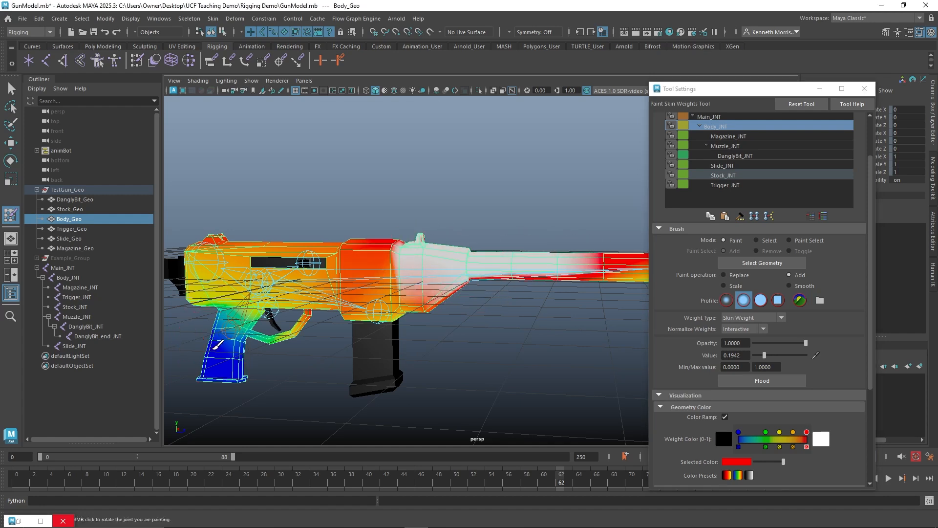
{"action": "mouse_move", "coordinate": [215, 345]}
{"action": "left_mouse_down"}
{"action": "mouse_move", "coordinate": [217, 364]}
{"action": "mouse_move", "coordinate": [236, 341]}
{"action": "mouse_move", "coordinate": [222, 362]}
{"action": "mouse_move", "coordinate": [215, 349]}
{"action": "mouse_move", "coordinate": [206, 369]}
{"action": "mouse_move", "coordinate": [239, 334]}
{"action": "mouse_move", "coordinate": [223, 373]}
{"action": "mouse_move", "coordinate": [254, 332]}
{"action": "mouse_move", "coordinate": [246, 357]}
{"action": "left_mouse_up"}
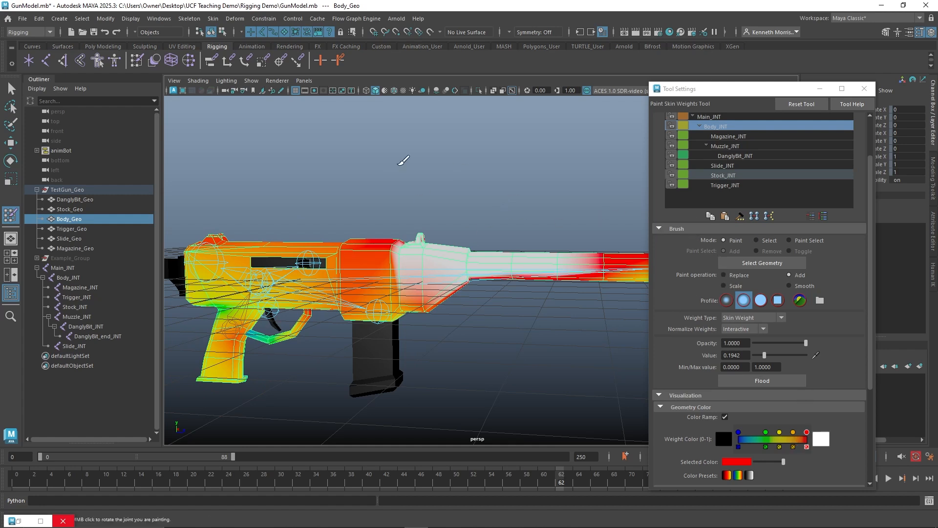
Step: Paint Body_JNT weight across Body_Geo's front section and receiver, using the Replace operation with a value of 1.0
{"action": "left_click_drag", "start_coordinate": [764, 357], "coordinate": [841, 360]}
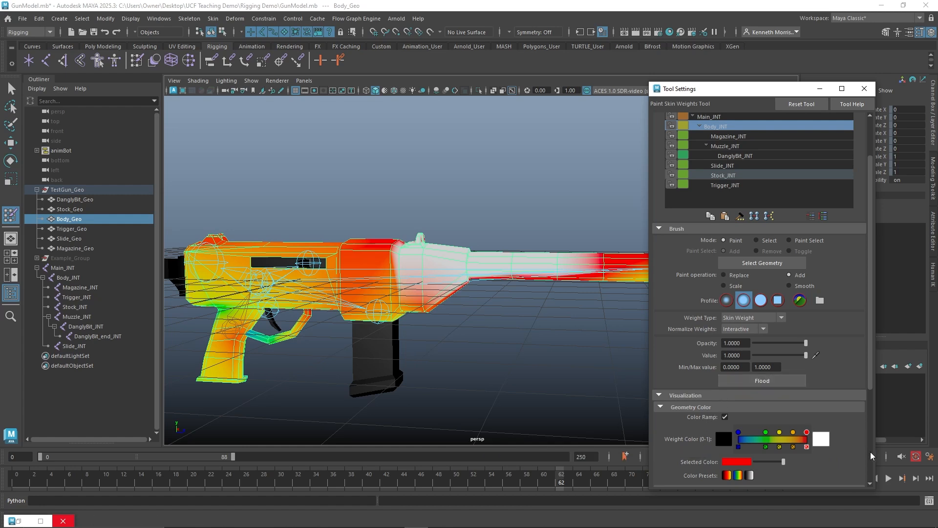
{"action": "mouse_move", "coordinate": [430, 188]}
{"action": "middle_mouse_down", "text": "alt"}
{"action": "mouse_move", "coordinate": [445, 200]}
{"action": "mouse_move", "coordinate": [476, 193]}
{"action": "mouse_move", "coordinate": [440, 203]}
{"action": "middle_mouse_up", "text": "alt"}
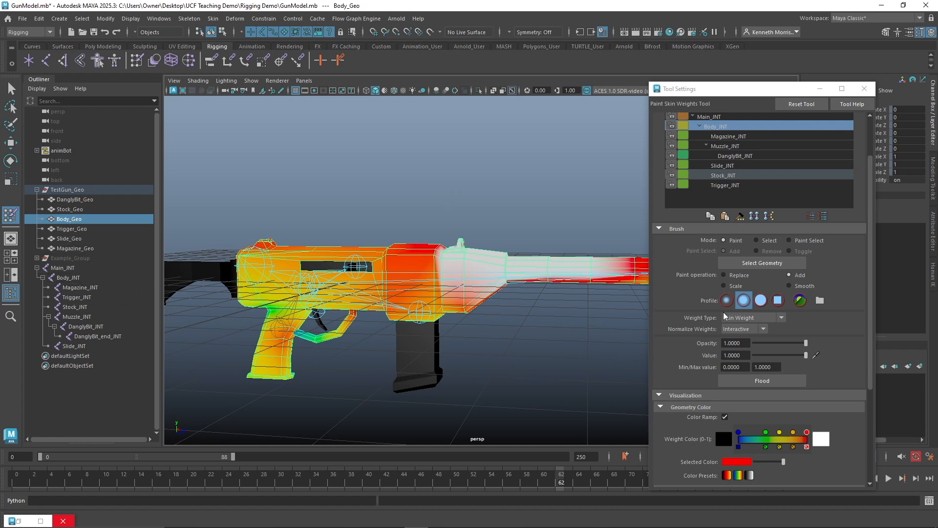
{"action": "left_click", "coordinate": [741, 277]}
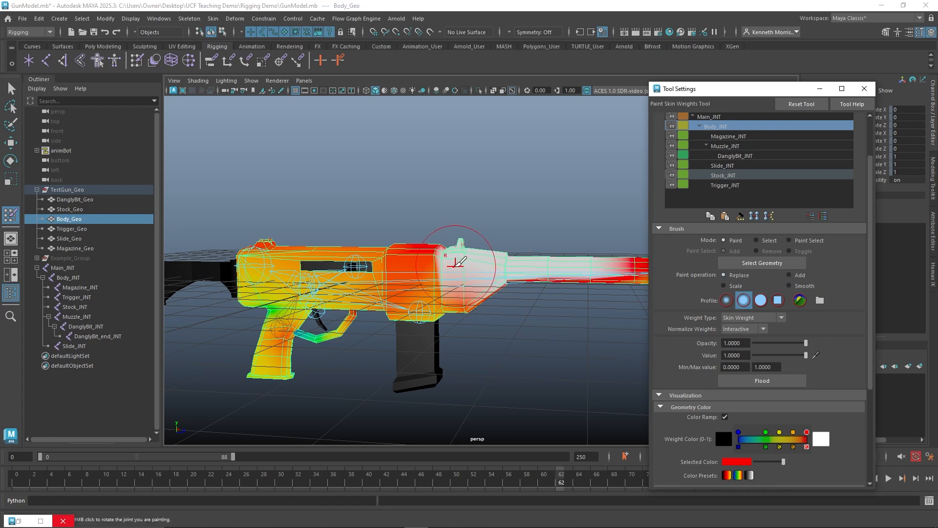
{"action": "mouse_move", "coordinate": [455, 264]}
{"action": "left_mouse_down"}
{"action": "mouse_move", "coordinate": [425, 254]}
{"action": "mouse_move", "coordinate": [324, 269]}
{"action": "mouse_move", "coordinate": [273, 303]}
{"action": "mouse_move", "coordinate": [258, 290]}
{"action": "left_mouse_up"}
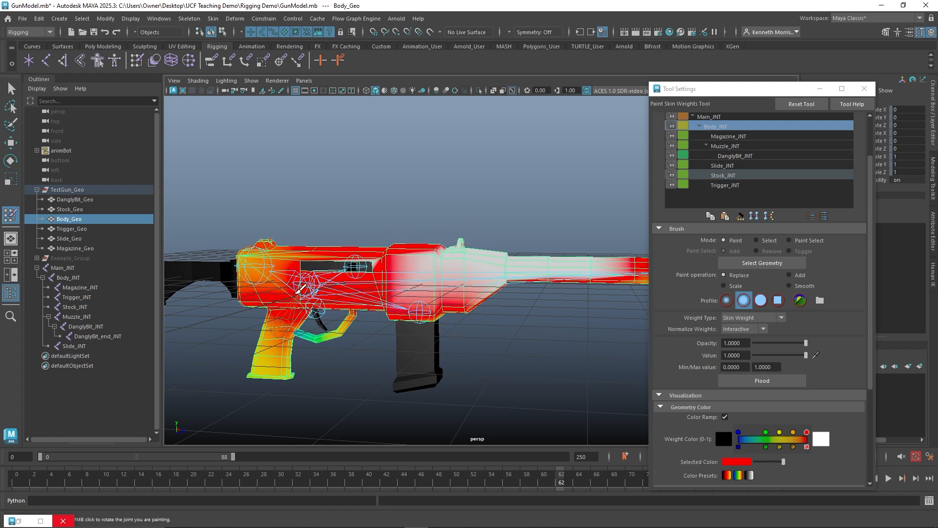
Step: Flood all of Body_Geo with Body_JNT weight at a value of 1.0 and inspect the whole gun
{"action": "left_click", "coordinate": [748, 382]}
{"action": "left_click_drag", "start_coordinate": [526, 260], "coordinate": [521, 208], "text": "alt"}
{"action": "right_click_drag", "start_coordinate": [521, 208], "coordinate": [454, 208], "text": "alt"}
{"action": "middle_click_drag", "start_coordinate": [449, 208], "coordinate": [455, 206], "text": "alt"}
{"action": "mouse_move", "coordinate": [454, 206]}
{"action": "right_mouse_down", "text": "alt"}
{"action": "mouse_move", "coordinate": [391, 212]}
{"action": "mouse_move", "coordinate": [545, 227]}
{"action": "mouse_move", "coordinate": [450, 224]}
{"action": "right_mouse_up", "text": "alt"}
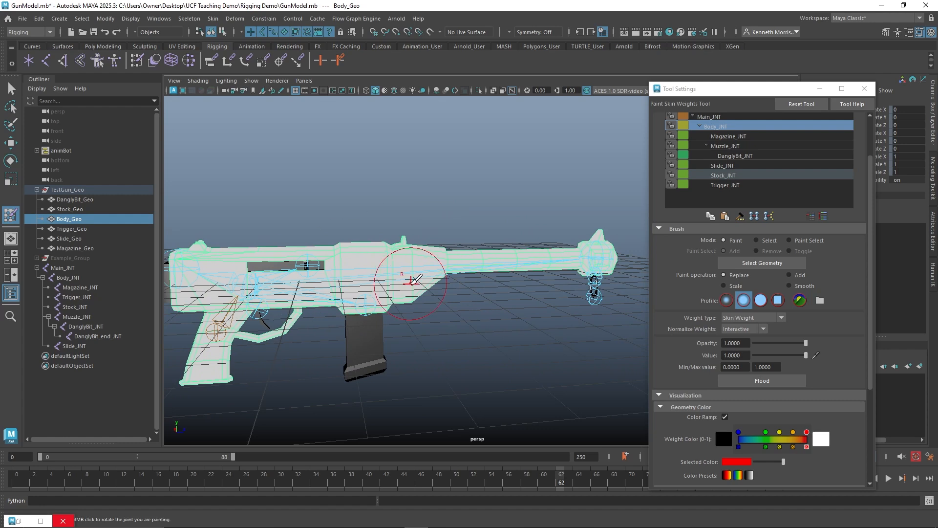
{"action": "left_click_drag", "start_coordinate": [373, 176], "coordinate": [348, 184], "text": "alt"}
Step: Test Body_Geo's new weighting by moving Magazine_JNT straight down below the gun, and undo the move
{"action": "key", "text": "w"}
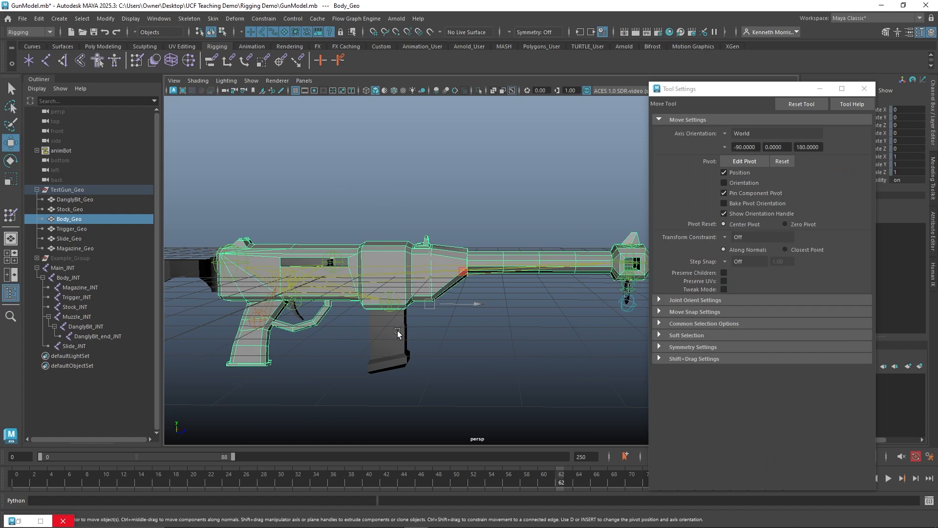
{"action": "left_click", "coordinate": [391, 309]}
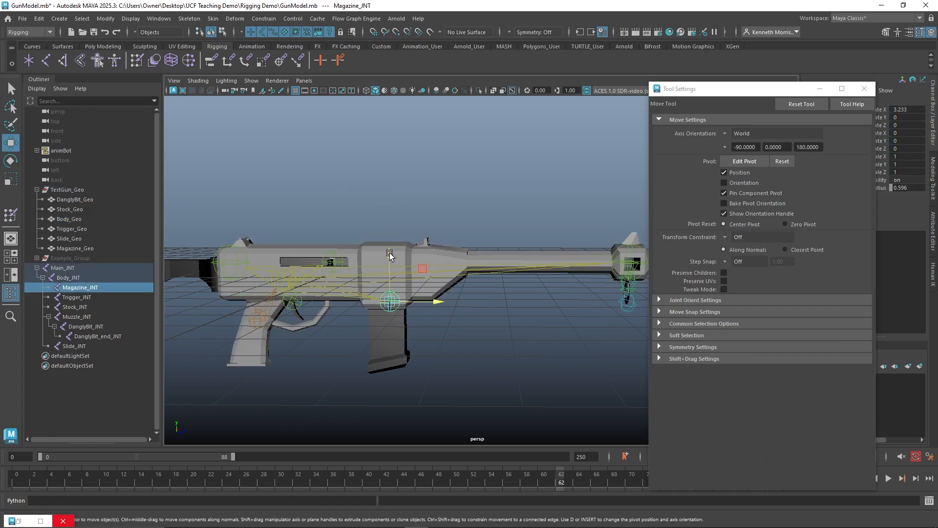
{"action": "left_click_drag", "start_coordinate": [389, 254], "coordinate": [388, 342]}
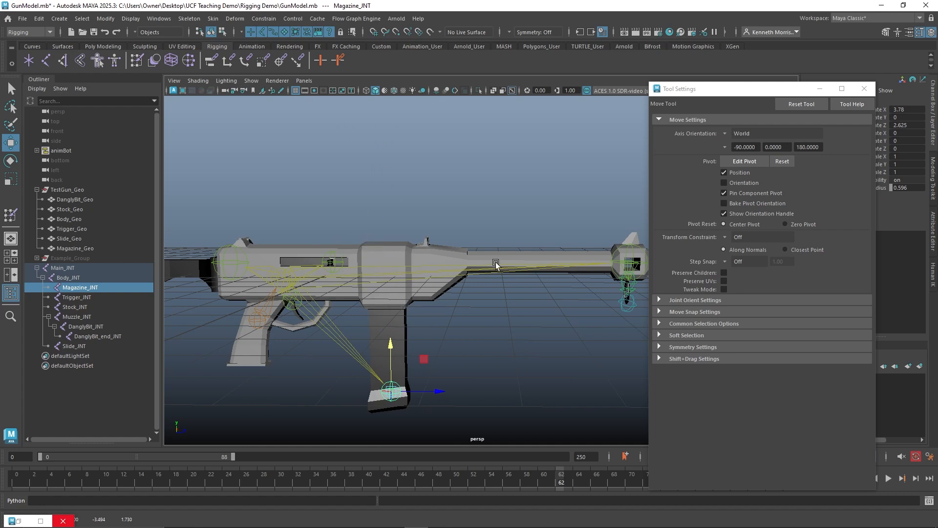
{"action": "key", "text": "ctrl+z"}
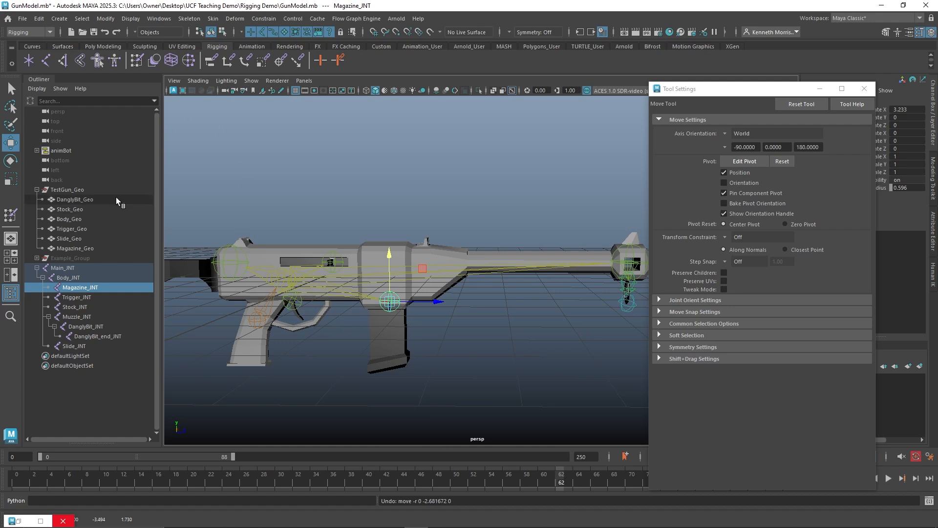
Step: Inspect the skin weights of Body_JNT, Magazine_JNT and Slide_JNT on Magazine_Geo with the Paint Skin Weights tool
{"action": "left_click", "coordinate": [86, 247]}
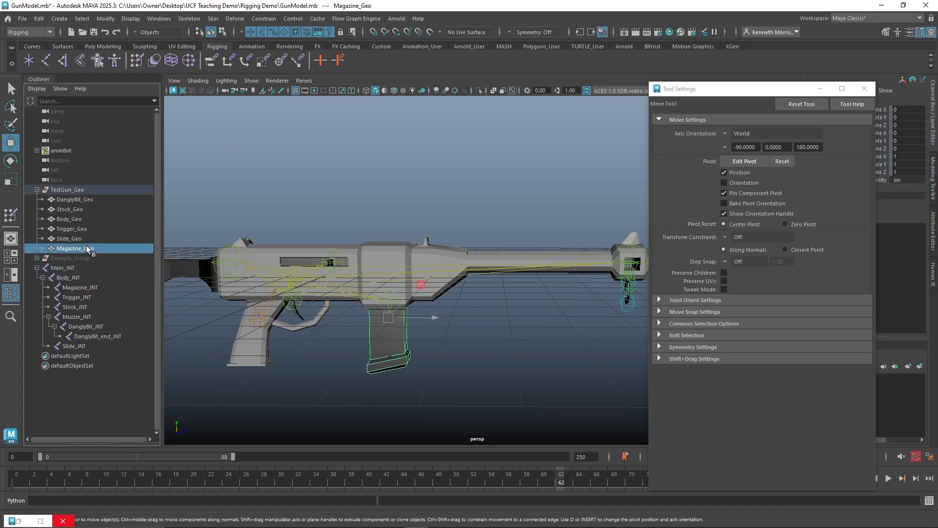
{"action": "left_click", "coordinate": [9, 216]}
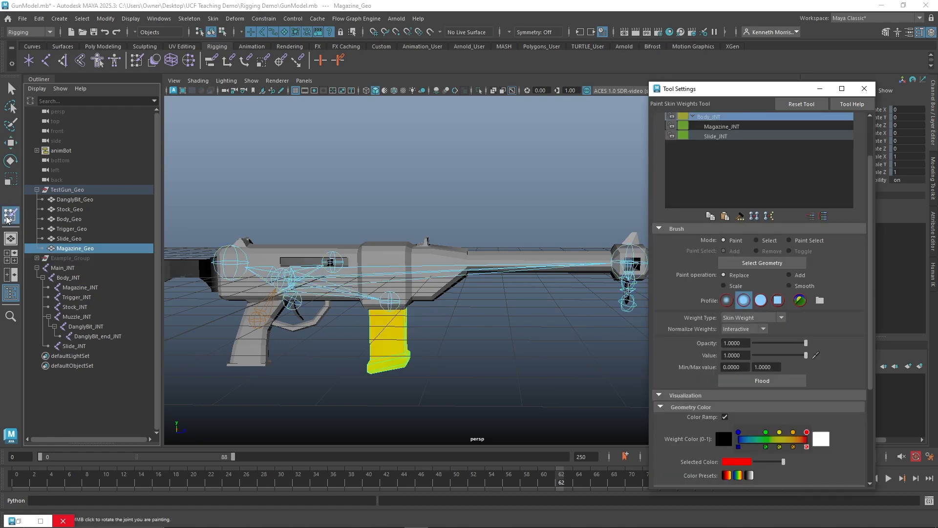
{"action": "left_click", "coordinate": [724, 129]}
{"action": "left_click", "coordinate": [726, 115]}
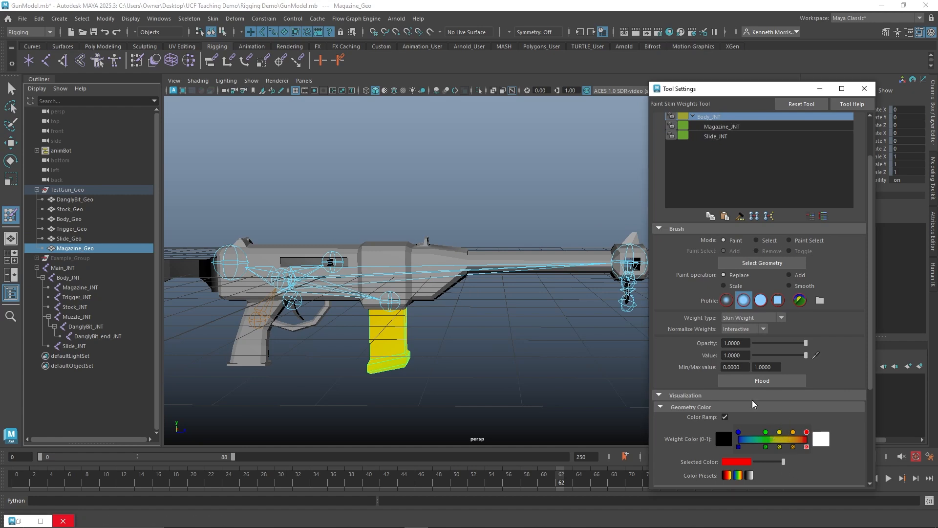
{"action": "left_click", "coordinate": [721, 127]}
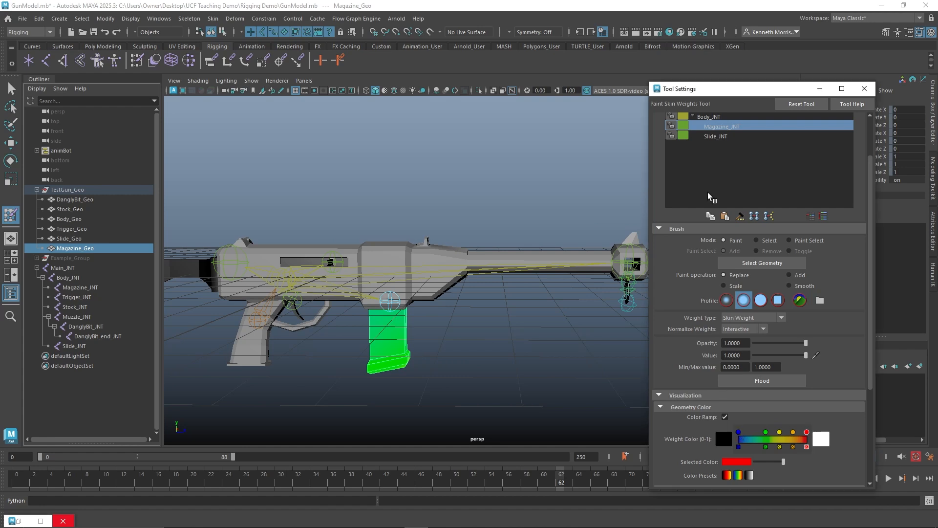
{"action": "left_click", "coordinate": [723, 137]}
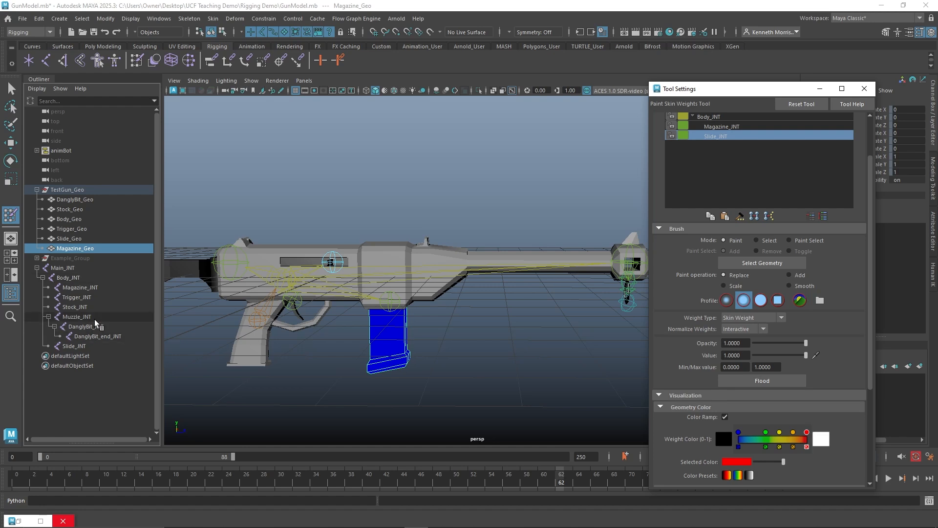
Step: Test Slide_JNT's influence on the magazine by moving the joint forward along the barrel, undo the move and deselect it
{"action": "left_click", "coordinate": [83, 344]}
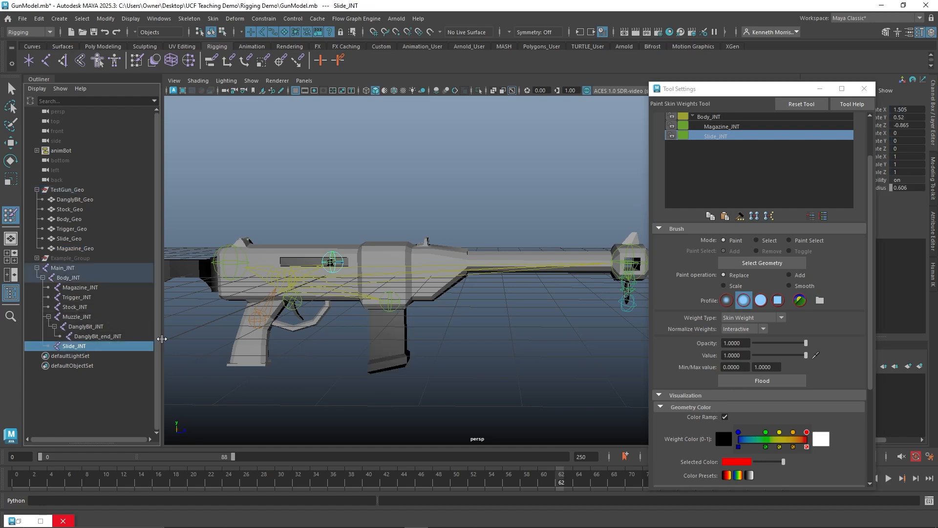
{"action": "key", "text": "w"}
{"action": "left_click_drag", "start_coordinate": [358, 258], "coordinate": [631, 313]}
{"action": "key", "text": "ctrl+z"}
{"action": "left_click", "coordinate": [445, 154]}
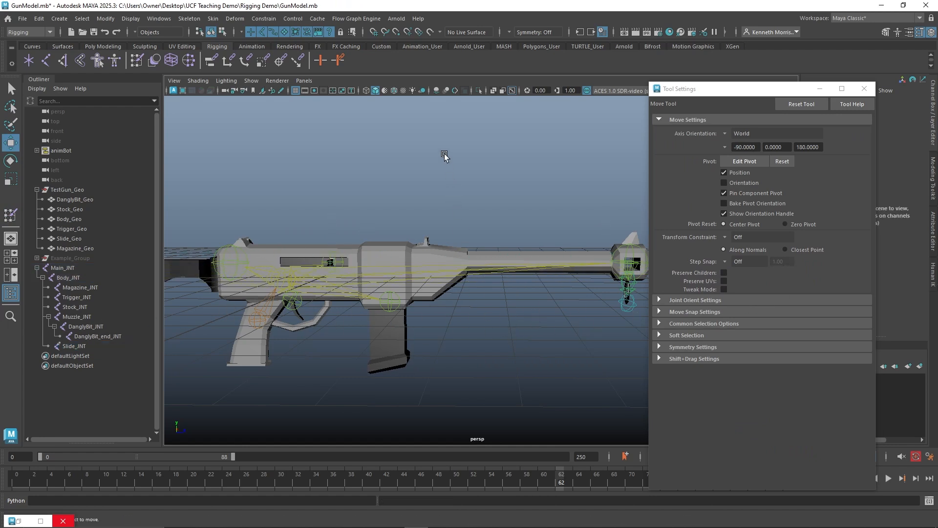
Step: Remove Slide_JNT's influence from Magazine_Geo by flooding its skin weight with a value of 0 in Replace mode
{"action": "left_click", "coordinate": [386, 310]}
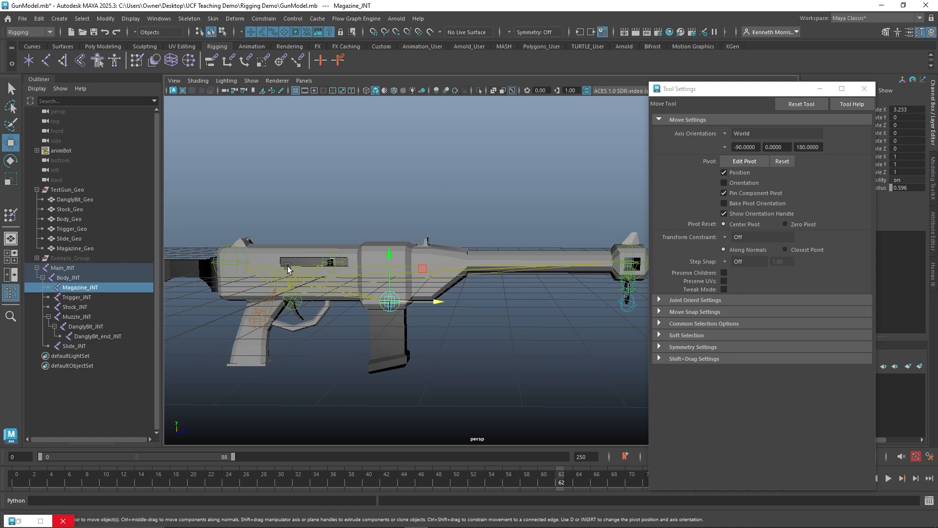
{"action": "left_click", "coordinate": [335, 264]}
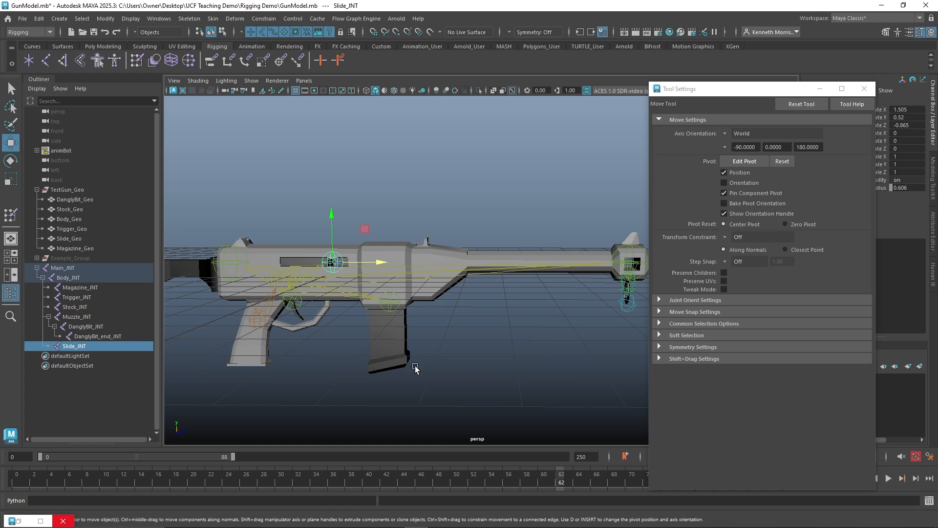
{"action": "left_click", "coordinate": [11, 215]}
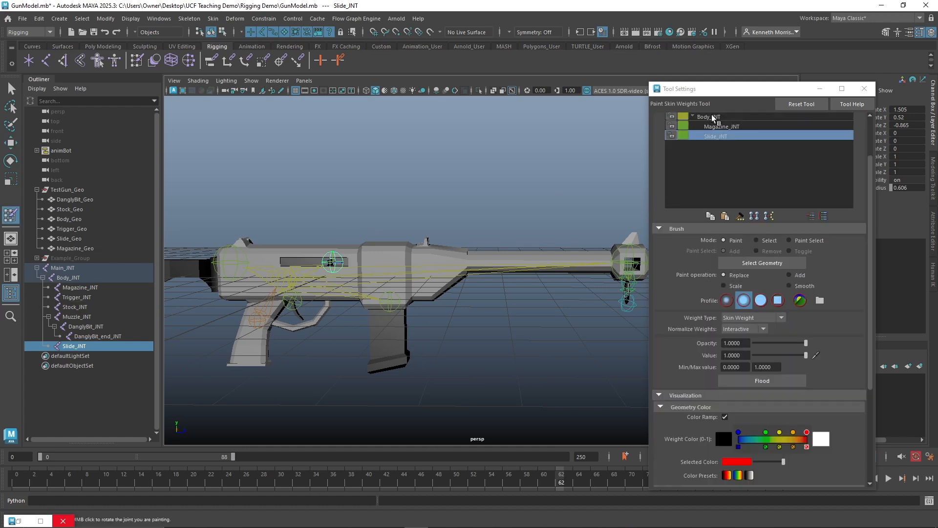
{"action": "left_click", "coordinate": [71, 248]}
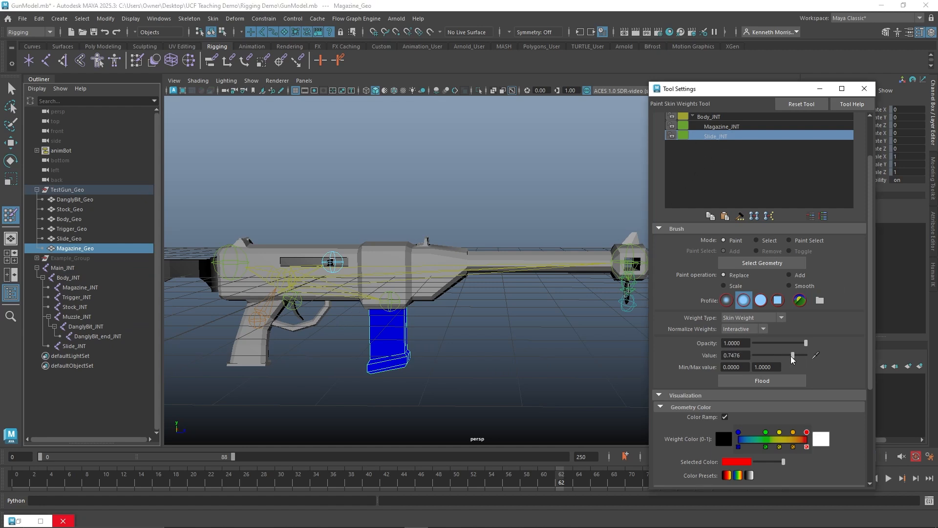
{"action": "left_click_drag", "start_coordinate": [805, 355], "coordinate": [735, 365]}
{"action": "left_click", "coordinate": [738, 381]}
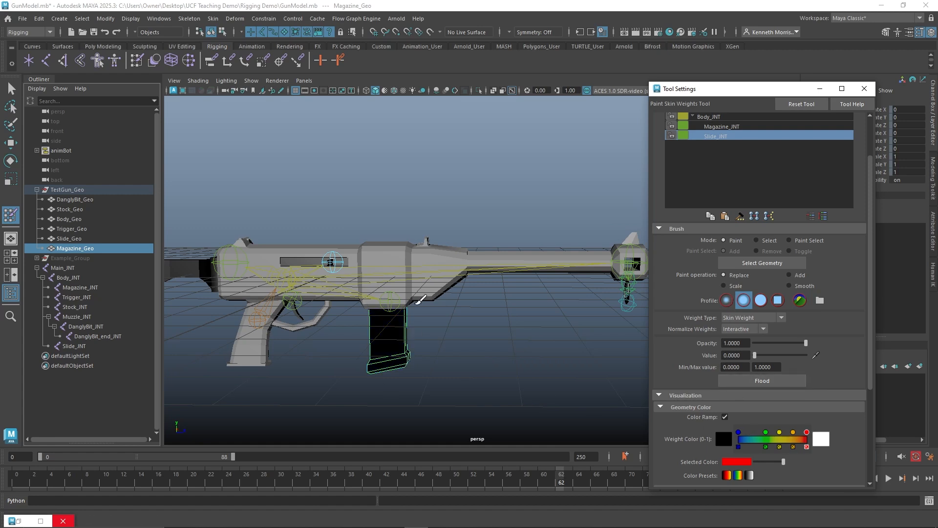
Step: Flood Body_JNT's weight on Magazine_Geo with 0 and display Magazine_JNT's weights
{"action": "left_click", "coordinate": [720, 117]}
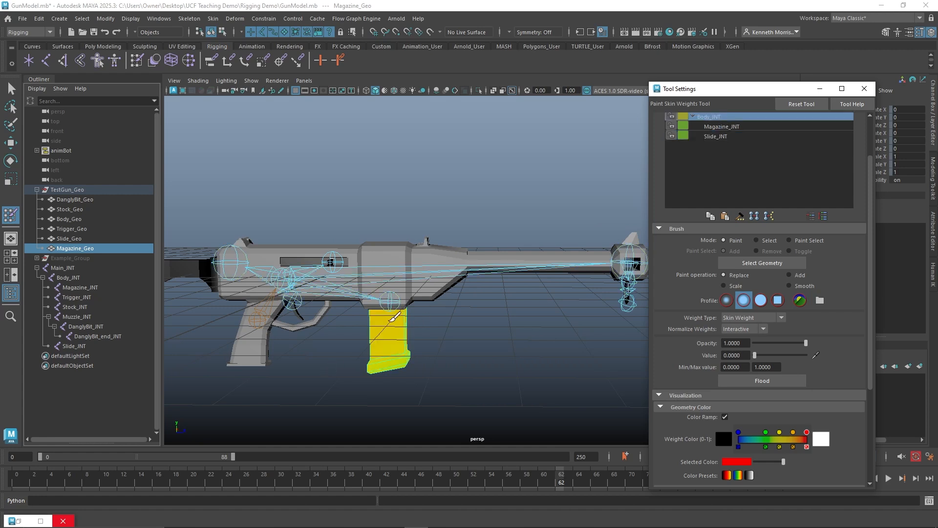
{"action": "left_click", "coordinate": [770, 380]}
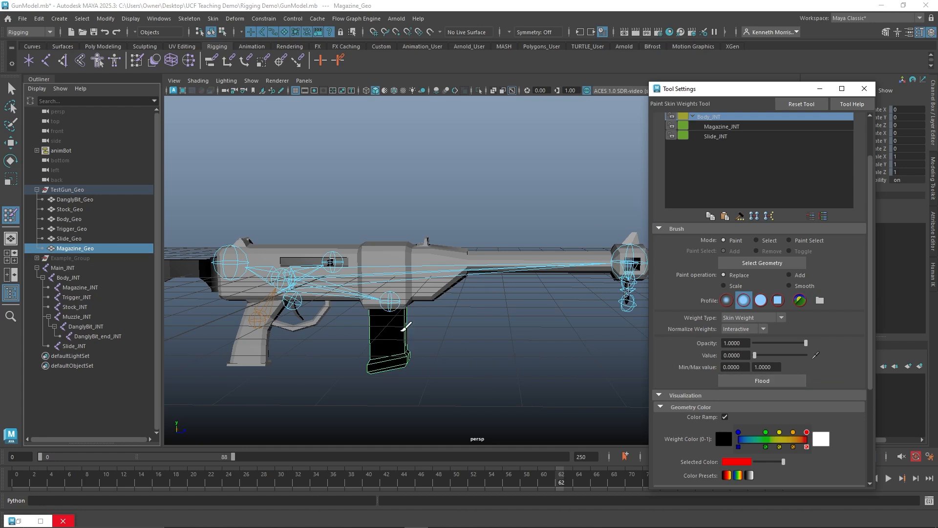
{"action": "left_click", "coordinate": [719, 127]}
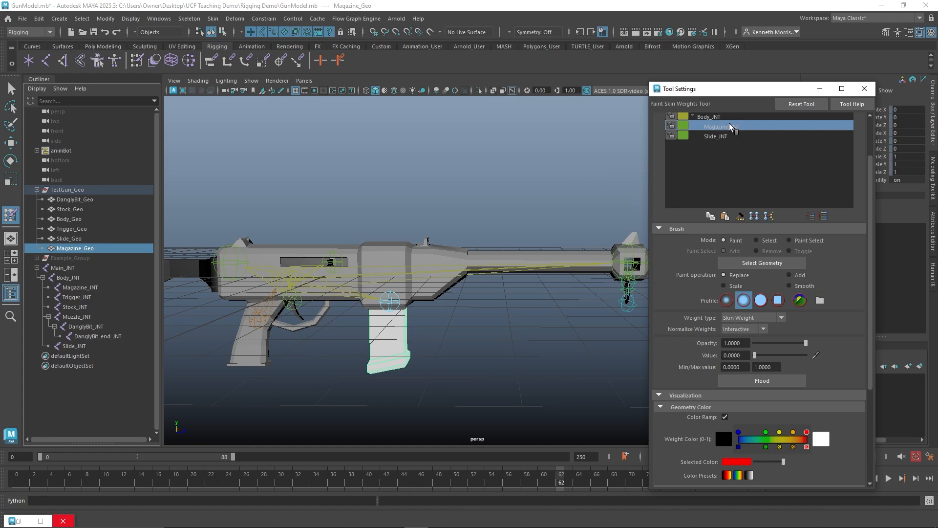
Step: Compare the weights of Body_JNT, Slide_JNT and Magazine_JNT on Magazine_Geo by displaying each joint's influence in turn
{"action": "left_click", "coordinate": [734, 116]}
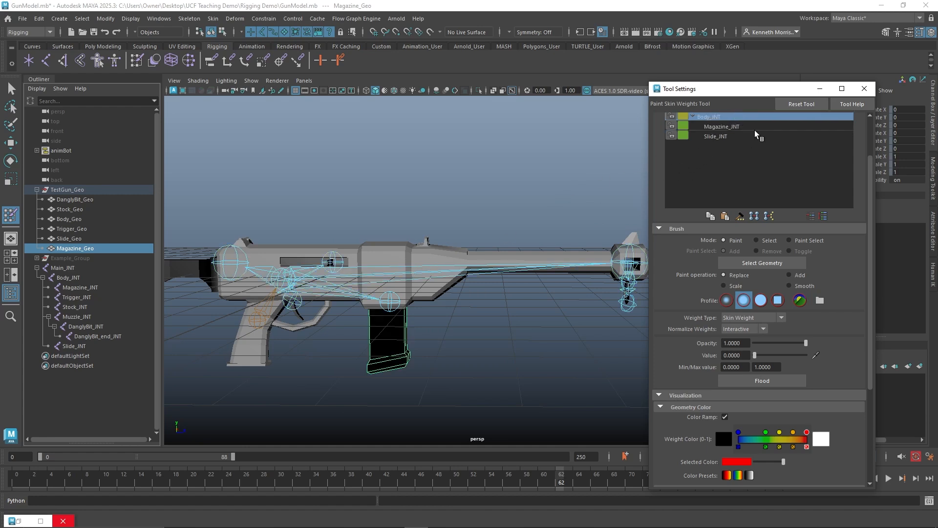
{"action": "left_click", "coordinate": [720, 136]}
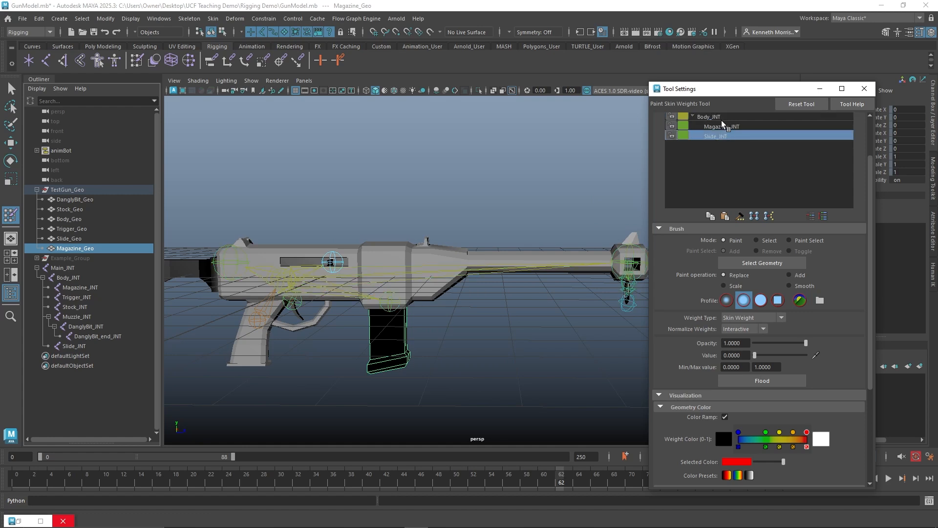
{"action": "left_click", "coordinate": [722, 119]}
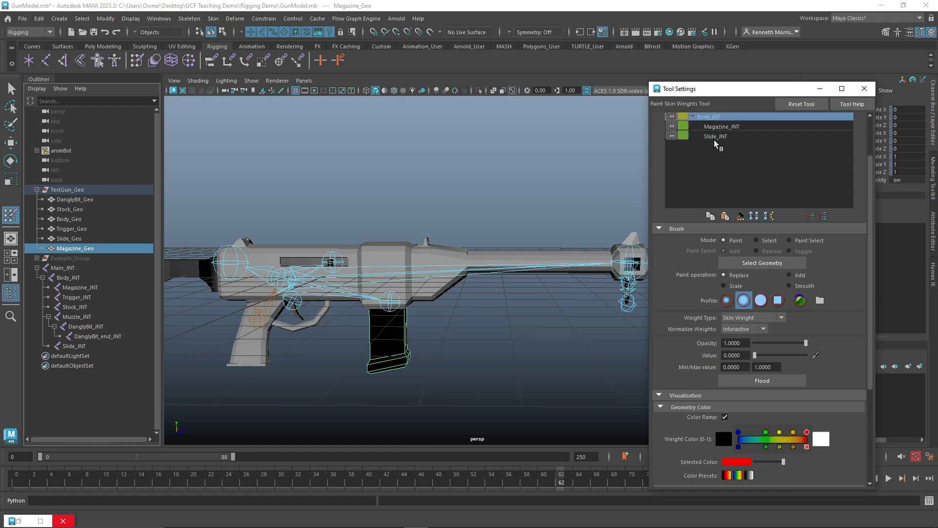
{"action": "left_click", "coordinate": [722, 128]}
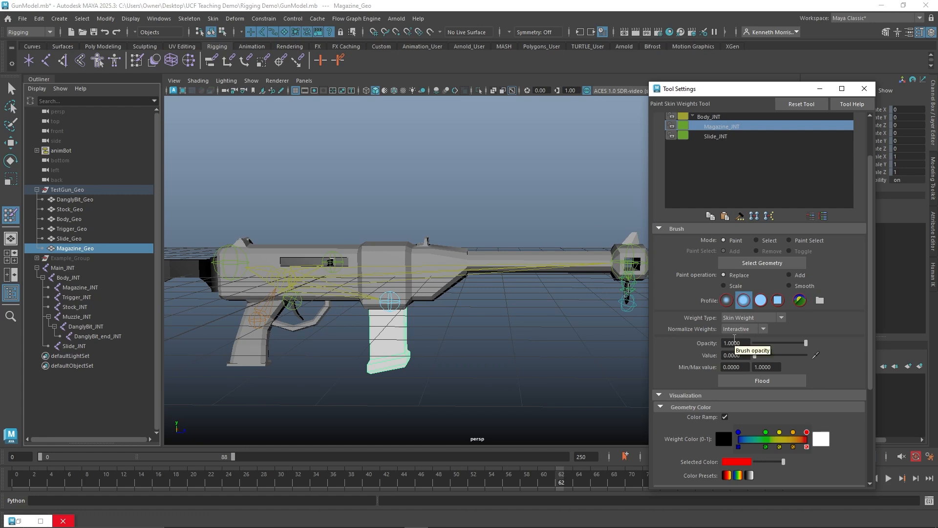
{"action": "left_click", "coordinate": [725, 134]}
{"action": "left_click", "coordinate": [725, 123]}
{"action": "left_click", "coordinate": [725, 116]}
{"action": "left_click", "coordinate": [725, 125]}
{"action": "left_click", "coordinate": [725, 136]}
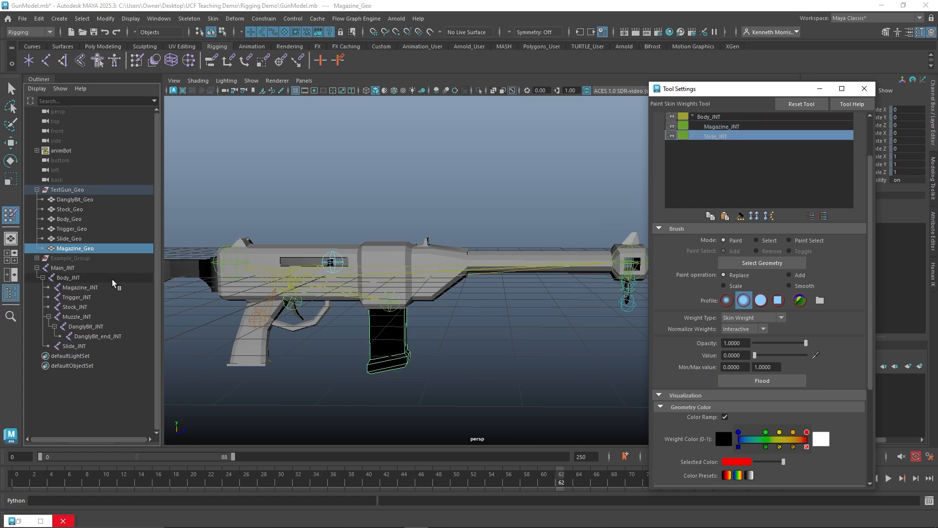
Step: Examine the weights of Main_JNT, Slide_JNT, Body_JNT and Trigger_JNT on Slide_Geo, looking closely at the slide
{"action": "left_click", "coordinate": [83, 238]}
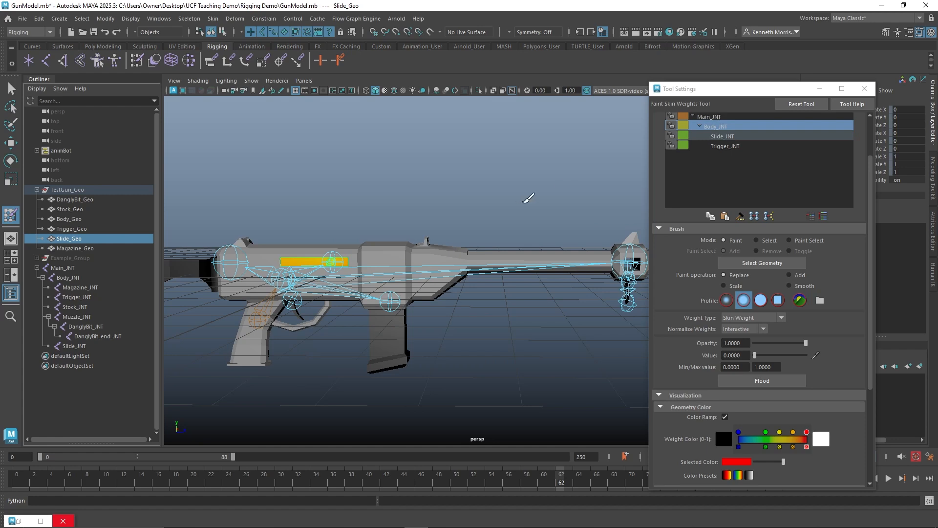
{"action": "left_click", "coordinate": [741, 117]}
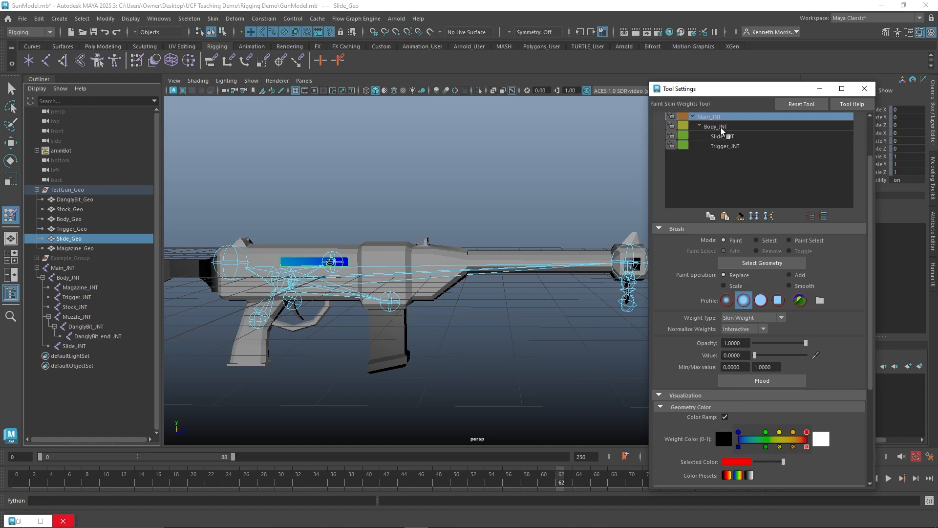
{"action": "left_click", "coordinate": [737, 136]}
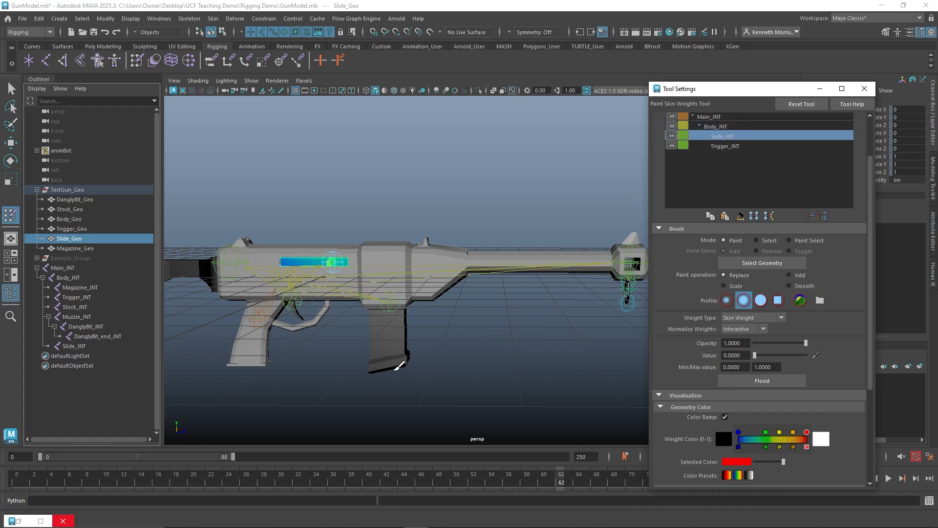
{"action": "left_click", "coordinate": [718, 126]}
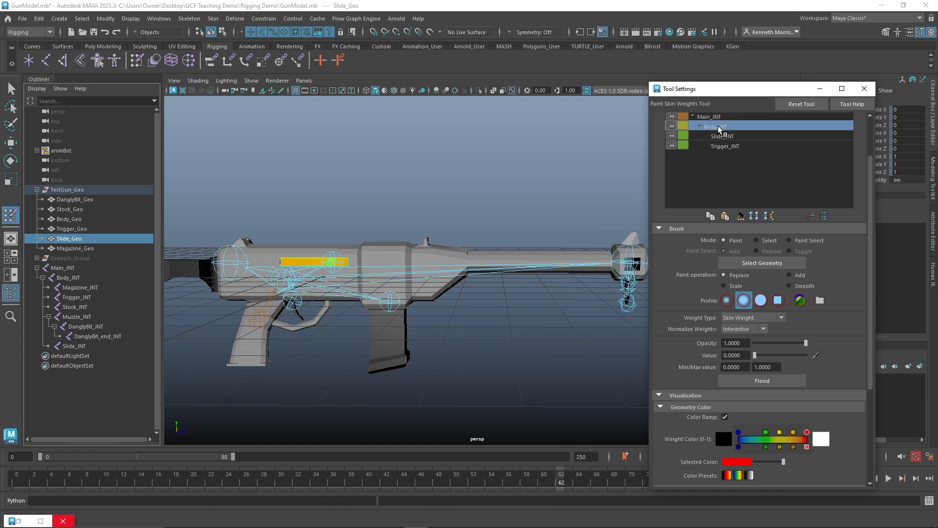
{"action": "left_click", "coordinate": [719, 145]}
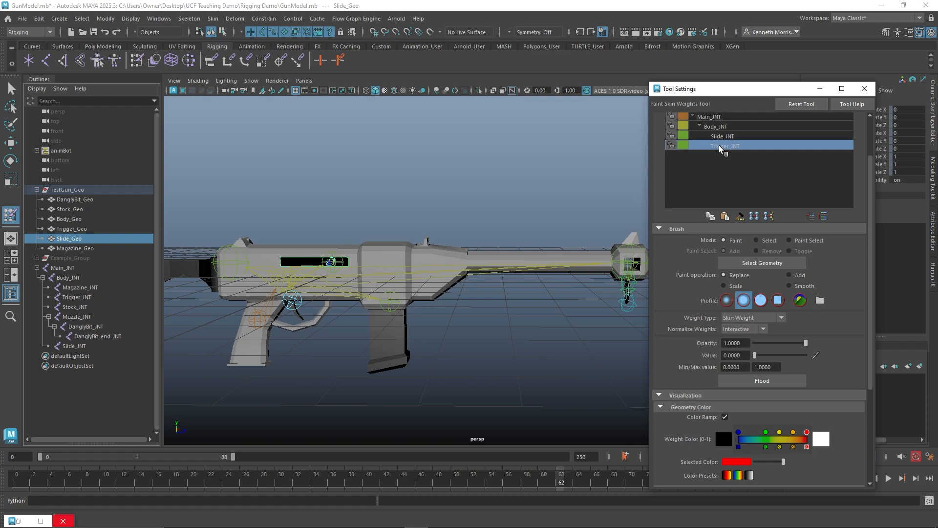
{"action": "scroll", "coordinate": [347, 255], "scroll_direction": "up", "scroll_amount": 3}
{"action": "scroll", "coordinate": [347, 255], "scroll_direction": "up", "scroll_amount": 1}
{"action": "middle_click_drag", "start_coordinate": [316, 200], "coordinate": [470, 188], "text": "alt"}
{"action": "scroll", "coordinate": [348, 171], "scroll_direction": "up", "scroll_amount": 3}
{"action": "middle_click_drag", "start_coordinate": [339, 176], "coordinate": [413, 191], "text": "alt"}
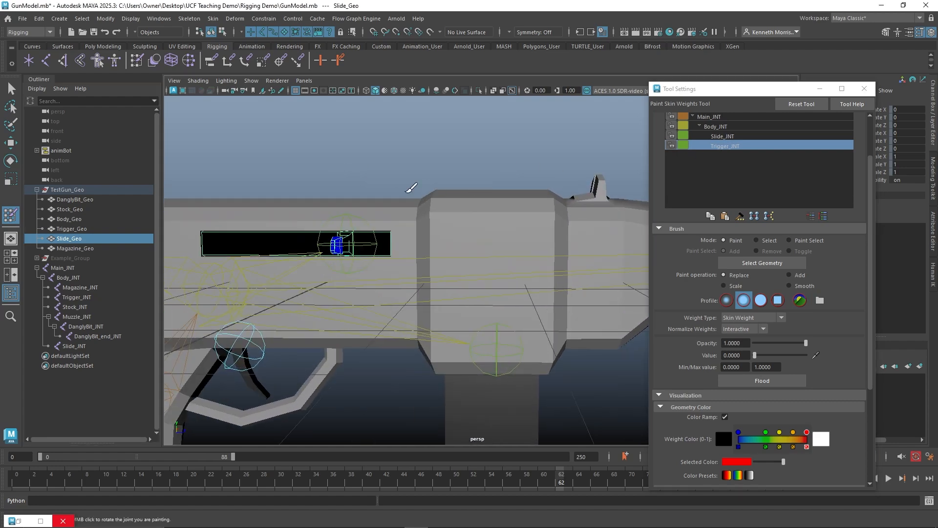
Step: Try to select the vertices of the handle protruding from the slide
{"action": "scroll", "coordinate": [379, 141], "scroll_direction": "up", "scroll_amount": 3}
{"action": "left_click_drag", "start_coordinate": [379, 141], "coordinate": [370, 192], "text": "alt"}
{"action": "middle_click_drag", "start_coordinate": [274, 274], "coordinate": [188, 321], "text": "alt"}
{"action": "mouse_move", "coordinate": [188, 320]}
{"action": "left_mouse_down", "text": "alt"}
{"action": "mouse_move", "coordinate": [242, 336]}
{"action": "mouse_move", "coordinate": [226, 336]}
{"action": "mouse_move", "coordinate": [300, 308]}
{"action": "mouse_move", "coordinate": [49, 317]}
{"action": "mouse_move", "coordinate": [230, 306]}
{"action": "mouse_move", "coordinate": [142, 318]}
{"action": "left_mouse_up", "text": "alt"}
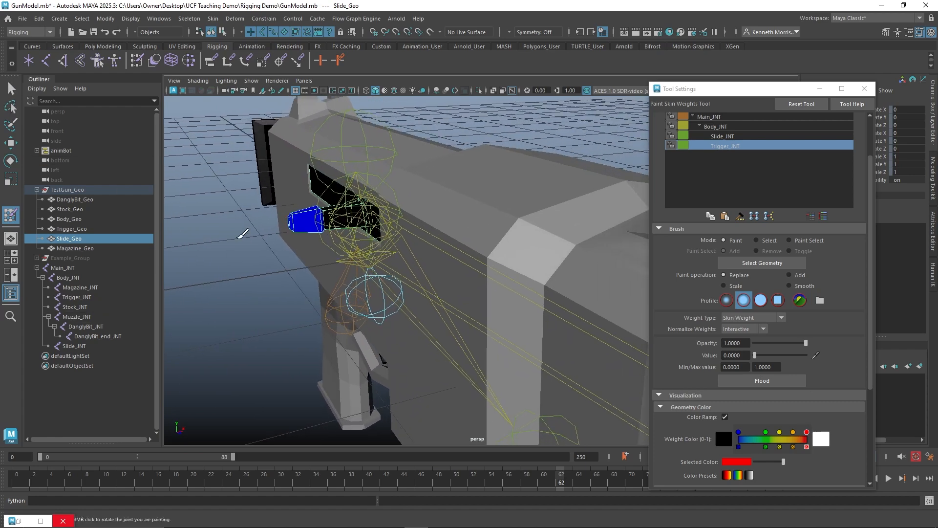
{"action": "key", "text": "q"}
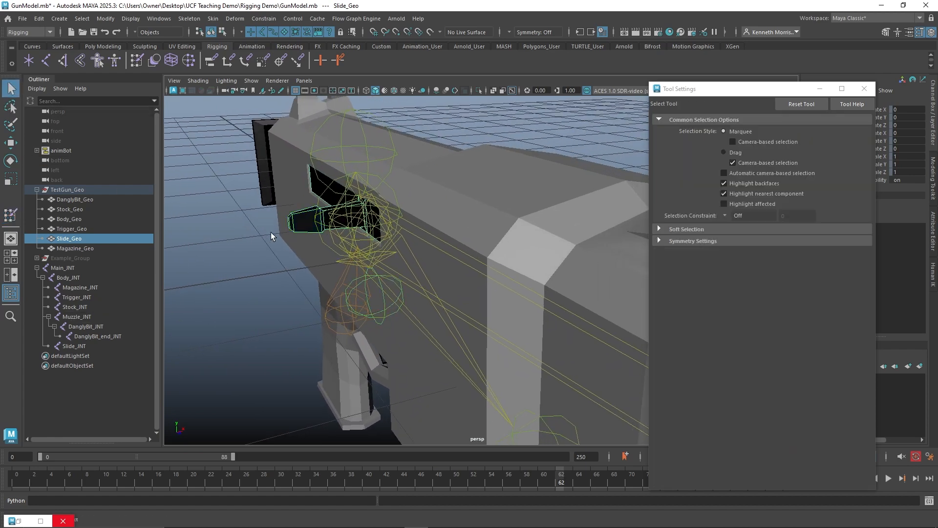
{"action": "left_click", "coordinate": [296, 225]}
{"action": "right_click_drag", "start_coordinate": [296, 224], "coordinate": [268, 223]}
{"action": "left_click_drag", "start_coordinate": [279, 249], "coordinate": [255, 240], "text": "alt"}
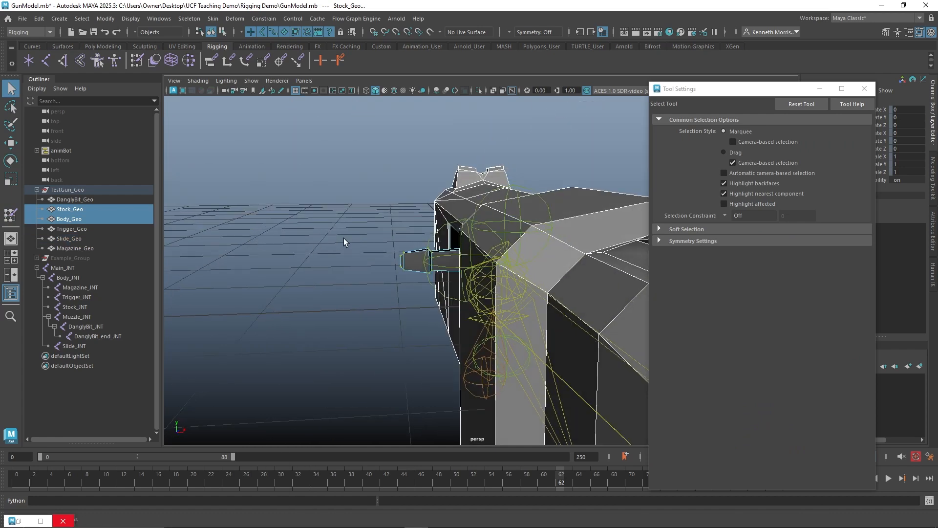
{"action": "left_click_drag", "start_coordinate": [364, 224], "coordinate": [430, 301]}
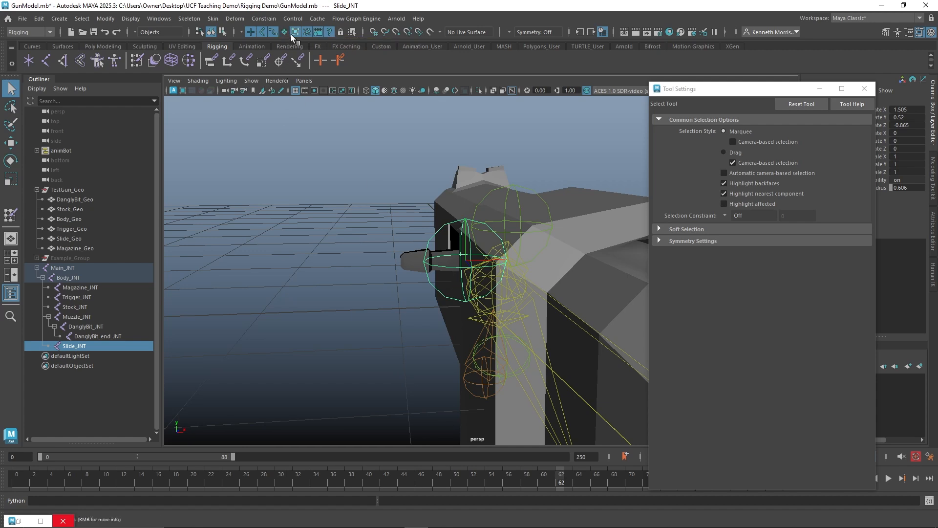
Step: Turn off joint picking and select the vertices of the protruding handle on Slide_Geo
{"action": "left_click", "coordinate": [262, 31]}
{"action": "left_click", "coordinate": [476, 220]}
{"action": "left_click", "coordinate": [453, 248], "text": "shift"}
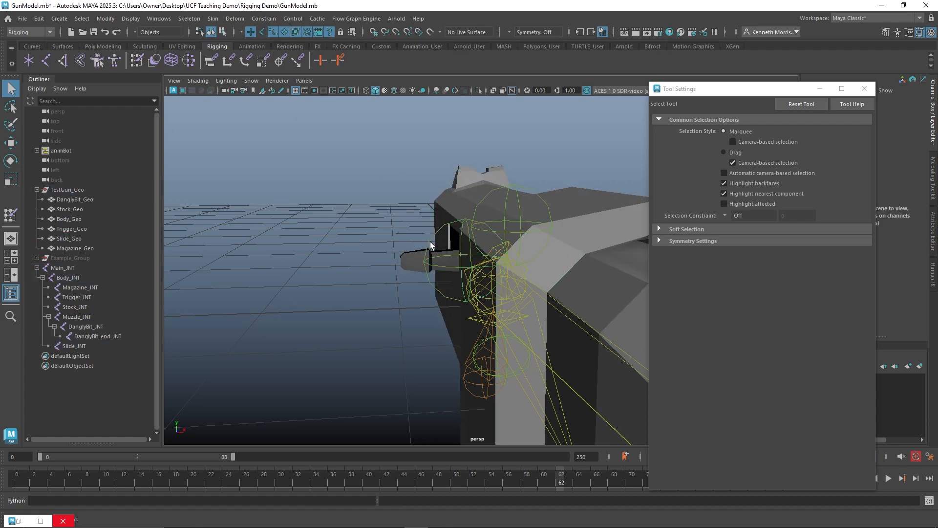
{"action": "left_click_drag", "start_coordinate": [448, 259], "coordinate": [448, 260], "text": "shift"}
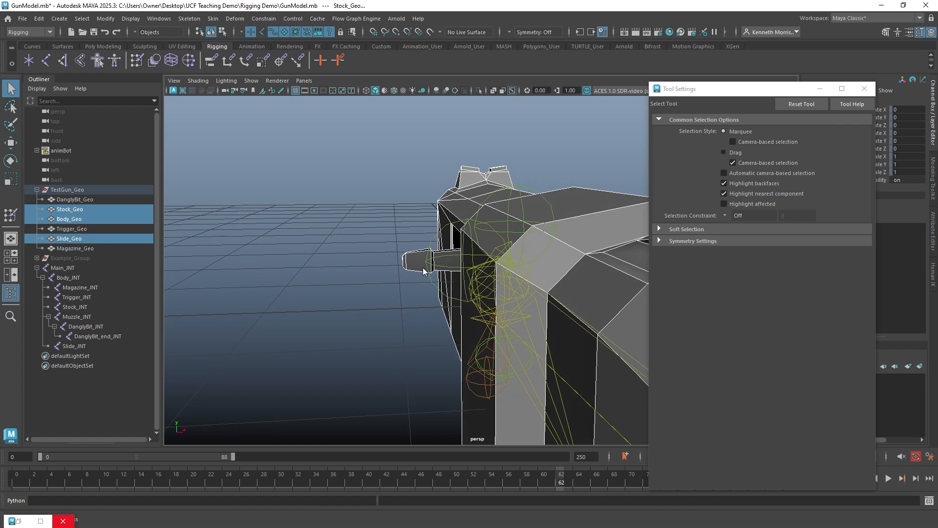
{"action": "right_click_drag", "start_coordinate": [423, 236], "coordinate": [389, 238]}
{"action": "left_click_drag", "start_coordinate": [389, 239], "coordinate": [434, 293]}
{"action": "left_click_drag", "start_coordinate": [362, 286], "coordinate": [410, 226], "text": "alt"}
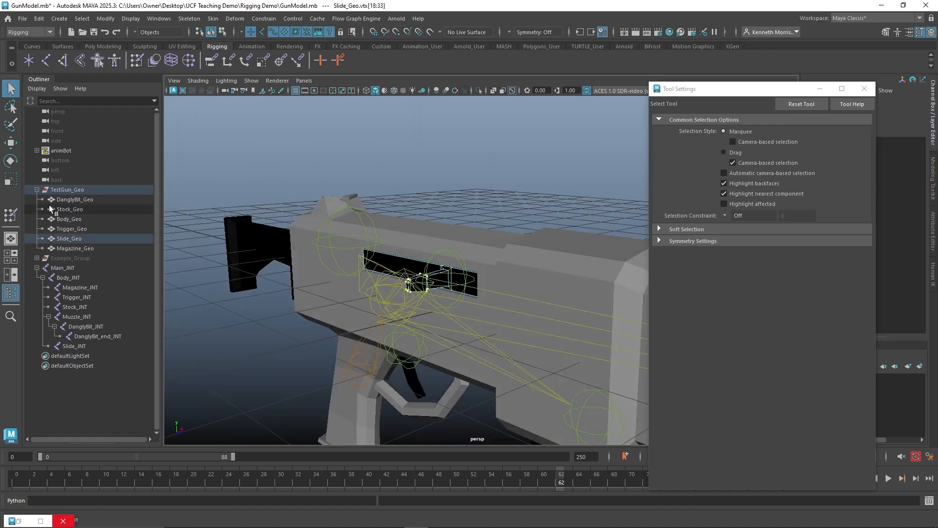
Step: Hammer the skin weights of the selected handle vertices on Slide_Geo
{"action": "left_click", "coordinate": [10, 220]}
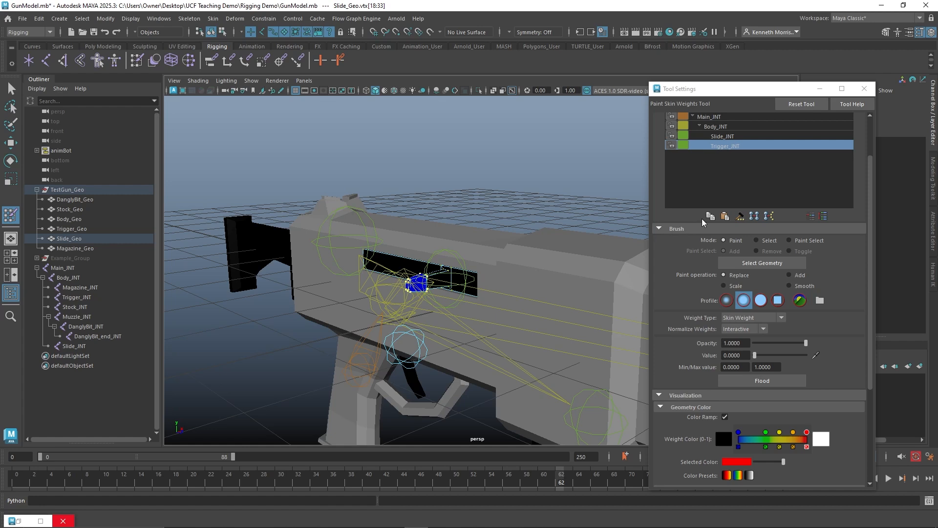
{"action": "left_click", "coordinate": [743, 216]}
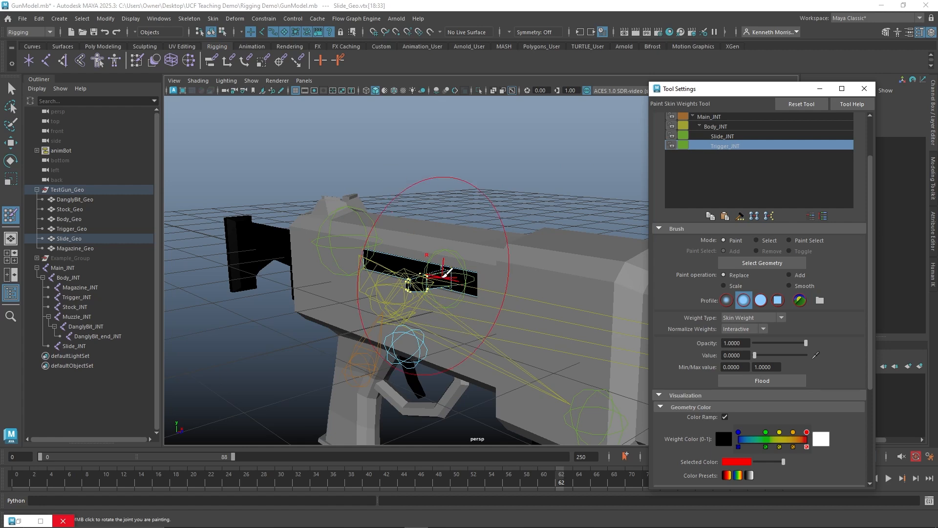
{"action": "key", "text": "q"}
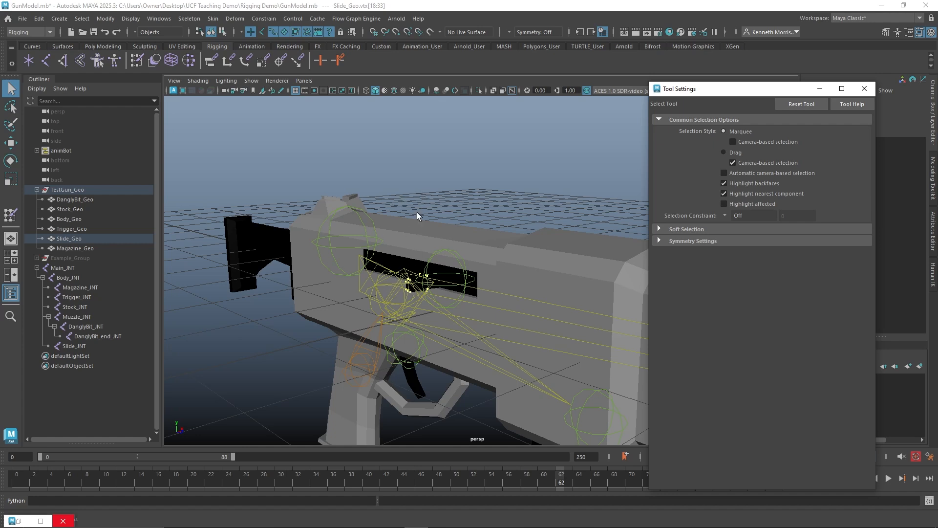
Step: Select the whole Slide_Geo for skin weight painting and examine the influences of Body_JNT and Main_JNT on it
{"action": "left_click", "coordinate": [406, 235]}
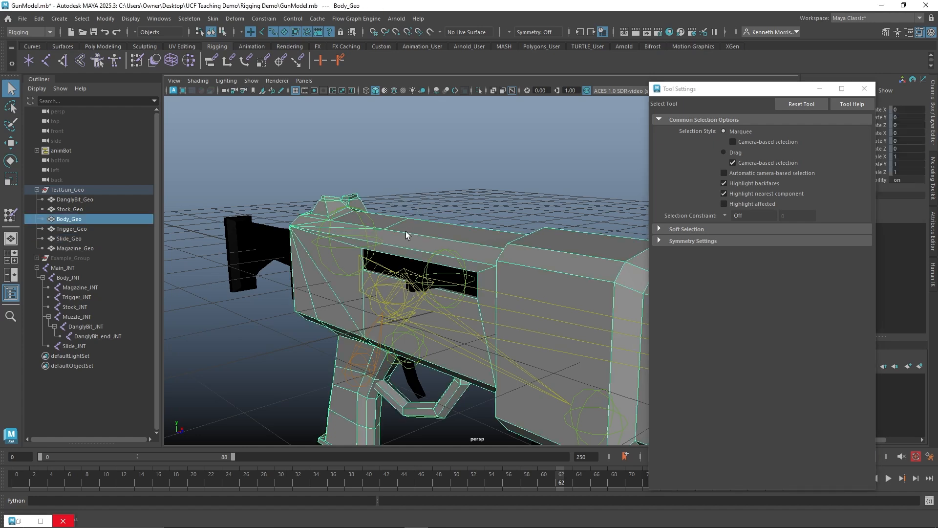
{"action": "left_click", "coordinate": [68, 239]}
{"action": "scroll", "coordinate": [433, 222], "scroll_direction": "up", "scroll_amount": 5}
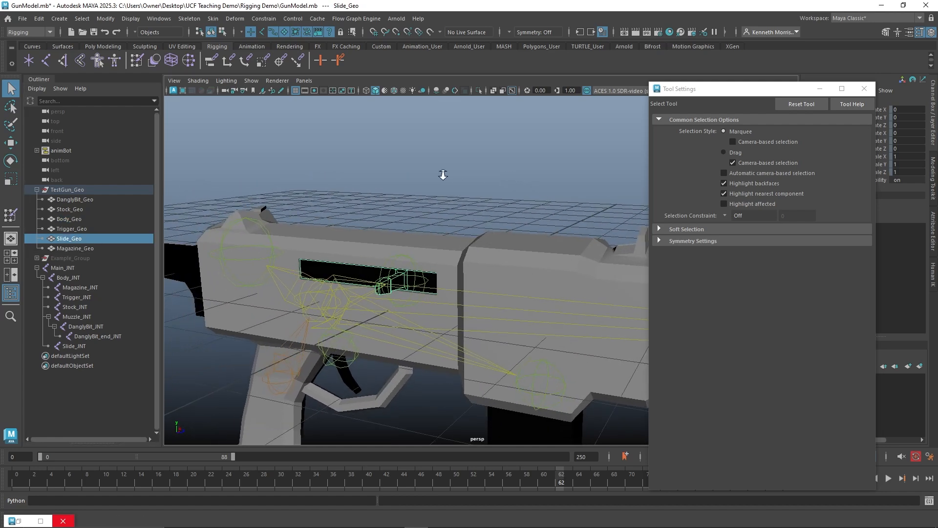
{"action": "right_click_drag", "start_coordinate": [443, 174], "coordinate": [436, 175], "text": "alt"}
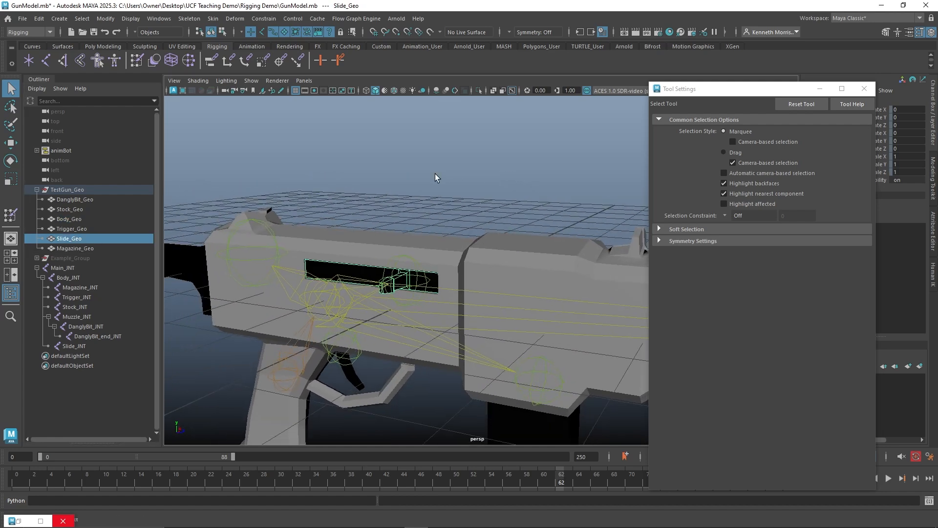
{"action": "left_click", "coordinate": [11, 215]}
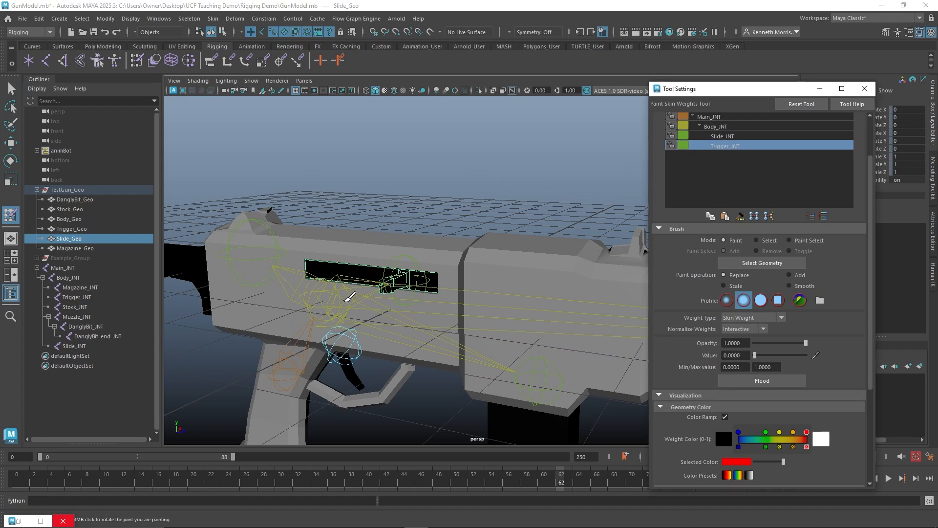
{"action": "left_click", "coordinate": [726, 126]}
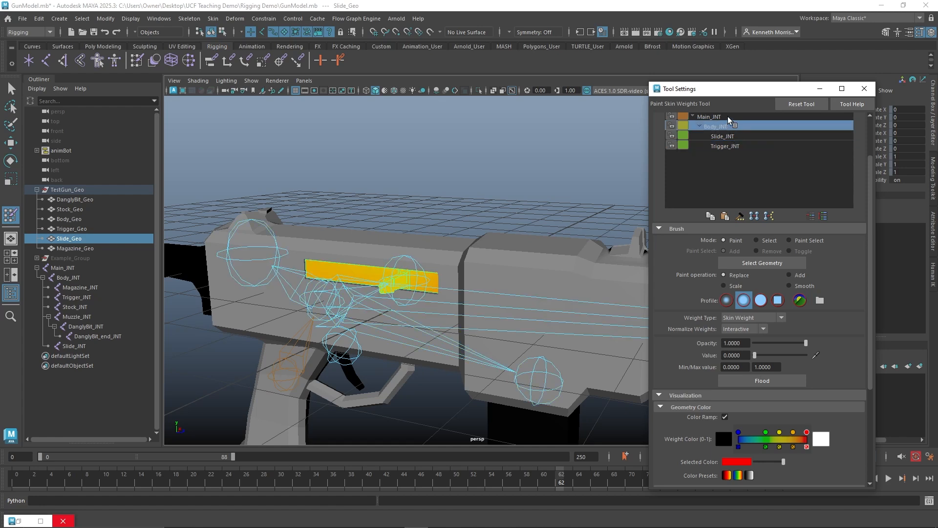
{"action": "left_click", "coordinate": [728, 116]}
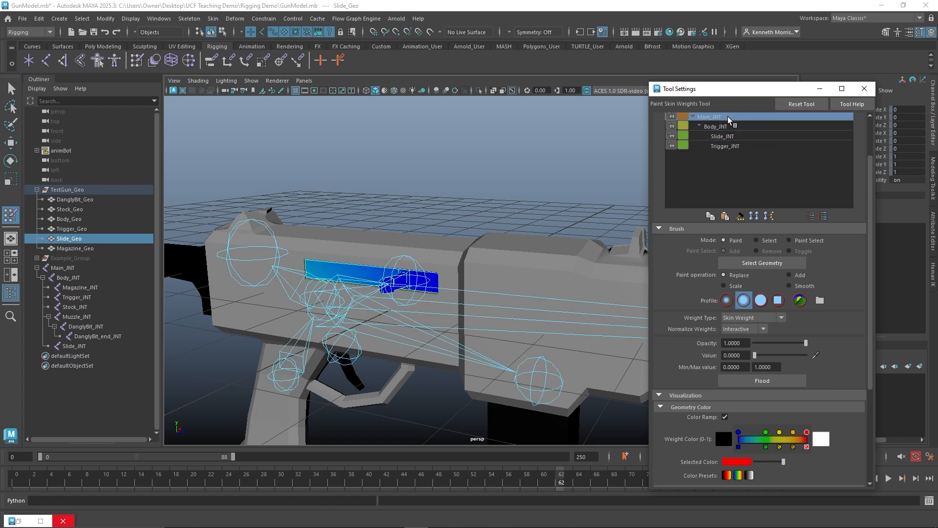
Step: Flood Slide_JNT's skin weight on Slide_Geo with a value of 1, and check the influences of Main_JNT and Trigger_JNT
{"action": "left_click", "coordinate": [726, 139]}
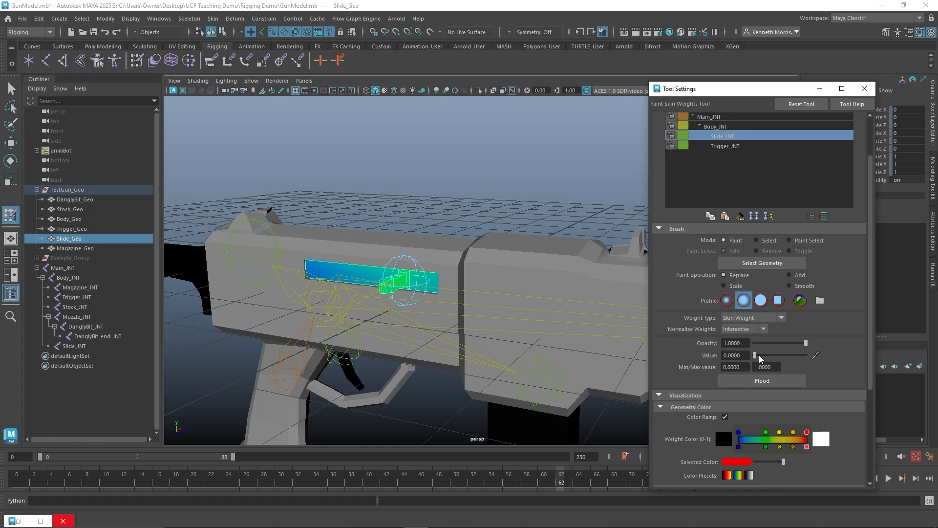
{"action": "left_click_drag", "start_coordinate": [758, 354], "coordinate": [819, 351]}
{"action": "left_click", "coordinate": [764, 380]}
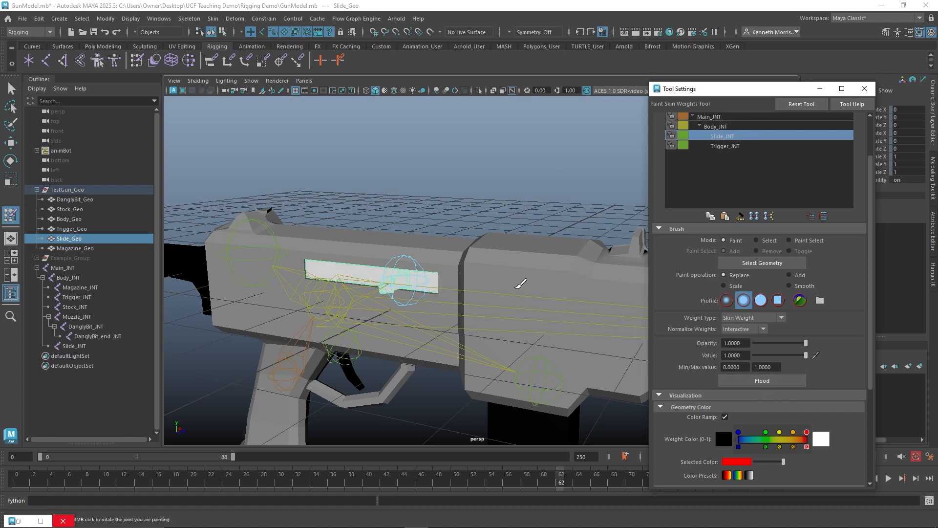
{"action": "left_click", "coordinate": [716, 116]}
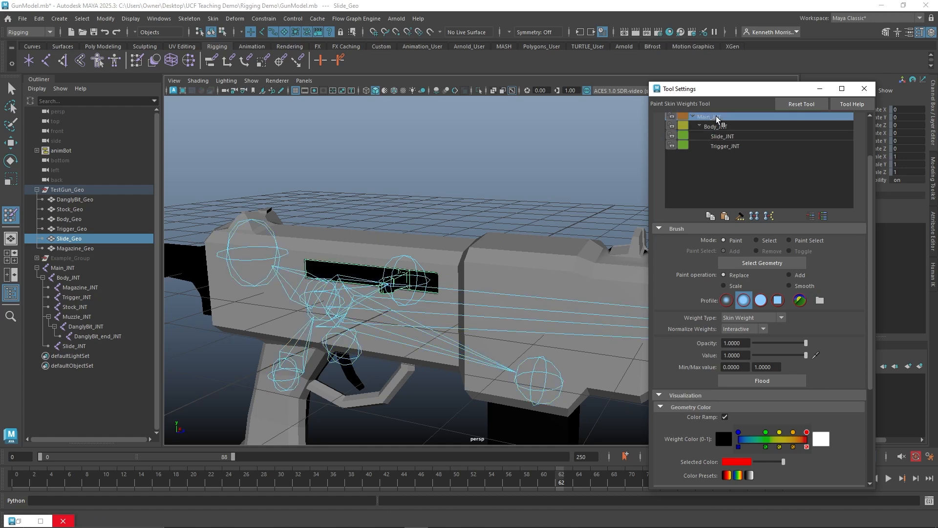
{"action": "left_click", "coordinate": [730, 146]}
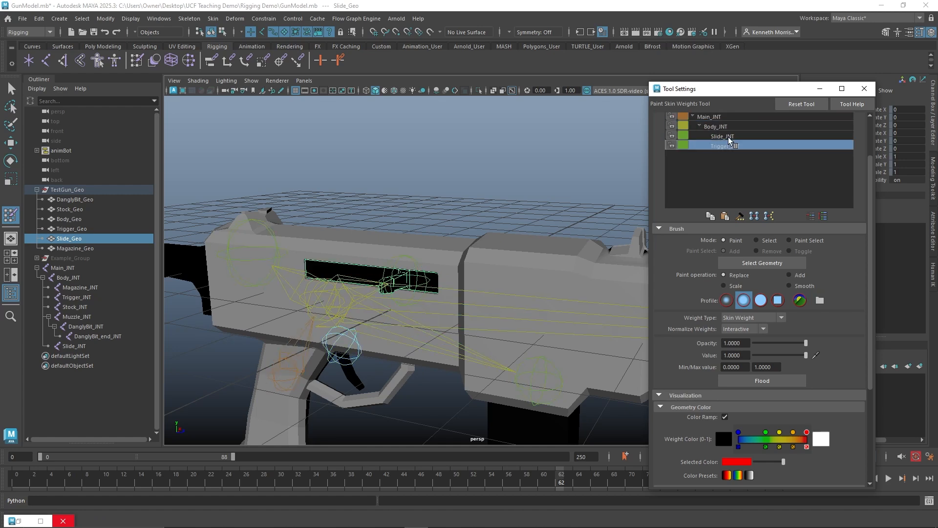
Step: Test the slide's binding by moving Slide_JNT along the body and away from the gun, and undo the moves
{"action": "right_click_drag", "start_coordinate": [402, 144], "coordinate": [372, 136], "text": "alt"}
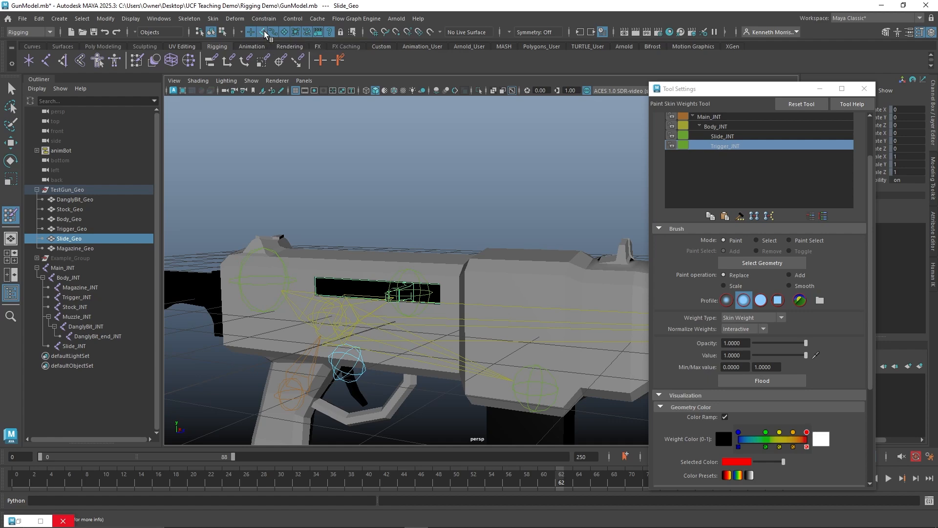
{"action": "left_click_drag", "start_coordinate": [329, 149], "coordinate": [366, 164], "text": "alt"}
{"action": "key", "text": "w"}
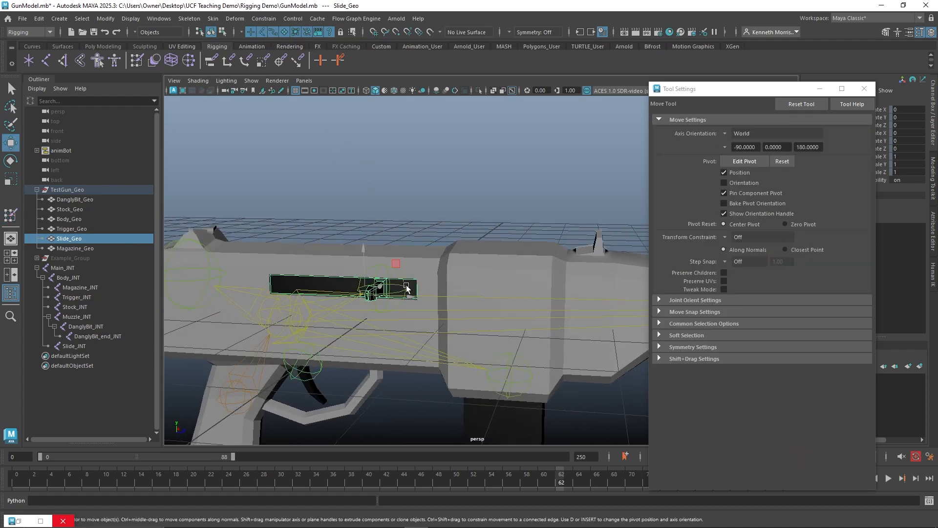
{"action": "left_click", "coordinate": [381, 288]}
{"action": "mouse_move", "coordinate": [419, 292]}
{"action": "left_mouse_down"}
{"action": "mouse_move", "coordinate": [363, 291]}
{"action": "mouse_move", "coordinate": [509, 293]}
{"action": "mouse_move", "coordinate": [403, 292]}
{"action": "left_mouse_up"}
{"action": "middle_click_drag", "start_coordinate": [389, 252], "coordinate": [464, 130]}
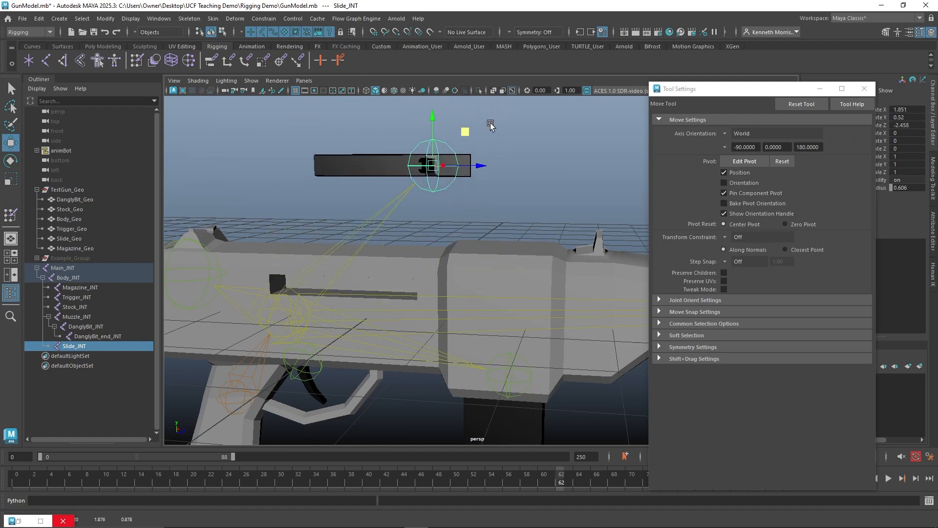
{"action": "key", "text": "ctrl+z"}
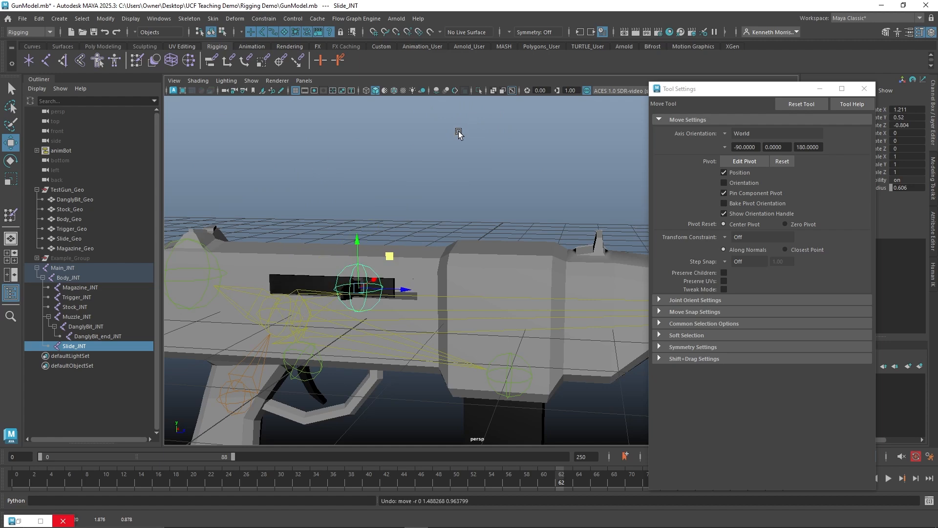
{"action": "left_click", "coordinate": [427, 157]}
{"action": "key", "text": "ctrl+z"}
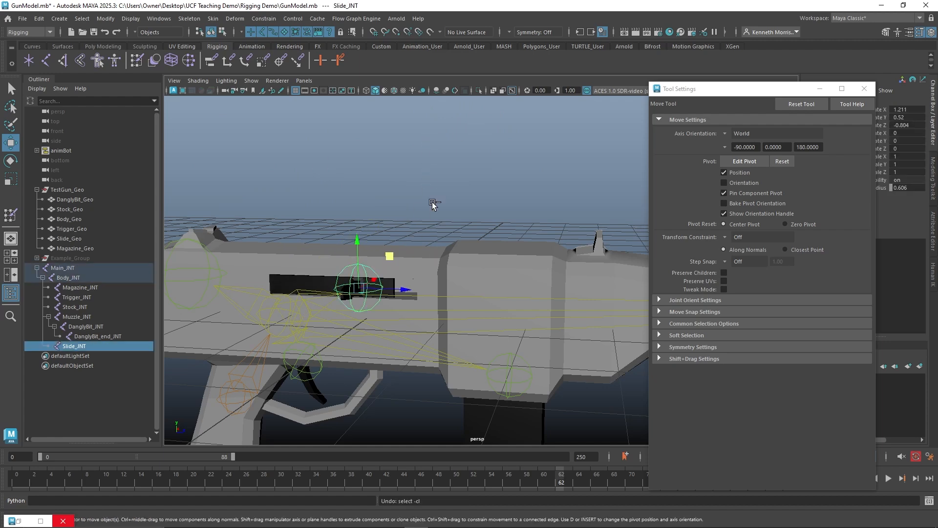
{"action": "key", "text": "ctrl+z"}
{"action": "left_click", "coordinate": [414, 149]}
Step: Flood Trigger_JNT's skin weight on Trigger_Geo with a value of 1 in Replace mode
{"action": "middle_click_drag", "start_coordinate": [374, 142], "coordinate": [548, 140], "text": "alt"}
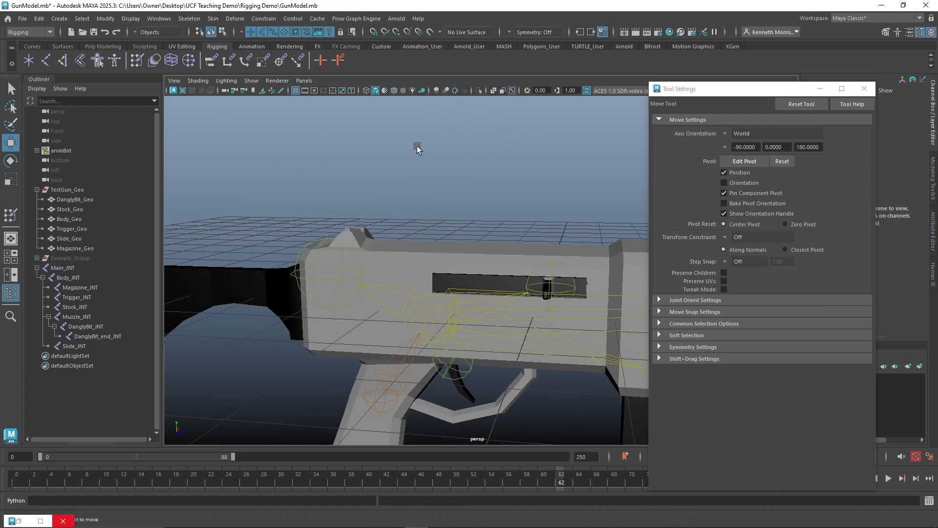
{"action": "mouse_move", "coordinate": [416, 147]}
{"action": "left_mouse_down", "text": "alt"}
{"action": "mouse_move", "coordinate": [385, 172]}
{"action": "mouse_move", "coordinate": [427, 152]}
{"action": "left_mouse_up", "text": "alt"}
{"action": "middle_click_drag", "start_coordinate": [420, 162], "coordinate": [411, 110], "text": "alt"}
{"action": "left_click_drag", "start_coordinate": [421, 303], "coordinate": [504, 253], "text": "alt"}
{"action": "middle_click_drag", "start_coordinate": [483, 225], "coordinate": [477, 131], "text": "alt"}
{"action": "left_click_drag", "start_coordinate": [405, 320], "coordinate": [396, 324], "text": "alt"}
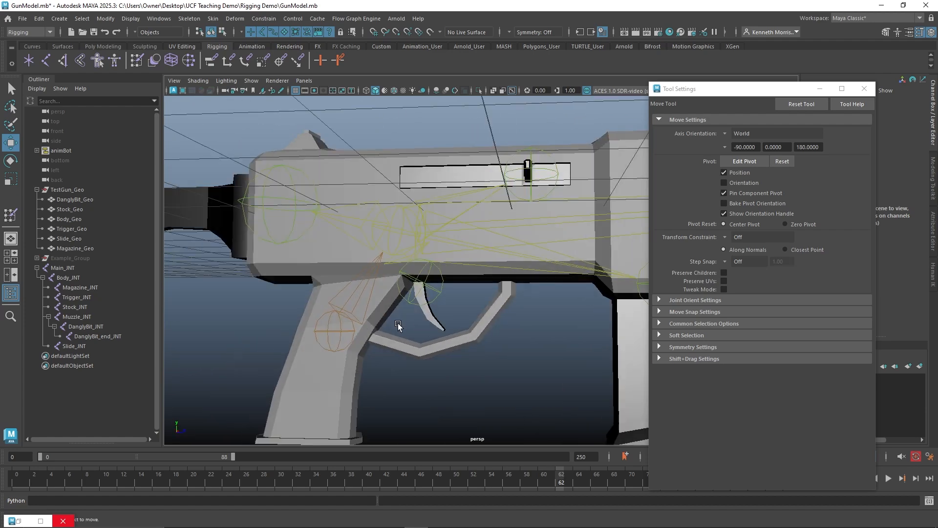
{"action": "left_click", "coordinate": [424, 311]}
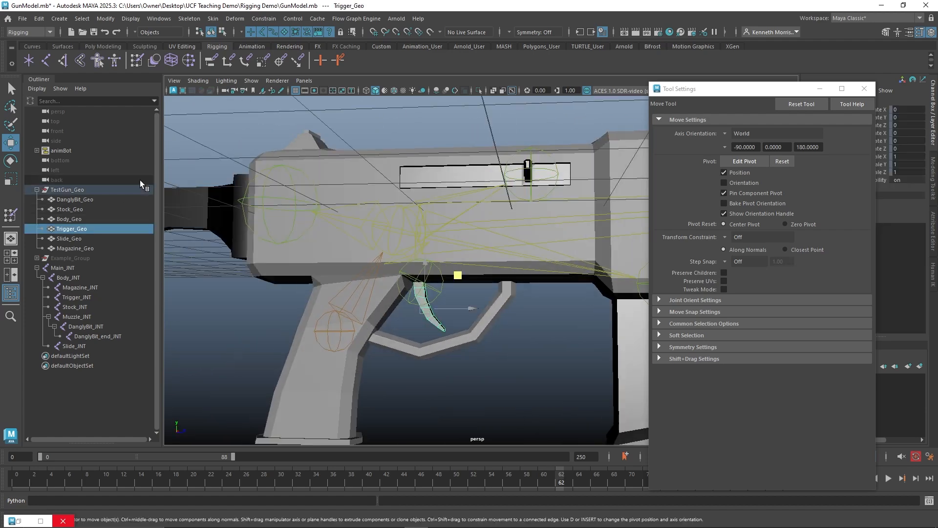
{"action": "left_click", "coordinate": [10, 219]}
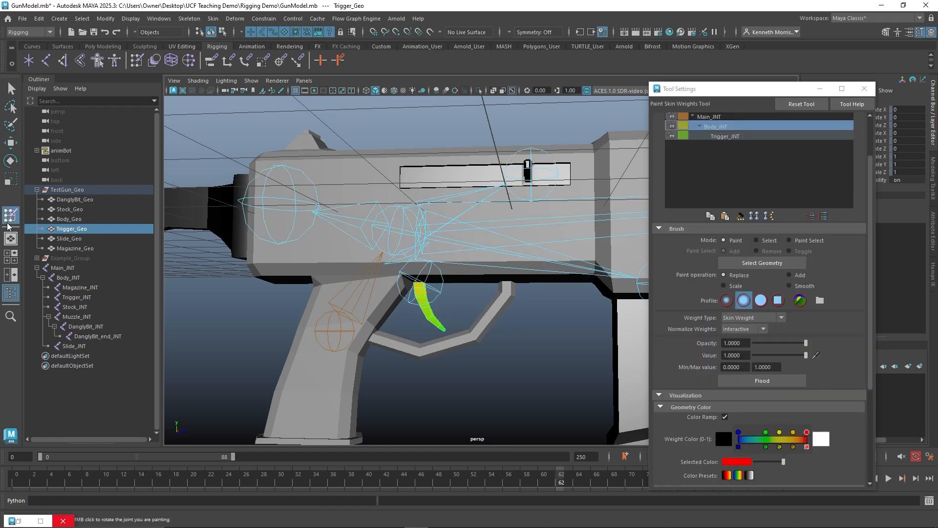
{"action": "left_click", "coordinate": [716, 118]}
{"action": "left_click", "coordinate": [723, 136]}
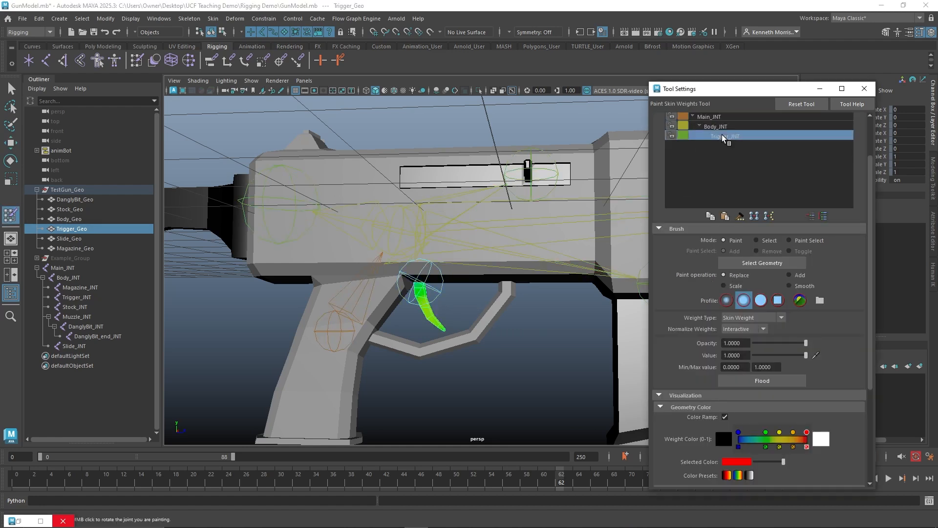
{"action": "left_click", "coordinate": [744, 384]}
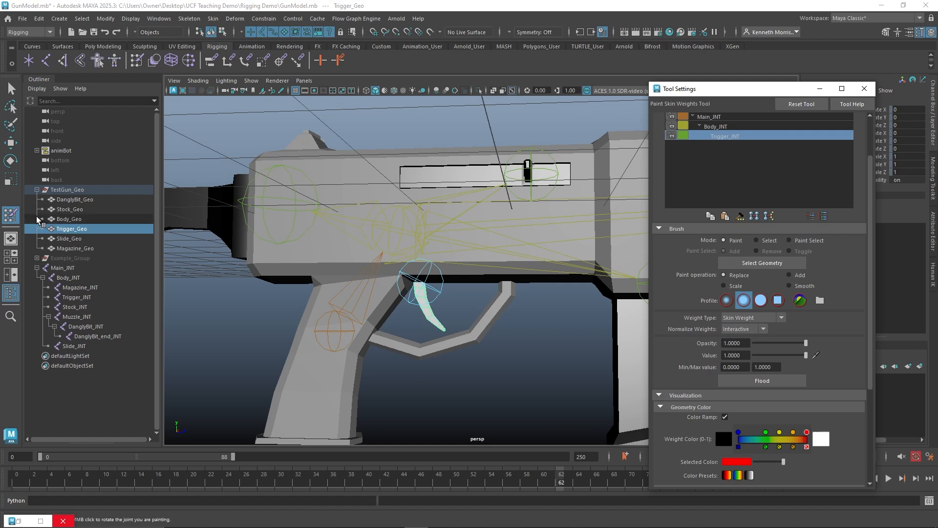
Step: Flood Stock_JNT's skin weight on Stock_Geo with a value of 1
{"action": "left_click", "coordinate": [85, 209]}
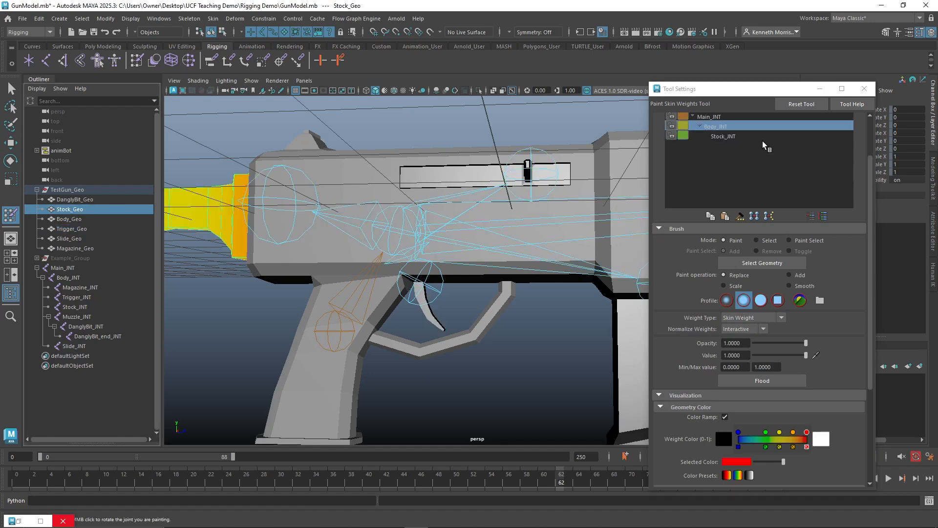
{"action": "left_click", "coordinate": [733, 135]}
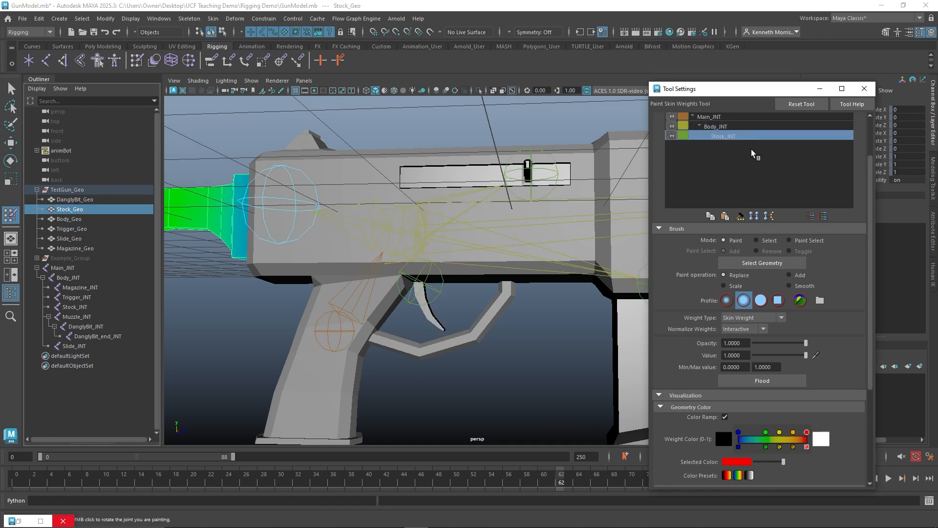
{"action": "left_click", "coordinate": [762, 380]}
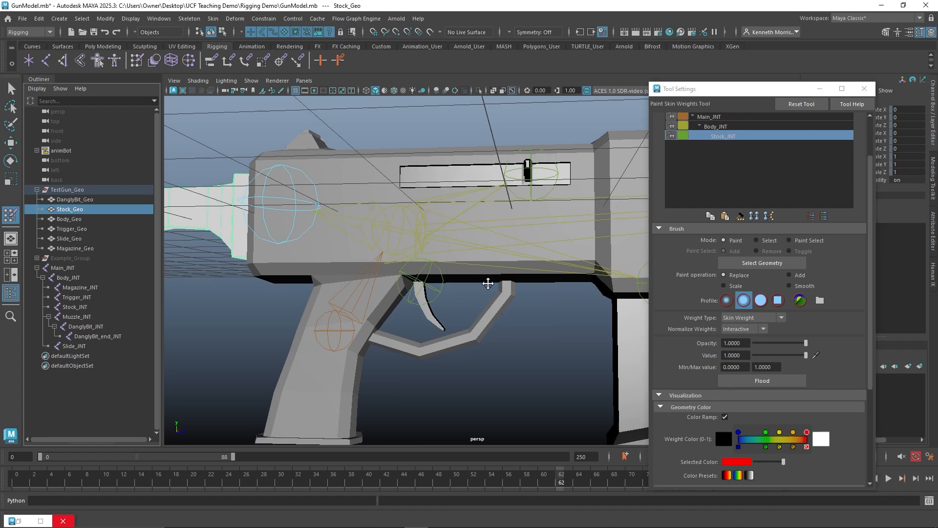
Step: Flood DanglyBit_JNT's skin weight on DanglyBit_Geo with a value of 1 in Replace mode
{"action": "left_click_drag", "start_coordinate": [465, 294], "coordinate": [143, 266], "text": "alt"}
{"action": "left_click", "coordinate": [99, 198]}
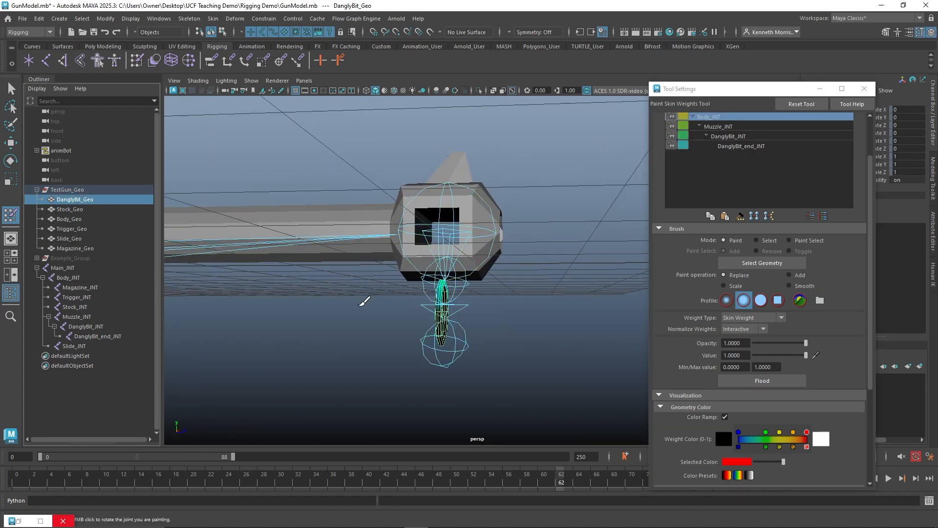
{"action": "scroll", "coordinate": [356, 300], "scroll_direction": "up", "scroll_amount": 3}
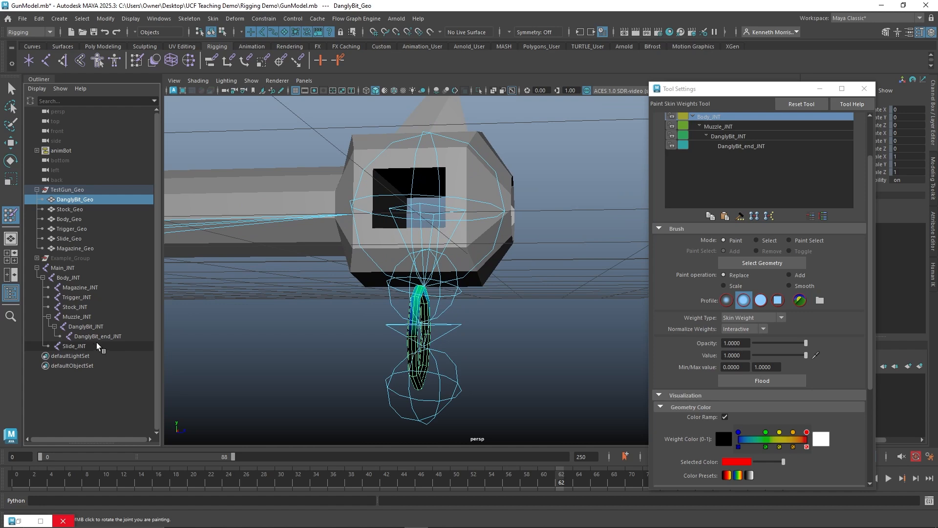
{"action": "left_click", "coordinate": [722, 126]}
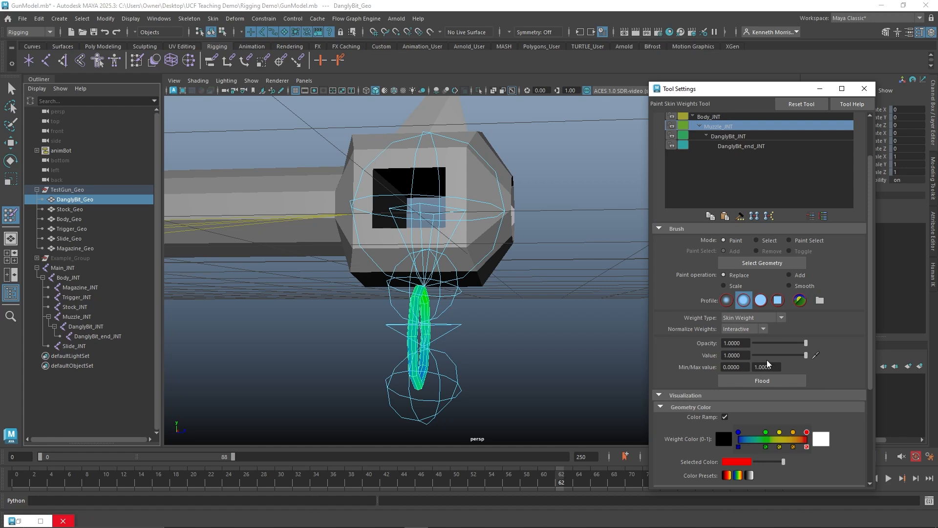
{"action": "left_click", "coordinate": [730, 136]}
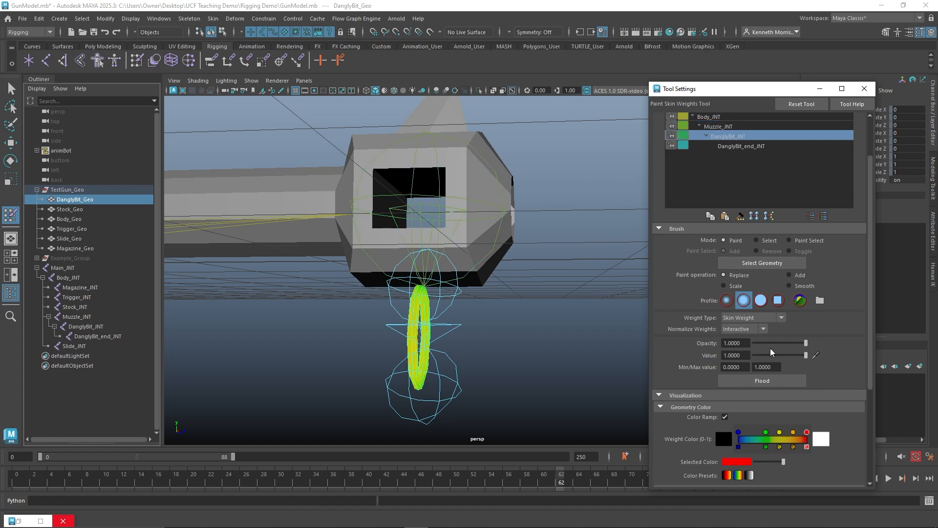
{"action": "left_click", "coordinate": [733, 378]}
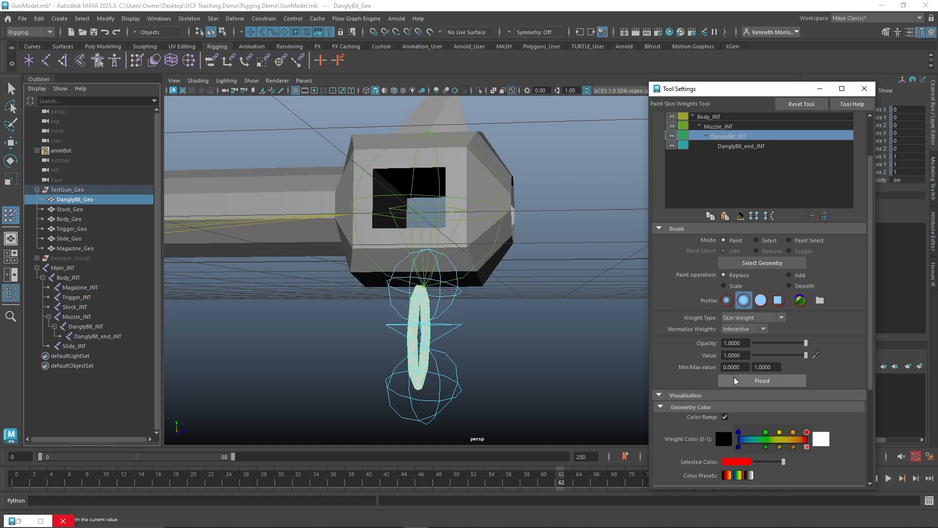
Step: Compare the influences of DanglyBit_JNT and DanglyBit_end_JNT on DanglyBit_Geo, and minimize the weight-painting settings to inspect the whole gun
{"action": "left_click", "coordinate": [757, 146]}
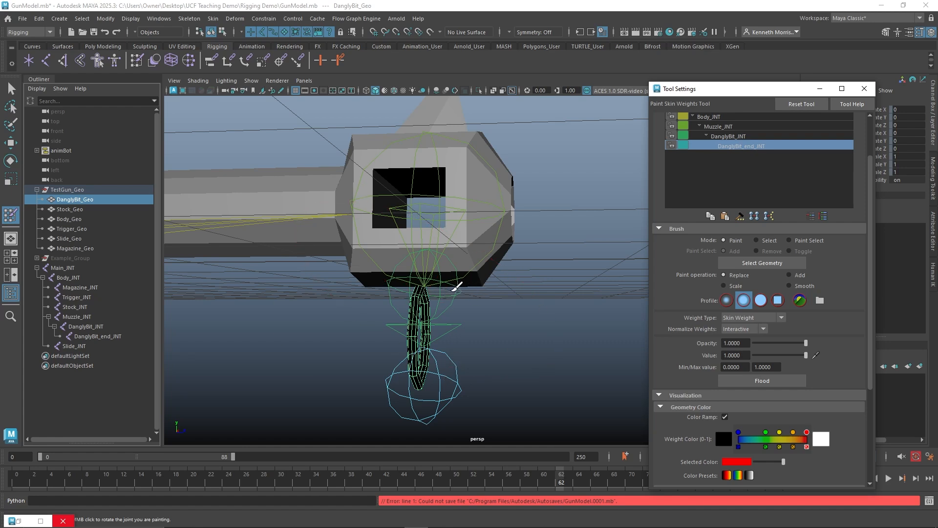
{"action": "left_click", "coordinate": [738, 135]}
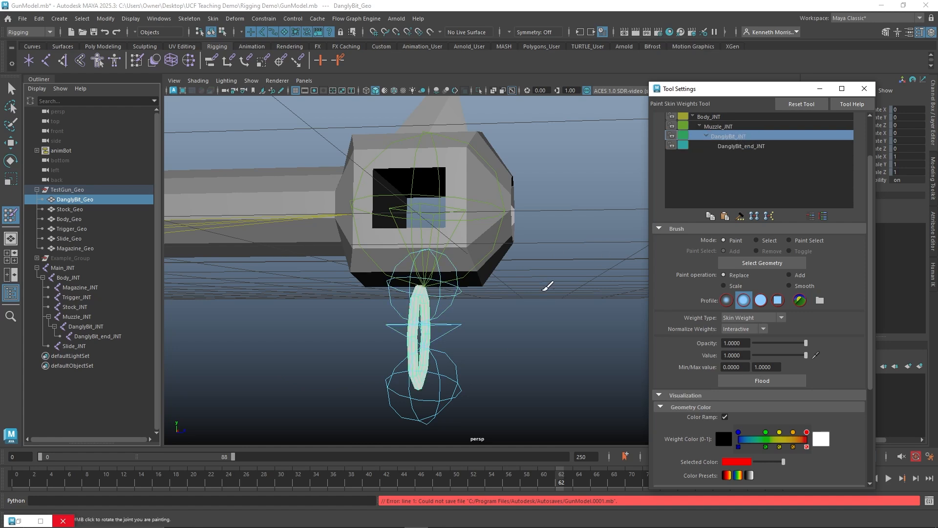
{"action": "left_click", "coordinate": [765, 146]}
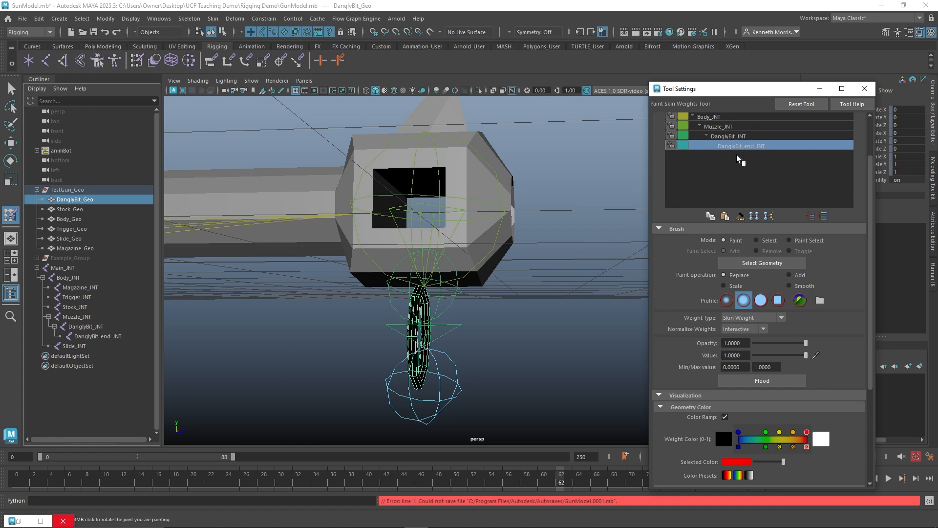
{"action": "left_click", "coordinate": [752, 136]}
{"action": "left_click", "coordinate": [748, 147]}
{"action": "middle_click_drag", "start_coordinate": [489, 202], "coordinate": [309, 281], "text": "alt"}
{"action": "right_click_drag", "start_coordinate": [309, 281], "coordinate": [351, 318], "text": "alt"}
{"action": "middle_click_drag", "start_coordinate": [352, 318], "coordinate": [426, 337], "text": "alt"}
{"action": "right_click_drag", "start_coordinate": [426, 337], "coordinate": [326, 318], "text": "alt"}
{"action": "mouse_move", "coordinate": [370, 301]}
{"action": "left_mouse_down", "text": "alt"}
{"action": "mouse_move", "coordinate": [360, 327]}
{"action": "mouse_move", "coordinate": [349, 325]}
{"action": "mouse_move", "coordinate": [356, 311]}
{"action": "left_mouse_up", "text": "alt"}
{"action": "left_click_drag", "start_coordinate": [422, 193], "coordinate": [390, 189], "text": "alt"}
{"action": "left_click", "coordinate": [818, 89]}
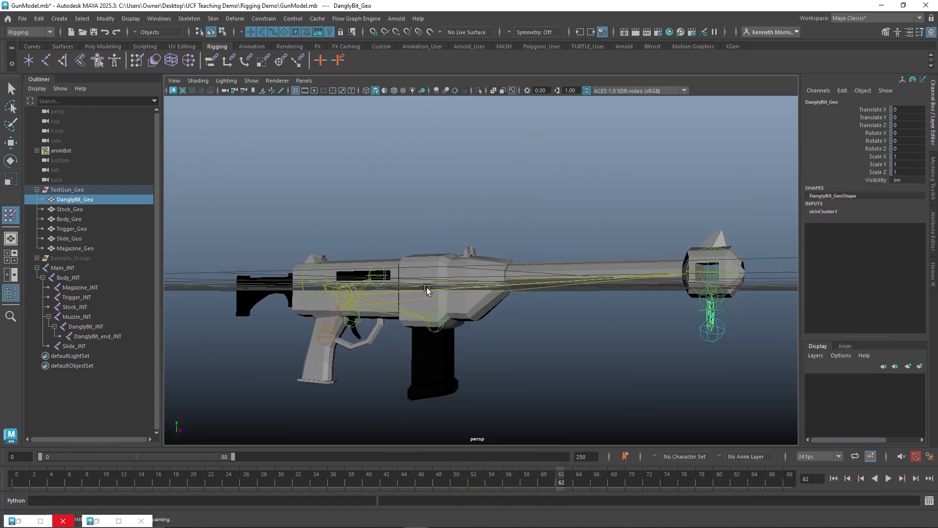
Step: Test the magazine's binding by moving Magazine_JNT down out of the body, and undo the move
{"action": "key", "text": "w"}
{"action": "left_click", "coordinate": [441, 325]}
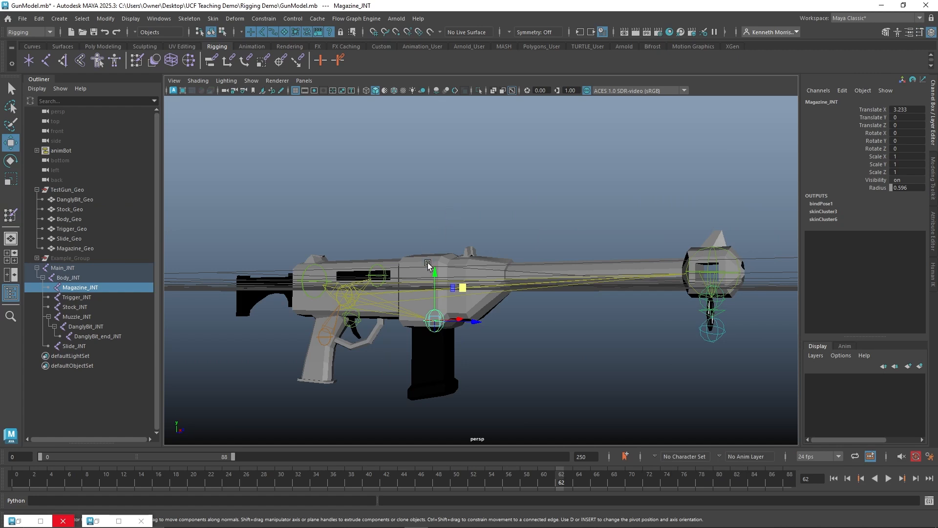
{"action": "left_click_drag", "start_coordinate": [429, 271], "coordinate": [429, 364]}
{"action": "key", "text": "ctrl+z"}
{"action": "key", "text": "ctrl+z"}
{"action": "key", "text": "ctrl+z"}
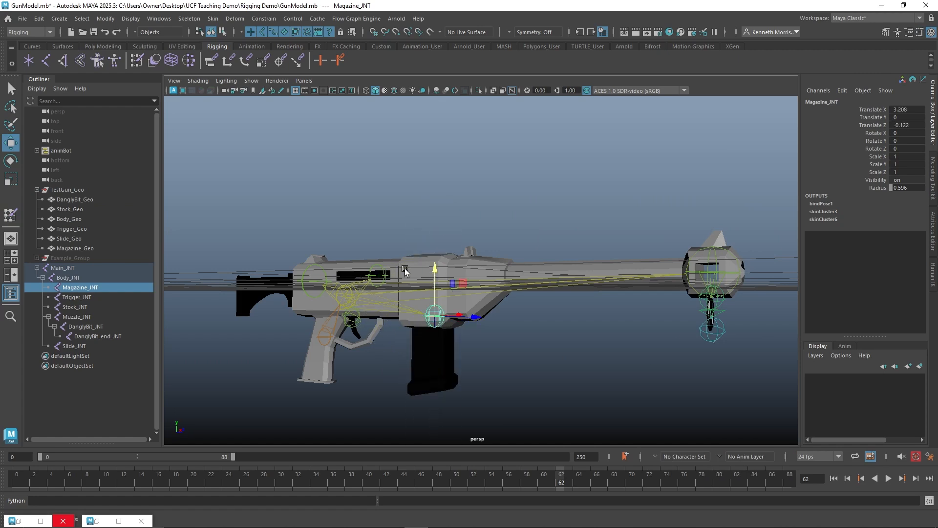
Step: Test the dangling piece under the muzzle by rotating DanglyBit_JNT, restore its pose, and deselect it
{"action": "left_click", "coordinate": [714, 302]}
{"action": "key", "text": "e"}
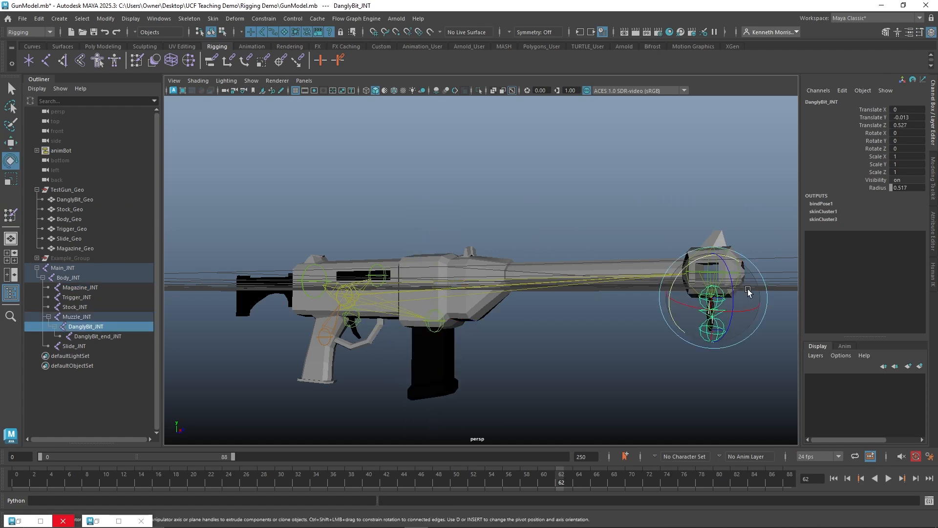
{"action": "left_click_drag", "start_coordinate": [748, 289], "coordinate": [628, 184]}
{"action": "left_click", "coordinate": [496, 206]}
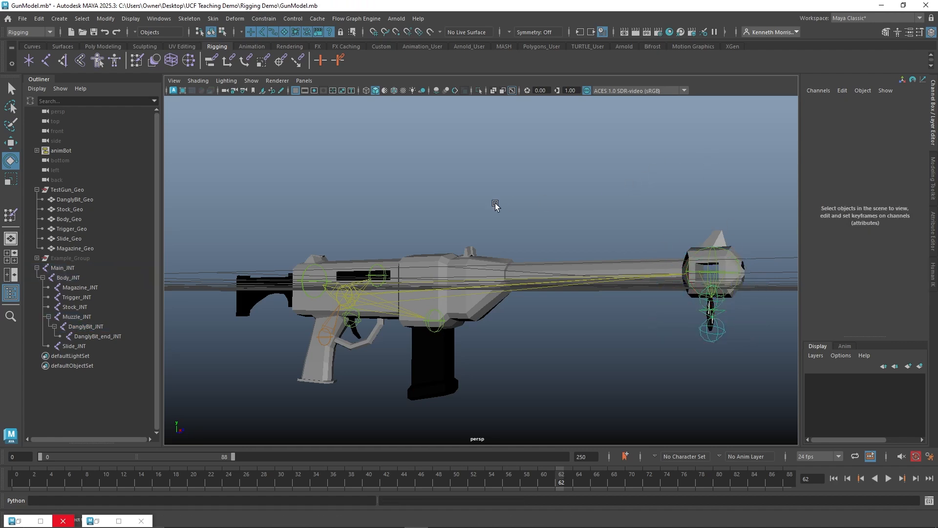
Step: Test the slide's weights by moving Slide_JNT back and forth along its slot, and undo the move
{"action": "left_click_drag", "start_coordinate": [496, 206], "coordinate": [409, 248], "text": "alt"}
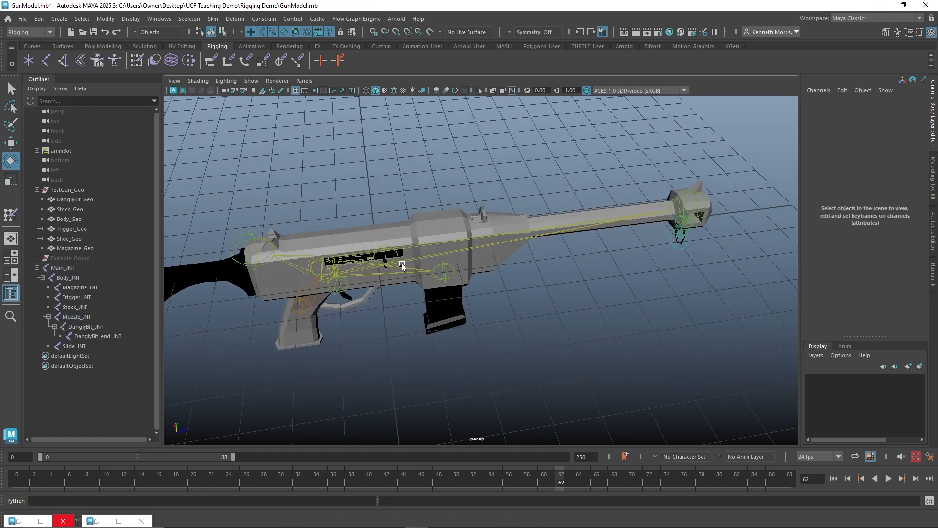
{"action": "left_click", "coordinate": [399, 258]}
{"action": "key", "text": "w"}
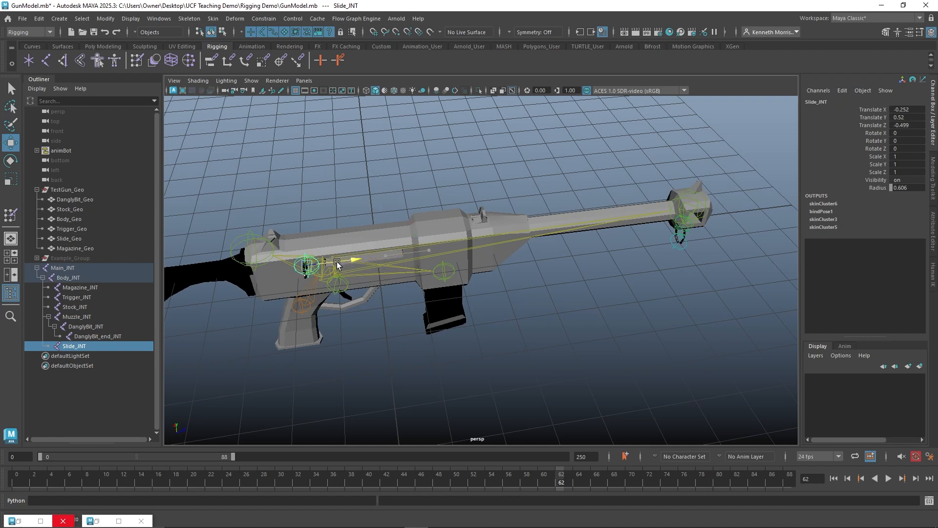
{"action": "left_click_drag", "start_coordinate": [437, 260], "coordinate": [467, 261]}
{"action": "key", "text": "ctrl+z"}
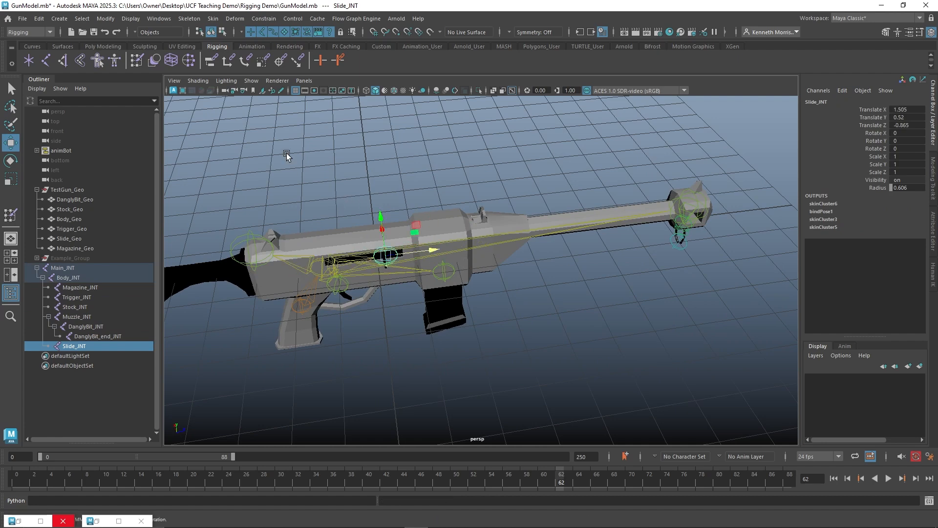
Step: Test the trigger's binding by rotating Trigger_JNT, restore its pose, and deselect it
{"action": "left_click_drag", "start_coordinate": [288, 154], "coordinate": [290, 120], "text": "alt"}
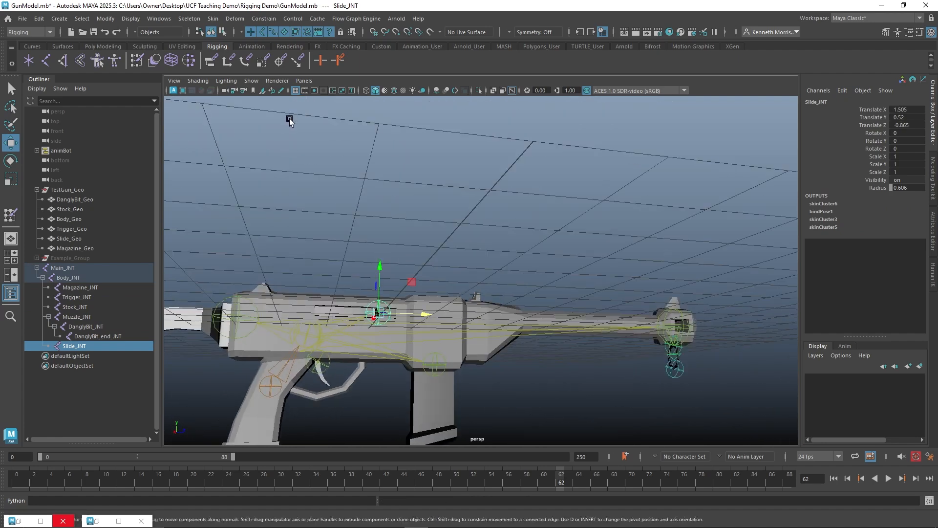
{"action": "left_click", "coordinate": [331, 364]}
{"action": "key", "text": "e"}
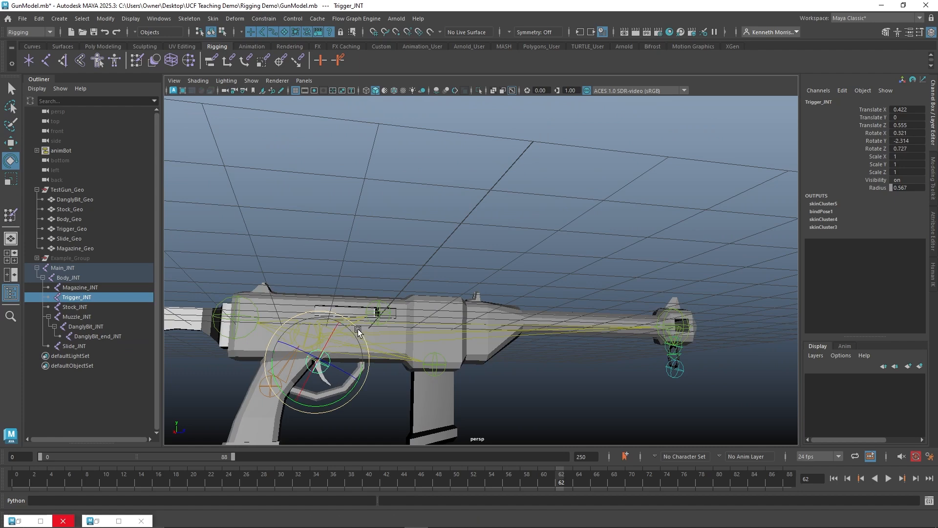
{"action": "left_click", "coordinate": [318, 208]}
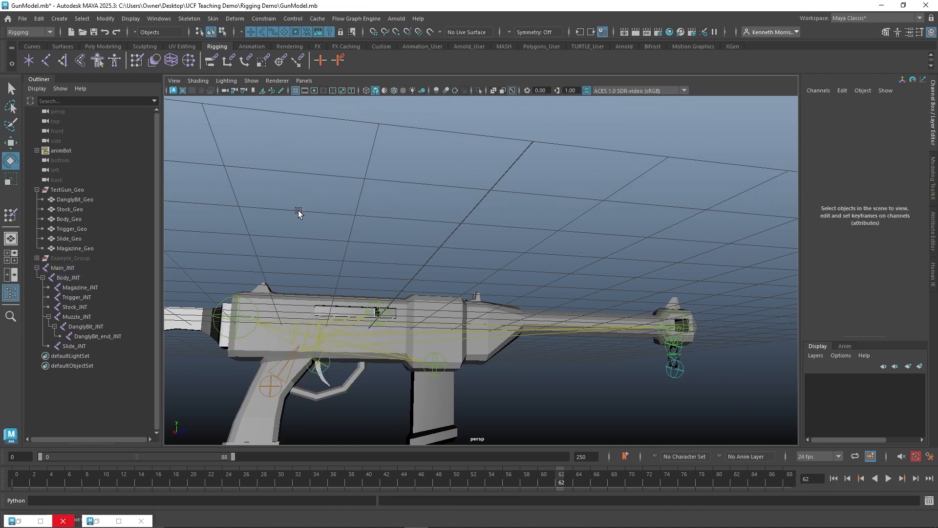
Step: Test the stock's binding by rotating Stock_JNT to fold the stock against the body, undo the rotation, and deselect it
{"action": "left_click_drag", "start_coordinate": [298, 211], "coordinate": [436, 382], "text": "alt"}
{"action": "left_click", "coordinate": [400, 319]}
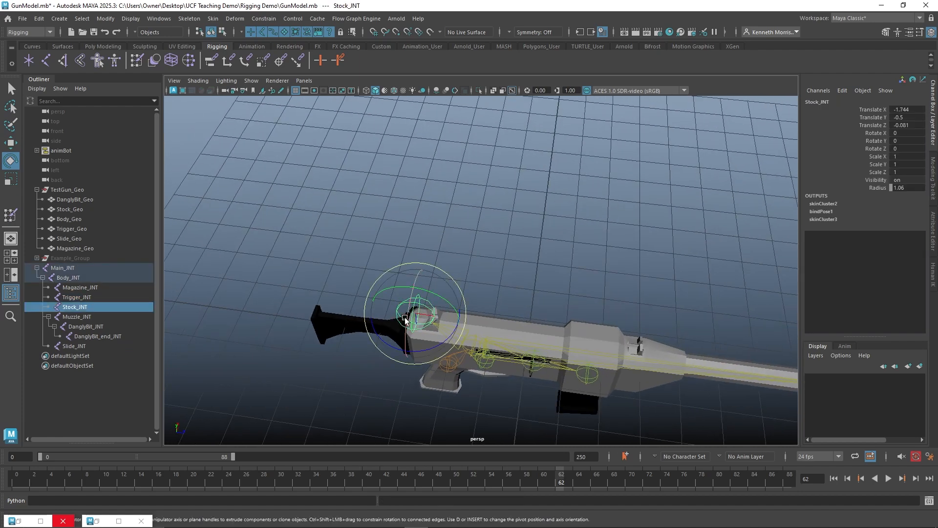
{"action": "left_click_drag", "start_coordinate": [442, 342], "coordinate": [334, 316]}
{"action": "key", "text": "ctrl+z"}
{"action": "key", "text": "ctrl+z"}
{"action": "key", "text": "ctrl+z"}
{"action": "key", "text": "ctrl+z"}
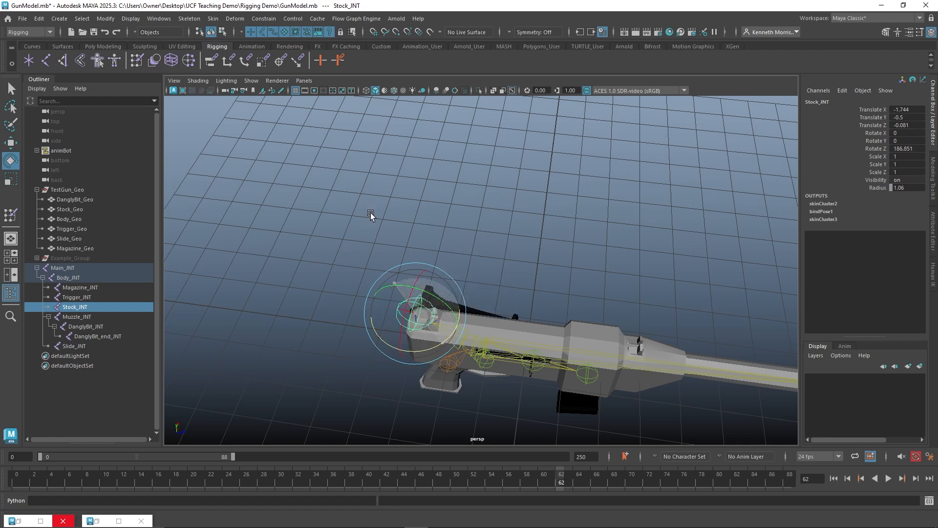
{"action": "left_click", "coordinate": [532, 235]}
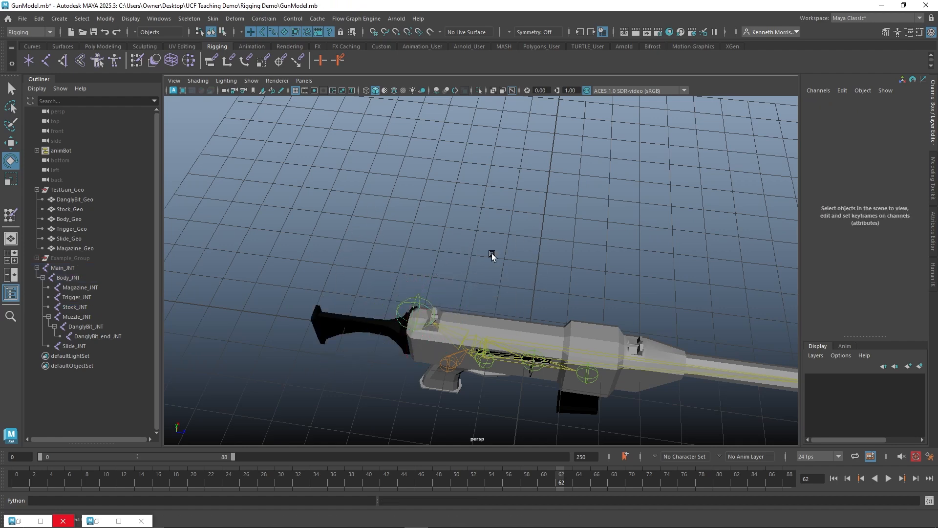
Step: Test the whole rig by rotating Main_JNT at the grip, undo the rotation, and deselect the joint
{"action": "left_click_drag", "start_coordinate": [493, 255], "coordinate": [401, 91], "text": "alt"}
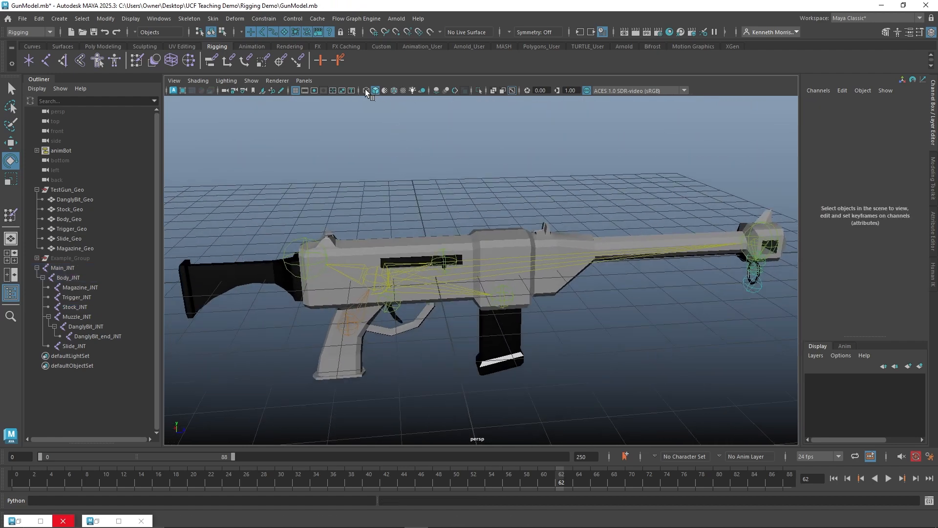
{"action": "left_click_drag", "start_coordinate": [450, 187], "coordinate": [395, 180], "text": "alt"}
{"action": "left_click", "coordinate": [386, 318]}
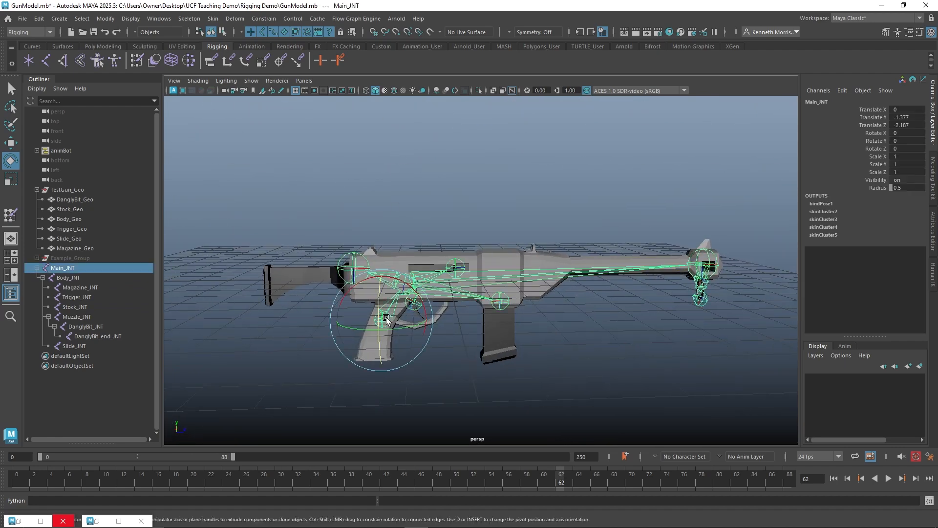
{"action": "left_click_drag", "start_coordinate": [413, 299], "coordinate": [465, 254]}
{"action": "key", "text": "ctrl+z"}
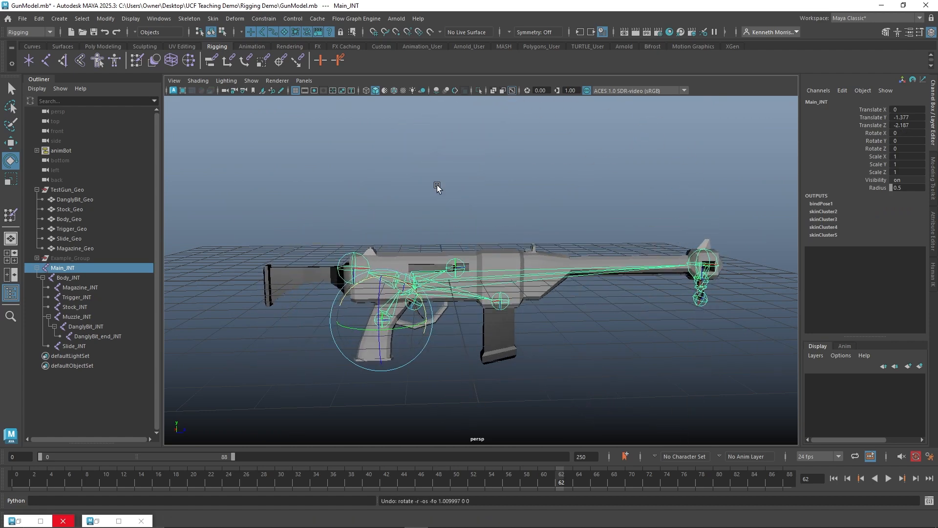
{"action": "left_click", "coordinate": [438, 186]}
{"action": "mouse_move", "coordinate": [438, 186]}
{"action": "left_mouse_down", "text": "alt"}
{"action": "mouse_move", "coordinate": [461, 187]}
{"action": "mouse_move", "coordinate": [495, 211]}
{"action": "mouse_move", "coordinate": [442, 210]}
{"action": "mouse_move", "coordinate": [398, 180]}
{"action": "mouse_move", "coordinate": [347, 184]}
{"action": "mouse_move", "coordinate": [429, 187]}
{"action": "mouse_move", "coordinate": [460, 199]}
{"action": "mouse_move", "coordinate": [444, 200]}
{"action": "left_mouse_up", "text": "alt"}
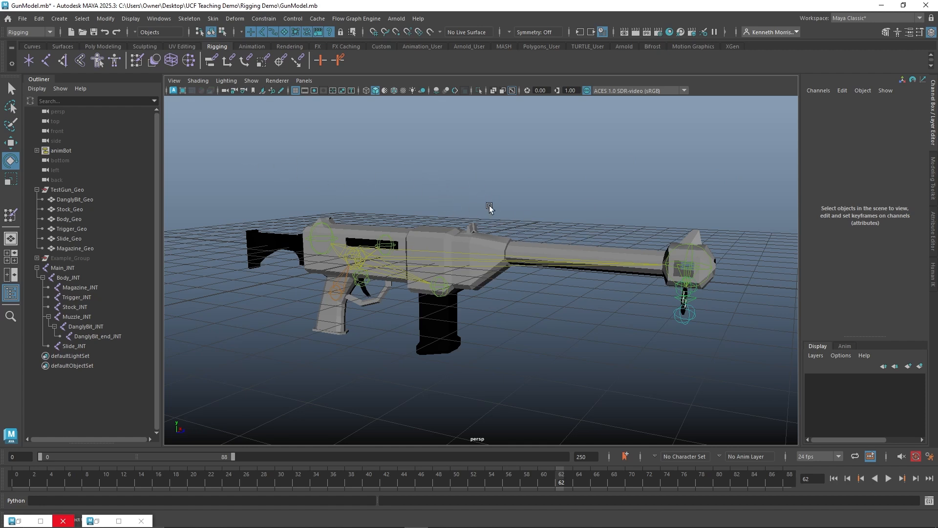
Step: Examine the gun's Body_Geo mesh from the receiver along the barrel to the muzzle
{"action": "left_click", "coordinate": [489, 239]}
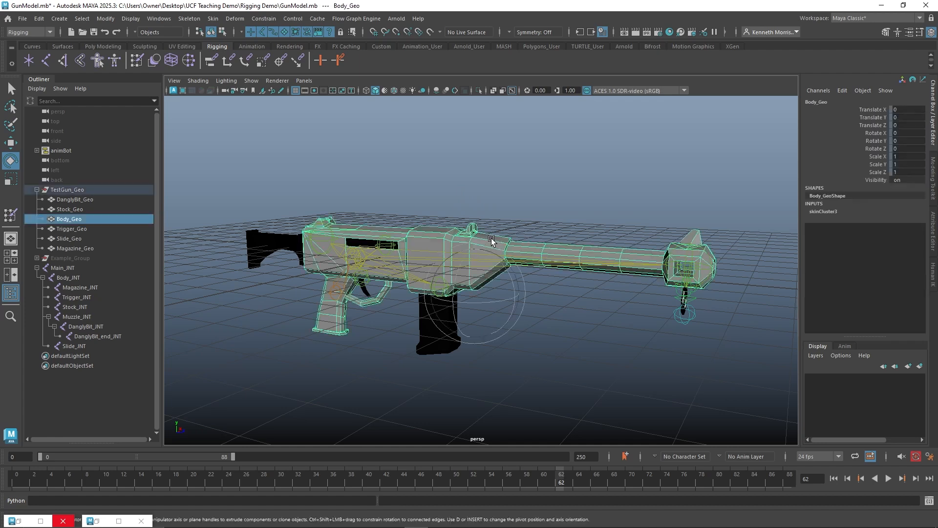
{"action": "scroll", "coordinate": [496, 238], "scroll_direction": "up", "scroll_amount": 6}
{"action": "left_click_drag", "start_coordinate": [591, 180], "coordinate": [653, 177], "text": "alt"}
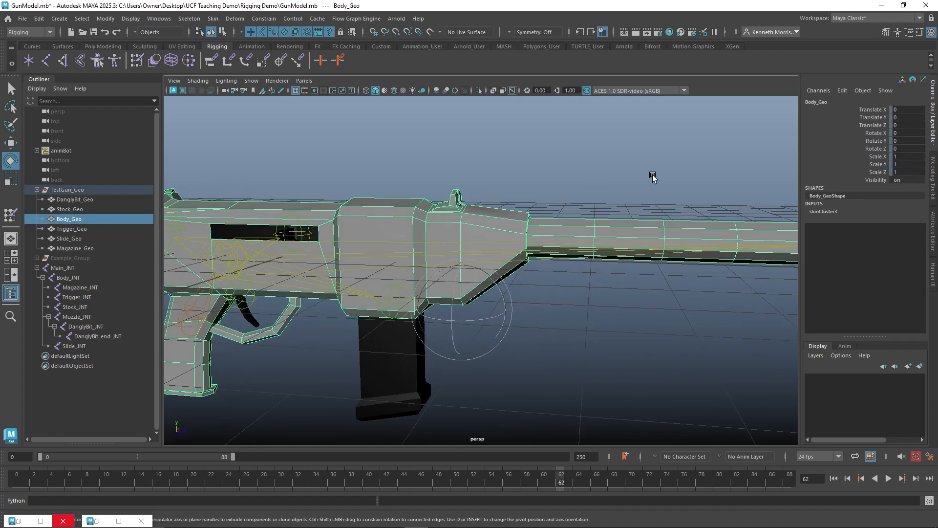
{"action": "middle_click_drag", "start_coordinate": [653, 178], "coordinate": [517, 166], "text": "alt"}
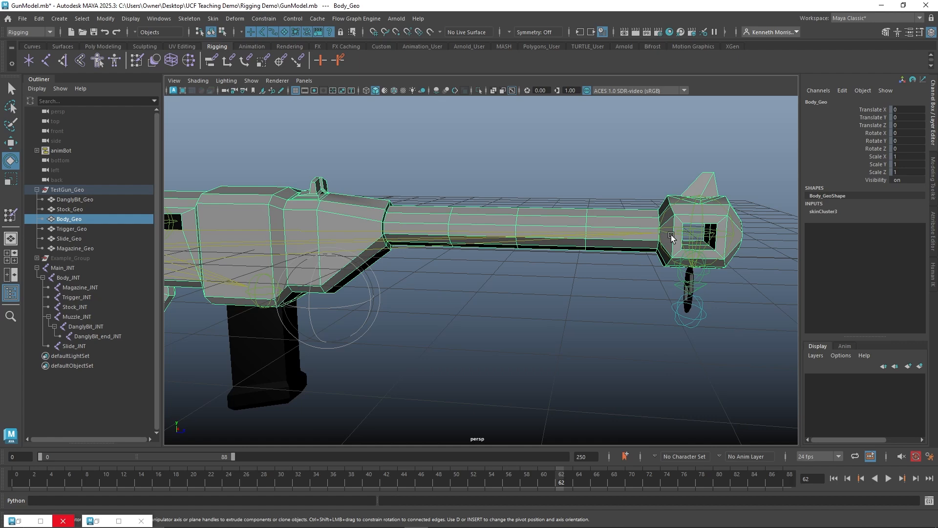
{"action": "scroll", "coordinate": [444, 221], "scroll_direction": "down", "scroll_amount": 2}
{"action": "scroll", "coordinate": [444, 223], "scroll_direction": "down", "scroll_amount": 1}
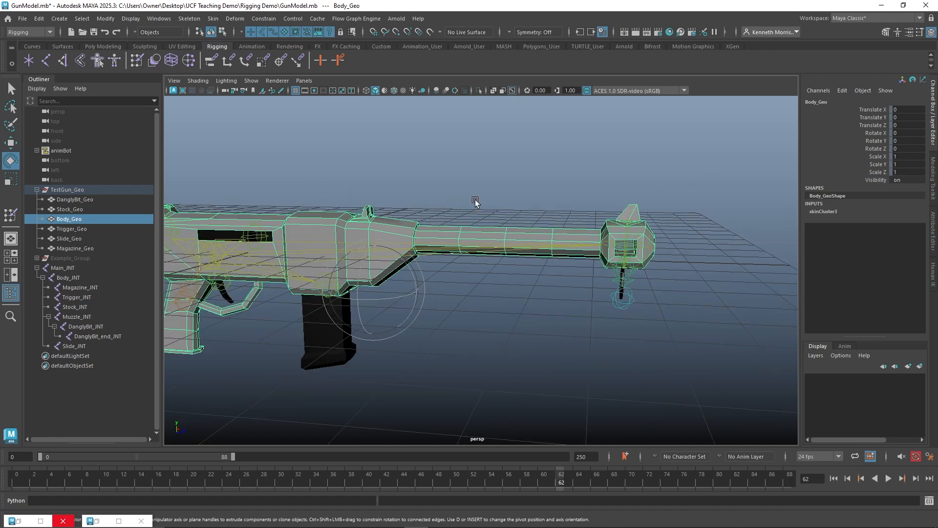
{"action": "scroll", "coordinate": [474, 200], "scroll_direction": "down", "scroll_amount": 3}
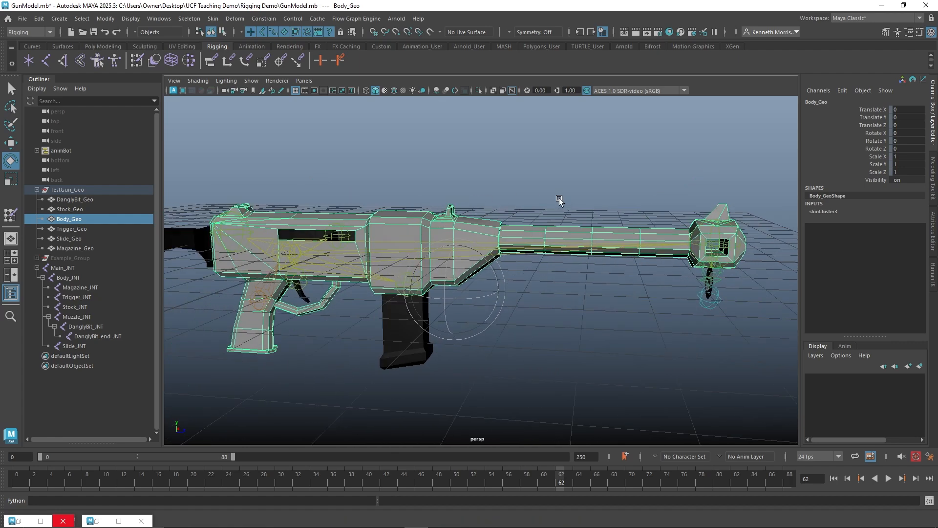
{"action": "left_click", "coordinate": [474, 198]}
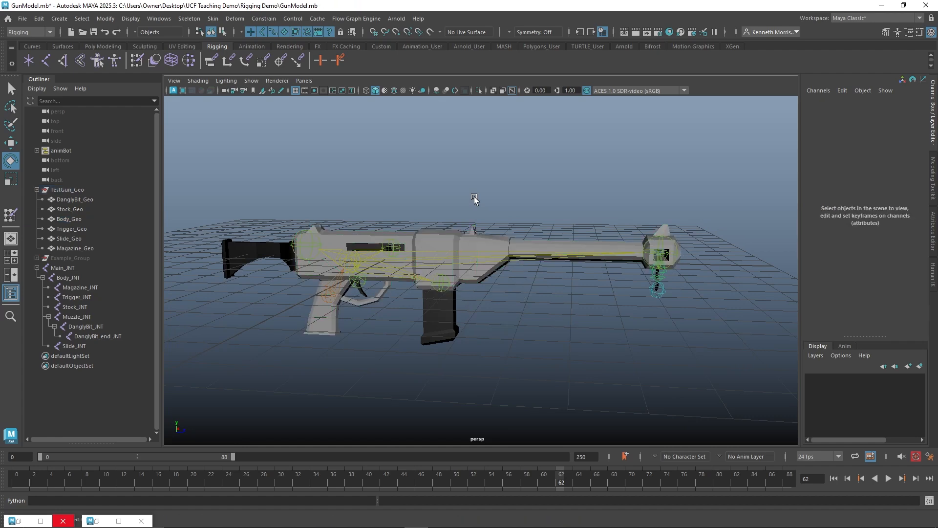
{"action": "left_click_drag", "start_coordinate": [458, 195], "coordinate": [438, 195], "text": "alt"}
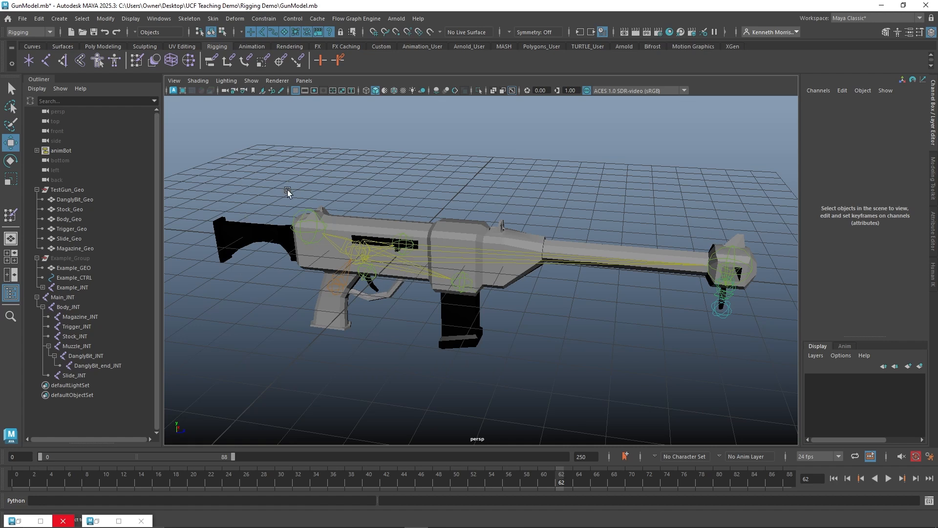
Step: Try moving and rotating Magazine_JNT away from the gun body, and undo both transforms
{"action": "left_click", "coordinate": [464, 285]}
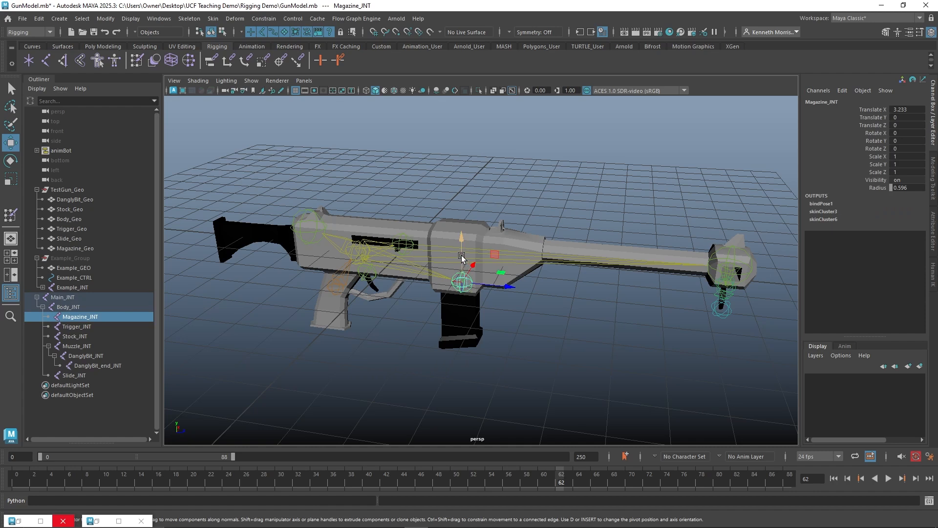
{"action": "left_click_drag", "start_coordinate": [460, 248], "coordinate": [540, 248]}
{"action": "key", "text": "e"}
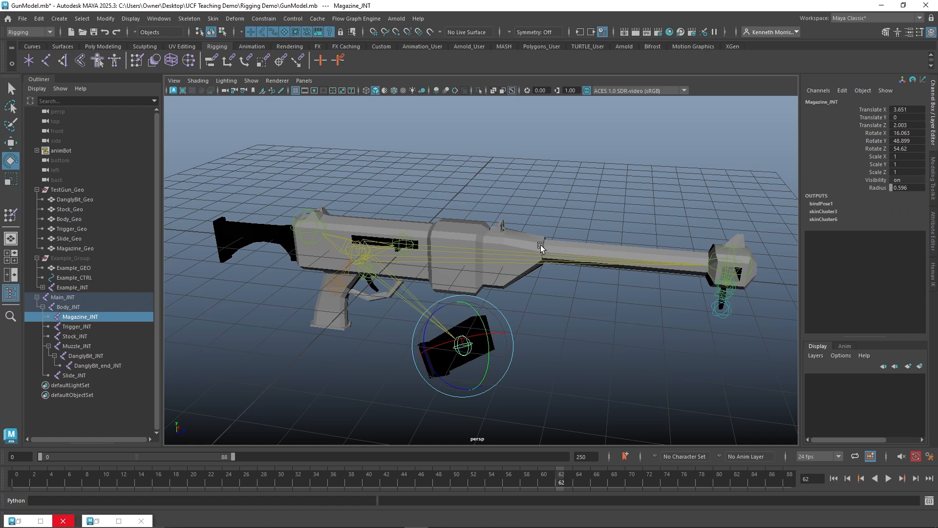
{"action": "key", "text": "ctrl+z"}
{"action": "key", "text": "ctrl+z"}
Step: Clear the joint selection and collapse Example_Group in the Outliner
{"action": "left_click", "coordinate": [546, 197]}
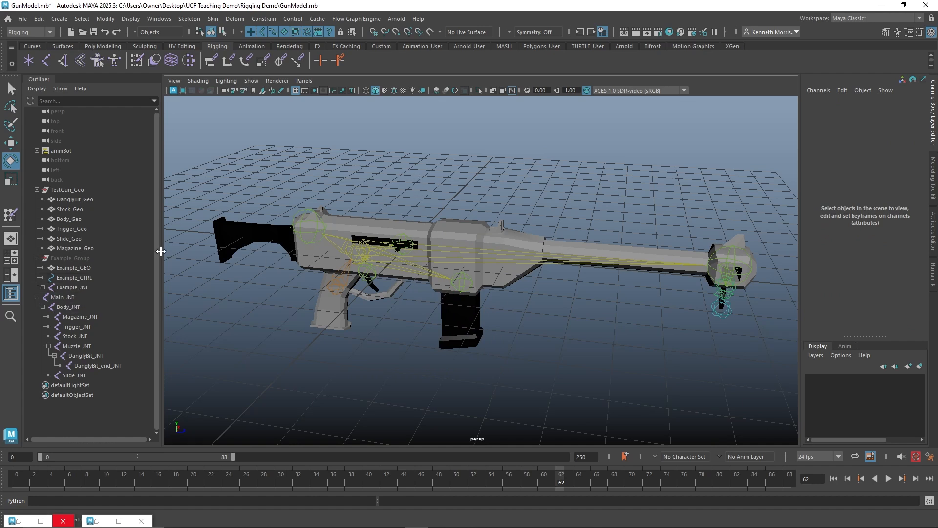
{"action": "left_click", "coordinate": [37, 258]}
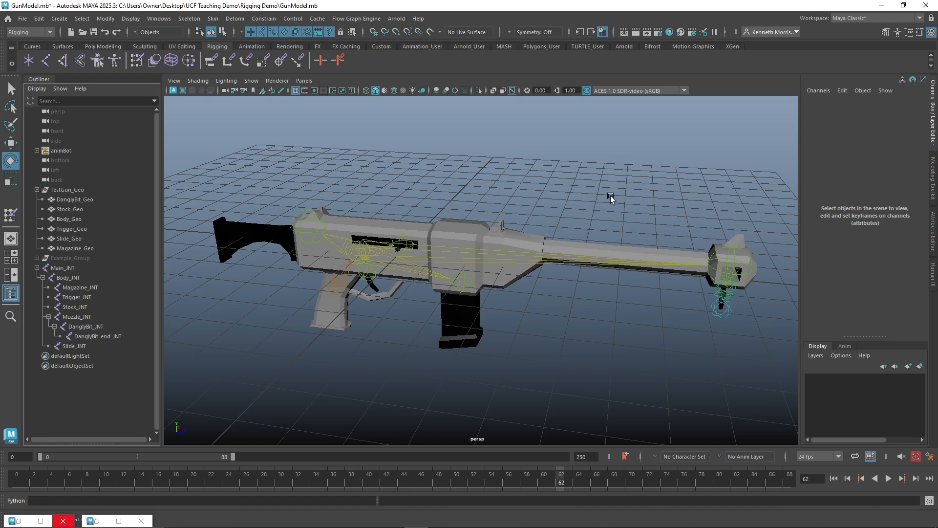
Step: Try moving Magazine_JNT straight down out of the gun, and undo the move
{"action": "left_click", "coordinate": [460, 280]}
{"action": "key", "text": "w"}
{"action": "left_click_drag", "start_coordinate": [461, 245], "coordinate": [461, 326]}
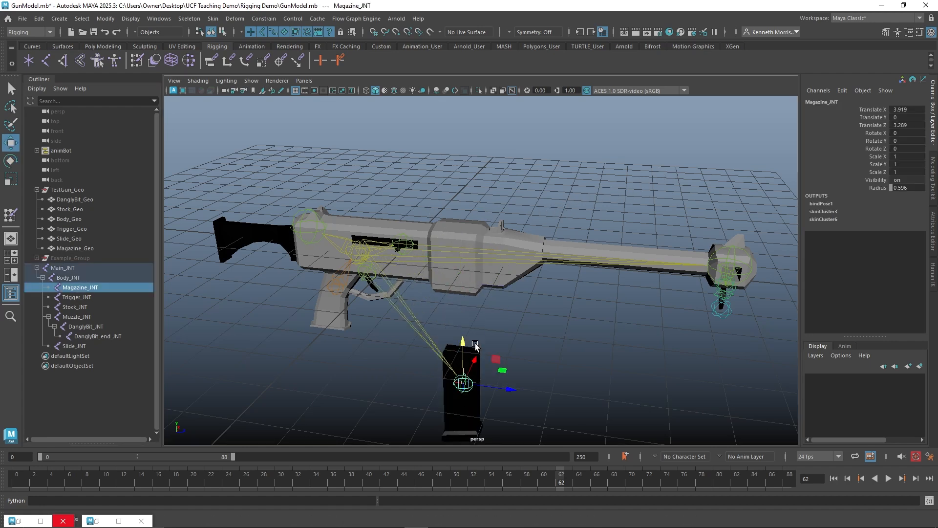
{"action": "key", "text": "ctrl+z"}
Step: Pull Magazine_JNT down out of the gun body and rotate the magazine about the joint's Y axis
{"action": "left_click_drag", "start_coordinate": [480, 151], "coordinate": [493, 152], "text": "alt"}
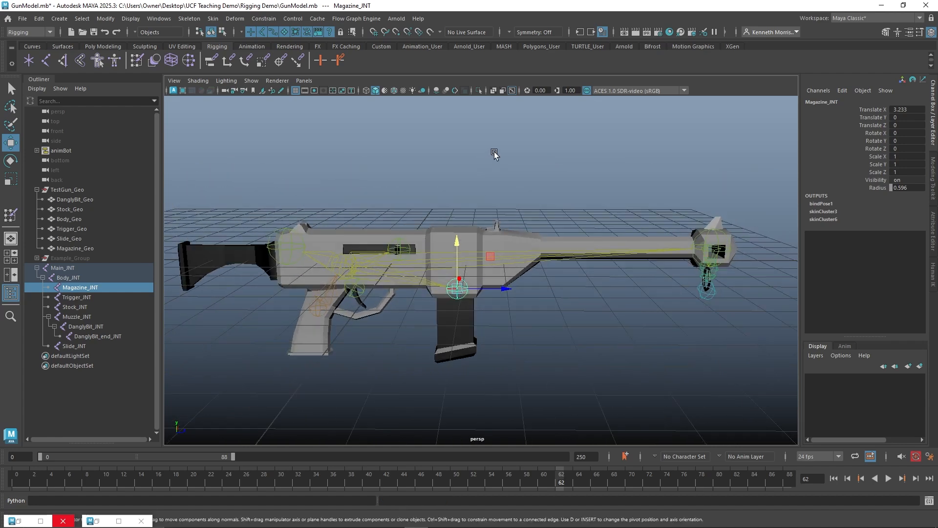
{"action": "right_click_drag", "start_coordinate": [494, 153], "coordinate": [492, 190], "text": "alt"}
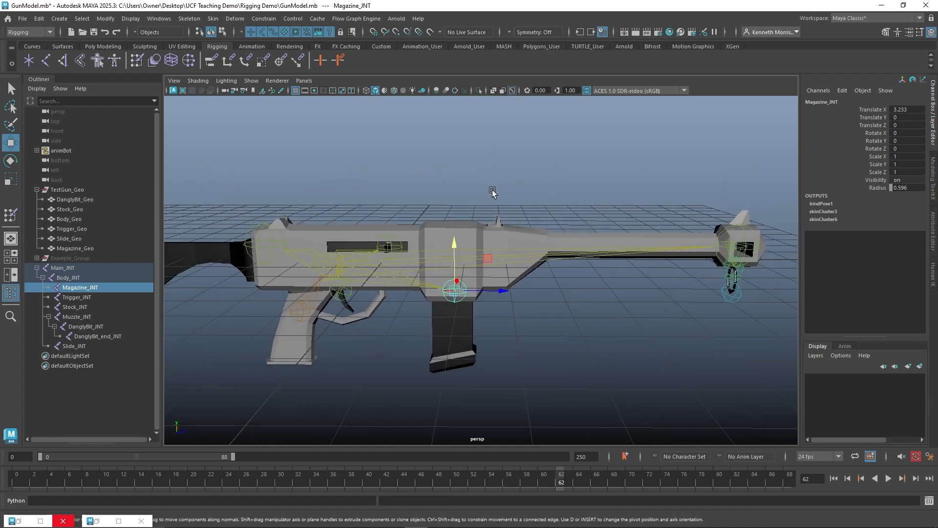
{"action": "left_click", "coordinate": [486, 194]}
{"action": "left_click", "coordinate": [454, 300]}
{"action": "middle_click_drag", "start_coordinate": [493, 183], "coordinate": [521, 184], "text": "alt"}
{"action": "middle_click_drag", "start_coordinate": [477, 244], "coordinate": [477, 344]}
{"action": "key", "text": "e"}
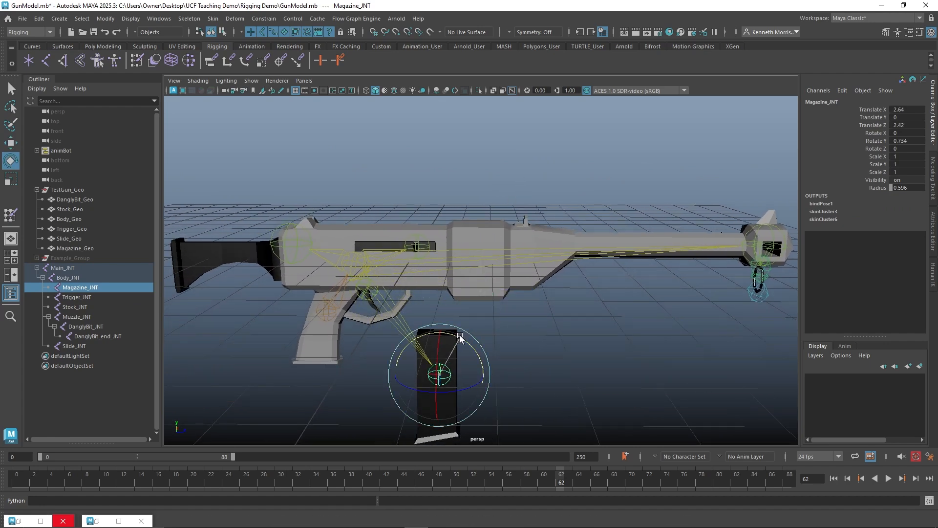
{"action": "left_click_drag", "start_coordinate": [457, 341], "coordinate": [429, 295]}
{"action": "key", "text": "w"}
{"action": "key", "text": "e"}
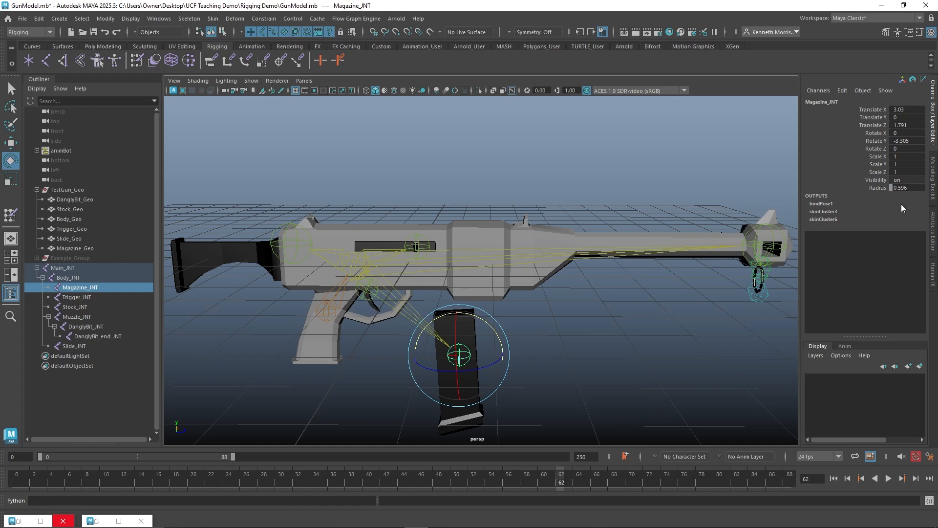
Step: Set Magazine_JNT's Translate X, Y and Z and Rotate X and Y to 0
{"action": "left_click_drag", "start_coordinate": [906, 109], "coordinate": [908, 141]}
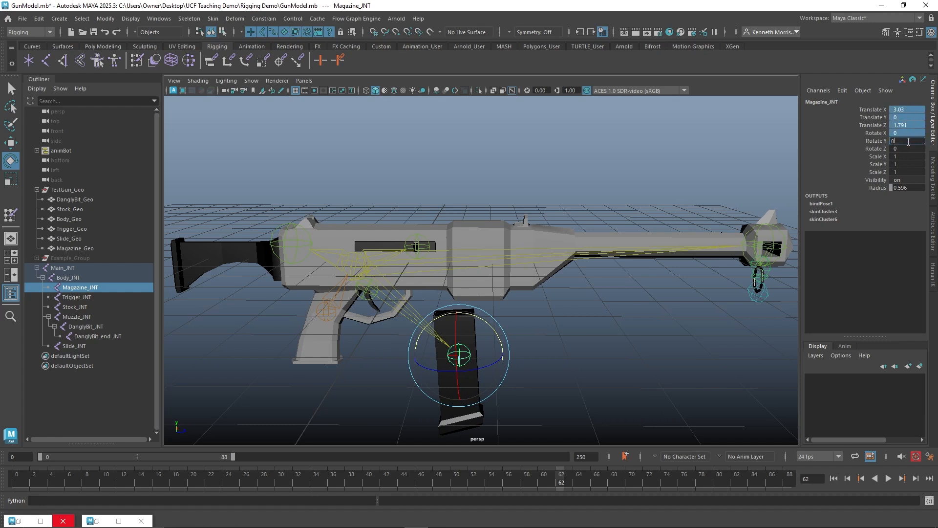
{"action": "type", "text": "0"}
{"action": "key", "text": "Return"}
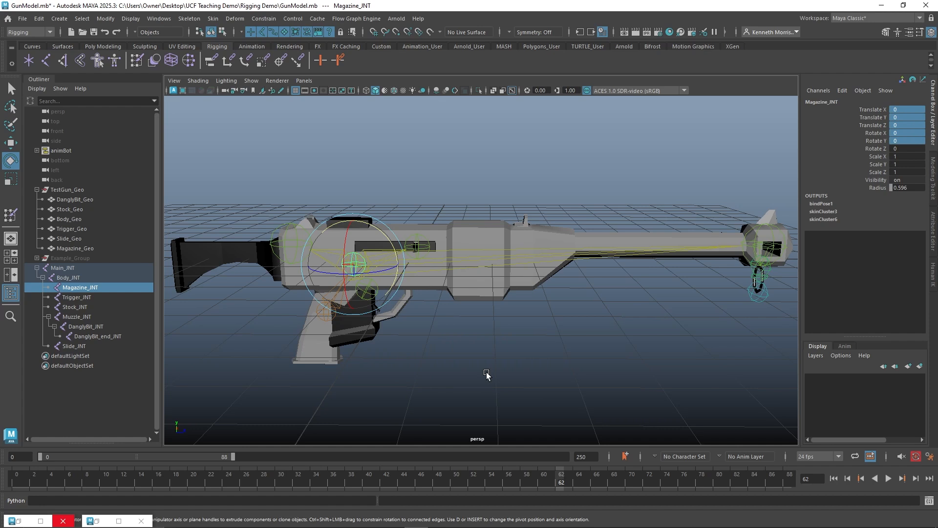
Step: Undo the zeroed channels and the test moves and rotations on Magazine_JNT, and clear the selection
{"action": "key", "text": "ctrl+z"}
{"action": "key", "text": "ctrl+z"}
{"action": "key", "text": "ctrl+z"}
{"action": "key", "text": "ctrl+z"}
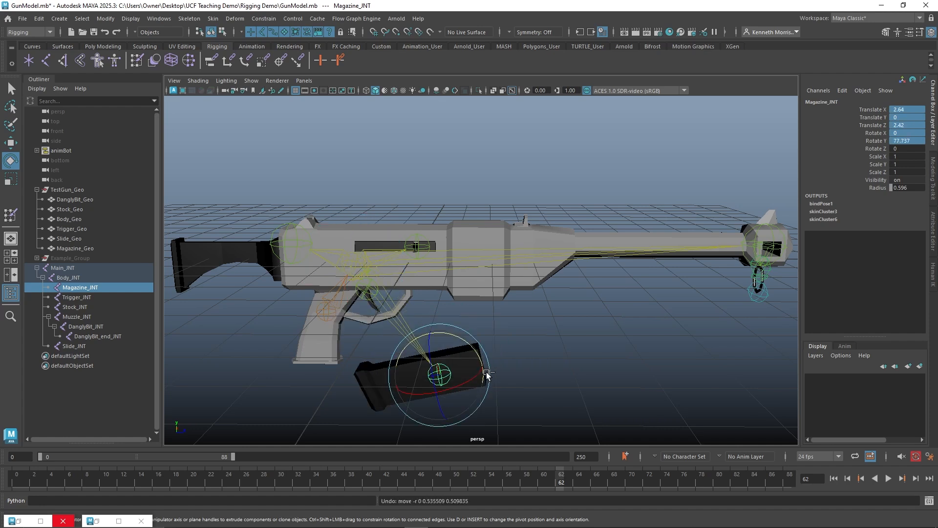
{"action": "left_click", "coordinate": [568, 335]}
Step: Check the channel values of the magazine, slide and DanglyBit joints one after another
{"action": "left_click", "coordinate": [481, 292]}
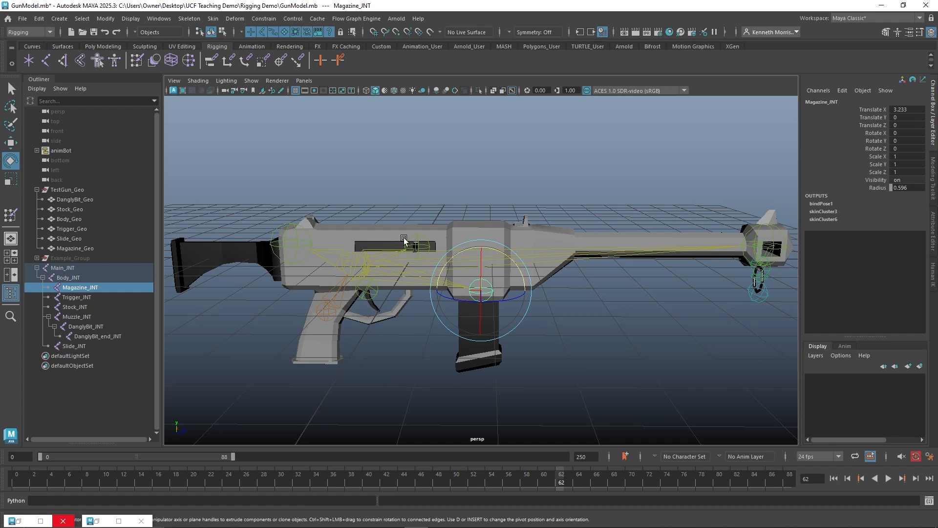
{"action": "left_click", "coordinate": [425, 248]}
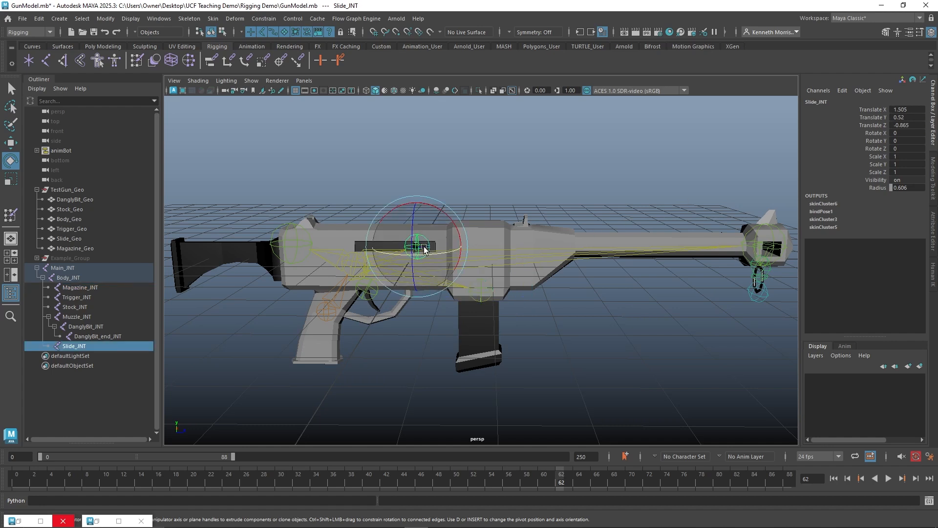
{"action": "left_click", "coordinate": [758, 277]}
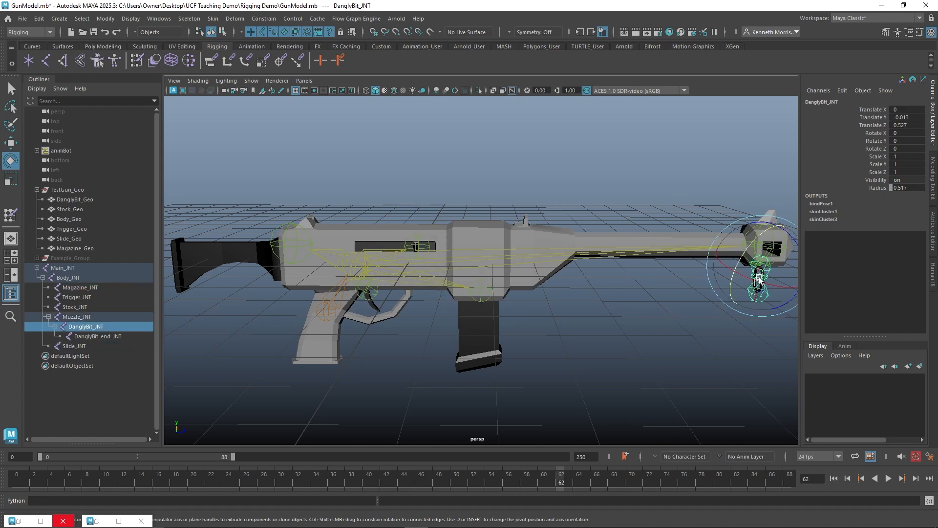
{"action": "left_click", "coordinate": [595, 326]}
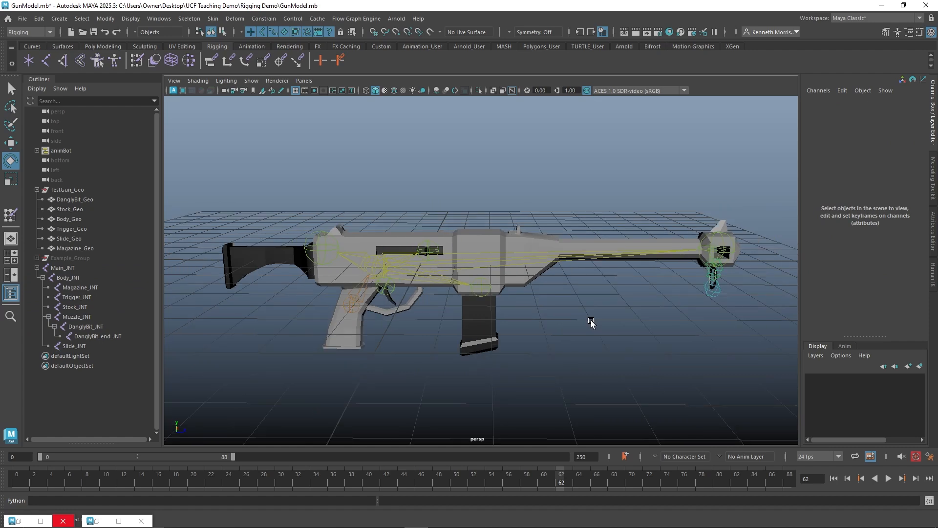
Step: Compare the transform channels of the trigger, magazine, slide and DanglyBit end joints
{"action": "left_click_drag", "start_coordinate": [433, 159], "coordinate": [397, 171], "text": "alt"}
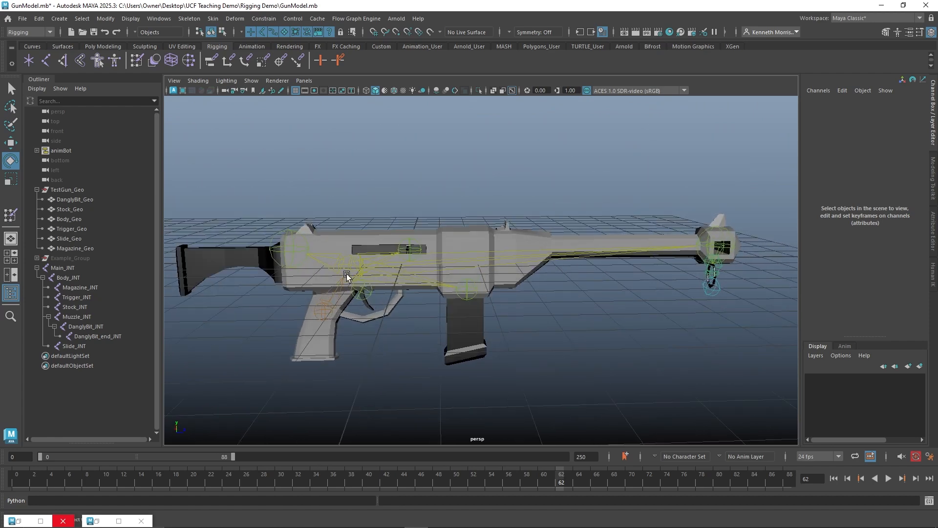
{"action": "left_click", "coordinate": [369, 293]}
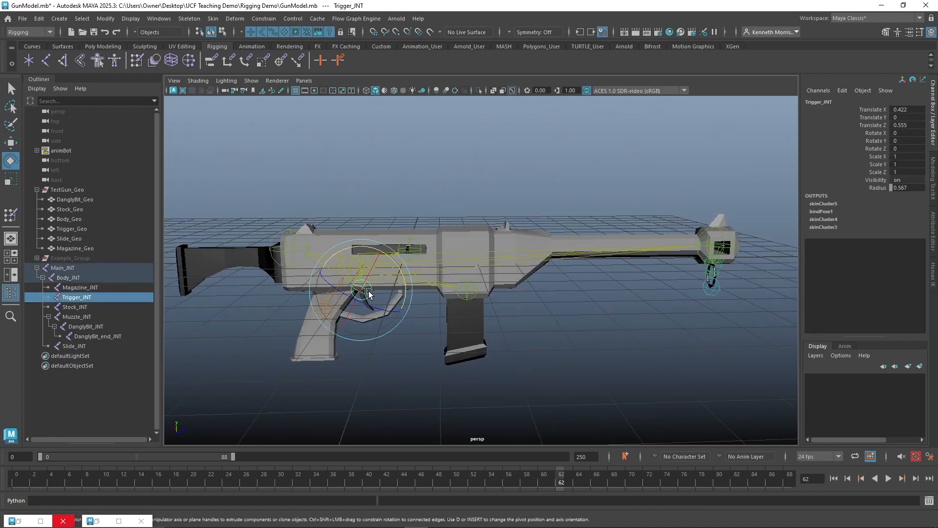
{"action": "left_click", "coordinate": [467, 289]}
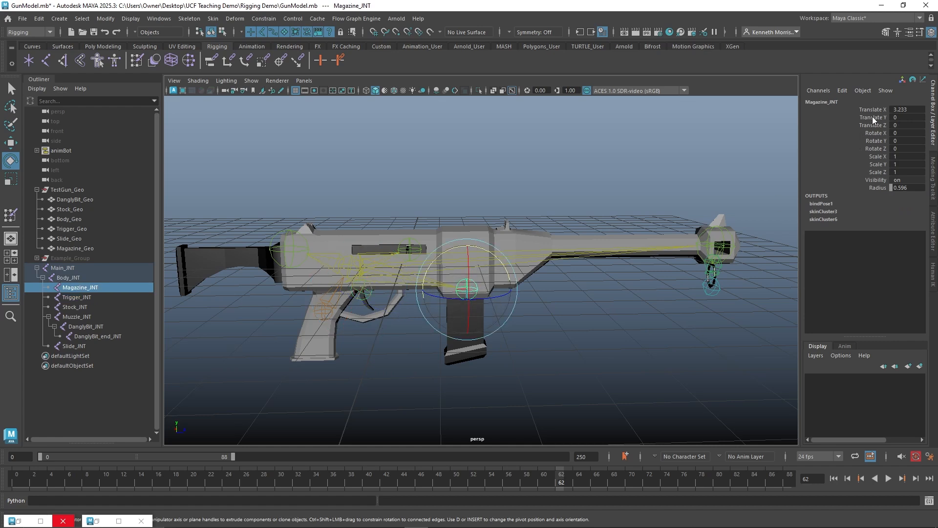
{"action": "left_click_drag", "start_coordinate": [561, 175], "coordinate": [562, 152], "text": "alt"}
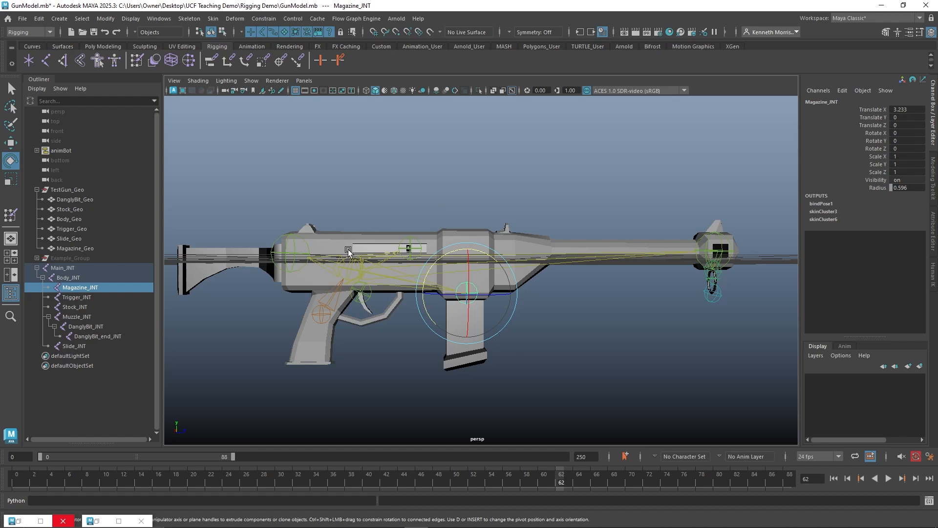
{"action": "left_click_drag", "start_coordinate": [469, 193], "coordinate": [453, 189], "text": "alt"}
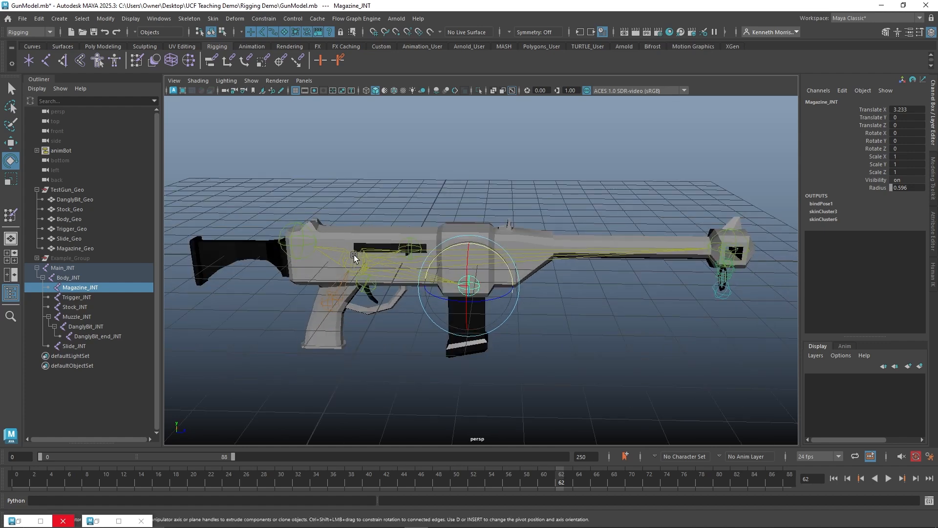
{"action": "left_click", "coordinate": [414, 241]}
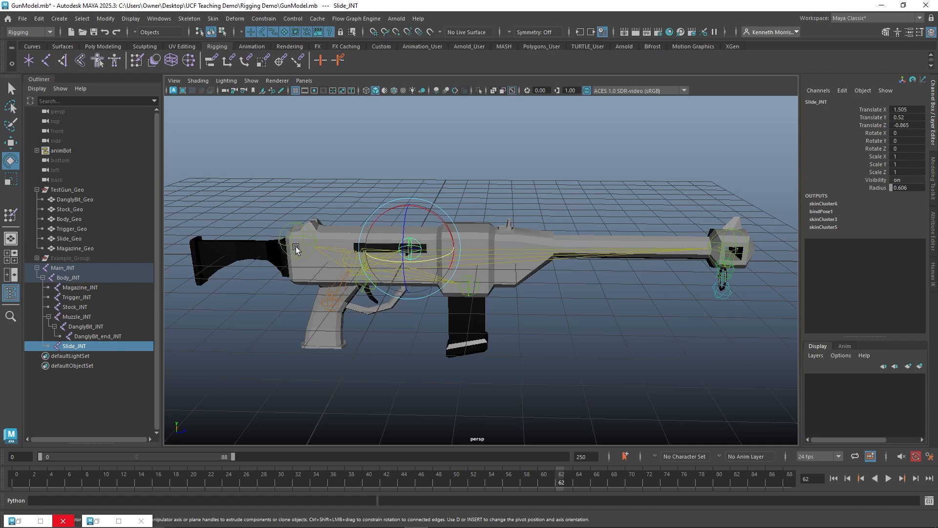
{"action": "left_click", "coordinate": [728, 299]}
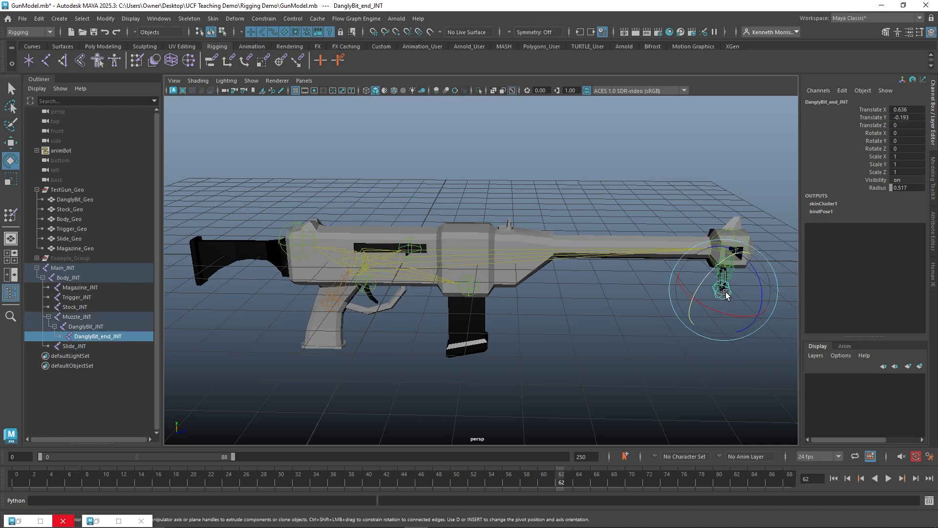
Step: Examine the dangling joints from the front of the gun, and check the channels of Muzzle_JNT
{"action": "left_click_drag", "start_coordinate": [618, 302], "coordinate": [557, 292], "text": "alt"}
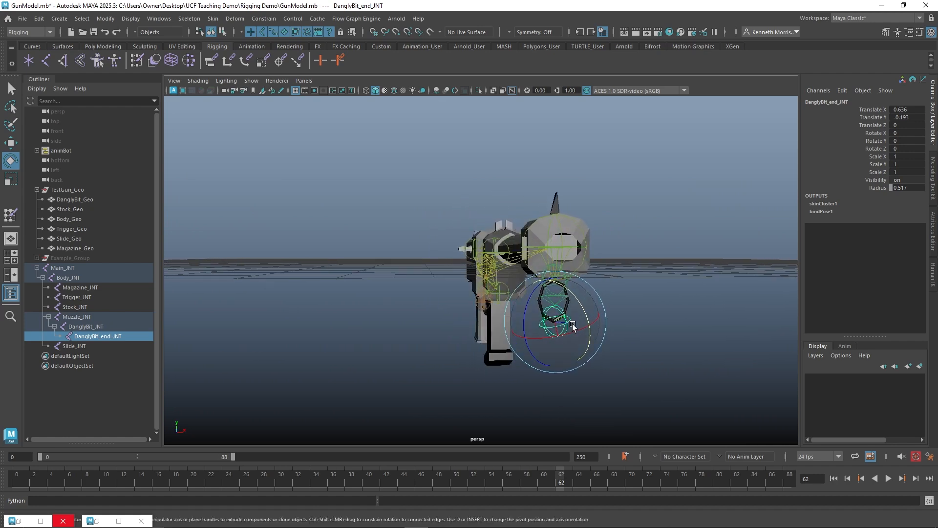
{"action": "key", "text": "Up"}
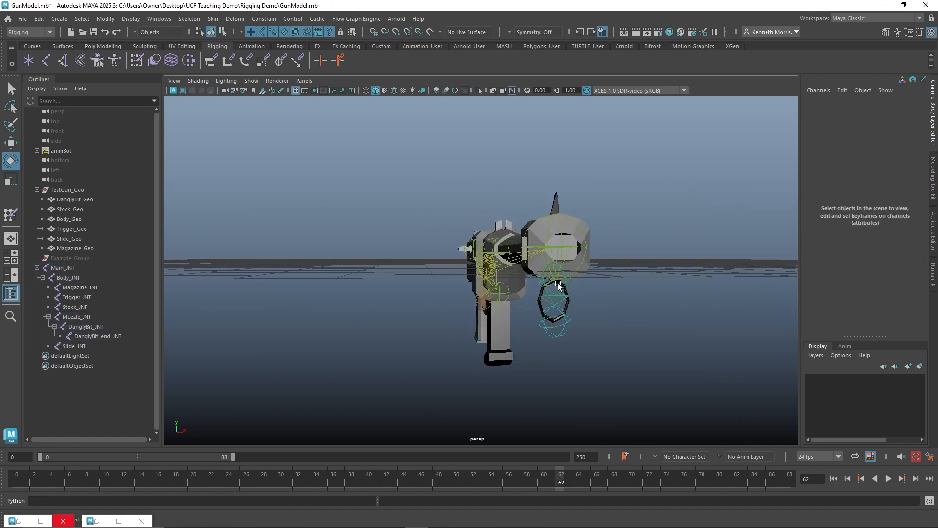
{"action": "left_click", "coordinate": [662, 196]}
{"action": "left_click", "coordinate": [586, 249]}
{"action": "left_click_drag", "start_coordinate": [608, 206], "coordinate": [679, 274], "text": "alt"}
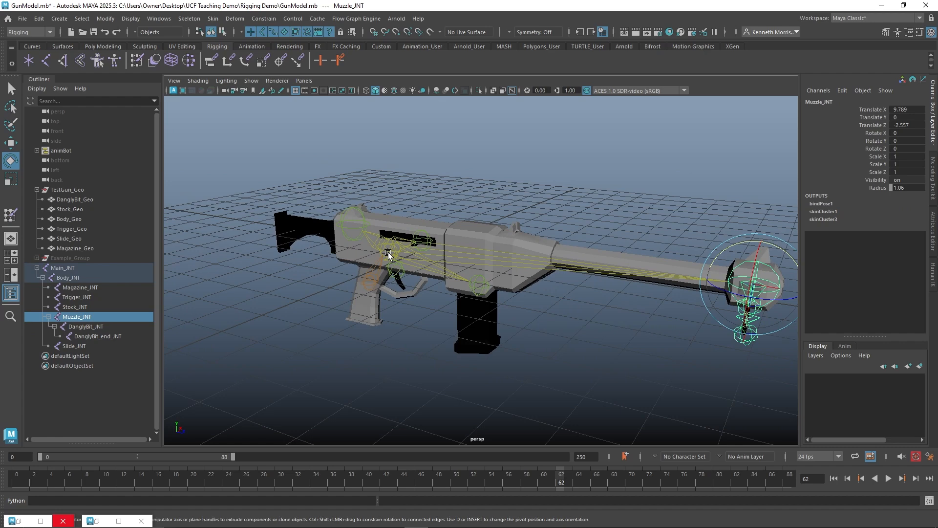
Step: Rotate DanglyBit_JNT freely under the muzzle as a test, undo the rotation and clear the selection
{"action": "left_click", "coordinate": [470, 203]}
{"action": "left_click_drag", "start_coordinate": [471, 203], "coordinate": [490, 197], "text": "alt"}
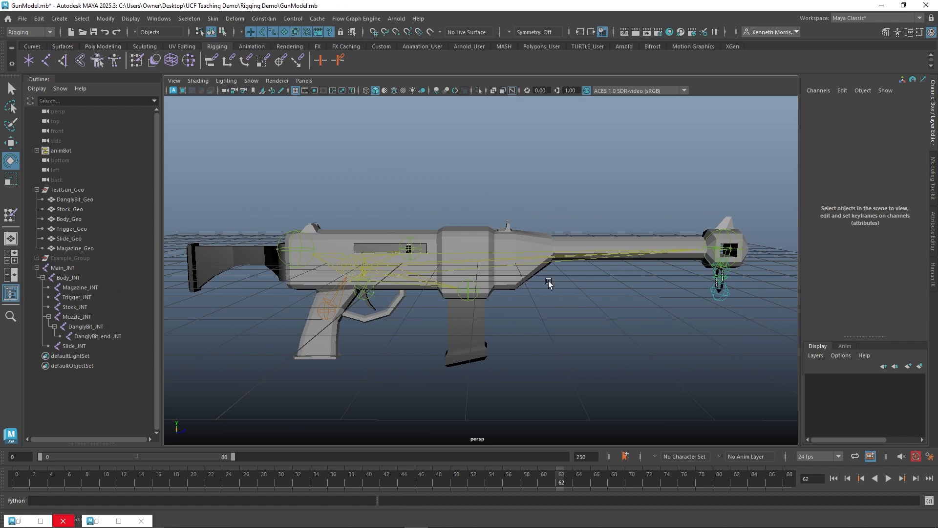
{"action": "left_click", "coordinate": [727, 272]}
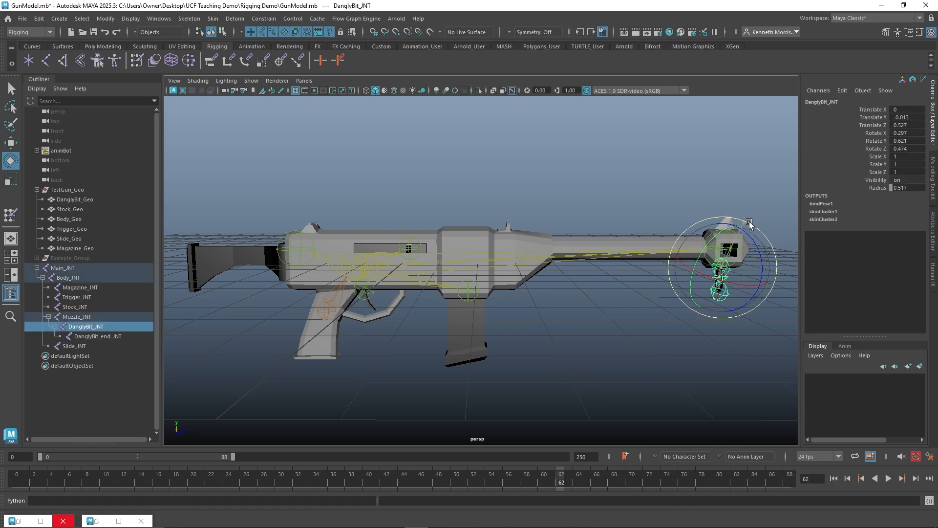
{"action": "left_click_drag", "start_coordinate": [749, 223], "coordinate": [774, 304]}
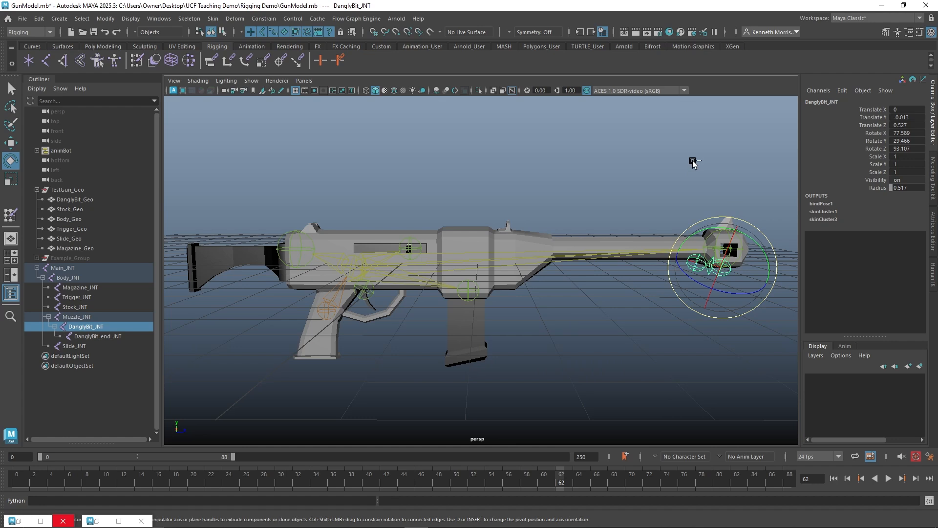
{"action": "left_click", "coordinate": [669, 161]}
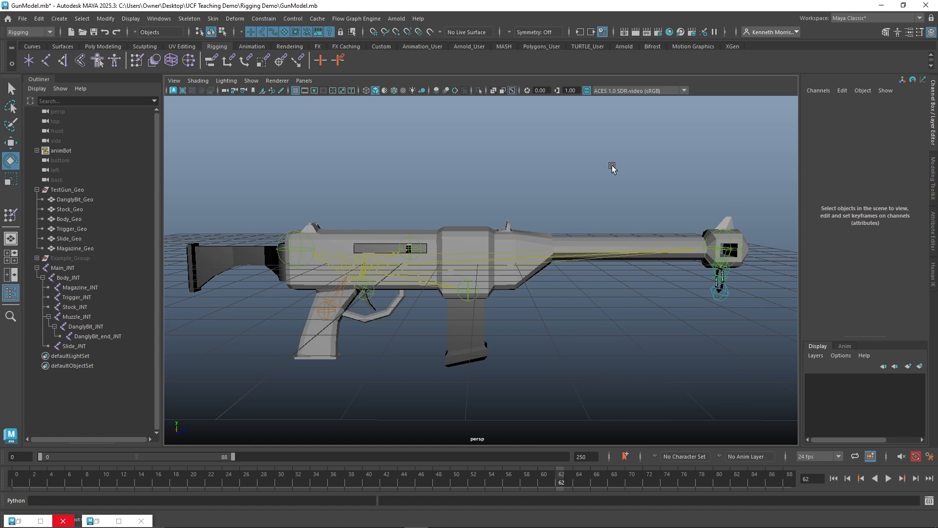
Step: Select all joints from Main_JNT to Slide_JNT, set their translate and rotate channels to 0, and clear the selection
{"action": "left_click", "coordinate": [63, 268]}
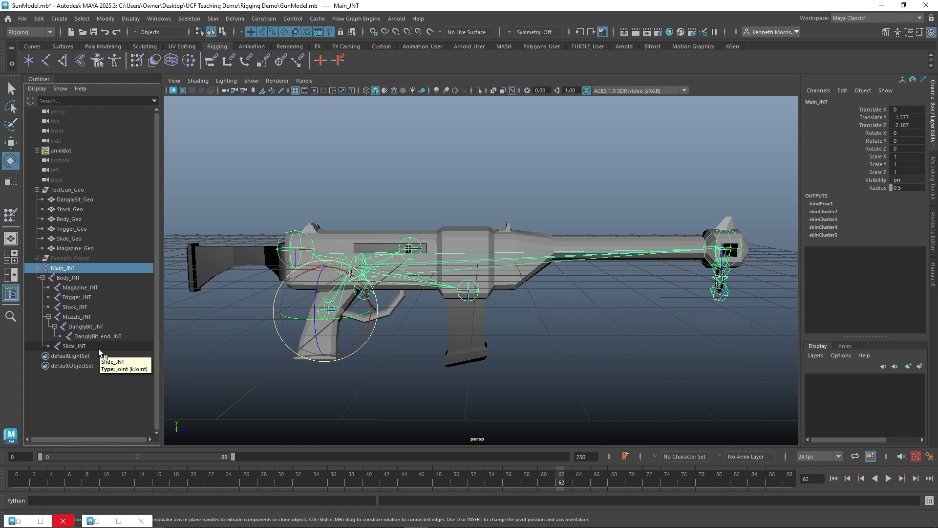
{"action": "left_click", "coordinate": [98, 347], "text": "shift"}
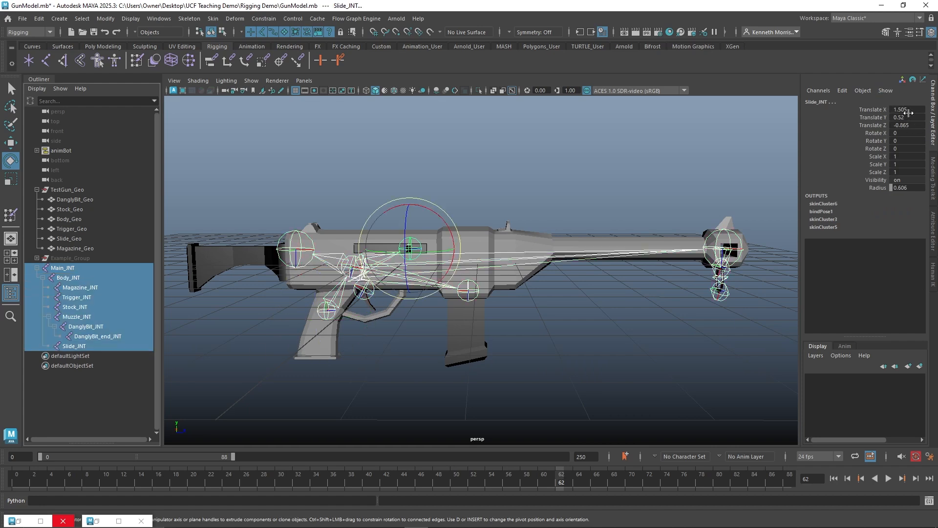
{"action": "left_click_drag", "start_coordinate": [911, 109], "coordinate": [912, 148]}
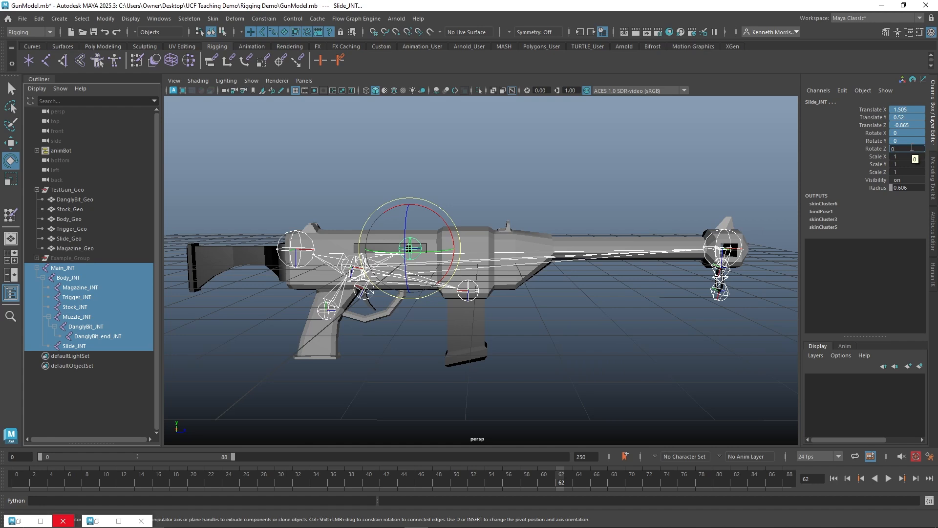
{"action": "key", "text": "Return"}
{"action": "left_click", "coordinate": [434, 146]}
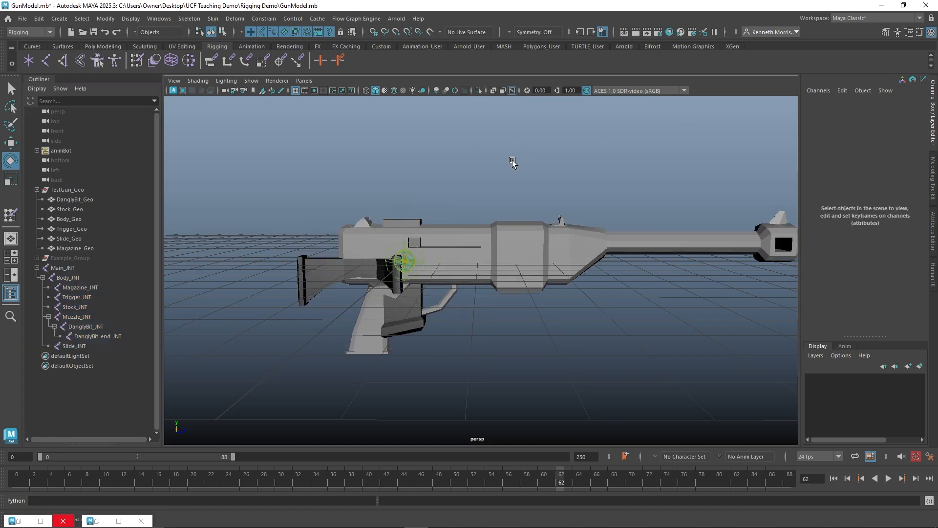
Step: Inspect the collapsed gun parts, undo the zeroed channels on all joints, and clear the selection
{"action": "scroll", "coordinate": [511, 161], "scroll_direction": "down", "scroll_amount": 5}
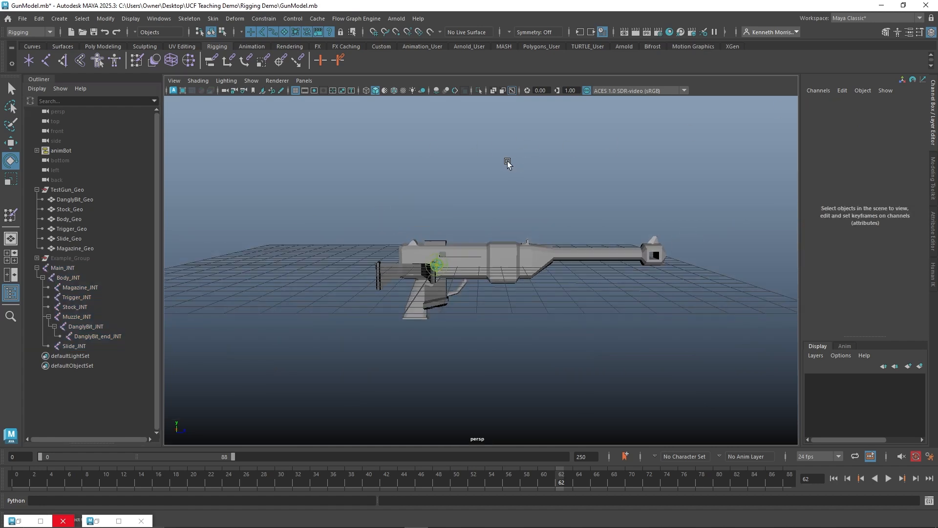
{"action": "scroll", "coordinate": [508, 164], "scroll_direction": "up", "scroll_amount": 3}
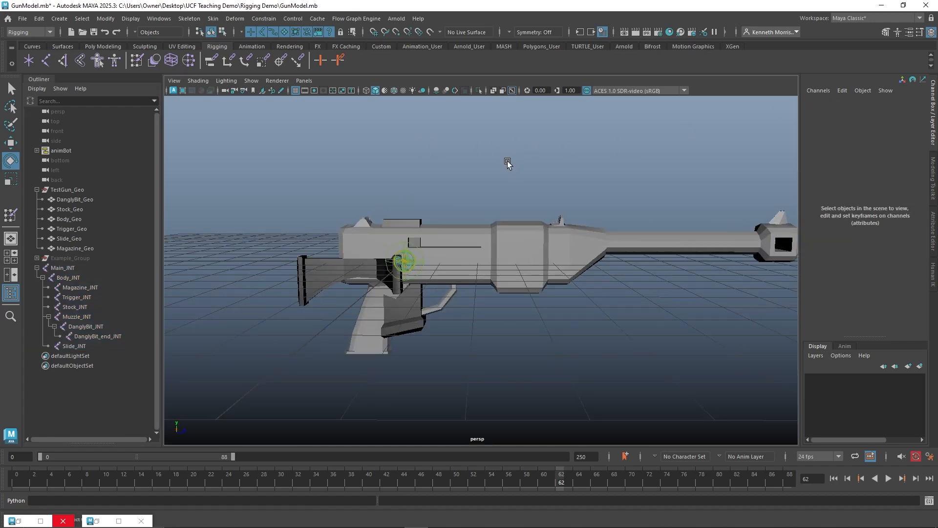
{"action": "middle_click_drag", "start_coordinate": [508, 164], "coordinate": [420, 159], "text": "alt"}
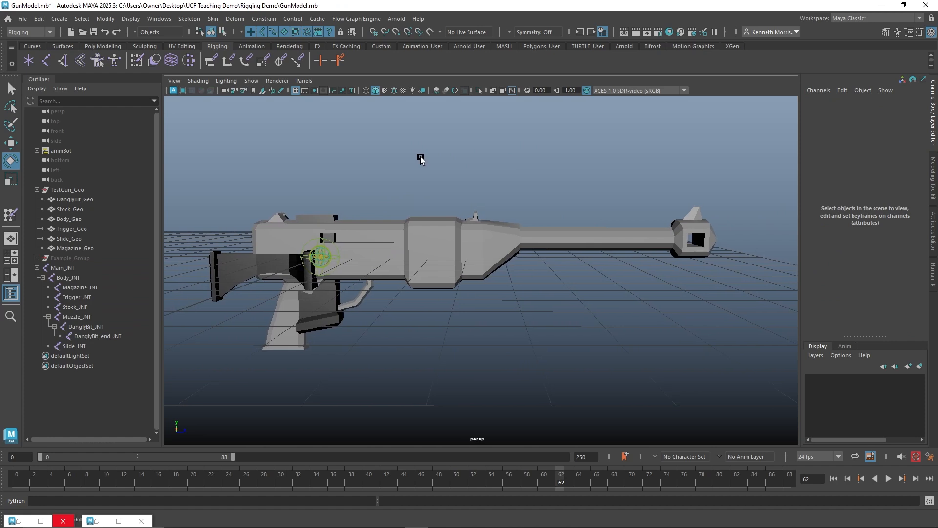
{"action": "scroll", "coordinate": [419, 159], "scroll_direction": "down", "scroll_amount": 1}
{"action": "mouse_move", "coordinate": [381, 160]}
{"action": "left_mouse_down", "text": "alt"}
{"action": "mouse_move", "coordinate": [358, 163]}
{"action": "mouse_move", "coordinate": [375, 151]}
{"action": "left_mouse_up", "text": "alt"}
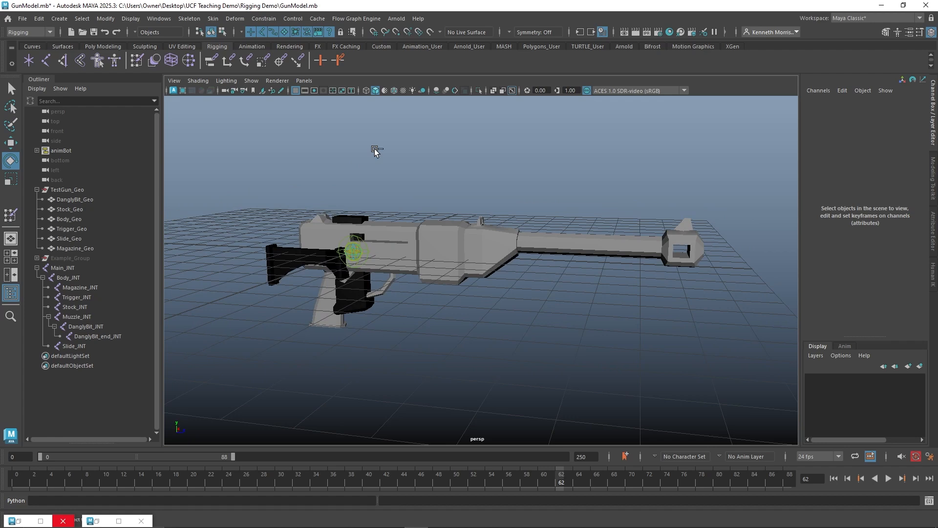
{"action": "key", "text": "ctrl+z"}
{"action": "key", "text": "ctrl+z"}
{"action": "left_click", "coordinate": [375, 148]}
{"action": "left_click_drag", "start_coordinate": [384, 148], "coordinate": [387, 222], "text": "alt"}
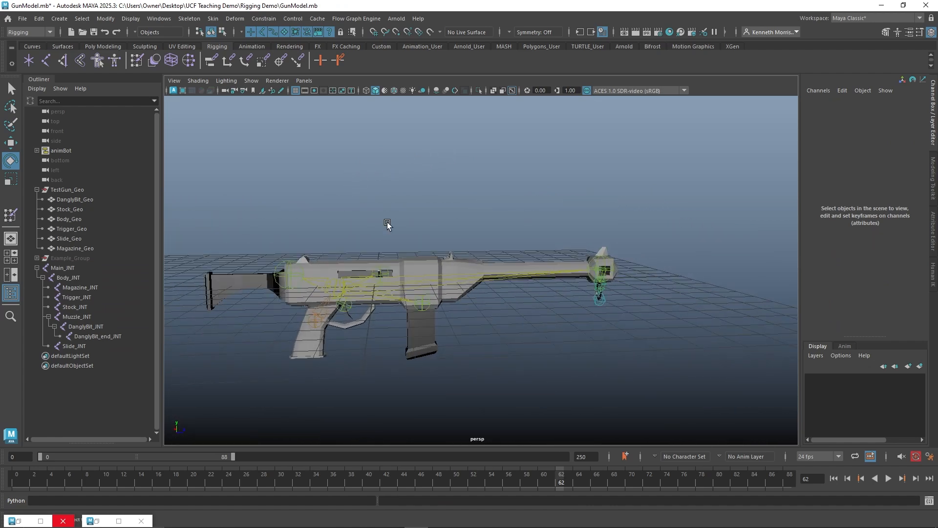
Step: Check the channel values of Magazine_JNT and clear the selection
{"action": "left_click", "coordinate": [426, 306]}
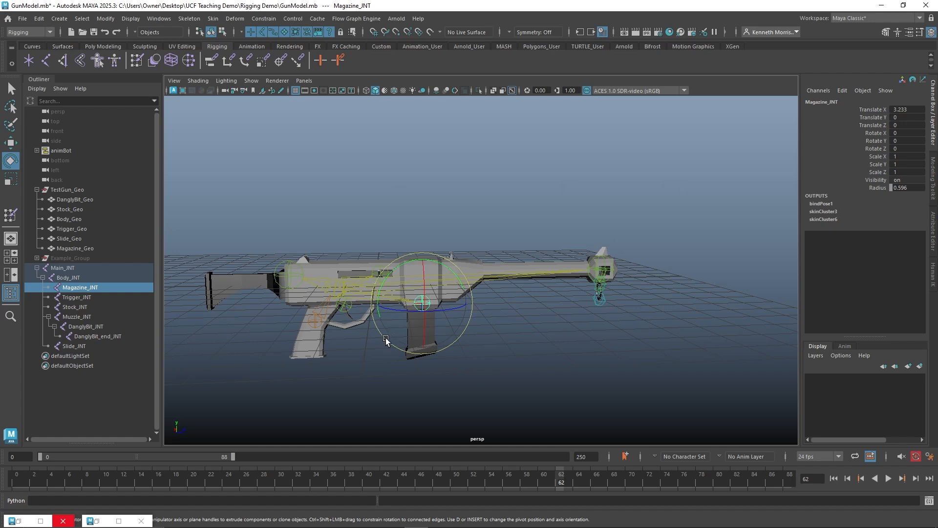
{"action": "left_click", "coordinate": [609, 364]}
{"action": "left_click_drag", "start_coordinate": [434, 204], "coordinate": [410, 209], "text": "alt"}
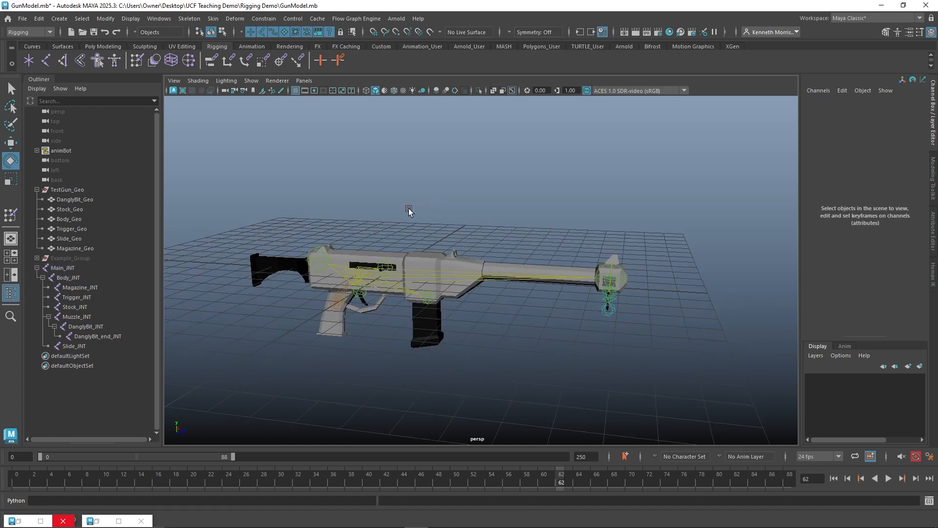
Step: Create a NURBS circle and rename it Magazine_CTRL
{"action": "left_click", "coordinate": [34, 45]}
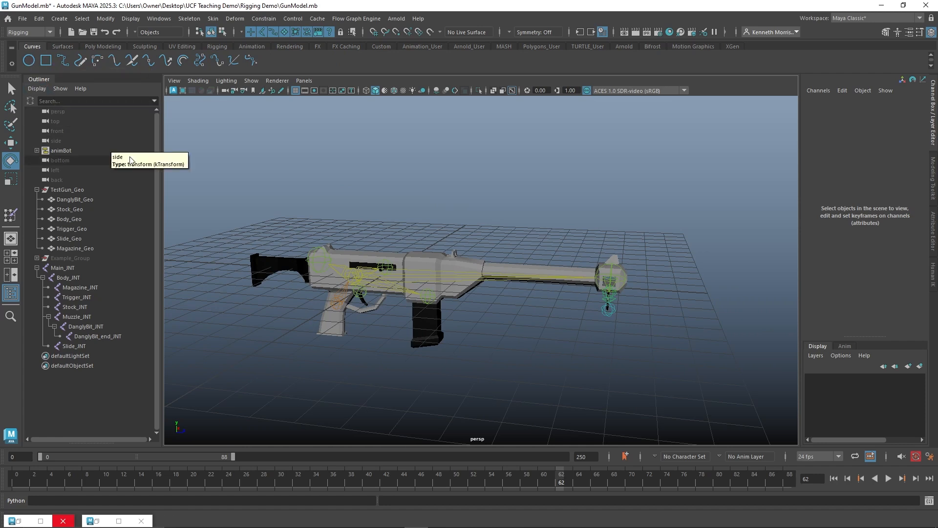
{"action": "left_click", "coordinate": [29, 60]}
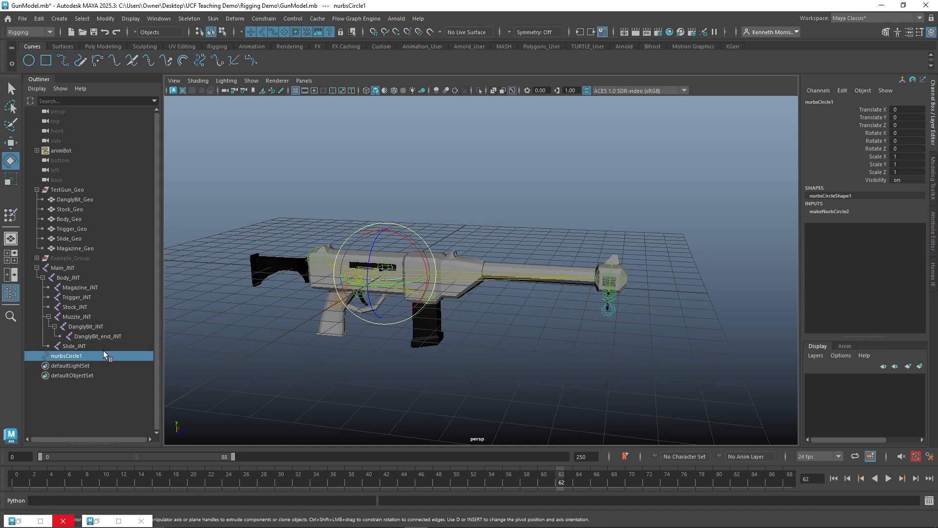
{"action": "double_click", "coordinate": [83, 356]}
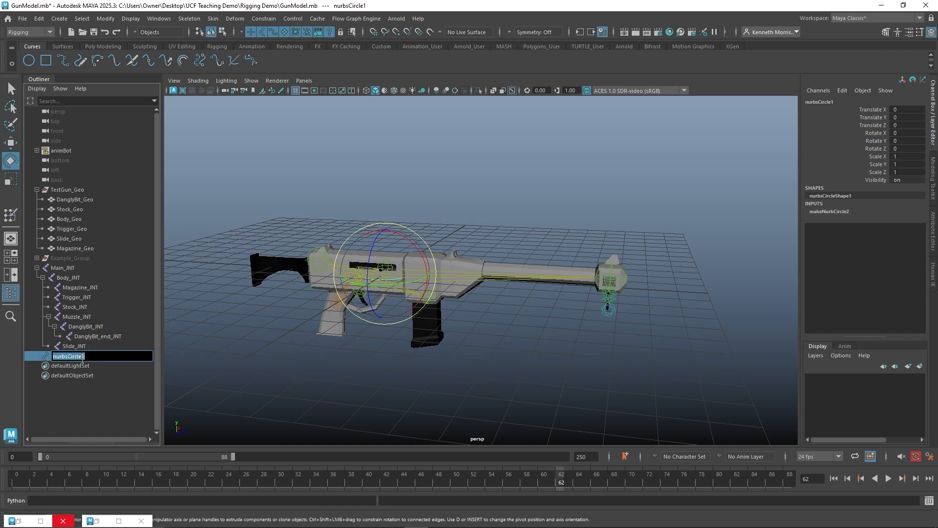
{"action": "type", "text": "Ma"}
{"action": "type", "text": "gazine_CTRL"}
{"action": "key", "text": "Return"}
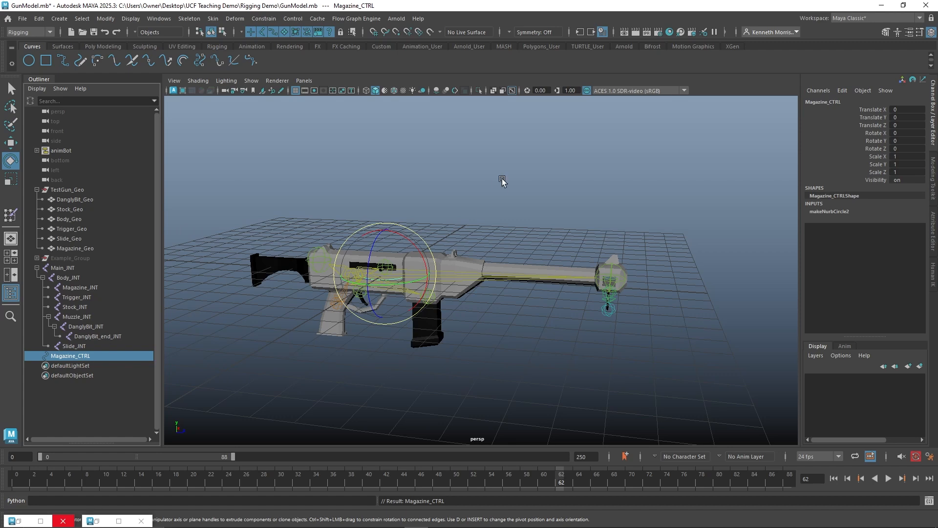
Step: Move Magazine_CTRL onto the magazine joint with point snapping, to about Translate Y -0.813 and Z 1.764
{"action": "left_click_drag", "start_coordinate": [502, 178], "coordinate": [455, 260], "text": "alt"}
{"action": "key", "text": "w"}
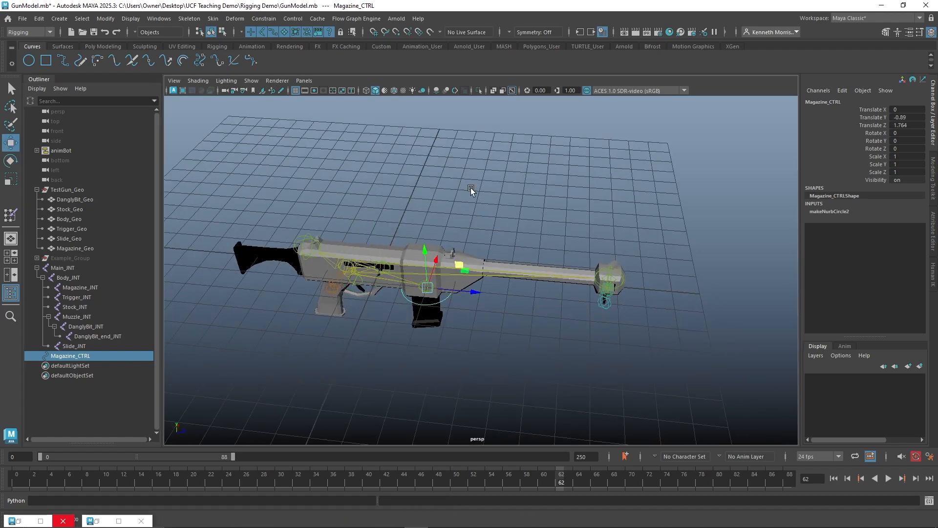
{"action": "left_click_drag", "start_coordinate": [470, 188], "coordinate": [459, 153], "text": "alt"}
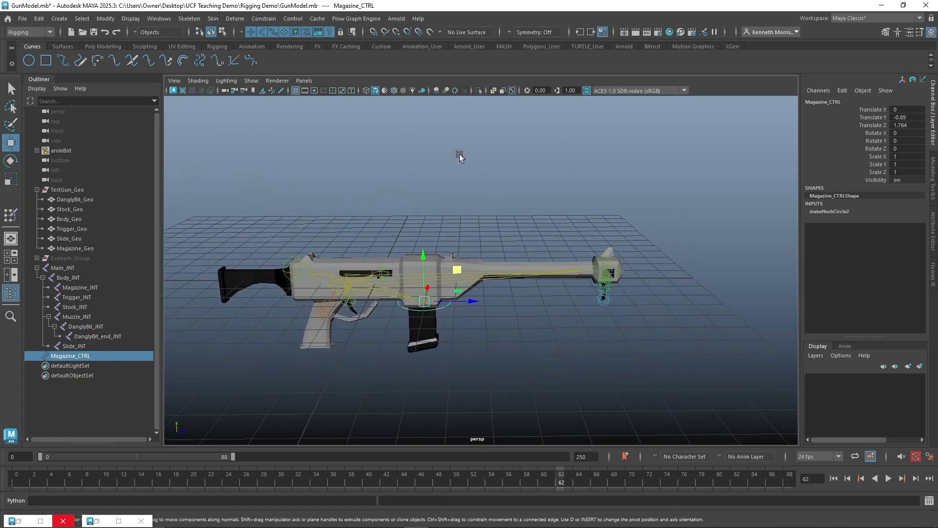
{"action": "left_click", "coordinate": [397, 32]}
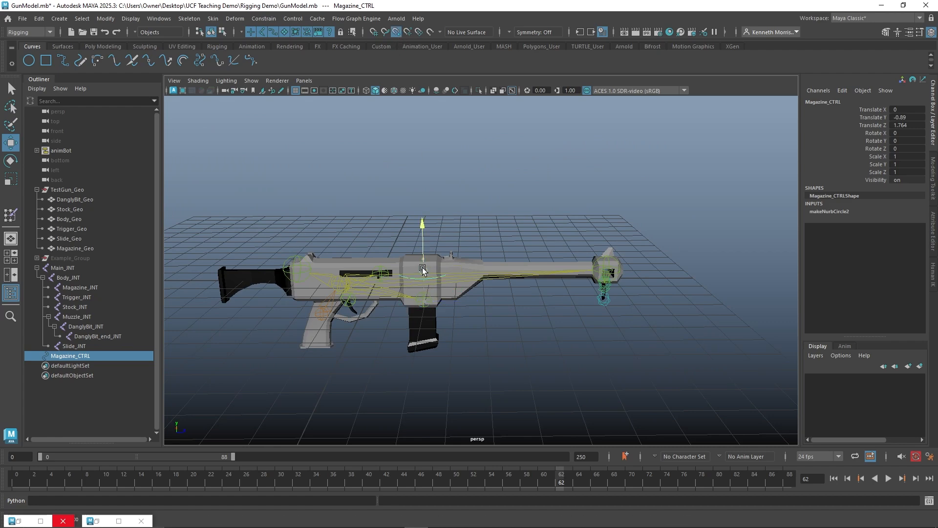
{"action": "left_click_drag", "start_coordinate": [424, 271], "coordinate": [408, 323]}
{"action": "right_click_drag", "start_coordinate": [408, 320], "coordinate": [593, 344], "text": "alt"}
{"action": "left_click_drag", "start_coordinate": [528, 342], "coordinate": [622, 352], "text": "alt"}
{"action": "key", "text": "e"}
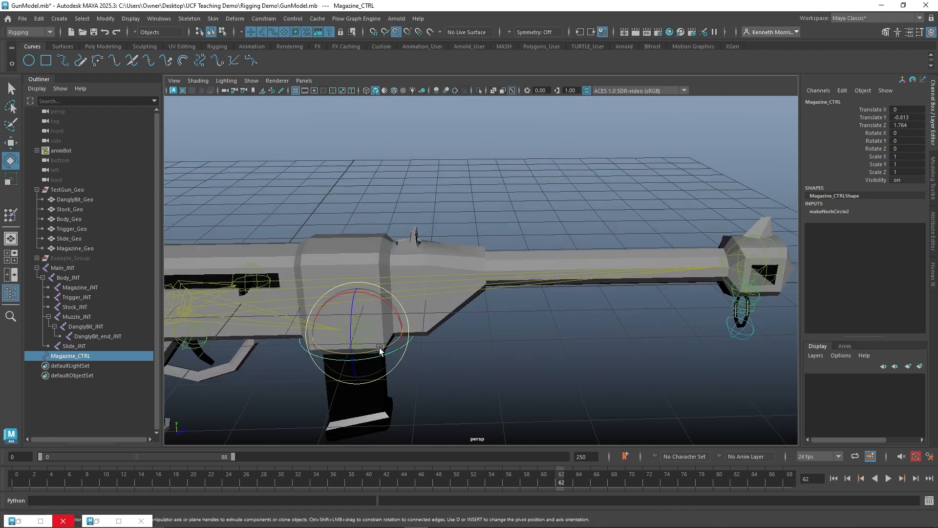
Step: Scale Magazine_CTRL up around the top of the magazine and clear the selection
{"action": "key", "text": "r"}
{"action": "left_click_drag", "start_coordinate": [365, 334], "coordinate": [355, 296]}
{"action": "key", "text": "w"}
{"action": "left_click", "coordinate": [463, 381]}
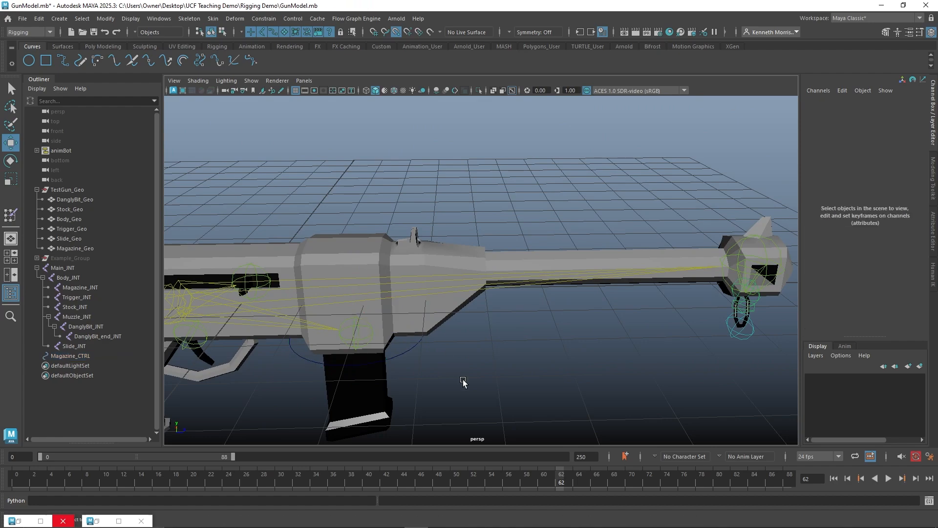
Step: Create a second NURBS circle and move it towards the slide joint, to about Translate X -0.5, Y 0.52 and Z 0.262
{"action": "left_click_drag", "start_coordinate": [463, 380], "coordinate": [486, 210], "text": "alt"}
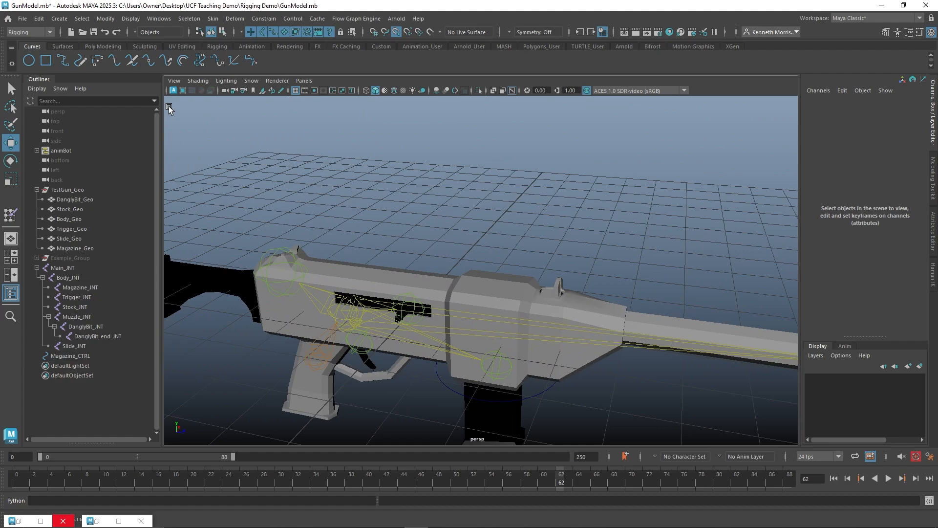
{"action": "left_click", "coordinate": [28, 61]}
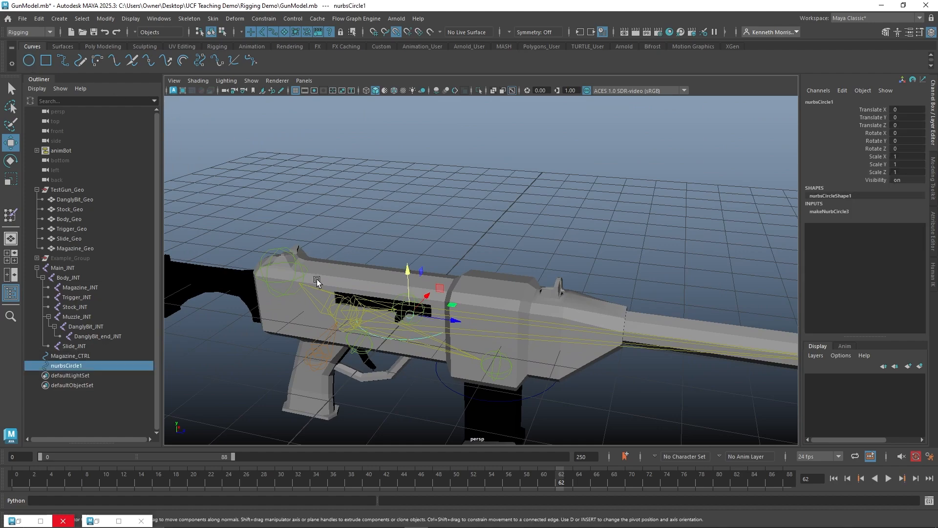
{"action": "left_click_drag", "start_coordinate": [324, 242], "coordinate": [392, 249], "text": "alt"}
{"action": "left_click_drag", "start_coordinate": [566, 302], "coordinate": [535, 249]}
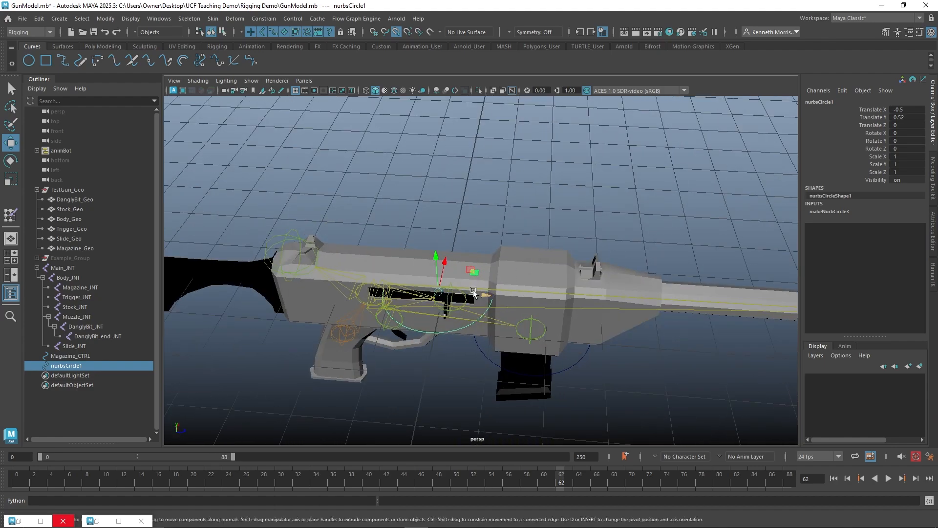
{"action": "left_click_drag", "start_coordinate": [473, 289], "coordinate": [450, 290]}
{"action": "left_click_drag", "start_coordinate": [479, 184], "coordinate": [427, 170], "text": "alt"}
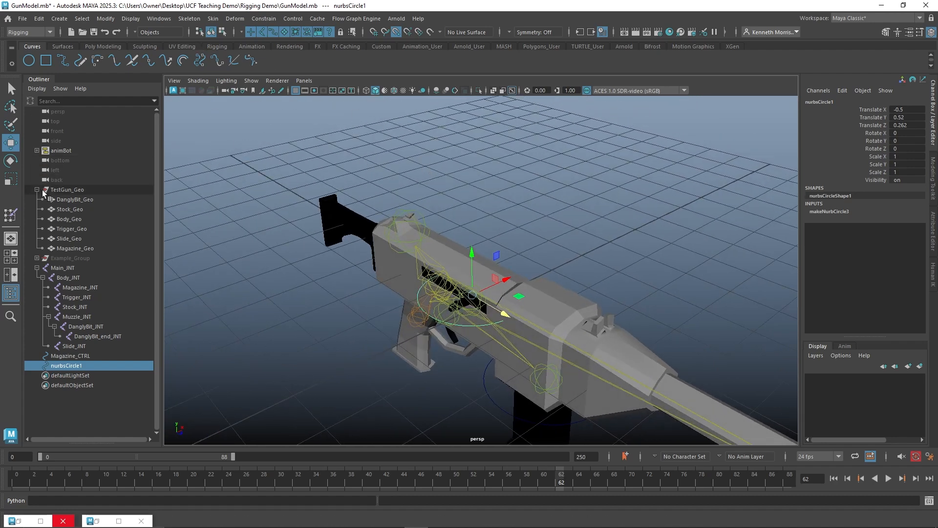
Step: Hide the TestGun_Geo group and lower the second circle onto the slide joint, to about Translate Y 0.387
{"action": "left_click", "coordinate": [79, 189]}
{"action": "key", "text": "ctrl+h"}
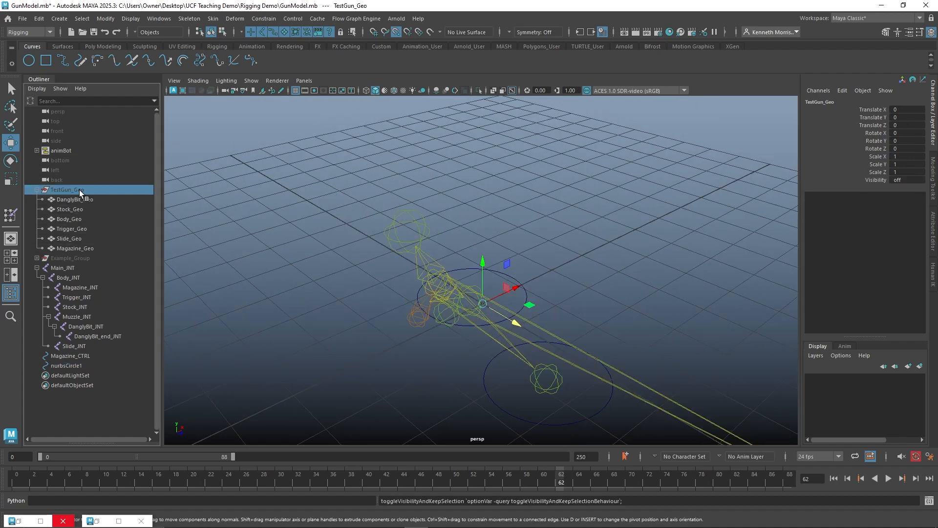
{"action": "left_click_drag", "start_coordinate": [332, 226], "coordinate": [534, 235], "text": "alt"}
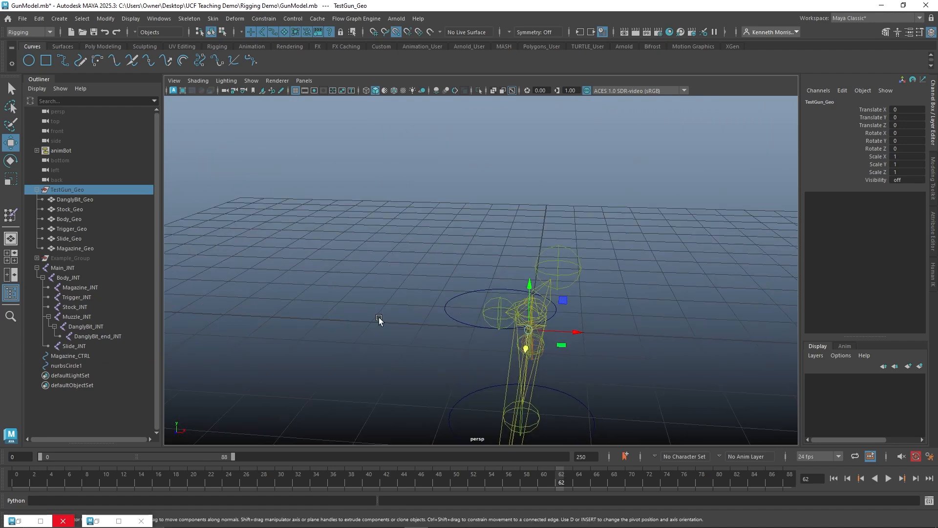
{"action": "left_click", "coordinate": [81, 365]}
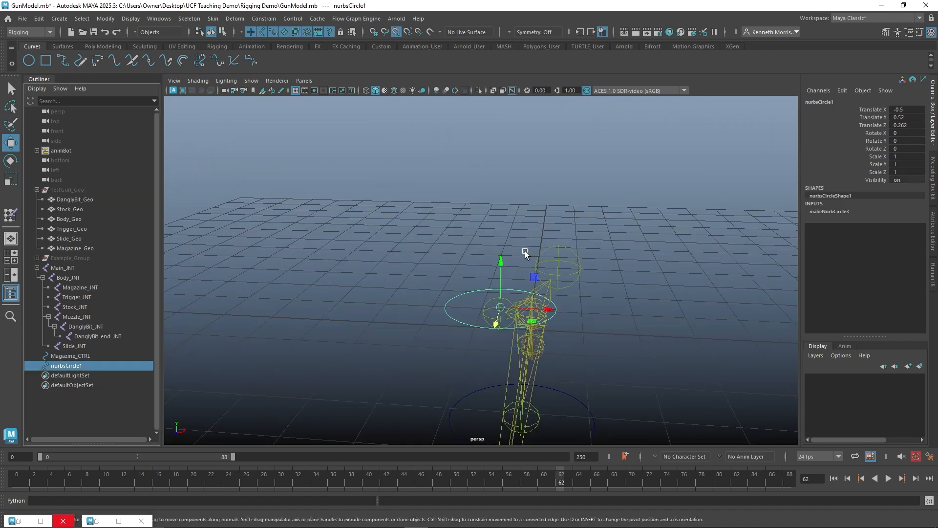
{"action": "left_click_drag", "start_coordinate": [525, 252], "coordinate": [514, 288], "text": "alt"}
{"action": "middle_click_drag", "start_coordinate": [316, 234], "coordinate": [353, 226], "text": "alt"}
Step: Create a third NURBS circle and snap it onto the stock joint, at about Translate X 0.5, Y 0.282 and Z -3.126
{"action": "left_click", "coordinate": [30, 61]}
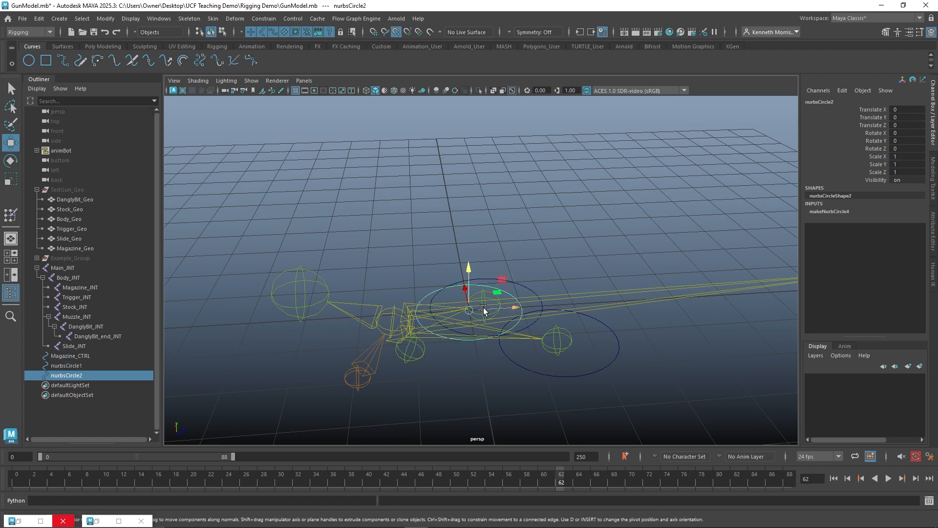
{"action": "left_click_drag", "start_coordinate": [507, 308], "coordinate": [333, 312]}
{"action": "left_click_drag", "start_coordinate": [433, 391], "coordinate": [422, 387]}
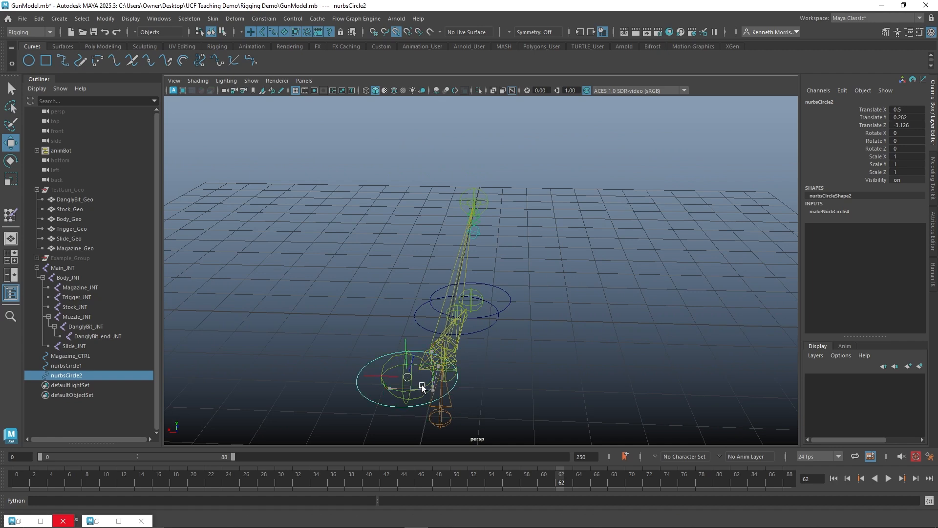
Step: Rename the circle at the slide joint Slide_CTRL
{"action": "double_click", "coordinate": [69, 367]}
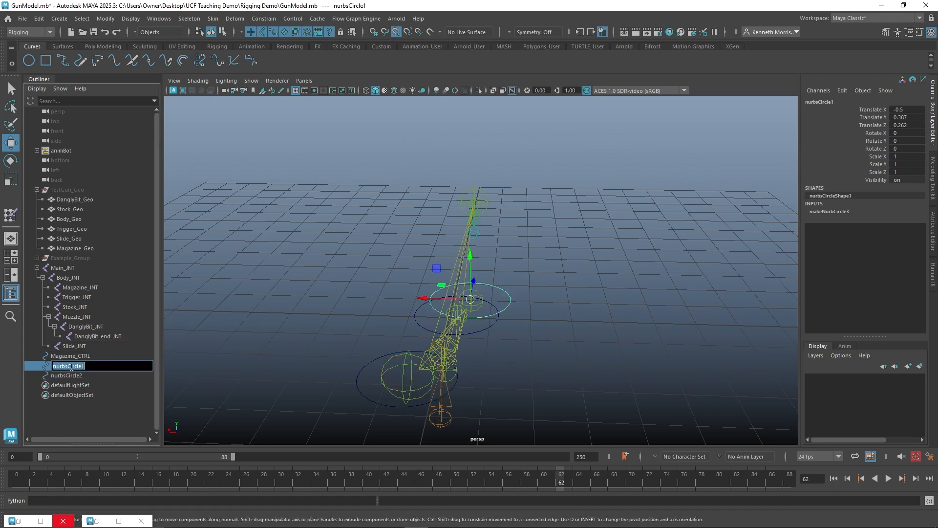
{"action": "type", "text": "slide_CTRL"}
{"action": "key", "text": "Return"}
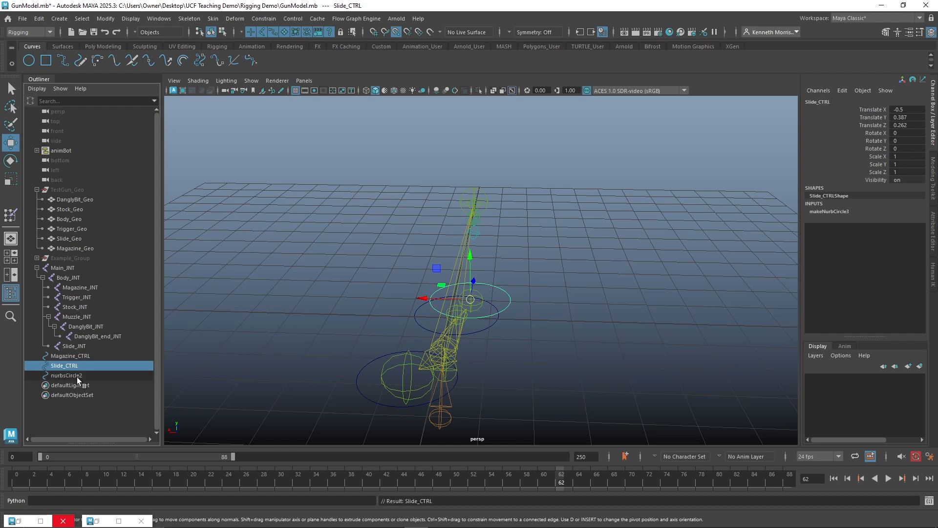
Step: Rename the circle at the stock joint Stock_CTRL
{"action": "left_click", "coordinate": [79, 374]}
{"action": "double_click", "coordinate": [80, 374]}
{"action": "type", "text": "s"}
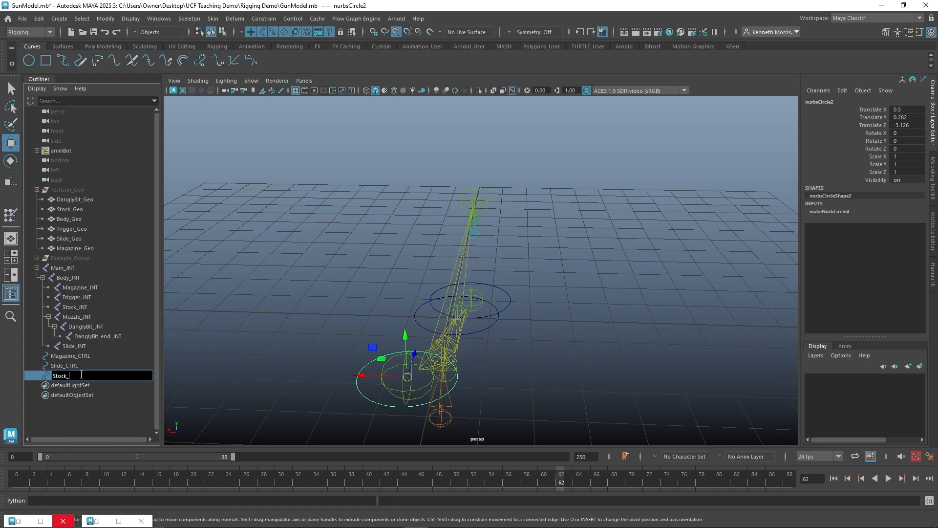
{"action": "type", "text": "tock_CTRL"}
{"action": "key", "text": "Return"}
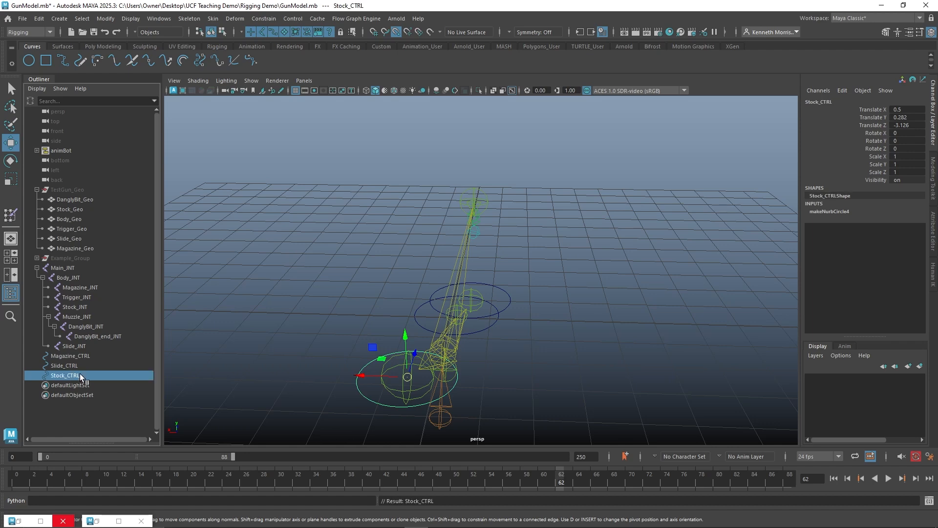
Step: Create a NURBS circle, move it onto the trigger joint at about Translate Y -0.783 and Z -1.135, and rename it Trigger_CTRL
{"action": "left_click", "coordinate": [28, 61]}
{"action": "left_click_drag", "start_coordinate": [324, 247], "coordinate": [288, 244], "text": "alt"}
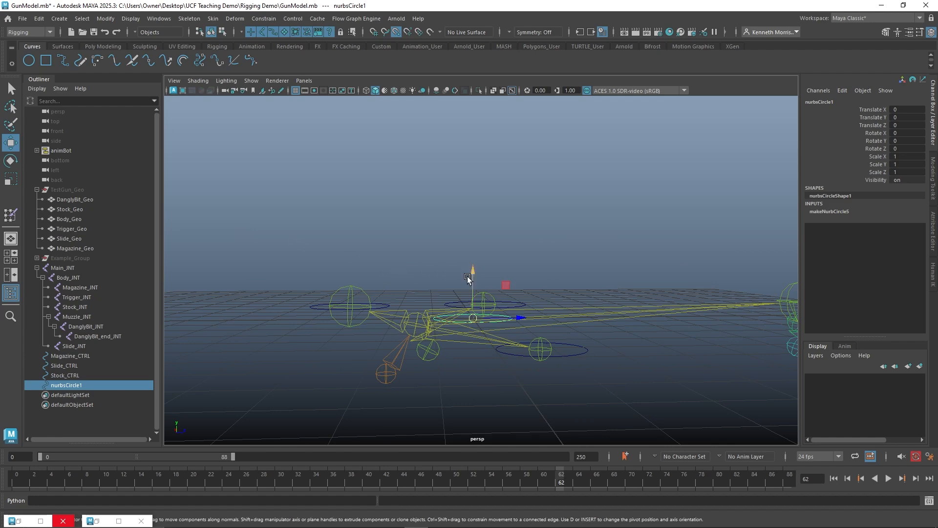
{"action": "left_click_drag", "start_coordinate": [505, 286], "coordinate": [498, 435]}
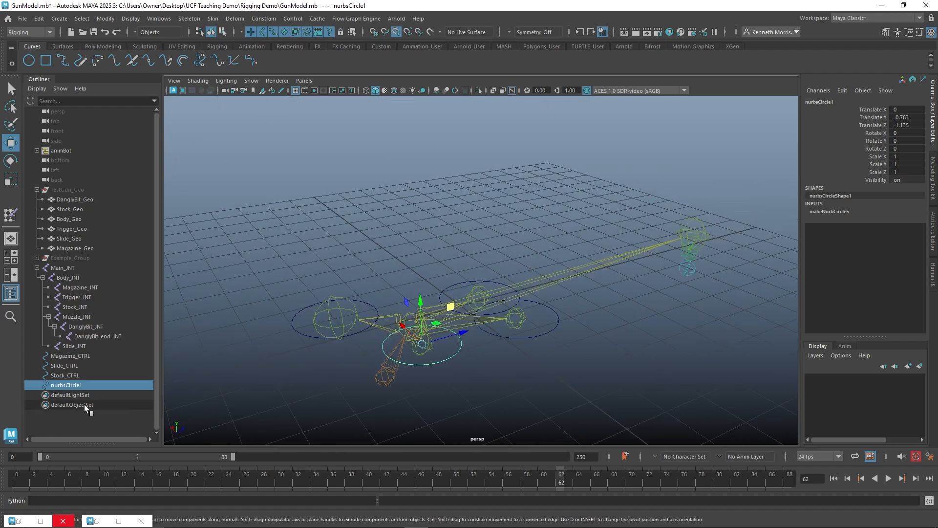
{"action": "double_click", "coordinate": [69, 385]}
{"action": "type", "text": "T"}
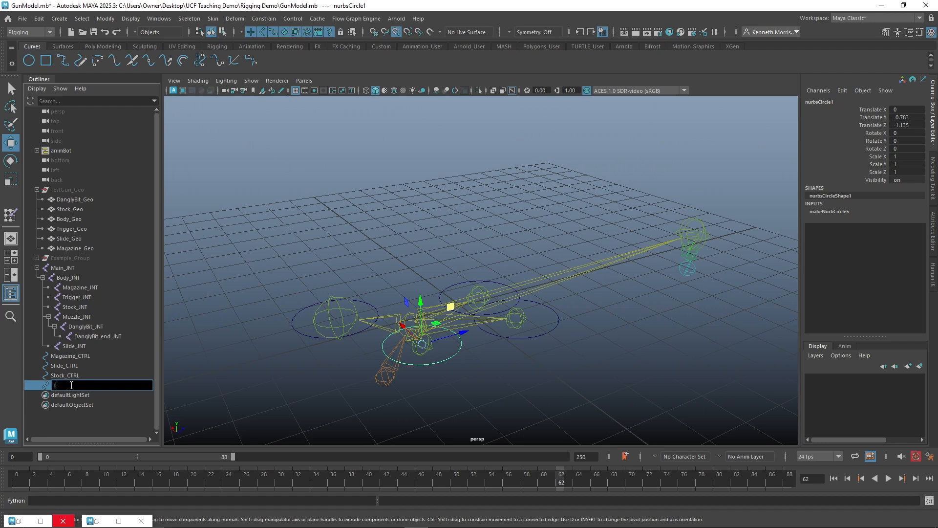
{"action": "type", "text": "rigger_CTRL"}
{"action": "key", "text": "Return"}
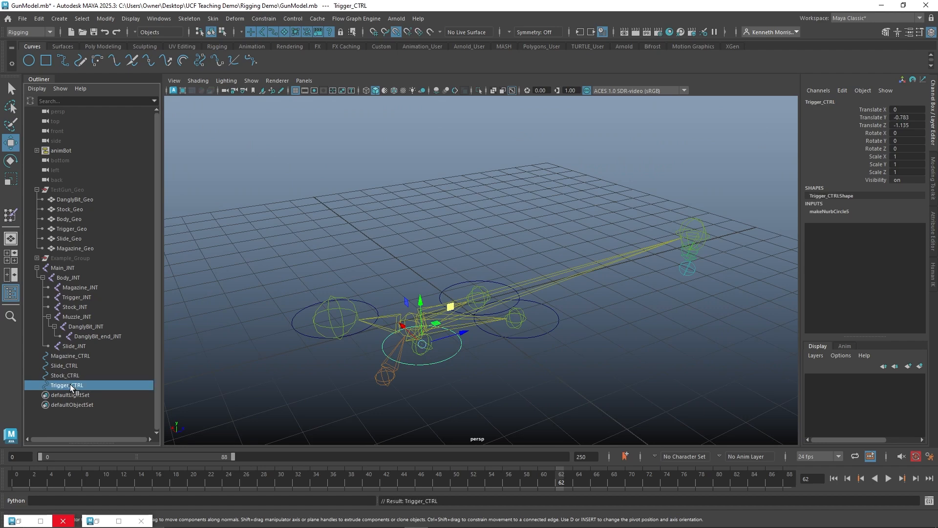
Step: Create a NURBS circle, move it onto the dangly bit joint at about Translate Y -0.175 and Z 8.65, and name it DanglyBit_CTRL
{"action": "left_click_drag", "start_coordinate": [519, 207], "coordinate": [491, 207], "text": "alt"}
{"action": "middle_click_drag", "start_coordinate": [491, 206], "coordinate": [342, 215], "text": "alt"}
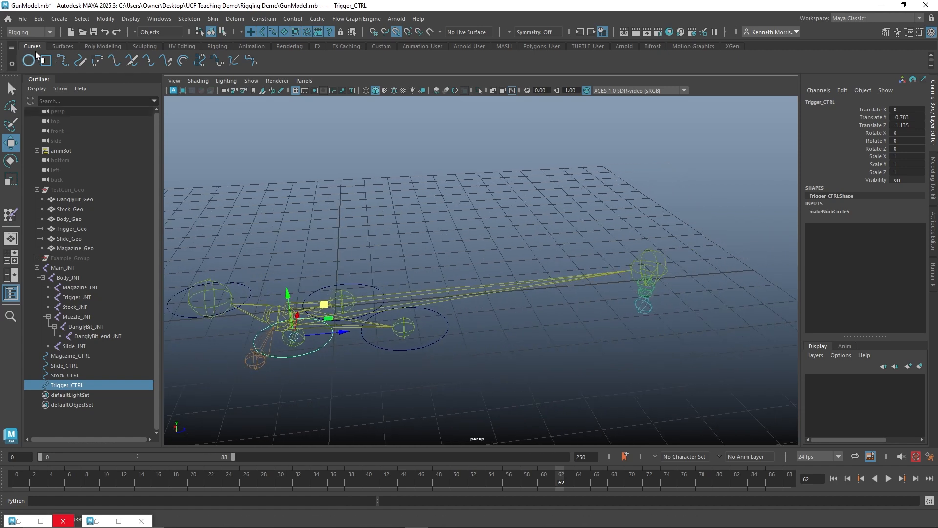
{"action": "left_click", "coordinate": [28, 64]}
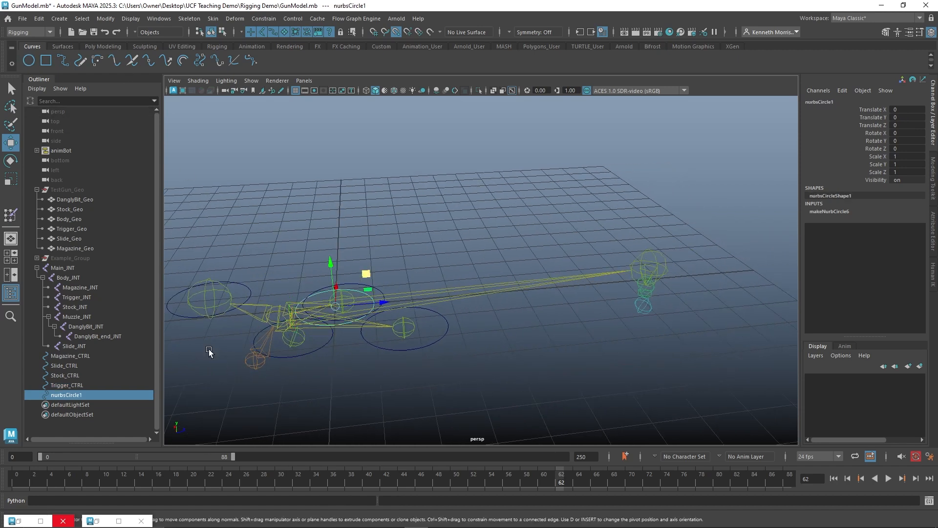
{"action": "left_click_drag", "start_coordinate": [353, 313], "coordinate": [516, 303]}
{"action": "left_click_drag", "start_coordinate": [433, 377], "coordinate": [508, 425], "text": "alt"}
{"action": "double_click", "coordinate": [71, 395]}
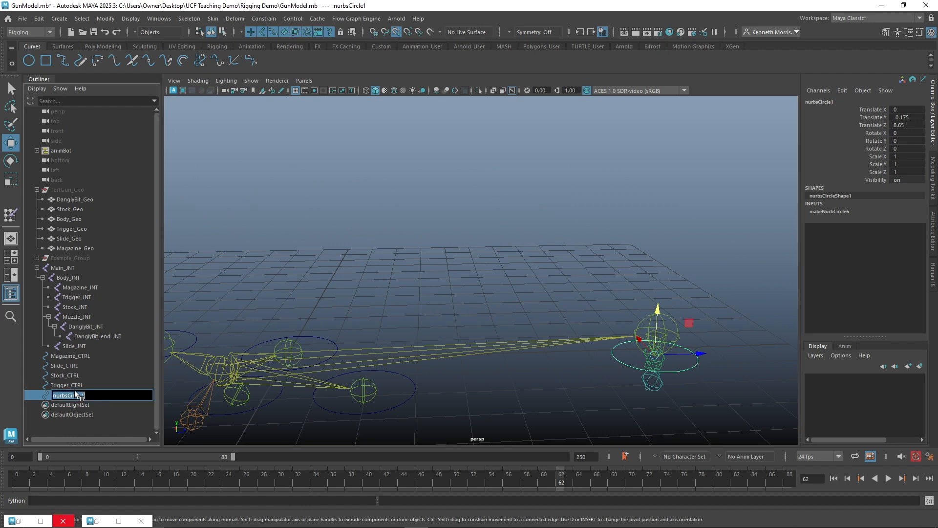
{"action": "type", "text": "DanglyBit_CTRL"}
{"action": "key", "text": "Return"}
Step: Create a NURBS circle, place it on the joint in the grip at about Translate Y -1.377 and Z -2.187, and name it Handle_CTRL
{"action": "right_click_drag", "start_coordinate": [410, 291], "coordinate": [346, 290], "text": "alt"}
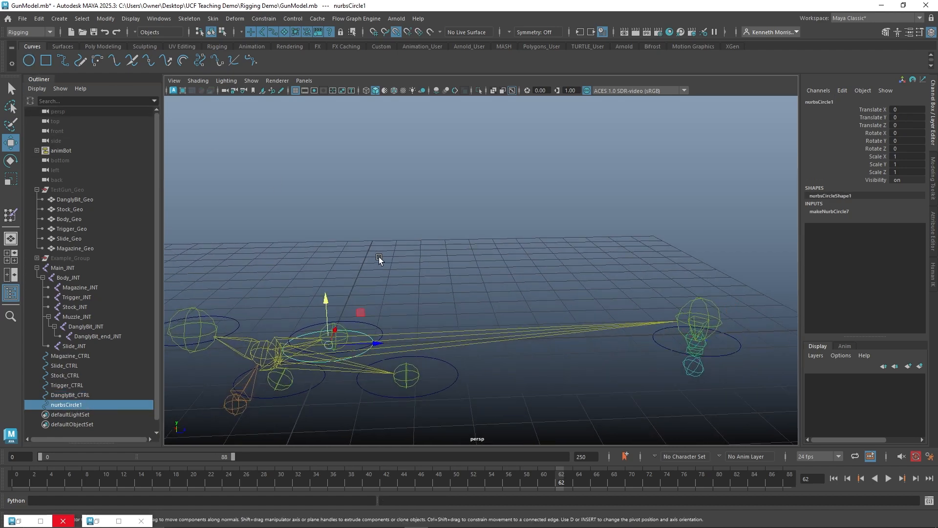
{"action": "left_click_drag", "start_coordinate": [379, 256], "coordinate": [425, 226], "text": "alt"}
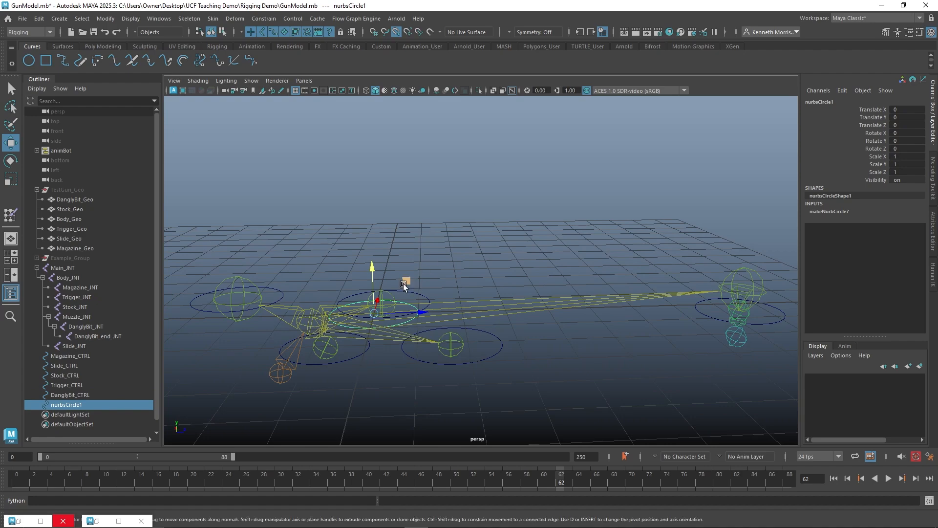
{"action": "left_click_drag", "start_coordinate": [362, 324], "coordinate": [287, 385]}
{"action": "mouse_move", "coordinate": [361, 413]}
{"action": "left_mouse_down", "text": "alt"}
{"action": "mouse_move", "coordinate": [351, 449]}
{"action": "mouse_move", "coordinate": [380, 392]}
{"action": "mouse_move", "coordinate": [364, 416]}
{"action": "left_mouse_up", "text": "alt"}
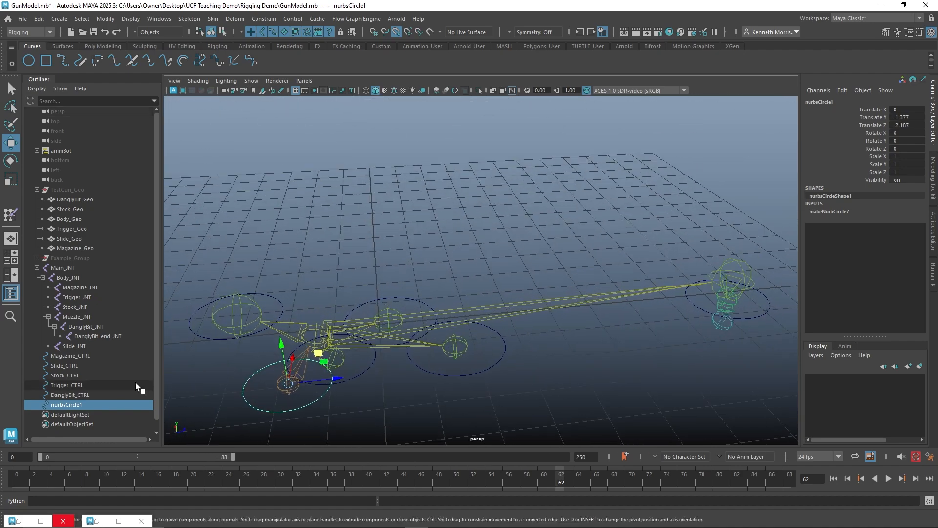
{"action": "double_click", "coordinate": [94, 404]}
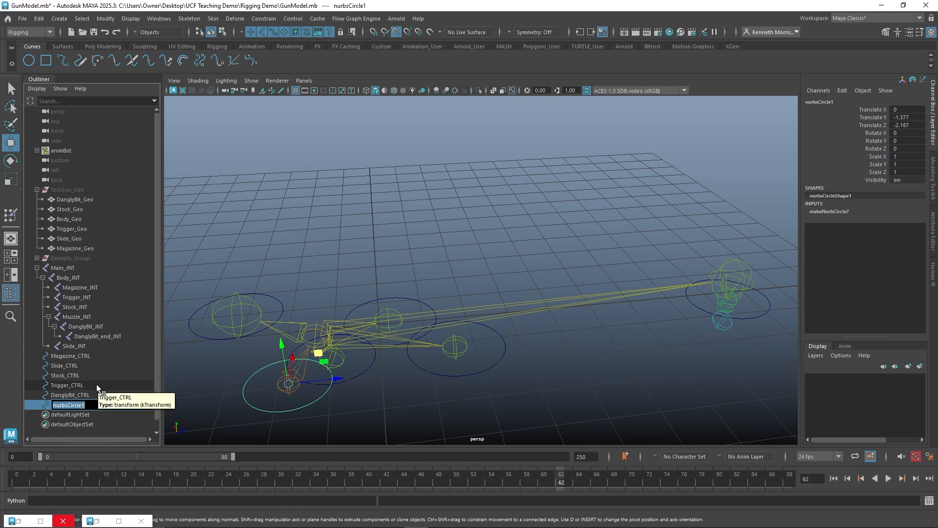
{"action": "key", "text": "BackSpace"}
{"action": "type", "text": "Handle_CTRL"}
{"action": "key", "text": "Return"}
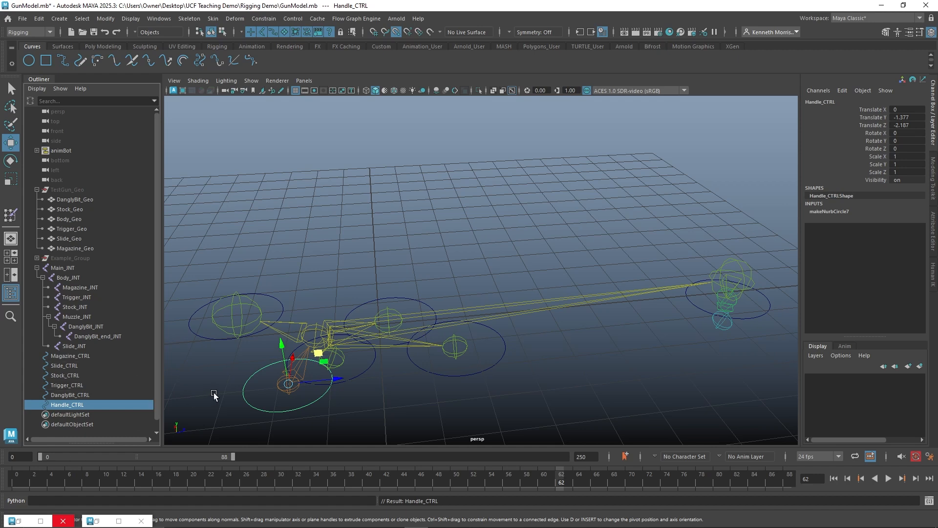
Step: Unhide the TestGun_Geo group and clear the selection
{"action": "left_click", "coordinate": [335, 242]}
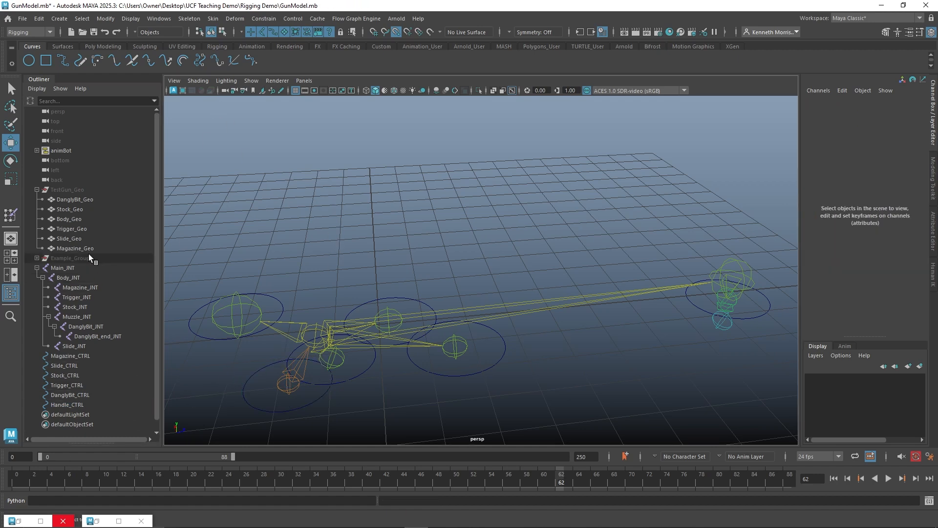
{"action": "left_click", "coordinate": [86, 190]}
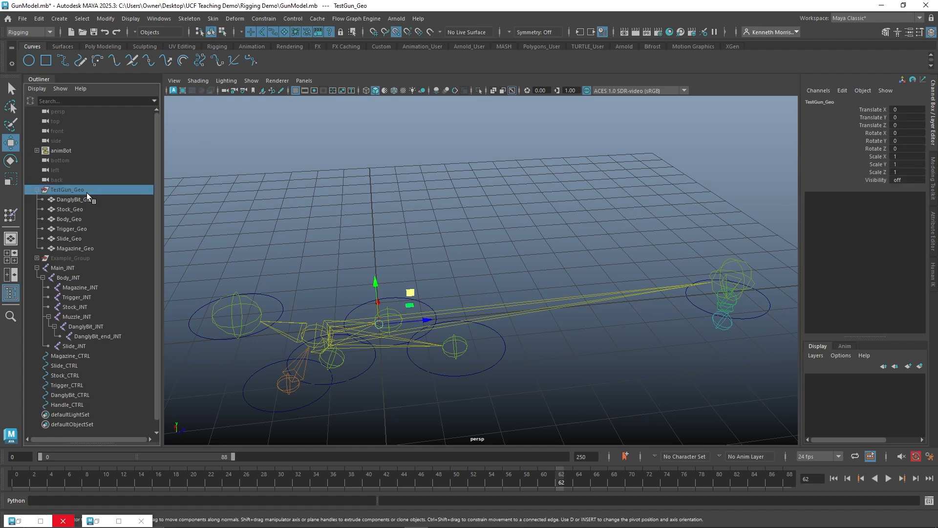
{"action": "key", "text": "h"}
{"action": "left_click", "coordinate": [388, 227]}
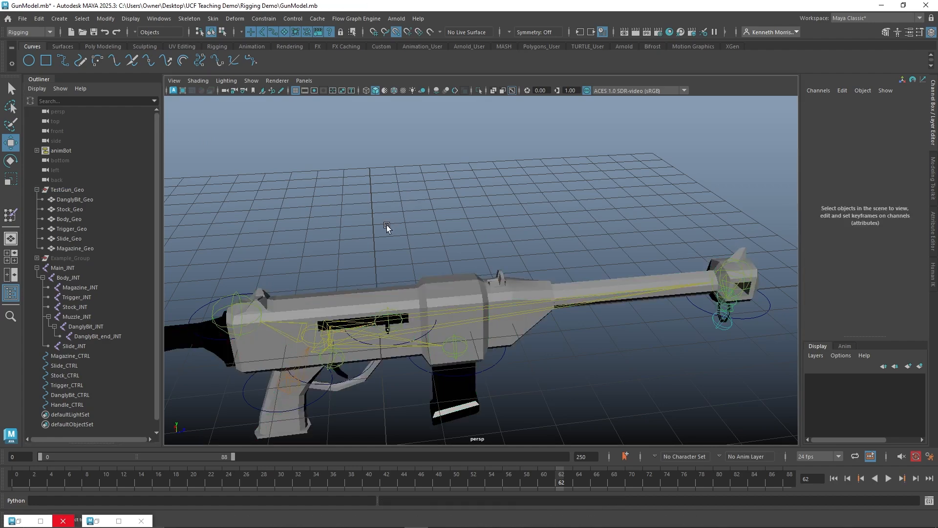
Step: Raise the Stock_CTRL circle straight up above the gun's stock, to about Translate Y 1.315
{"action": "left_click_drag", "start_coordinate": [388, 226], "coordinate": [468, 238], "text": "alt"}
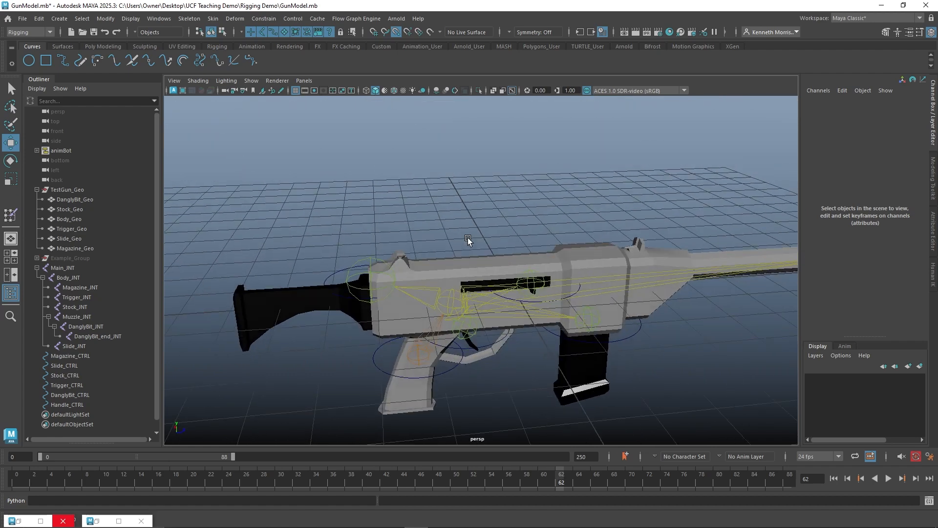
{"action": "scroll", "coordinate": [468, 234], "scroll_direction": "down", "scroll_amount": 2}
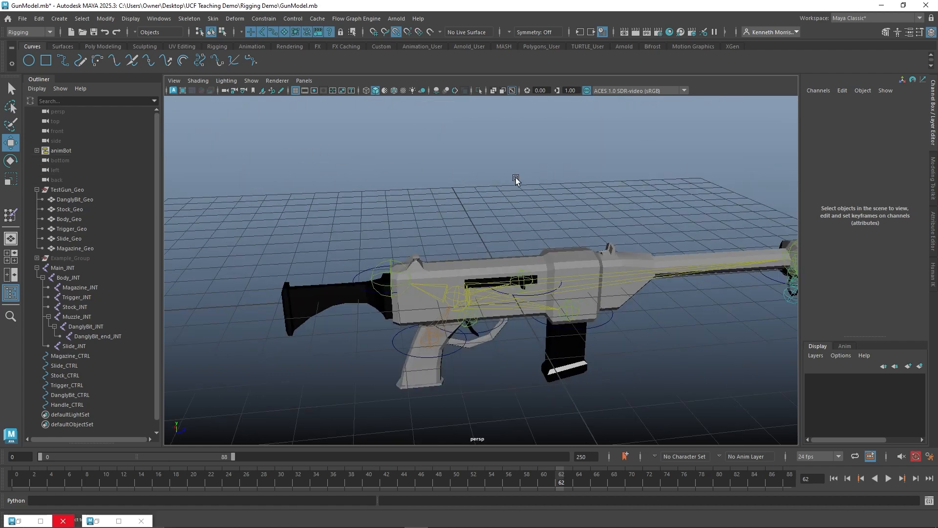
{"action": "left_click_drag", "start_coordinate": [513, 180], "coordinate": [384, 187], "text": "alt"}
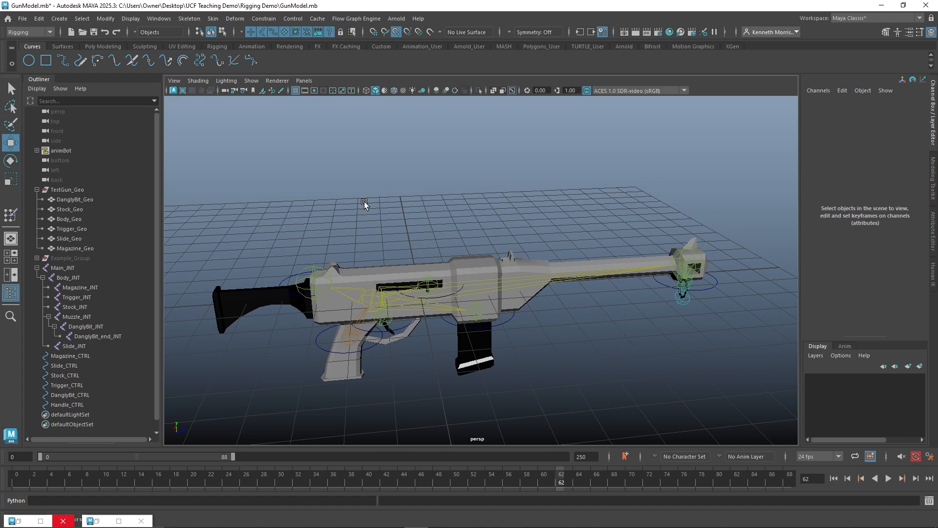
{"action": "left_click_drag", "start_coordinate": [365, 203], "coordinate": [349, 283], "text": "alt"}
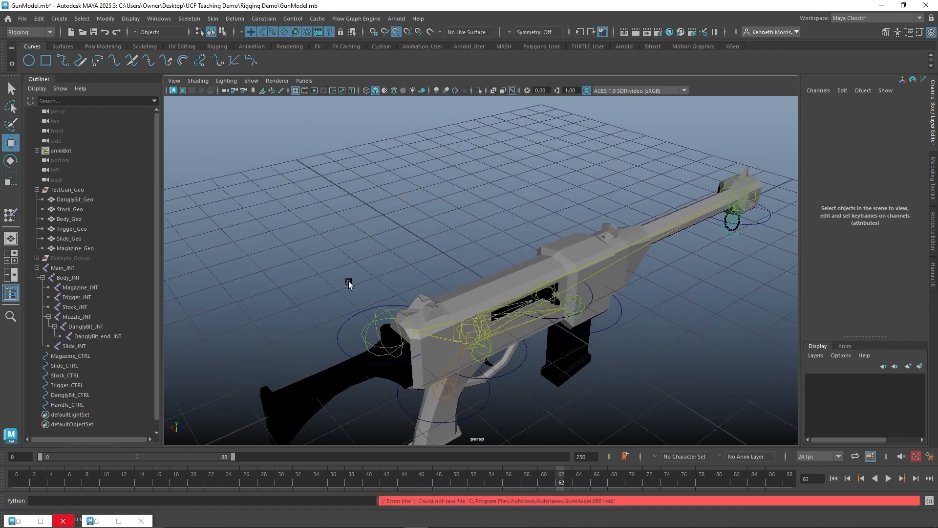
{"action": "left_click", "coordinate": [354, 315]}
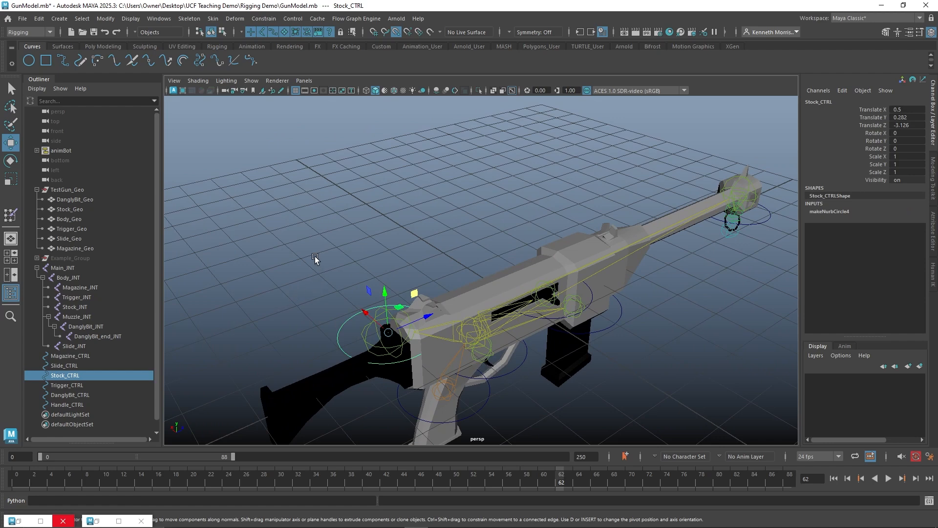
{"action": "mouse_move", "coordinate": [315, 256]}
{"action": "left_mouse_down", "text": "alt"}
{"action": "mouse_move", "coordinate": [301, 256]}
{"action": "mouse_move", "coordinate": [315, 245]}
{"action": "left_mouse_up", "text": "alt"}
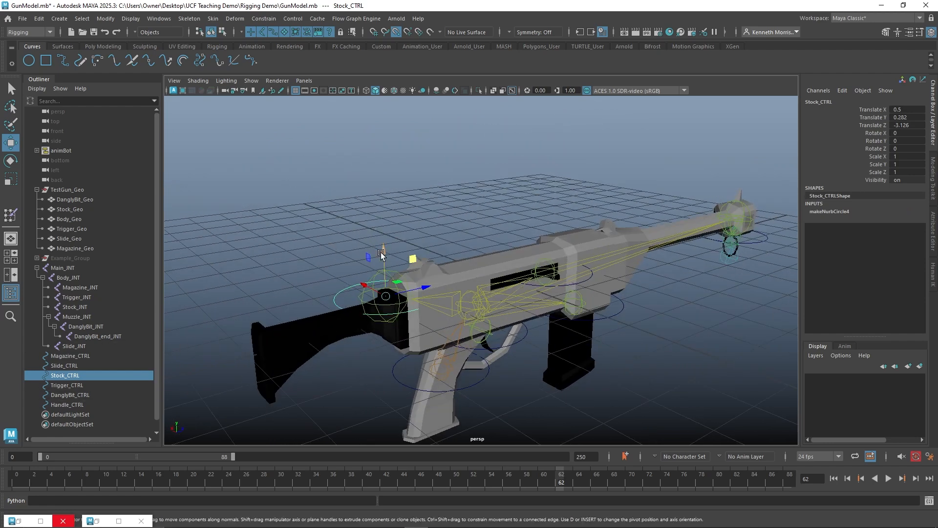
{"action": "left_click_drag", "start_coordinate": [388, 252], "coordinate": [385, 216]}
{"action": "key", "text": "ctrl+z"}
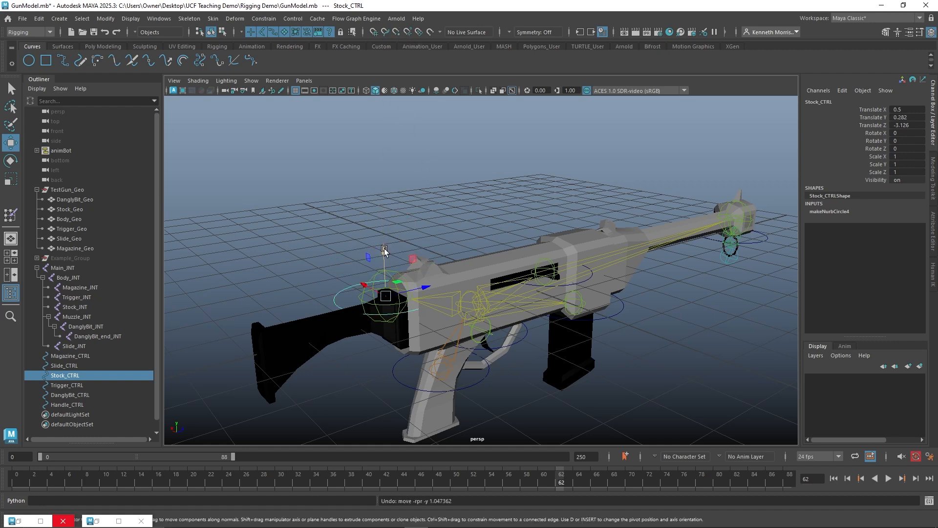
{"action": "left_click_drag", "start_coordinate": [384, 251], "coordinate": [385, 197]}
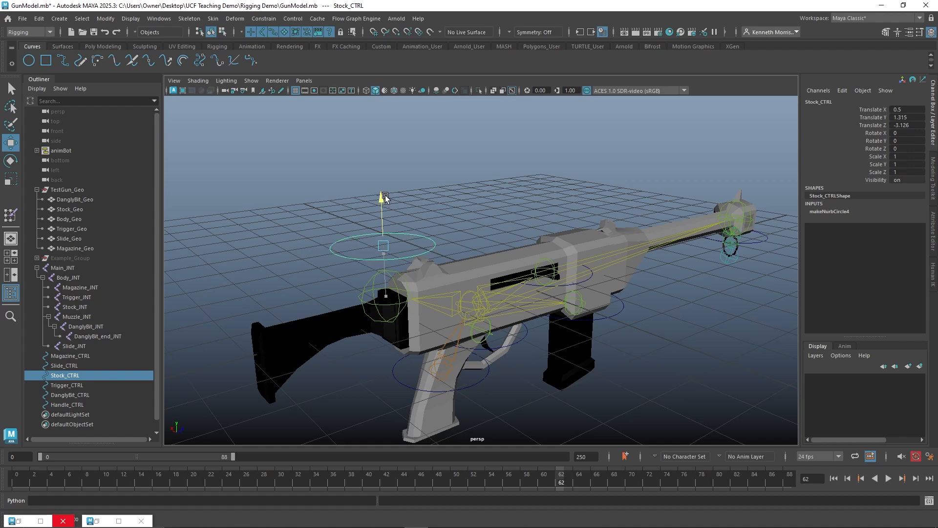
{"action": "left_click_drag", "start_coordinate": [488, 172], "coordinate": [393, 332], "text": "alt"}
{"action": "left_click", "coordinate": [452, 185]}
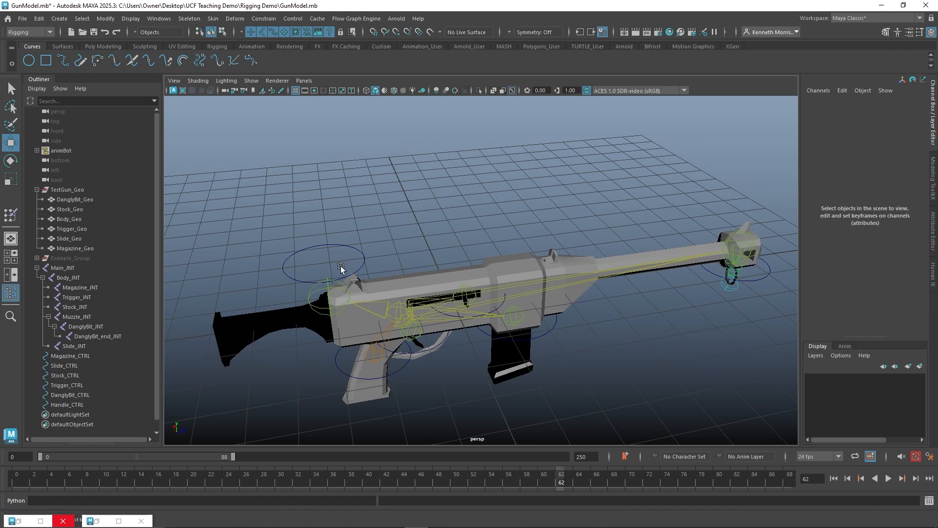
Step: Enable drawing overrides on the Stock_CTRL circle's shape and set its Index color to yellow
{"action": "left_click", "coordinate": [362, 259]}
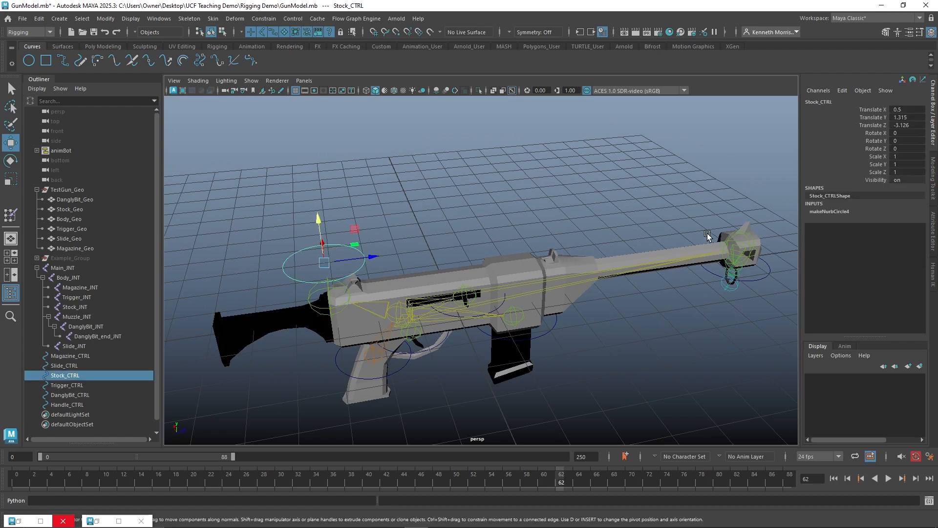
{"action": "left_click", "coordinate": [932, 227]}
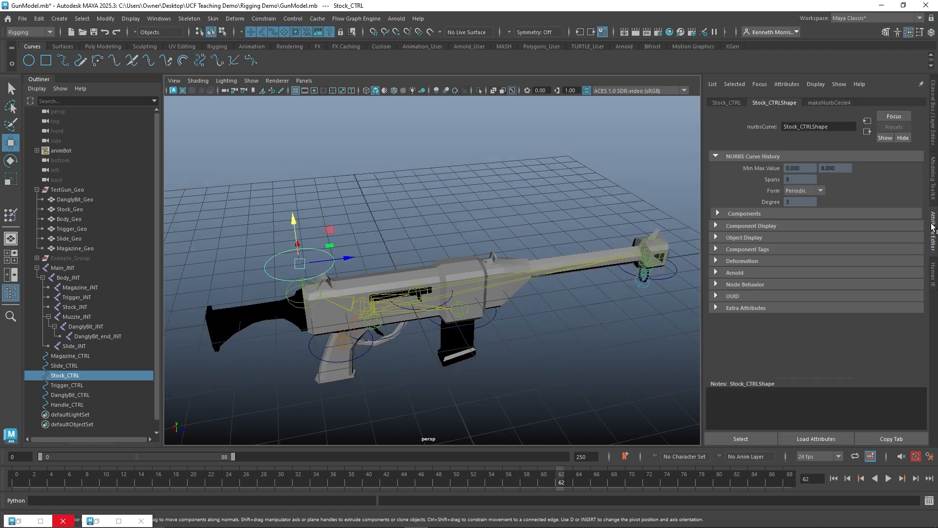
{"action": "left_click", "coordinate": [716, 238]}
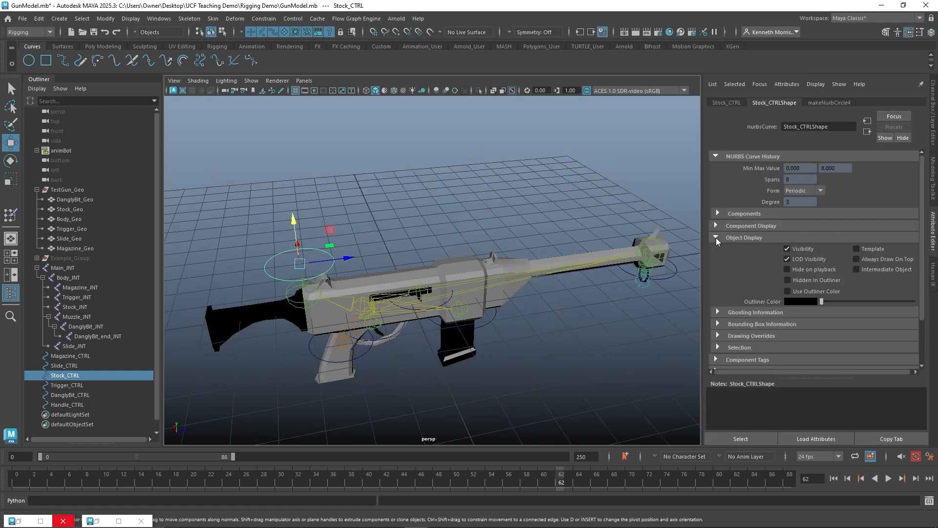
{"action": "scroll", "coordinate": [757, 236], "scroll_direction": "down", "scroll_amount": 3}
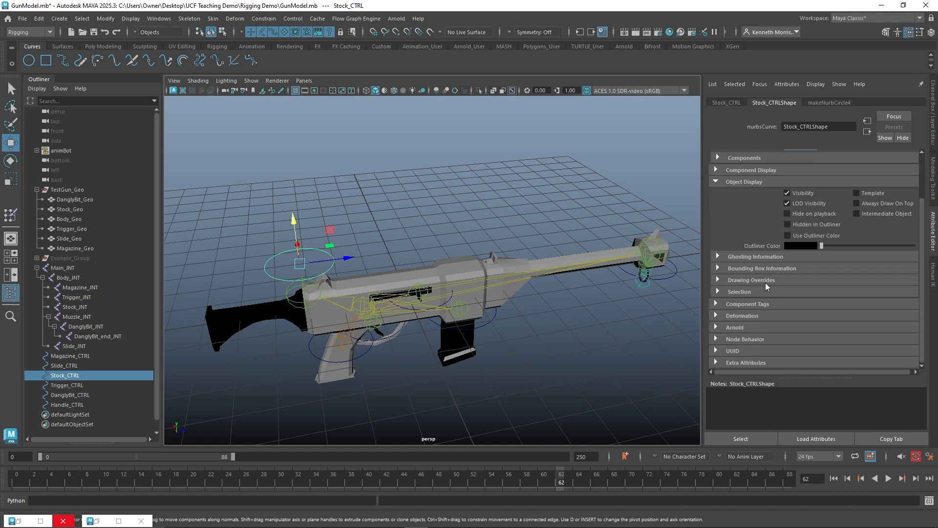
{"action": "left_click", "coordinate": [720, 280]}
{"action": "scroll", "coordinate": [758, 267], "scroll_direction": "down", "scroll_amount": 3}
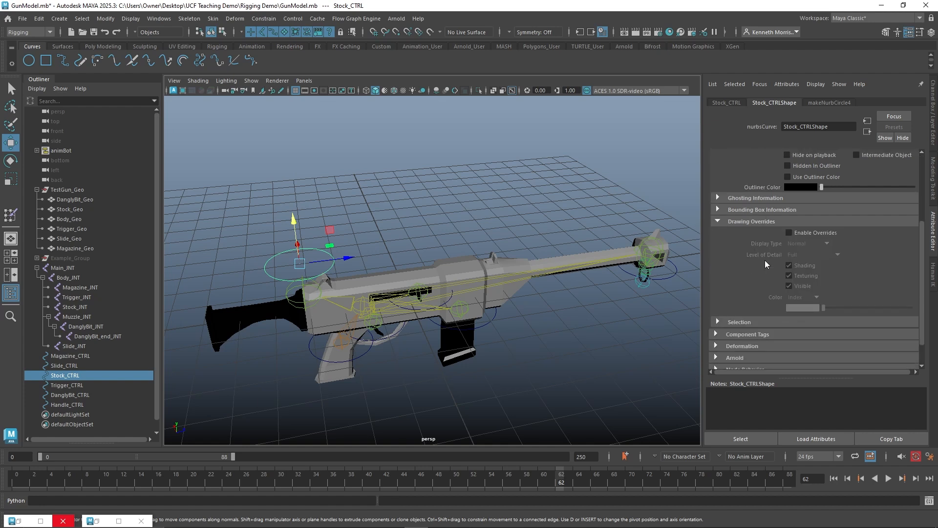
{"action": "left_click", "coordinate": [790, 232]}
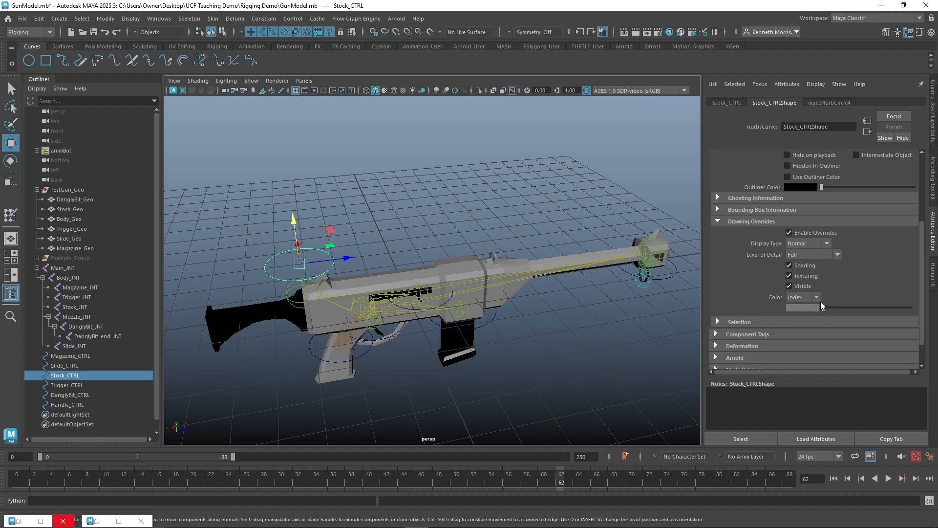
{"action": "mouse_move", "coordinate": [824, 304]}
{"action": "left_mouse_down"}
{"action": "mouse_move", "coordinate": [864, 305]}
{"action": "mouse_move", "coordinate": [851, 314]}
{"action": "mouse_move", "coordinate": [870, 315]}
{"action": "left_mouse_up"}
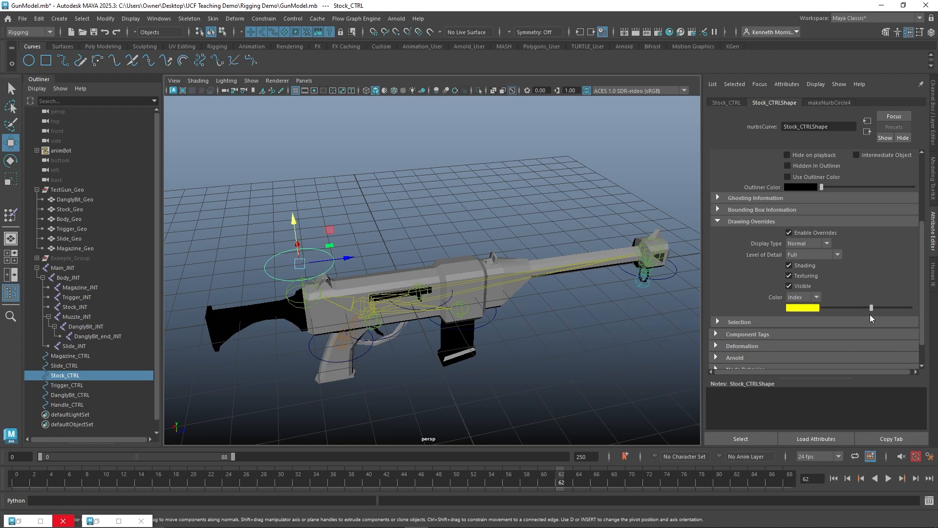
{"action": "left_click", "coordinate": [362, 168]}
Step: Enable drawing overrides on the Trigger_CTRL circle's shape and set its Index color to yellow
{"action": "left_click_drag", "start_coordinate": [371, 215], "coordinate": [388, 303], "text": "alt"}
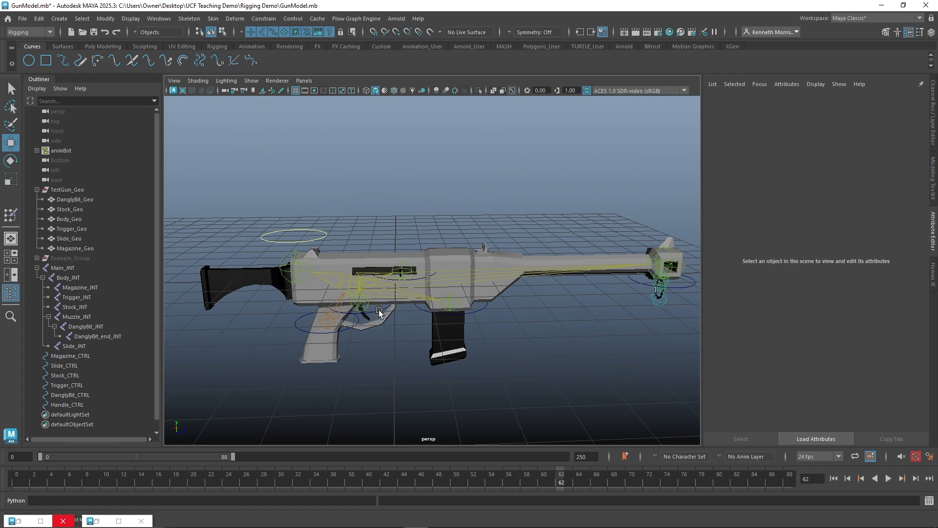
{"action": "left_click", "coordinate": [379, 310]}
{"action": "left_click_drag", "start_coordinate": [364, 333], "coordinate": [420, 337], "text": "alt"}
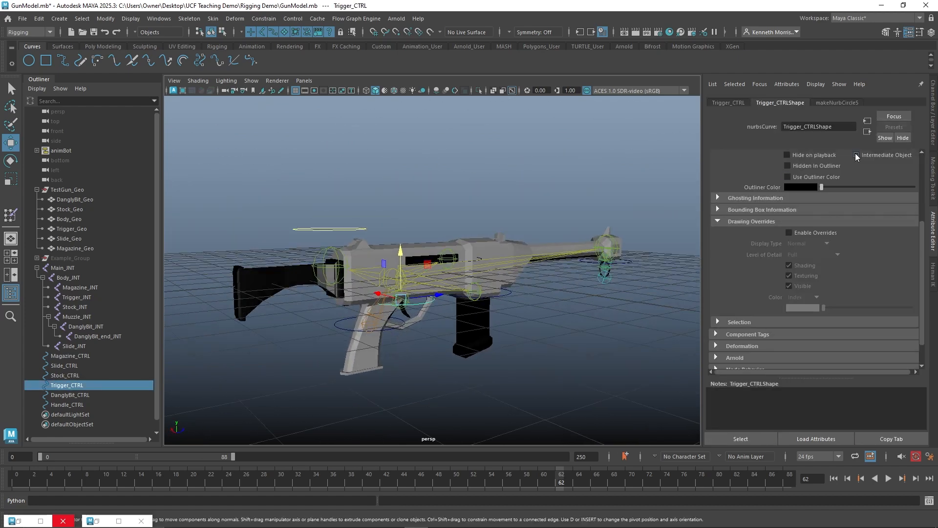
{"action": "left_click", "coordinate": [788, 233]}
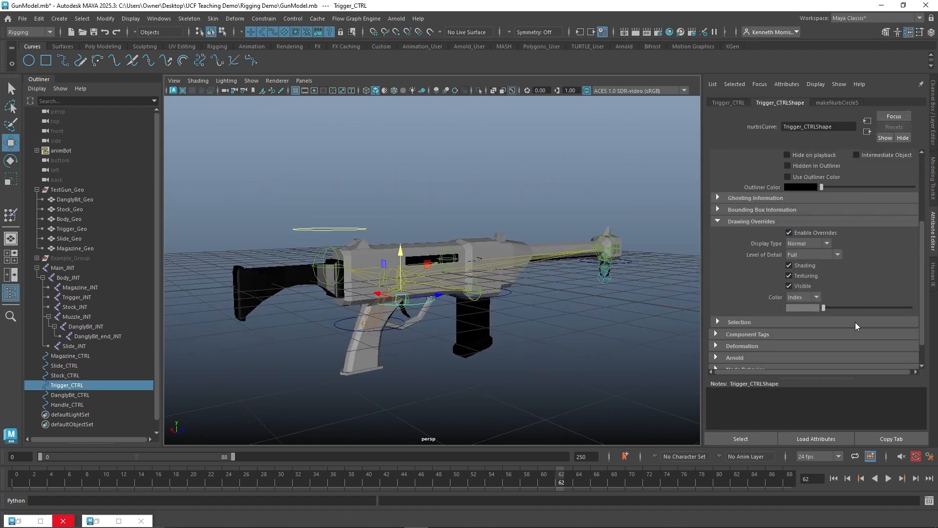
{"action": "left_click_drag", "start_coordinate": [823, 307], "coordinate": [871, 307]}
Step: Stand the Trigger_CTRL circle upright by setting its Rotate Z to 90
{"action": "left_click", "coordinate": [934, 105]}
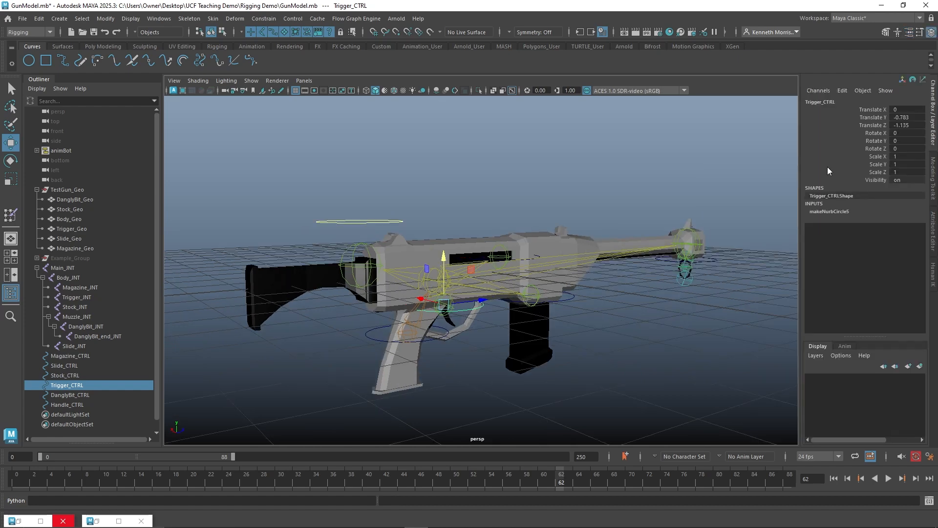
{"action": "left_click_drag", "start_coordinate": [482, 332], "coordinate": [469, 351], "text": "alt"}
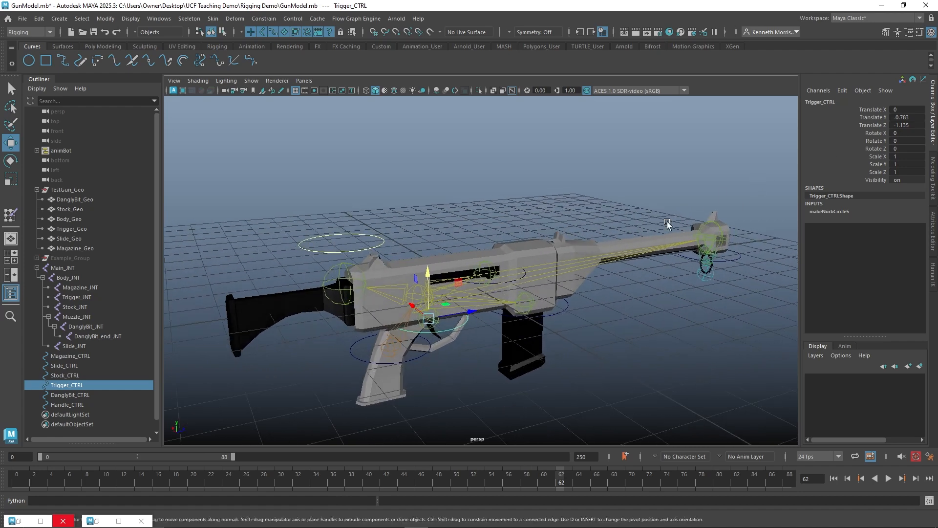
{"action": "left_click", "coordinate": [907, 148]}
{"action": "type", "text": "90"}
{"action": "key", "text": "Return"}
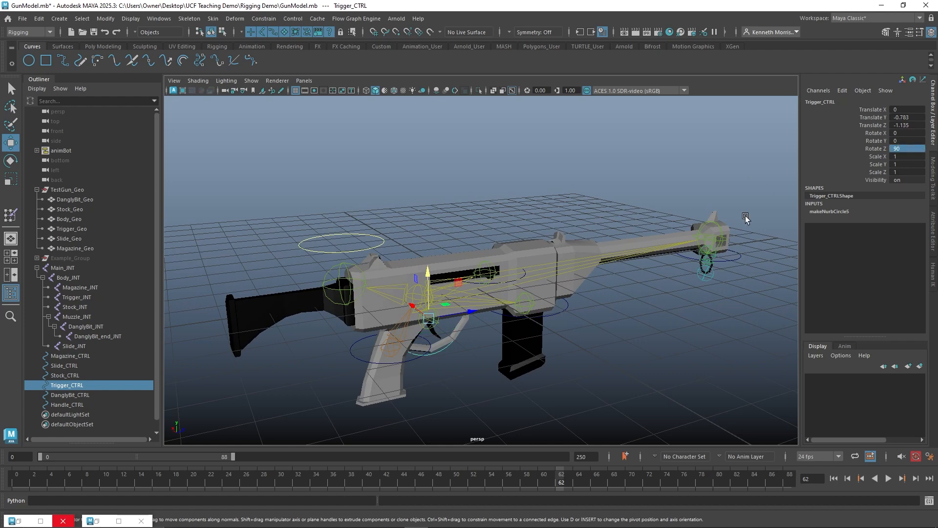
Step: Move the Trigger_CTRL circle out beside the gun to about Translate X -0.812, scale it uniformly to about 0.44, and clear the selection
{"action": "left_click_drag", "start_coordinate": [515, 364], "coordinate": [542, 328], "text": "alt"}
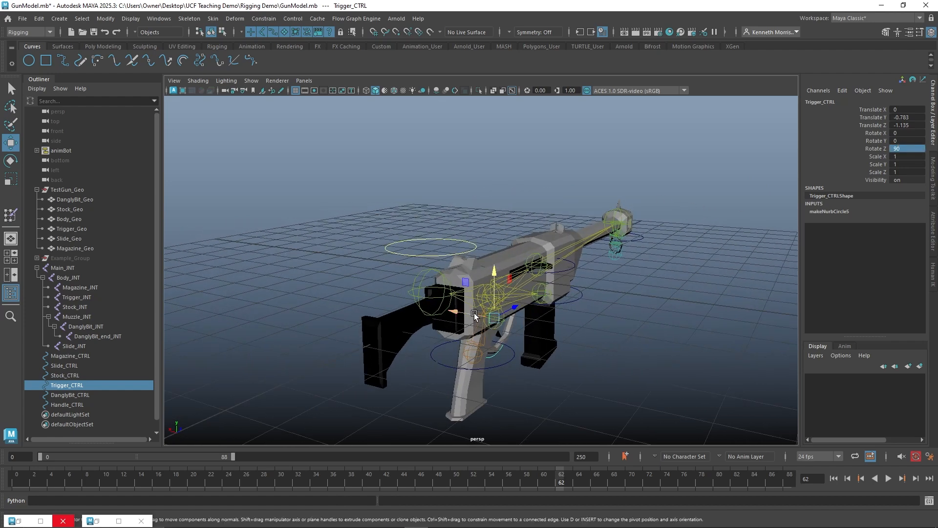
{"action": "left_click_drag", "start_coordinate": [475, 315], "coordinate": [429, 337]}
{"action": "key", "text": "r"}
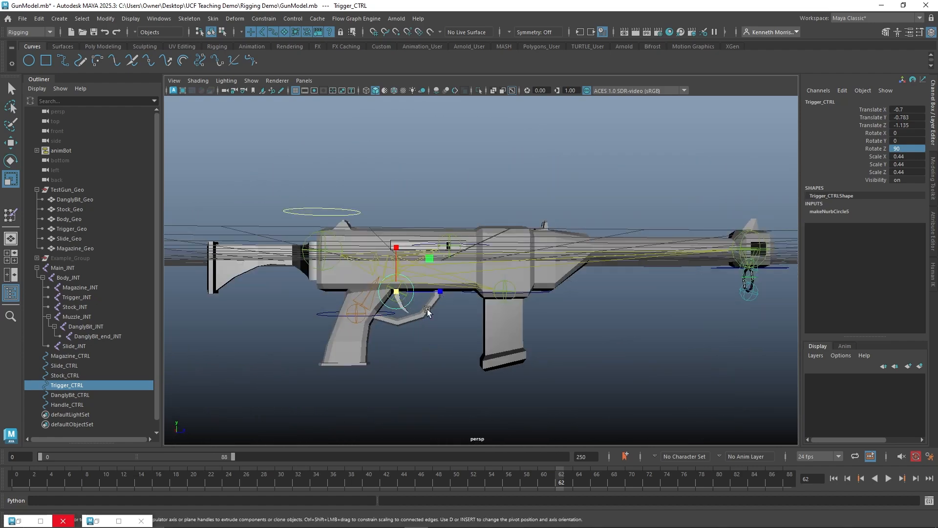
{"action": "left_click_drag", "start_coordinate": [440, 327], "coordinate": [483, 338], "text": "alt"}
{"action": "key", "text": "w"}
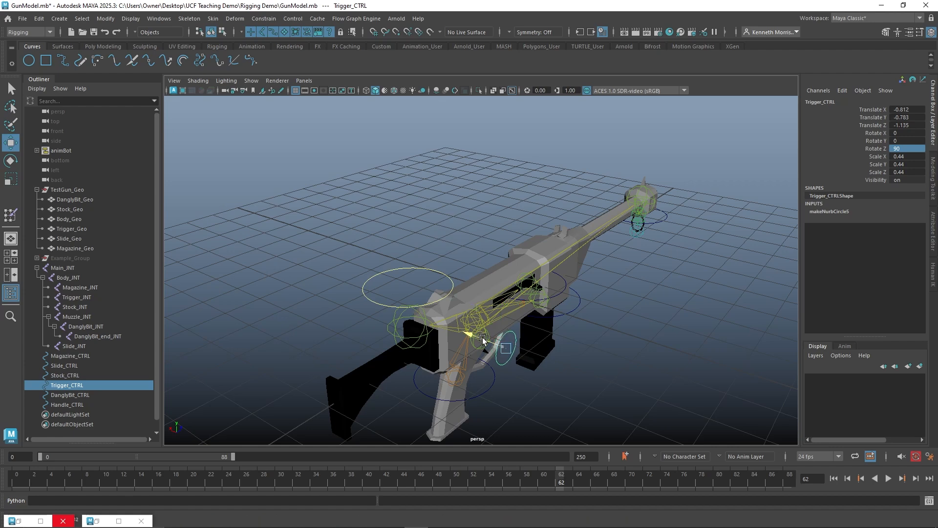
{"action": "left_click", "coordinate": [549, 346]}
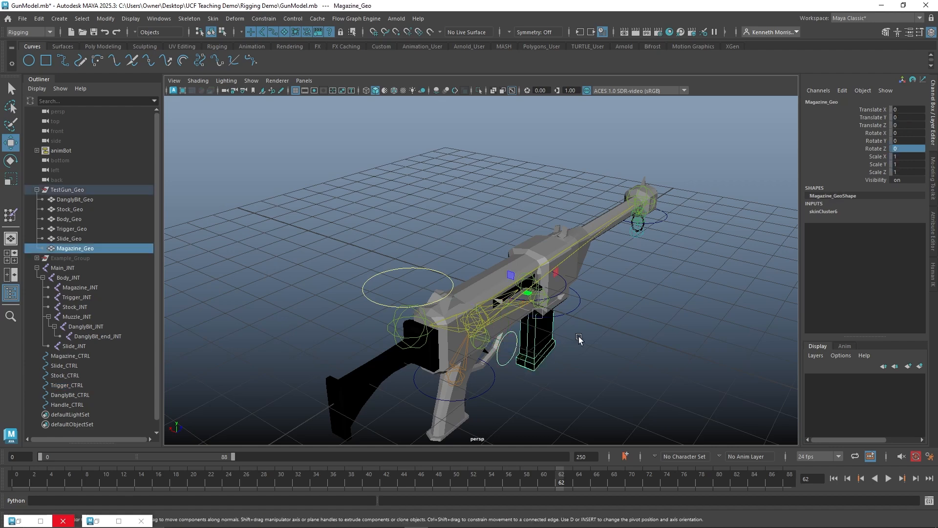
{"action": "left_click", "coordinate": [614, 332]}
Step: Lower the Magazine_CTRL circle around the magazine to about Translate Y -1.403
{"action": "left_click_drag", "start_coordinate": [613, 333], "coordinate": [572, 304], "text": "alt"}
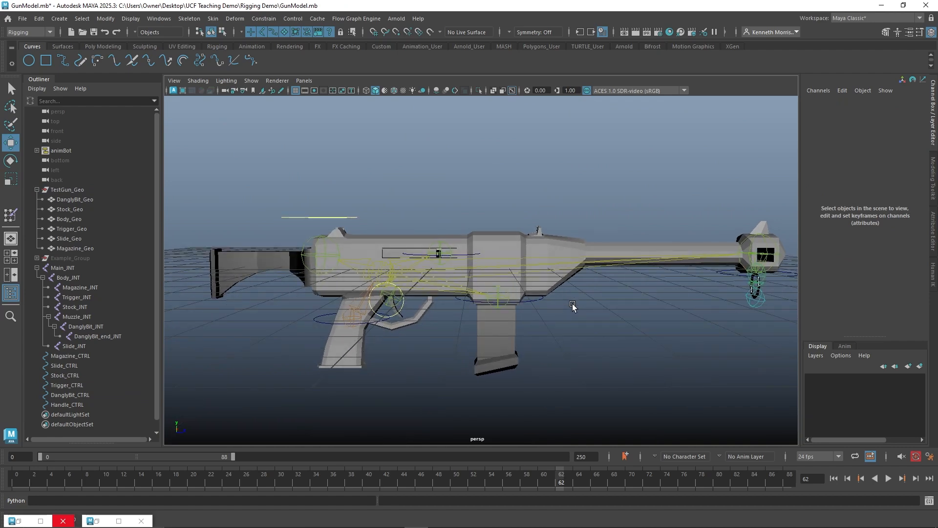
{"action": "left_click", "coordinate": [531, 301]}
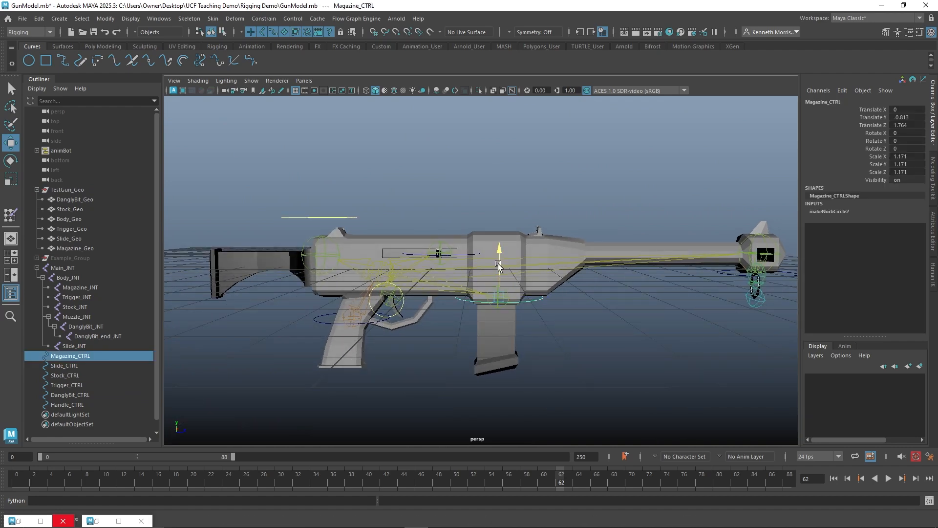
{"action": "left_click_drag", "start_coordinate": [498, 262], "coordinate": [497, 287]}
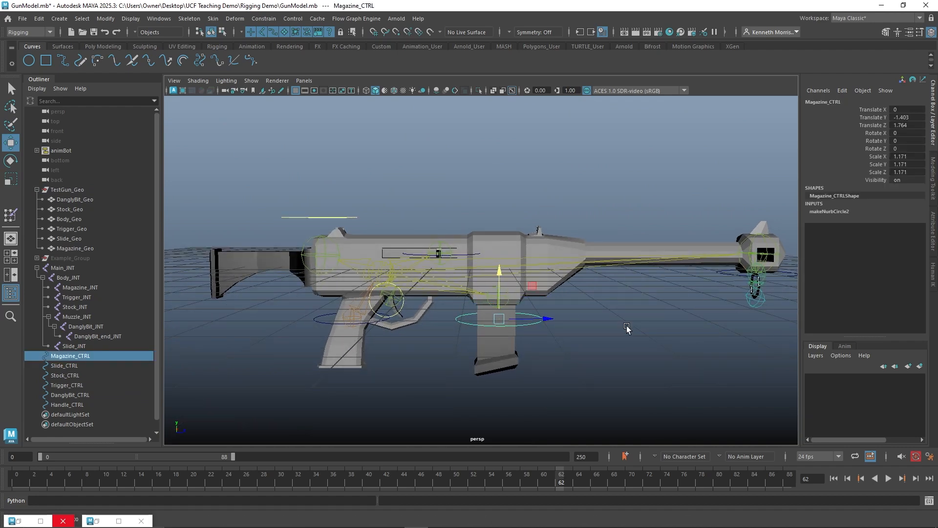
Step: Set the Slide_CTRL circle's Rotate Z to 90 and move it outward beside the gun to about Translate X -1.048
{"action": "mouse_move", "coordinate": [550, 360]}
{"action": "left_mouse_down", "text": "alt"}
{"action": "mouse_move", "coordinate": [555, 386]}
{"action": "mouse_move", "coordinate": [538, 372]}
{"action": "left_mouse_up", "text": "alt"}
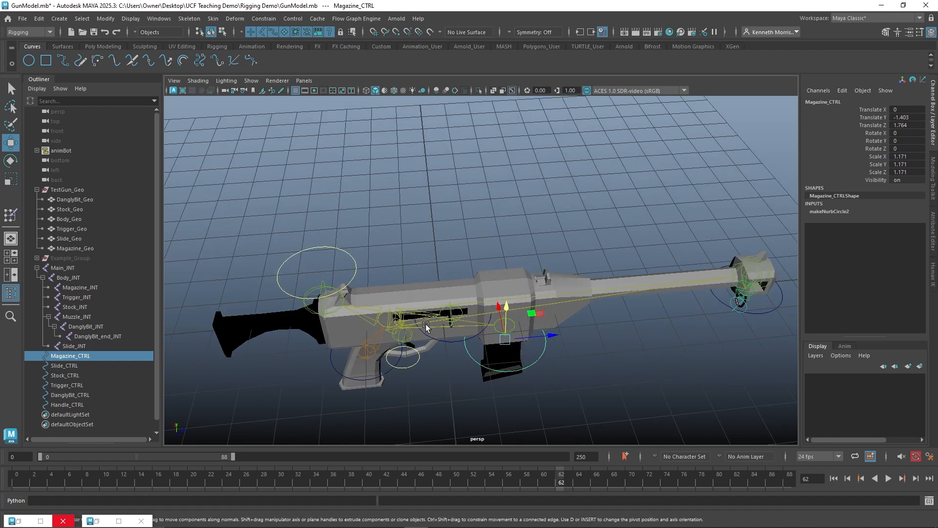
{"action": "left_click", "coordinate": [450, 342]}
{"action": "left_click_drag", "start_coordinate": [444, 361], "coordinate": [510, 272], "text": "alt"}
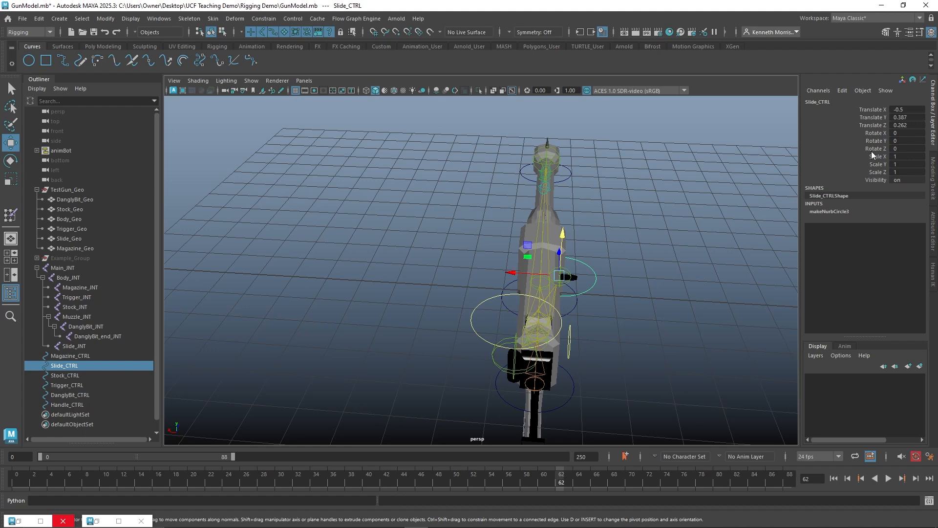
{"action": "left_click", "coordinate": [900, 147]}
{"action": "left_click", "coordinate": [899, 147]}
{"action": "key", "text": "Return"}
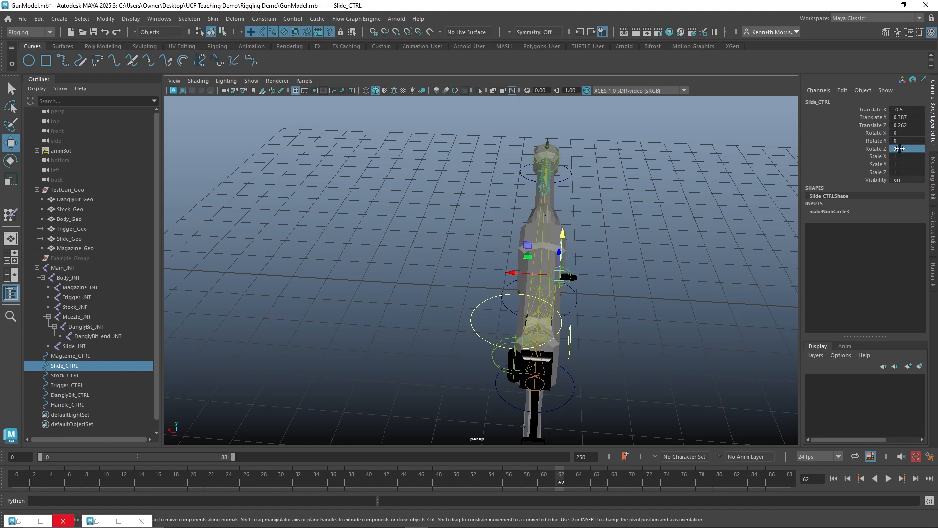
{"action": "left_click_drag", "start_coordinate": [518, 273], "coordinate": [543, 274]}
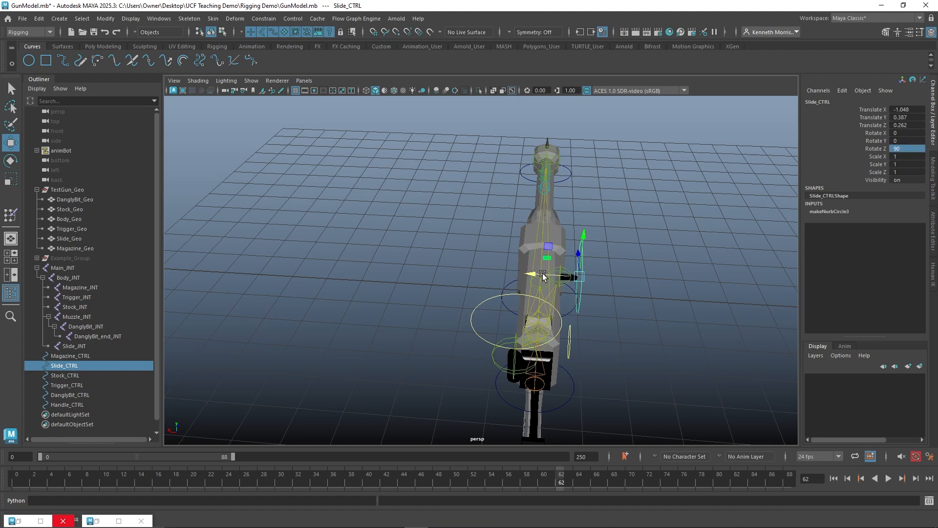
Step: Flatten the Slide_CTRL circle by scaling it along X only to about 0.374, and clear the selection
{"action": "left_click_drag", "start_coordinate": [677, 281], "coordinate": [445, 251], "text": "alt"}
{"action": "key", "text": "r"}
{"action": "key", "text": "ctrl+z"}
{"action": "left_click", "coordinate": [404, 167]}
{"action": "left_click_drag", "start_coordinate": [404, 167], "coordinate": [420, 186], "text": "alt"}
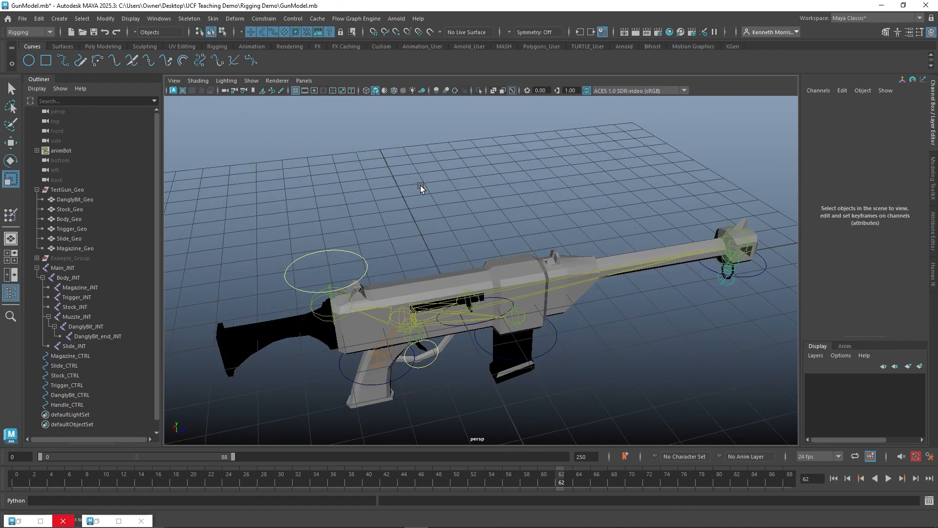
Step: Lower the DanglyBit_CTRL circle to the bottom of the hanging piece under the muzzle, at about Translate Y -0.787
{"action": "left_click_drag", "start_coordinate": [582, 200], "coordinate": [559, 279], "text": "alt"}
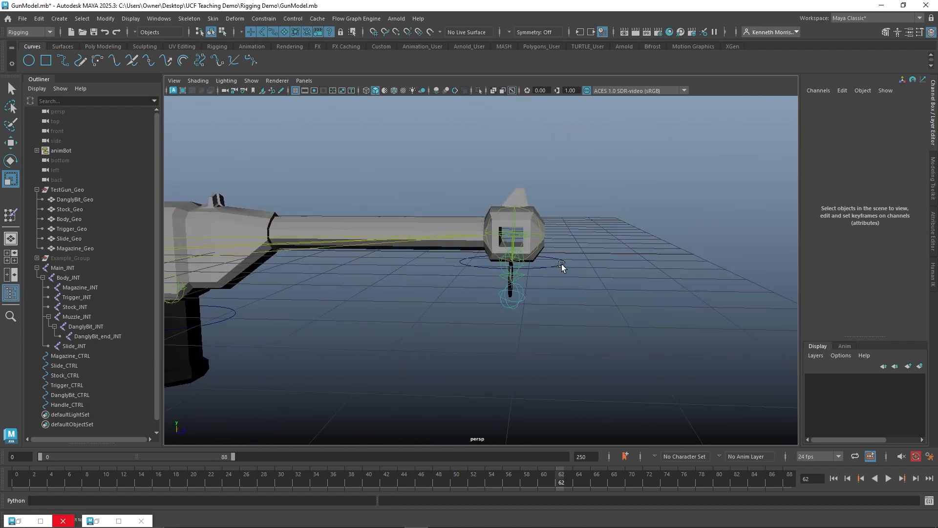
{"action": "left_click", "coordinate": [561, 264]}
{"action": "key", "text": "w"}
{"action": "left_click_drag", "start_coordinate": [512, 222], "coordinate": [512, 252]}
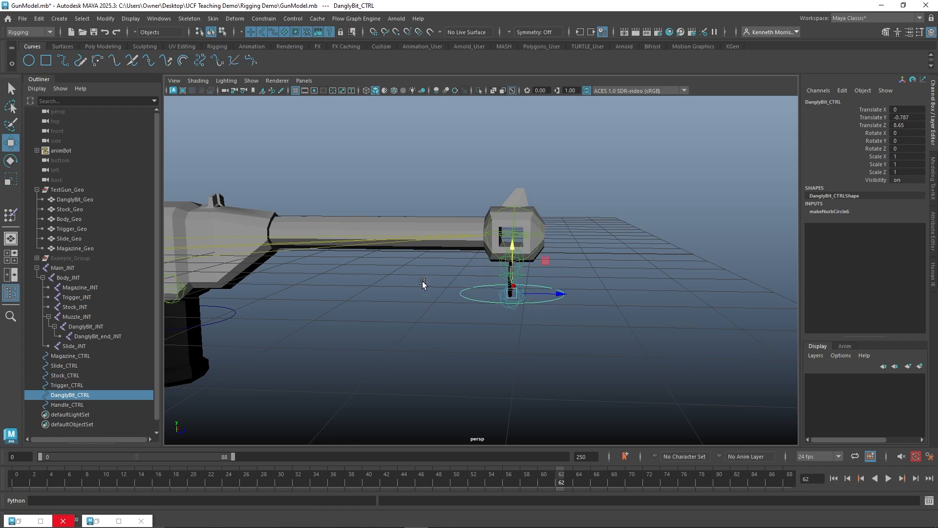
Step: Scale the DanglyBit_CTRL circle down uniformly so it fits more tightly around the hanging piece, and clear the selection
{"action": "left_click_drag", "start_coordinate": [400, 291], "coordinate": [410, 337], "text": "alt"}
{"action": "key", "text": "e"}
{"action": "key", "text": "r"}
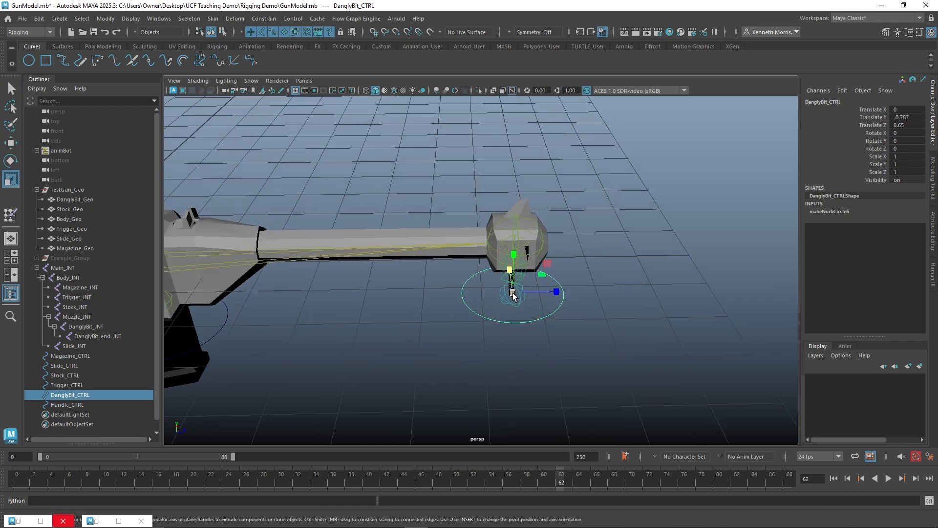
{"action": "left_click_drag", "start_coordinate": [512, 296], "coordinate": [446, 295]}
{"action": "left_click", "coordinate": [353, 317]}
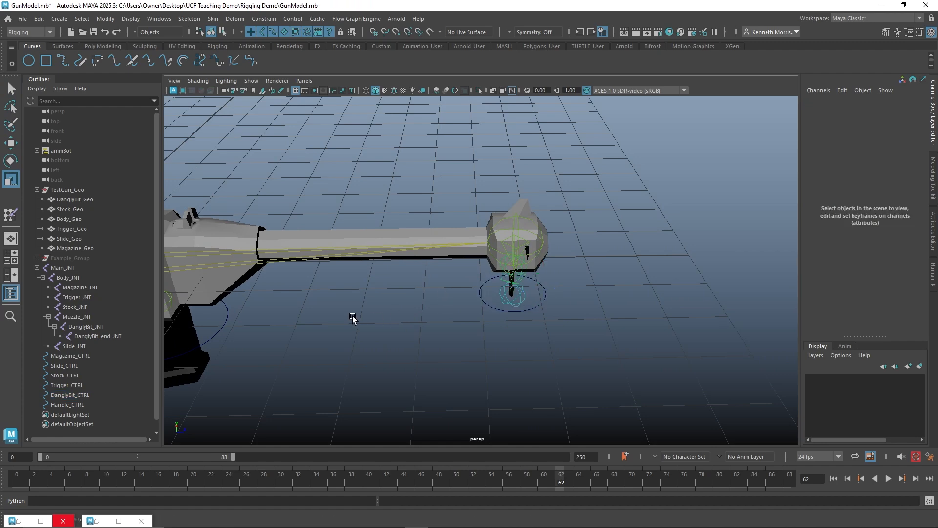
Step: Enable drawing overrides on the Slide_CTRL circle's shape and set its Index color to magenta
{"action": "middle_click_drag", "start_coordinate": [352, 317], "coordinate": [644, 272], "text": "alt"}
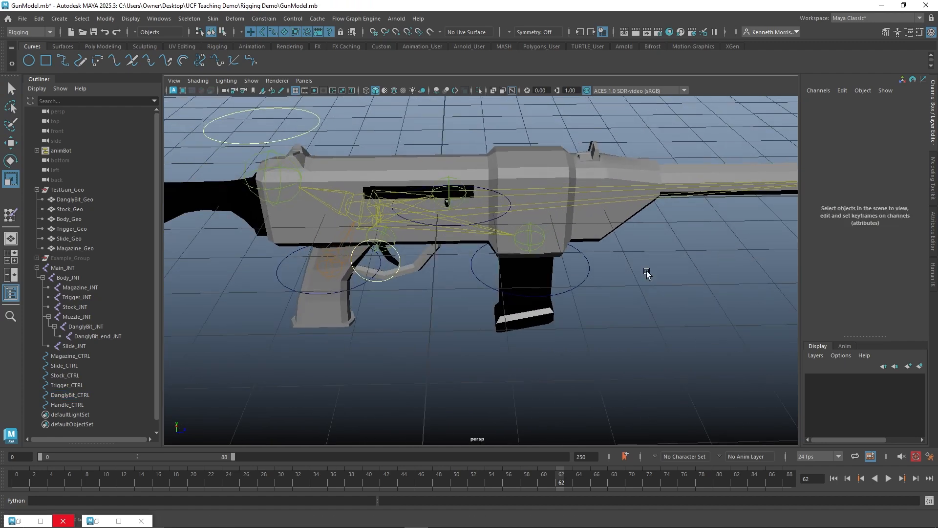
{"action": "left_click", "coordinate": [477, 187]}
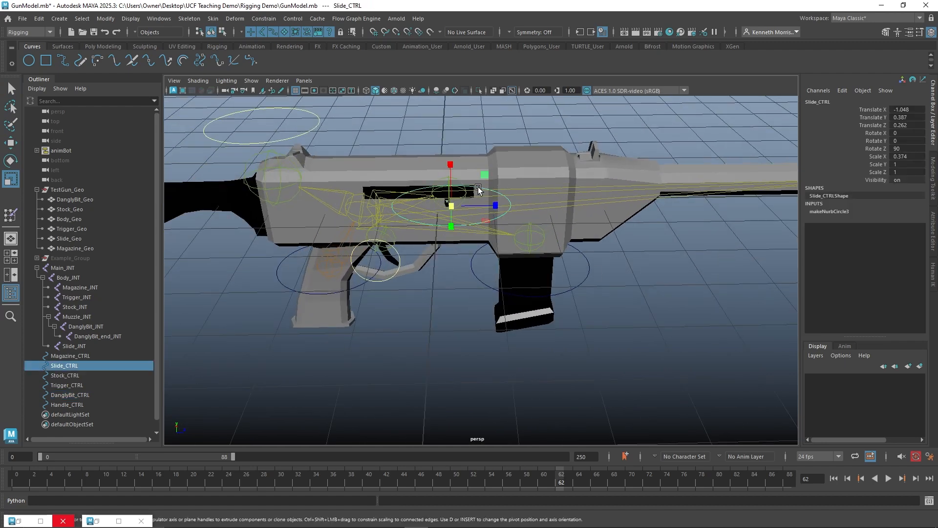
{"action": "left_click", "coordinate": [931, 229]}
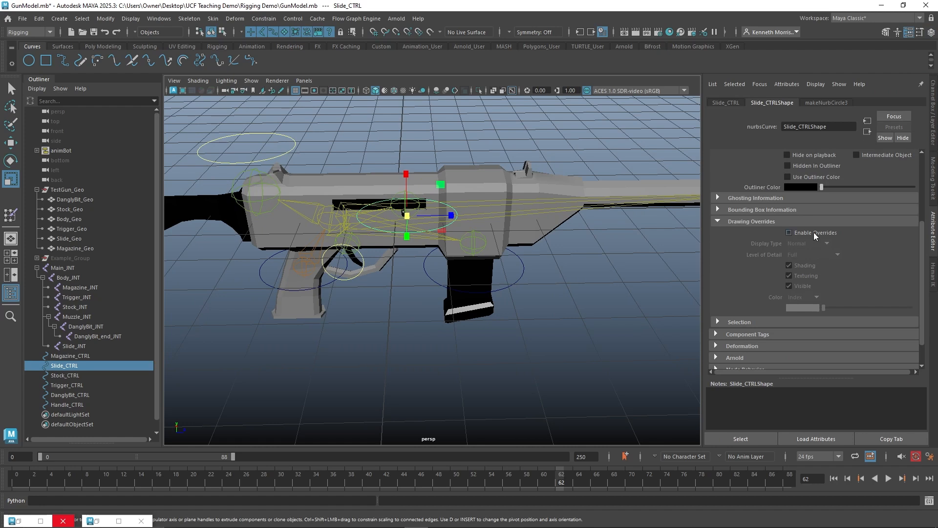
{"action": "left_click", "coordinate": [789, 232]}
{"action": "mouse_move", "coordinate": [844, 309]}
{"action": "left_mouse_down"}
{"action": "mouse_move", "coordinate": [867, 307]}
{"action": "mouse_move", "coordinate": [849, 310]}
{"action": "left_mouse_up"}
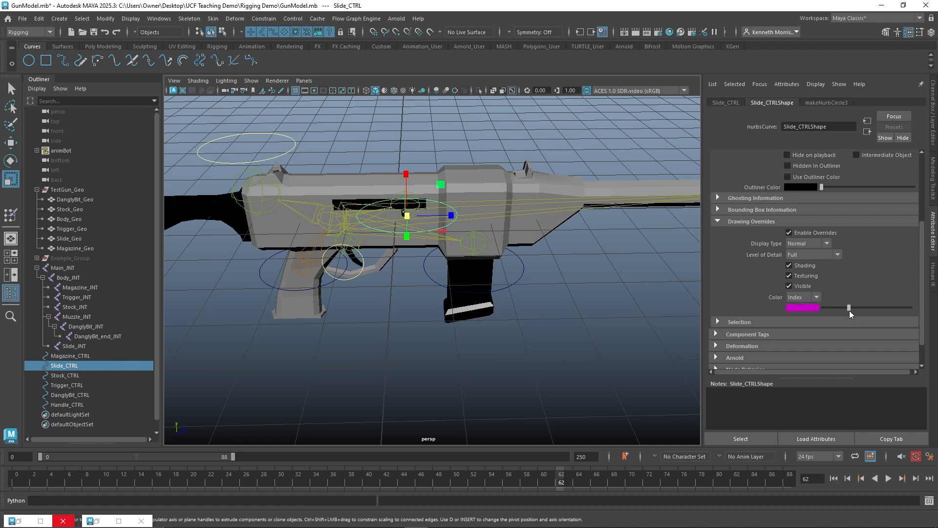
Step: Enable drawing overrides on the Magazine_CTRL circle's shape and set its Index color to magenta
{"action": "left_click", "coordinate": [527, 264]}
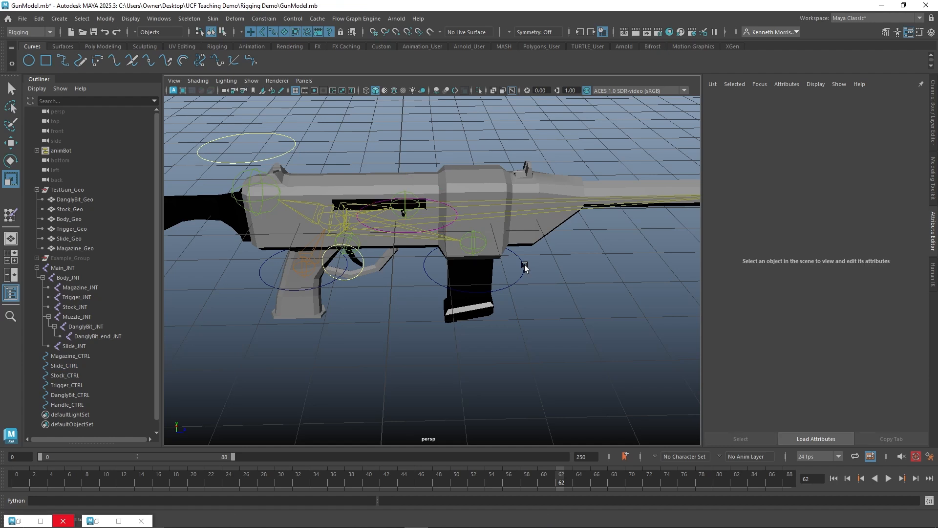
{"action": "left_click", "coordinate": [523, 265]}
{"action": "left_click", "coordinate": [819, 230]}
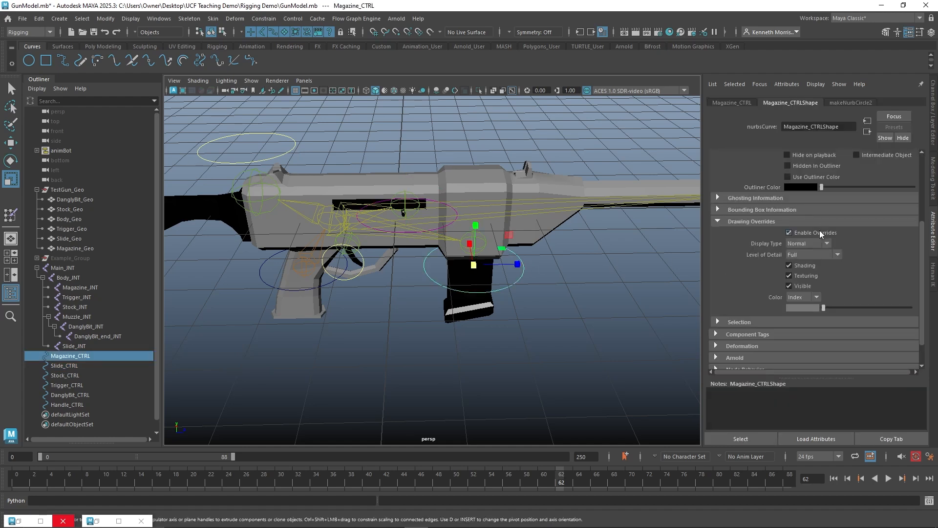
{"action": "left_click_drag", "start_coordinate": [844, 304], "coordinate": [849, 305]}
{"action": "left_click", "coordinate": [578, 280]}
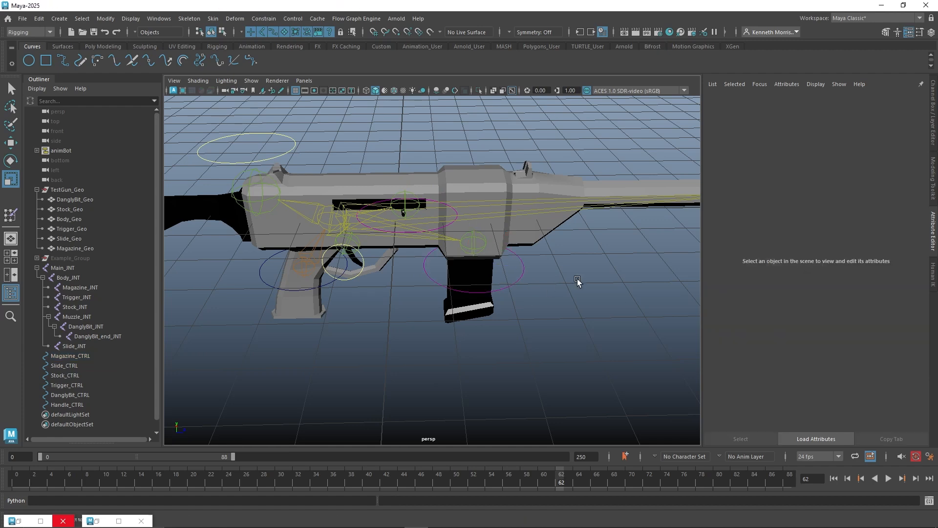
Step: Enable drawing overrides on the DanglyBit_CTRL circle's shape, set its Index color to magenta, and clear the selection
{"action": "left_click_drag", "start_coordinate": [578, 281], "coordinate": [241, 261], "text": "alt"}
{"action": "middle_click_drag", "start_coordinate": [241, 261], "coordinate": [243, 260], "text": "alt"}
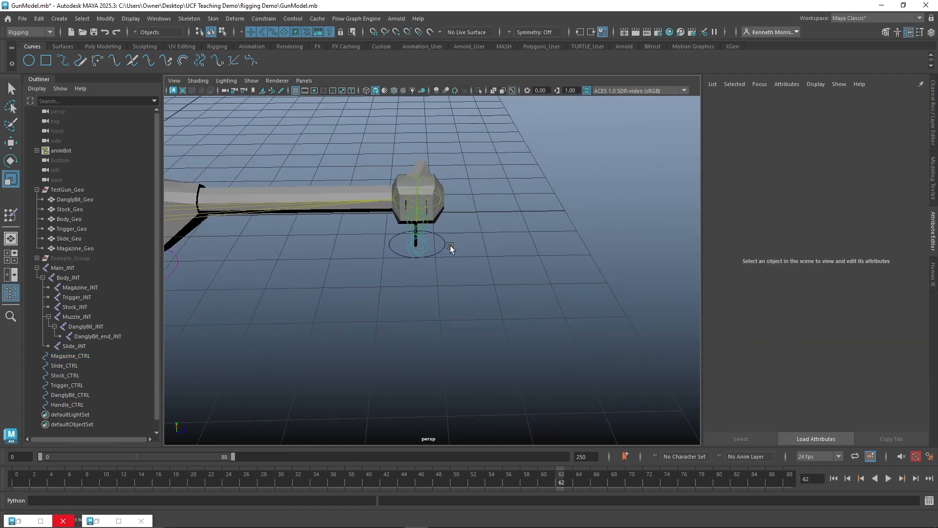
{"action": "left_click", "coordinate": [446, 247]}
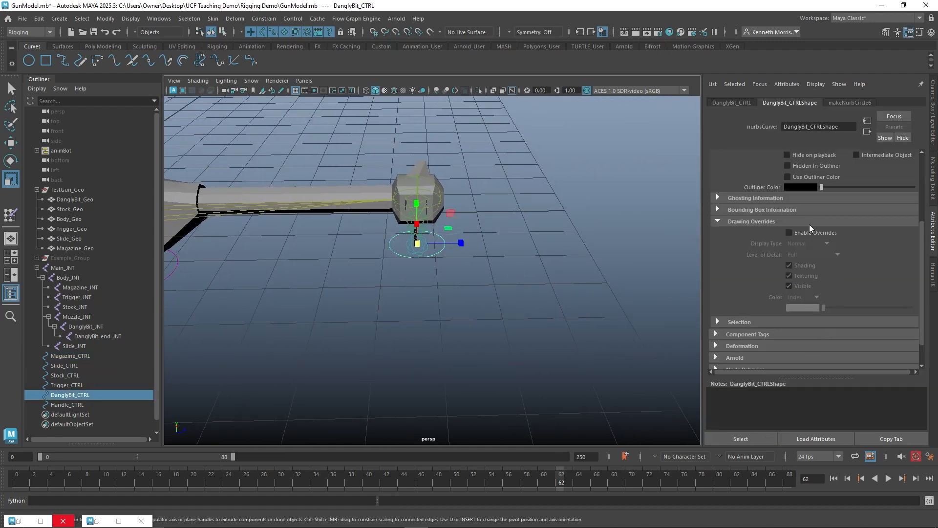
{"action": "left_click", "coordinate": [789, 233]}
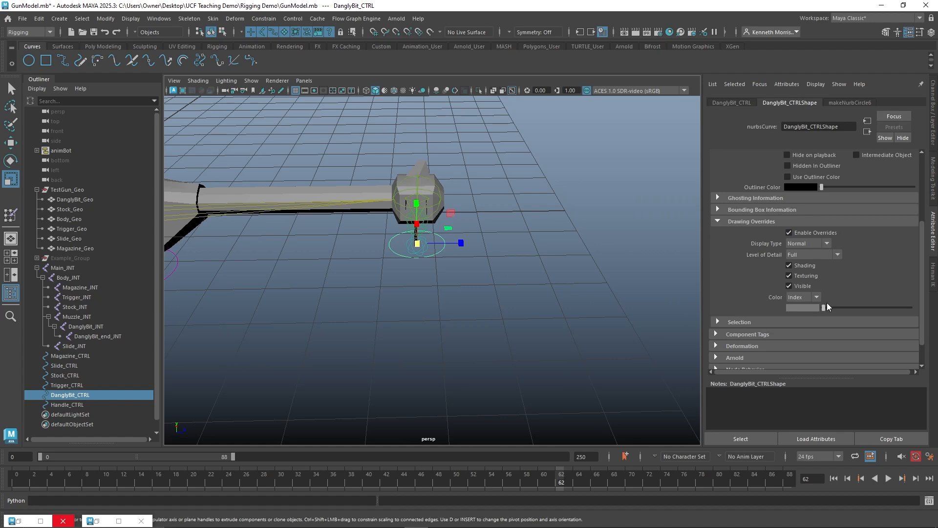
{"action": "left_click_drag", "start_coordinate": [827, 304], "coordinate": [848, 307]}
{"action": "left_click", "coordinate": [428, 332]}
Step: Change the Magazine_CTRL circle's override Index color to bright green and clear the selection
{"action": "middle_click_drag", "start_coordinate": [338, 322], "coordinate": [701, 332], "text": "alt"}
{"action": "left_click", "coordinate": [447, 299]}
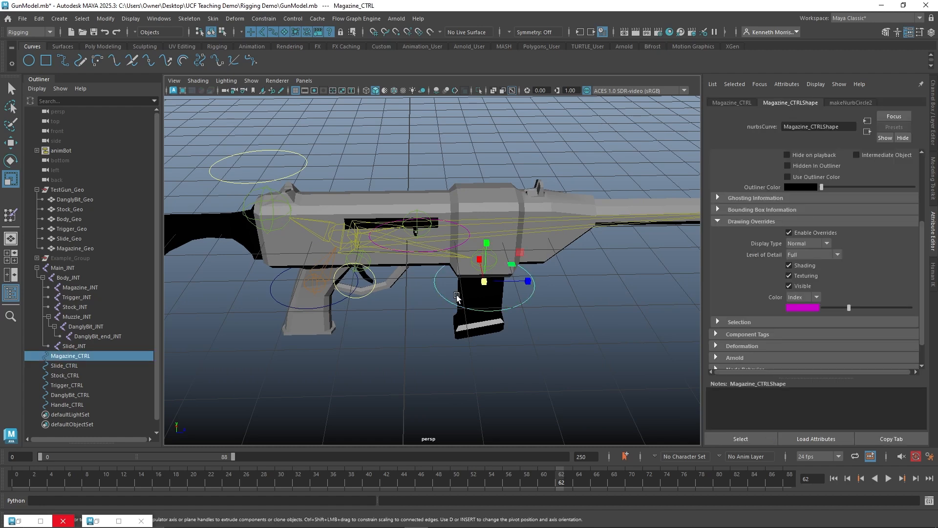
{"action": "left_click_drag", "start_coordinate": [849, 304], "coordinate": [863, 306]}
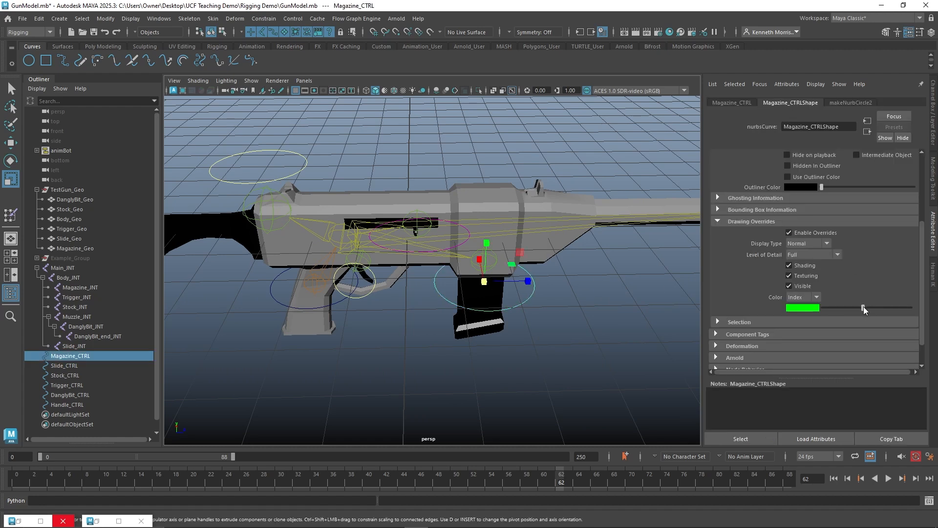
{"action": "left_click", "coordinate": [606, 353]}
Step: Change the Slide_CTRL circle's override Index color to bright green and clear the selection
{"action": "left_click", "coordinate": [462, 244]}
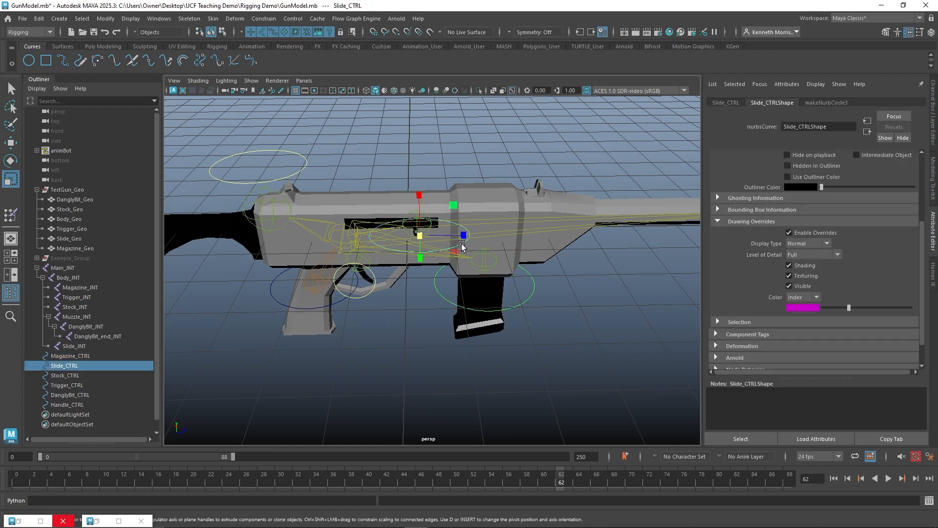
{"action": "left_click_drag", "start_coordinate": [848, 309], "coordinate": [862, 309]}
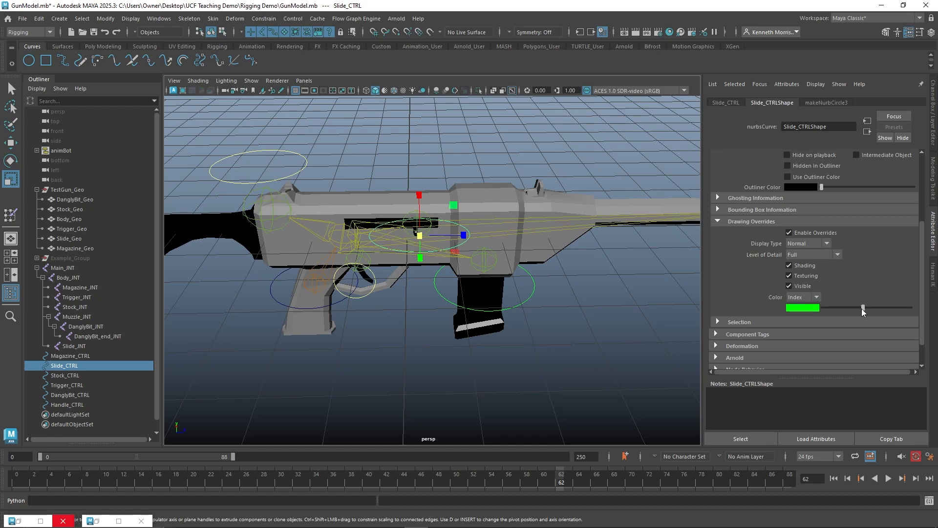
{"action": "left_click", "coordinate": [576, 306]}
Step: Enable drawing overrides on the Handle_CTRL circle's shape, set its Index color to white, and clear the selection
{"action": "left_click_drag", "start_coordinate": [397, 326], "coordinate": [428, 325], "text": "alt"}
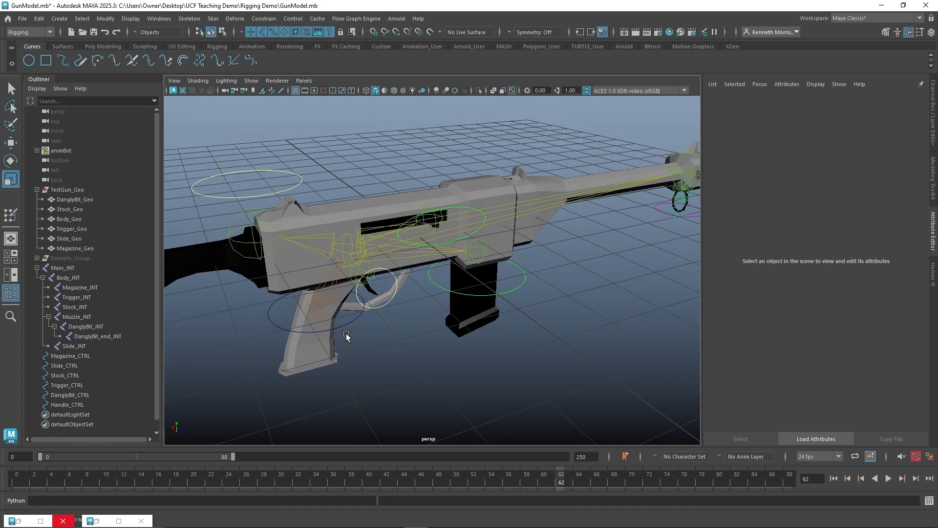
{"action": "left_click", "coordinate": [350, 321]}
{"action": "mouse_move", "coordinate": [351, 322]}
{"action": "left_mouse_down", "text": "alt"}
{"action": "mouse_move", "coordinate": [337, 319]}
{"action": "mouse_move", "coordinate": [361, 330]}
{"action": "left_mouse_up", "text": "alt"}
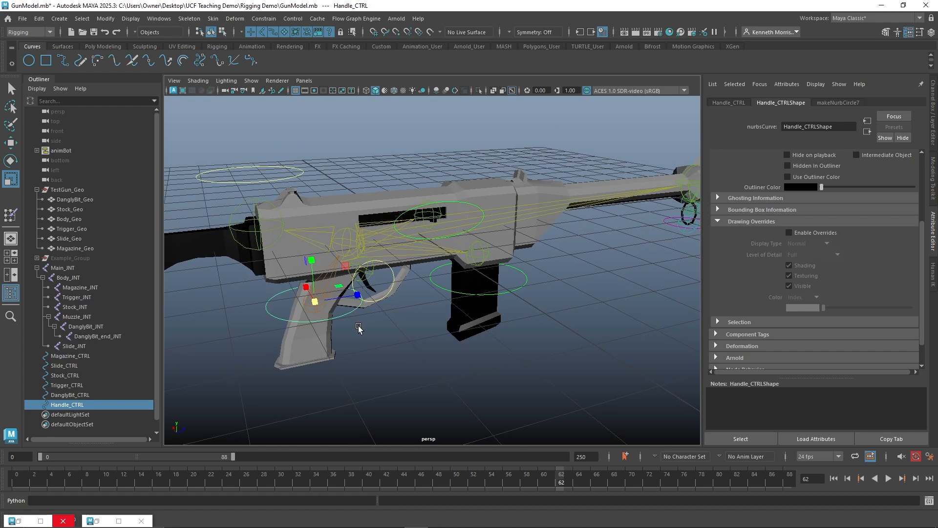
{"action": "left_click", "coordinate": [789, 233]}
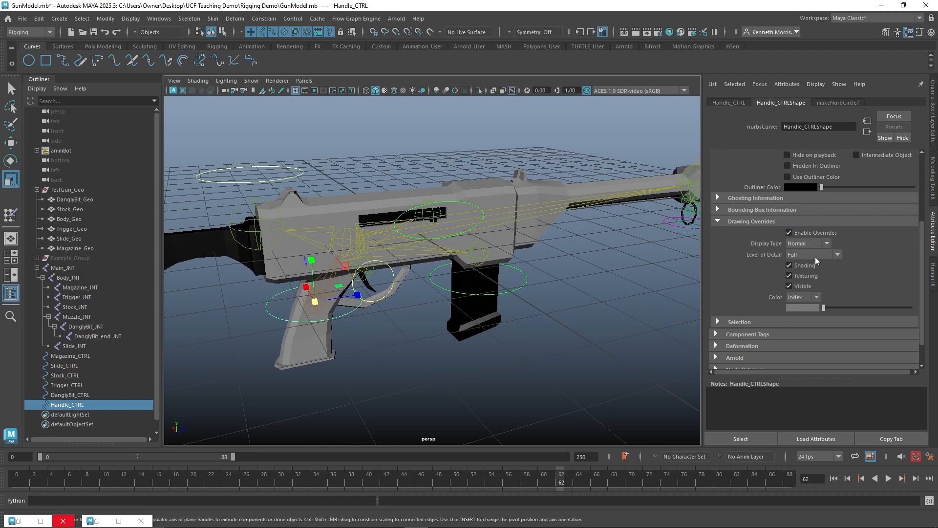
{"action": "mouse_move", "coordinate": [855, 306]}
{"action": "left_mouse_down"}
{"action": "mouse_move", "coordinate": [914, 301]}
{"action": "mouse_move", "coordinate": [857, 302]}
{"action": "mouse_move", "coordinate": [867, 300]}
{"action": "left_mouse_up"}
{"action": "left_click", "coordinate": [503, 336]}
Step: Examine the colors and placement of the Trigger, Stock, Magazine, Slide and Handle control circles around the gun
{"action": "mouse_move", "coordinate": [397, 349]}
{"action": "left_mouse_down", "text": "alt"}
{"action": "mouse_move", "coordinate": [368, 355]}
{"action": "mouse_move", "coordinate": [391, 354]}
{"action": "mouse_move", "coordinate": [382, 348]}
{"action": "left_mouse_up", "text": "alt"}
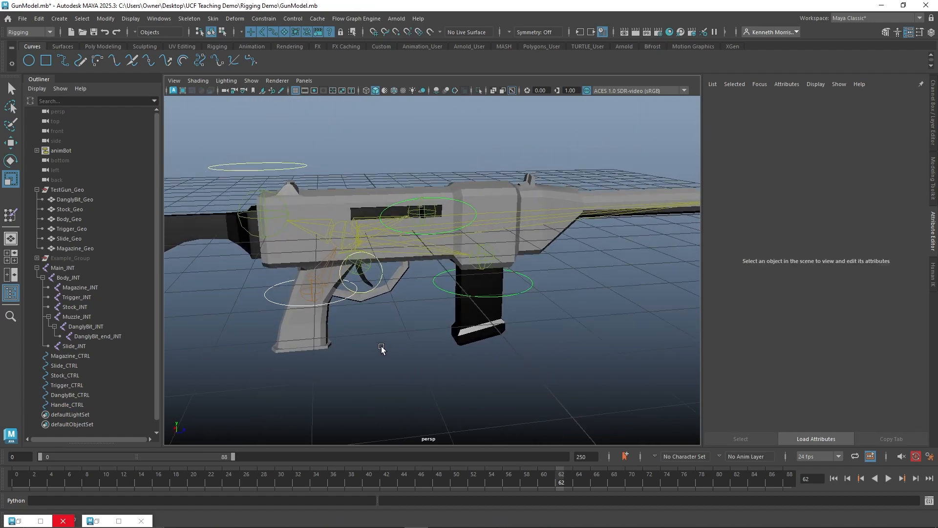
{"action": "left_click", "coordinate": [382, 269]}
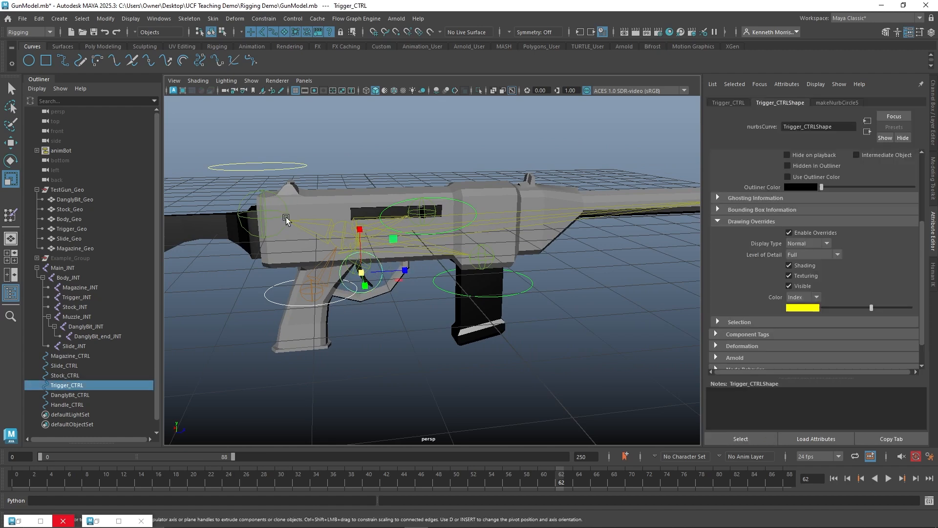
{"action": "left_click_drag", "start_coordinate": [361, 121], "coordinate": [360, 142], "text": "alt"}
{"action": "left_click", "coordinate": [240, 212]}
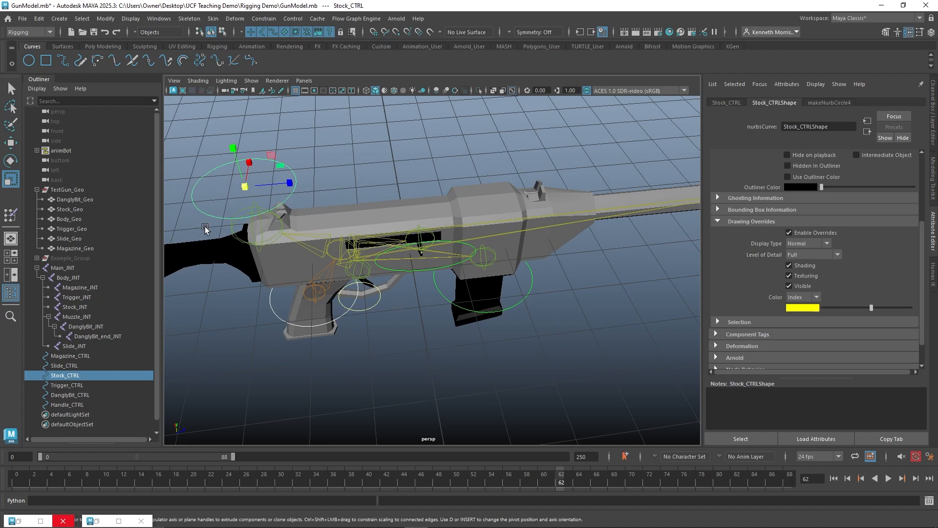
{"action": "left_click_drag", "start_coordinate": [561, 325], "coordinate": [549, 292], "text": "alt"}
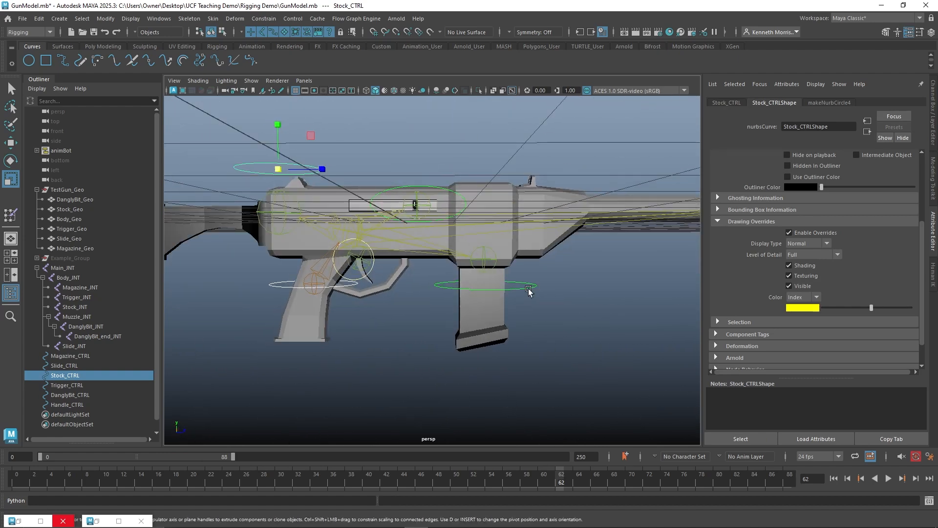
{"action": "left_click", "coordinate": [527, 285]}
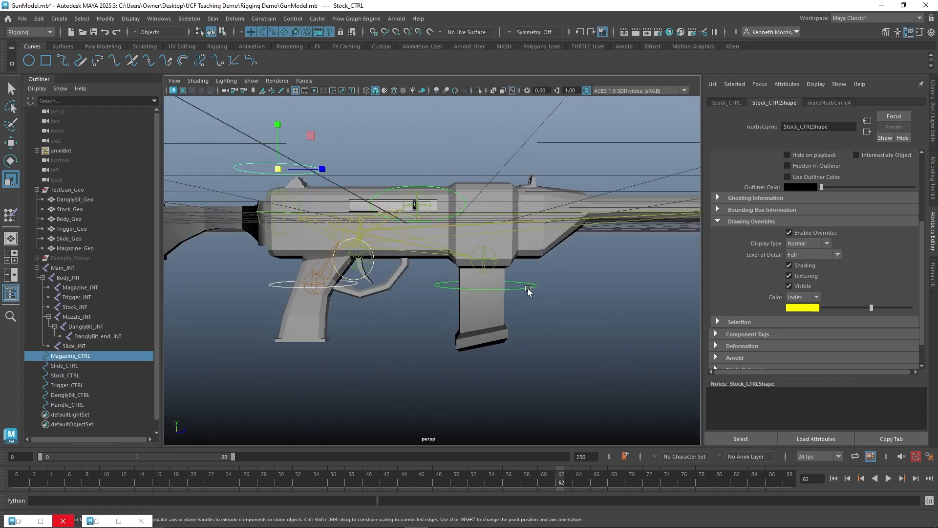
{"action": "left_click", "coordinate": [451, 194]}
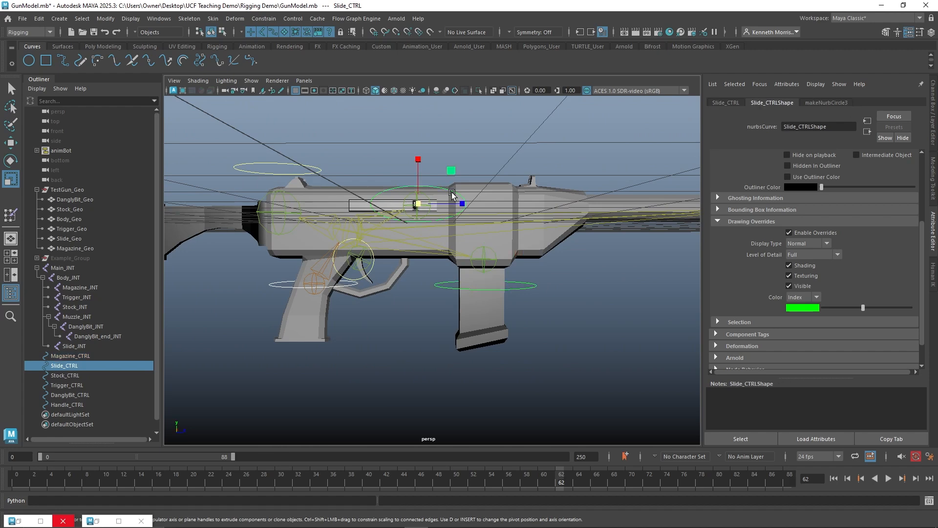
{"action": "left_click_drag", "start_coordinate": [559, 255], "coordinate": [338, 309], "text": "alt"}
{"action": "middle_click_drag", "start_coordinate": [338, 308], "coordinate": [467, 277], "text": "alt"}
{"action": "left_click_drag", "start_coordinate": [354, 298], "coordinate": [364, 308], "text": "alt"}
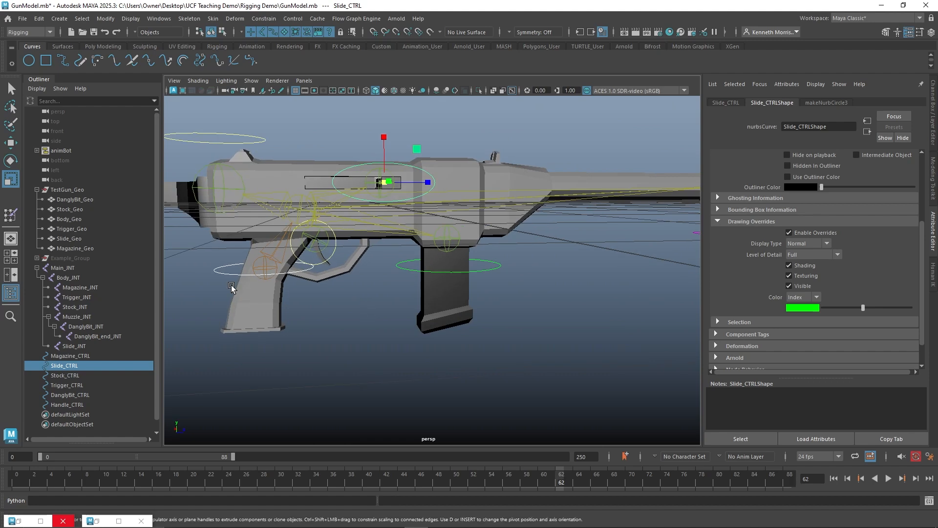
{"action": "left_click_drag", "start_coordinate": [215, 249], "coordinate": [208, 276]}
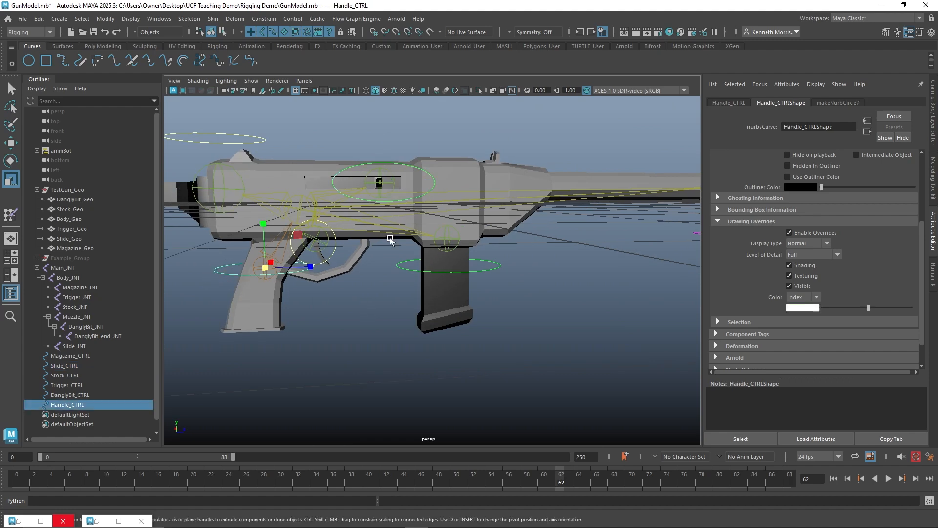
{"action": "left_click", "coordinate": [384, 317]}
{"action": "left_click_drag", "start_coordinate": [383, 317], "coordinate": [307, 221], "text": "alt"}
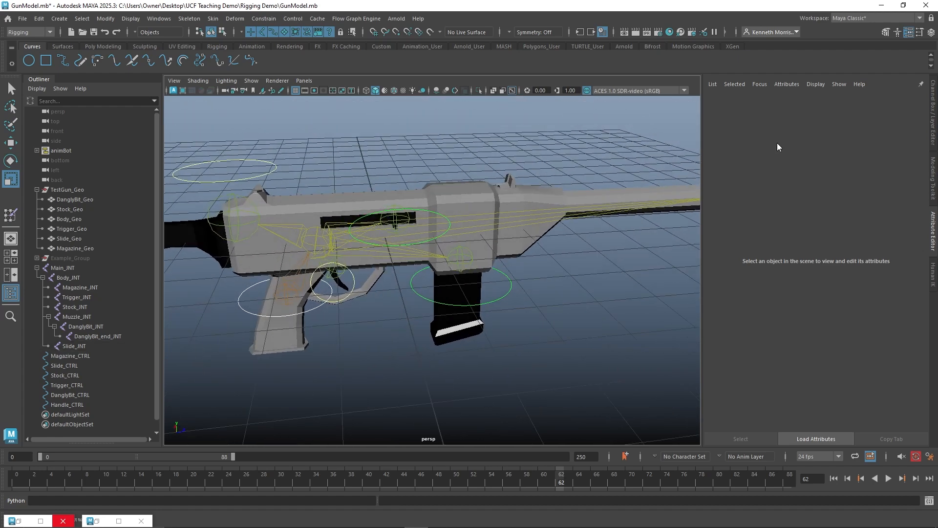
Step: Show Magazine_CTRL's transform channels and expand its makeNurbCircle2 input in the Channel Box
{"action": "left_click", "coordinate": [933, 131]}
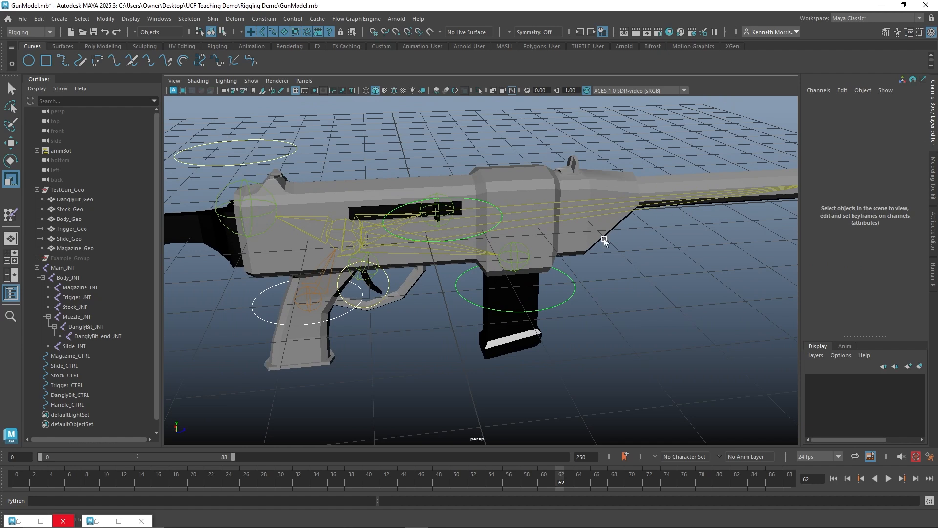
{"action": "left_click", "coordinate": [565, 278]}
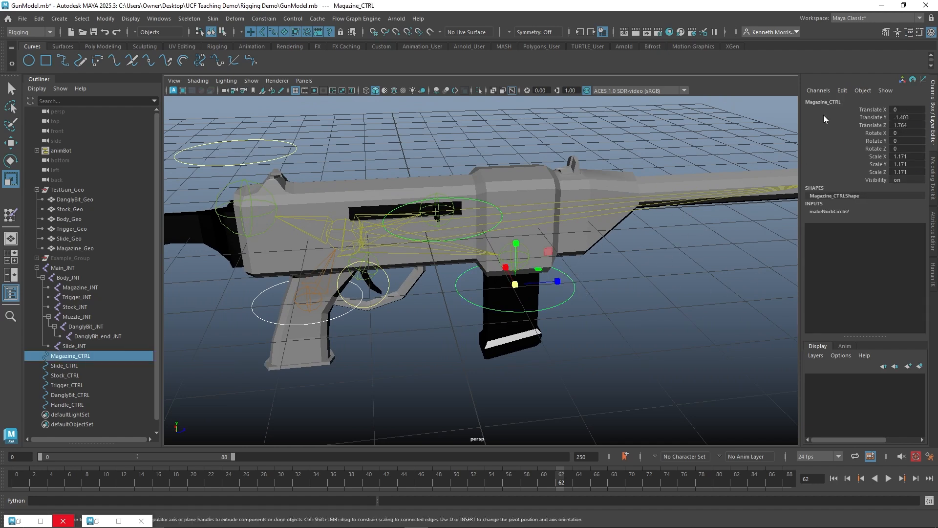
{"action": "left_click", "coordinate": [838, 211]}
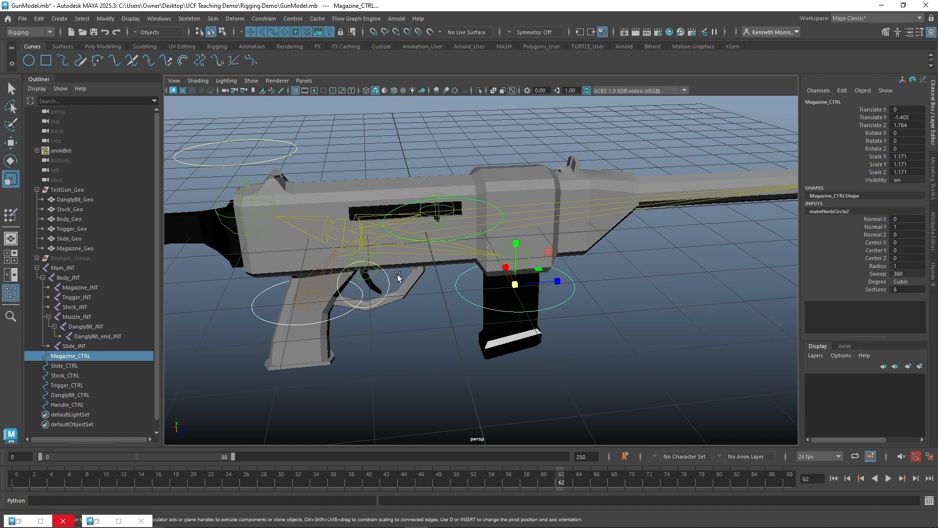
Step: Freeze the transformations of the Slide_CTRL circle and delete its construction history
{"action": "left_click", "coordinate": [384, 274]}
{"action": "left_click", "coordinate": [427, 198]}
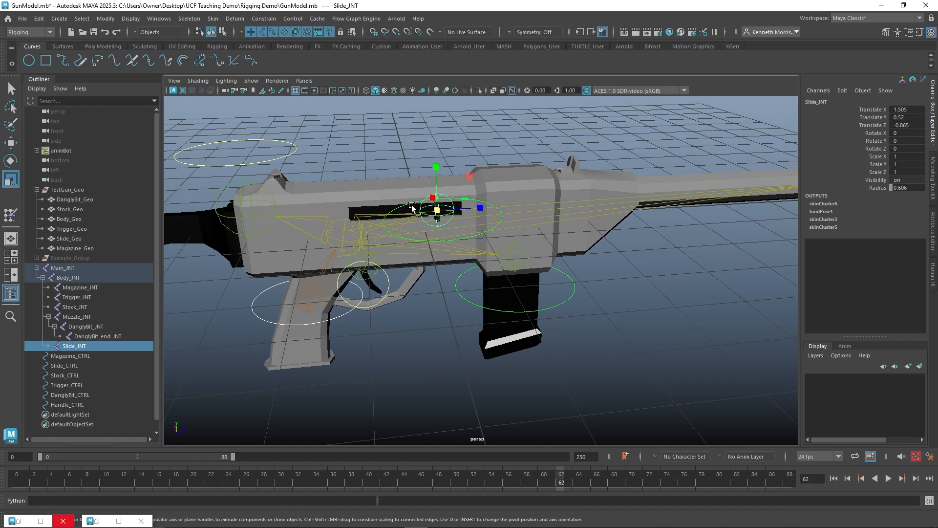
{"action": "left_click", "coordinate": [412, 207]}
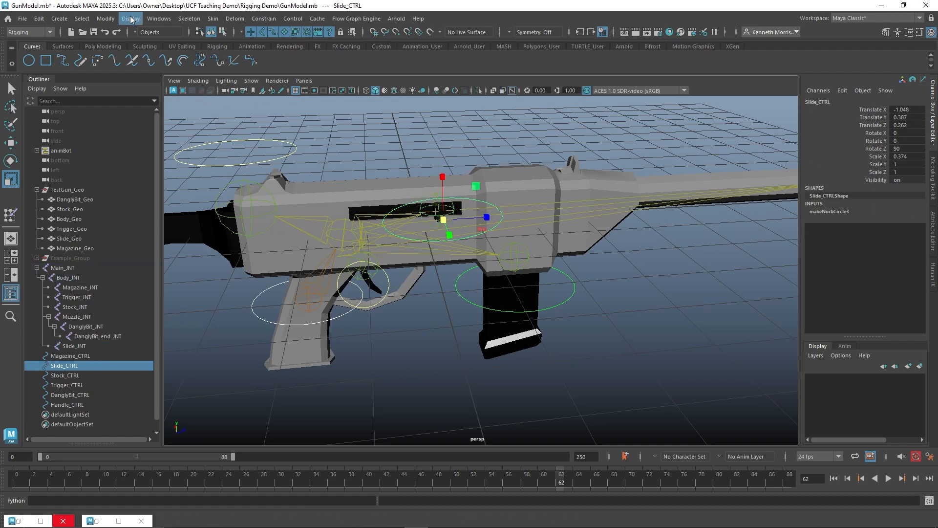
{"action": "left_click", "coordinate": [117, 17]}
{"action": "left_click", "coordinate": [123, 67]}
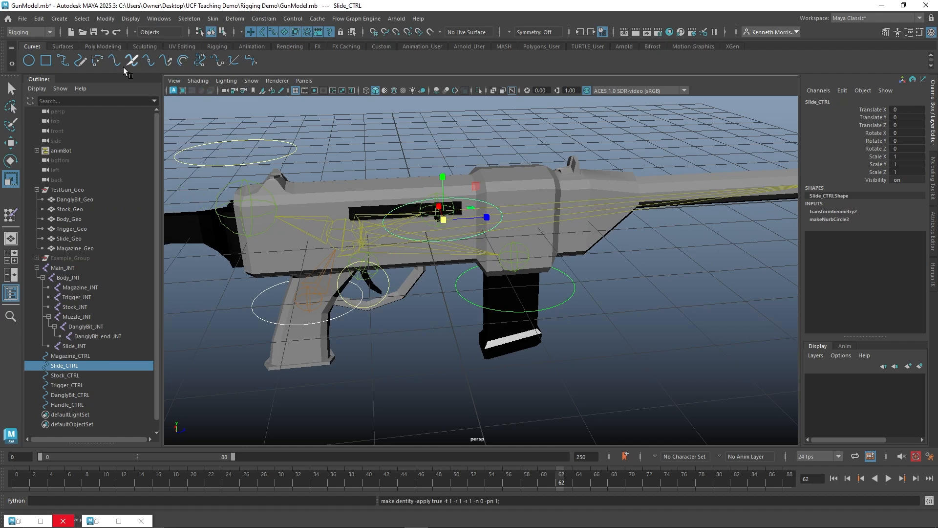
{"action": "key", "text": "alt+shift+d"}
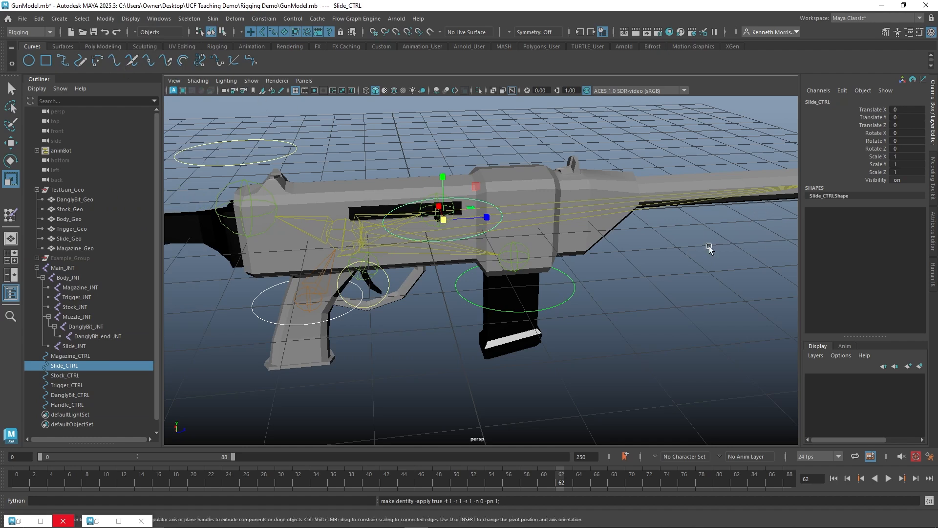
Step: Freeze the transformations of the Magazine_CTRL circle and delete its construction history
{"action": "left_click", "coordinate": [557, 304]}
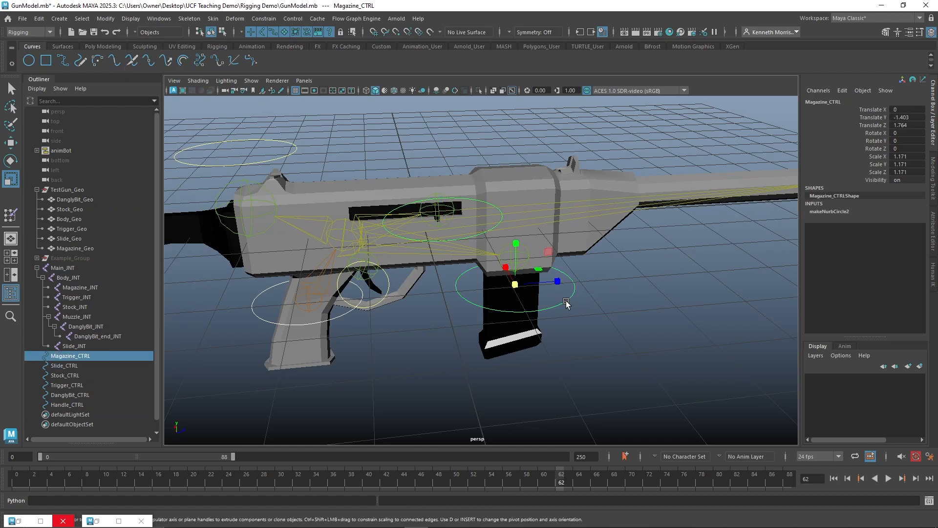
{"action": "left_click", "coordinate": [81, 18]}
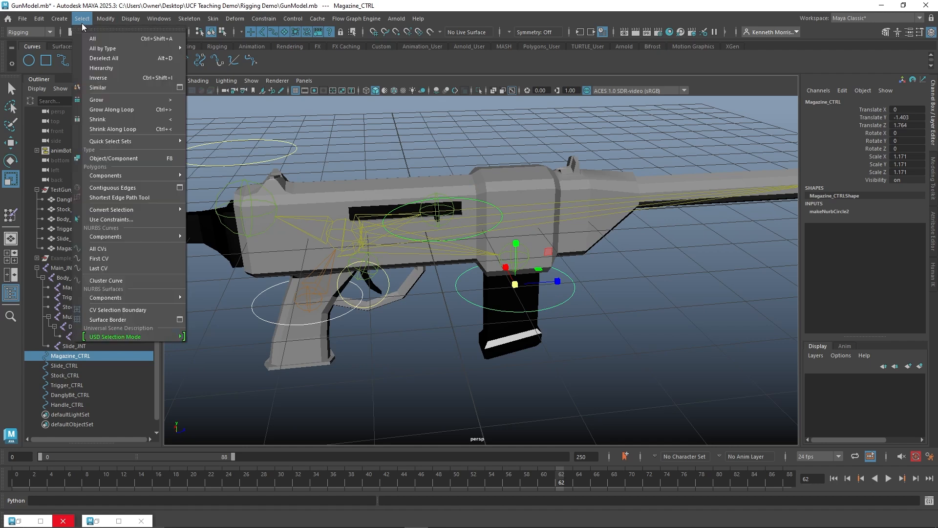
{"action": "mouse_move", "coordinate": [106, 19]}
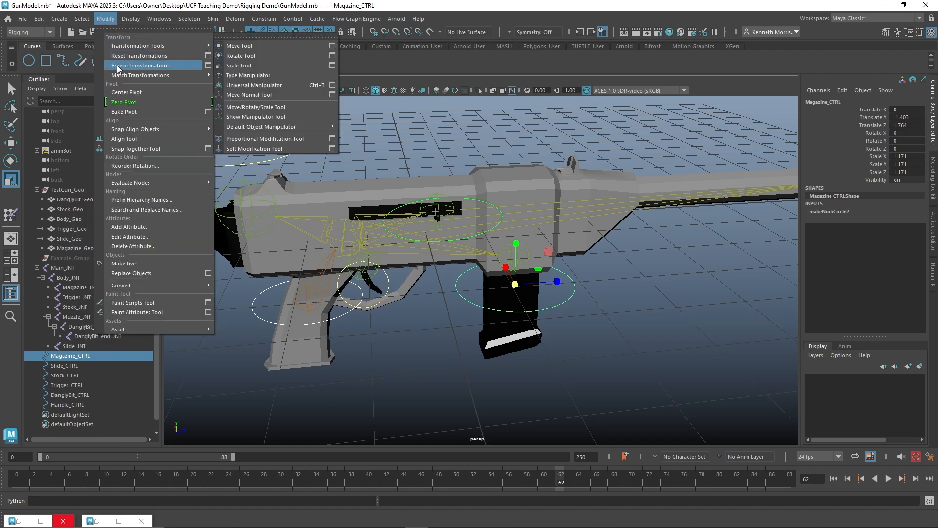
{"action": "left_click", "coordinate": [134, 58]}
{"action": "key", "text": "alt+shift+d"}
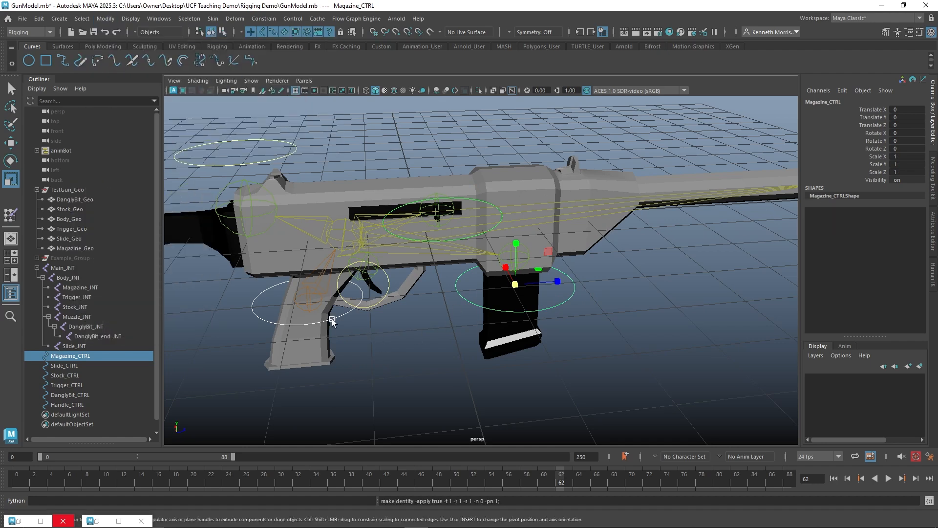
Step: Inspect the Trigger_CTRL circle's translate, rotate and scale channel values and clear the selection
{"action": "left_click", "coordinate": [344, 302]}
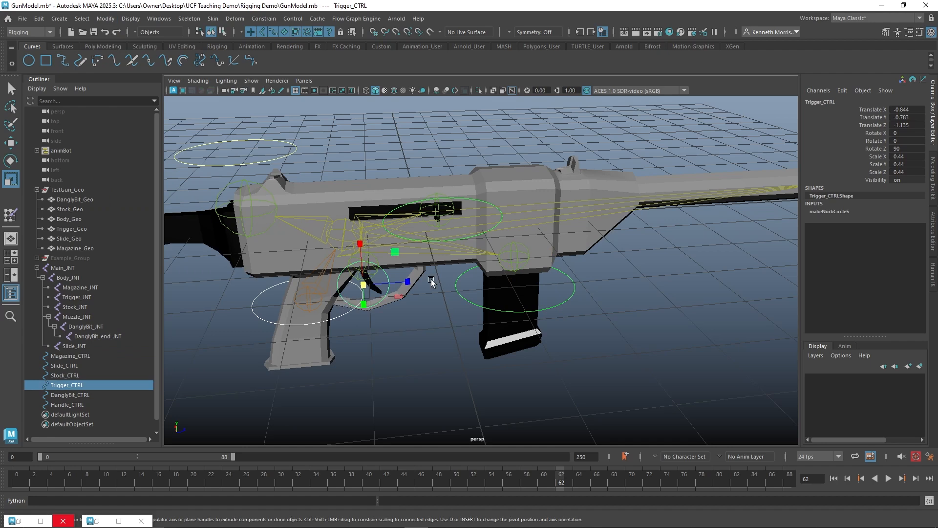
{"action": "left_click_drag", "start_coordinate": [916, 109], "coordinate": [913, 172]}
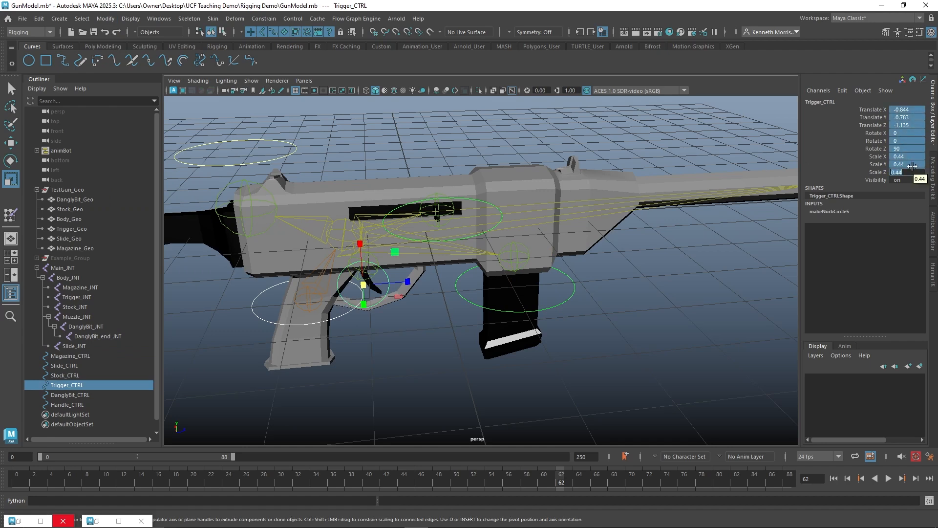
{"action": "left_click", "coordinate": [914, 105]}
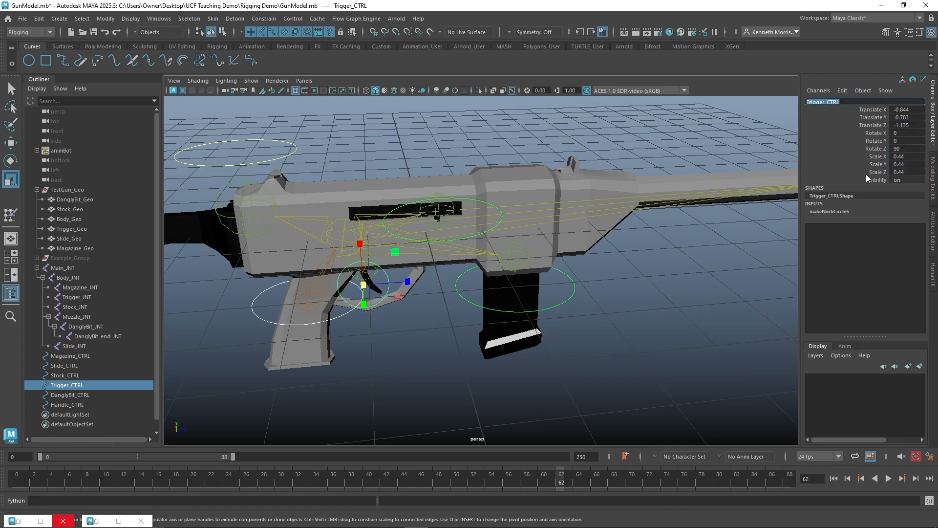
{"action": "left_click", "coordinate": [350, 166]}
Step: Select all the control circles from Magazine_CTRL through Handle_CTRL in the Outliner
{"action": "left_click", "coordinate": [95, 356]}
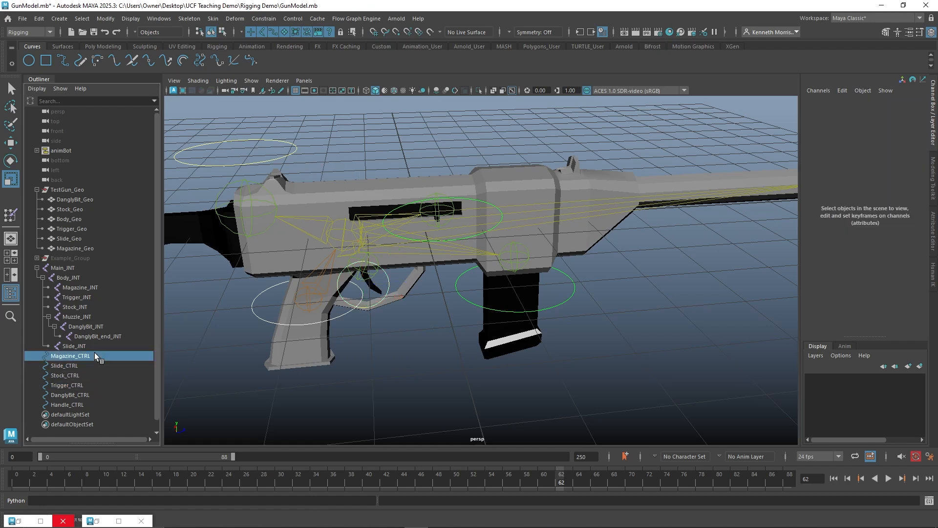
{"action": "left_click", "coordinate": [70, 405], "text": "shift"}
{"action": "scroll", "coordinate": [479, 342], "scroll_direction": "down", "scroll_amount": 2}
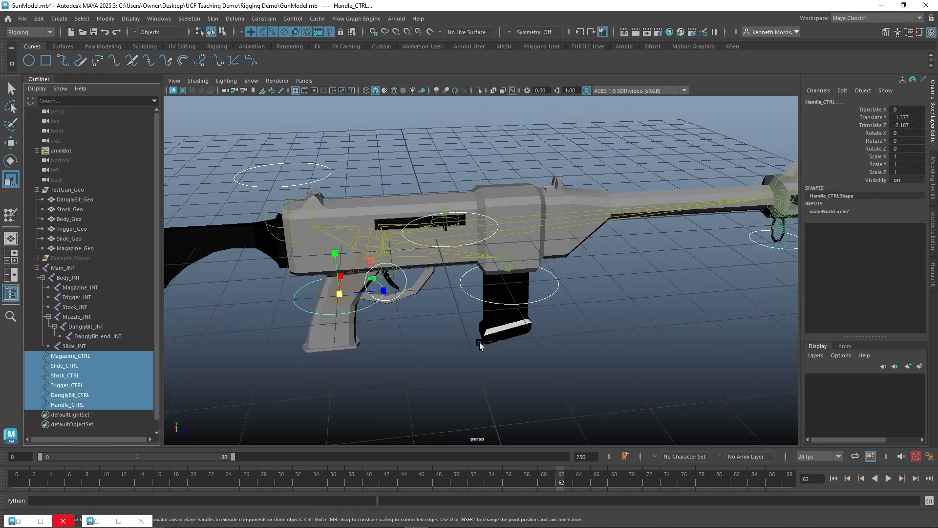
Step: Test the frozen Magazine_CTRL by moving it down about 2 units, reset its translate and rotate channels to 0, and deselect it
{"action": "left_click", "coordinate": [551, 293]}
{"action": "key", "text": "w"}
{"action": "left_click_drag", "start_coordinate": [508, 251], "coordinate": [497, 326]}
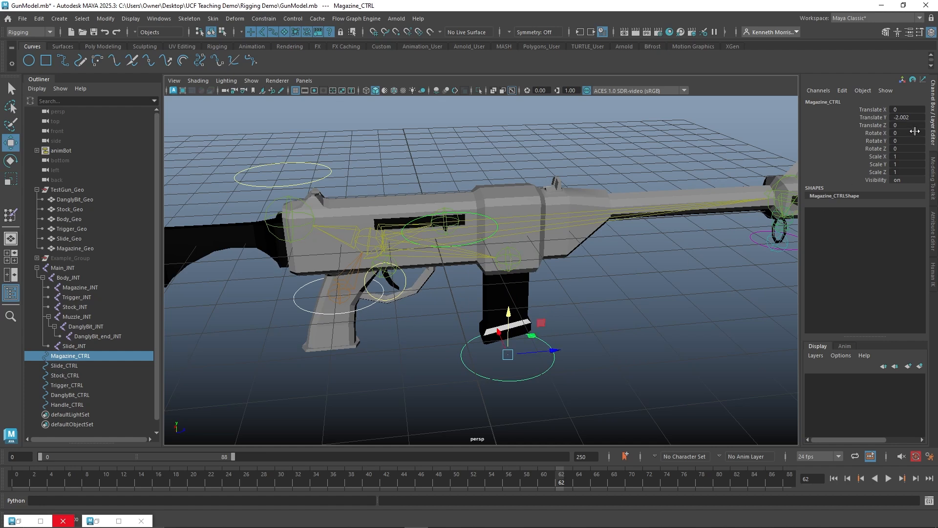
{"action": "left_click_drag", "start_coordinate": [922, 110], "coordinate": [920, 126]}
{"action": "double_click", "coordinate": [922, 149]}
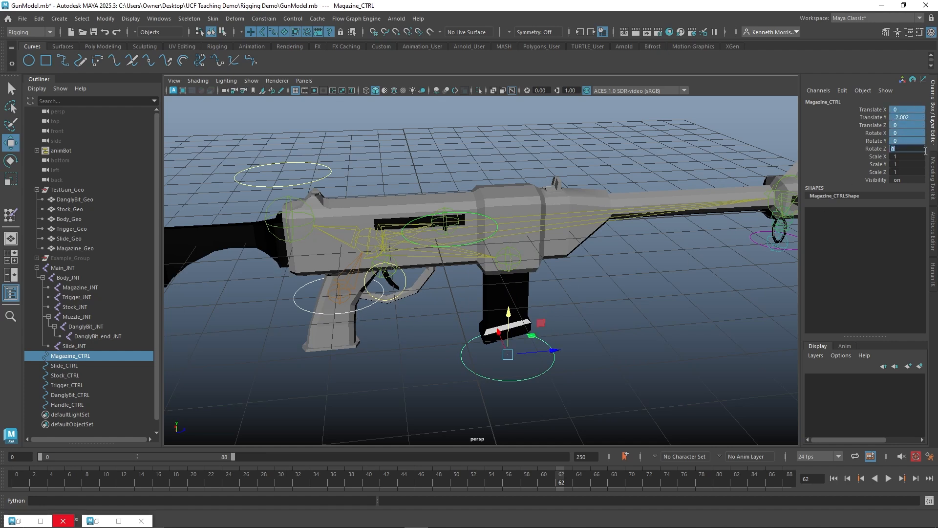
{"action": "key", "text": "Return"}
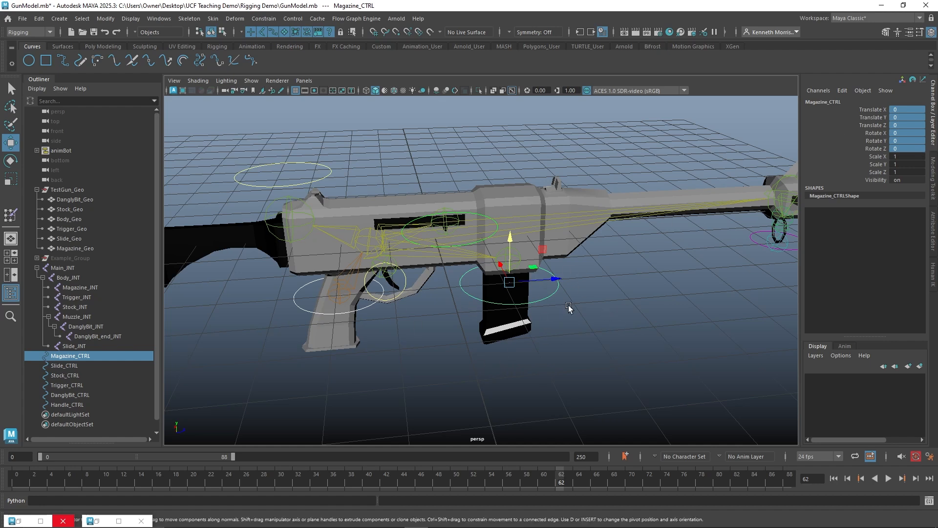
{"action": "left_click", "coordinate": [592, 308]}
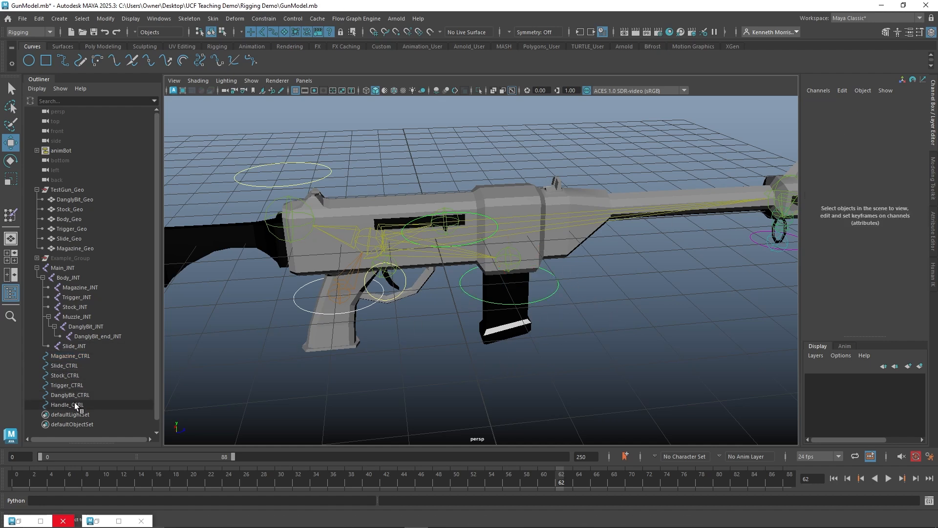
Step: Try resetting the translate and rotate channels of all control circles from Magazine_CTRL through Handle_CTRL to 0, undo it and deselect
{"action": "left_click", "coordinate": [75, 403]}
{"action": "left_click", "coordinate": [78, 354], "text": "shift"}
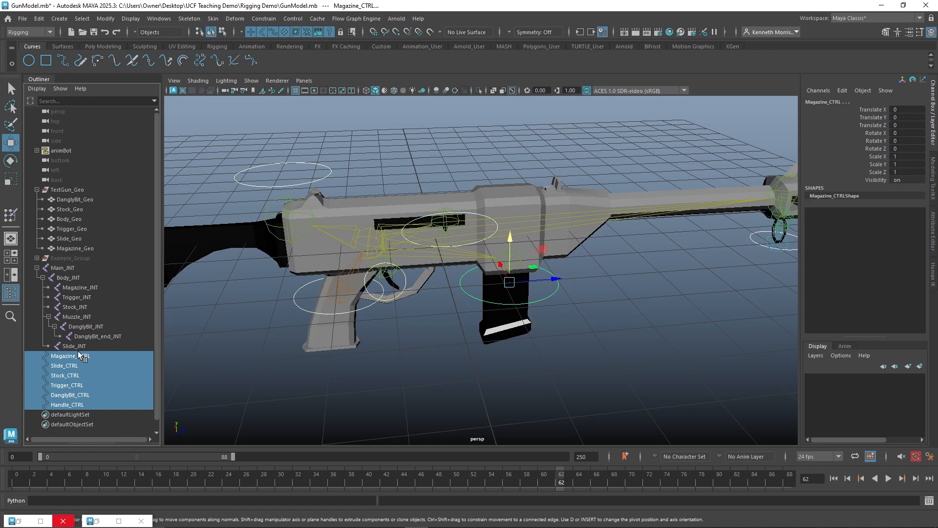
{"action": "left_click_drag", "start_coordinate": [910, 110], "coordinate": [913, 147]}
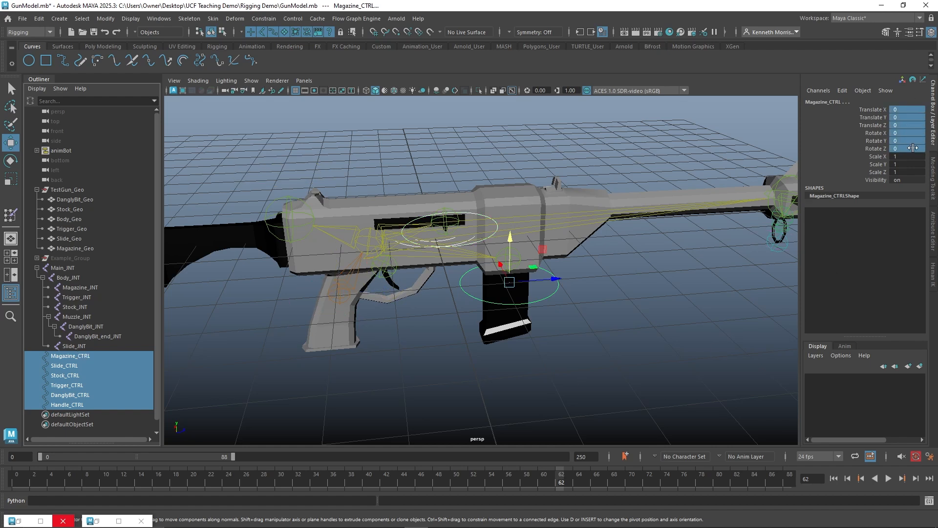
{"action": "scroll", "coordinate": [464, 335], "scroll_direction": "down", "scroll_amount": 3}
{"action": "scroll", "coordinate": [455, 328], "scroll_direction": "up", "scroll_amount": 5}
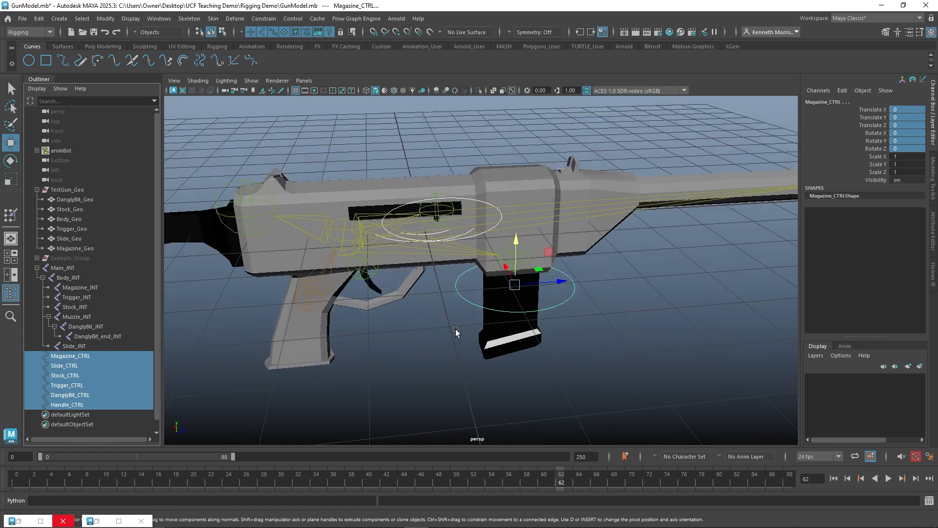
{"action": "key", "text": "Return"}
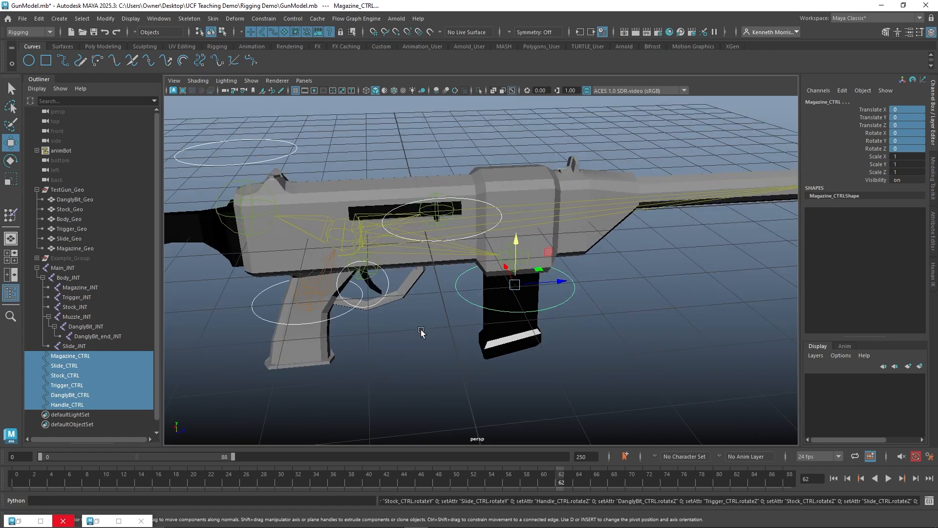
{"action": "left_click", "coordinate": [409, 319]}
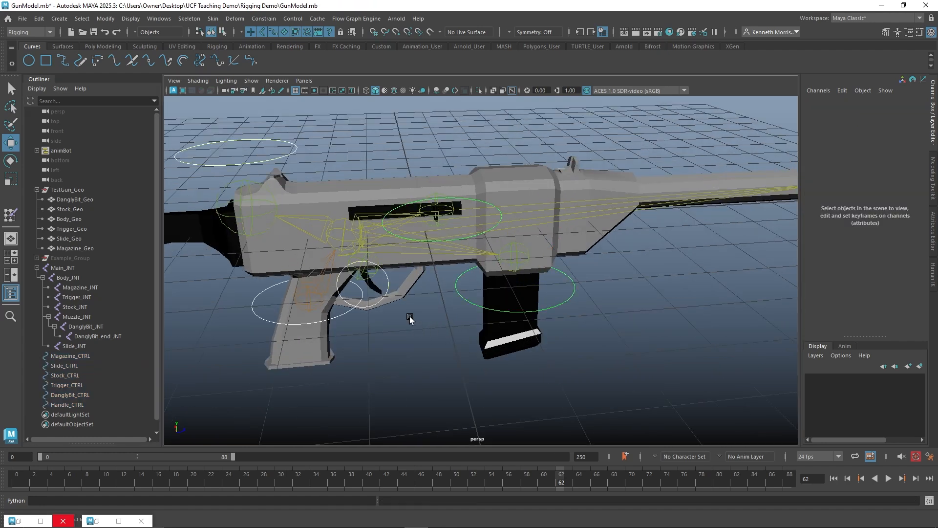
Step: Freeze the transformations of the Trigger_CTRL and Stock_CTRL circles and delete their construction history
{"action": "left_click", "coordinate": [386, 279]}
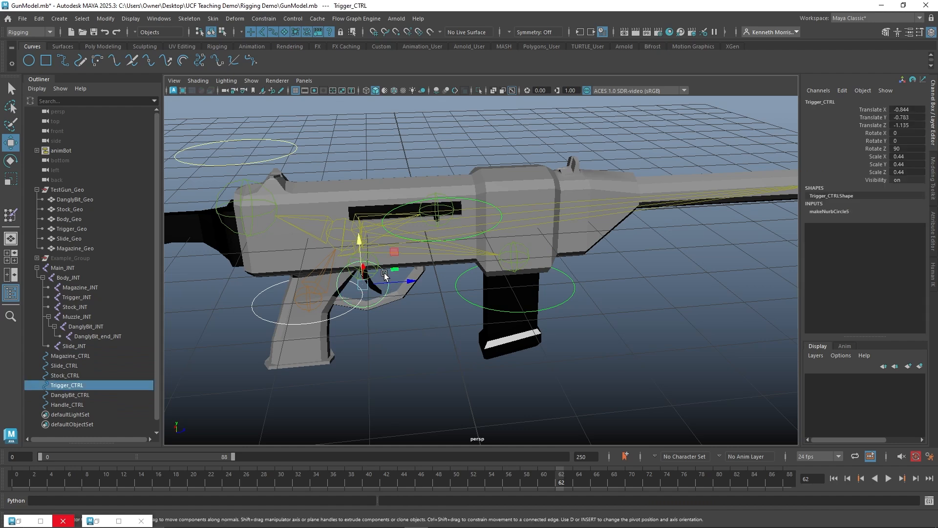
{"action": "left_click", "coordinate": [117, 22]}
{"action": "left_click", "coordinate": [156, 66]}
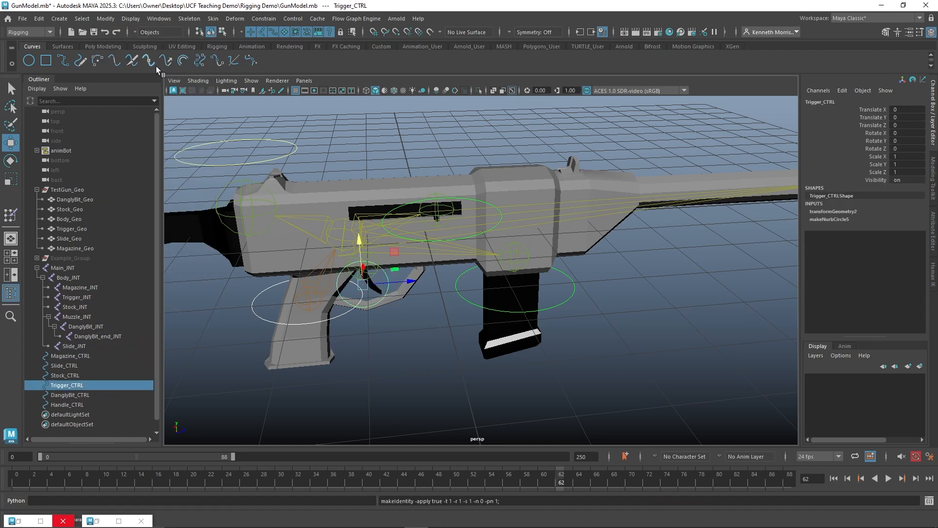
{"action": "left_click", "coordinate": [268, 162]}
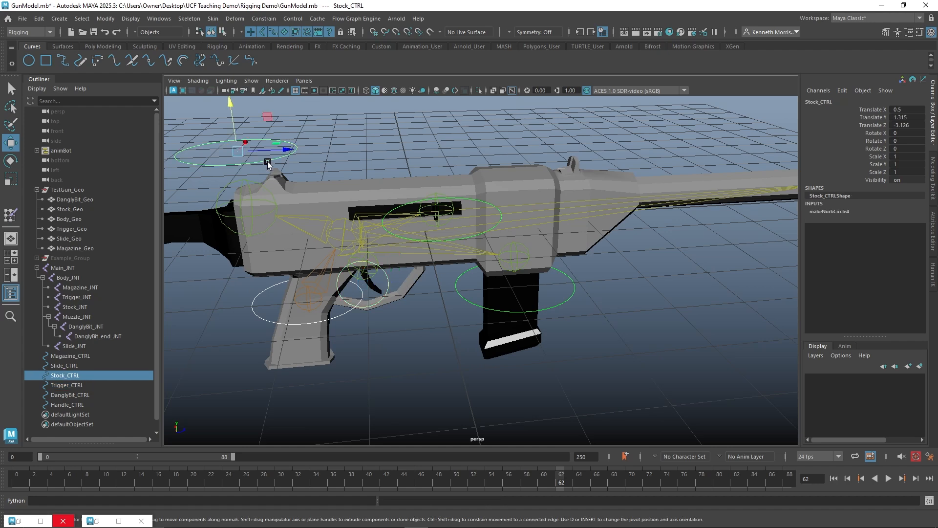
{"action": "left_click", "coordinate": [105, 19]}
{"action": "left_click", "coordinate": [146, 63]}
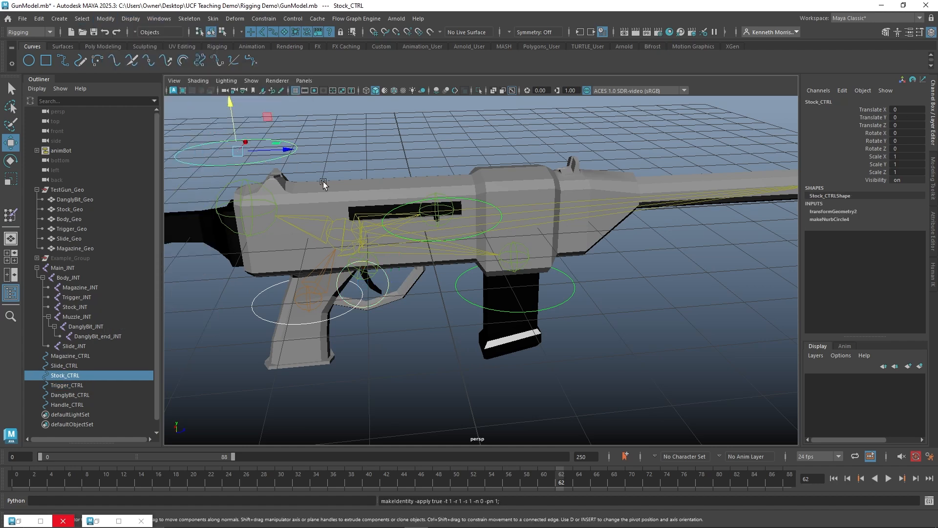
Step: Freeze the transformations of the Handle_CTRL circle and delete its construction history
{"action": "left_click", "coordinate": [252, 302]}
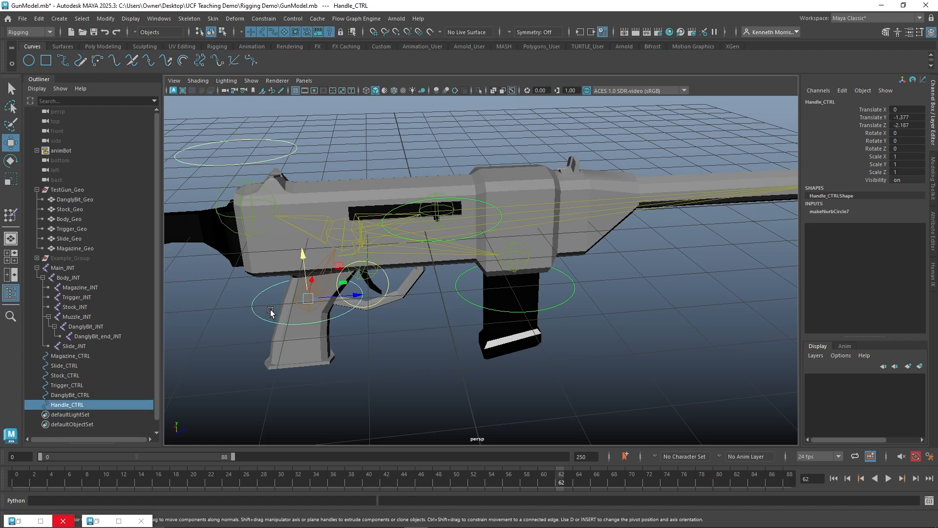
{"action": "left_click", "coordinate": [105, 18]}
{"action": "left_click", "coordinate": [138, 65]}
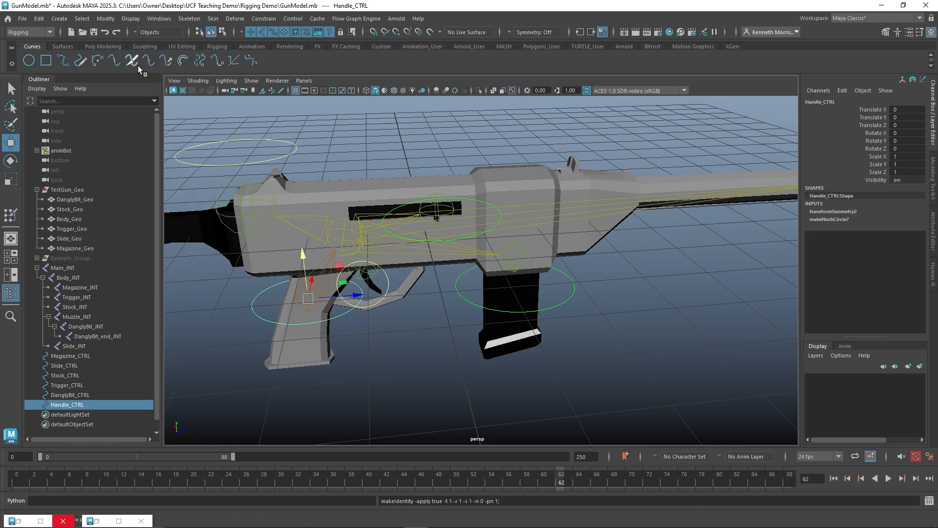
{"action": "key", "text": "alt+shift+d"}
Step: Freeze the transformations of the DanglyBit_CTRL circle below the muzzle, delete its construction history and deselect it
{"action": "left_click_drag", "start_coordinate": [701, 344], "coordinate": [444, 380], "text": "alt"}
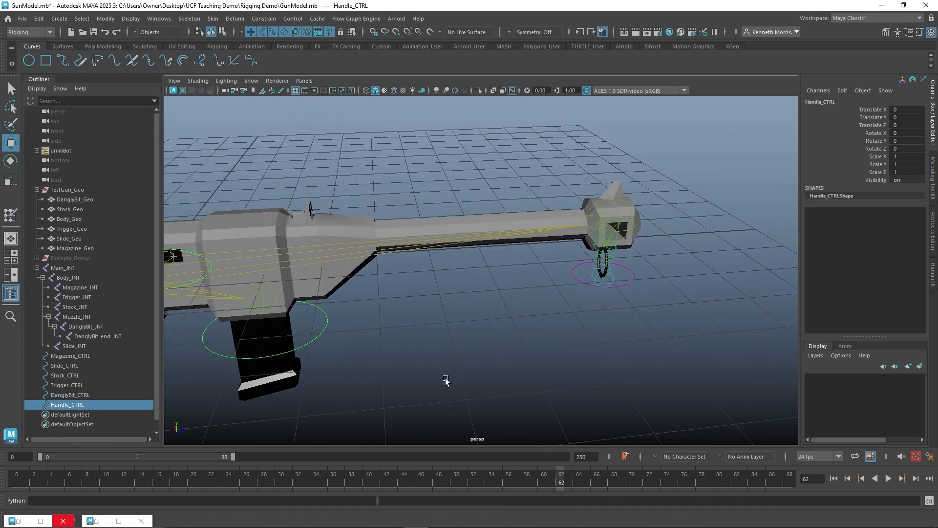
{"action": "left_click_drag", "start_coordinate": [621, 277], "coordinate": [665, 292]}
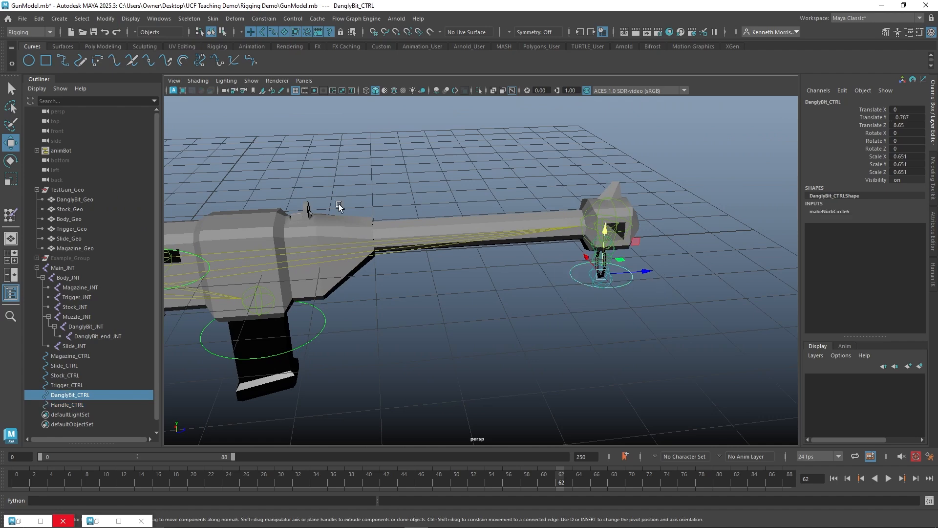
{"action": "left_click", "coordinate": [105, 19]}
{"action": "left_click", "coordinate": [136, 64]}
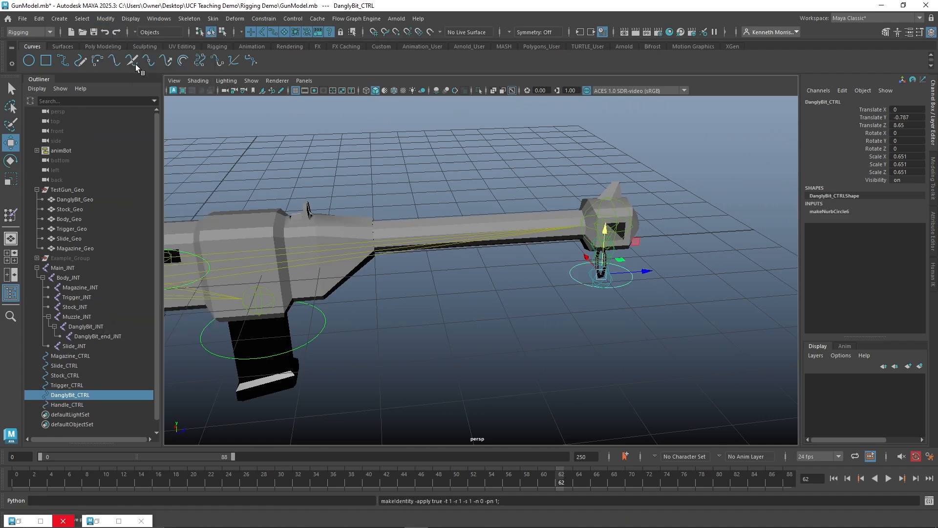
{"action": "left_click", "coordinate": [437, 176]}
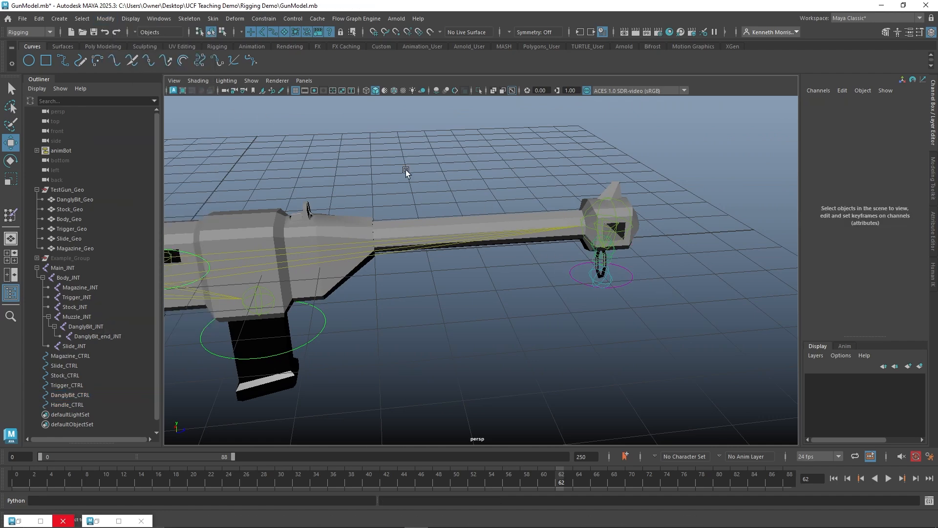
Step: Try moving the Stock_CTRL circle's pivot straight down, undo the pivot move and deselect the circle
{"action": "left_click_drag", "start_coordinate": [406, 172], "coordinate": [494, 186], "text": "alt"}
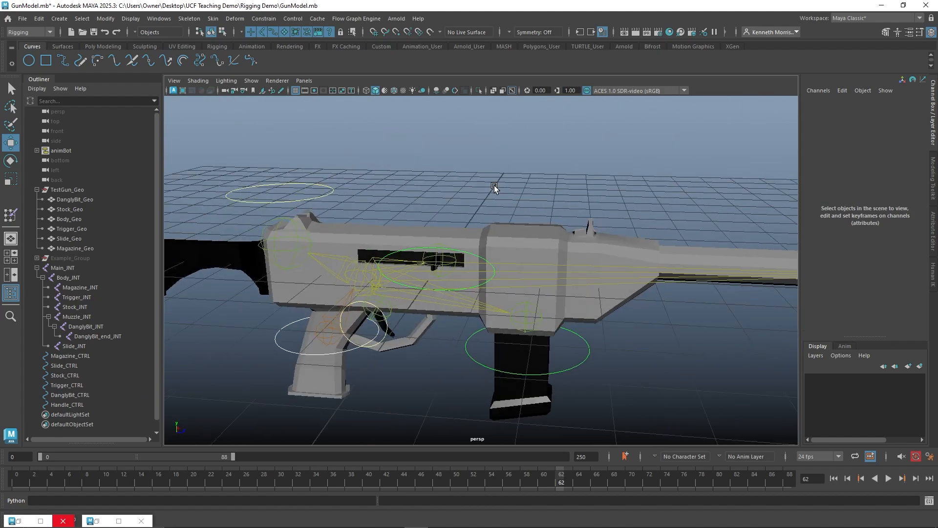
{"action": "left_click", "coordinate": [328, 194]}
{"action": "left_click_drag", "start_coordinate": [328, 193], "coordinate": [477, 260], "text": "alt"}
{"action": "key", "text": "d"}
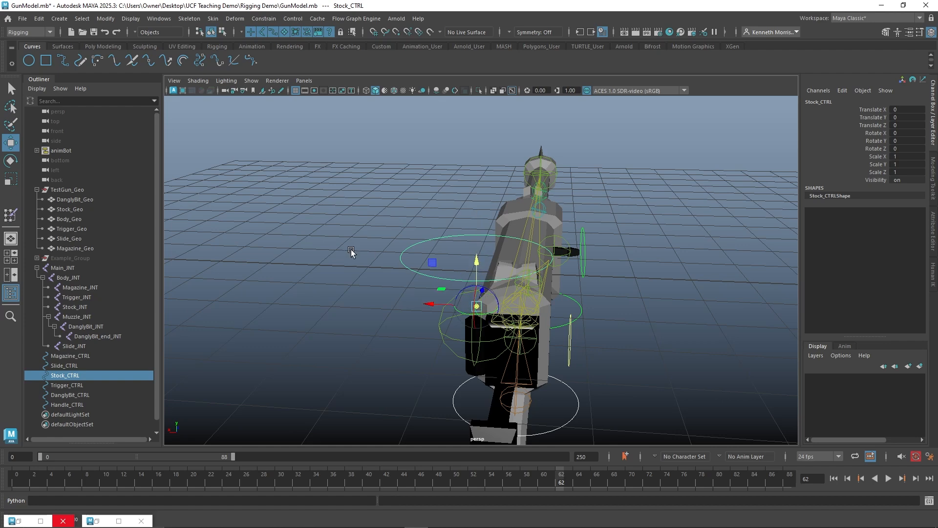
{"action": "left_click_drag", "start_coordinate": [351, 249], "coordinate": [483, 201], "text": "alt"}
{"action": "key", "text": "ctrl+z"}
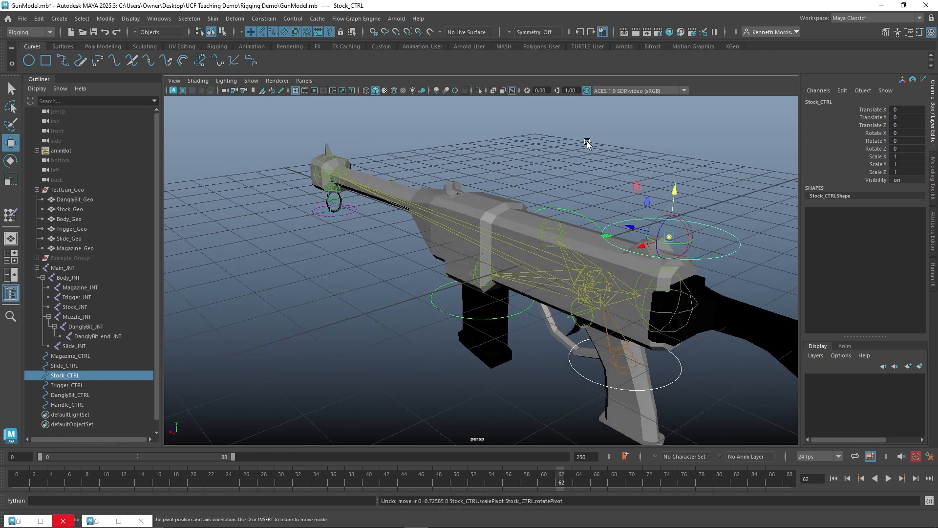
{"action": "left_click", "coordinate": [587, 142]}
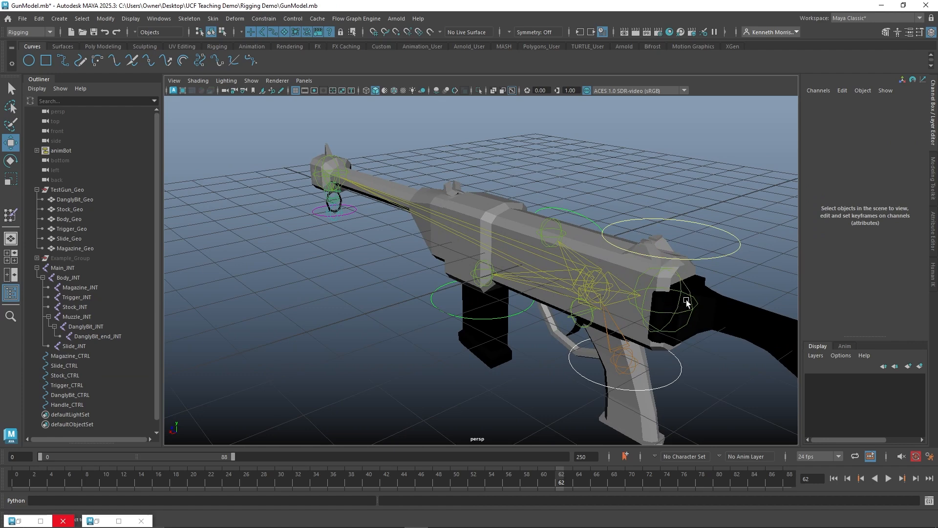
Step: Enable snapping to points and move the Stock_CTRL circle's pivot down toward the gun in pivot editing mode
{"action": "left_click", "coordinate": [693, 222]}
{"action": "left_click_drag", "start_coordinate": [679, 237], "coordinate": [747, 207], "text": "alt"}
{"action": "left_click_drag", "start_coordinate": [560, 299], "coordinate": [462, 293], "text": "alt"}
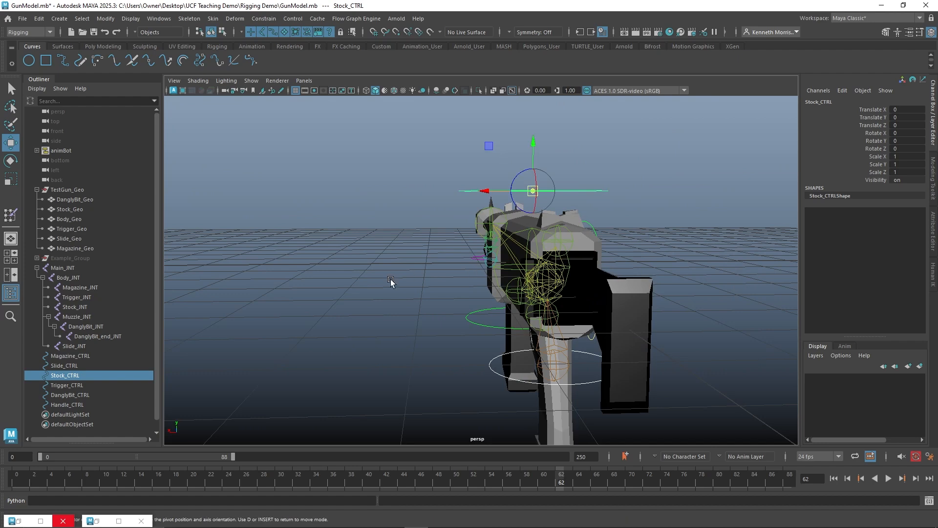
{"action": "left_click_drag", "start_coordinate": [389, 281], "coordinate": [465, 283], "text": "alt"}
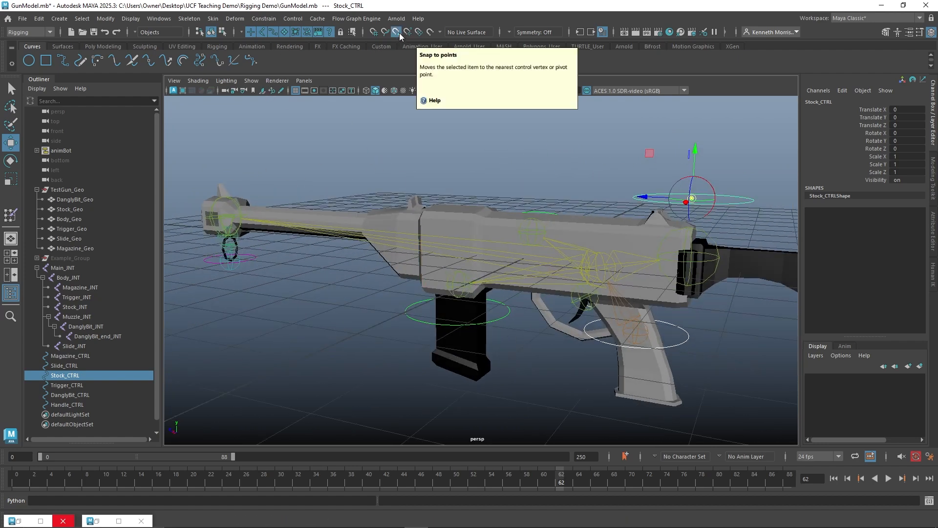
{"action": "mouse_move", "coordinate": [485, 151]}
{"action": "left_mouse_down", "text": "alt"}
{"action": "mouse_move", "coordinate": [539, 152]}
{"action": "mouse_move", "coordinate": [488, 147]}
{"action": "left_mouse_up", "text": "alt"}
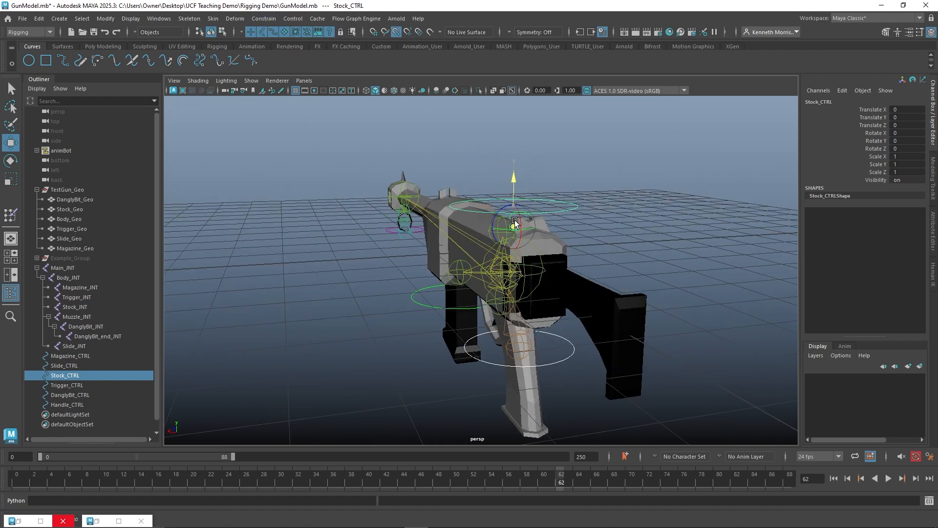
{"action": "left_click_drag", "start_coordinate": [516, 209], "coordinate": [345, 139], "text": "alt"}
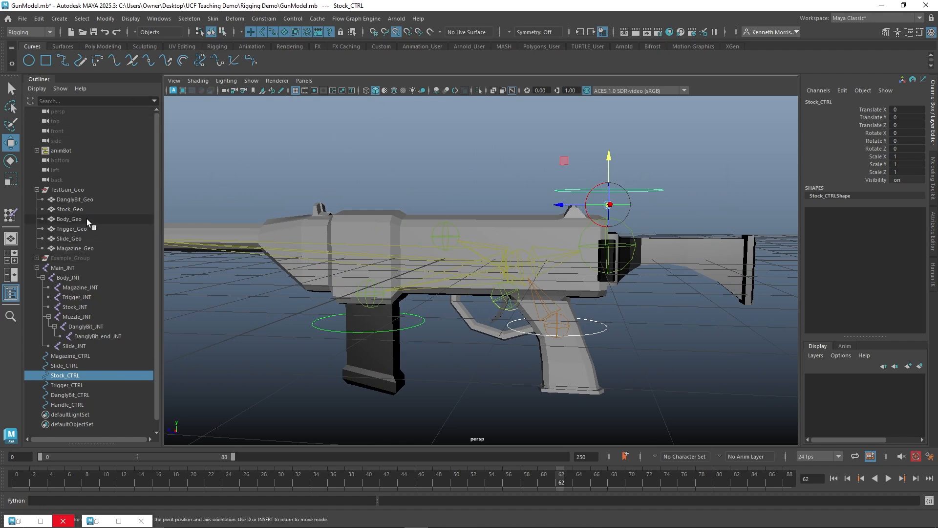
Step: Hide the TestGun_Geo group and snap the Stock_CTRL circle's pivot down to the stock joint
{"action": "left_click", "coordinate": [90, 189]}
{"action": "key", "text": "h"}
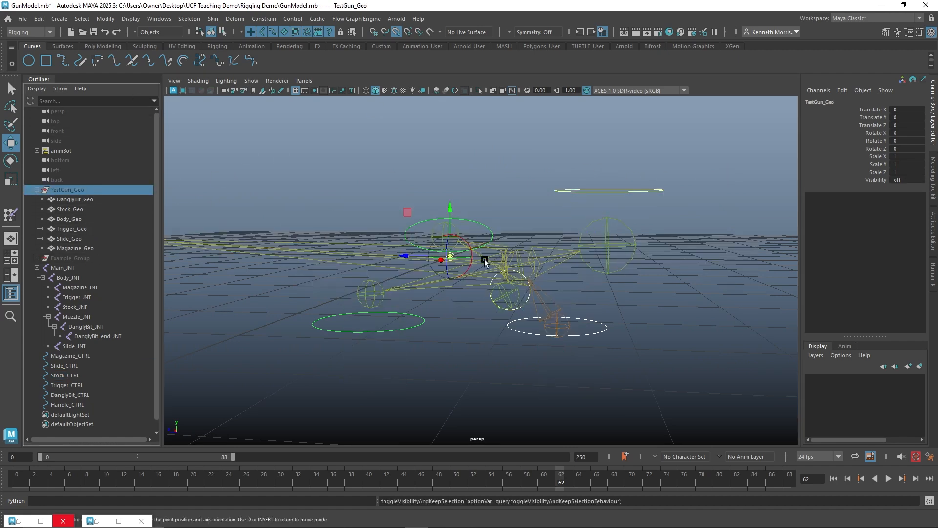
{"action": "left_click", "coordinate": [644, 190]}
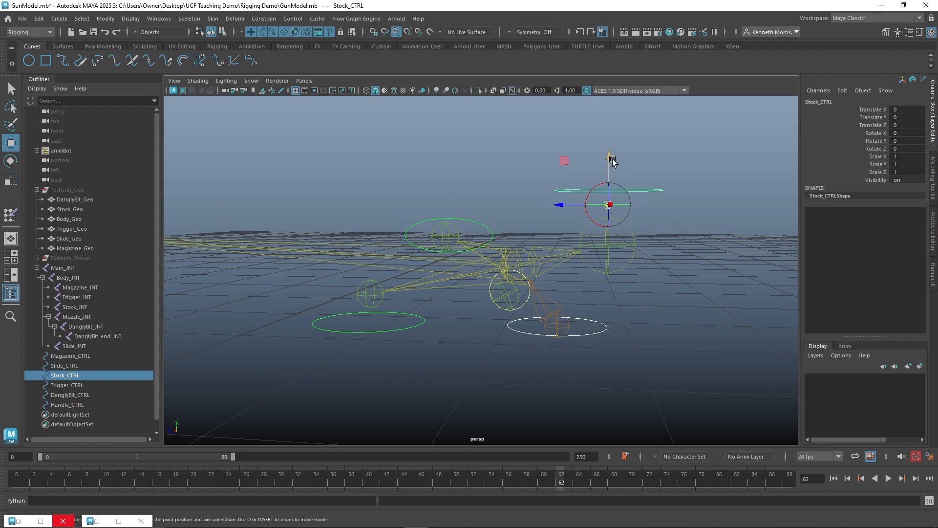
Step: Try moving Handle_CTRL upward from the handle joint and undo the move
{"action": "left_click", "coordinate": [586, 335]}
{"action": "left_click", "coordinate": [585, 335]}
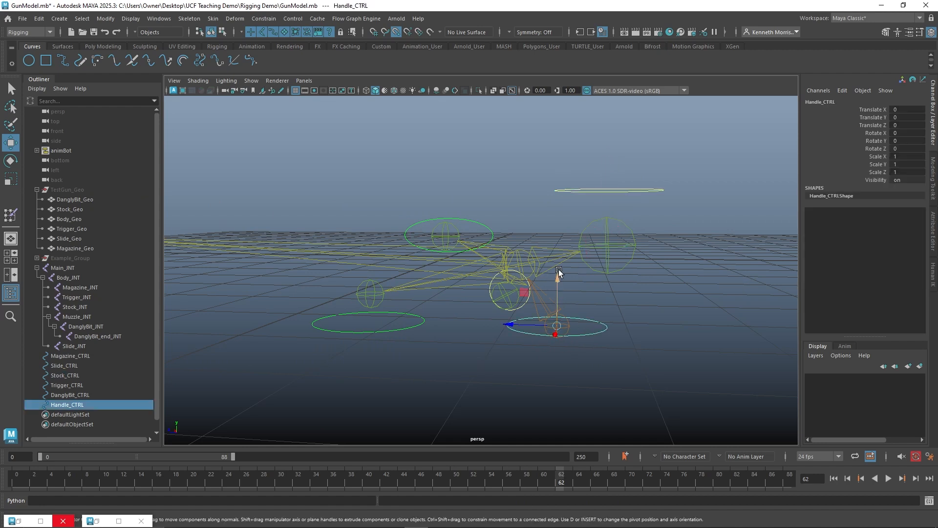
{"action": "left_click_drag", "start_coordinate": [557, 313], "coordinate": [556, 280]}
{"action": "key", "text": "ctrl+z"}
Step: Snap the Trigger_CTRL circle's pivot sideways to the trigger joint and deselect it
{"action": "left_click_drag", "start_coordinate": [443, 311], "coordinate": [705, 316], "text": "alt"}
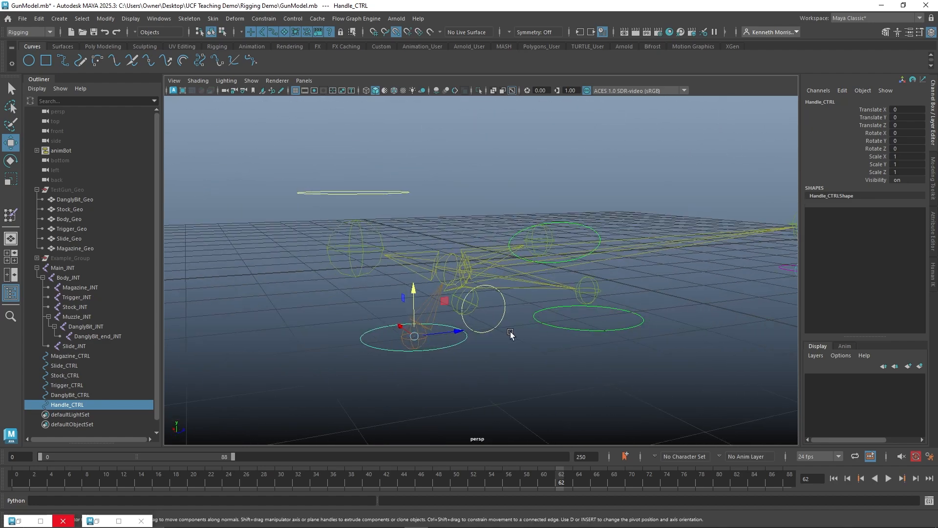
{"action": "left_click", "coordinate": [499, 322]}
{"action": "left_click_drag", "start_coordinate": [509, 371], "coordinate": [596, 371], "text": "alt"}
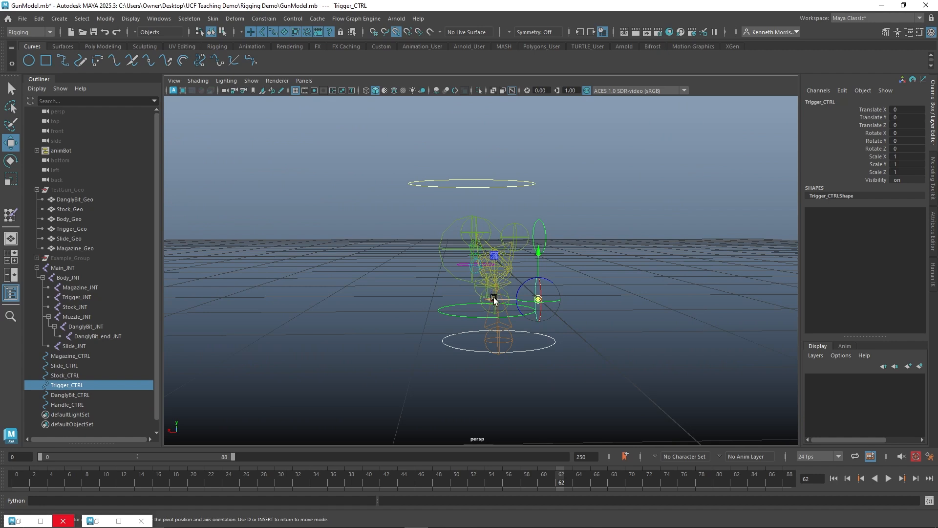
{"action": "left_click", "coordinate": [625, 247]}
Step: Snap the Magazine_CTRL circle's pivot up to the magazine joint and deselect it
{"action": "left_click_drag", "start_coordinate": [626, 247], "coordinate": [609, 347], "text": "alt"}
{"action": "left_click", "coordinate": [607, 340]}
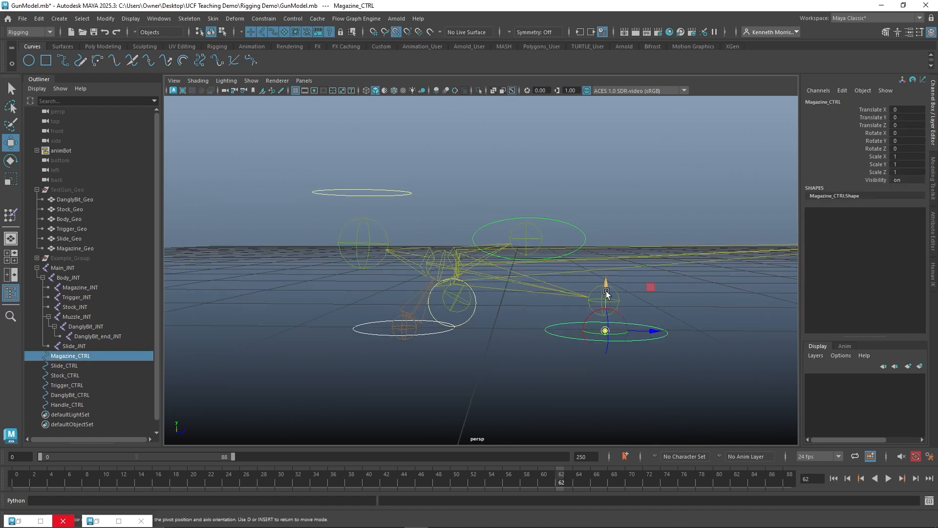
{"action": "left_click", "coordinate": [696, 277]}
Step: Try snapping the DanglyBit_CTRL circle's pivot up to the muzzle joint, undo the pivot move and deselect the circle
{"action": "left_click_drag", "start_coordinate": [715, 276], "coordinate": [484, 305], "text": "alt"}
{"action": "left_click", "coordinate": [517, 300]}
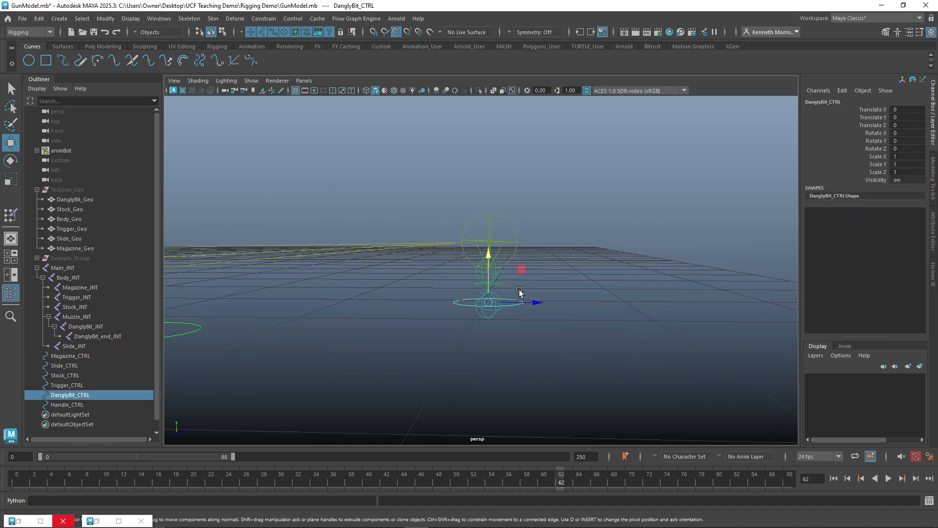
{"action": "key", "text": "d"}
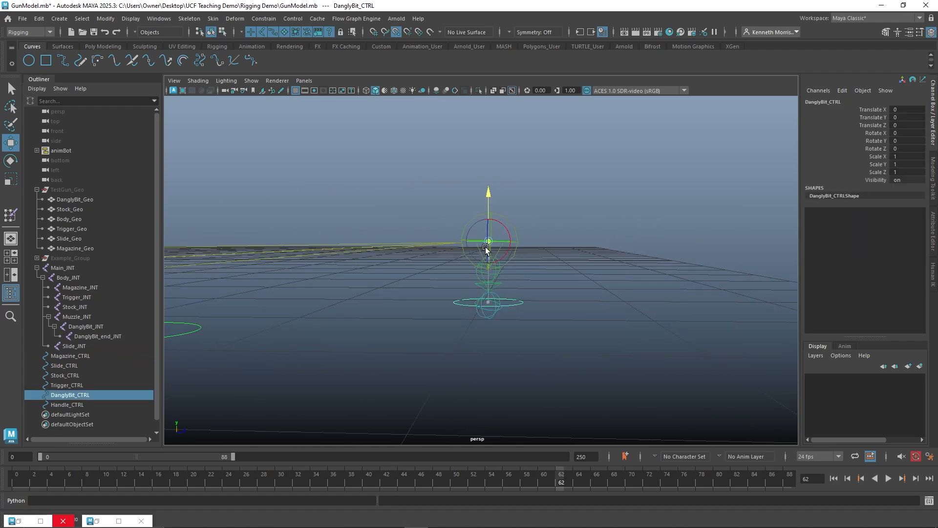
{"action": "left_click", "coordinate": [570, 266]}
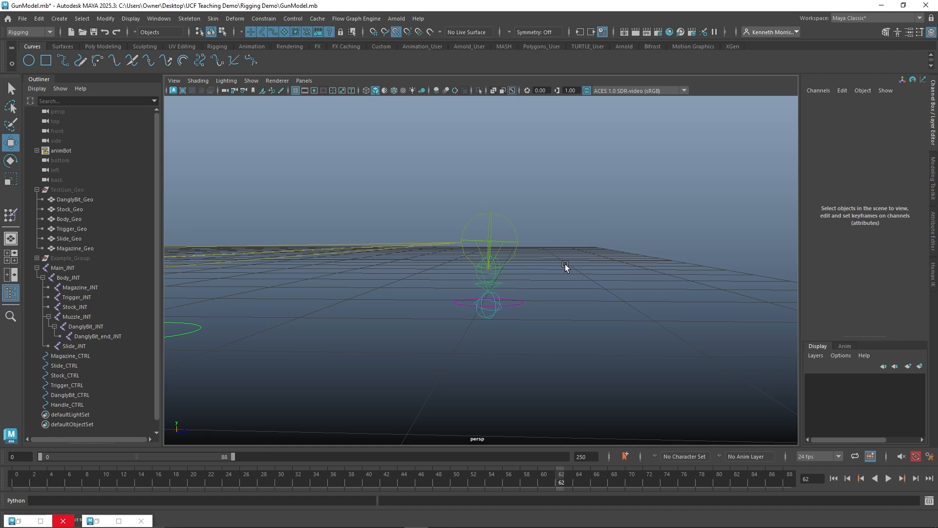
{"action": "key", "text": "ctrl+z"}
{"action": "key", "text": "ctrl+z"}
{"action": "key", "text": "ctrl+z"}
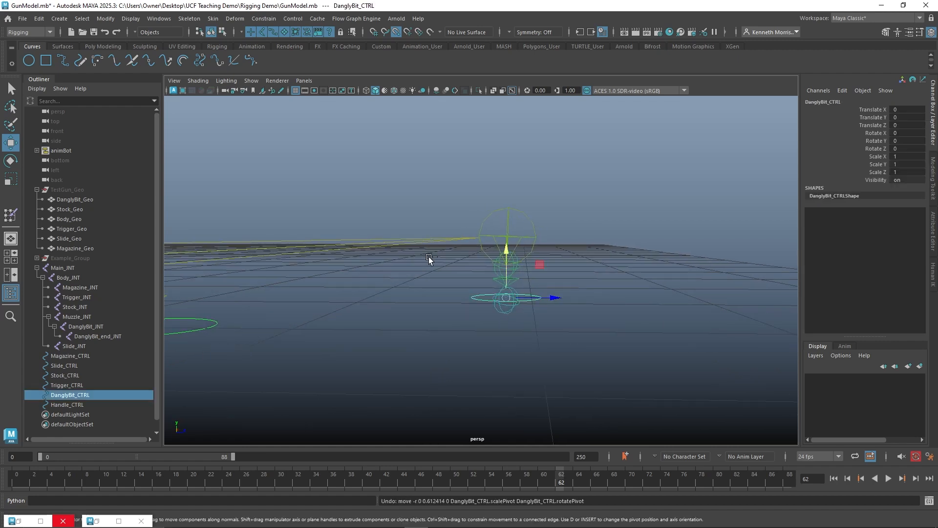
{"action": "left_click", "coordinate": [404, 278]}
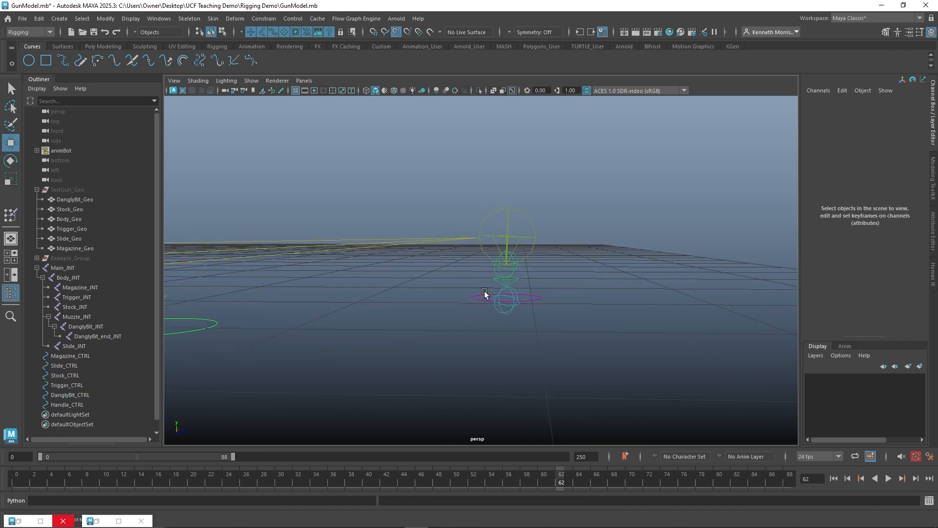
{"action": "left_click_drag", "start_coordinate": [528, 260], "coordinate": [519, 233], "text": "alt"}
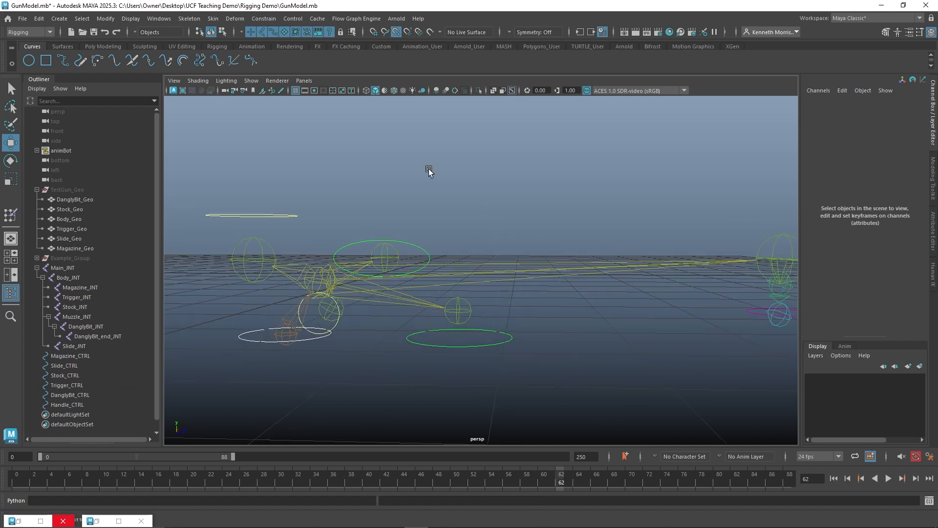
Step: Unhide the TestGun_Geo group so the gun model shows around the joints and controls, and deselect it
{"action": "left_click_drag", "start_coordinate": [429, 172], "coordinate": [446, 185], "text": "alt"}
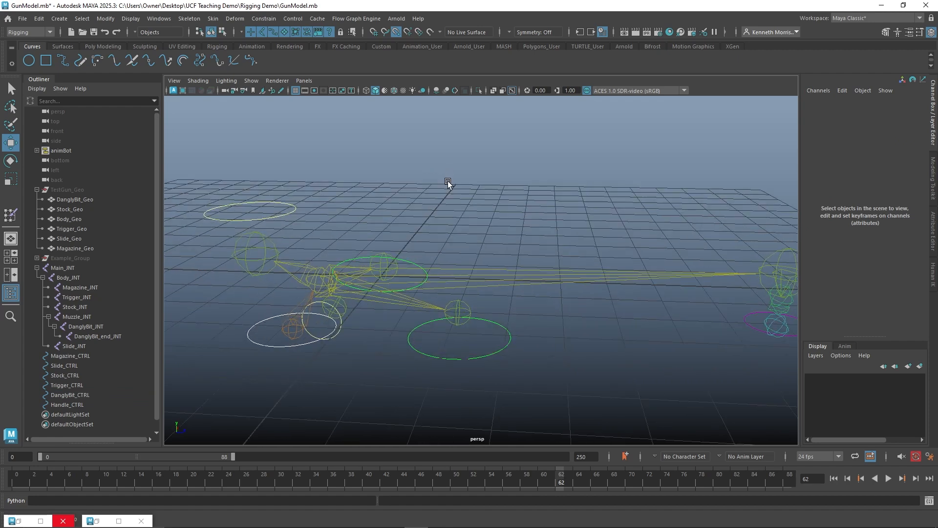
{"action": "left_click", "coordinate": [87, 191]}
{"action": "key", "text": "h"}
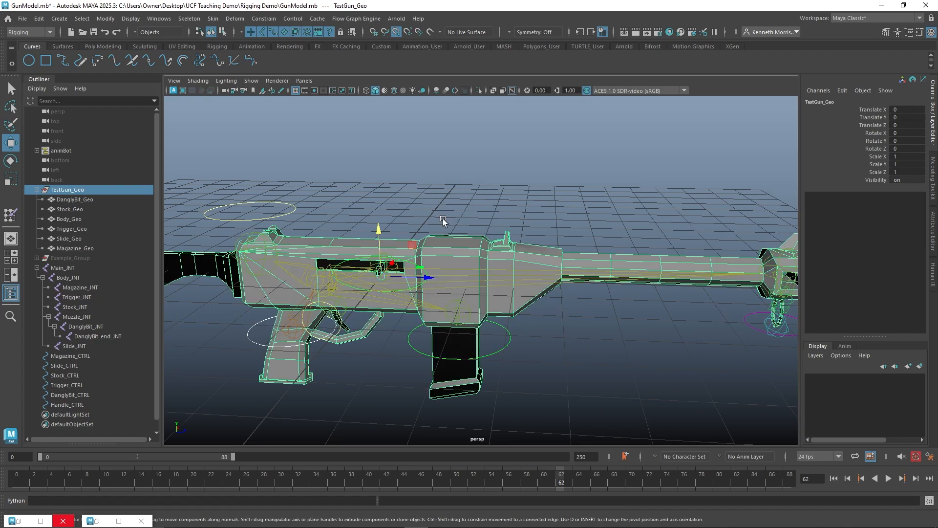
{"action": "left_click", "coordinate": [443, 218]}
{"action": "left_click_drag", "start_coordinate": [459, 191], "coordinate": [595, 323], "text": "alt"}
Step: Snap the Magazine_CTRL circle's pivot along the gun's length to the magazine joint and deselect the circle
{"action": "left_click", "coordinate": [493, 341]}
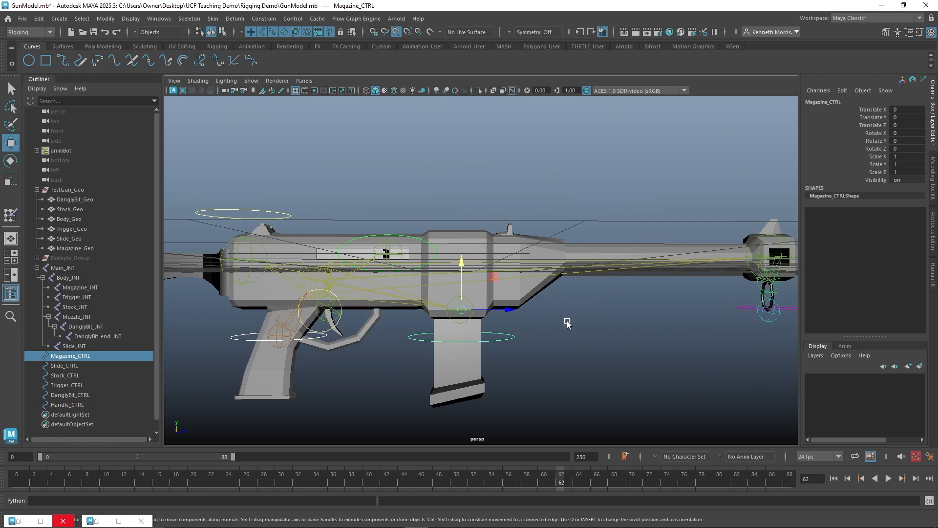
{"action": "key", "text": "d"}
{"action": "left_click_drag", "start_coordinate": [507, 310], "coordinate": [463, 312]}
{"action": "left_click_drag", "start_coordinate": [571, 336], "coordinate": [517, 337], "text": "alt"}
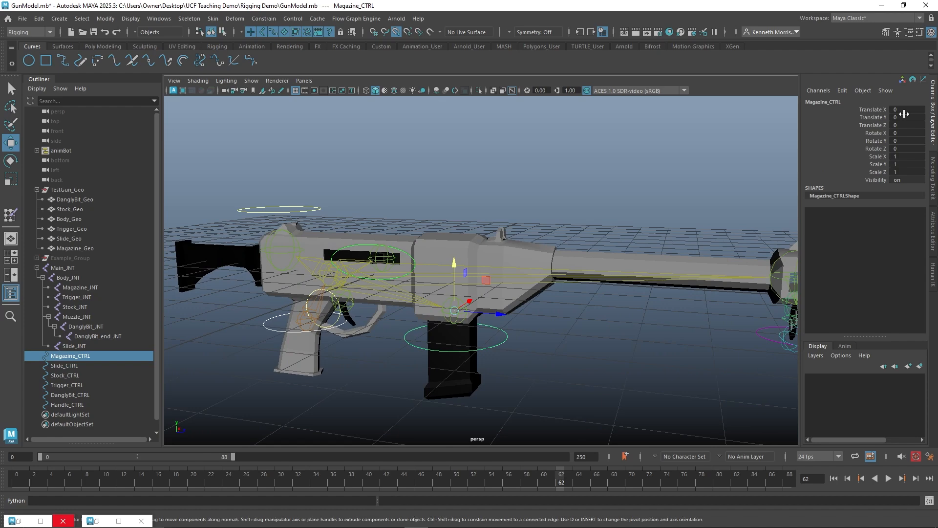
{"action": "left_click", "coordinate": [563, 200]}
{"action": "mouse_move", "coordinate": [527, 186]}
{"action": "left_mouse_down", "text": "alt"}
{"action": "mouse_move", "coordinate": [553, 188]}
{"action": "mouse_move", "coordinate": [545, 190]}
{"action": "left_mouse_up", "text": "alt"}
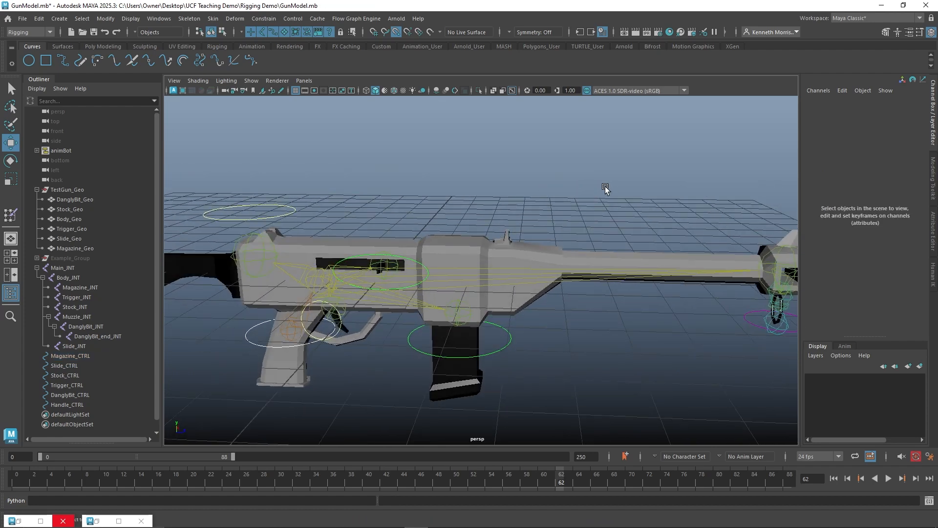
Step: Try moving the slide joint slightly along the Z axis, undo the move and deselect the joint
{"action": "left_click_drag", "start_coordinate": [381, 195], "coordinate": [433, 225], "text": "alt"}
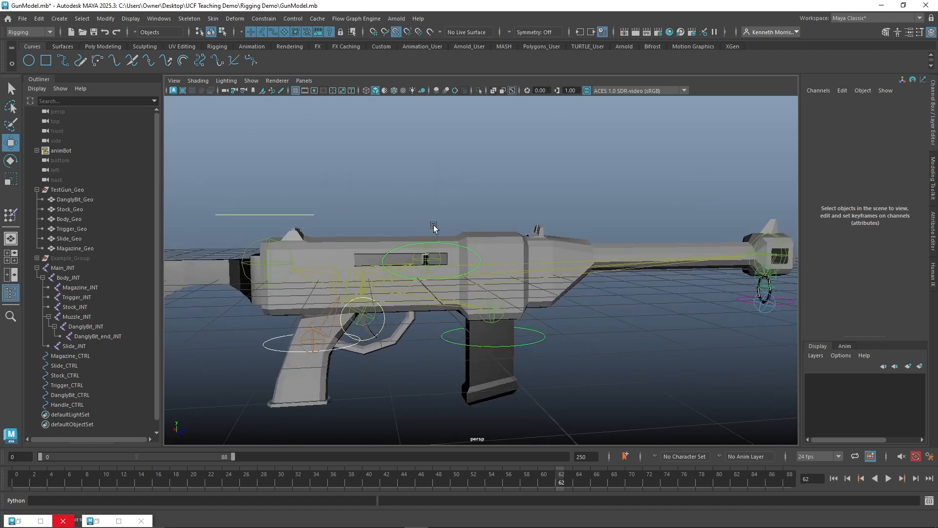
{"action": "left_click", "coordinate": [431, 261]}
{"action": "left_click", "coordinate": [459, 186]}
{"action": "left_click", "coordinate": [450, 243]}
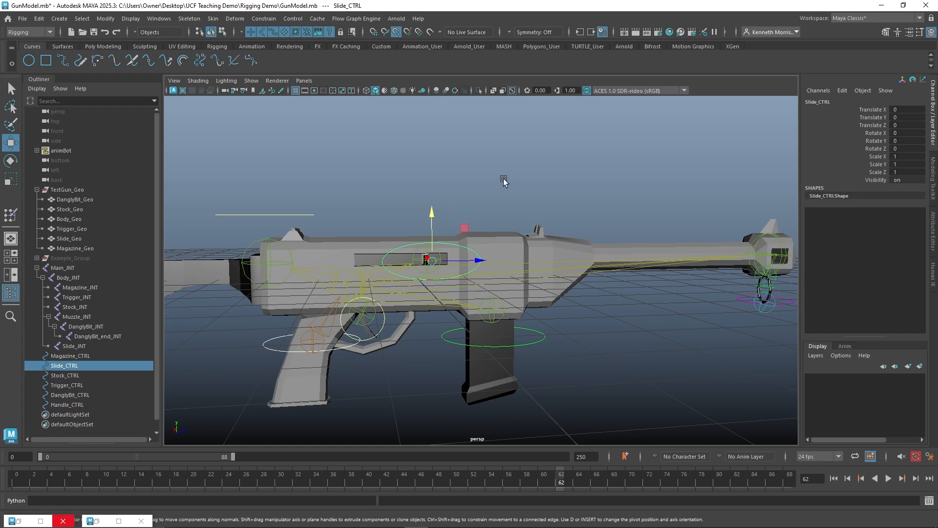
{"action": "left_click", "coordinate": [503, 178]}
{"action": "left_click", "coordinate": [441, 256]}
{"action": "left_click", "coordinate": [440, 259]}
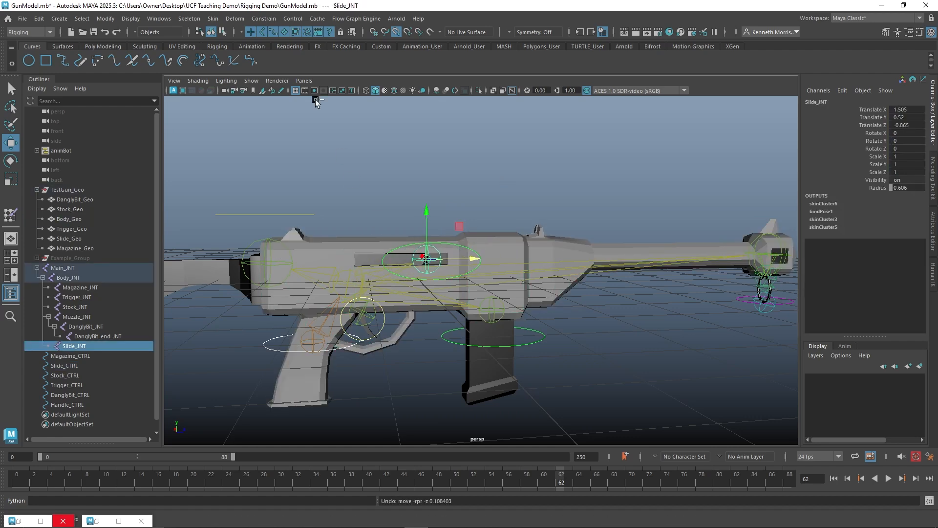
{"action": "left_click", "coordinate": [400, 152]}
{"action": "left_click_drag", "start_coordinate": [401, 152], "coordinate": [436, 205], "text": "alt"}
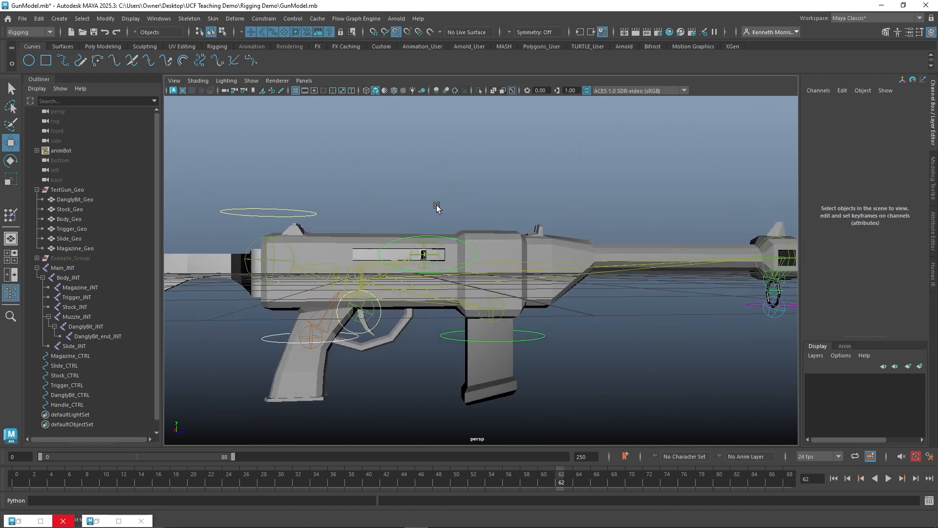
Step: Try moving the Slide_CTRL circle along the Z axis, undo the move and deselect it
{"action": "left_click", "coordinate": [449, 239]}
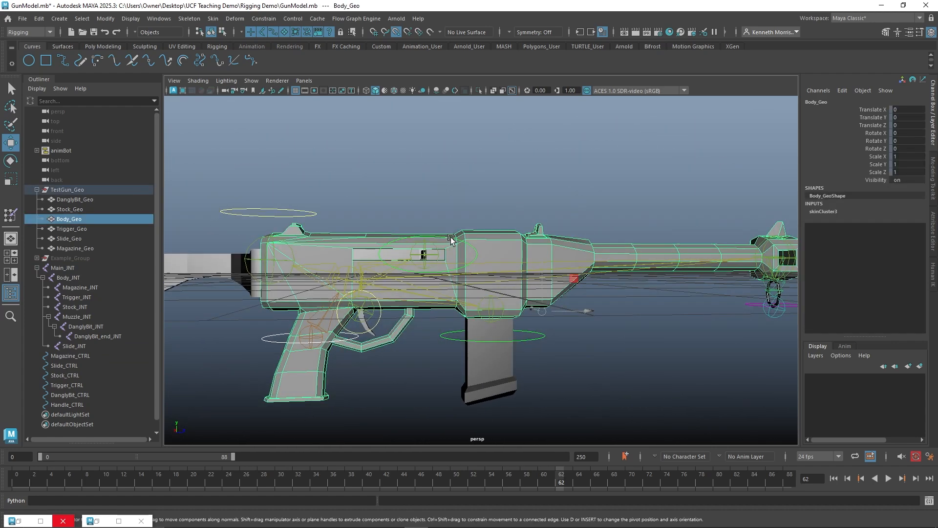
{"action": "left_click", "coordinate": [450, 240]}
{"action": "left_click_drag", "start_coordinate": [430, 254], "coordinate": [476, 254]}
{"action": "key", "text": "ctrl+z"}
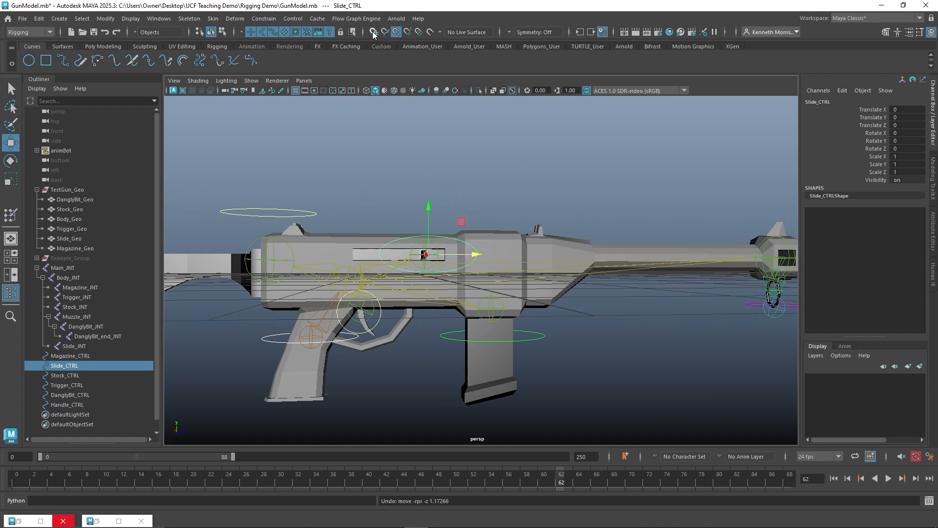
{"action": "left_click", "coordinate": [324, 209]}
{"action": "left_click_drag", "start_coordinate": [324, 209], "coordinate": [330, 232], "text": "alt"}
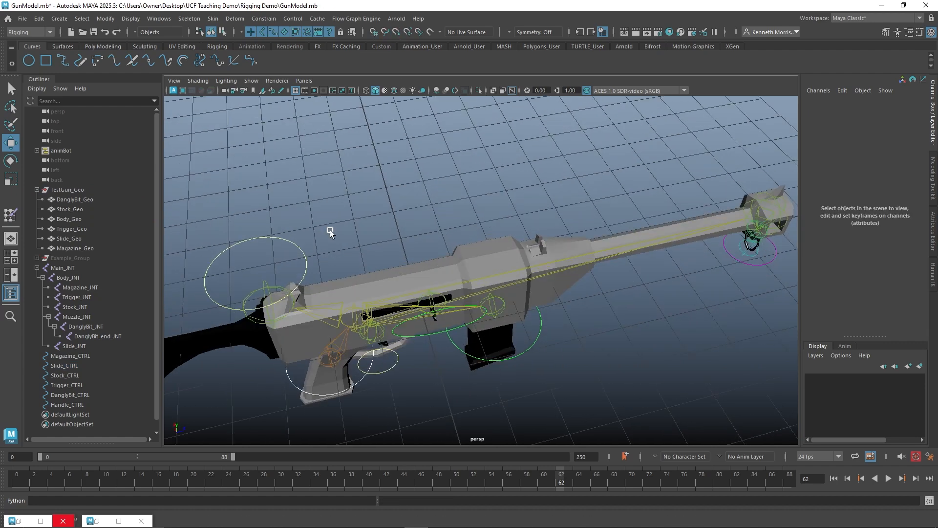
{"action": "left_click", "coordinate": [299, 248]}
{"action": "left_click", "coordinate": [373, 201]}
{"action": "left_click_drag", "start_coordinate": [377, 225], "coordinate": [441, 255], "text": "alt"}
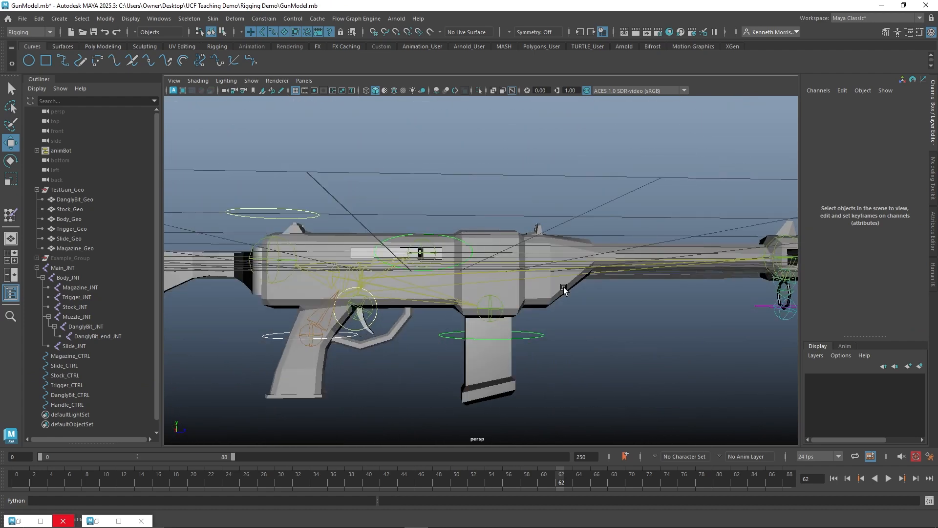
Step: Expand and unhide Example_Group, try moving Example_CTRL up about 2.9 units and undo the move
{"action": "left_click", "coordinate": [38, 258]}
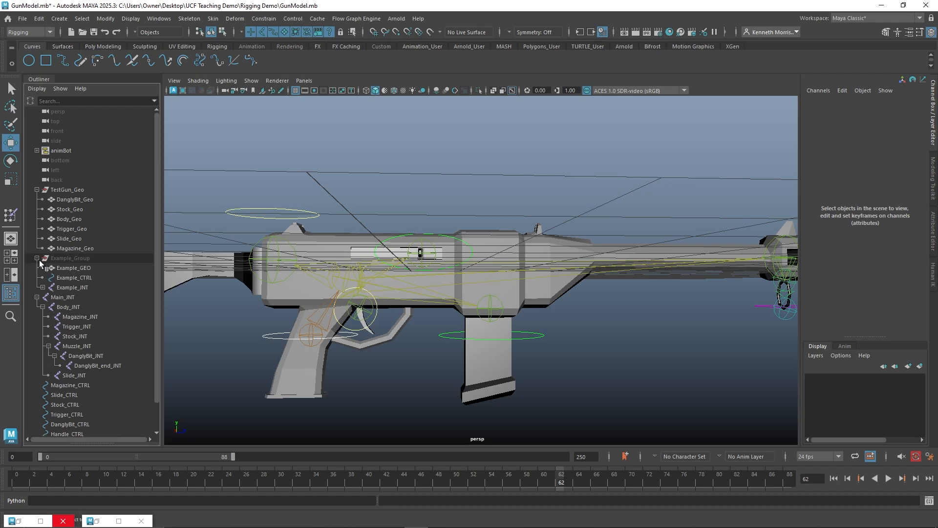
{"action": "left_click", "coordinate": [80, 259]}
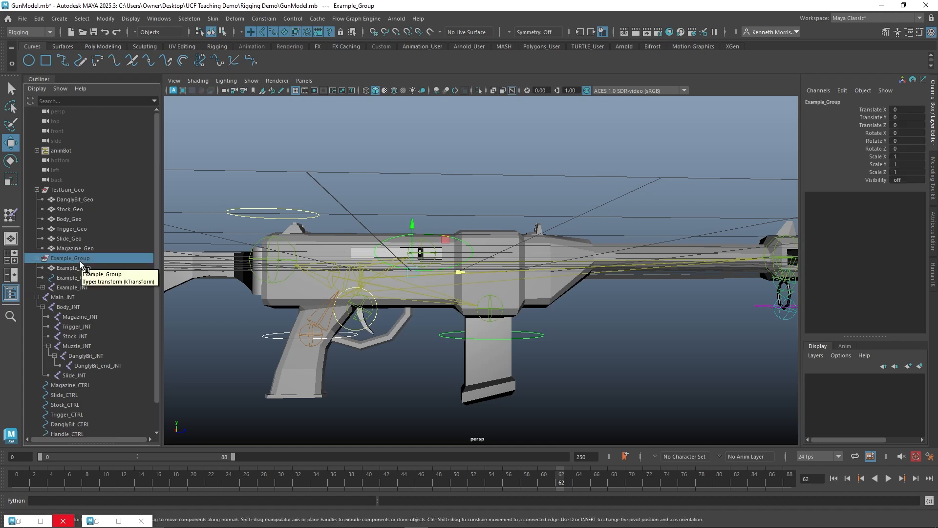
{"action": "key", "text": "h"}
{"action": "left_click", "coordinate": [73, 280]}
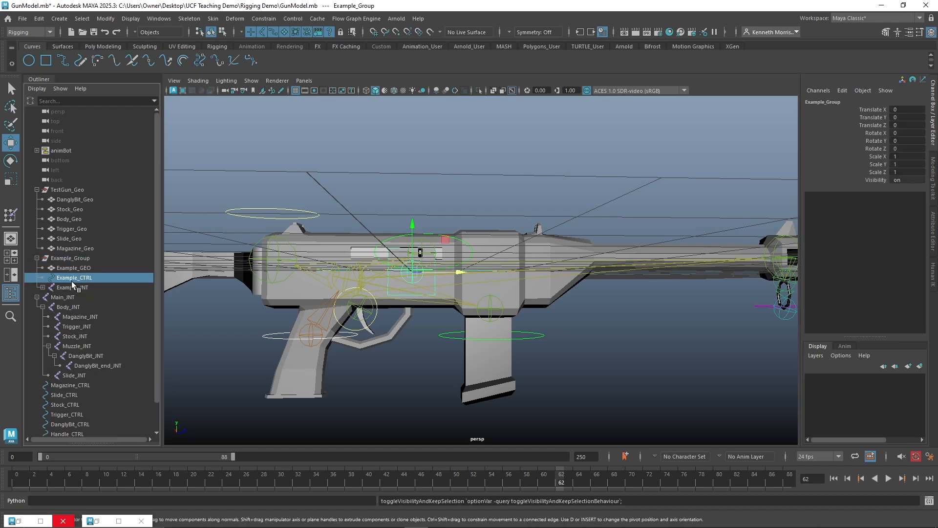
{"action": "left_click_drag", "start_coordinate": [416, 230], "coordinate": [448, 175]}
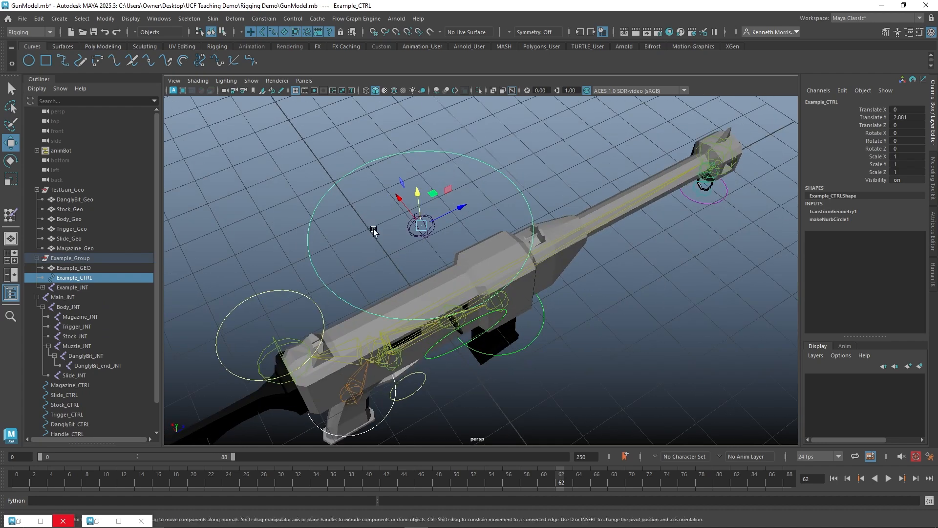
{"action": "key", "text": "ctrl+z"}
Step: Hide Example_Group again and clear the selection
{"action": "left_click", "coordinate": [77, 256]}
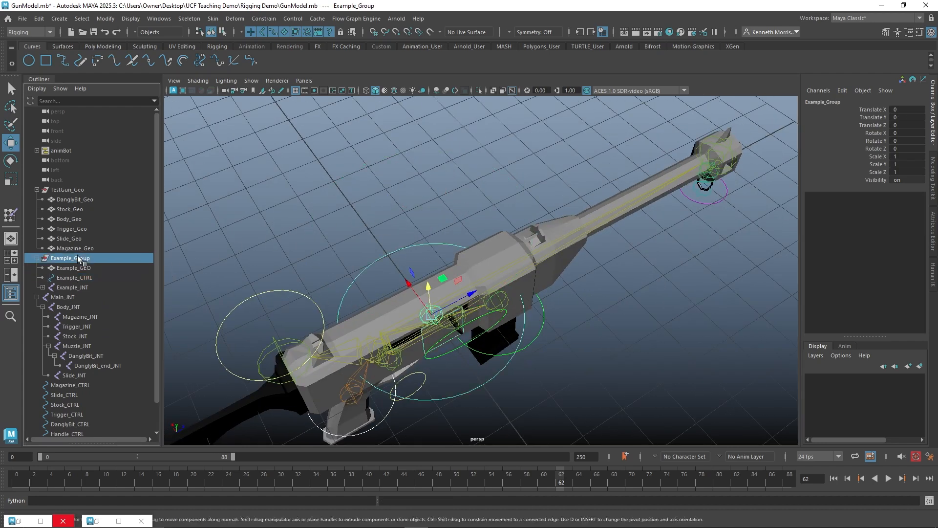
{"action": "key", "text": "h"}
{"action": "left_click", "coordinate": [312, 222]}
{"action": "left_click_drag", "start_coordinate": [413, 190], "coordinate": [394, 167], "text": "alt"}
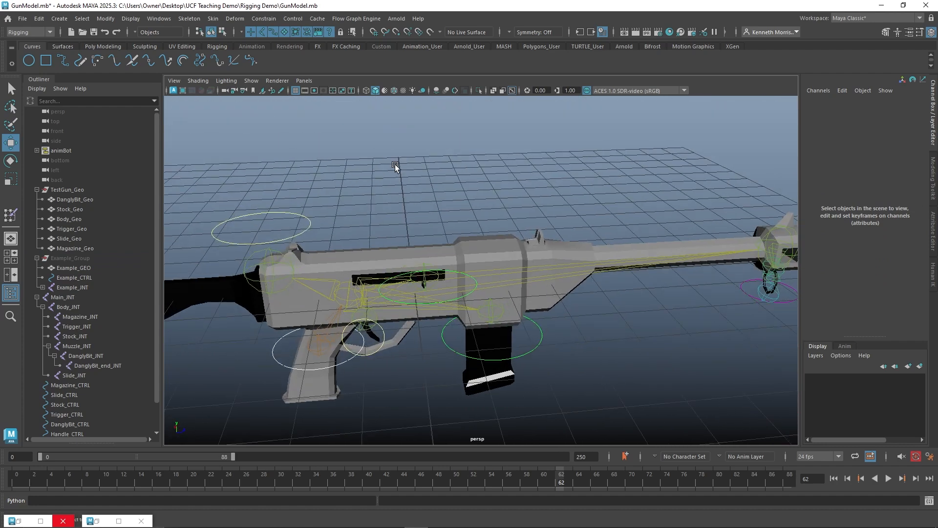
Step: Keep the Rigging menu set, look through the available constraint types and bring up the Rigging shelf tools
{"action": "left_click", "coordinate": [34, 33]}
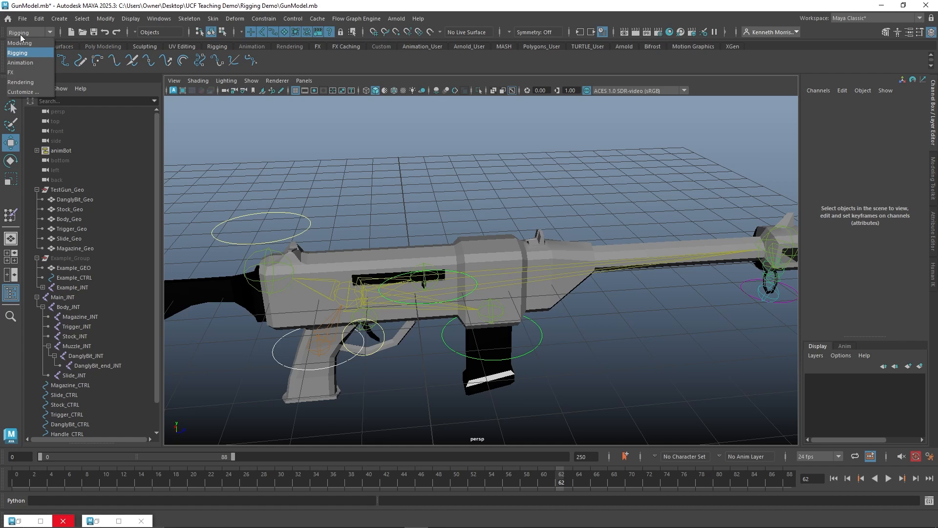
{"action": "left_click", "coordinate": [23, 52]}
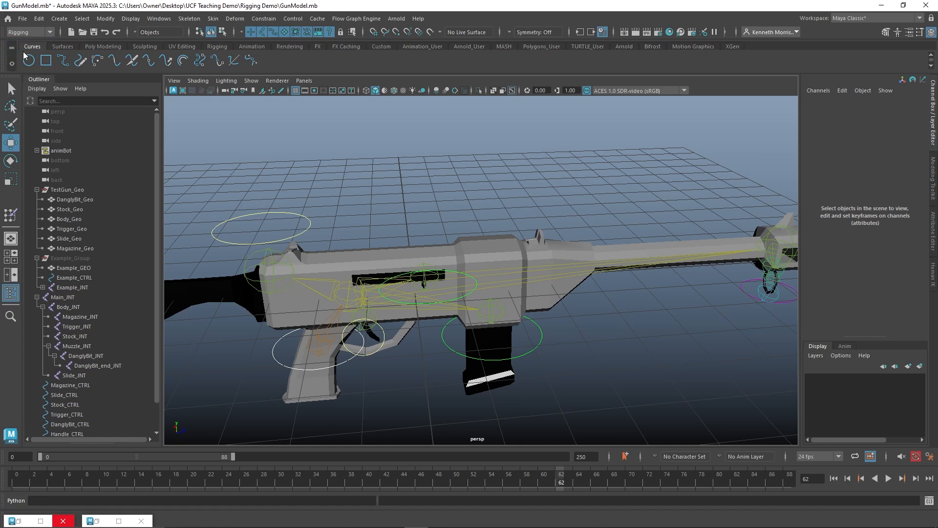
{"action": "left_click", "coordinate": [254, 23]}
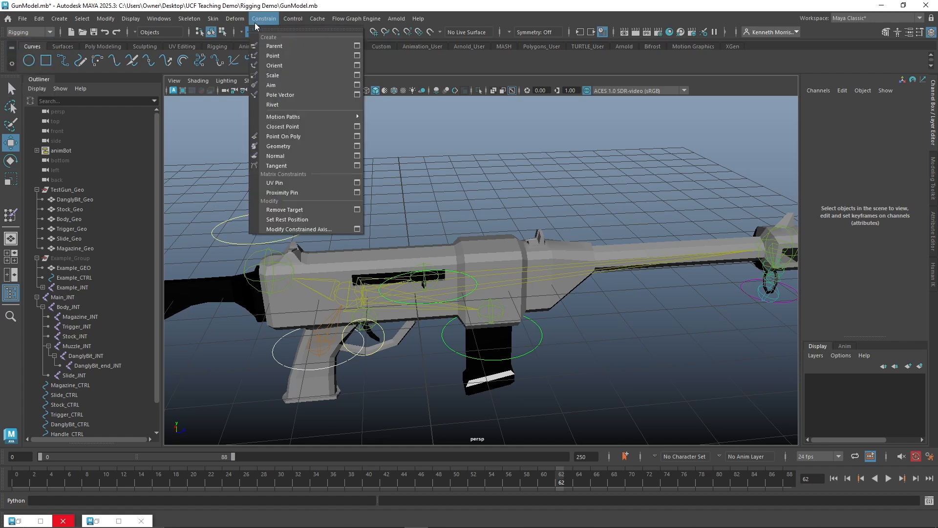
{"action": "left_click", "coordinate": [254, 22]}
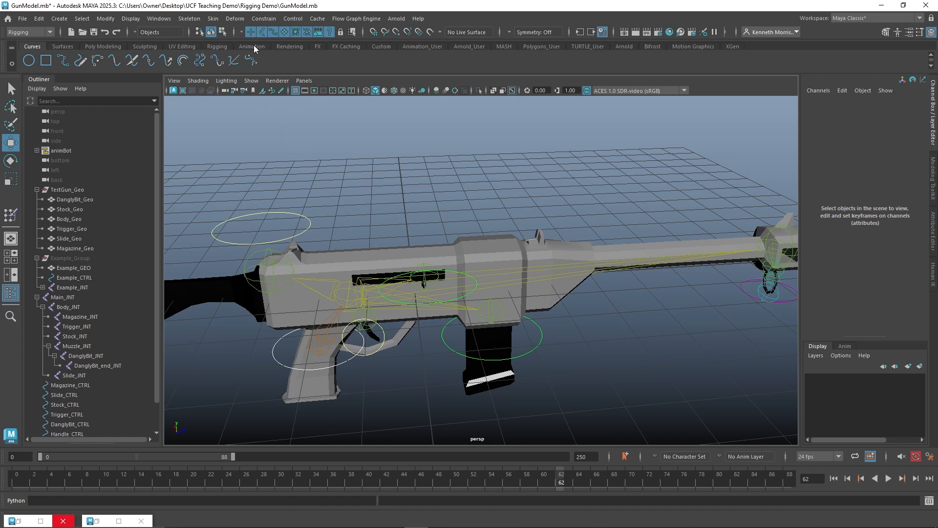
{"action": "left_click", "coordinate": [220, 47]}
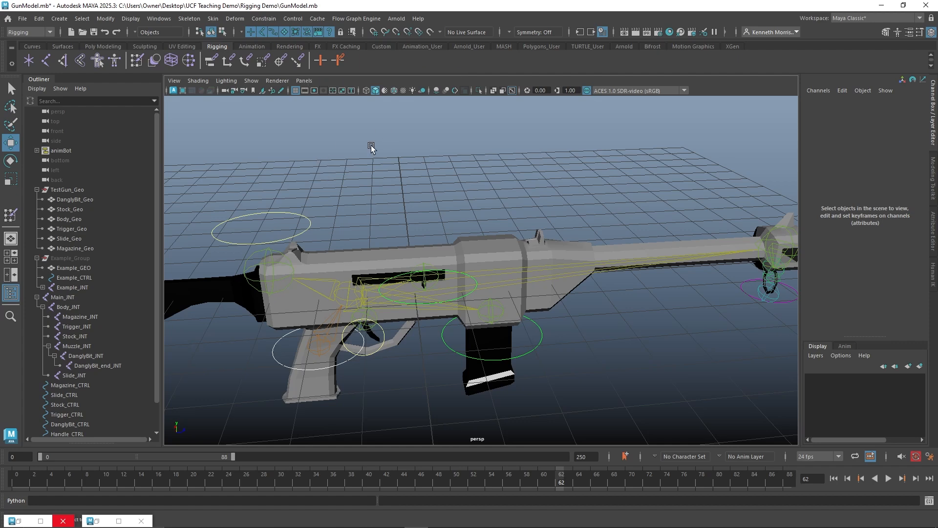
Step: Parent-constrain Magazine_JNT to the Magazine_CTRL circle, with the control as the driver
{"action": "left_click_drag", "start_coordinate": [487, 157], "coordinate": [469, 140], "text": "alt"}
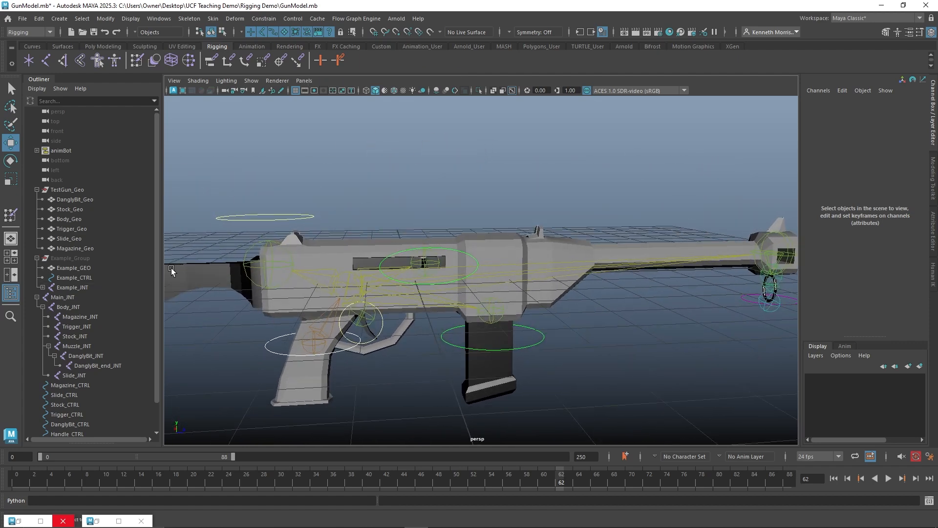
{"action": "mouse_move", "coordinate": [358, 175]}
{"action": "left_mouse_down", "text": "alt"}
{"action": "mouse_move", "coordinate": [368, 159]}
{"action": "mouse_move", "coordinate": [342, 172]}
{"action": "left_mouse_up", "text": "alt"}
{"action": "left_click_drag", "start_coordinate": [552, 326], "coordinate": [469, 355], "text": "alt"}
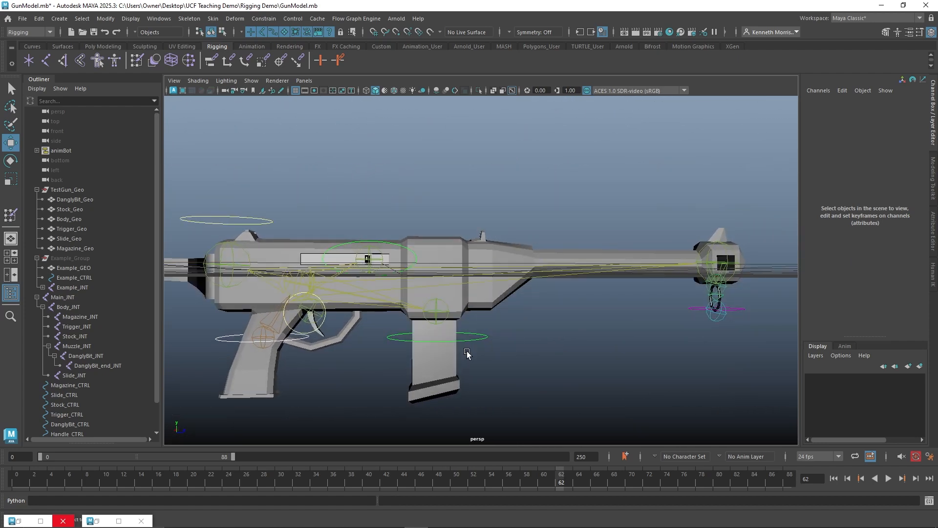
{"action": "left_click", "coordinate": [470, 340]}
{"action": "left_click_drag", "start_coordinate": [541, 329], "coordinate": [623, 313], "text": "alt"}
{"action": "middle_click_drag", "start_coordinate": [512, 330], "coordinate": [528, 332], "text": "alt"}
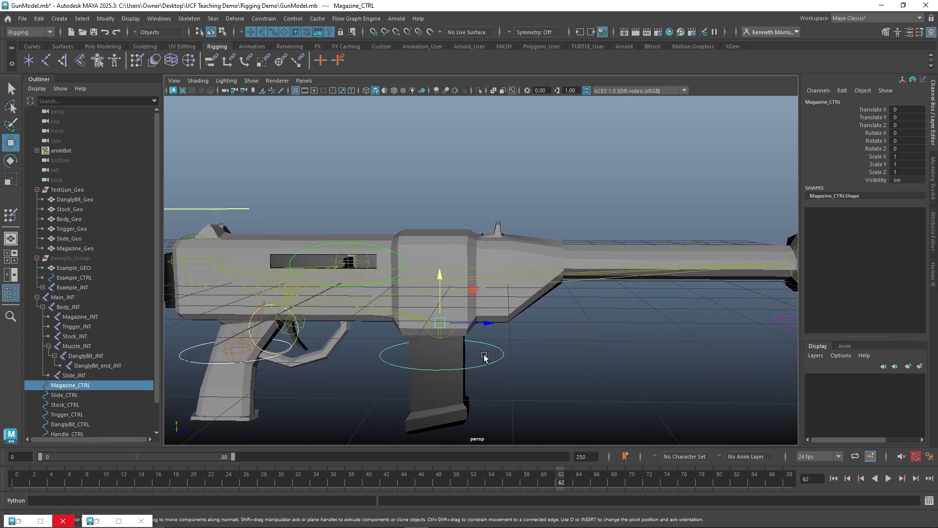
{"action": "left_click", "coordinate": [442, 340], "text": "shift"}
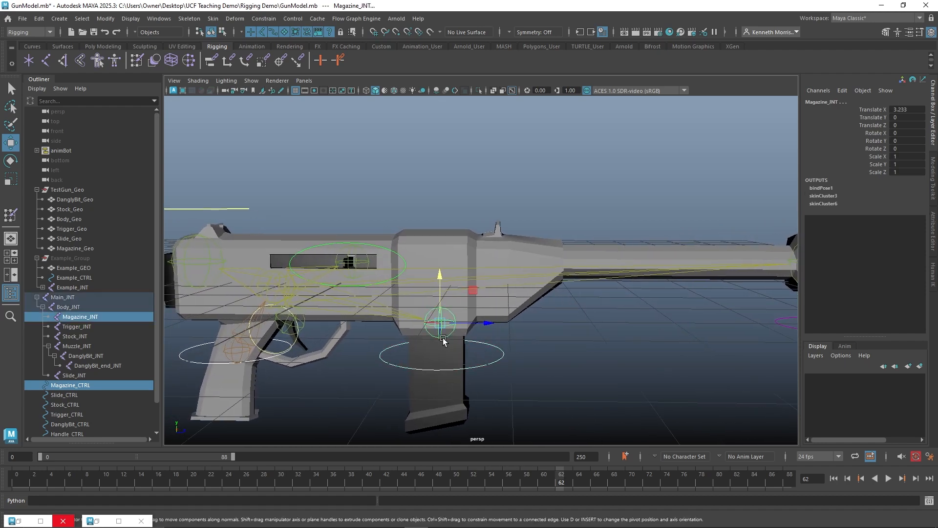
{"action": "middle_click_drag", "start_coordinate": [506, 329], "coordinate": [517, 328], "text": "alt"}
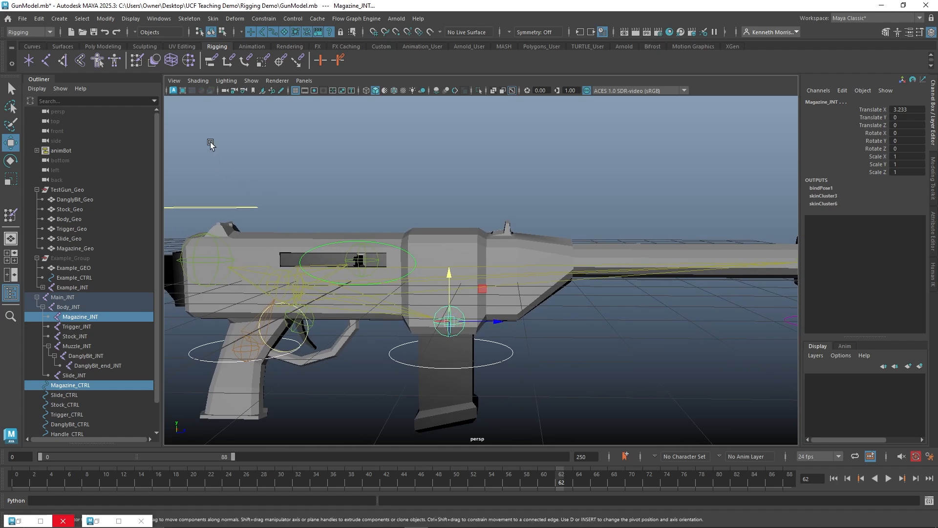
{"action": "left_click", "coordinate": [210, 65]}
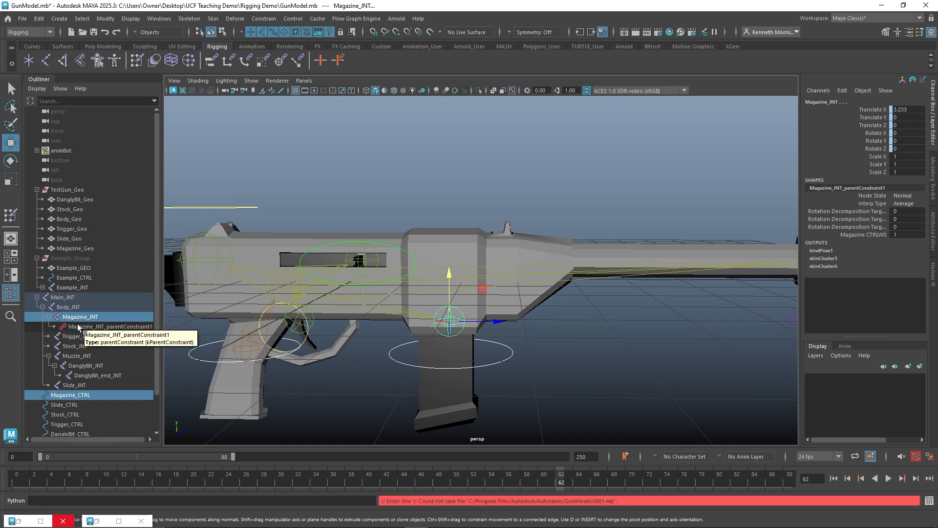
Step: Inspect the magazine joint's parent constraint, test it by moving Magazine_CTRL down about 1.54 units, undo the move and deselect
{"action": "left_click", "coordinate": [131, 328]}
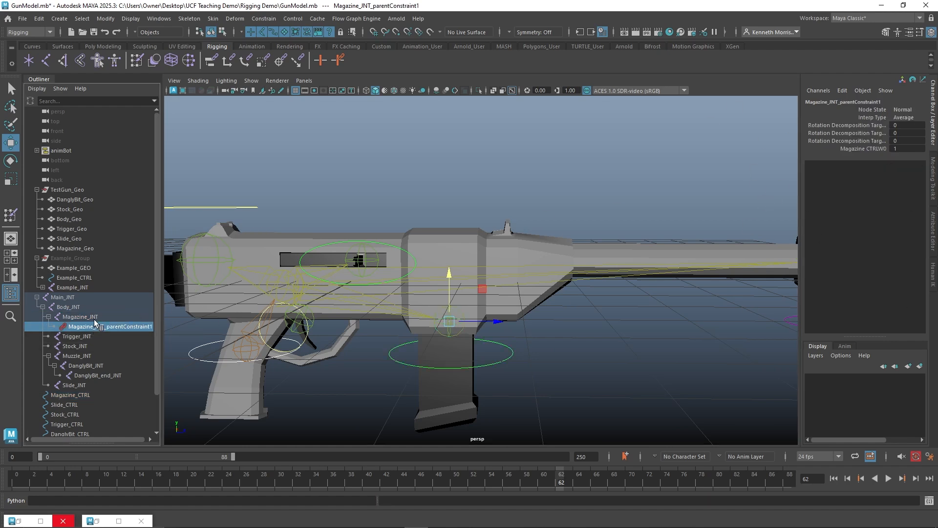
{"action": "left_click", "coordinate": [617, 384]}
{"action": "left_click", "coordinate": [497, 363]}
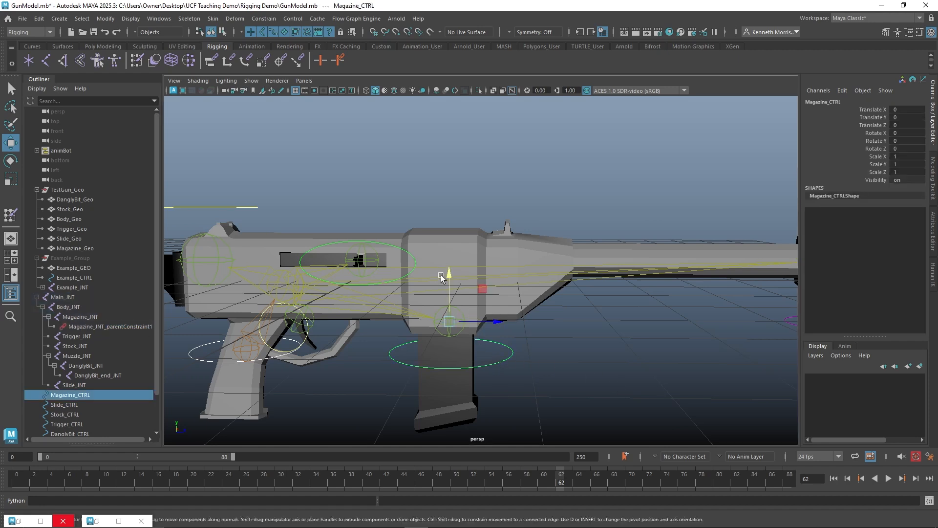
{"action": "left_click_drag", "start_coordinate": [449, 273], "coordinate": [448, 349]}
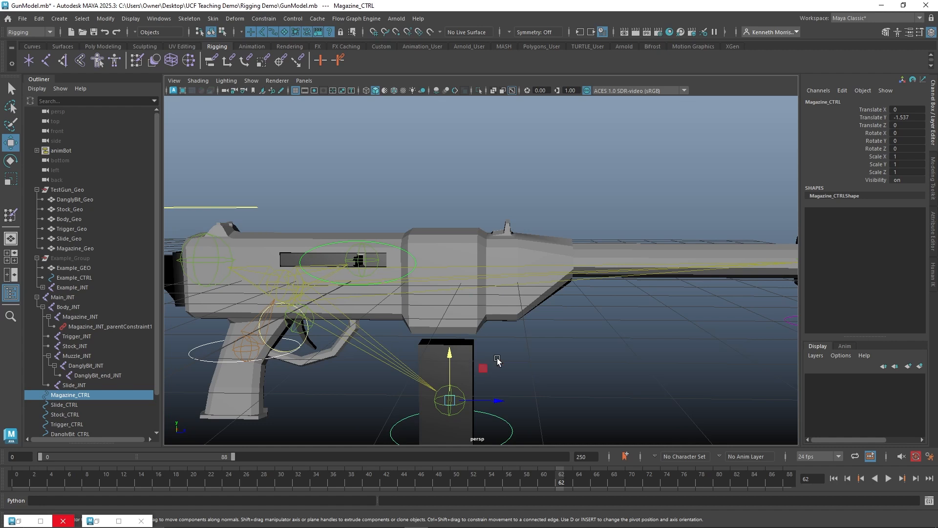
{"action": "key", "text": "ctrl+z"}
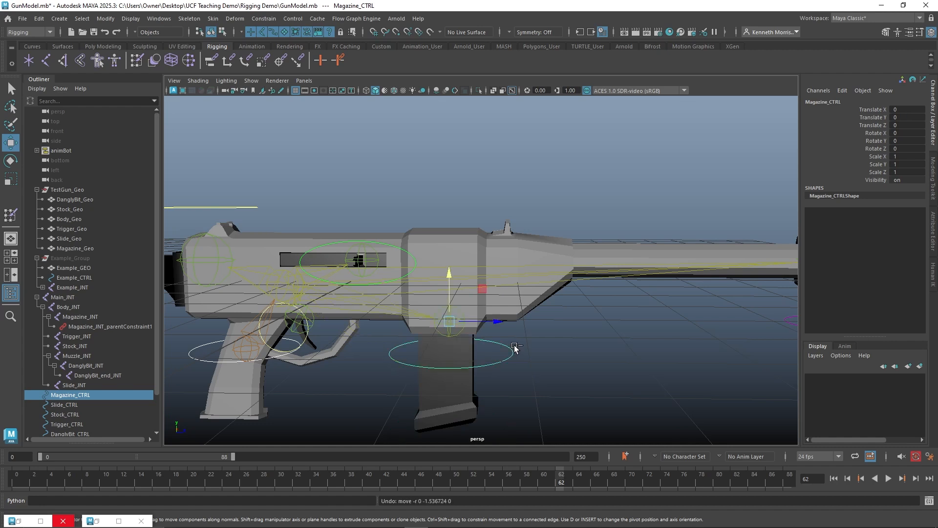
{"action": "left_click", "coordinate": [545, 350]}
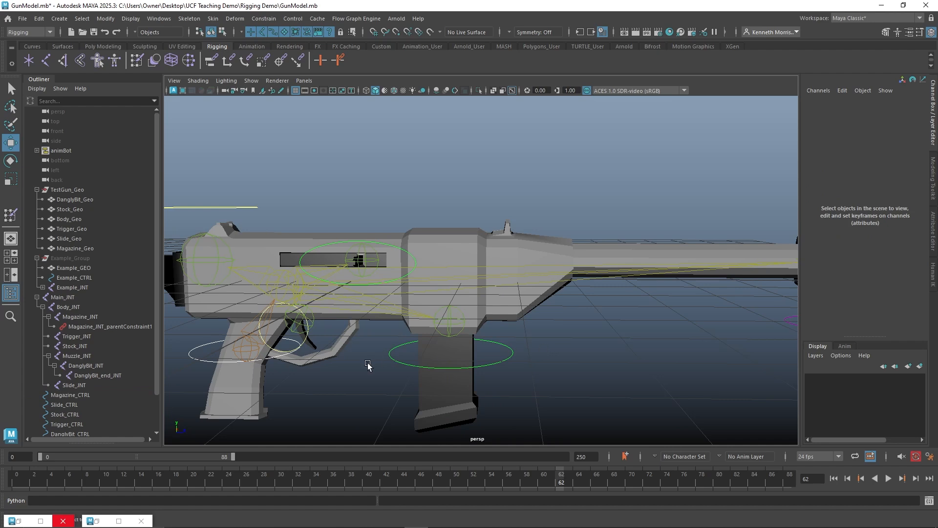
Step: Parent-constrain the Trigger_CTRL circle to Trigger_JNT, with the joint as the driver, and deselect
{"action": "left_click_drag", "start_coordinate": [368, 364], "coordinate": [375, 348], "text": "alt"}
{"action": "left_click_drag", "start_coordinate": [375, 283], "coordinate": [374, 258], "text": "alt"}
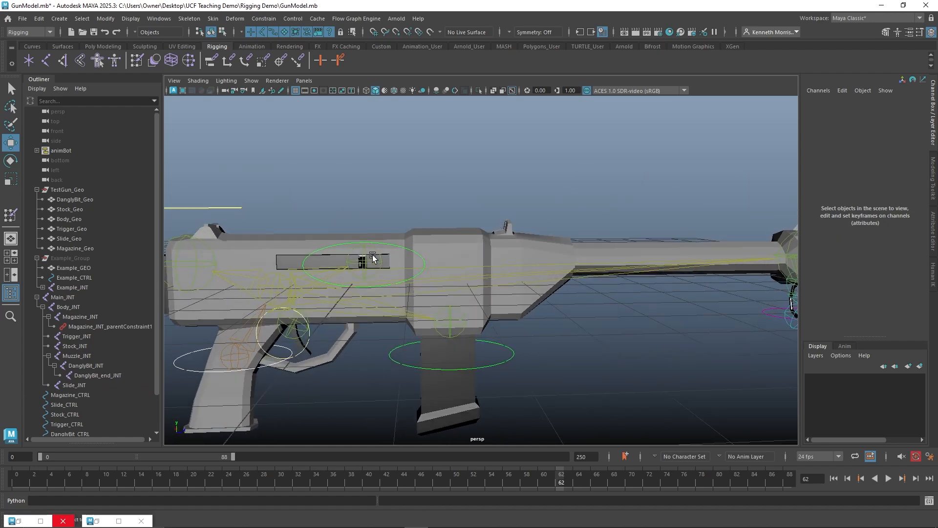
{"action": "left_click", "coordinate": [287, 330]}
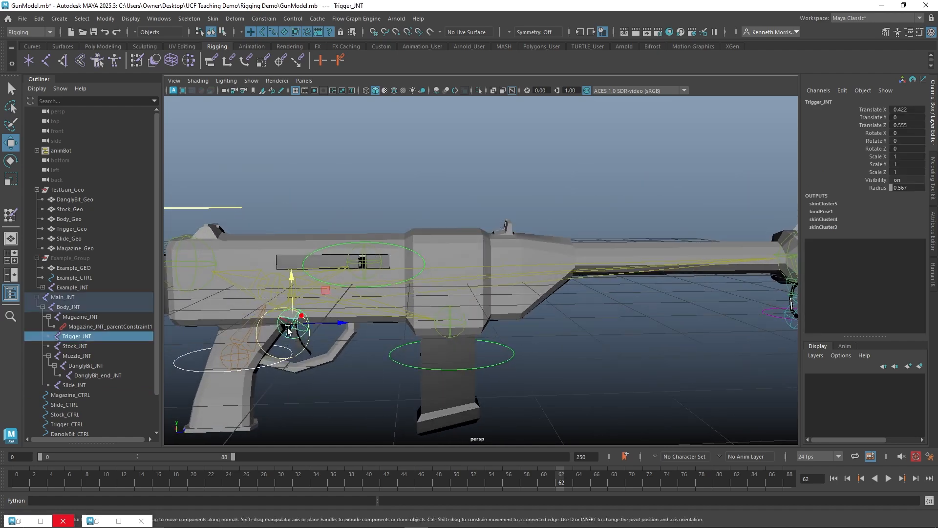
{"action": "left_click", "coordinate": [307, 344], "text": "shift"}
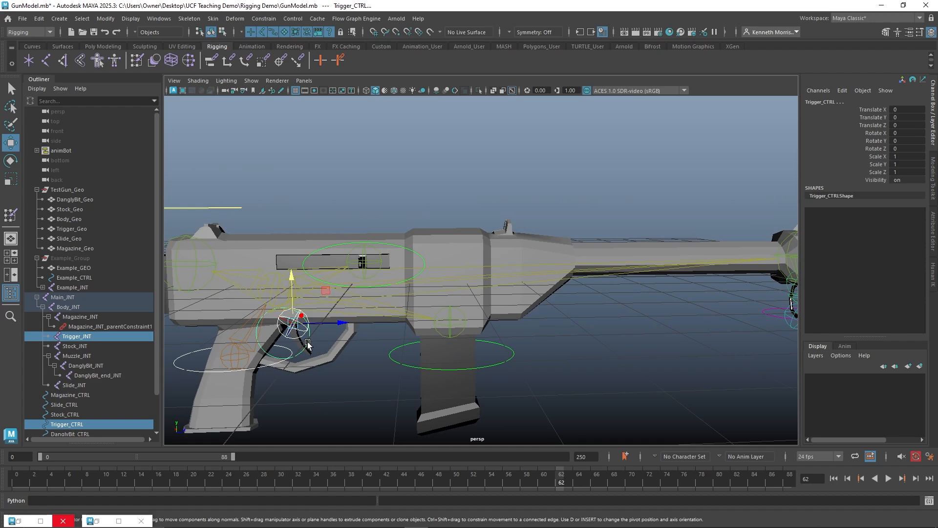
{"action": "left_click", "coordinate": [210, 61]}
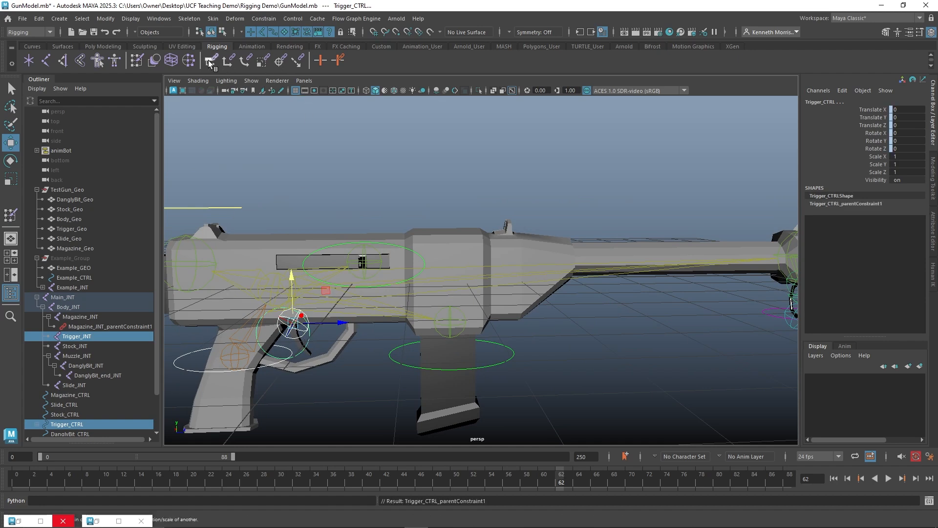
{"action": "left_click", "coordinate": [336, 200]}
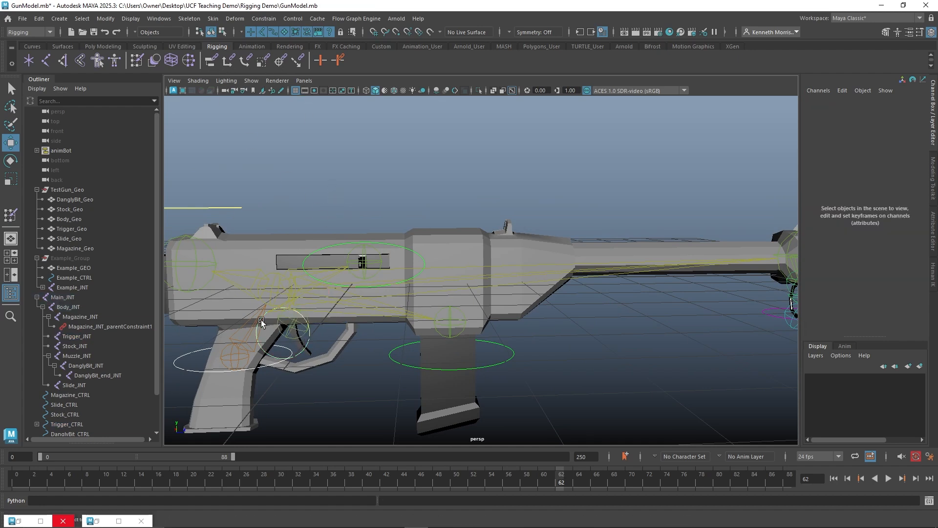
Step: Test Trigger_CTRL by rotating it about 87 degrees in X, and check which object holds the trigger's parent constraint
{"action": "left_click", "coordinate": [267, 352]}
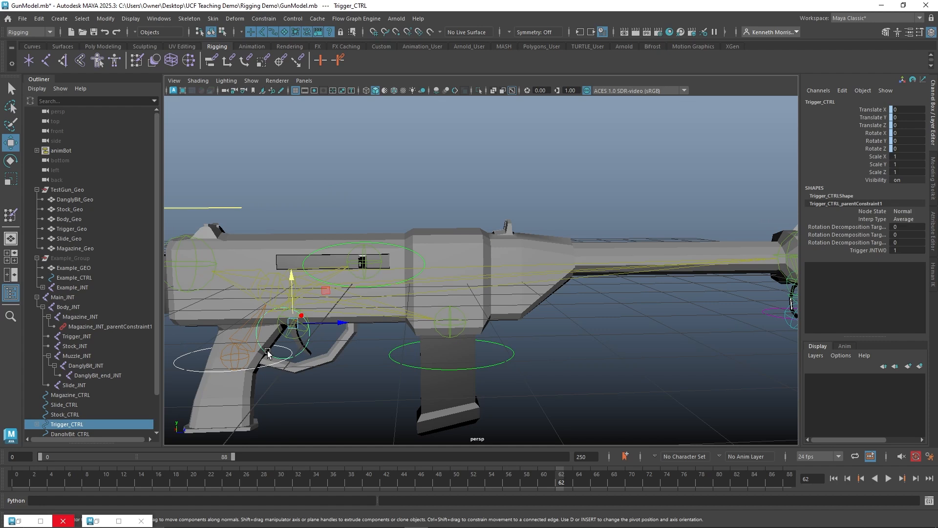
{"action": "key", "text": "e"}
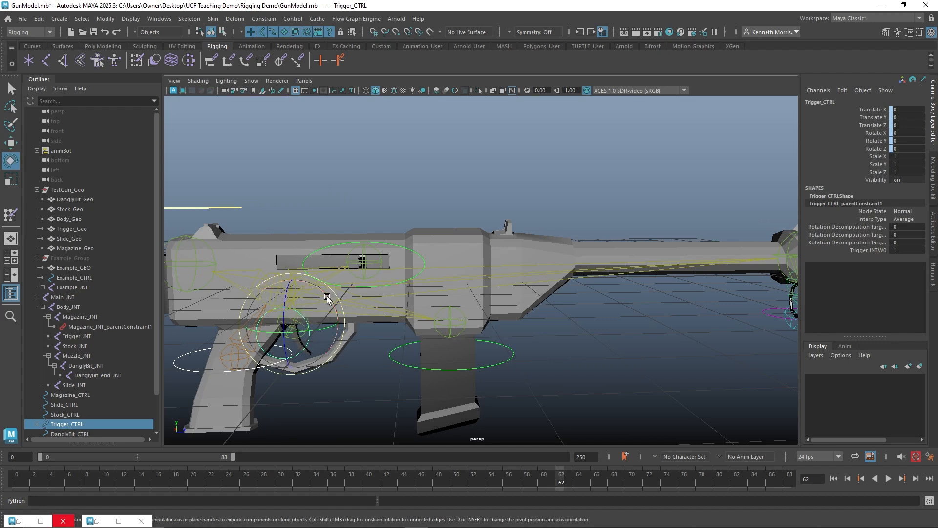
{"action": "left_click_drag", "start_coordinate": [327, 298], "coordinate": [288, 298]}
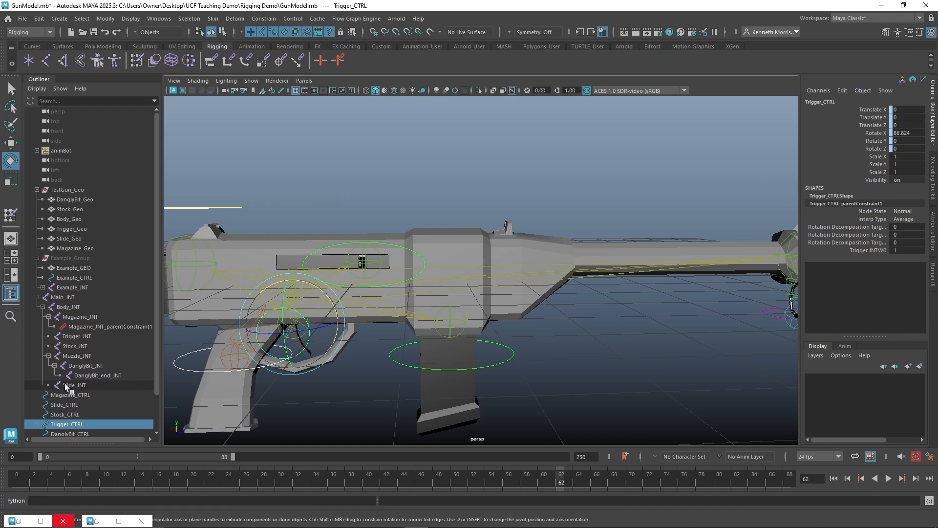
{"action": "left_click", "coordinate": [98, 319]}
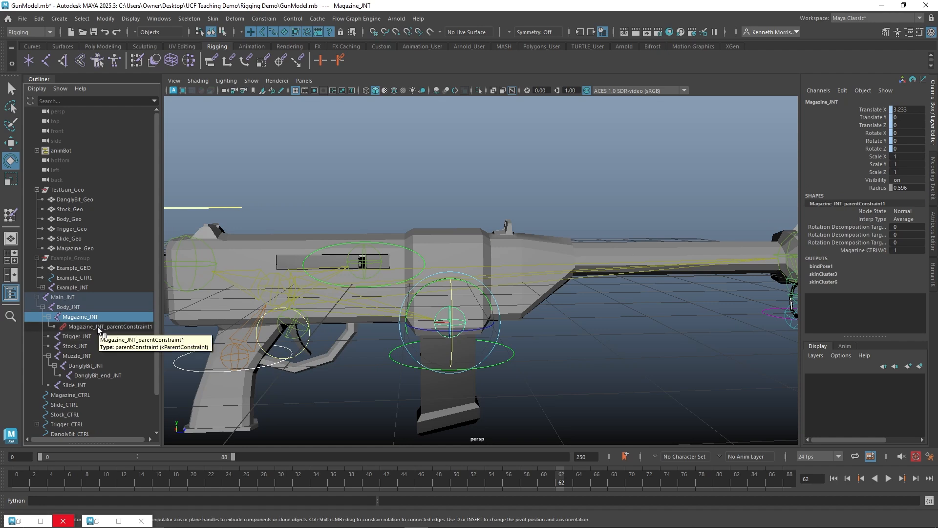
{"action": "left_click", "coordinate": [86, 338]}
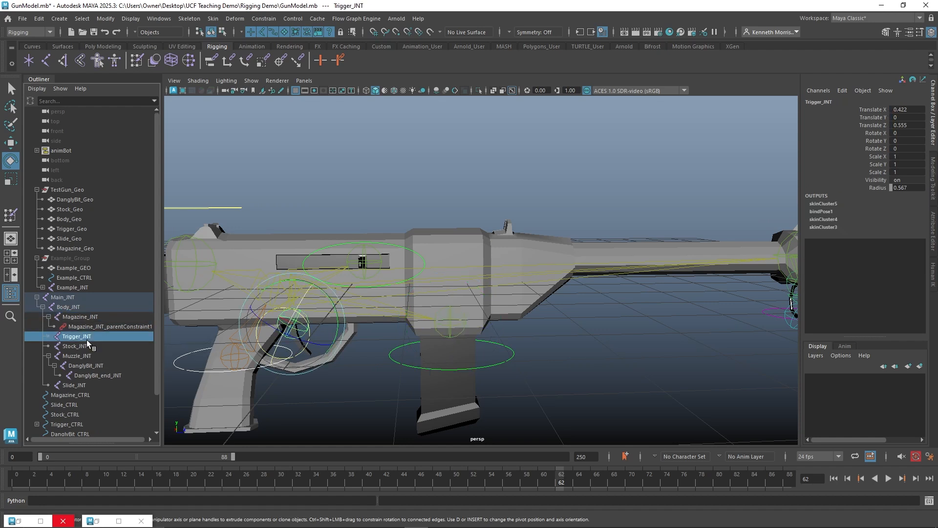
{"action": "scroll", "coordinate": [86, 339], "scroll_direction": "down", "scroll_amount": 2}
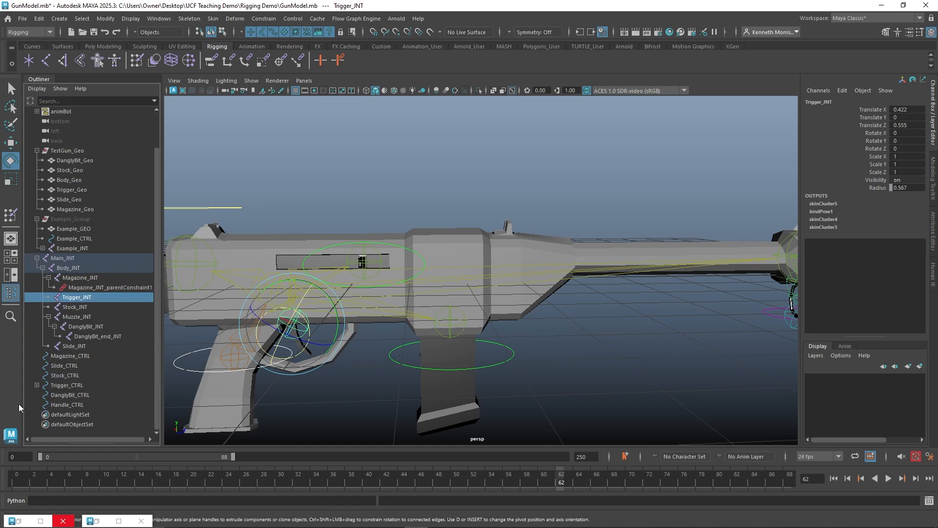
{"action": "left_click", "coordinate": [36, 385]}
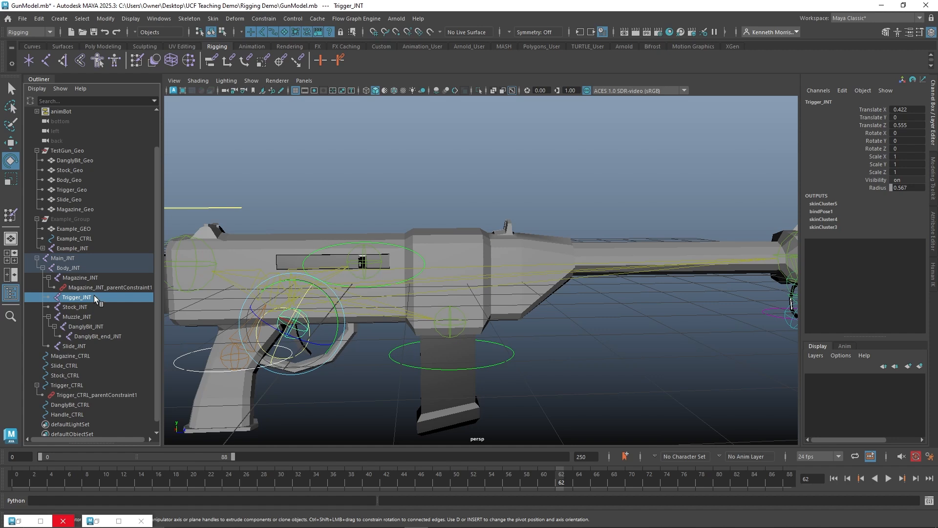
Step: Try rotating Trigger_JNT directly and undo the recent changes
{"action": "left_click_drag", "start_coordinate": [337, 317], "coordinate": [286, 346]}
{"action": "key", "text": "ctrl+z"}
{"action": "key", "text": "ctrl+z"}
{"action": "key", "text": "ctrl+z"}
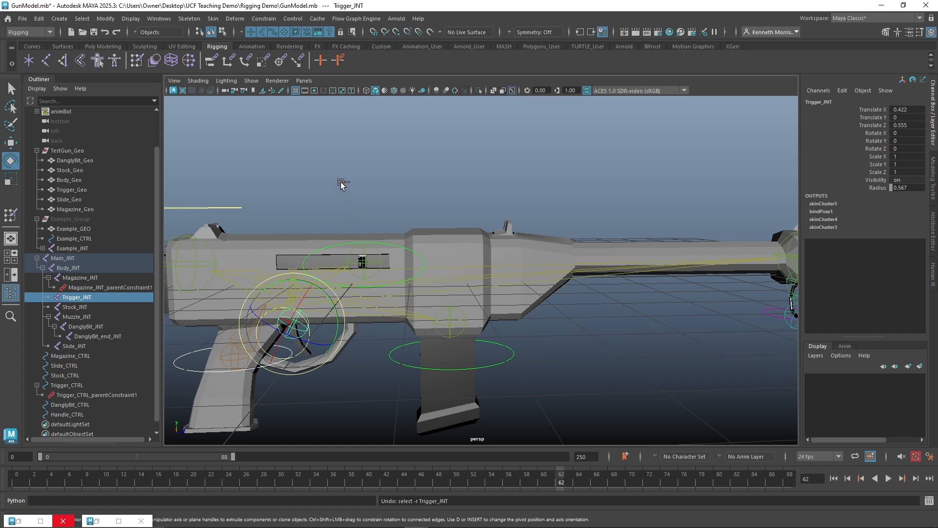
{"action": "key", "text": "Left"}
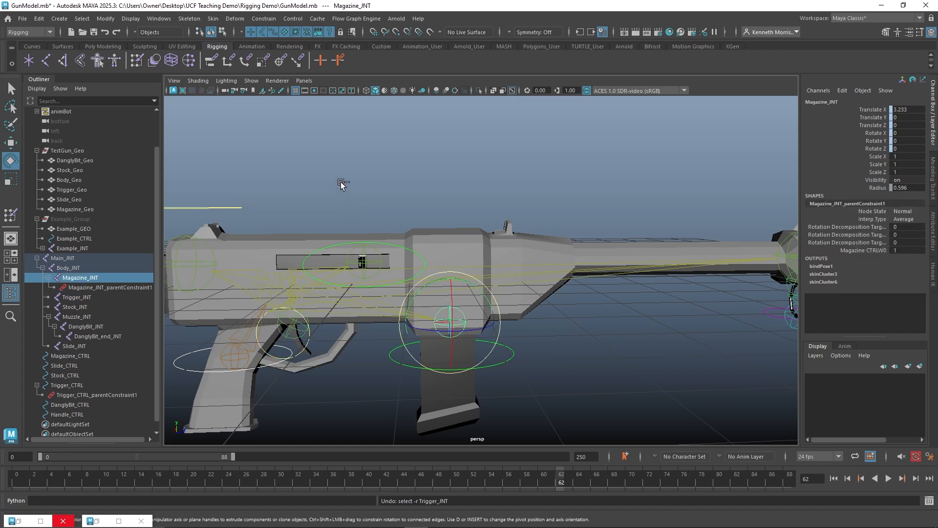
Step: Delete the reversed parent constraint under Trigger_CTRL and select the control to check its channels
{"action": "left_click", "coordinate": [93, 384]}
{"action": "left_click", "coordinate": [95, 392]}
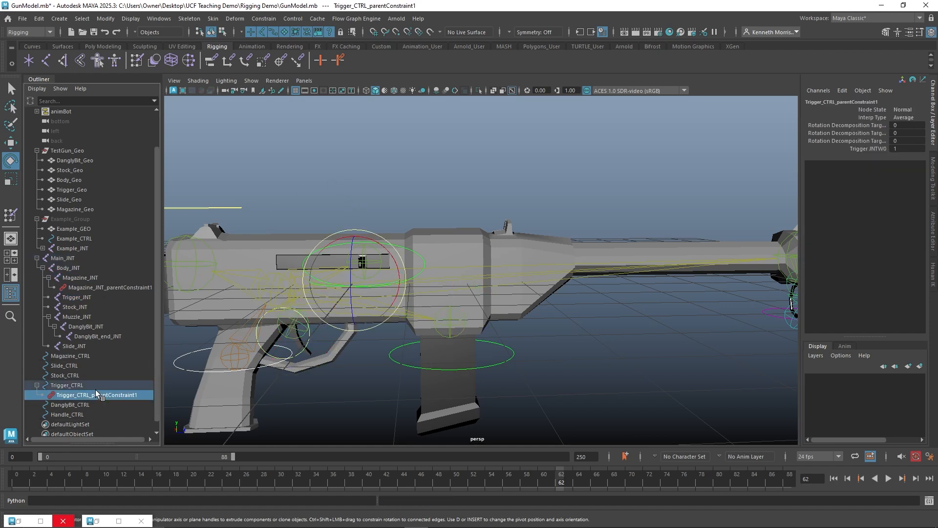
{"action": "key", "text": "Delete"}
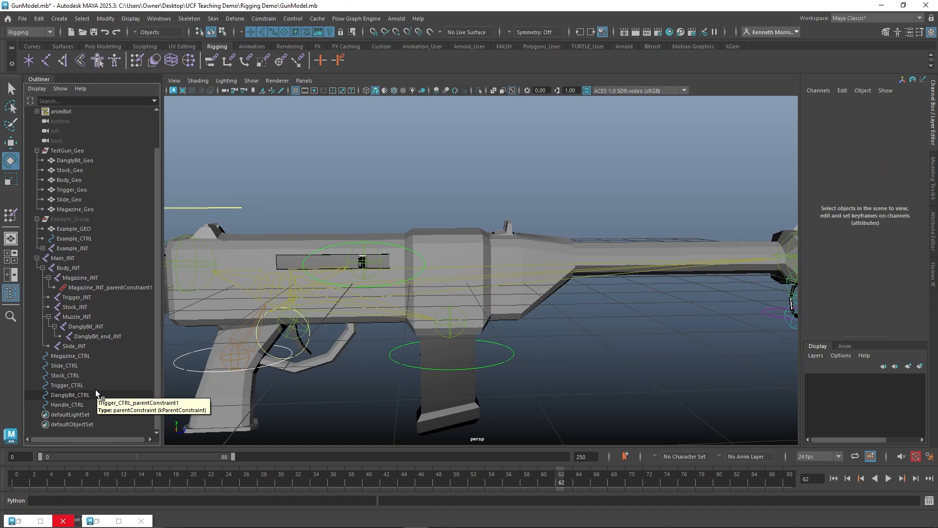
{"action": "left_click", "coordinate": [97, 388]}
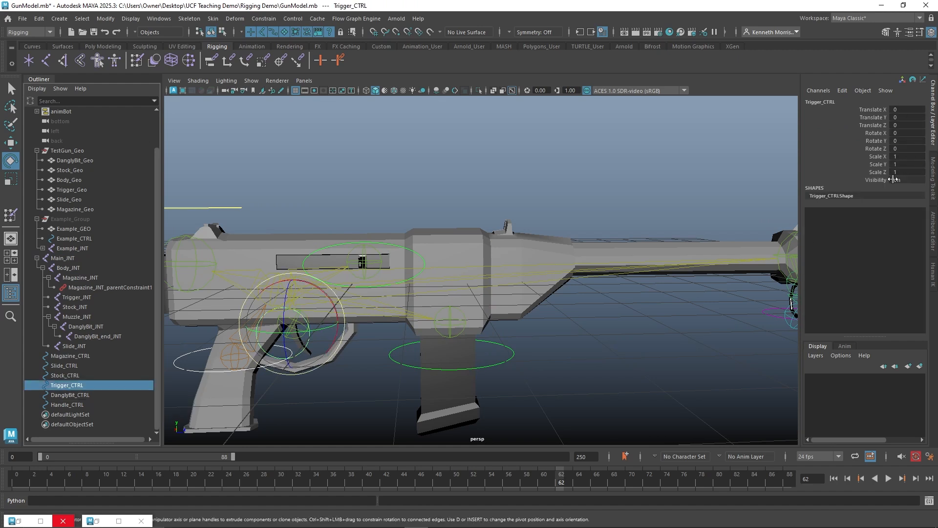
Step: Test the magazine constraint by moving Magazine_CTRL about 3.83 units in Z and -0.58 in Y, then deselect
{"action": "left_click", "coordinate": [450, 336]}
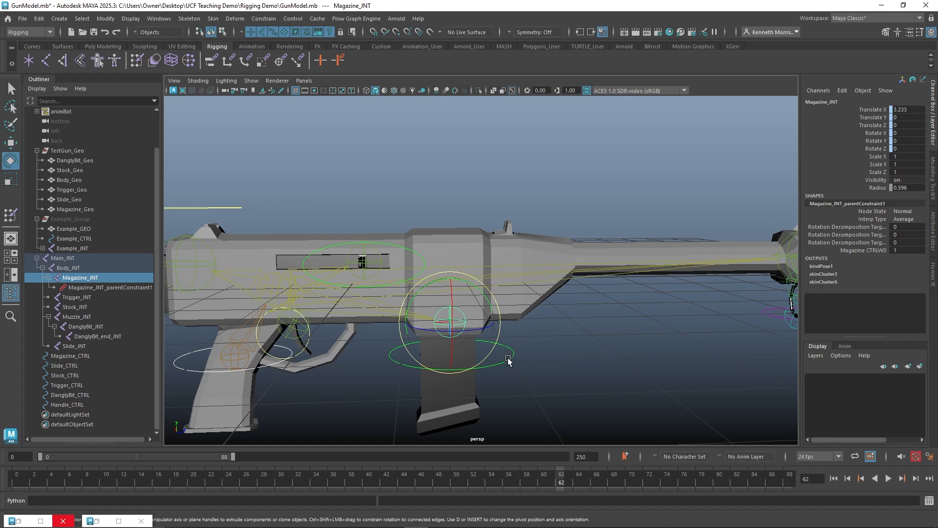
{"action": "left_click", "coordinate": [448, 328]}
{"action": "key", "text": "w"}
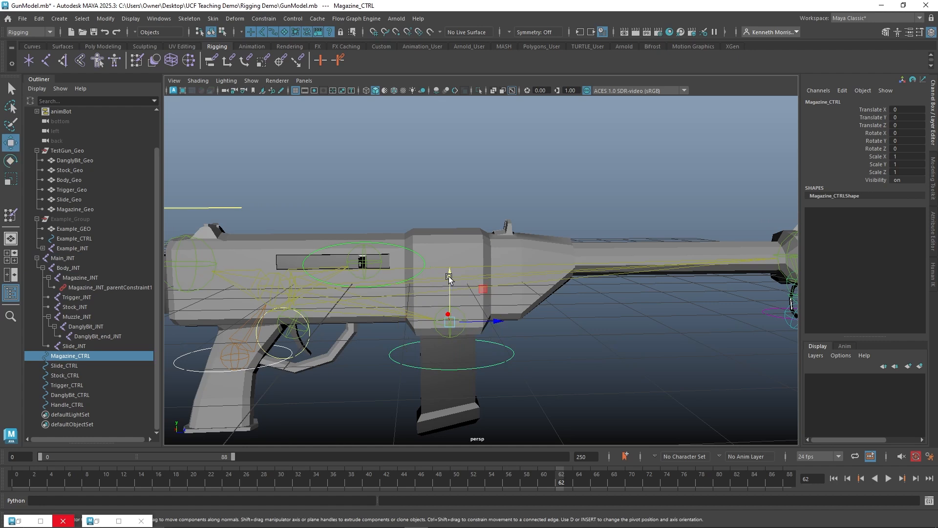
{"action": "middle_click_drag", "start_coordinate": [449, 279], "coordinate": [683, 318]}
{"action": "left_click", "coordinate": [756, 308]}
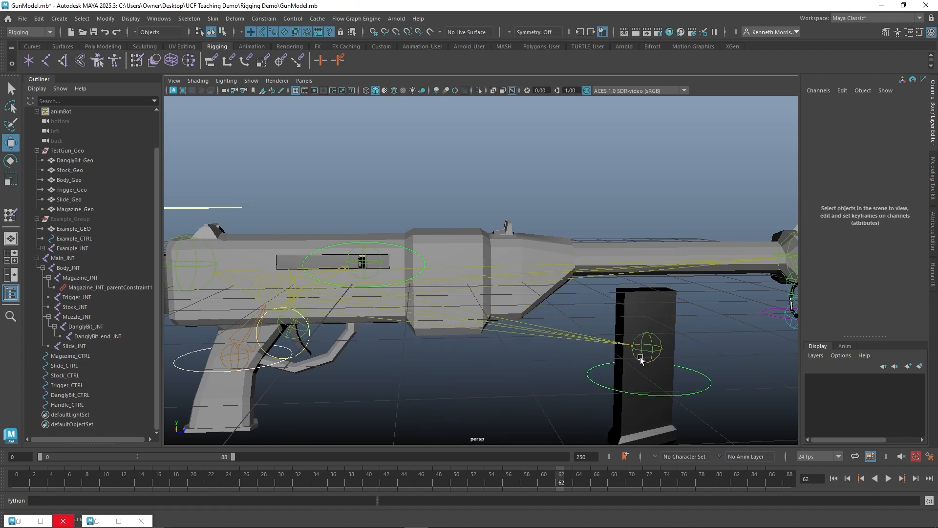
Step: Rotate Magazine_CTRL freely on several axes and select Magazine_JNT to check how it follows
{"action": "left_click_drag", "start_coordinate": [697, 389], "coordinate": [727, 424]}
{"action": "key", "text": "e"}
{"action": "left_click_drag", "start_coordinate": [667, 370], "coordinate": [662, 328]}
{"action": "left_click", "coordinate": [721, 311]}
{"action": "left_click", "coordinate": [646, 350]}
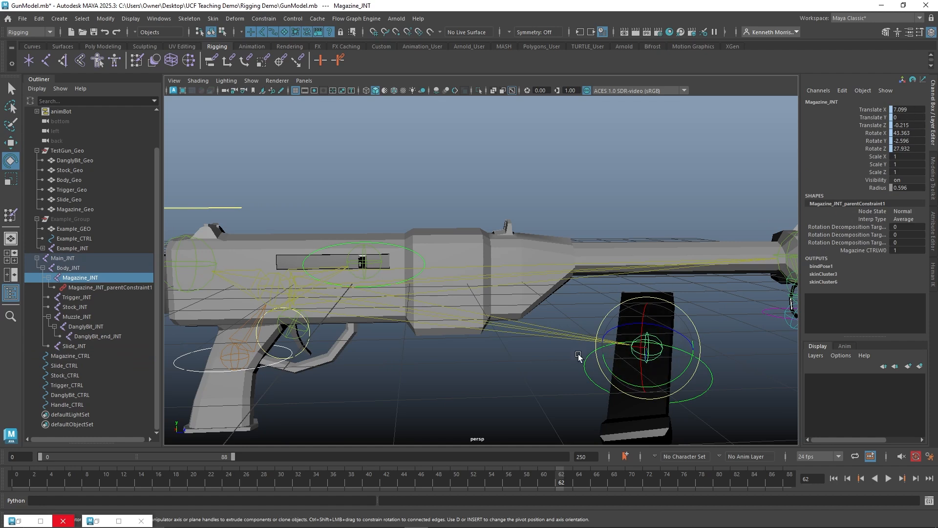
Step: Undo the test rotation and move of Magazine_CTRL and clear the selection
{"action": "key", "text": "ctrl+z"}
{"action": "key", "text": "ctrl+z"}
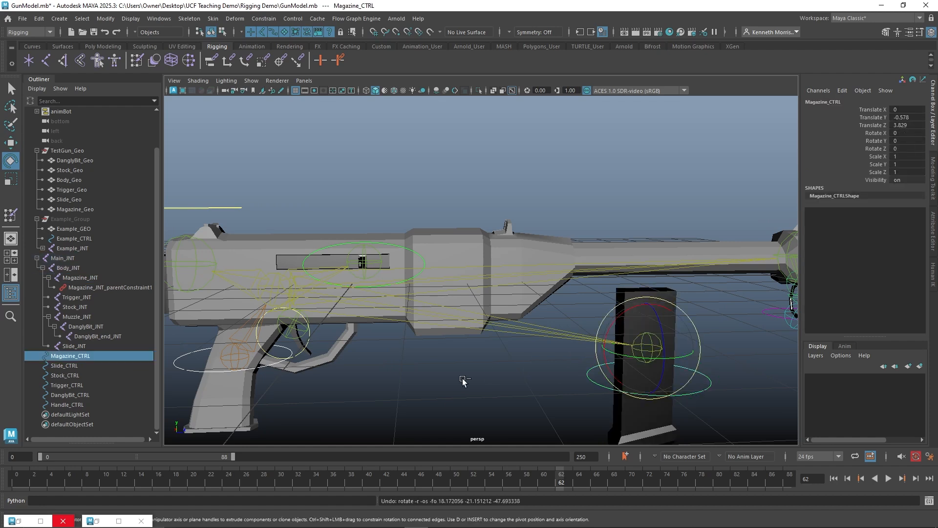
{"action": "key", "text": "shift+z"}
{"action": "key", "text": "ctrl+z"}
{"action": "key", "text": "ctrl+z"}
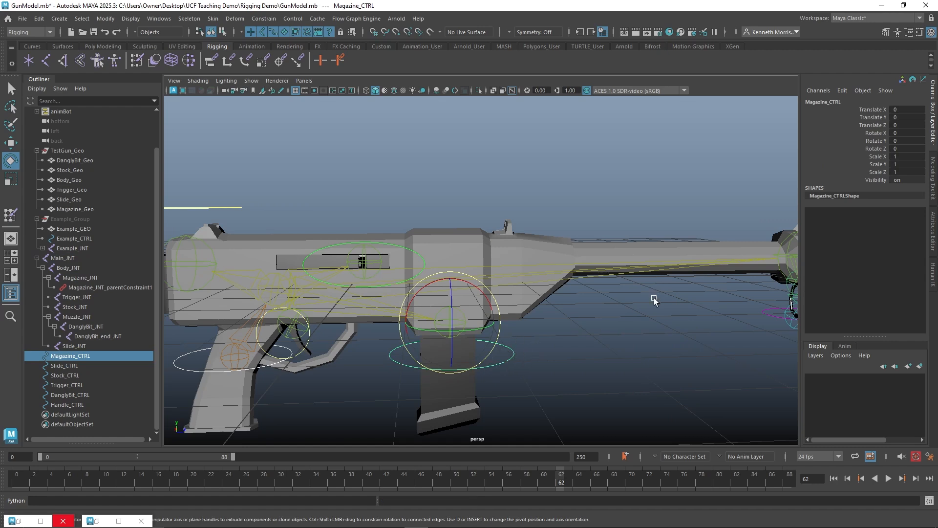
{"action": "left_click", "coordinate": [349, 383]}
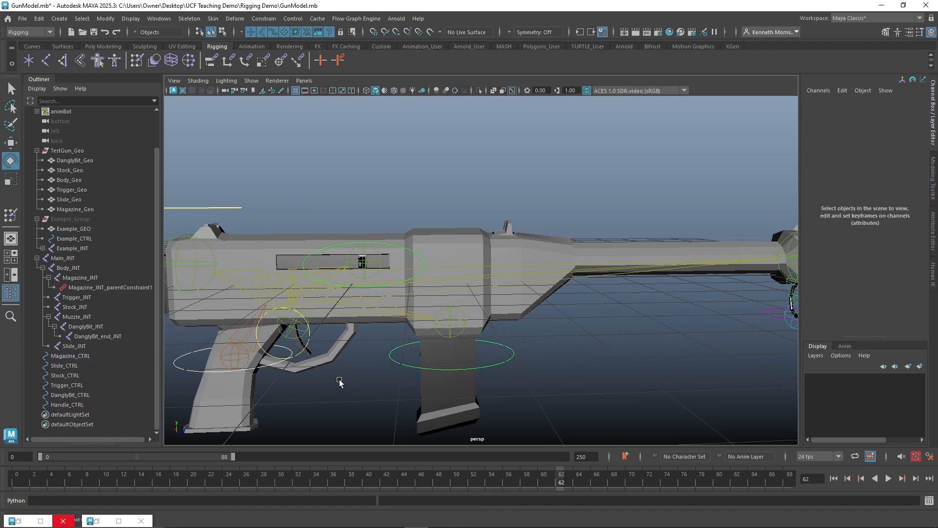
Step: Parent-constrain Trigger_JNT to Trigger_CTRL, with the control as the driver, and deselect
{"action": "left_click_drag", "start_coordinate": [339, 379], "coordinate": [424, 366], "text": "alt"}
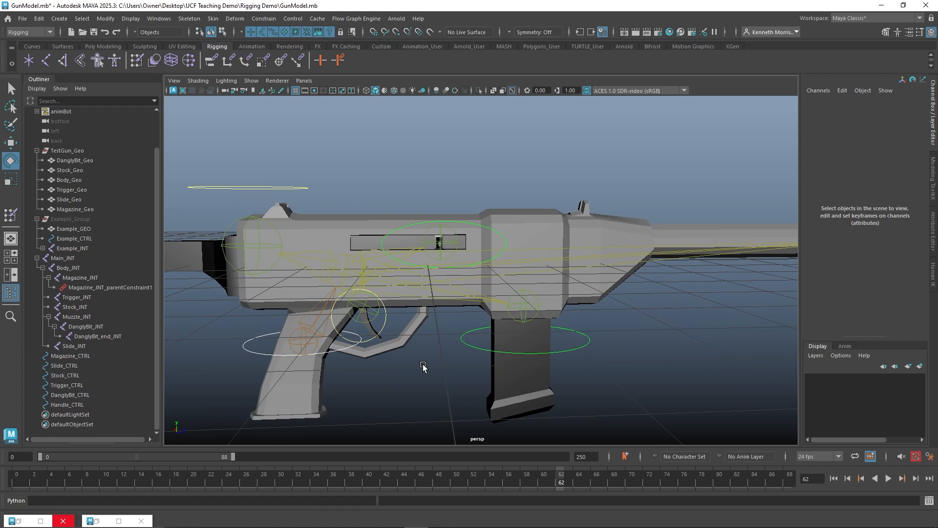
{"action": "left_click", "coordinate": [363, 312]}
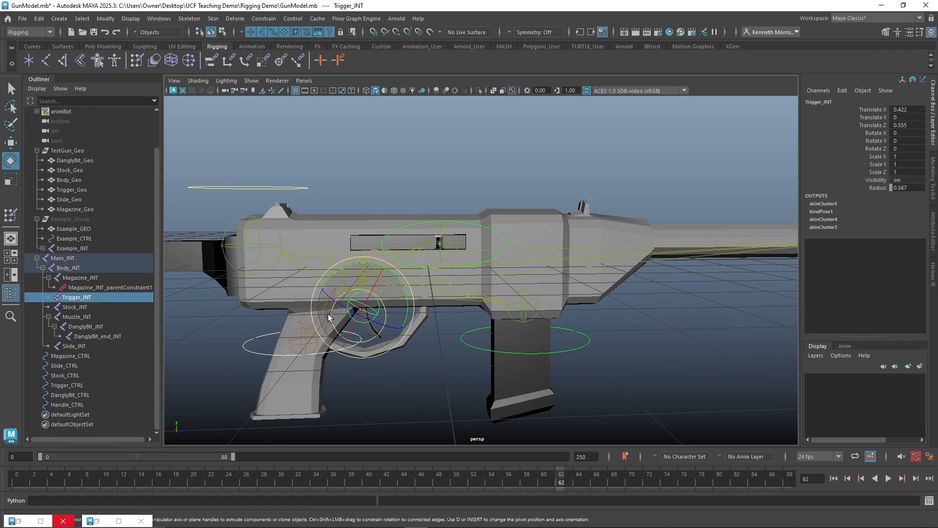
{"action": "left_click", "coordinate": [398, 393]}
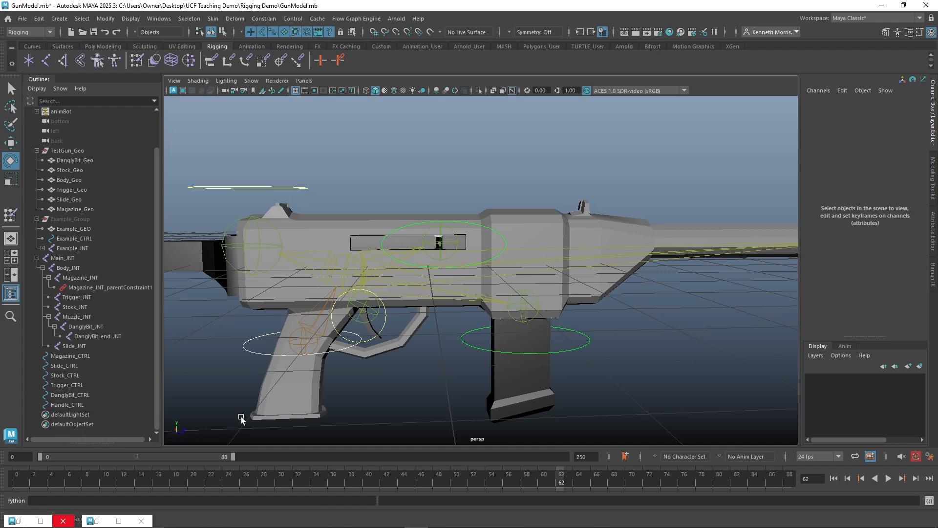
{"action": "left_click", "coordinate": [98, 385]}
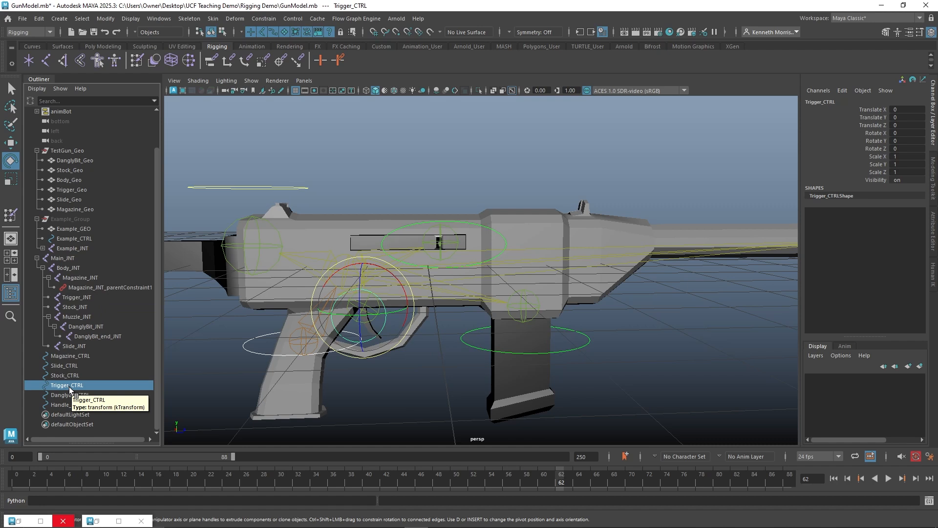
{"action": "left_click", "coordinate": [110, 299], "text": "ctrl"}
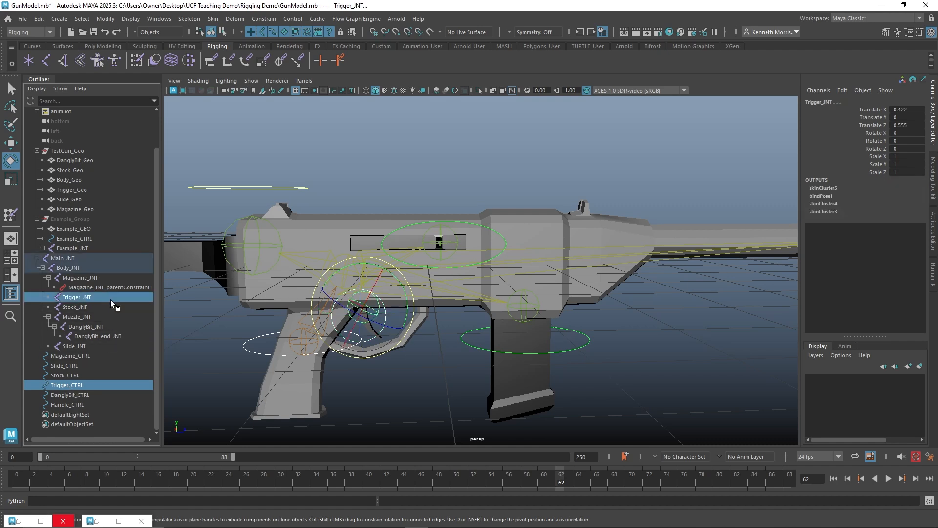
{"action": "left_click", "coordinate": [210, 61]}
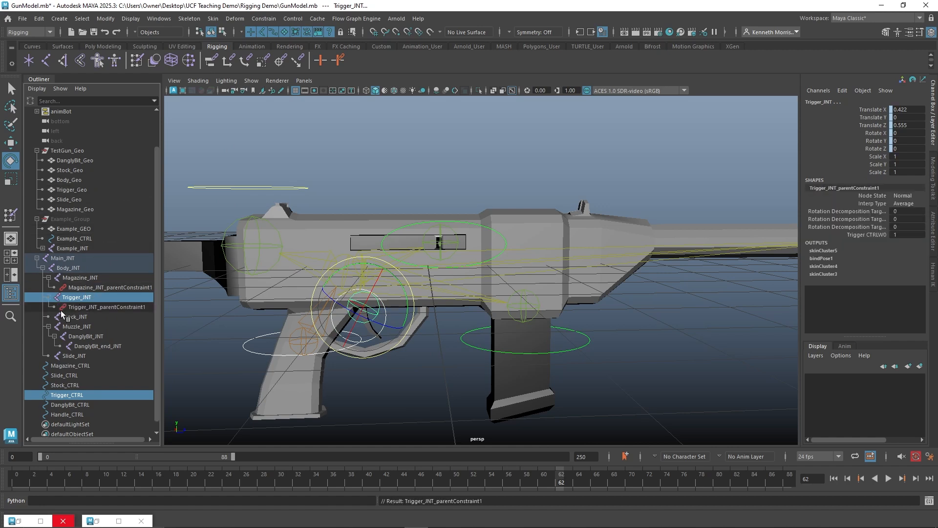
{"action": "left_click_drag", "start_coordinate": [62, 313], "coordinate": [342, 398]}
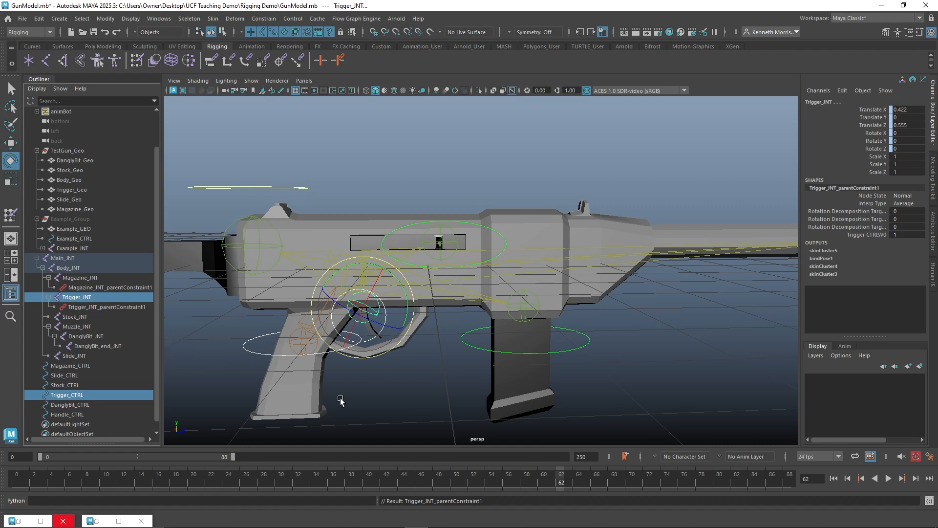
{"action": "left_click", "coordinate": [386, 395]}
Step: Test the trigger constraint by rotating Trigger_CTRL about -26.5 degrees in X, and undo the rotation
{"action": "left_click", "coordinate": [389, 318]}
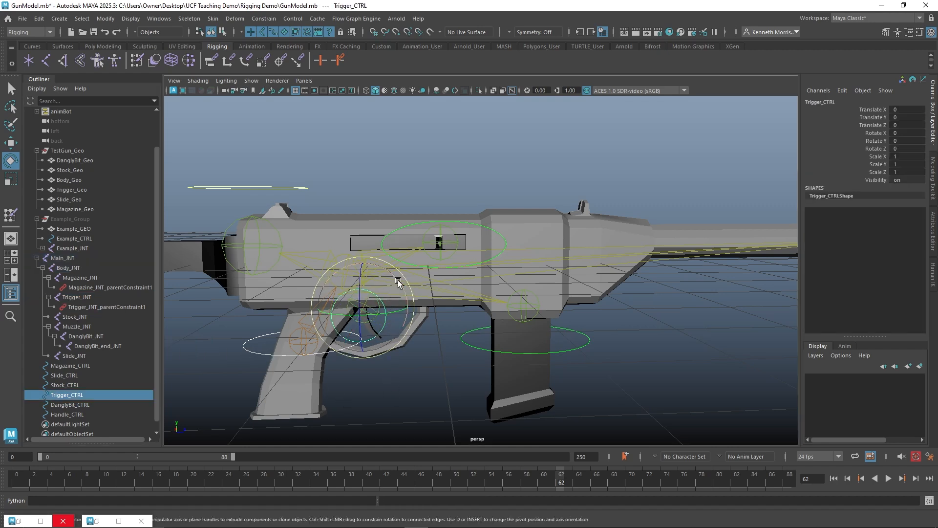
{"action": "left_click_drag", "start_coordinate": [376, 259], "coordinate": [418, 377]}
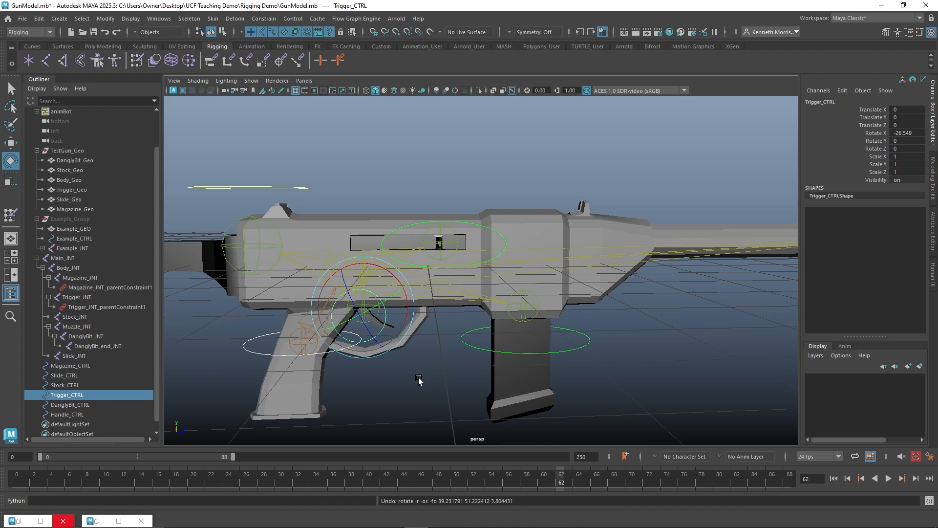
{"action": "left_click", "coordinate": [418, 377]}
{"action": "left_click", "coordinate": [379, 333]}
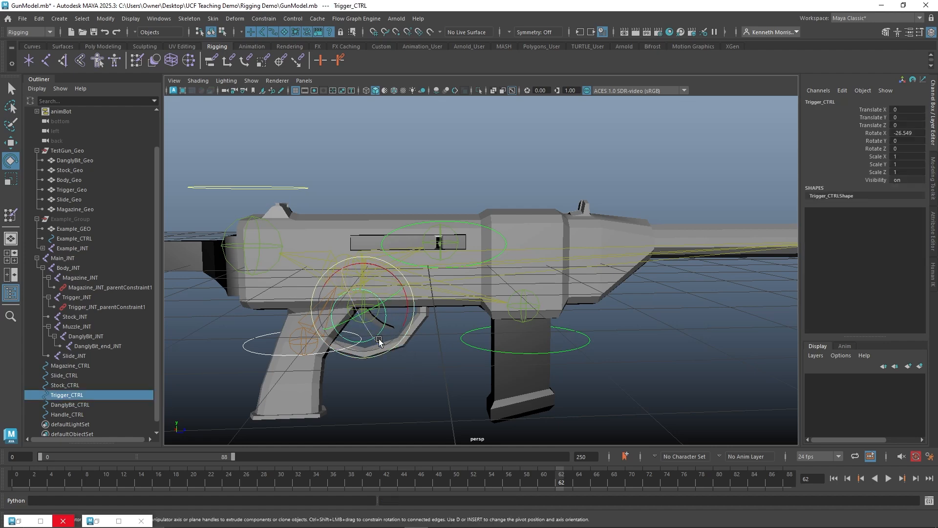
{"action": "key", "text": "ctrl+z"}
{"action": "key", "text": "ctrl+z"}
{"action": "key", "text": "ctrl+z"}
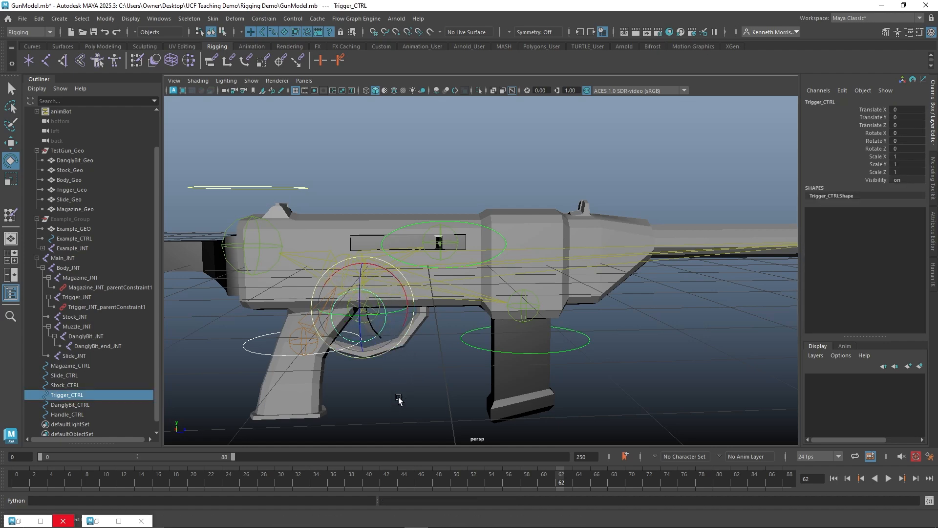
Step: Parent-constrain Stock_CTRL to Stock_JNT, with the joint as the driver, and expand Stock_CTRL to reveal the constraint node
{"action": "left_click", "coordinate": [398, 397]}
{"action": "left_click_drag", "start_coordinate": [357, 164], "coordinate": [416, 172], "text": "alt"}
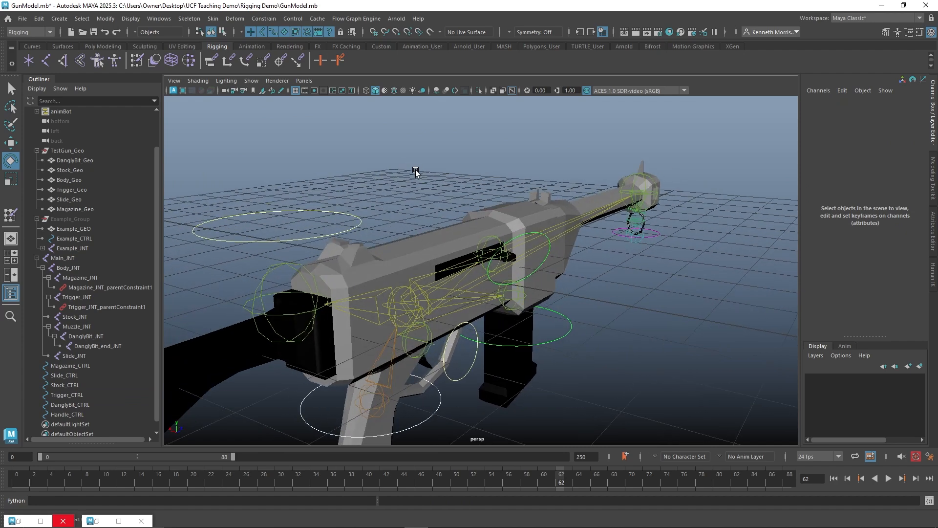
{"action": "left_click_drag", "start_coordinate": [243, 178], "coordinate": [264, 345]}
{"action": "left_click_drag", "start_coordinate": [173, 360], "coordinate": [212, 299], "text": "alt"}
{"action": "scroll", "coordinate": [86, 317], "scroll_direction": "down", "scroll_amount": 1}
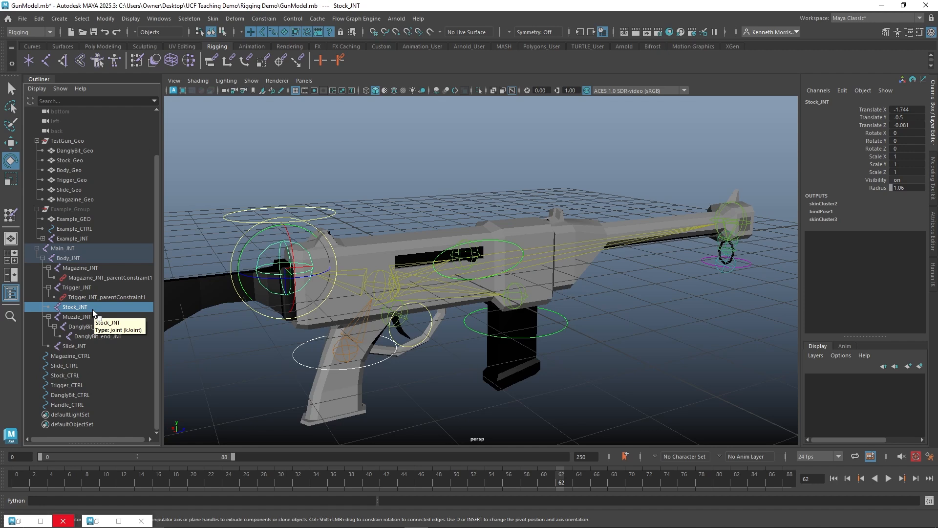
{"action": "left_click", "coordinate": [84, 376], "text": "ctrl"}
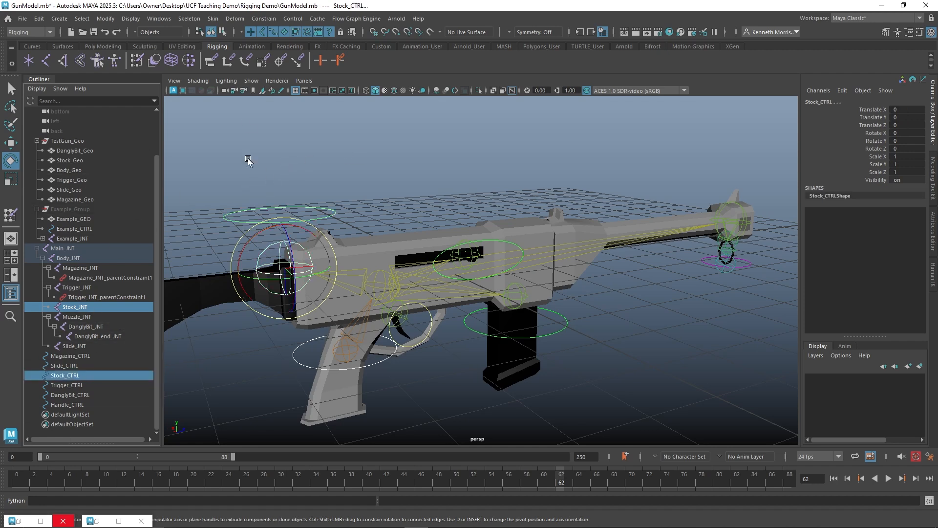
{"action": "left_click", "coordinate": [211, 62]}
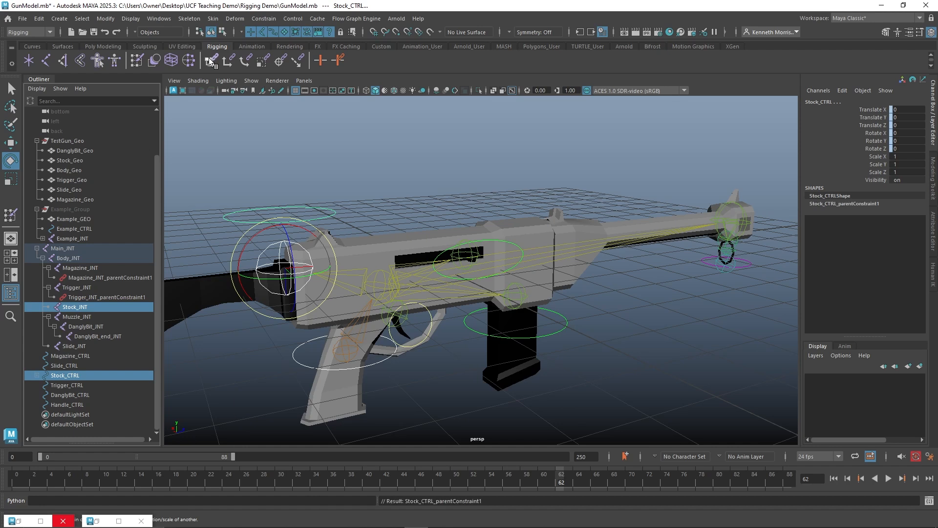
{"action": "left_click", "coordinate": [38, 374]}
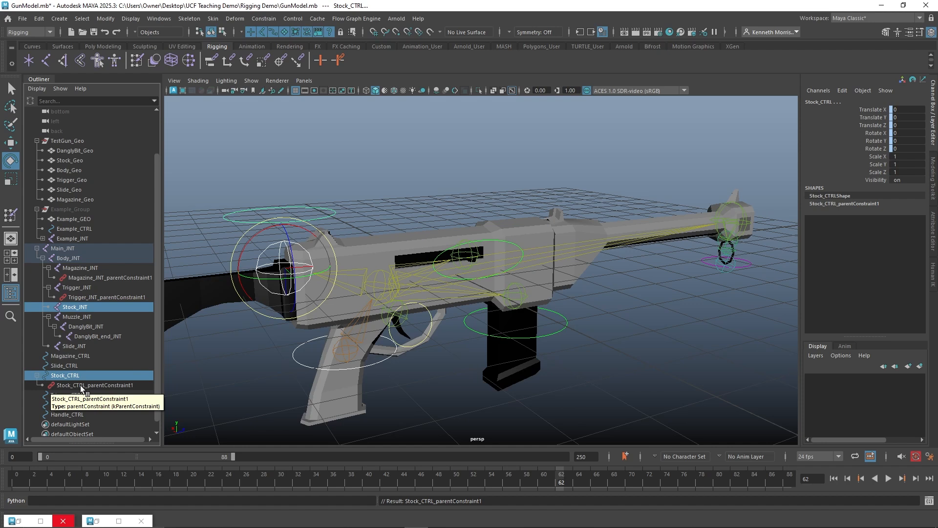
Step: Test the reversed stock constraint by rotating Stock_JNT freely, and undo the rotation
{"action": "left_click", "coordinate": [79, 307]}
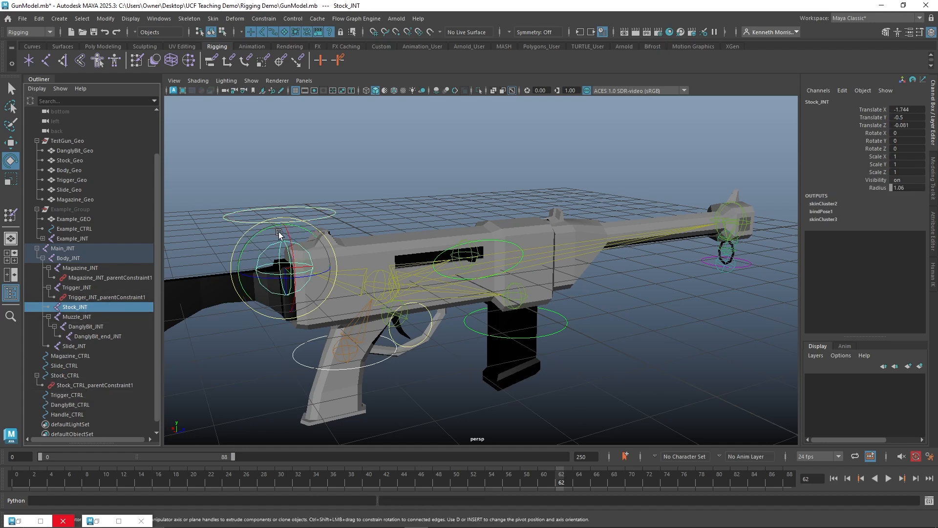
{"action": "left_click_drag", "start_coordinate": [279, 233], "coordinate": [351, 229]}
{"action": "key", "text": "ctrl+z"}
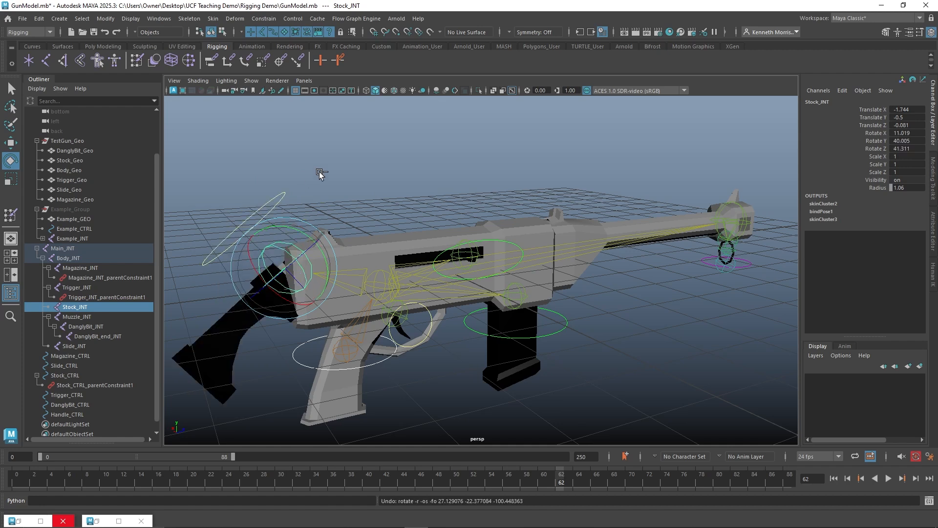
{"action": "key", "text": "ctrl+z"}
{"action": "key", "text": "ctrl+z"}
Step: Try rotating Stock_CTRL about 99 degrees in Z, undo back past the reversed stock constraint, and clear the selection
{"action": "left_click", "coordinate": [342, 188]}
{"action": "left_click", "coordinate": [311, 221]}
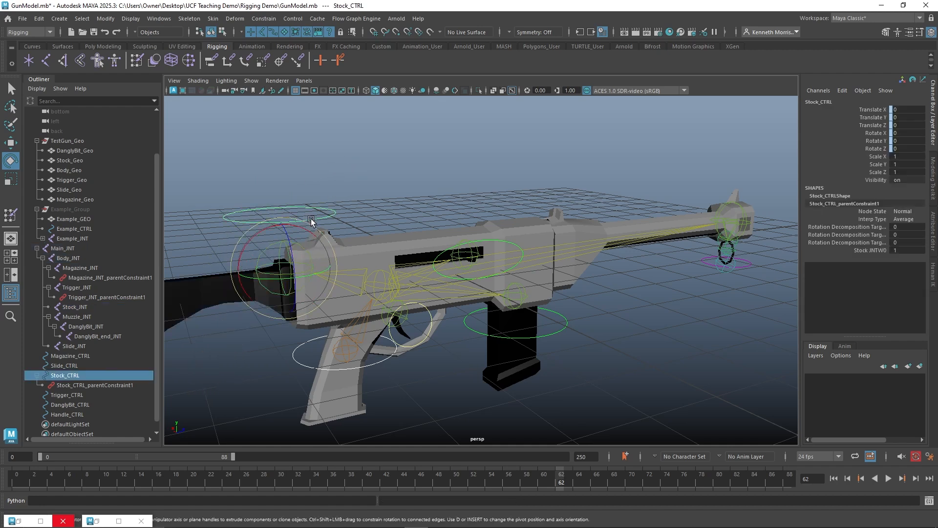
{"action": "left_click_drag", "start_coordinate": [311, 221], "coordinate": [360, 227]}
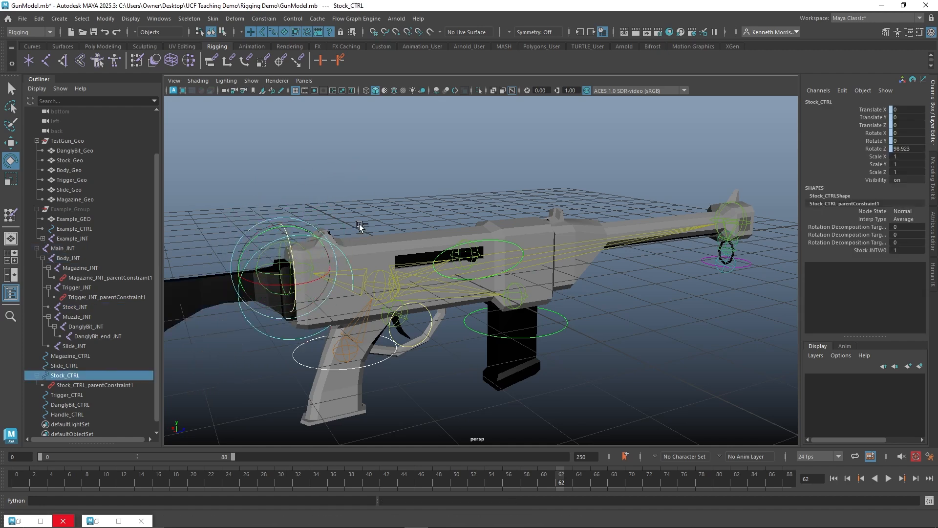
{"action": "key", "text": "ctrl+z"}
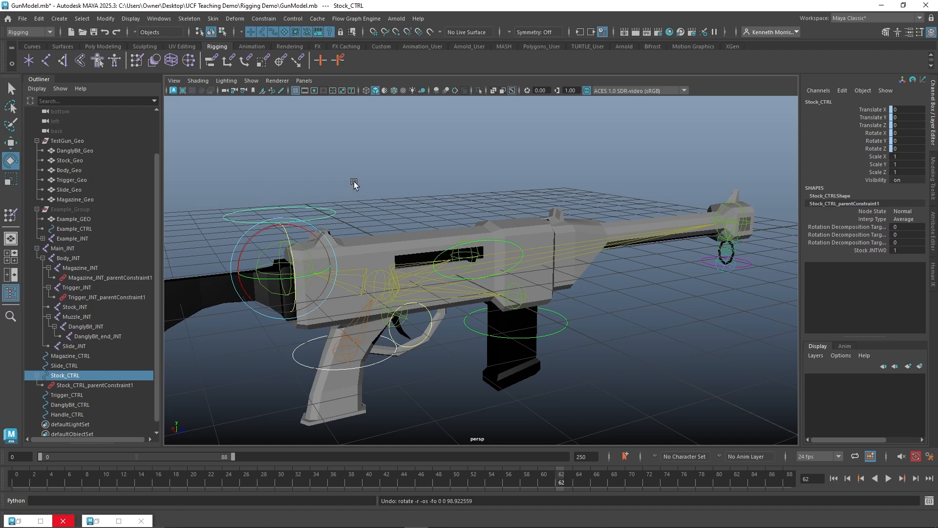
{"action": "key", "text": "ctrl+z"}
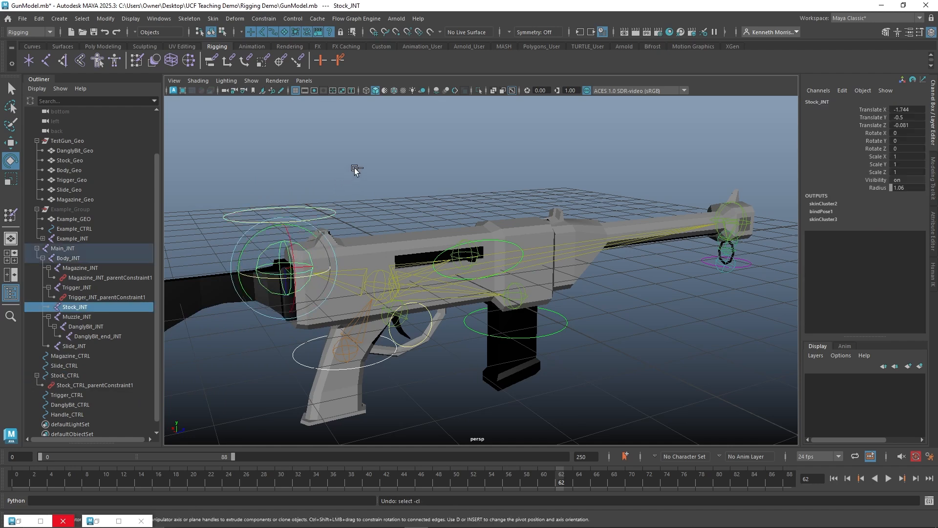
{"action": "left_click", "coordinate": [354, 169]}
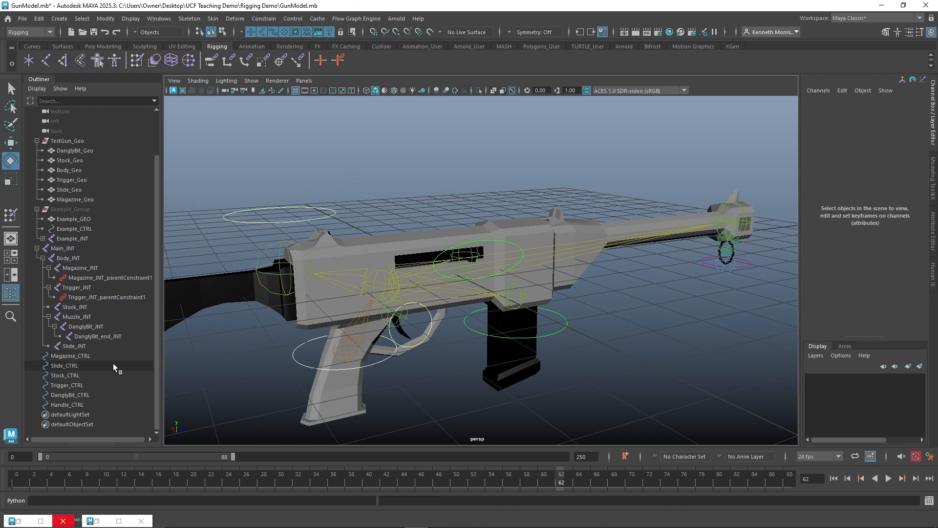
Step: Parent-constrain Stock_JNT to Stock_CTRL, with the control as the driver, and deselect
{"action": "left_click", "coordinate": [101, 374]}
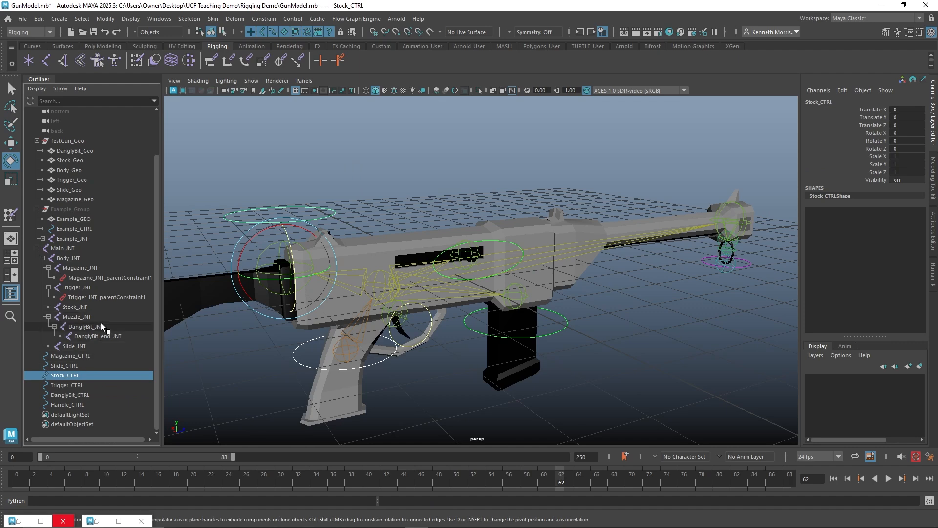
{"action": "left_click", "coordinate": [96, 307], "text": "ctrl"}
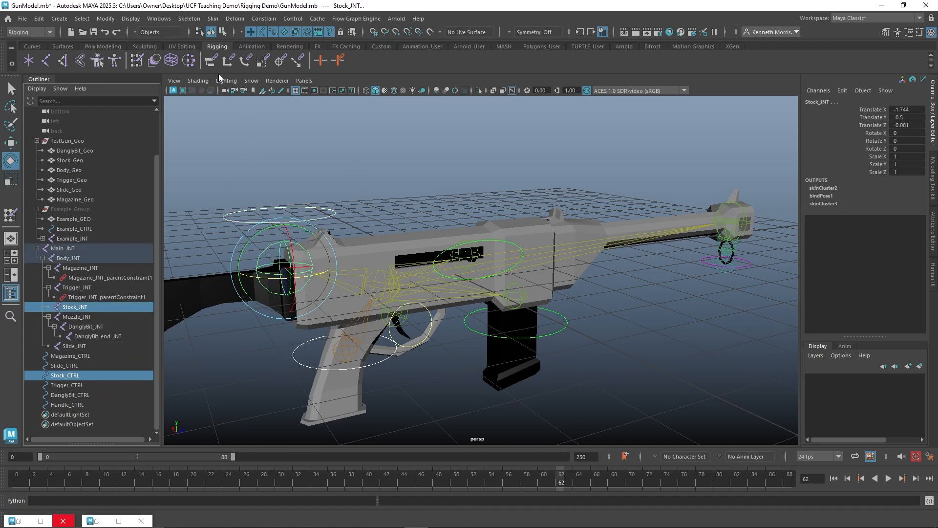
{"action": "left_click", "coordinate": [211, 61]}
{"action": "left_click", "coordinate": [349, 181]}
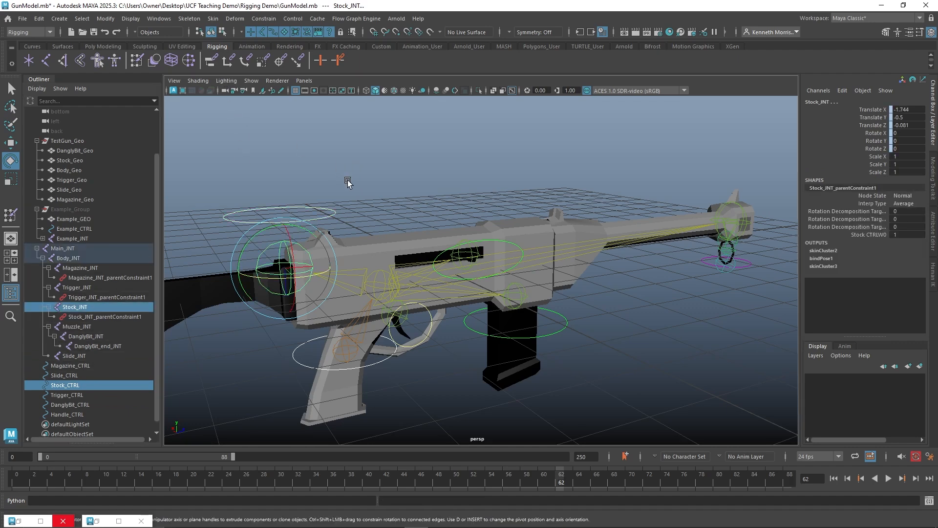
Step: Parent-constrain Slide_JNT to Slide_CTRL, with the control as the driver, and expand Slide_JNT to reveal the constraint node
{"action": "left_click_drag", "start_coordinate": [397, 179], "coordinate": [482, 218], "text": "alt"}
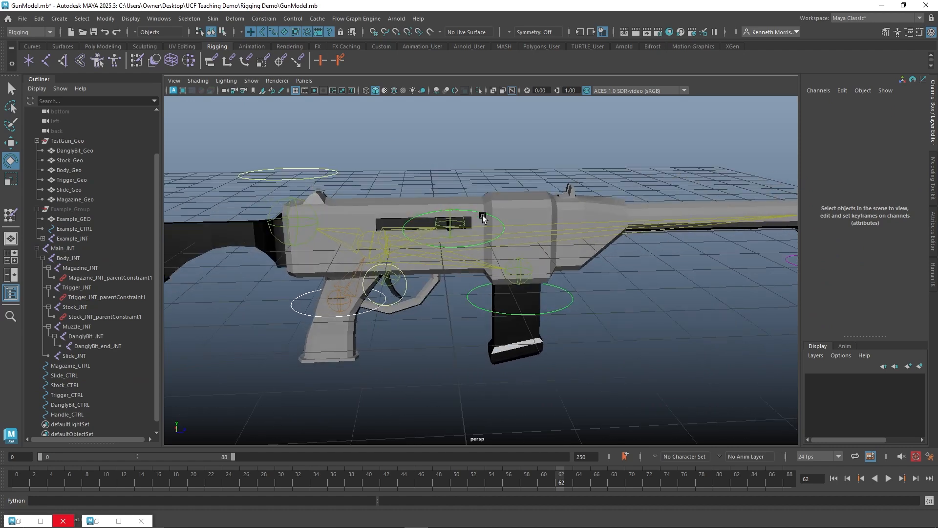
{"action": "left_click", "coordinate": [74, 375]}
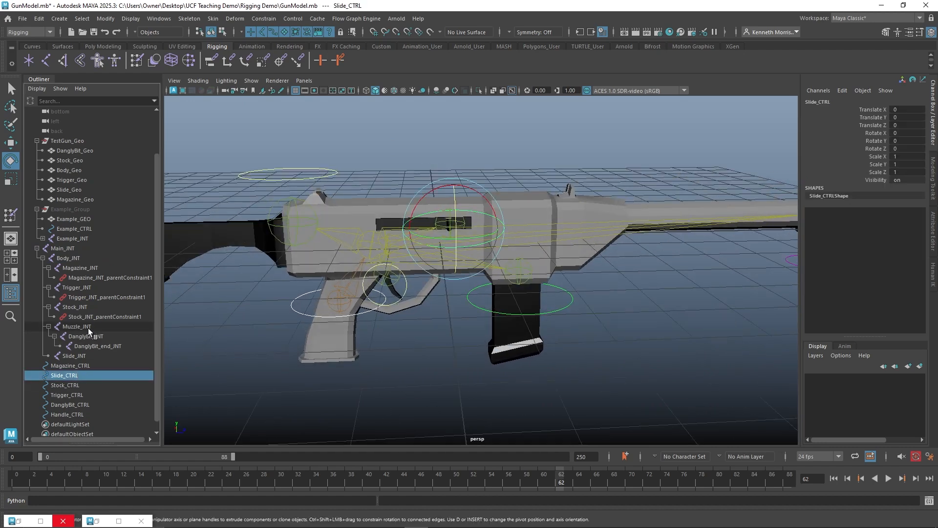
{"action": "left_click", "coordinate": [87, 359], "text": "ctrl"}
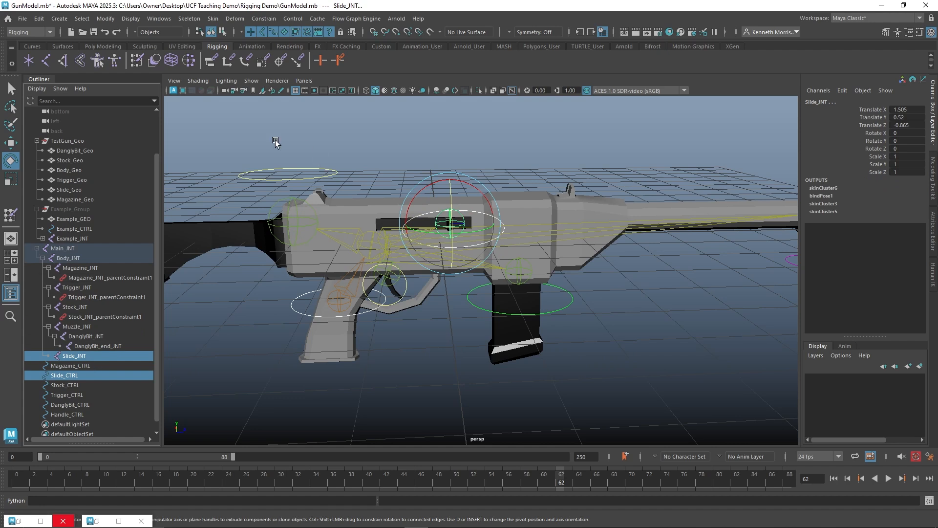
{"action": "left_click", "coordinate": [211, 61]}
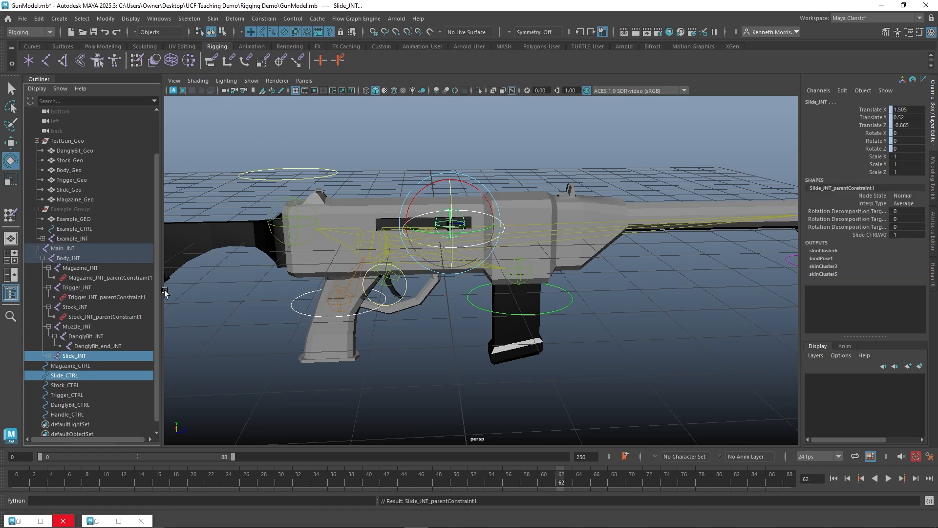
{"action": "left_click", "coordinate": [49, 355]}
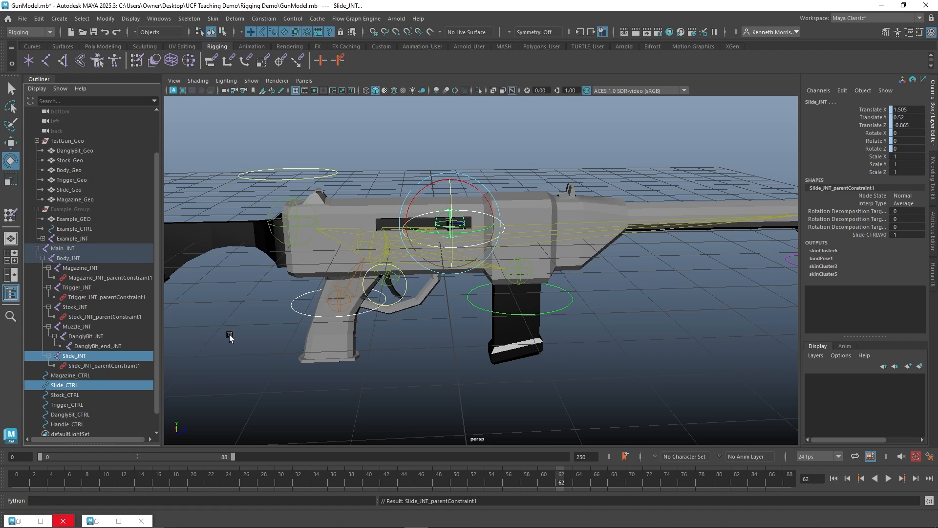
Step: Inspect Muzzle_JNT, Stock_JNT, Trigger_JNT and Magazine_JNT one by one for their constraints, and clear the selection
{"action": "scroll", "coordinate": [230, 340], "scroll_direction": "down", "scroll_amount": 2}
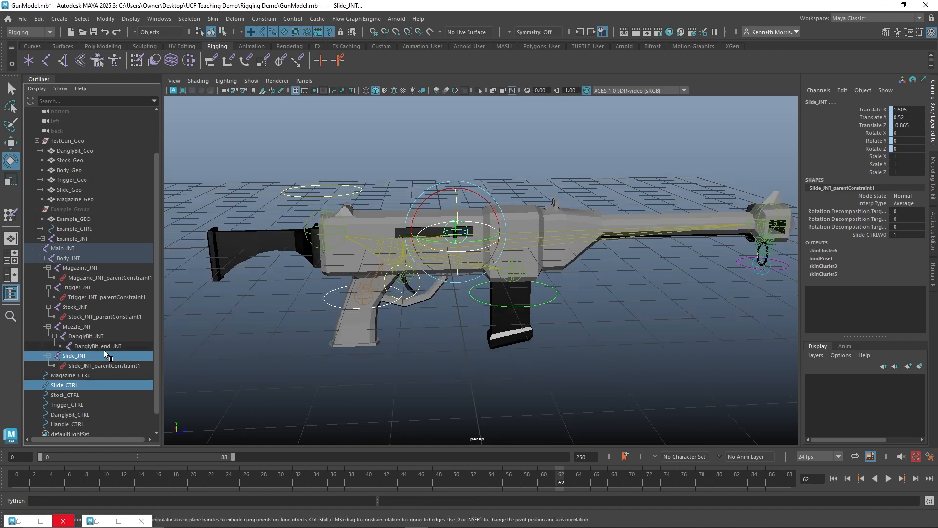
{"action": "left_click", "coordinate": [92, 326]}
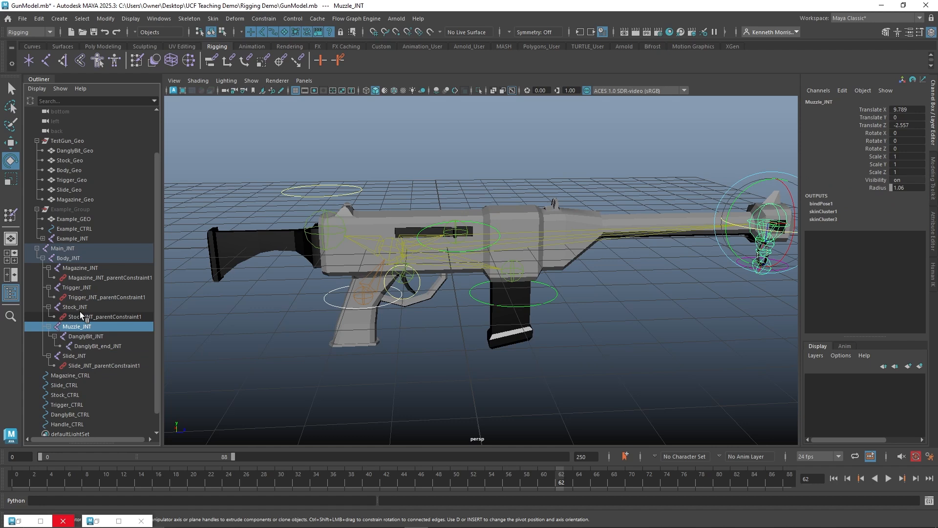
{"action": "left_click", "coordinate": [80, 308]}
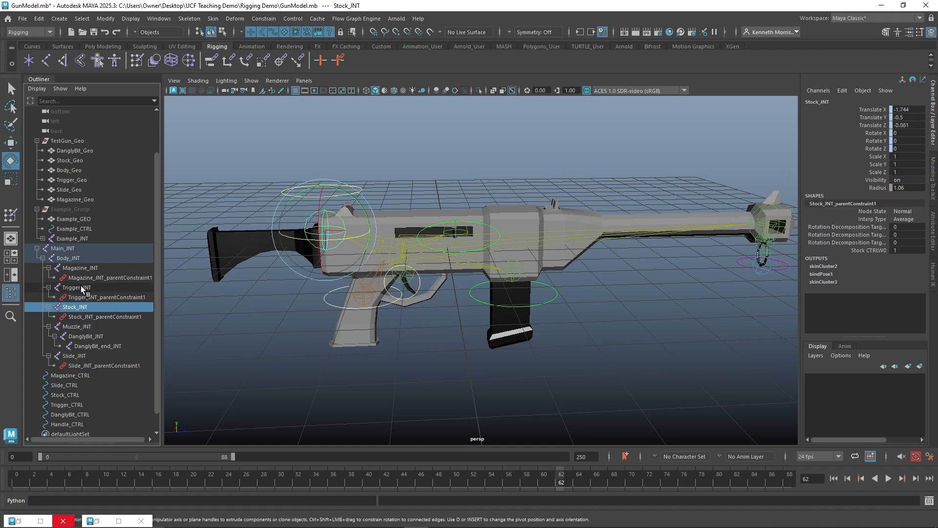
{"action": "left_click", "coordinate": [82, 289]}
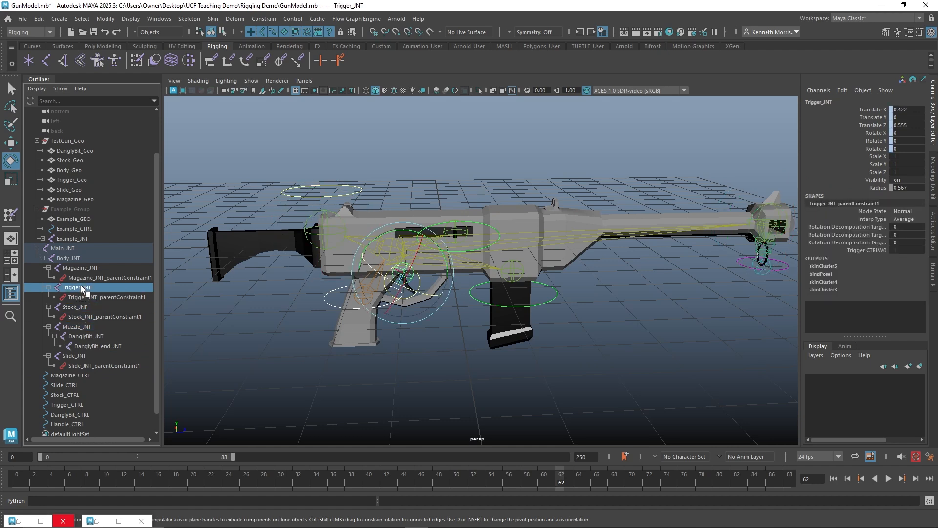
{"action": "left_click", "coordinate": [86, 272]}
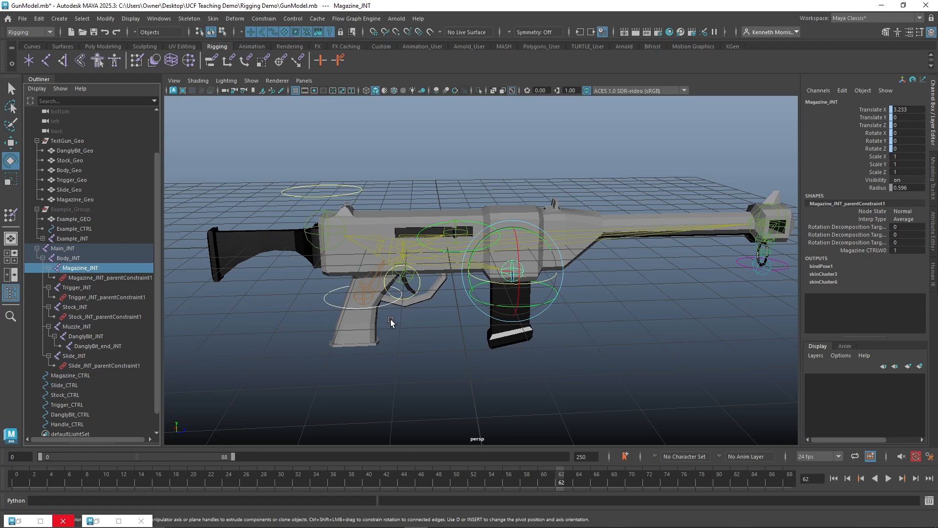
{"action": "left_click", "coordinate": [390, 338]}
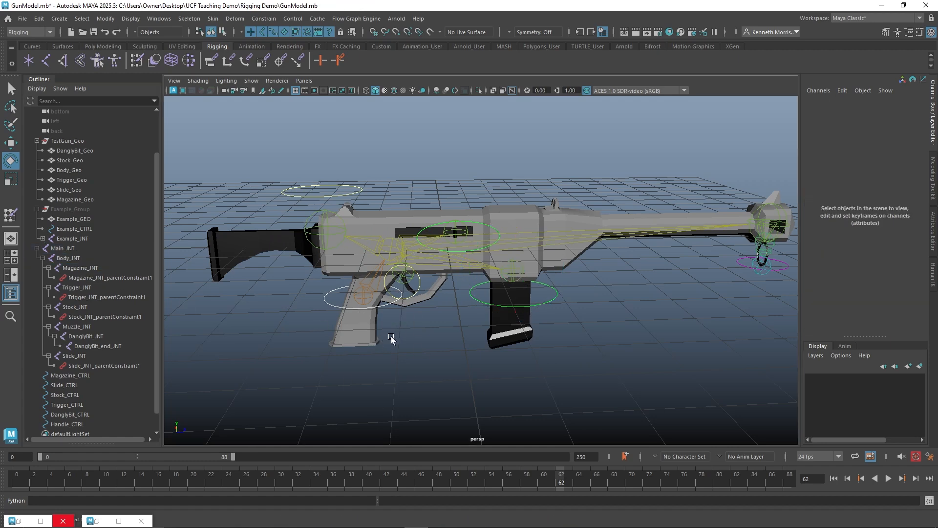
Step: Parent-constrain DanglyBit_JNT to DanglyBit_CTRL under the muzzle, with the control as the driver, and deselect
{"action": "middle_click_drag", "start_coordinate": [392, 329], "coordinate": [379, 328], "text": "alt"}
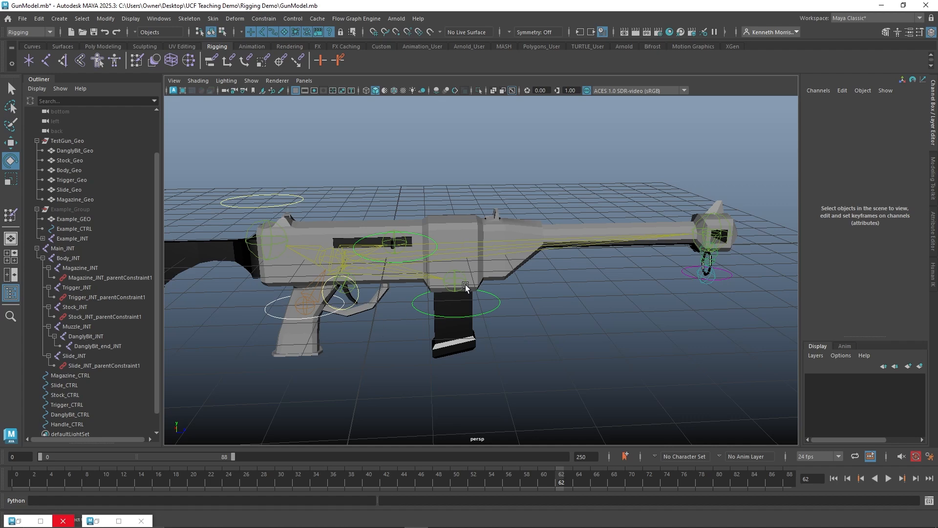
{"action": "middle_click_drag", "start_coordinate": [391, 289], "coordinate": [225, 311], "text": "alt"}
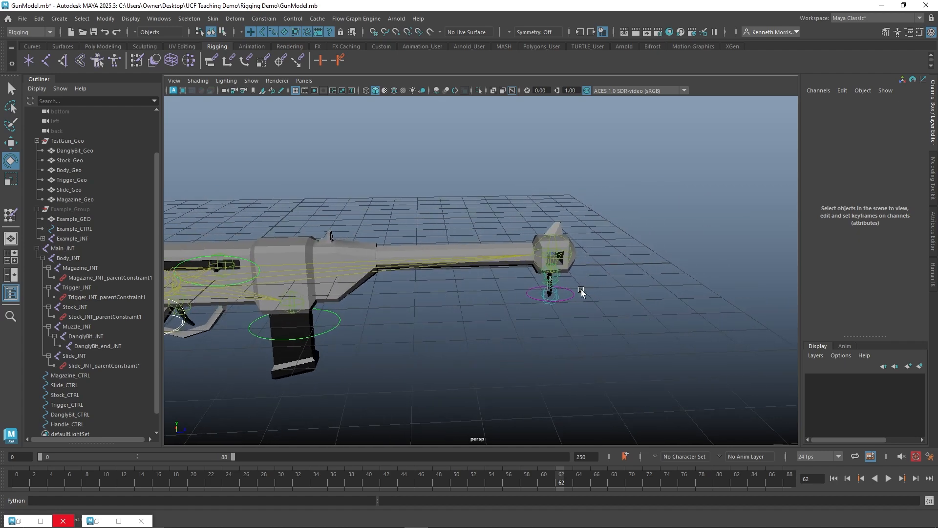
{"action": "right_click_drag", "start_coordinate": [552, 306], "coordinate": [623, 302], "text": "alt"}
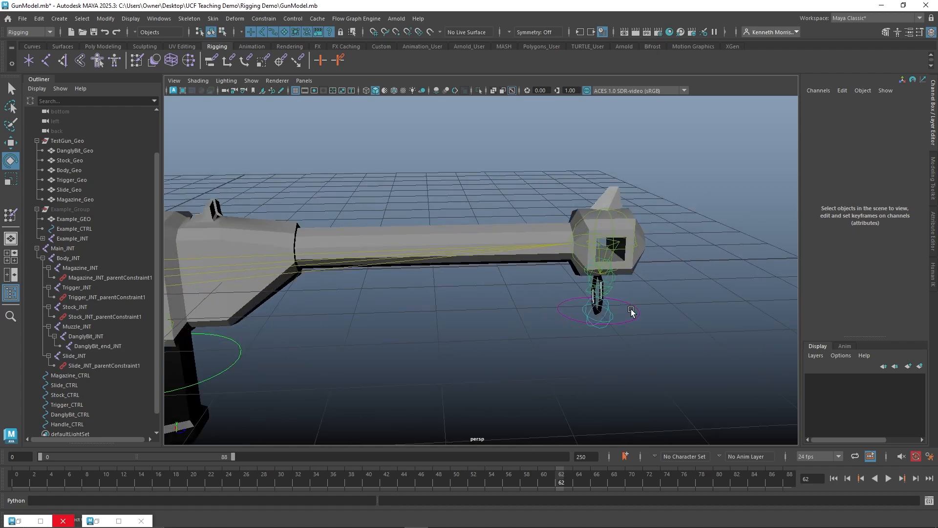
{"action": "left_click", "coordinate": [636, 308]}
{"action": "left_click_drag", "start_coordinate": [664, 310], "coordinate": [654, 295], "text": "alt"}
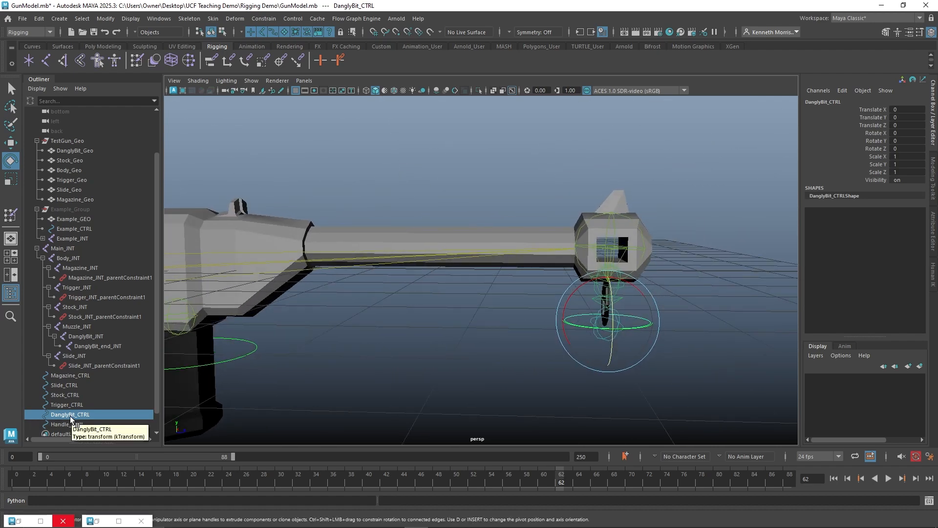
{"action": "left_click", "coordinate": [101, 337], "text": "ctrl"}
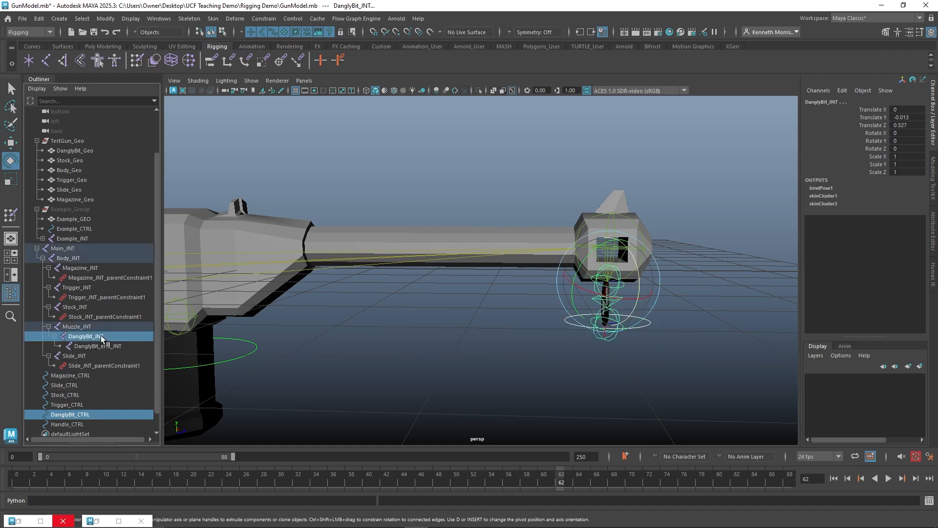
{"action": "left_click", "coordinate": [211, 60]}
{"action": "left_click", "coordinate": [427, 357]}
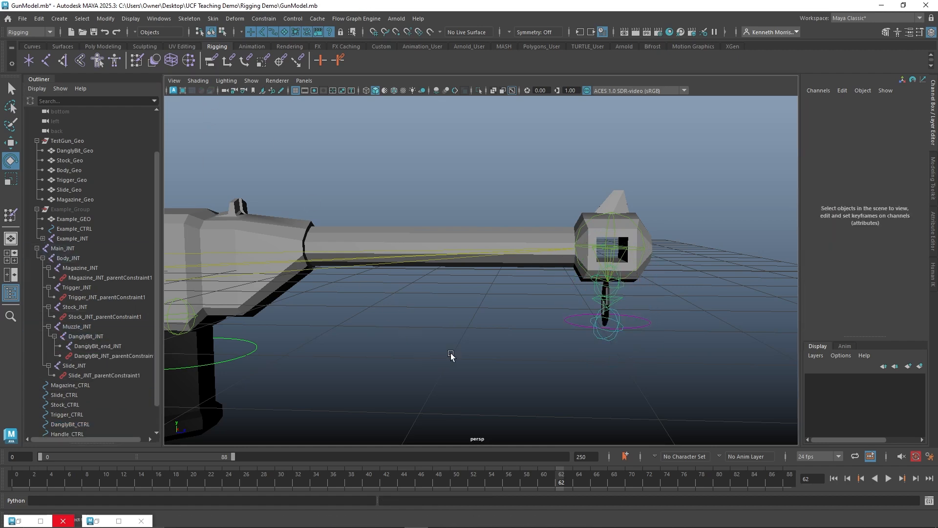
Step: Test the dangly bit constraint by rotating DanglyBit_CTRL freely on several axes, and undo the rotations
{"action": "left_click", "coordinate": [576, 328]}
{"action": "left_click_drag", "start_coordinate": [577, 328], "coordinate": [577, 370]}
{"action": "left_click_drag", "start_coordinate": [692, 367], "coordinate": [559, 292], "text": "alt"}
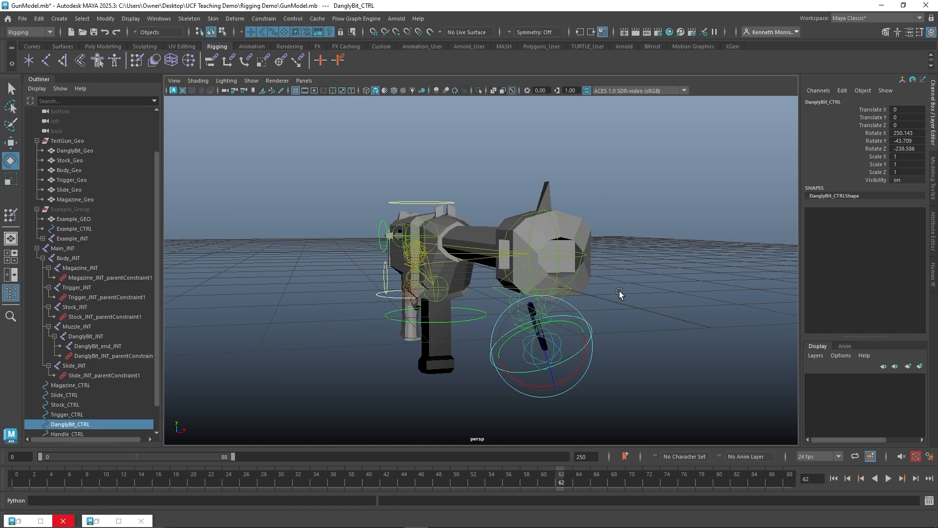
{"action": "left_click_drag", "start_coordinate": [626, 284], "coordinate": [649, 333], "text": "alt"}
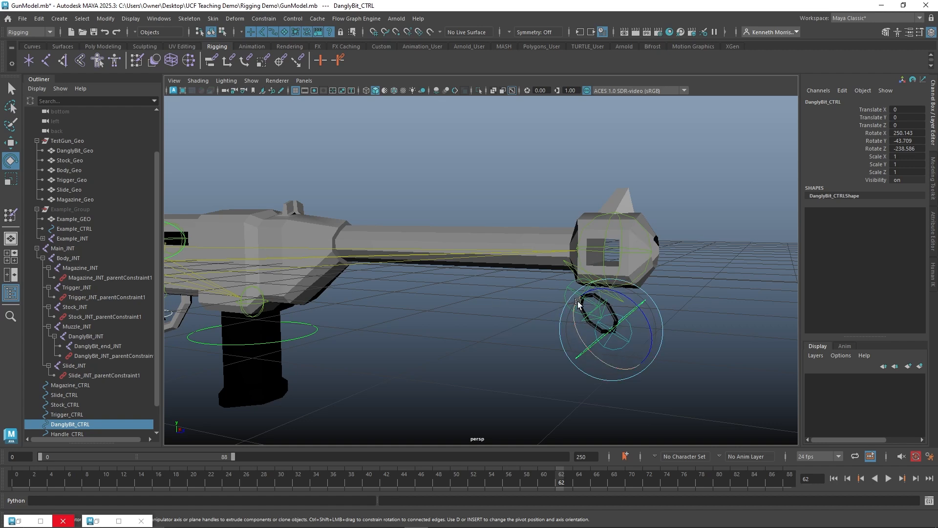
{"action": "key", "text": "ctrl+z"}
{"action": "key", "text": "ctrl+z"}
{"action": "key", "text": "ctrl+z"}
{"action": "key", "text": "ctrl+z"}
{"action": "key", "text": "ctrl+z"}
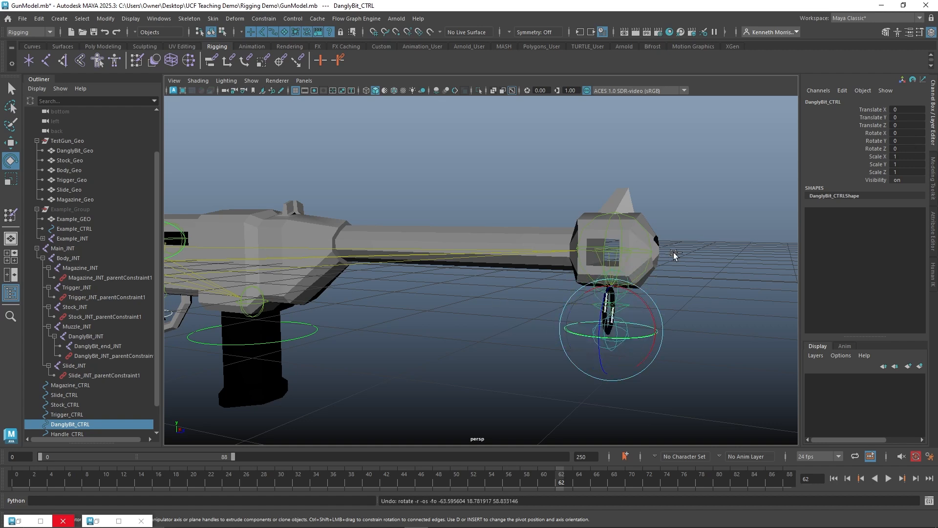
Step: Try to raise the pivot of DanglyBit_CTRL toward the top of the dangly bit, and undo the pivot move
{"action": "scroll", "coordinate": [104, 377], "scroll_direction": "down", "scroll_amount": 1}
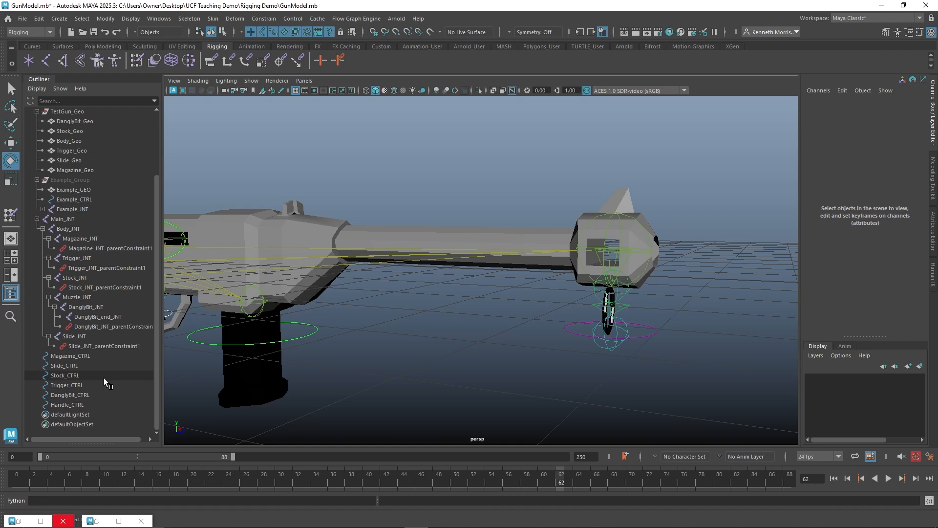
{"action": "left_click", "coordinate": [650, 336]}
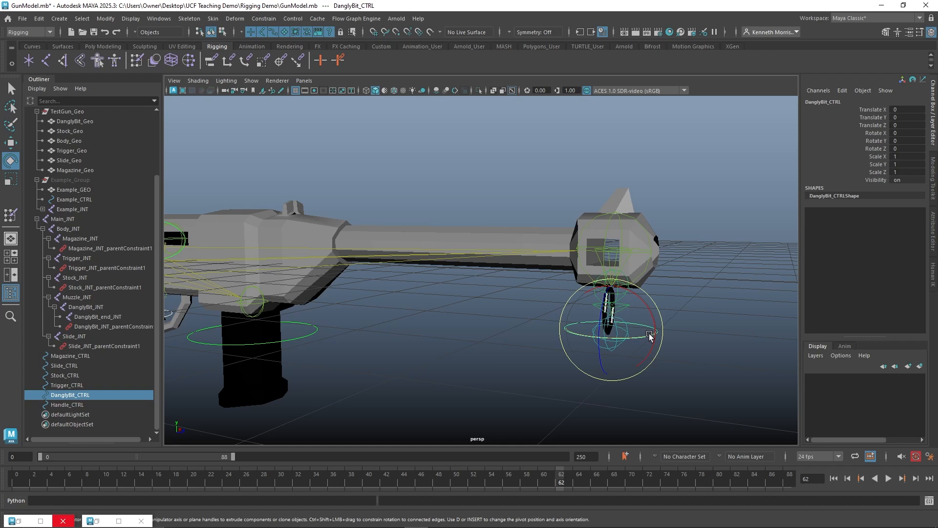
{"action": "left_click_drag", "start_coordinate": [650, 336], "coordinate": [538, 320], "text": "alt"}
{"action": "key", "text": "d"}
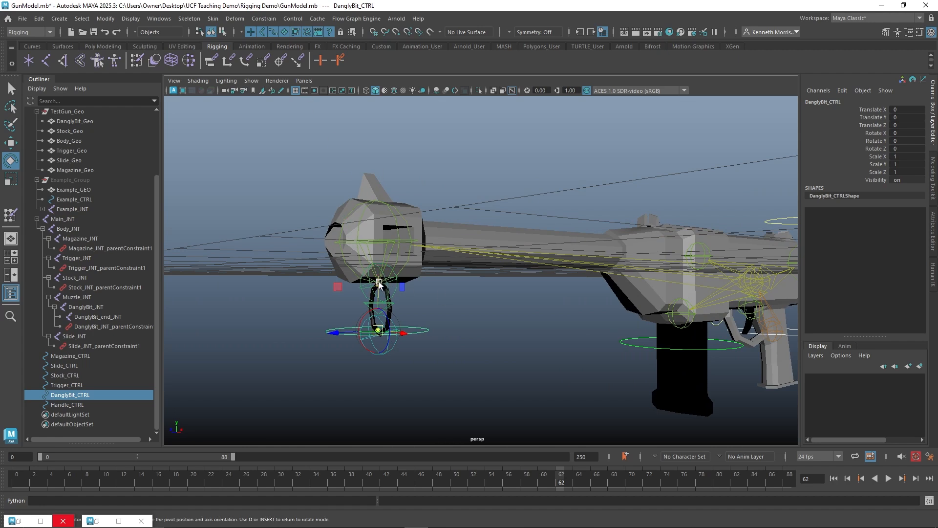
{"action": "left_click_drag", "start_coordinate": [379, 282], "coordinate": [379, 273]}
{"action": "key", "text": "ctrl+z"}
{"action": "key", "text": "ctrl+z"}
{"action": "key", "text": "ctrl+z"}
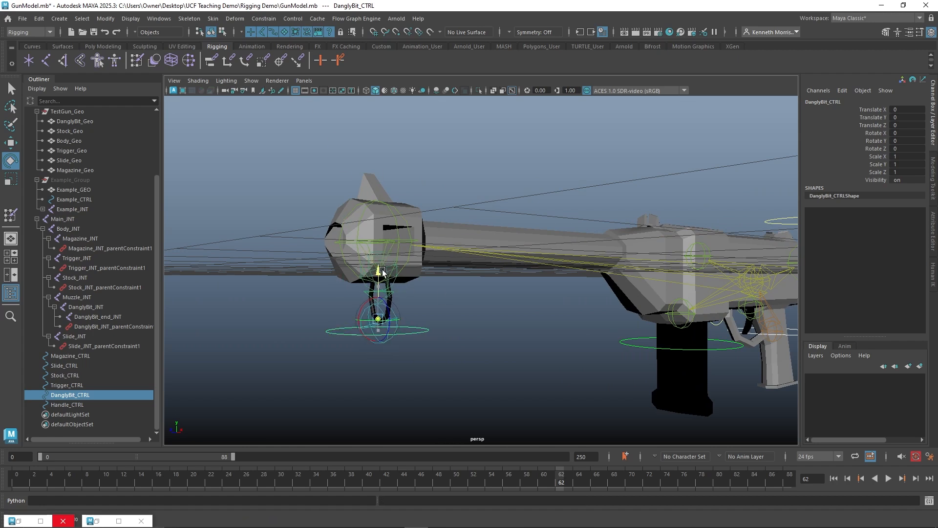
Step: Delete the parent constraint node under DanglyBit_JNT
{"action": "left_click", "coordinate": [90, 326]}
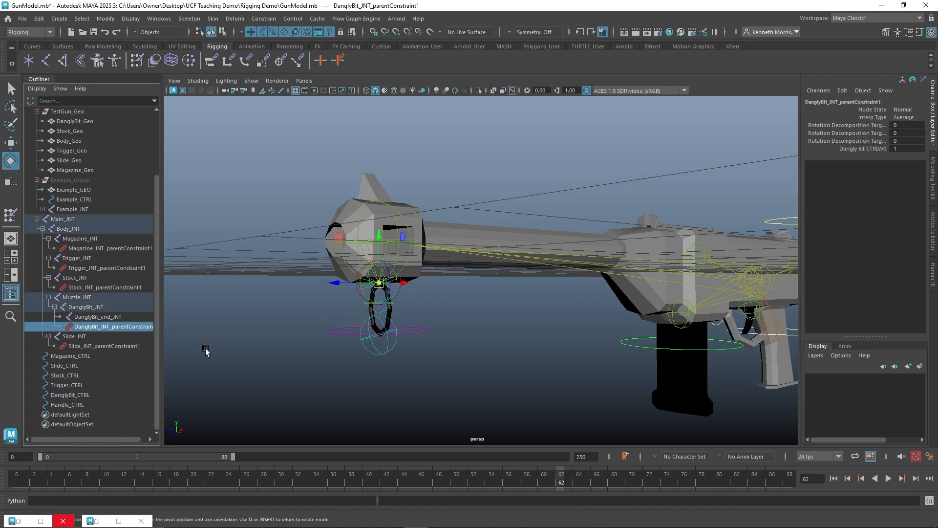
{"action": "key", "text": "e"}
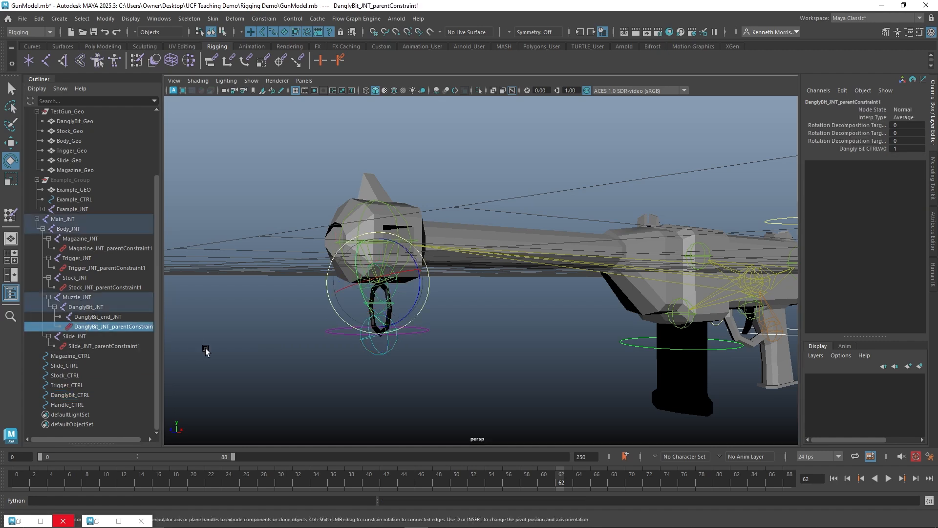
{"action": "key", "text": "Delete"}
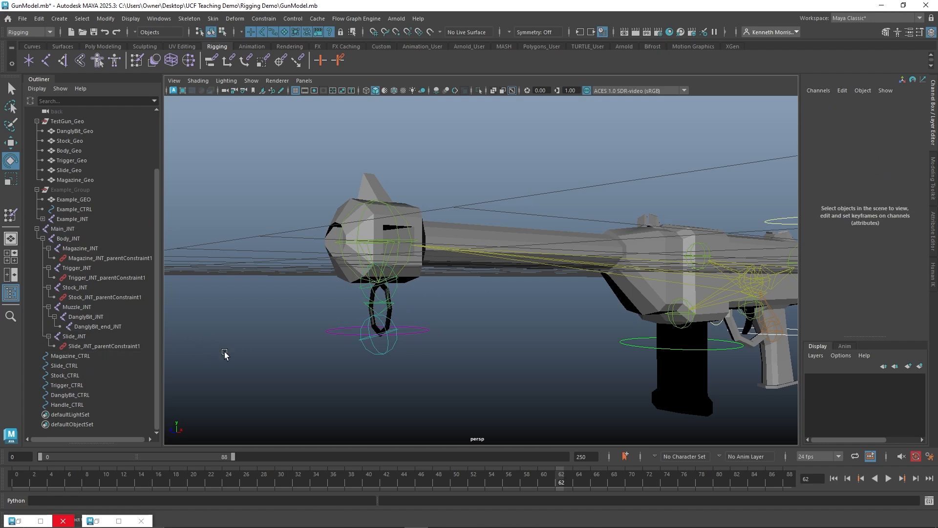
{"action": "left_click", "coordinate": [89, 394]}
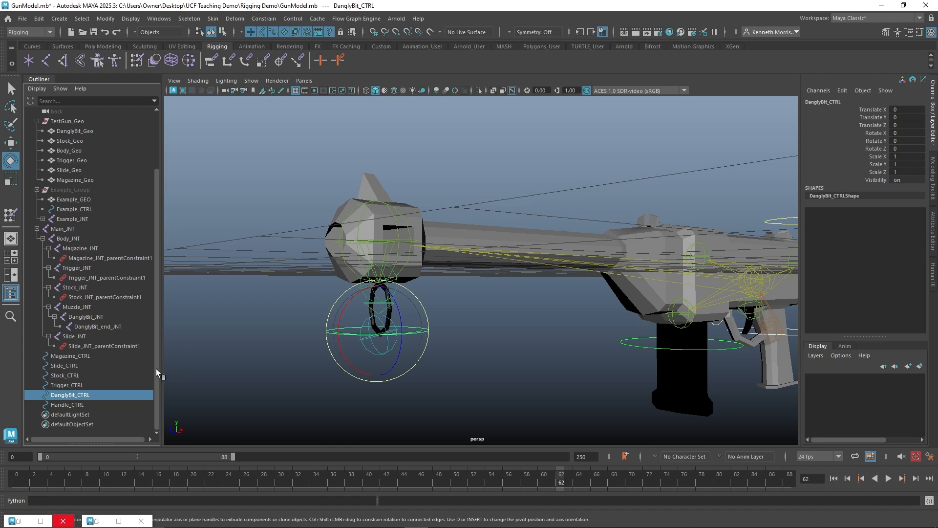
{"action": "left_click", "coordinate": [95, 316], "text": "ctrl"}
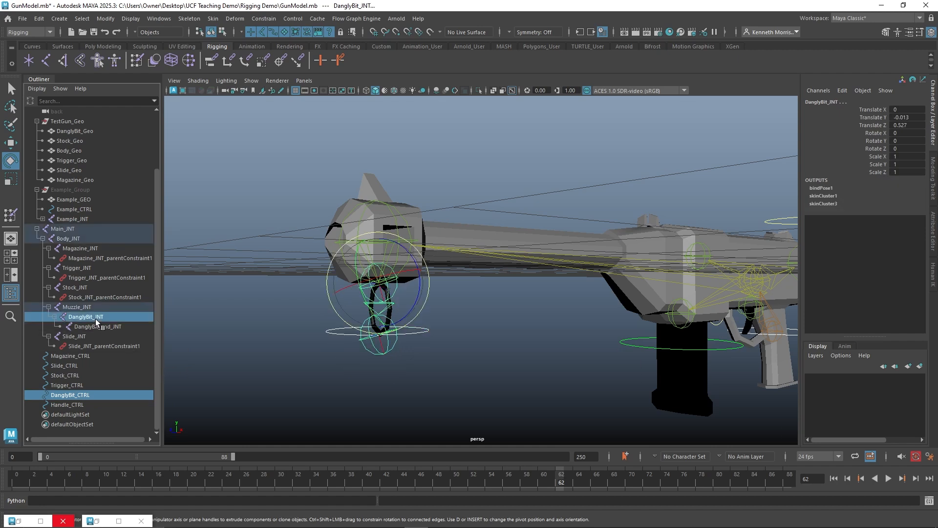
{"action": "left_click", "coordinate": [195, 383]}
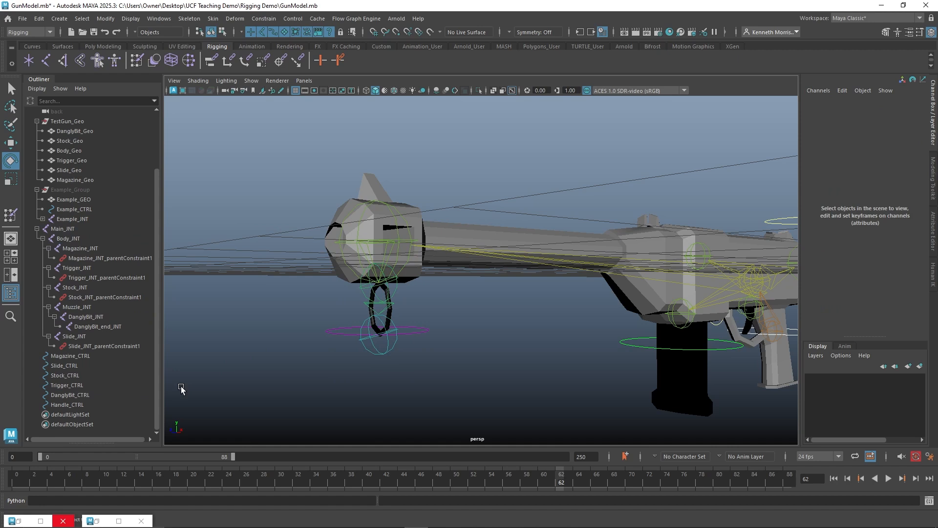
Step: Move the pivot of DanglyBit_CTRL up to DanglyBit_JNT below the muzzle using point snapping, and clear the selection
{"action": "left_click", "coordinate": [107, 394]}
{"action": "key", "text": "d"}
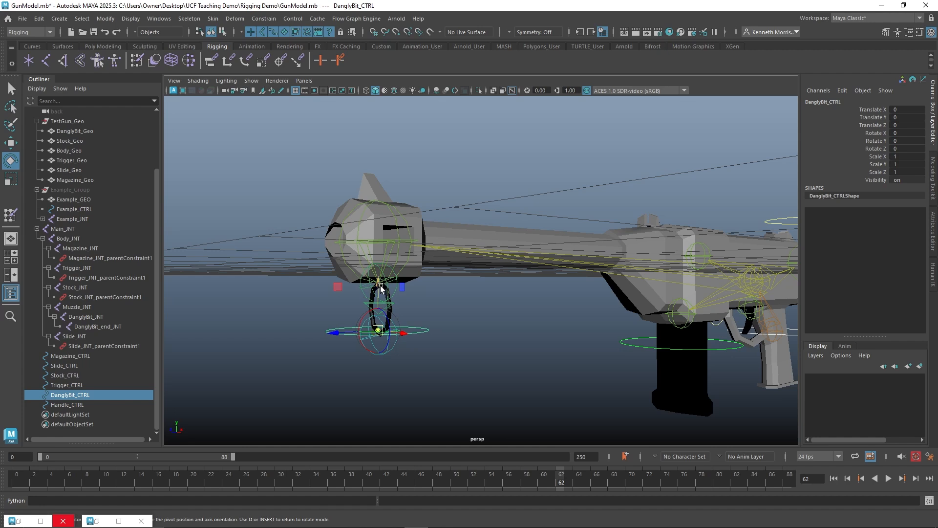
{"action": "left_click_drag", "start_coordinate": [381, 289], "coordinate": [390, 254]}
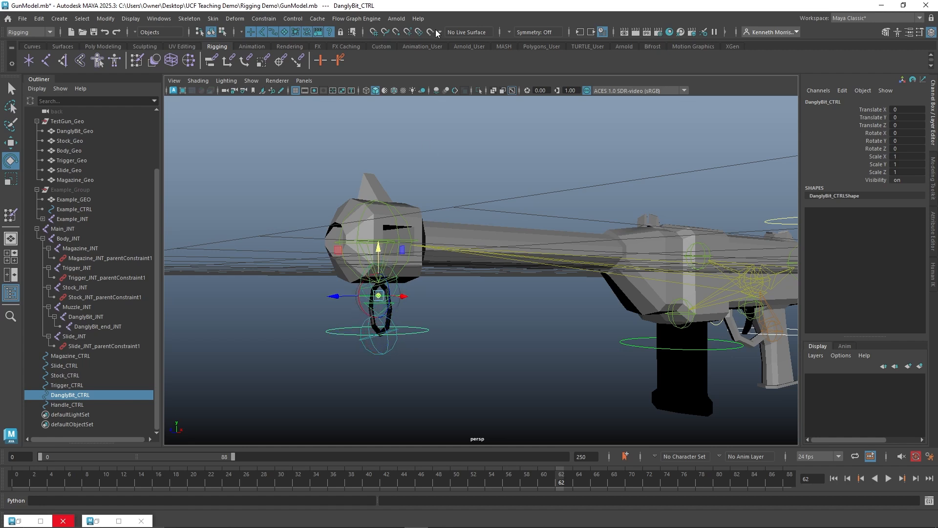
{"action": "left_click", "coordinate": [398, 32]}
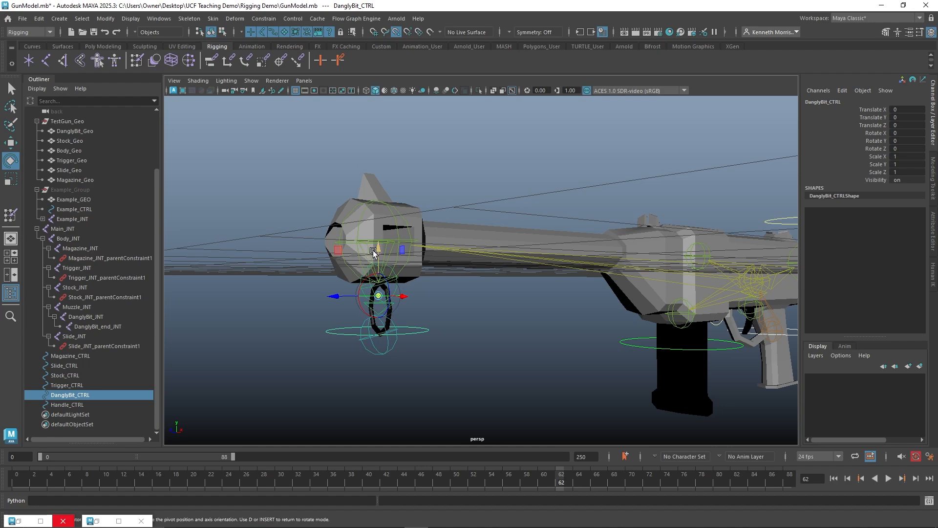
{"action": "left_click_drag", "start_coordinate": [378, 249], "coordinate": [380, 278]}
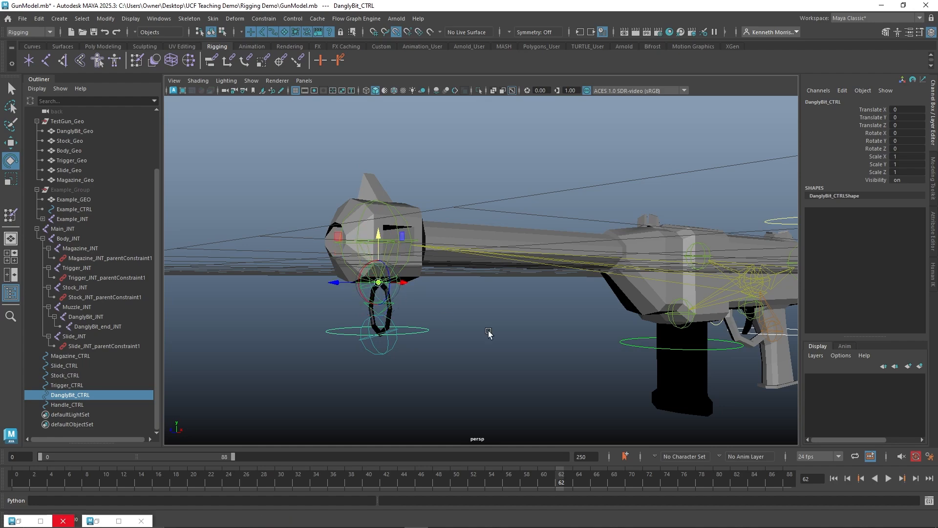
{"action": "left_click_drag", "start_coordinate": [488, 330], "coordinate": [467, 331], "text": "alt"}
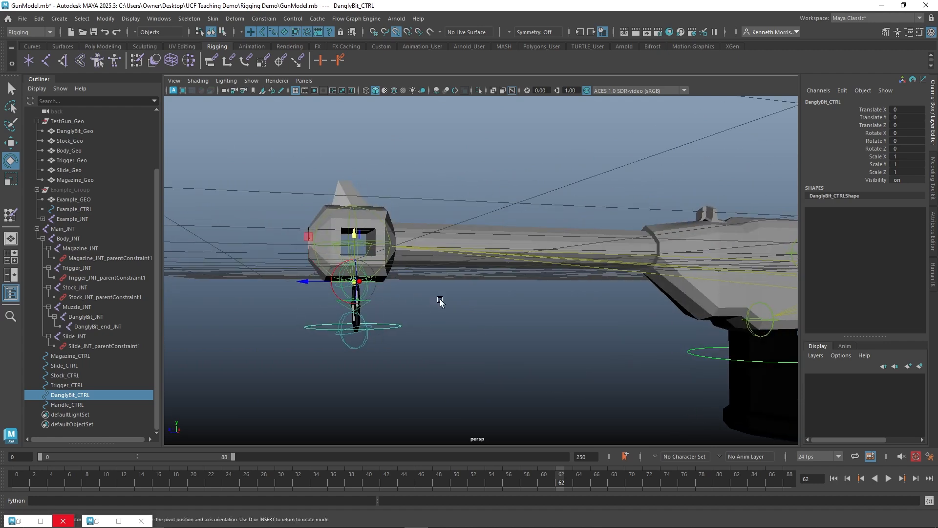
{"action": "left_click", "coordinate": [406, 131]}
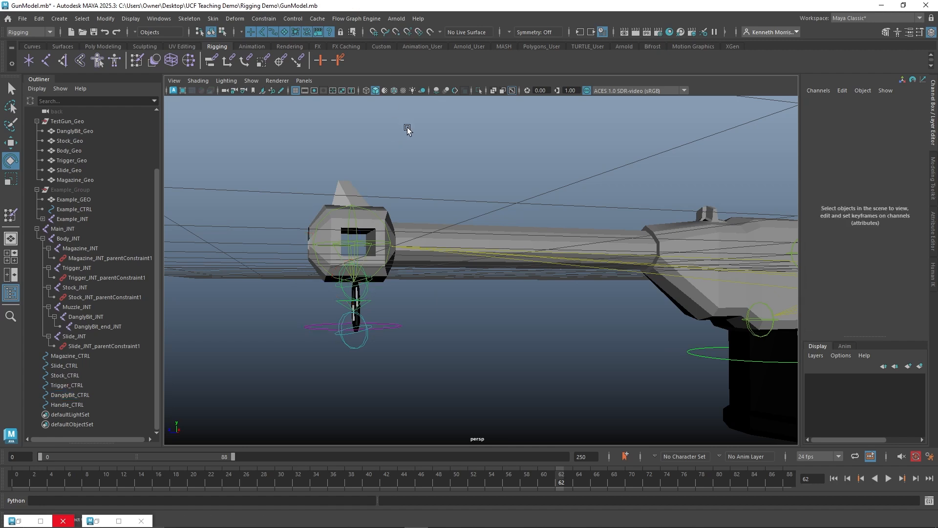
Step: Test the new pivot by rotating DanglyBit_CTRL, undo the rotation, and deselect the control
{"action": "left_click", "coordinate": [390, 334]}
{"action": "left_click_drag", "start_coordinate": [440, 386], "coordinate": [704, 295], "text": "alt"}
{"action": "key", "text": "ctrl+z"}
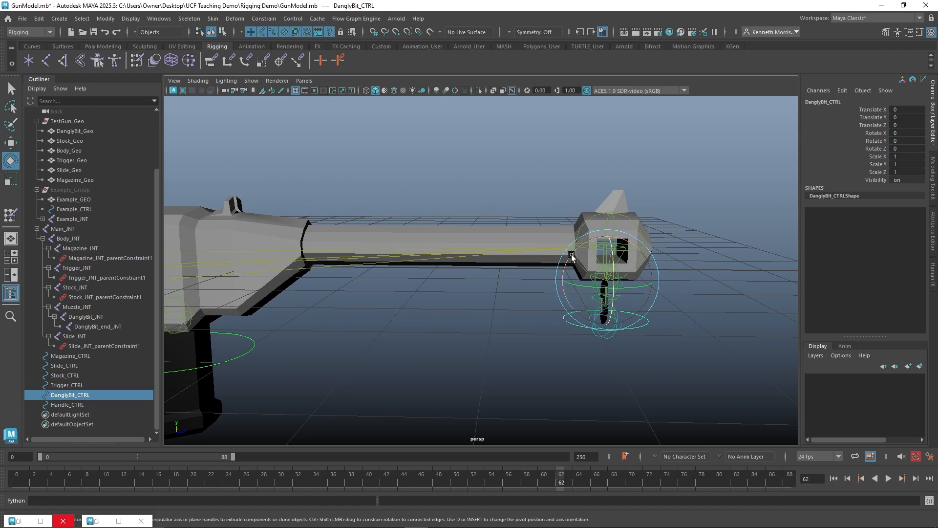
{"action": "left_click_drag", "start_coordinate": [571, 257], "coordinate": [648, 320]}
{"action": "key", "text": "ctrl+z"}
{"action": "left_click", "coordinate": [679, 205]}
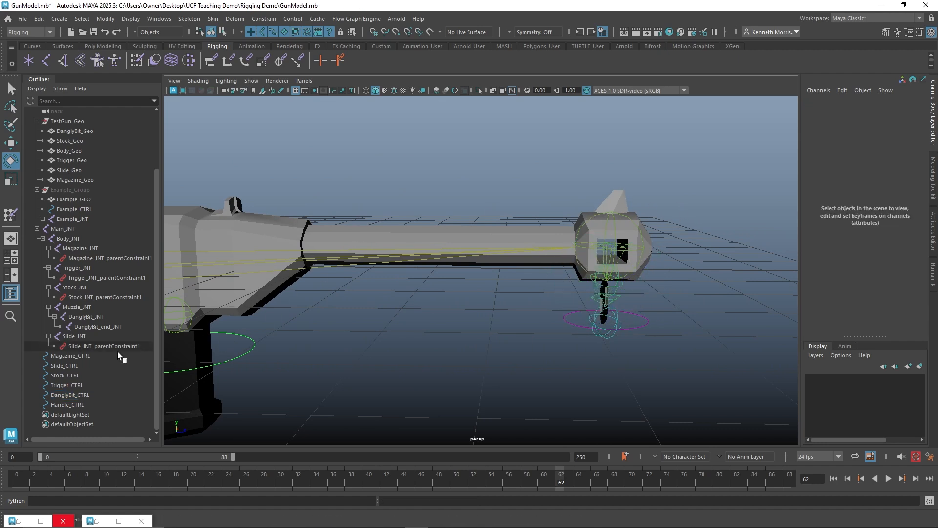
Step: Parent-constrain DanglyBit_JNT to DanglyBit_CTRL, with the control as the driver, and deselect
{"action": "left_click", "coordinate": [78, 395]}
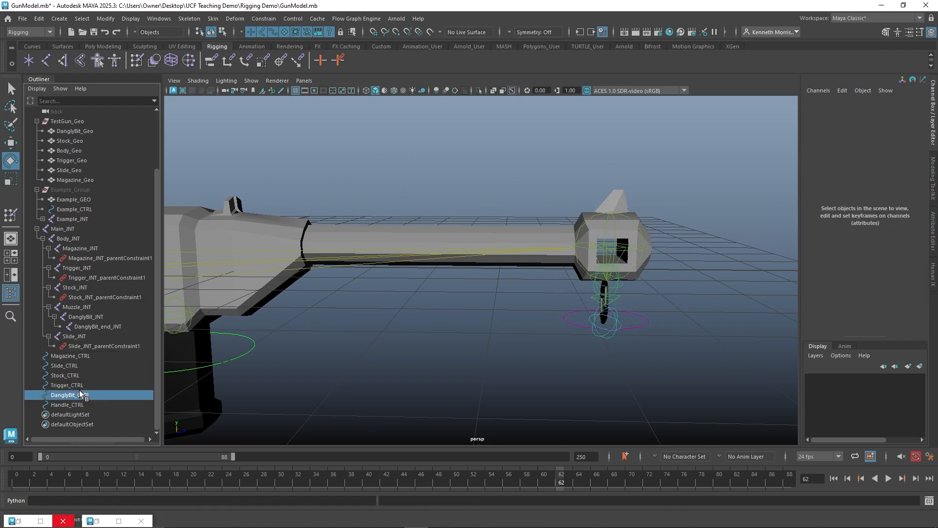
{"action": "left_click", "coordinate": [108, 316], "text": "ctrl"}
{"action": "left_click", "coordinate": [211, 61]}
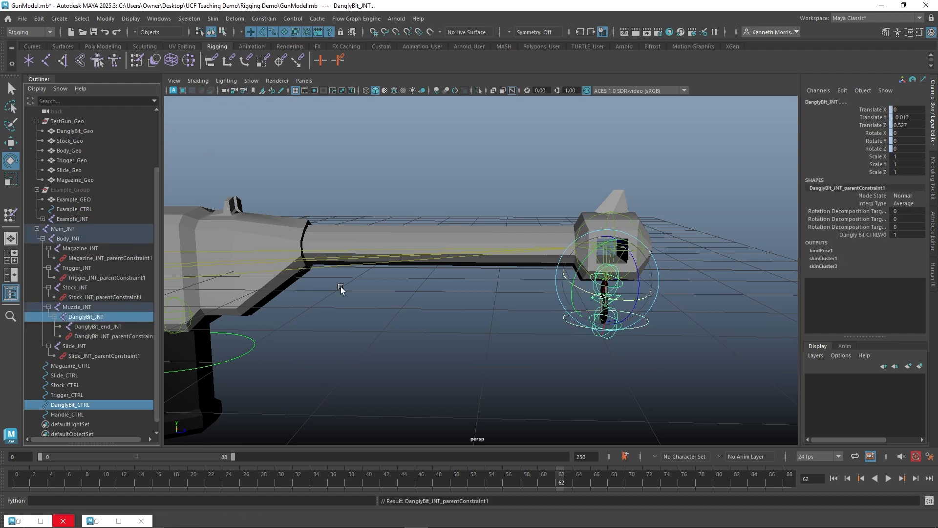
{"action": "left_click", "coordinate": [341, 288]}
Step: Test the dangly bit's recreated constraint by rotating DanglyBit_CTRL, undo the rotation, and deselect
{"action": "left_click", "coordinate": [645, 322]}
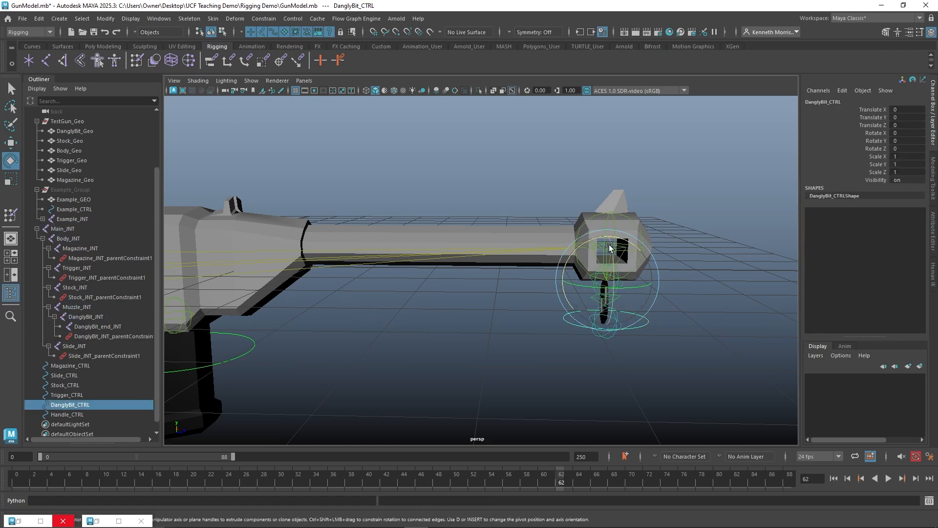
{"action": "left_click_drag", "start_coordinate": [609, 246], "coordinate": [608, 287]}
{"action": "key", "text": "ctrl+z"}
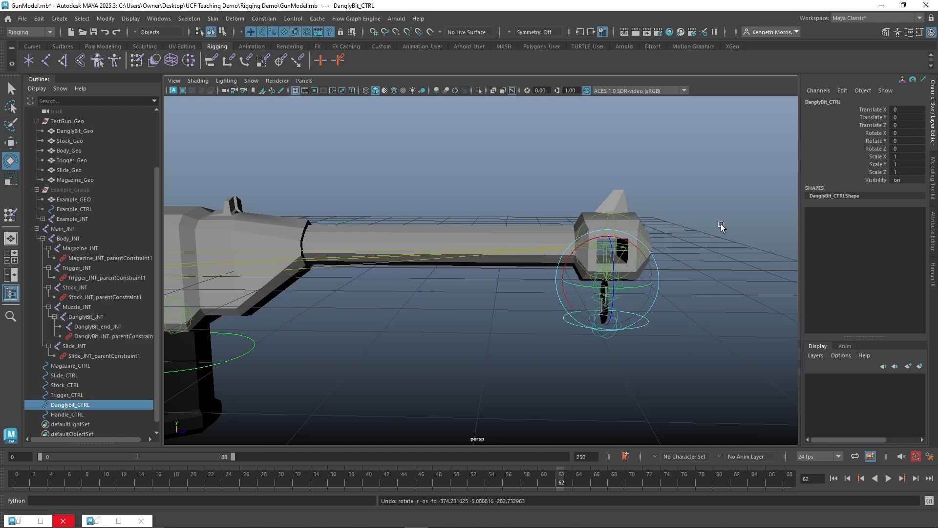
{"action": "left_click", "coordinate": [719, 229]}
Step: Examine Muzzle_JNT and its child DanglyBit_JNT from several angles to compare which joints have controls
{"action": "left_click_drag", "start_coordinate": [712, 235], "coordinate": [649, 219], "text": "alt"}
{"action": "left_click", "coordinate": [572, 264]}
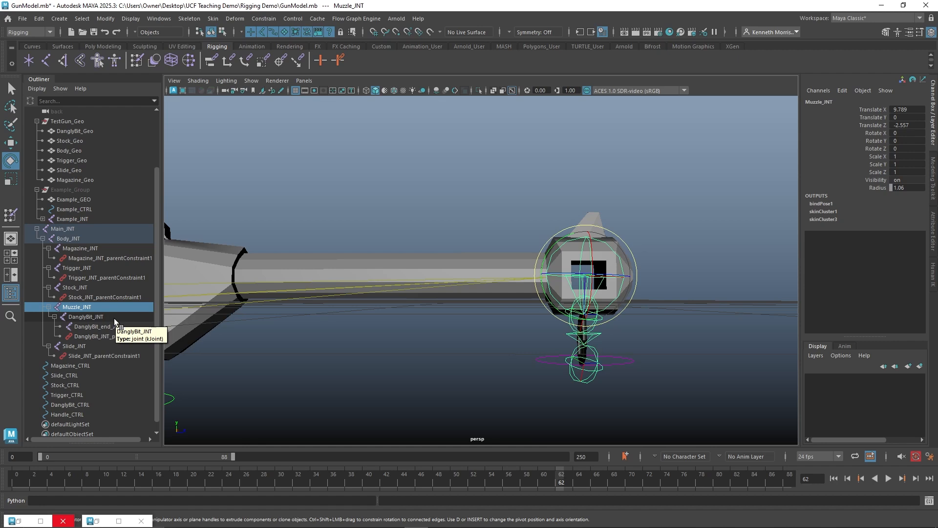
{"action": "left_click", "coordinate": [112, 318]}
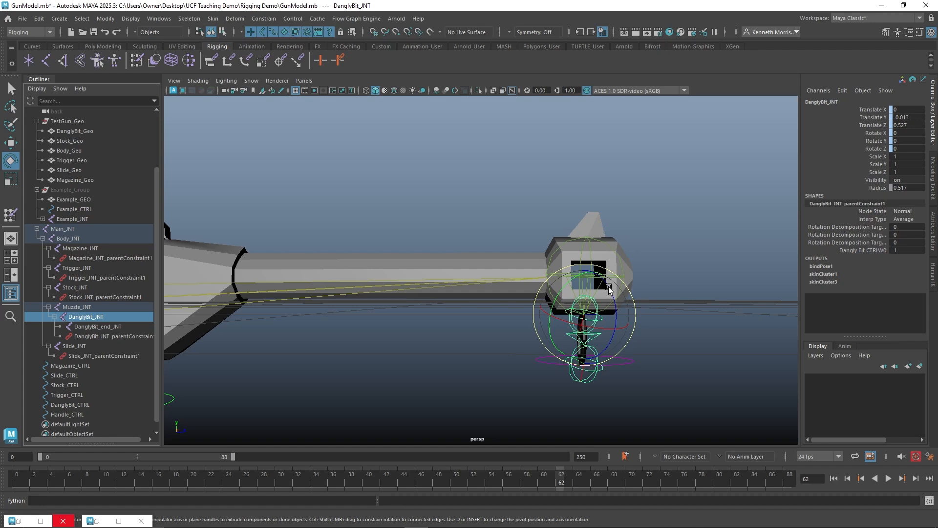
{"action": "left_click", "coordinate": [591, 250]}
{"action": "left_click", "coordinate": [589, 251]}
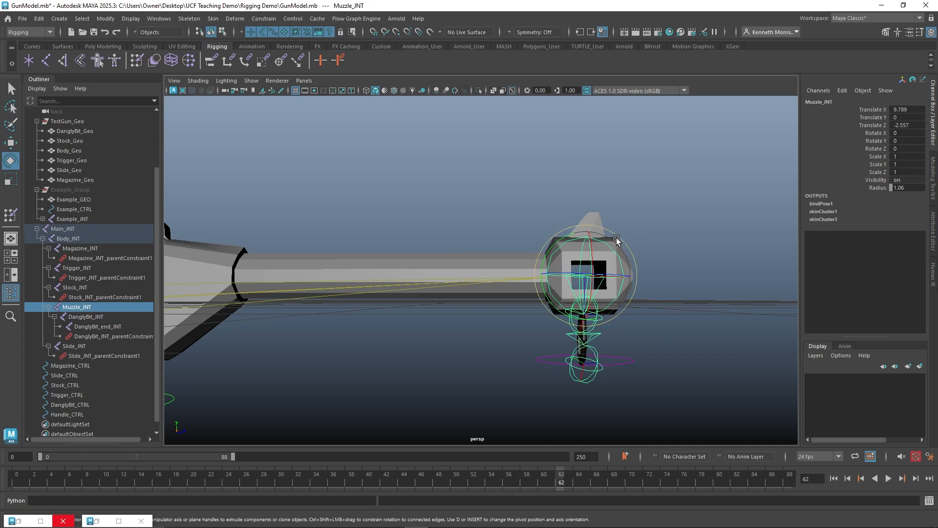
{"action": "left_click", "coordinate": [661, 231]}
{"action": "mouse_move", "coordinate": [692, 222]}
{"action": "left_mouse_down", "text": "alt"}
{"action": "mouse_move", "coordinate": [624, 230]}
{"action": "mouse_move", "coordinate": [674, 226]}
{"action": "left_mouse_up", "text": "alt"}
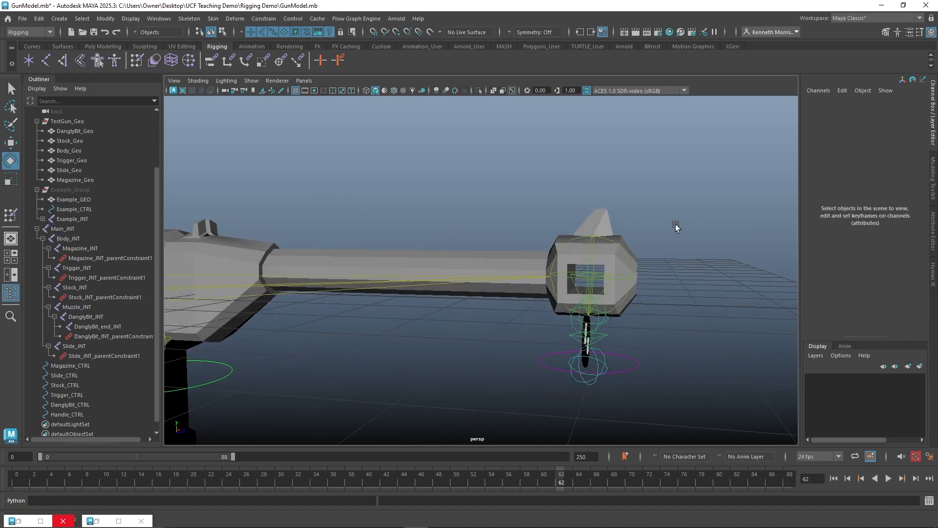
{"action": "left_click", "coordinate": [631, 266]}
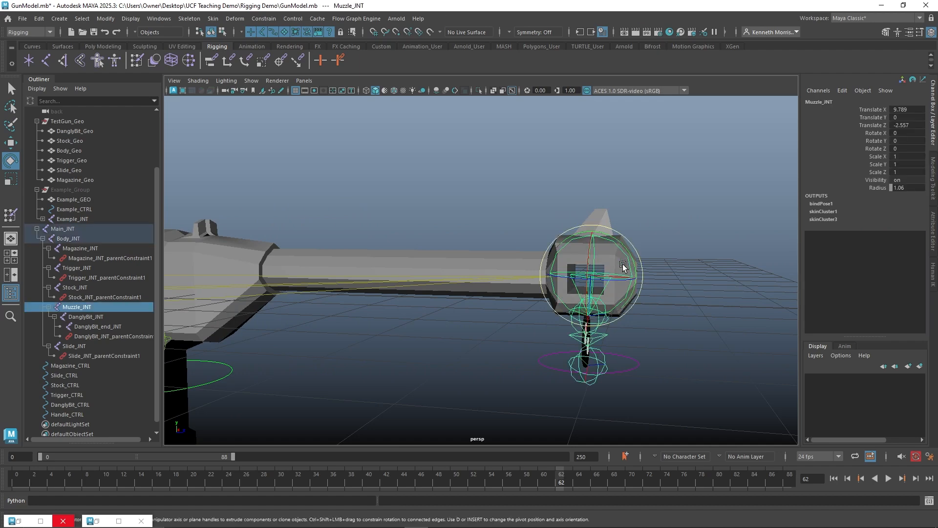
{"action": "left_click_drag", "start_coordinate": [631, 264], "coordinate": [681, 267], "text": "alt"}
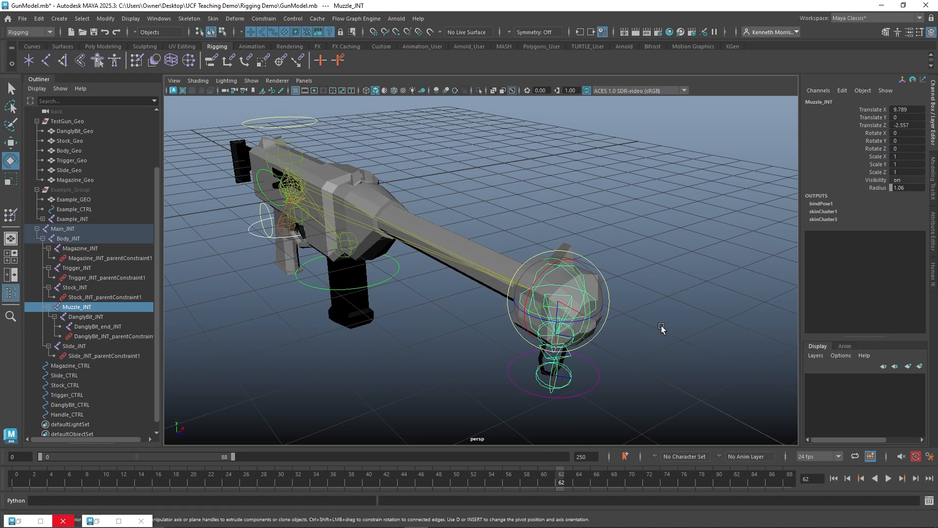
{"action": "left_click_drag", "start_coordinate": [661, 328], "coordinate": [713, 264], "text": "alt"}
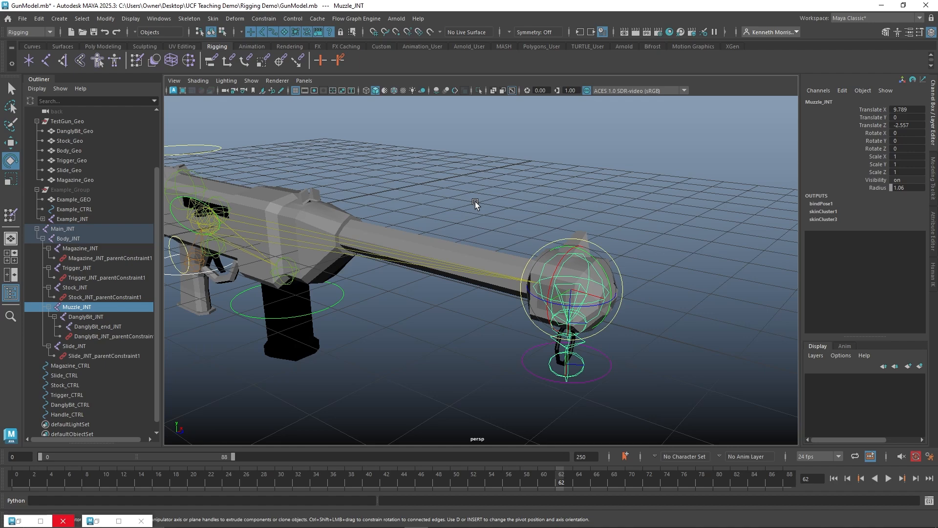
Step: Parent-constrain Main_JNT to Handle_CTRL around the grip, with the control as the driver
{"action": "left_click_drag", "start_coordinate": [464, 203], "coordinate": [593, 252], "text": "alt"}
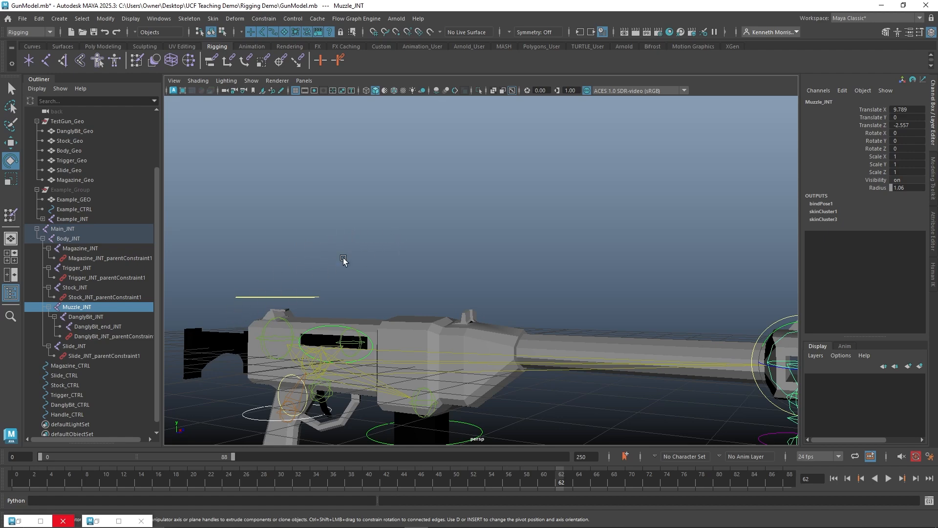
{"action": "middle_click_drag", "start_coordinate": [343, 262], "coordinate": [440, 254], "text": "alt"}
{"action": "left_click_drag", "start_coordinate": [440, 253], "coordinate": [455, 241], "text": "alt"}
{"action": "middle_click_drag", "start_coordinate": [454, 241], "coordinate": [732, 256], "text": "alt"}
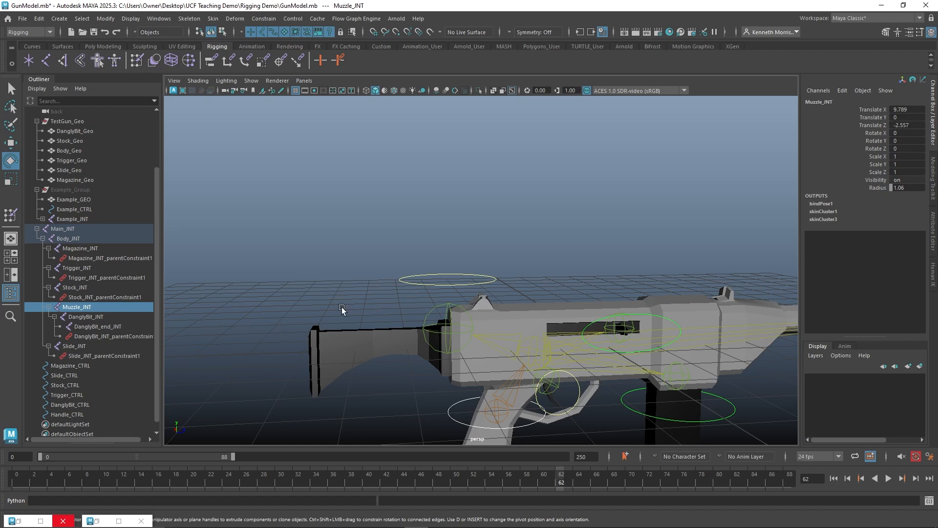
{"action": "middle_click_drag", "start_coordinate": [534, 224], "coordinate": [395, 175], "text": "alt"}
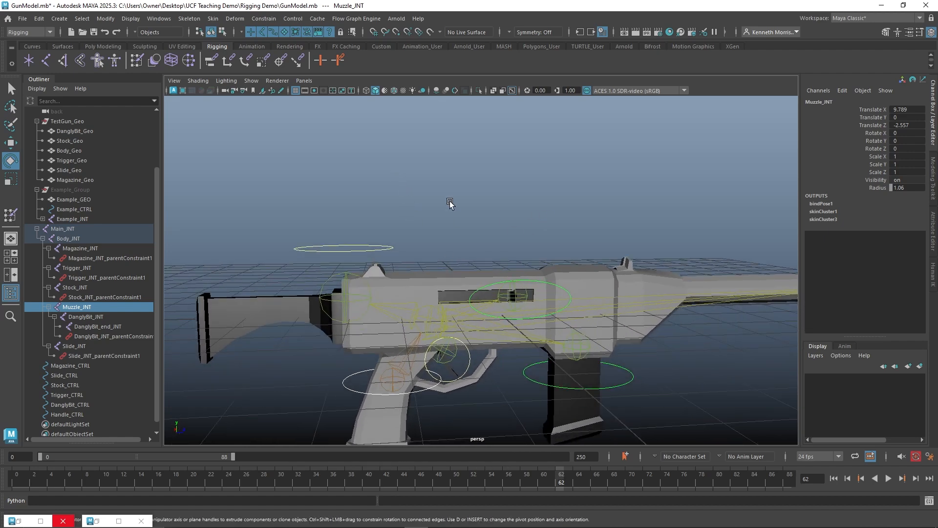
{"action": "middle_click_drag", "start_coordinate": [450, 203], "coordinate": [430, 194], "text": "alt"}
{"action": "scroll", "coordinate": [474, 194], "scroll_direction": "down", "scroll_amount": 2}
{"action": "mouse_move", "coordinate": [475, 196]}
{"action": "right_mouse_down", "text": "alt"}
{"action": "mouse_move", "coordinate": [335, 197]}
{"action": "mouse_move", "coordinate": [490, 188]}
{"action": "right_mouse_up", "text": "alt"}
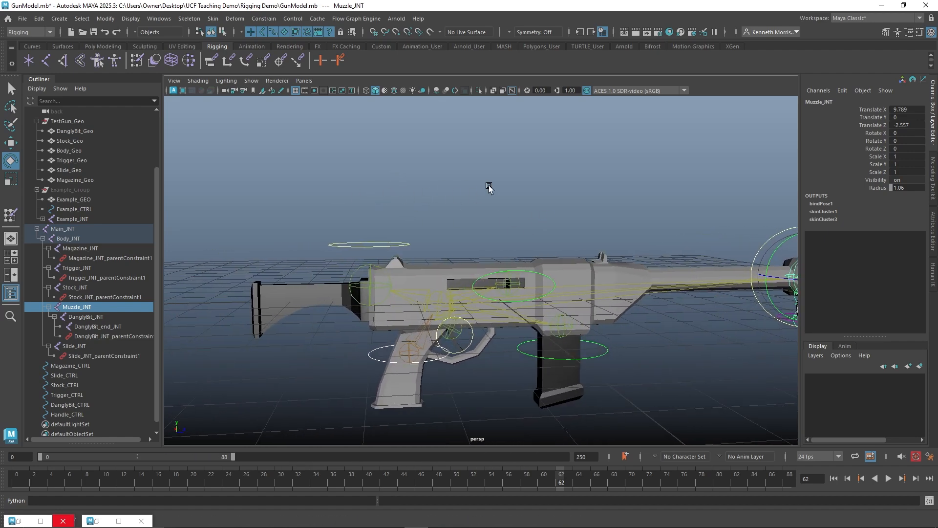
{"action": "left_click", "coordinate": [378, 360]}
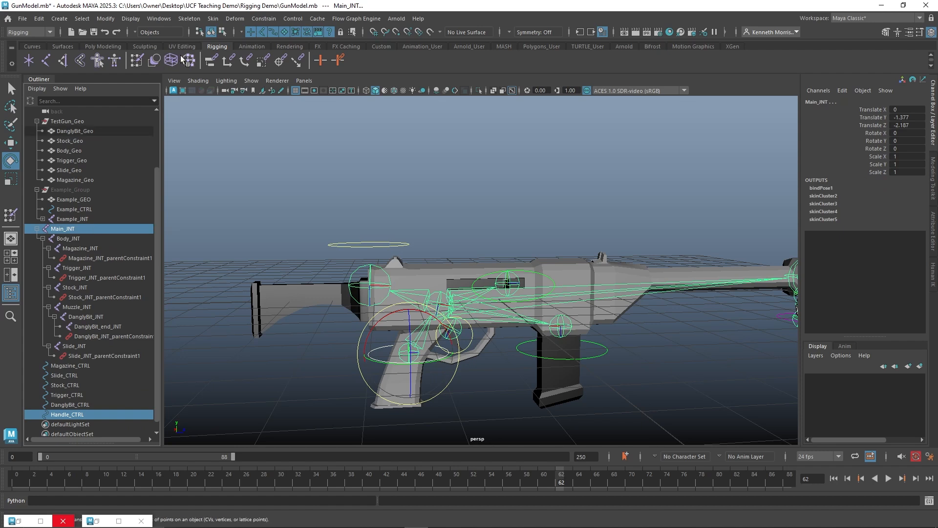
{"action": "left_click", "coordinate": [211, 61]}
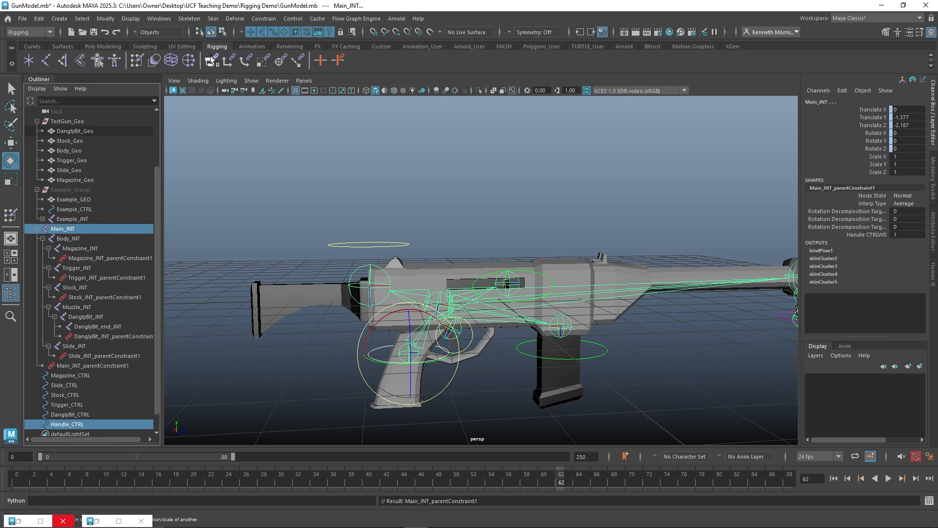
Step: Test the main joint's new constraint by rotating Handle_CTRL around X, undo the rotation, and deselect
{"action": "left_click", "coordinate": [256, 172]}
{"action": "left_click", "coordinate": [257, 172]}
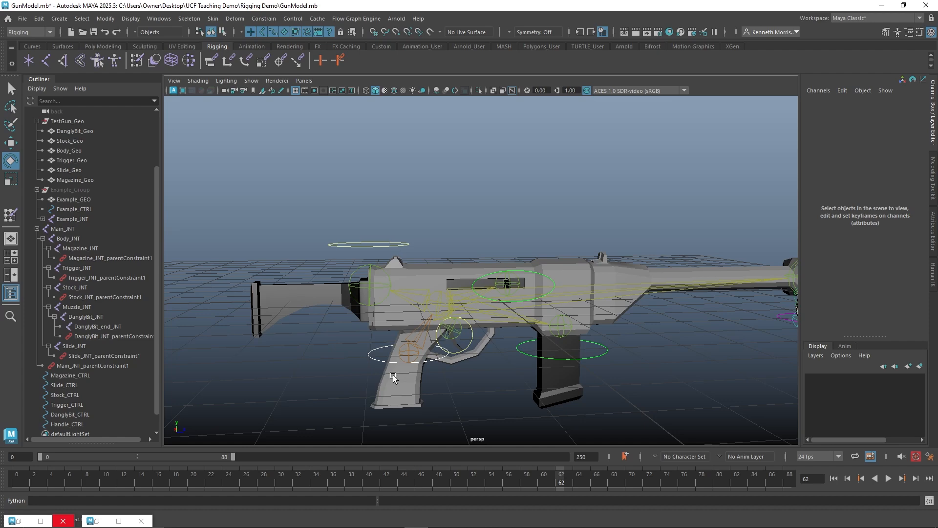
{"action": "left_click_drag", "start_coordinate": [498, 192], "coordinate": [453, 188], "text": "alt"}
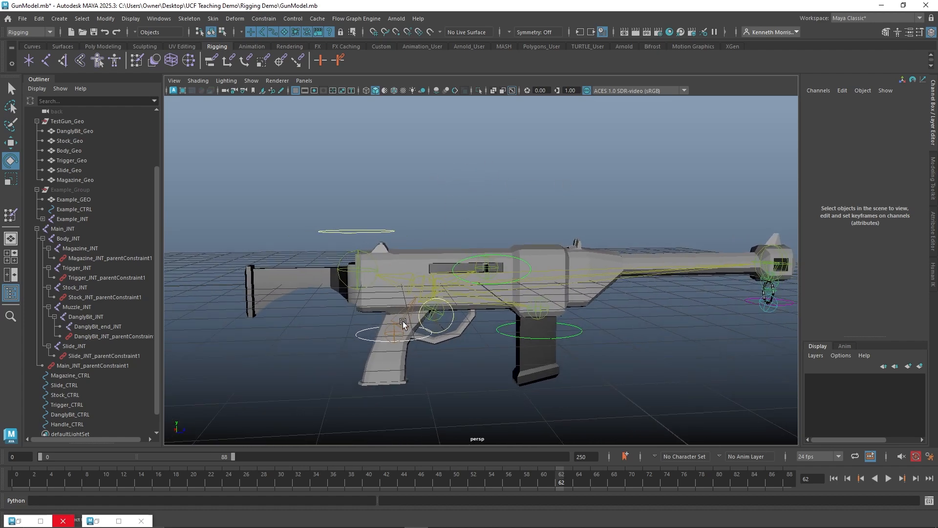
{"action": "left_click", "coordinate": [423, 337]}
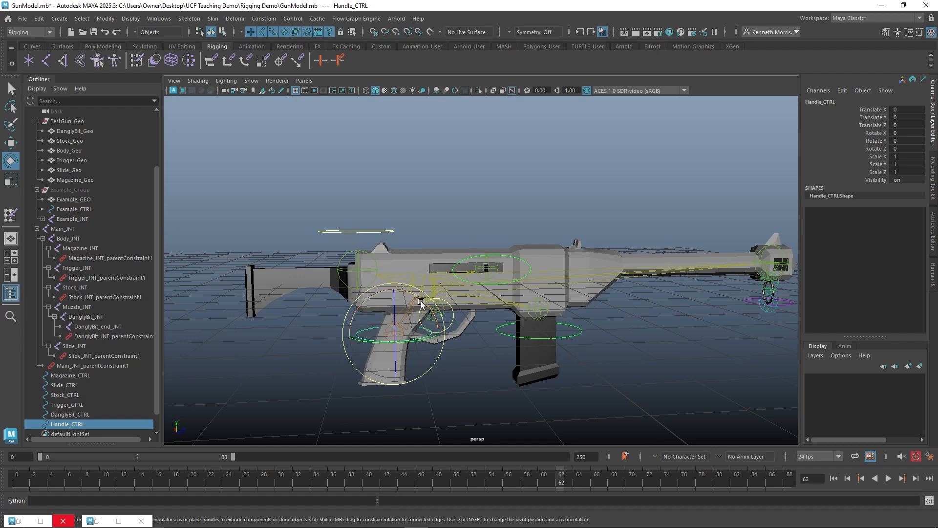
{"action": "left_click_drag", "start_coordinate": [421, 304], "coordinate": [450, 306]}
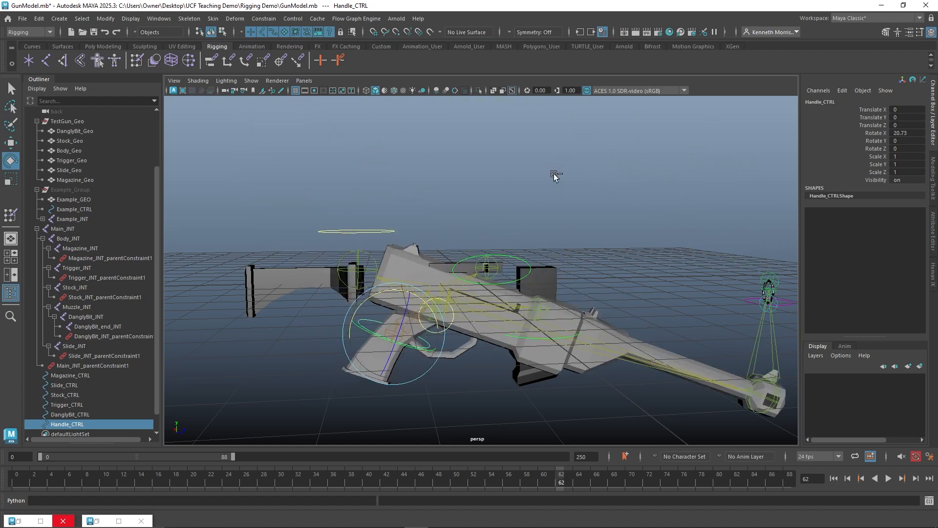
{"action": "key", "text": "ctrl+z"}
{"action": "left_click", "coordinate": [503, 172]}
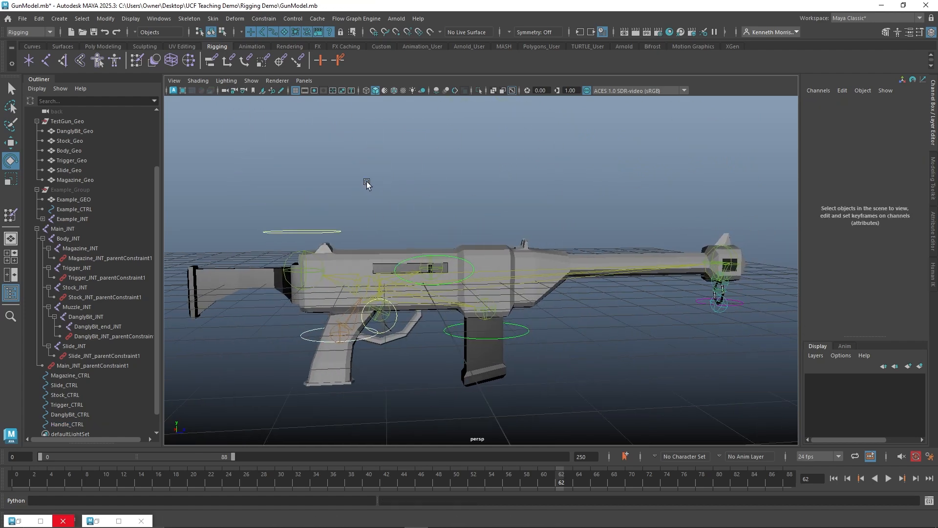
Step: Parent Magazine_CTRL, Slide_CTRL, Stock_CTRL, Trigger_CTRL and DanglyBit_CTRL under Handle_CTRL and expand its hierarchy
{"action": "scroll", "coordinate": [367, 184], "scroll_direction": "up", "scroll_amount": 5}
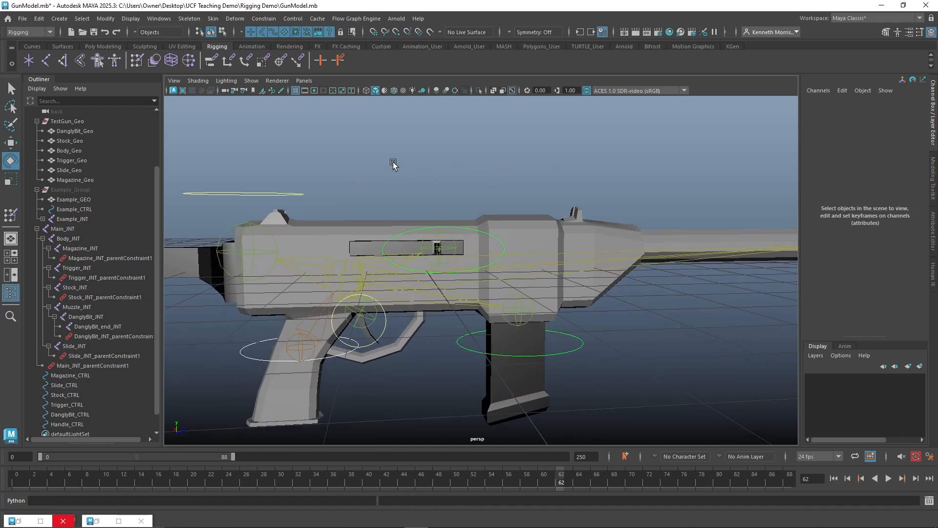
{"action": "scroll", "coordinate": [393, 164], "scroll_direction": "up", "scroll_amount": 2}
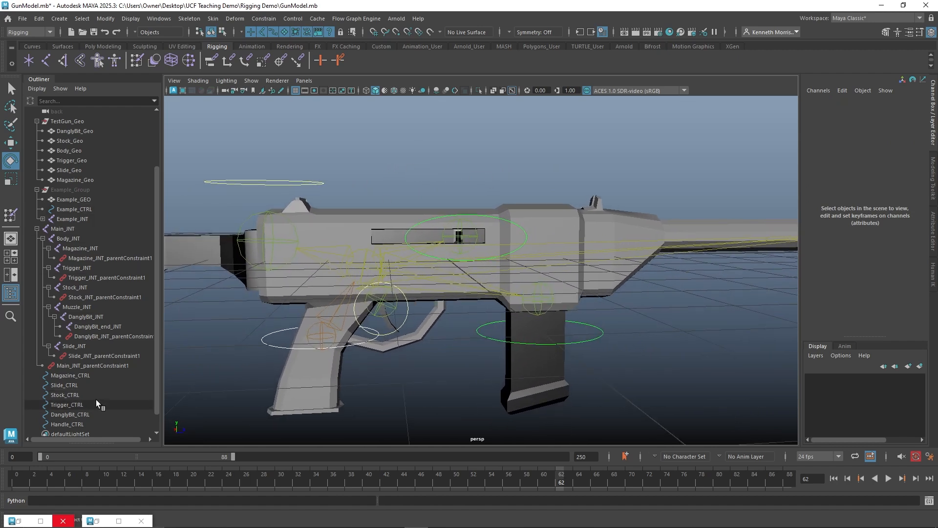
{"action": "scroll", "coordinate": [96, 375], "scroll_direction": "down", "scroll_amount": 1}
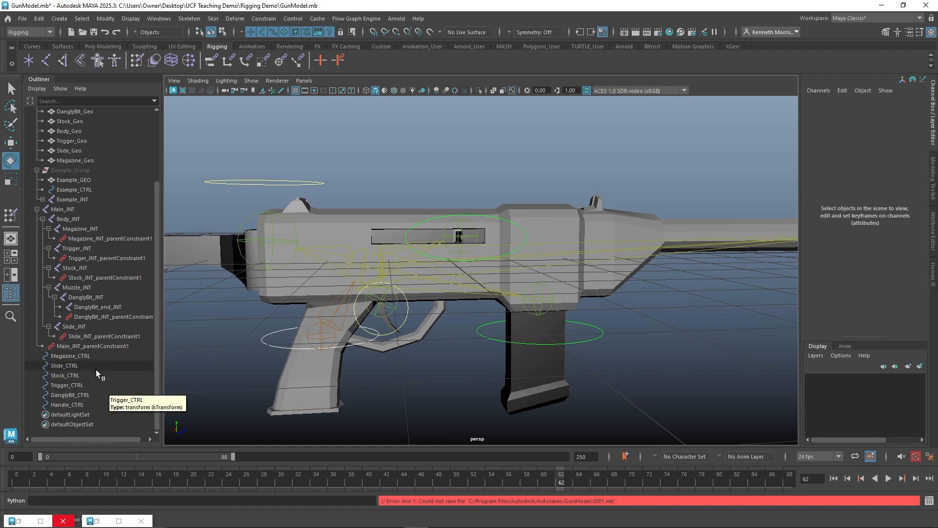
{"action": "left_click", "coordinate": [78, 394]}
{"action": "left_click", "coordinate": [80, 359], "text": "shift"}
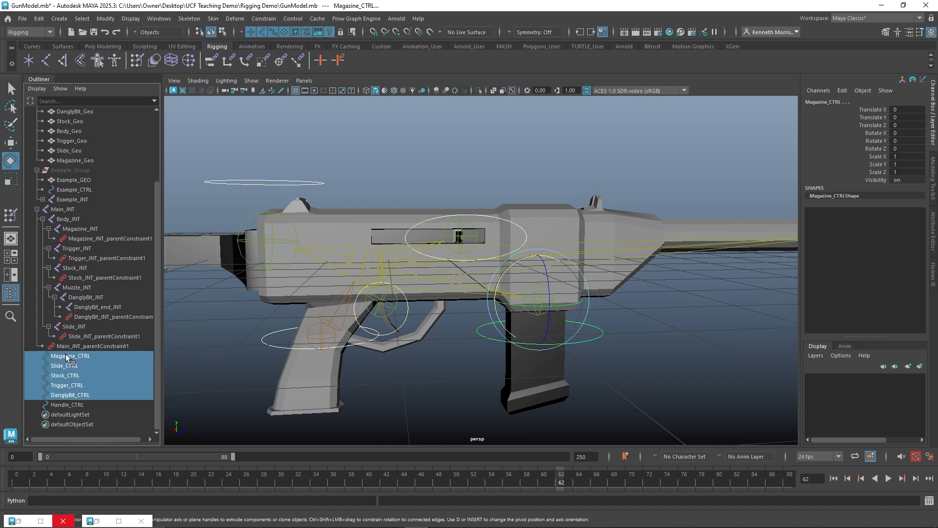
{"action": "left_click_drag", "start_coordinate": [67, 357], "coordinate": [65, 405]}
{"action": "left_click_drag", "start_coordinate": [63, 405], "coordinate": [63, 405]}
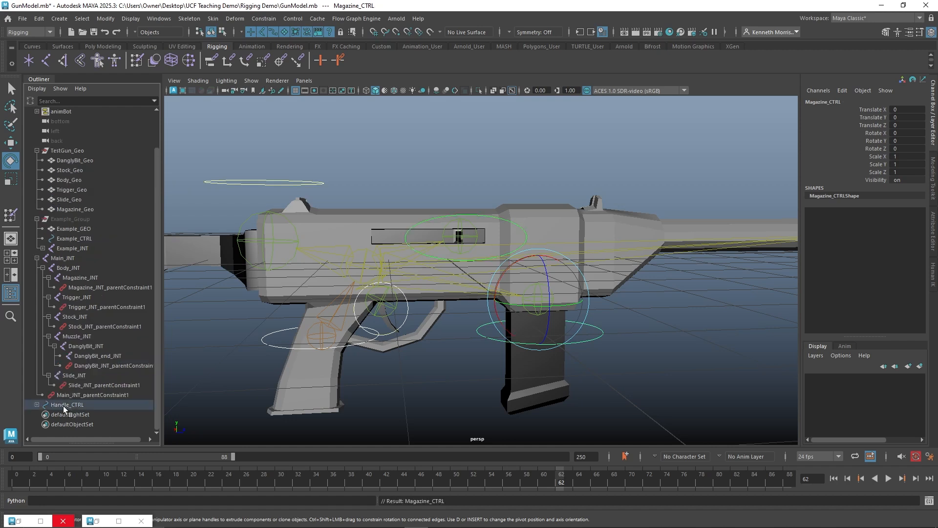
{"action": "left_click", "coordinate": [36, 405]}
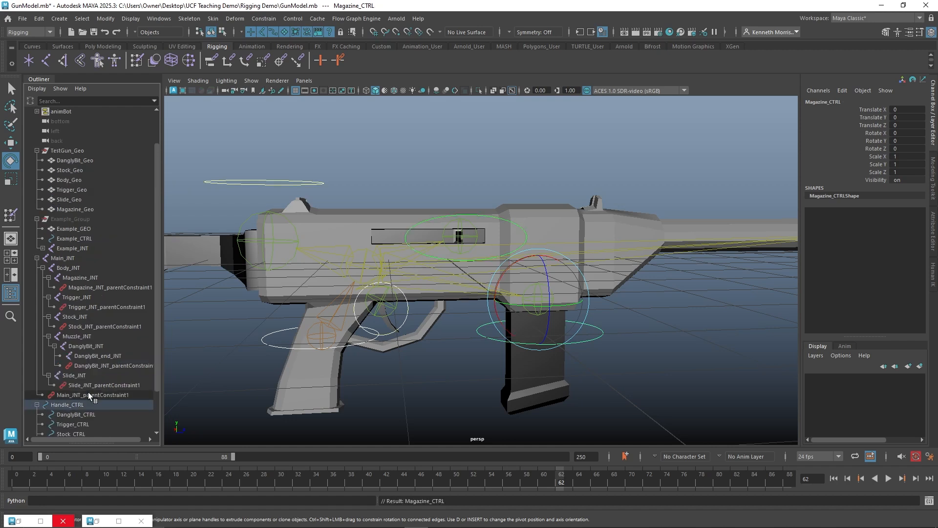
Step: Test the control hierarchy by rotating Handle_CTRL around X, undo the rotations, and deselect
{"action": "scroll", "coordinate": [88, 392], "scroll_direction": "down", "scroll_amount": 2}
{"action": "left_click", "coordinate": [76, 356]}
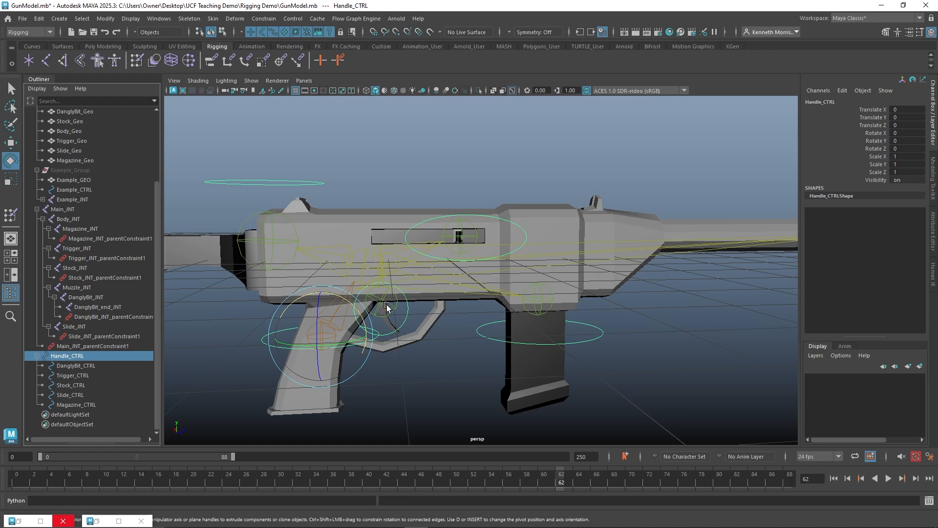
{"action": "left_click_drag", "start_coordinate": [360, 320], "coordinate": [453, 282]}
{"action": "scroll", "coordinate": [361, 280], "scroll_direction": "down", "scroll_amount": 8}
{"action": "key", "text": "ctrl+z"}
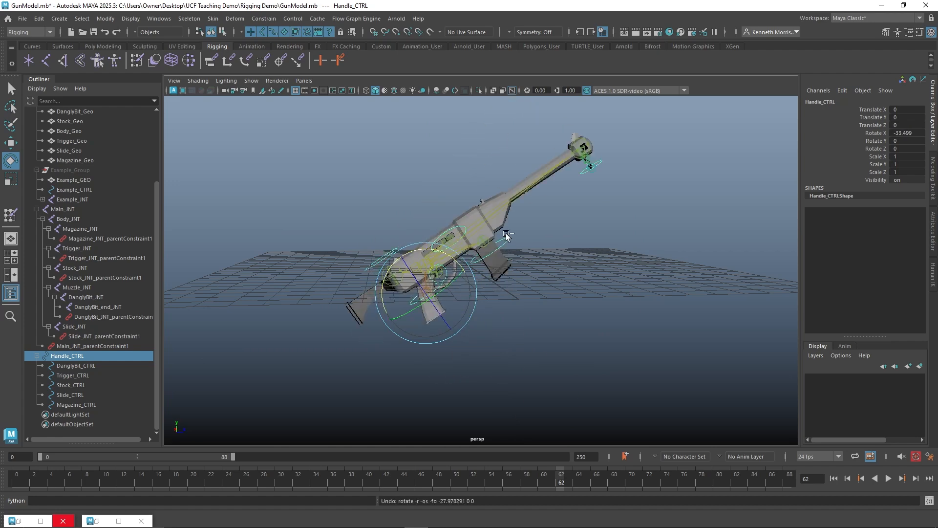
{"action": "key", "text": "ctrl+z"}
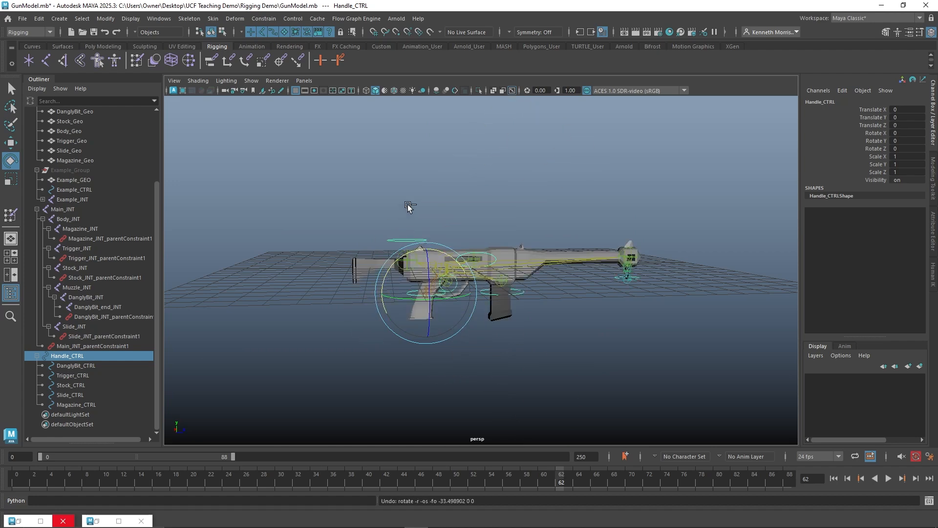
{"action": "left_click", "coordinate": [439, 191]}
Step: At frame 0, move Slide_CTRL back along Z to about -1.049 and set a key
{"action": "scroll", "coordinate": [447, 198], "scroll_direction": "up", "scroll_amount": 5}
{"action": "left_click_drag", "start_coordinate": [447, 198], "coordinate": [430, 215], "text": "alt"}
{"action": "scroll", "coordinate": [430, 214], "scroll_direction": "up", "scroll_amount": 5}
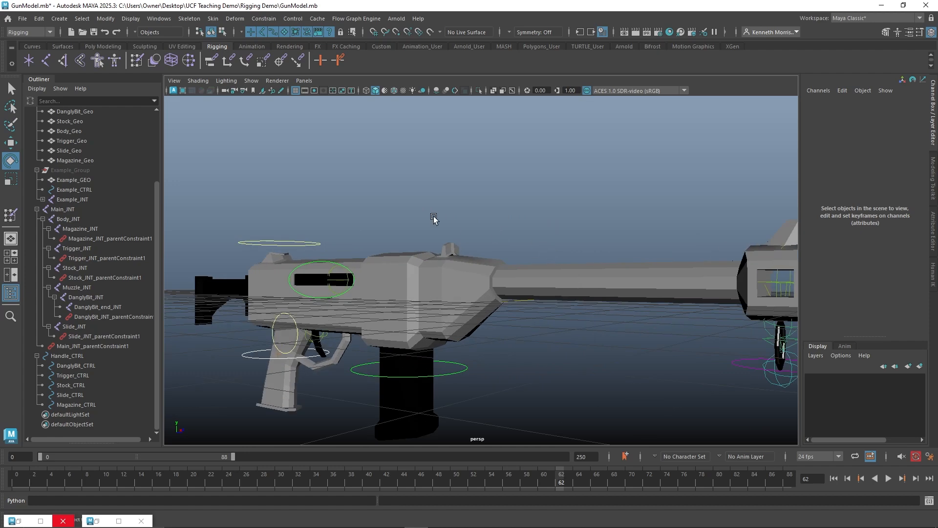
{"action": "left_click", "coordinate": [390, 259]}
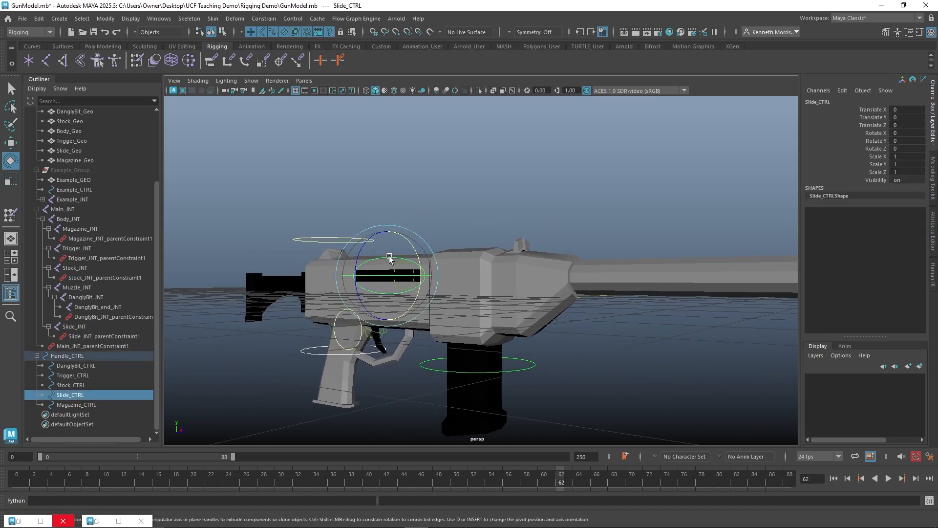
{"action": "left_click_drag", "start_coordinate": [425, 255], "coordinate": [482, 245], "text": "alt"}
{"action": "key", "text": "w"}
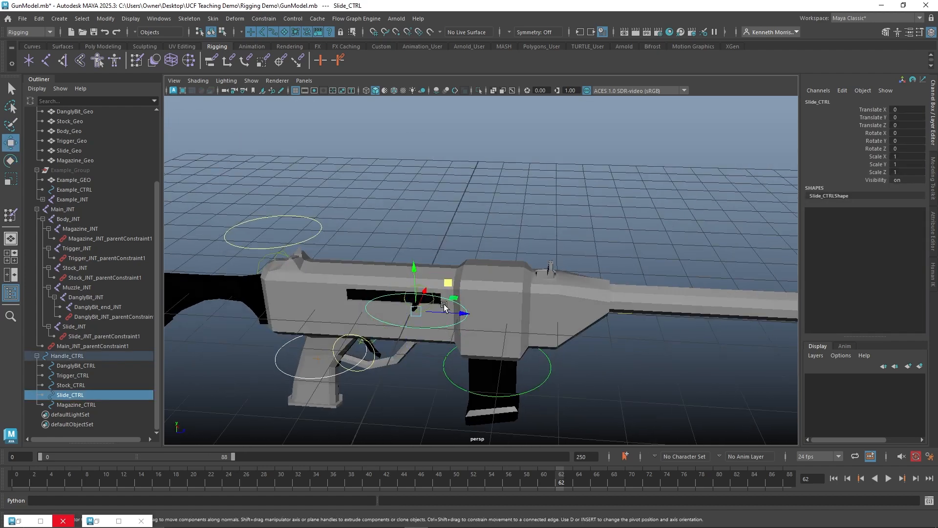
{"action": "left_click", "coordinate": [17, 483]}
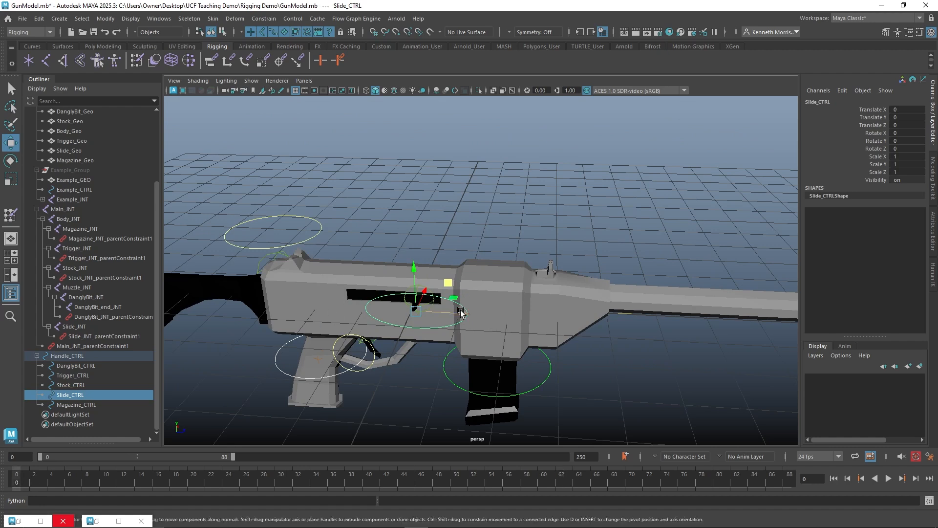
{"action": "left_click_drag", "start_coordinate": [461, 313], "coordinate": [407, 317]}
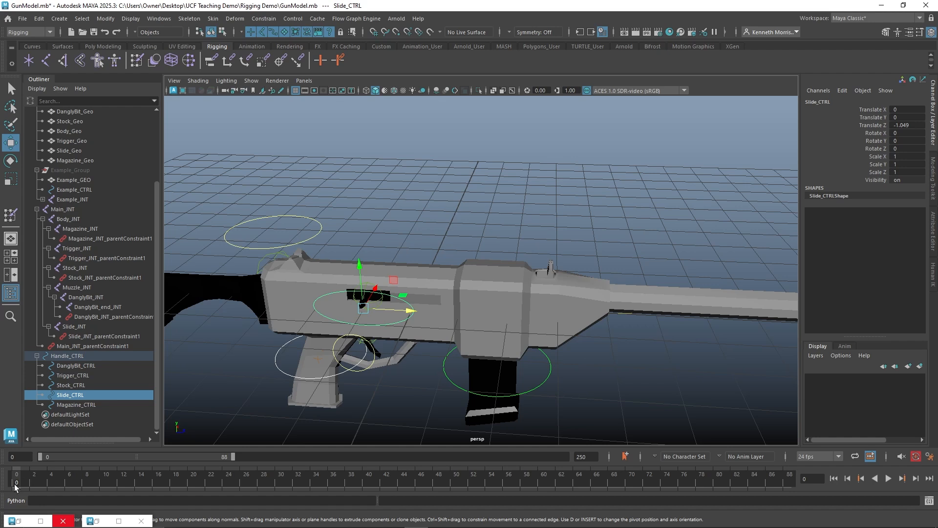
{"action": "key", "text": "s"}
Step: At frame 10, set Slide_CTRL's Translate Z to 0 and key it
{"action": "left_click_drag", "start_coordinate": [26, 479], "coordinate": [106, 479]}
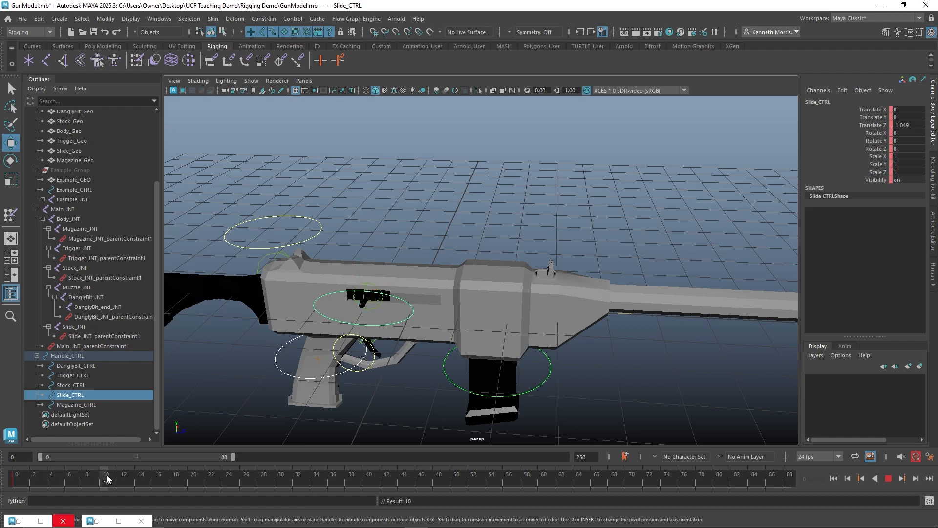
{"action": "double_click", "coordinate": [911, 125]}
{"action": "type", "text": "0"}
{"action": "key", "text": "Return"}
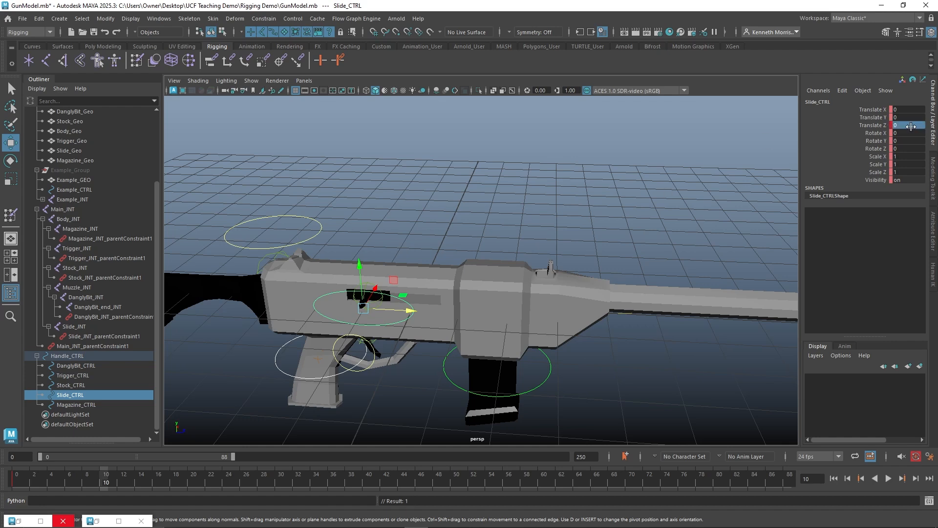
{"action": "key", "text": "s"}
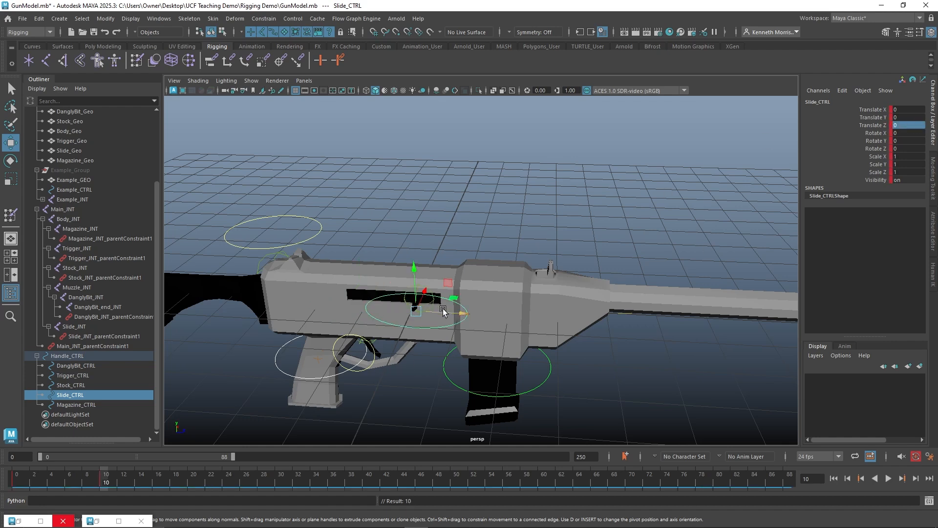
Step: Try moving Slide_CTRL back along Z, undo the move, and review the slide's motion between frames 0 and 10
{"action": "left_click_drag", "start_coordinate": [456, 313], "coordinate": [410, 313]}
{"action": "key", "text": "ctrl+z"}
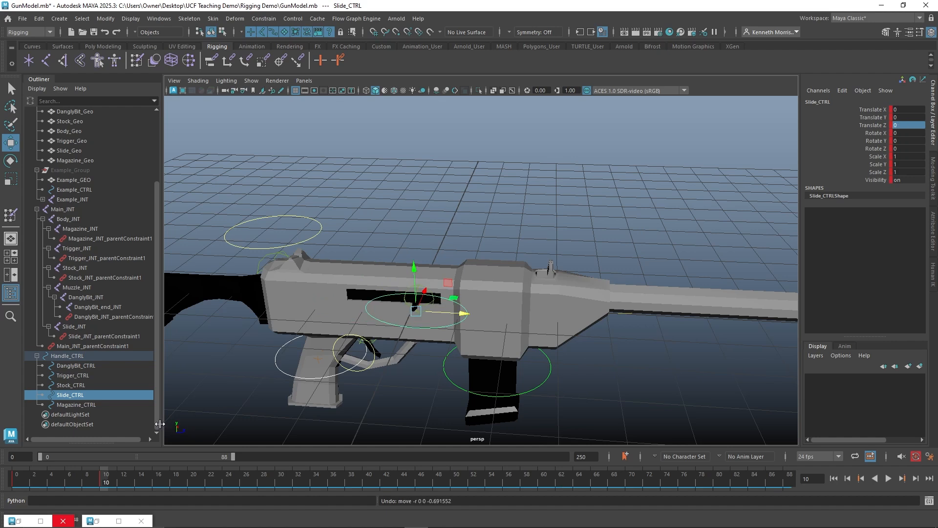
{"action": "left_click", "coordinate": [16, 476]}
{"action": "key", "text": "alt+v"}
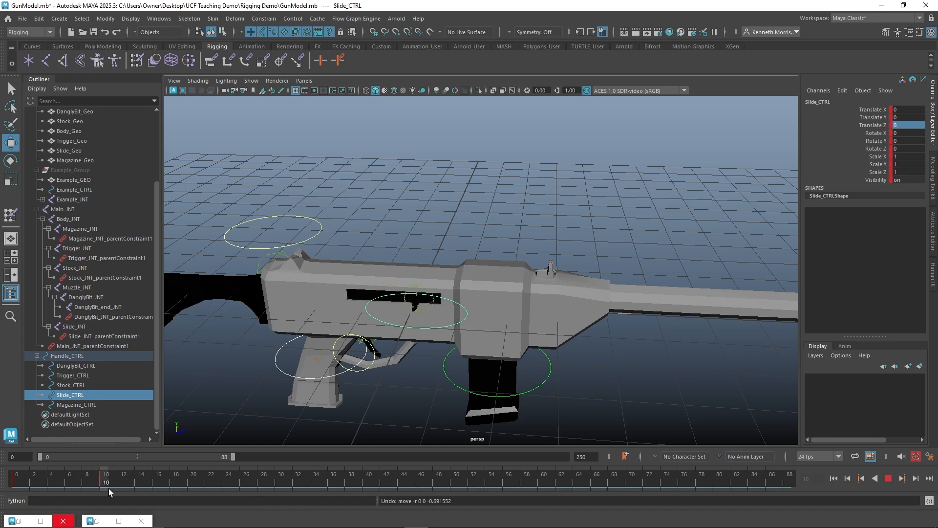
{"action": "left_click", "coordinate": [106, 488]}
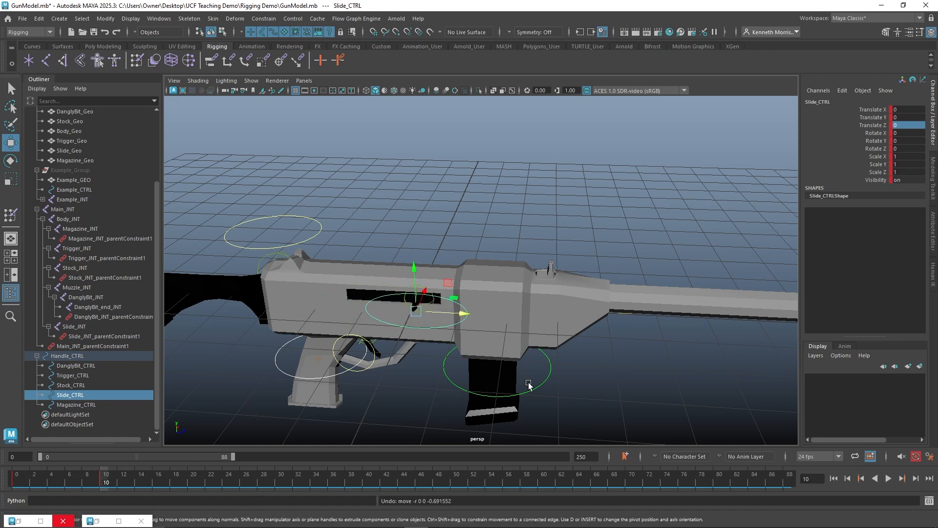
Step: Key Magazine_CTRL in its seated position at frame 10
{"action": "left_click", "coordinate": [544, 380]}
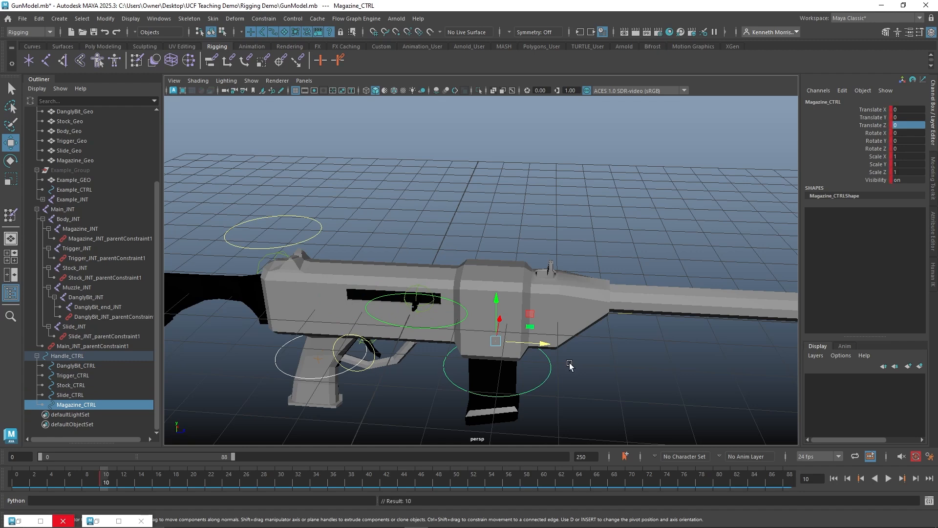
{"action": "middle_click_drag", "start_coordinate": [589, 362], "coordinate": [546, 236], "text": "alt"}
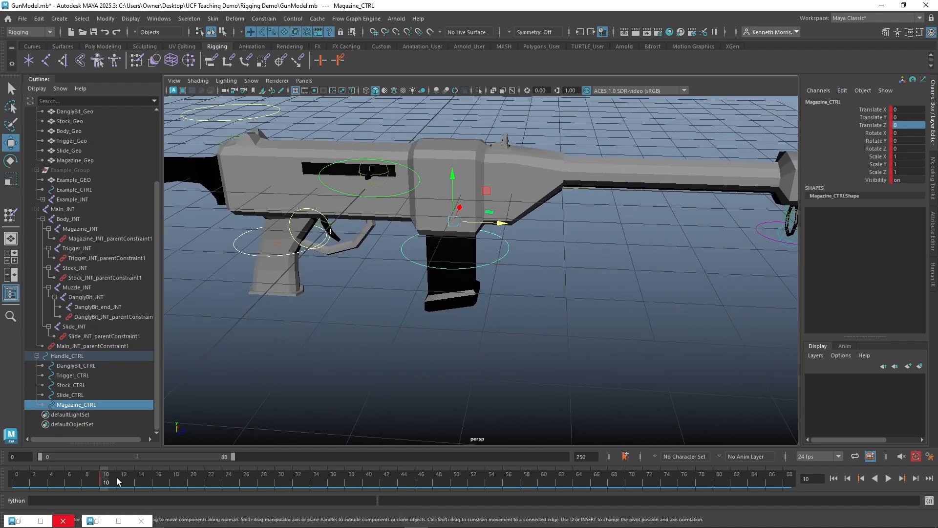
{"action": "key", "text": "alt+v"}
Step: At frame 20, move Magazine_CTRL below the gun to about -3.579 in Y and -0.045 in Z, and key it
{"action": "left_click", "coordinate": [197, 485]}
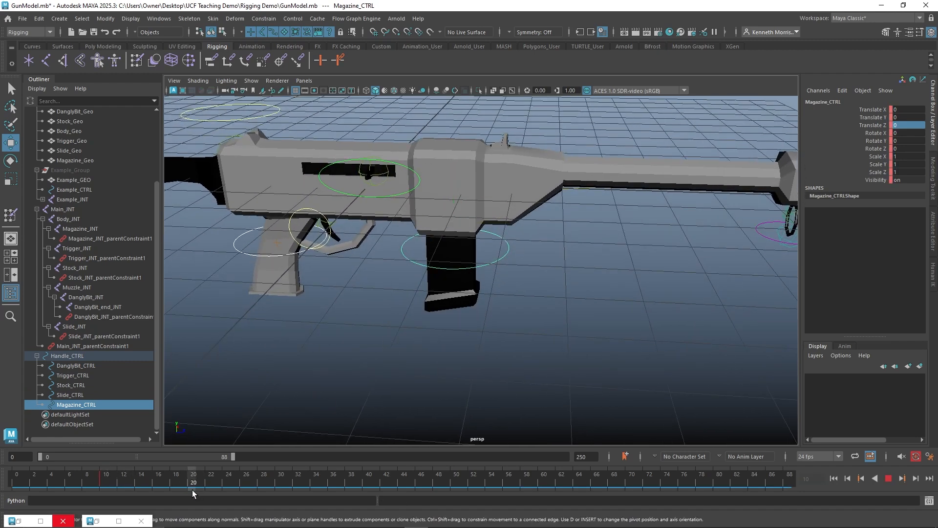
{"action": "left_click_drag", "start_coordinate": [491, 193], "coordinate": [397, 329]}
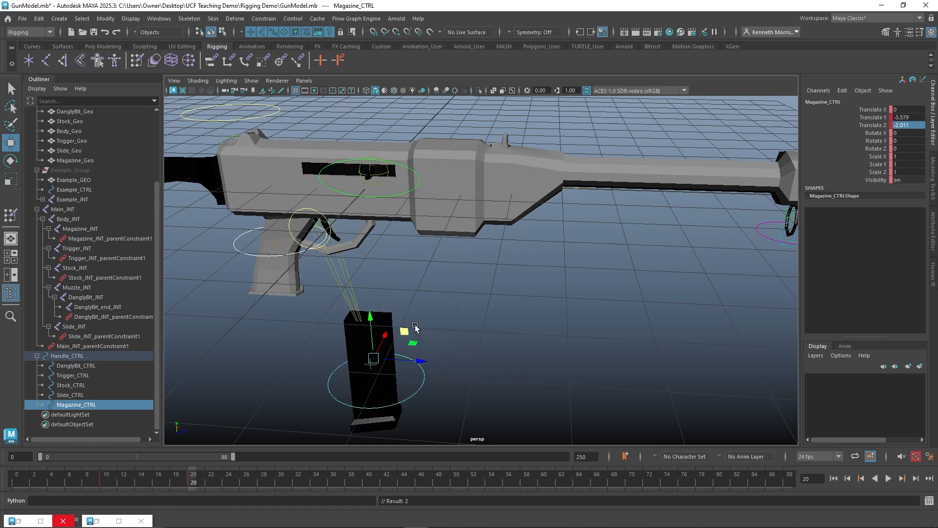
{"action": "key", "text": "e"}
{"action": "key", "text": "w"}
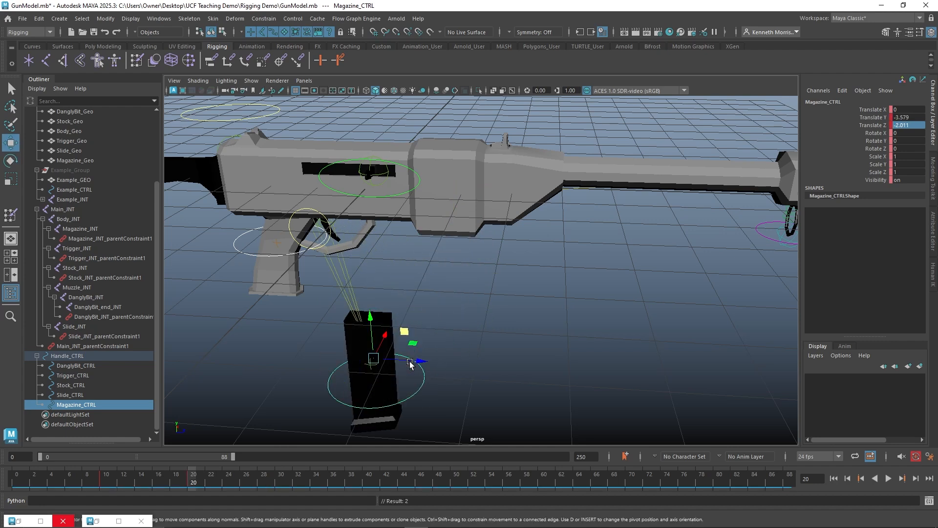
{"action": "left_click_drag", "start_coordinate": [410, 364], "coordinate": [493, 366]}
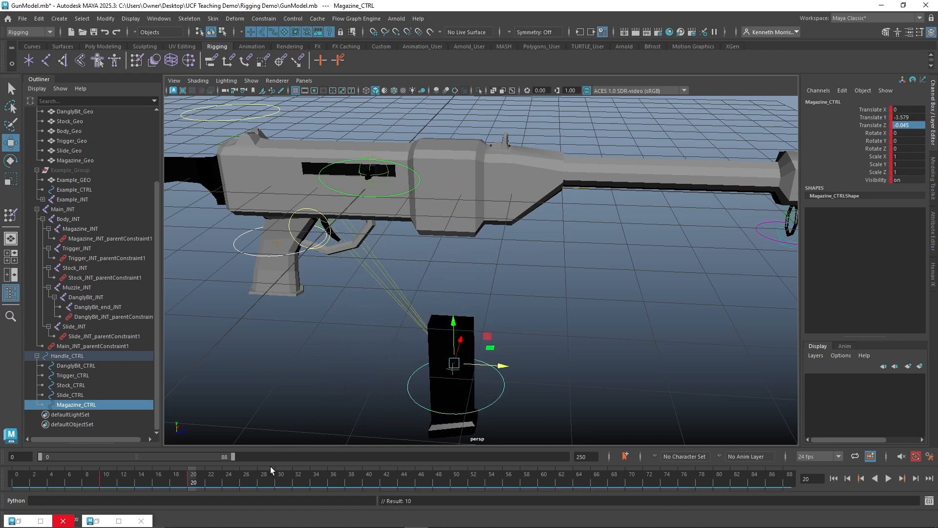
Step: At frame 25, move Magazine_CTRL to about -1.898 in Z, rotate it to about 47.733 in X, and set a key
{"action": "left_click", "coordinate": [237, 485]}
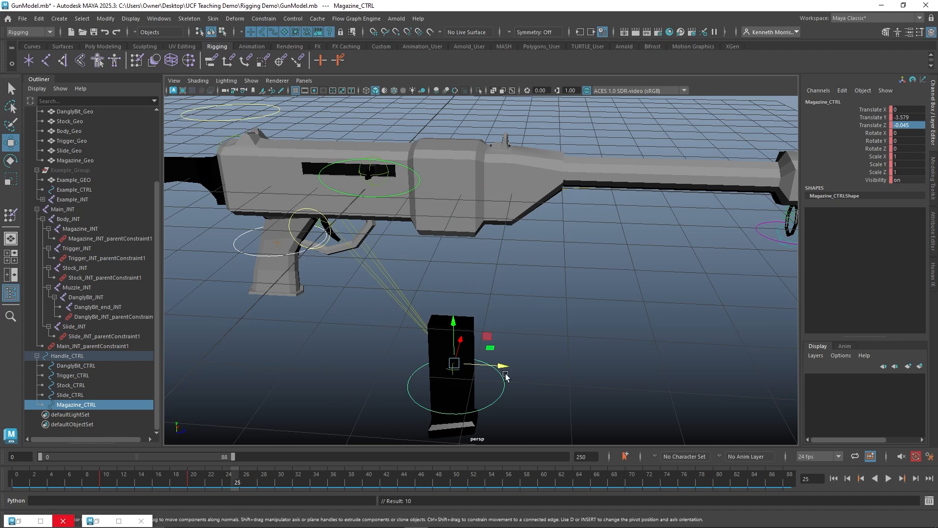
{"action": "key", "text": "e"}
{"action": "left_click_drag", "start_coordinate": [506, 369], "coordinate": [435, 371]}
{"action": "key", "text": "s"}
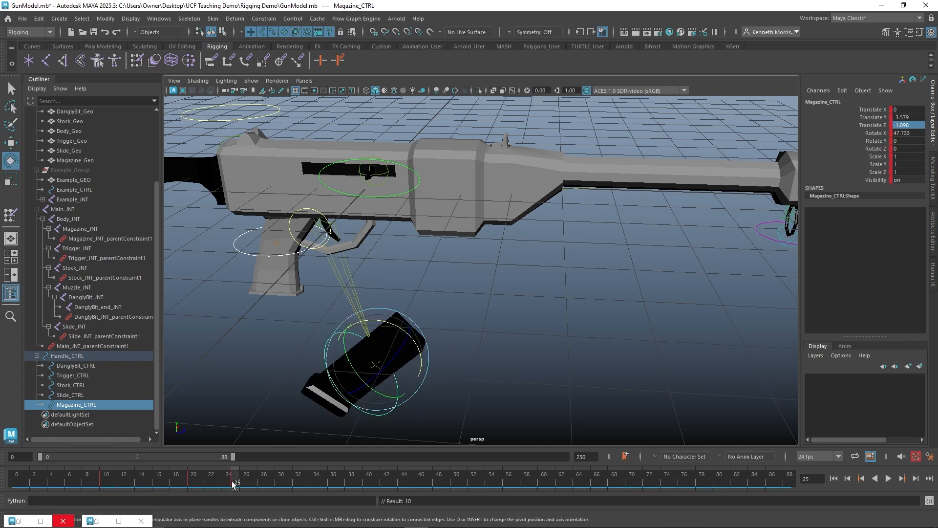
Step: At frame 36, reset Magazine_CTRL's Translate Y, Translate Z and Rotate X to 0 so the magazine is seated and keyed
{"action": "left_click_drag", "start_coordinate": [244, 486], "coordinate": [333, 484]}
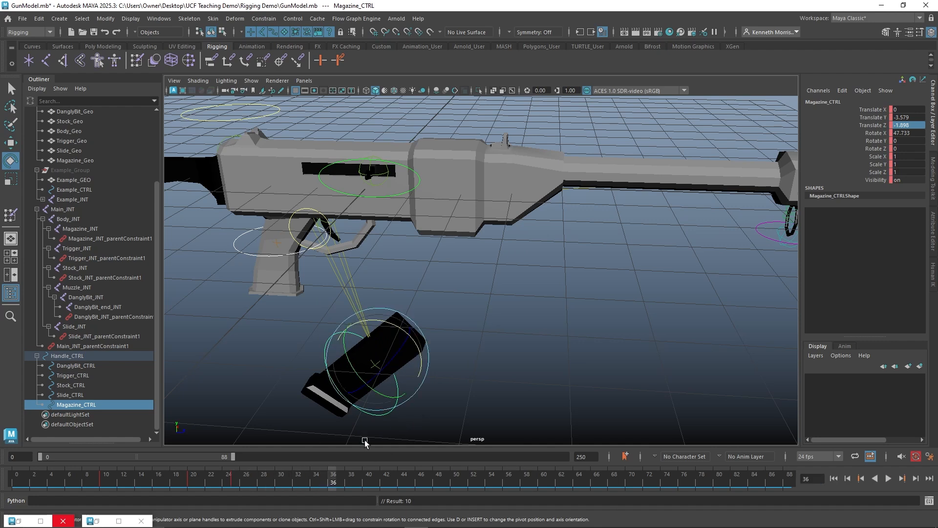
{"action": "left_click", "coordinate": [910, 116], "text": "shift"}
{"action": "double_click", "coordinate": [909, 133]}
{"action": "type", "text": "0"}
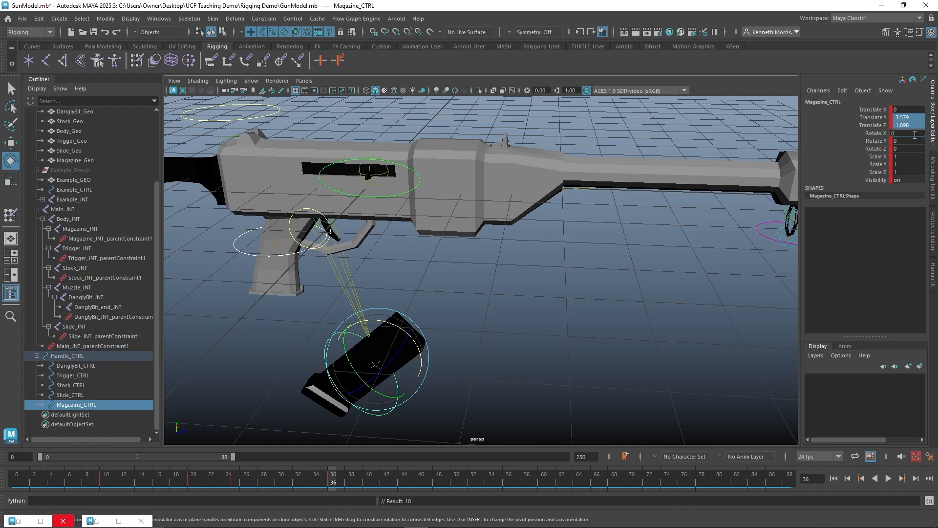
{"action": "key", "text": "Return"}
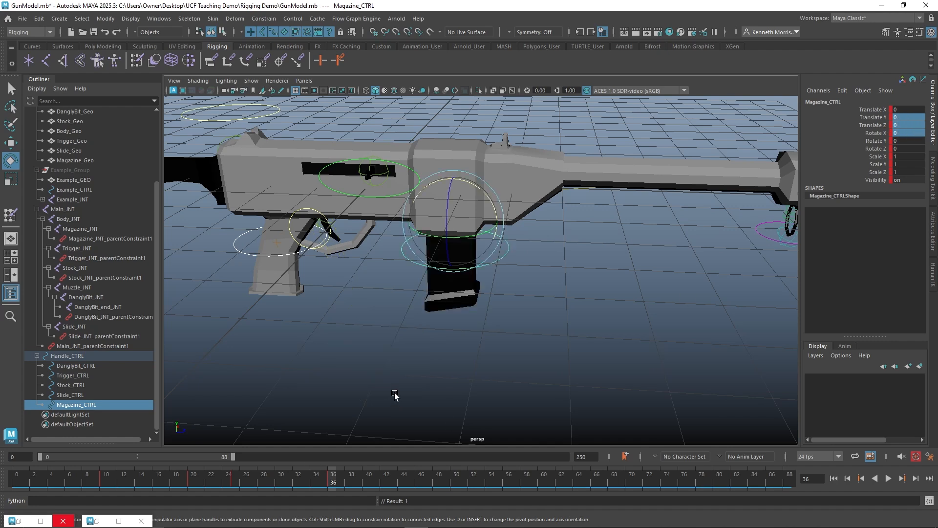
Step: Review the magazine and slide animation from frame 0 to 43 with Slide_CTRL and Magazine_CTRL both selected
{"action": "left_click_drag", "start_coordinate": [14, 484], "coordinate": [383, 411]}
{"action": "scroll", "coordinate": [401, 271], "scroll_direction": "down", "scroll_amount": 2}
{"action": "left_click_drag", "start_coordinate": [402, 273], "coordinate": [418, 228], "text": "alt"}
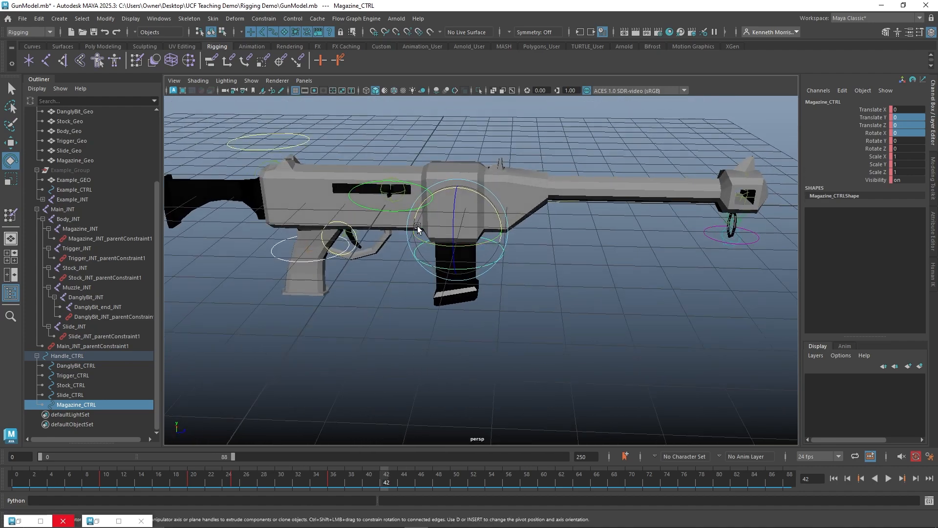
{"action": "left_click", "coordinate": [411, 181], "text": "shift"}
{"action": "left_click_drag", "start_coordinate": [498, 177], "coordinate": [496, 153], "text": "alt"}
{"action": "right_click_drag", "start_coordinate": [496, 153], "coordinate": [290, 160], "text": "alt"}
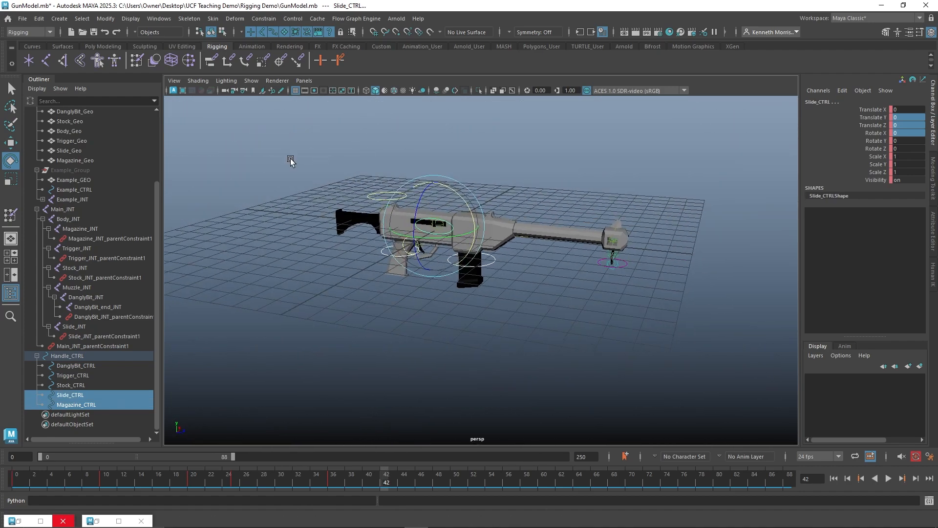
{"action": "left_click_drag", "start_coordinate": [291, 161], "coordinate": [414, 186], "text": "alt"}
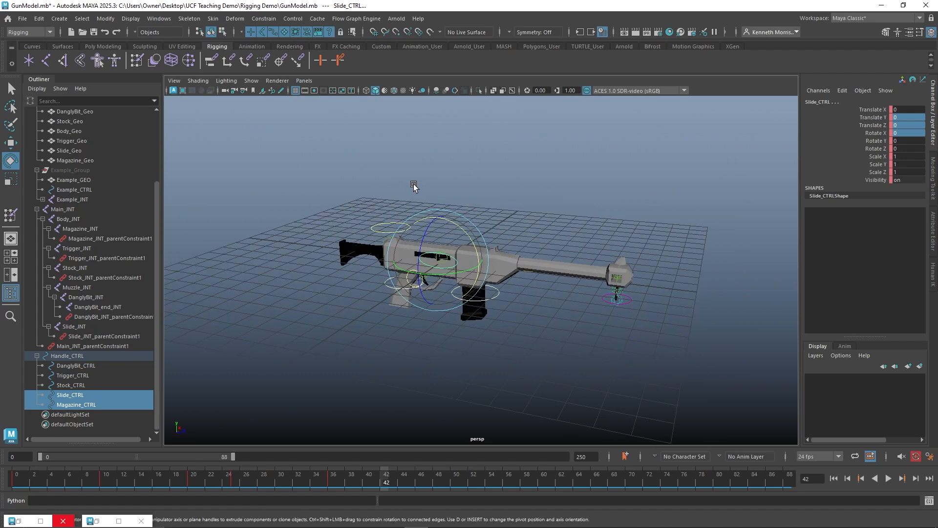
{"action": "scroll", "coordinate": [414, 187], "scroll_direction": "up", "scroll_amount": 5}
{"action": "left_click_drag", "start_coordinate": [486, 166], "coordinate": [482, 186], "text": "alt"}
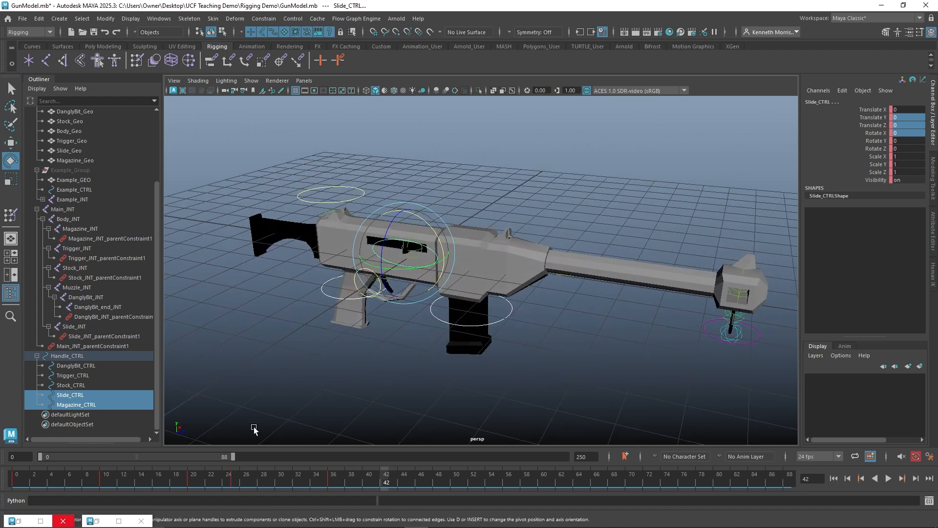
{"action": "double_click", "coordinate": [17, 482]}
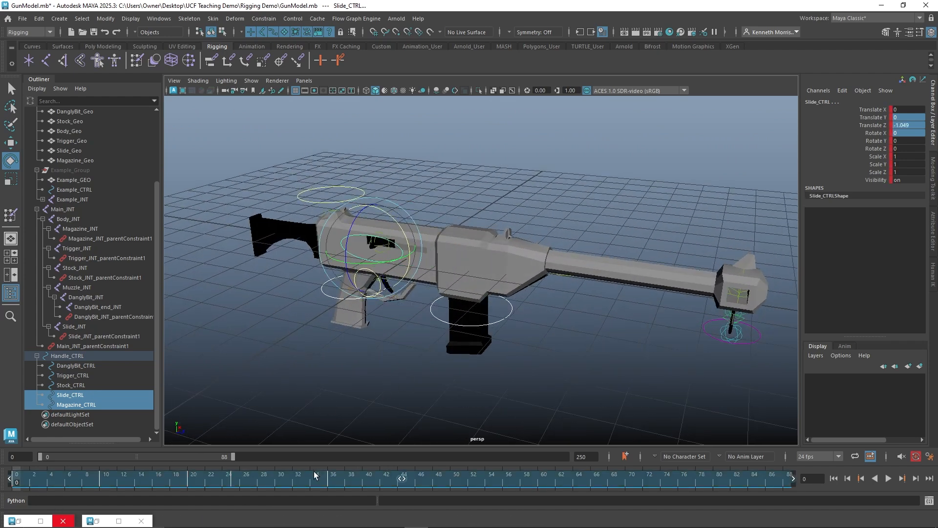
{"action": "left_click_drag", "start_coordinate": [315, 474], "coordinate": [389, 478]}
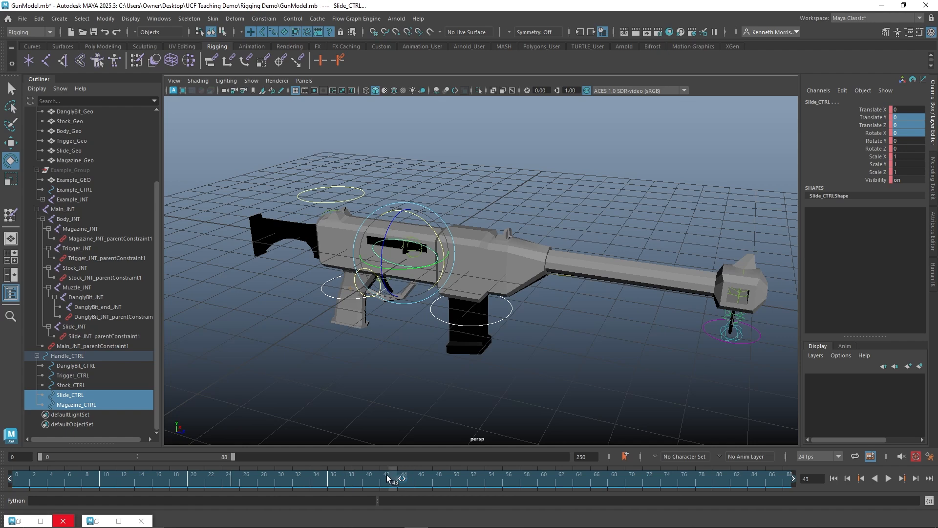
Step: Delete all keys from frame 0 through 36 on Handle_CTRL and its five child controls, and clear the selection
{"action": "left_click", "coordinate": [361, 404]}
{"action": "left_click_drag", "start_coordinate": [296, 136], "coordinate": [781, 379]}
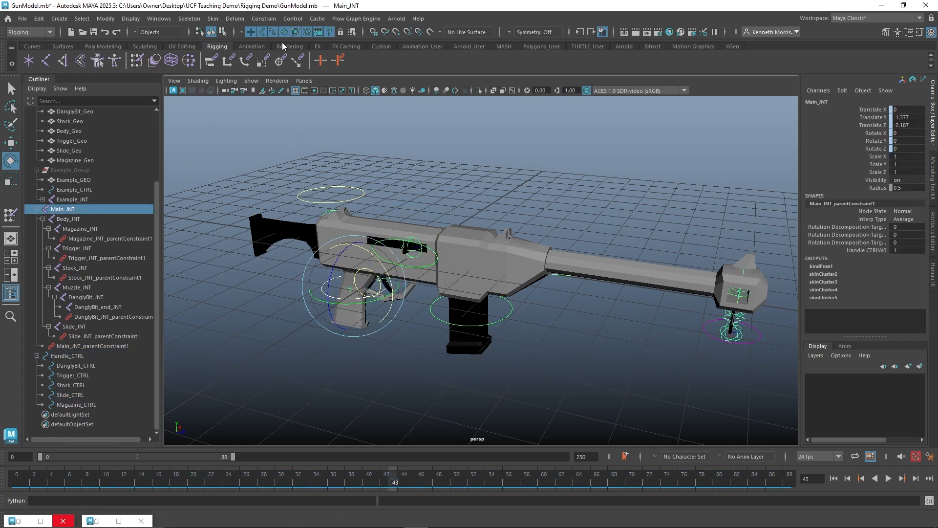
{"action": "left_click", "coordinate": [59, 356]}
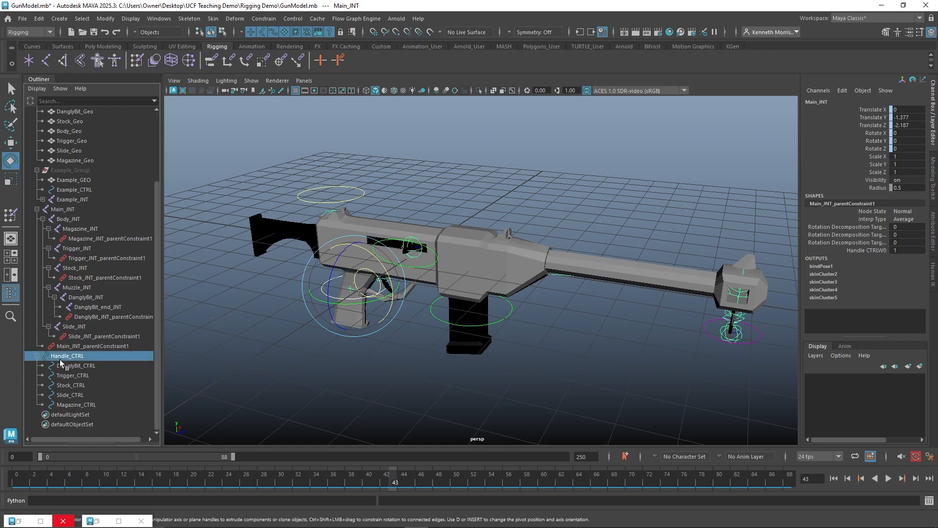
{"action": "left_click", "coordinate": [78, 404], "text": "shift"}
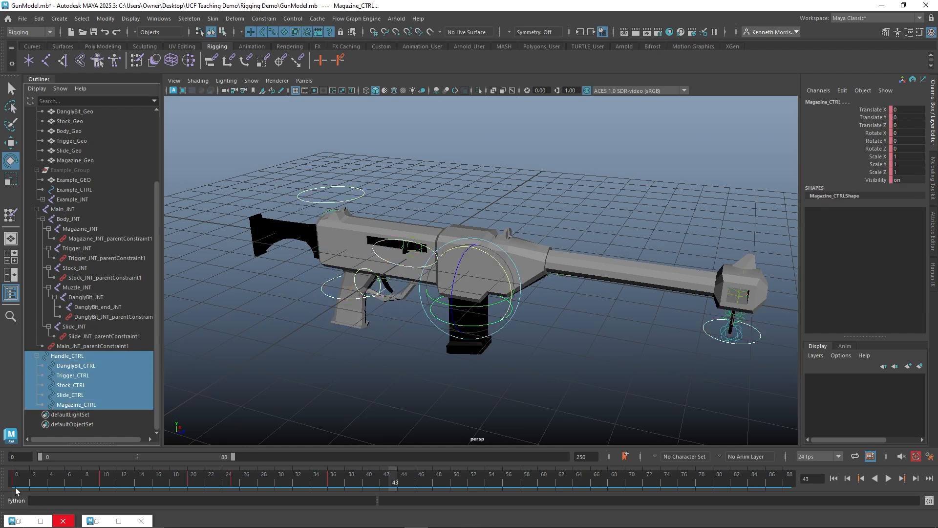
{"action": "left_click_drag", "start_coordinate": [12, 481], "coordinate": [342, 480], "text": "shift"}
{"action": "right_click", "coordinate": [314, 480]}
{"action": "left_click", "coordinate": [333, 312]}
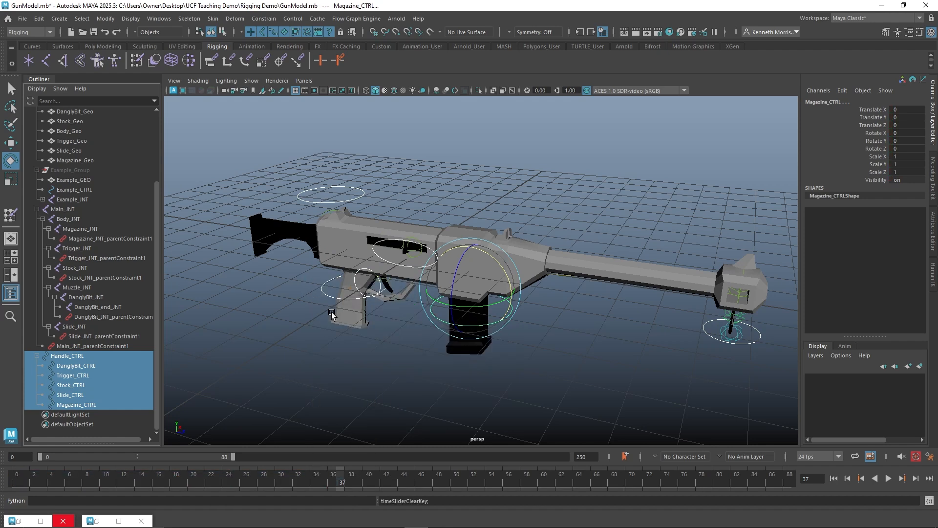
{"action": "left_click", "coordinate": [336, 318]}
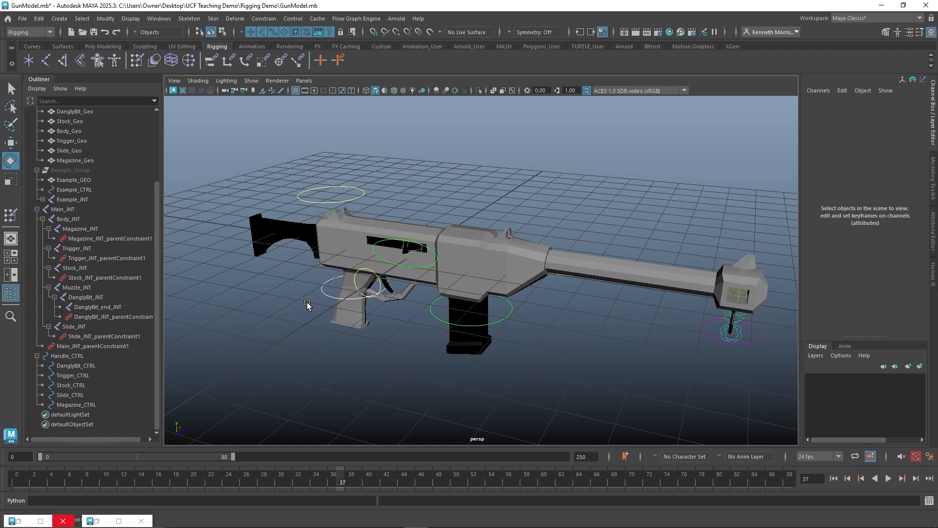
Step: Try rotating Handle_CTRL twice to test how the whole gun follows, undoing each rotation
{"action": "left_click", "coordinate": [336, 297]}
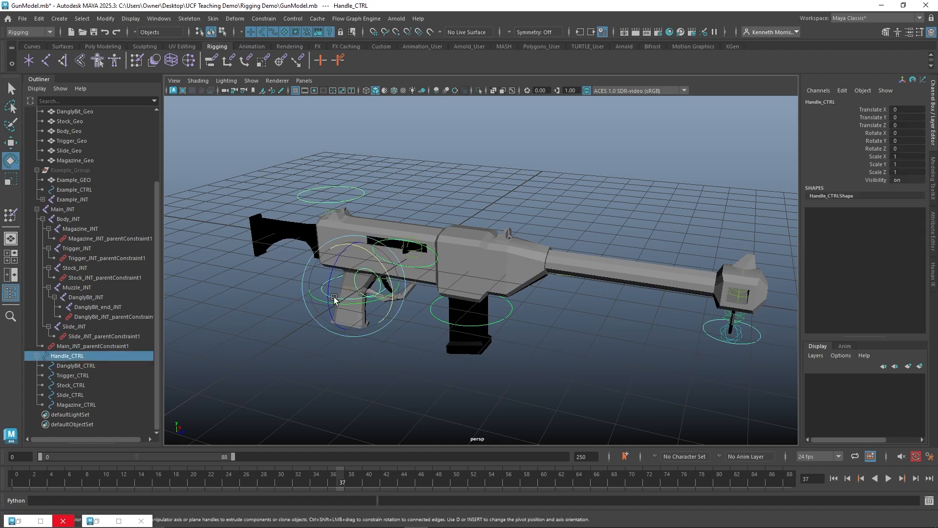
{"action": "mouse_move", "coordinate": [380, 269]}
{"action": "left_mouse_down"}
{"action": "mouse_move", "coordinate": [364, 252]}
{"action": "mouse_move", "coordinate": [313, 276]}
{"action": "mouse_move", "coordinate": [345, 283]}
{"action": "mouse_move", "coordinate": [318, 260]}
{"action": "mouse_move", "coordinate": [376, 287]}
{"action": "left_mouse_up"}
{"action": "key", "text": "ctrl+z"}
{"action": "left_click", "coordinate": [305, 378]}
{"action": "left_click_drag", "start_coordinate": [304, 379], "coordinate": [321, 363], "text": "alt"}
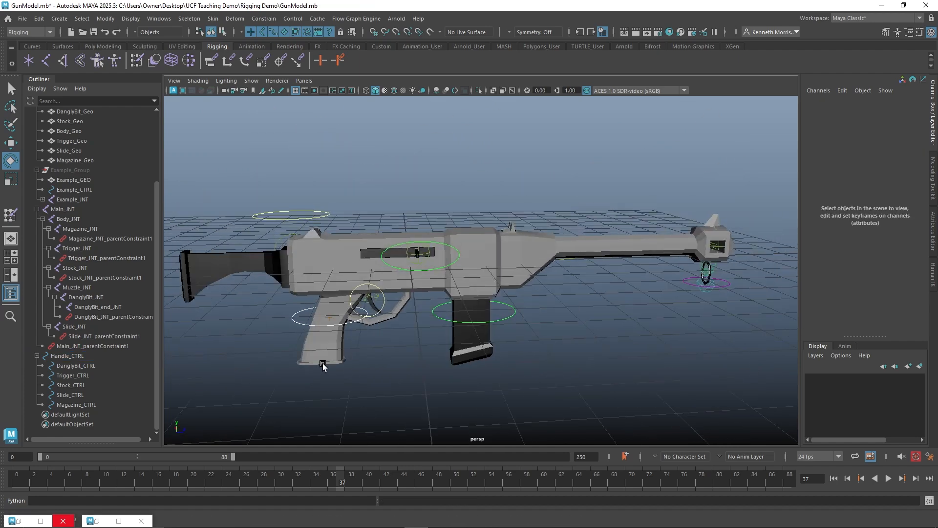
{"action": "left_click", "coordinate": [292, 317]}
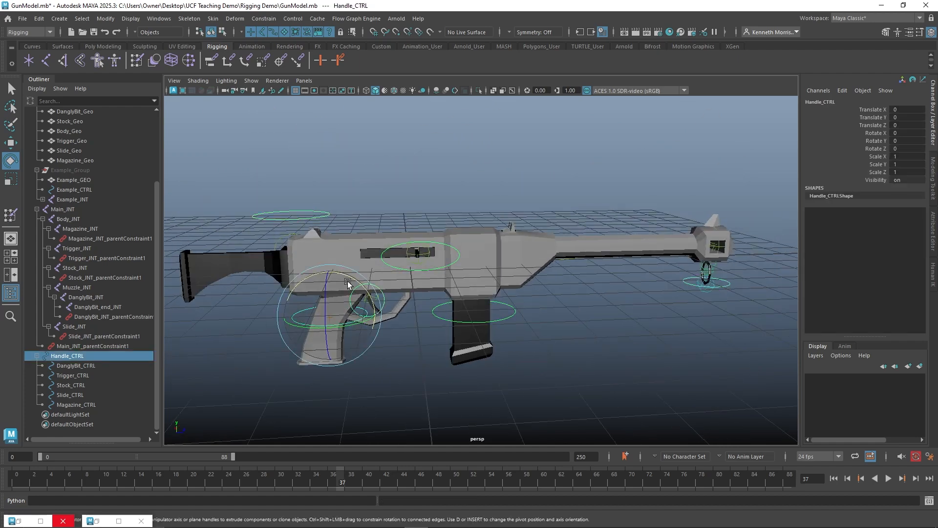
{"action": "left_click_drag", "start_coordinate": [350, 286], "coordinate": [365, 282]}
{"action": "key", "text": "ctrl+z"}
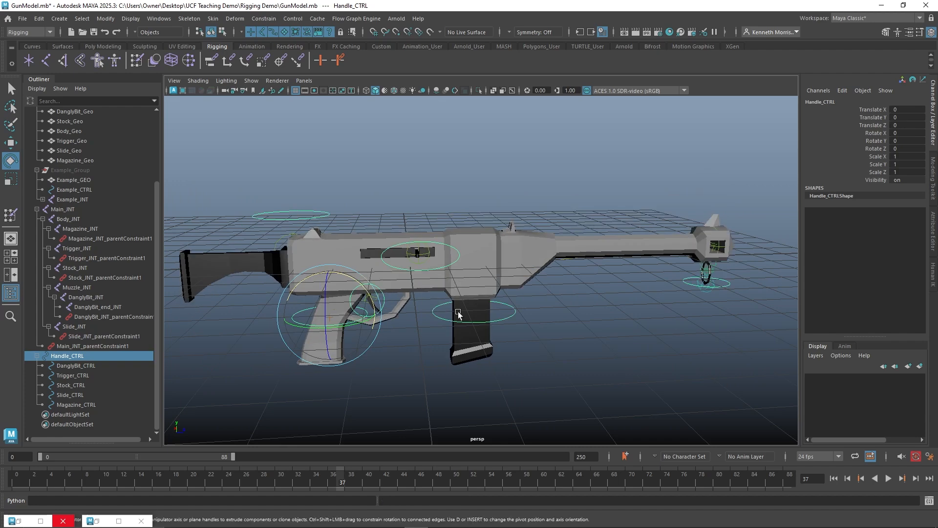
{"action": "left_click", "coordinate": [459, 314]}
{"action": "left_click", "coordinate": [380, 349]}
{"action": "left_click_drag", "start_coordinate": [389, 345], "coordinate": [287, 348], "text": "alt"}
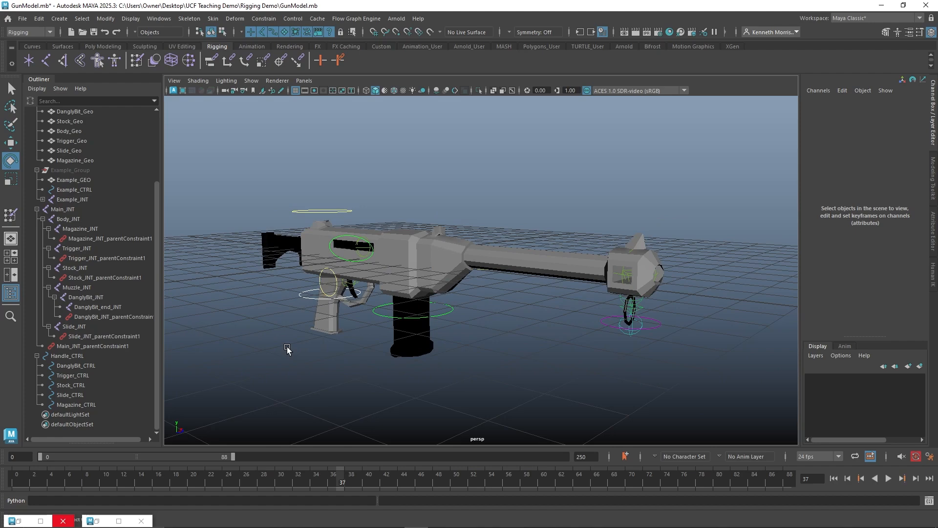
{"action": "mouse_move", "coordinate": [355, 346]}
{"action": "left_mouse_down", "text": "alt"}
{"action": "mouse_move", "coordinate": [360, 329]}
{"action": "mouse_move", "coordinate": [361, 348]}
{"action": "left_mouse_up", "text": "alt"}
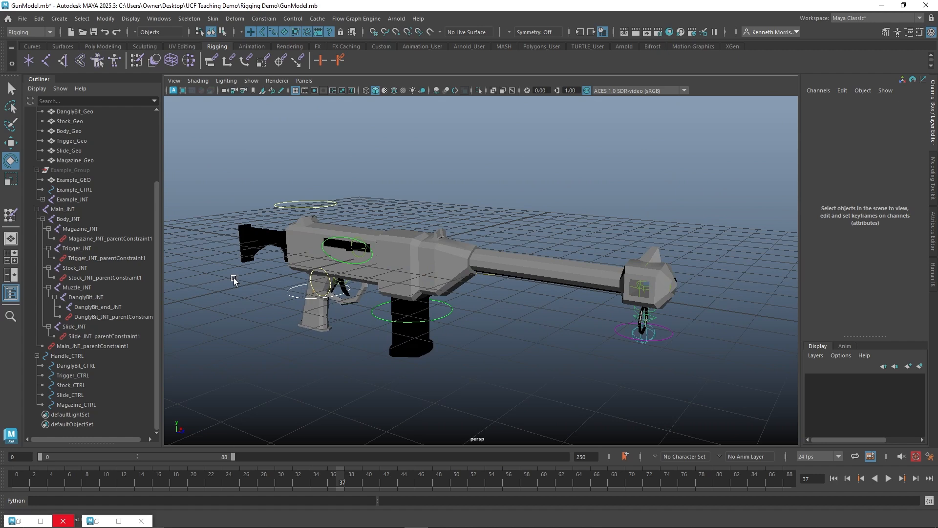